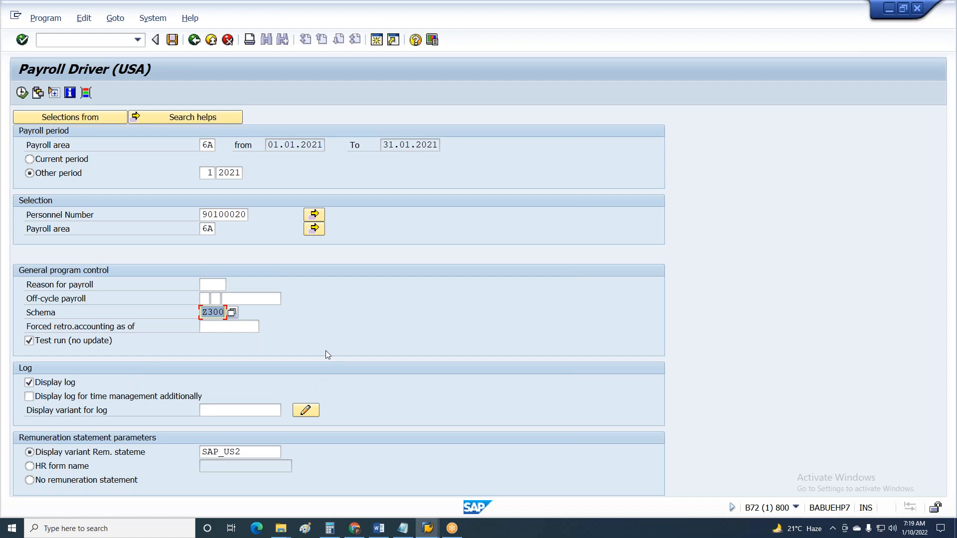
# Step: Run the USA payroll and expand the successful employee's 01/2021 period in the log tree
pyautogui.press('F8')
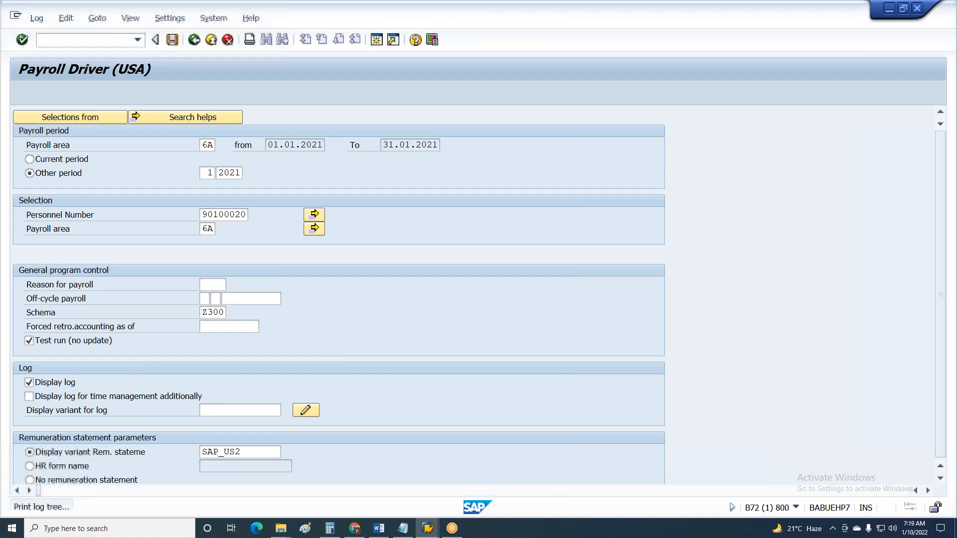
pyautogui.click(46, 160)
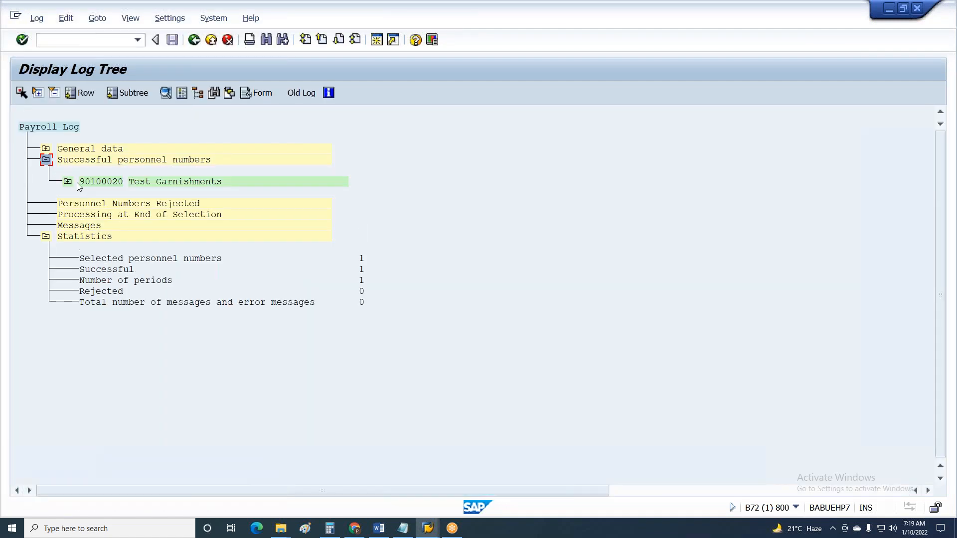
pyautogui.click(67, 182)
pyautogui.click(90, 203)
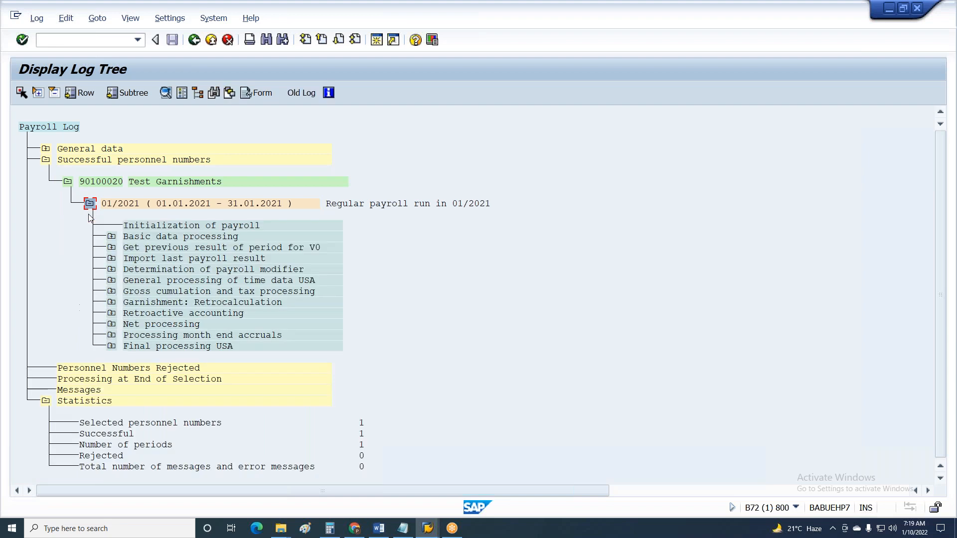
# Step: View the IT table output by the WPBP function under Basic data processing, then return to the log tree
pyautogui.click(112, 237)
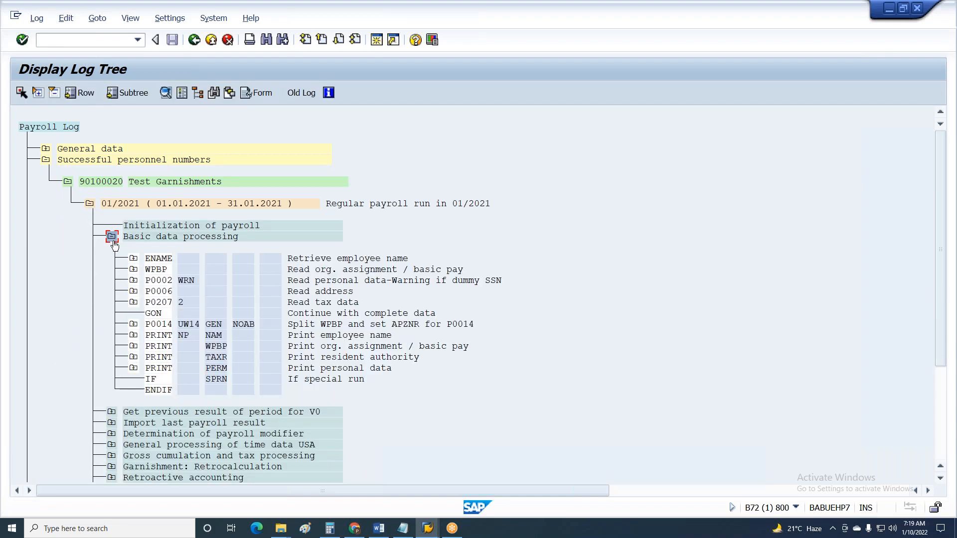
pyautogui.click(134, 270)
pyautogui.click(156, 313)
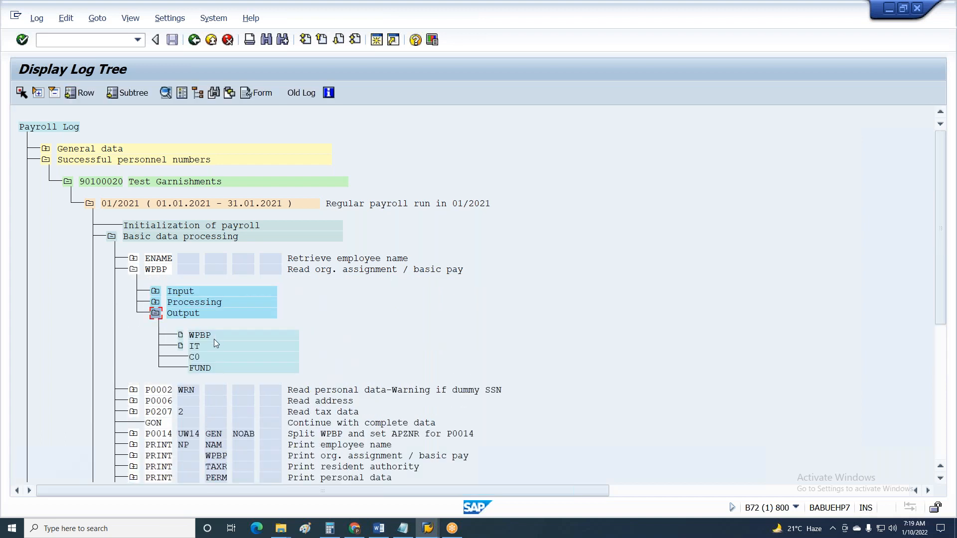
pyautogui.doubleClick(214, 347)
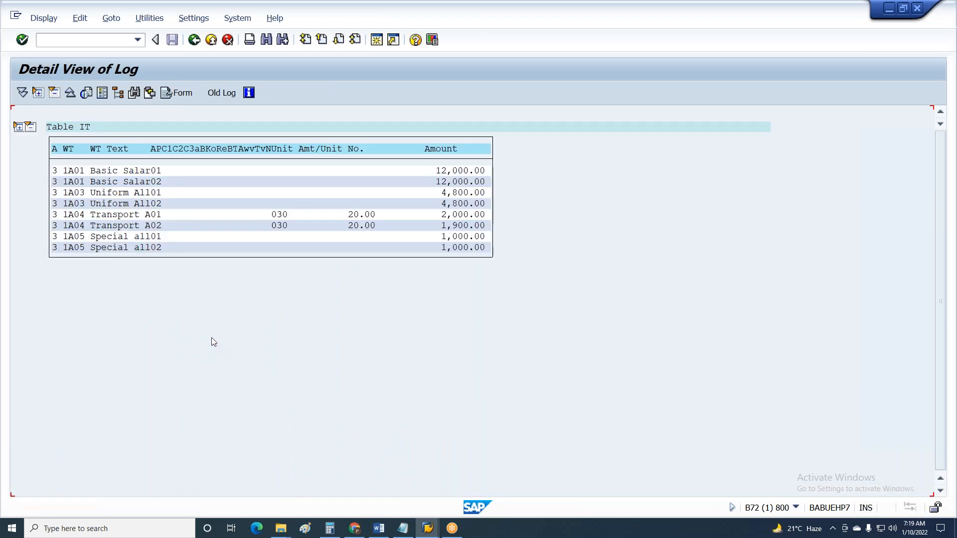
pyautogui.press('F3')
# Step: Collapse Basic data processing and expand the PARTT processing entries under the regular run of General processing of time data USA
pyautogui.click(112, 237)
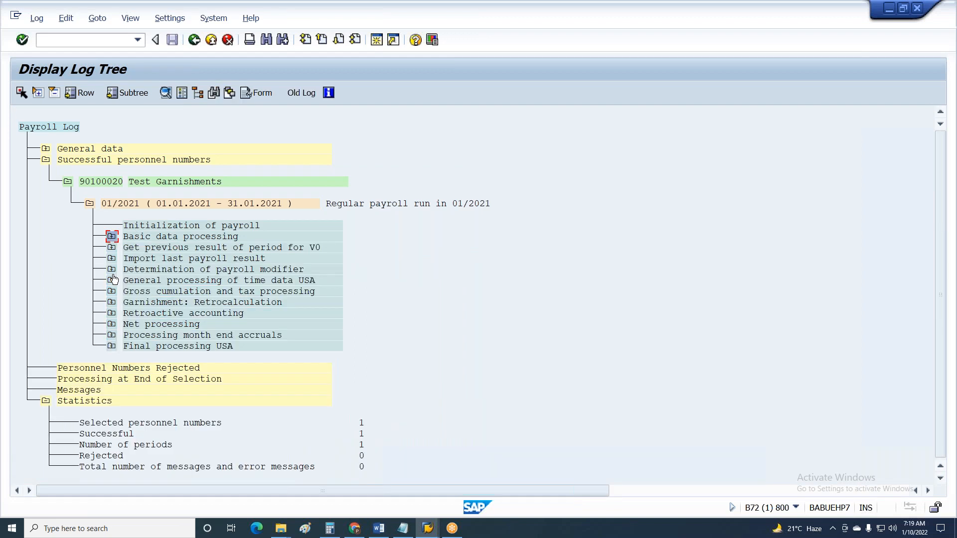
pyautogui.click(111, 280)
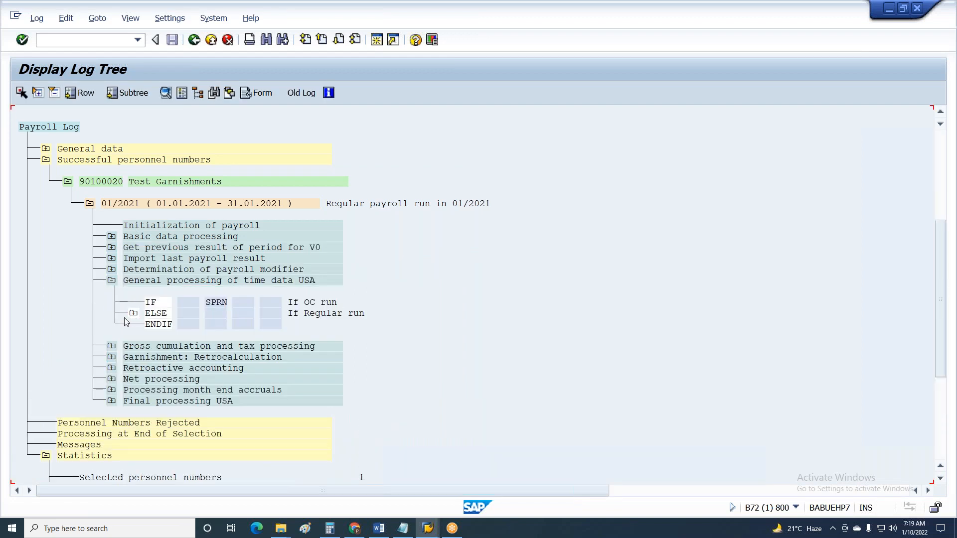
pyautogui.click(133, 313)
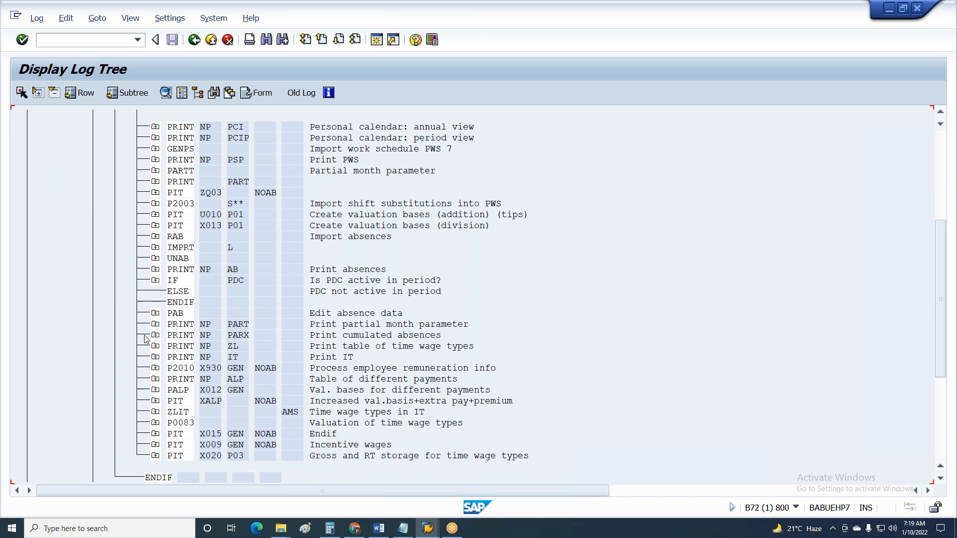
pyautogui.click(156, 171)
pyautogui.click(177, 204)
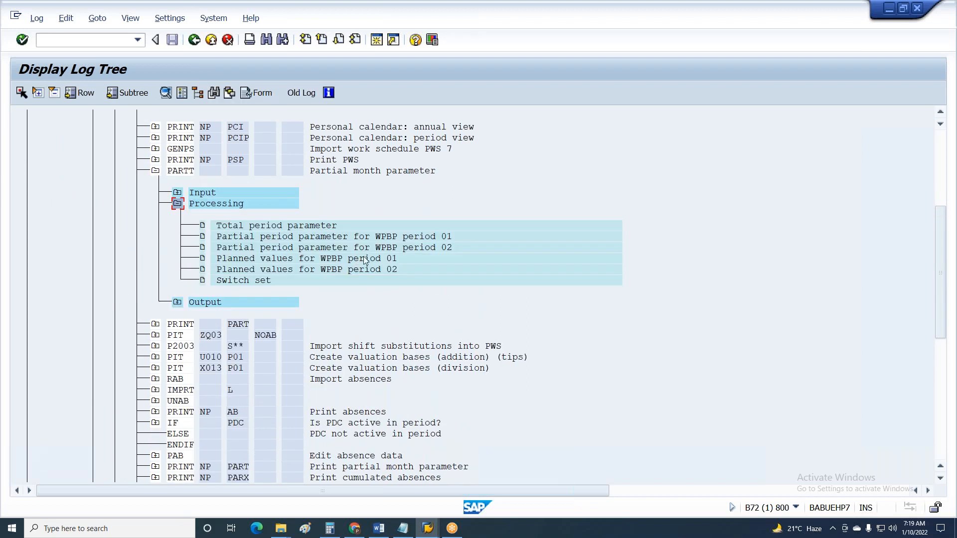
# Step: Go through the planned values and the partial and total period parameters of PARTT, and expand its output
pyautogui.click(368, 258)
pyautogui.click(363, 270)
pyautogui.click(363, 238)
pyautogui.click(363, 248)
pyautogui.click(334, 227)
pyautogui.click(177, 303)
# Step: Open the PARTT table from the PRINT PART output and examine its calendar day, working day and hour columns
pyautogui.click(155, 357)
pyautogui.click(177, 379)
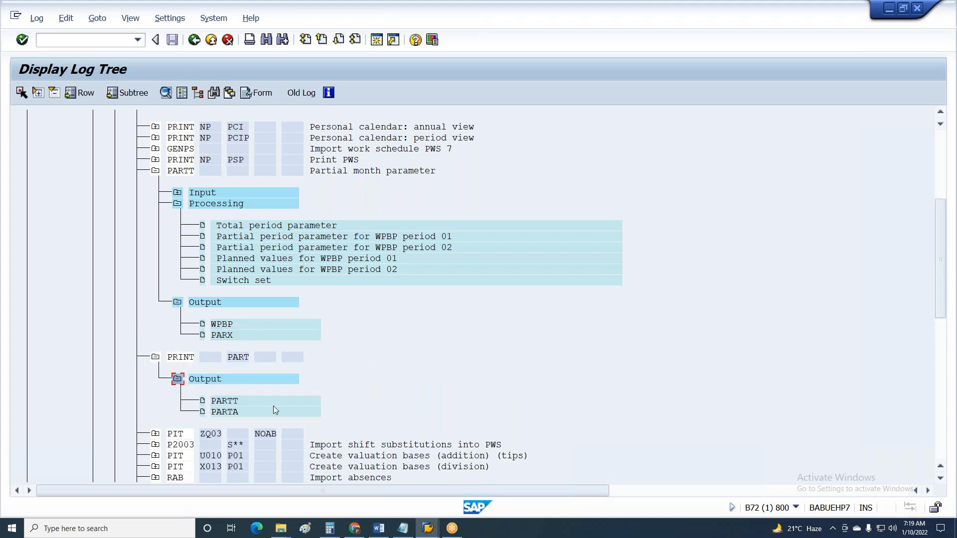
pyautogui.doubleClick(265, 400)
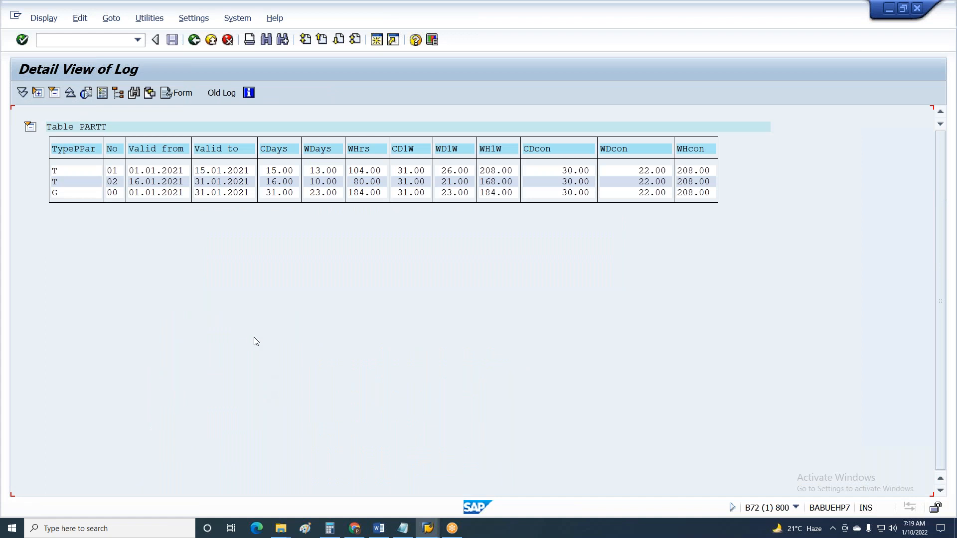
pyautogui.click(456, 175)
pyautogui.click(505, 175)
pyautogui.click(439, 172)
pyautogui.click(486, 172)
# Step: Switch to Notepad and write the heading "DIVP Average plan working days/Hours based on Frequency"
pyautogui.click(402, 528)
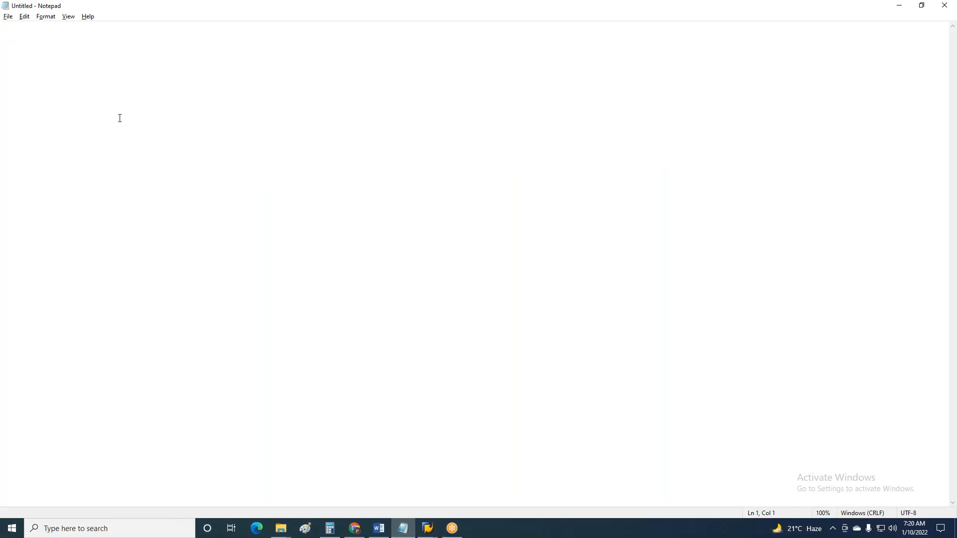
pyautogui.press('Return')
pyautogui.press('Return')
pyautogui.write('DIVP Average  ')
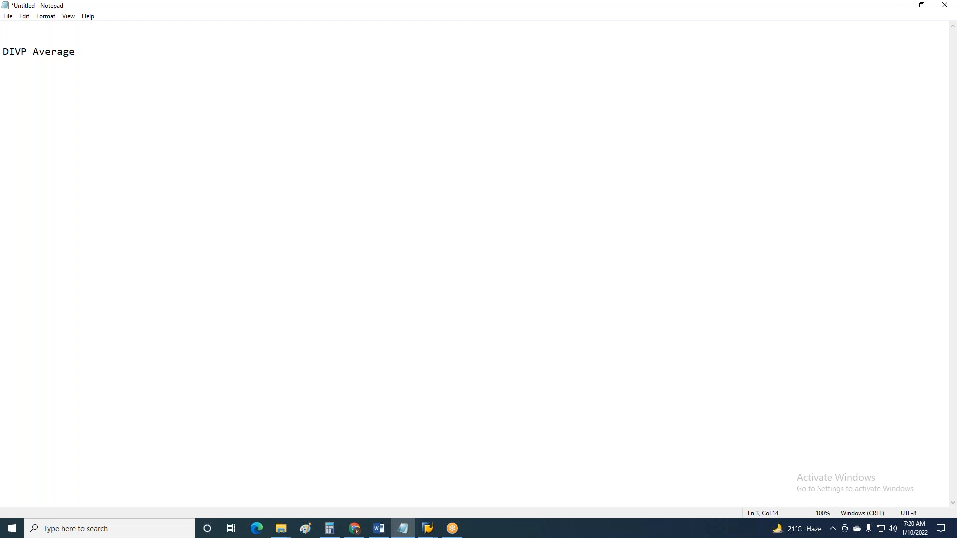
pyautogui.write('plan working days/Hros')
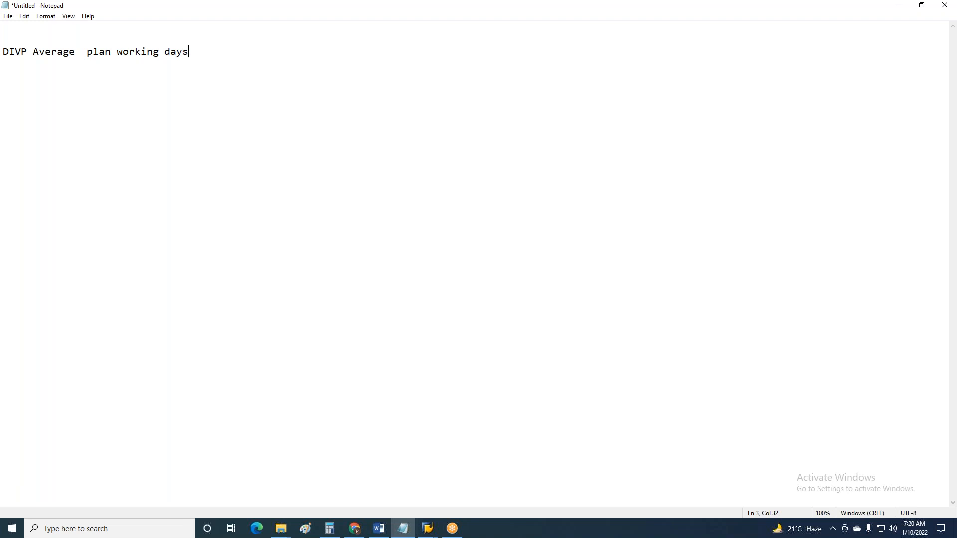
pyautogui.press('BackSpace')
pyautogui.press('BackSpace')
pyautogui.press('BackSpace')
pyautogui.write('our')
pyautogui.press('BackSpace')
pyautogui.write('s based on Frequency')
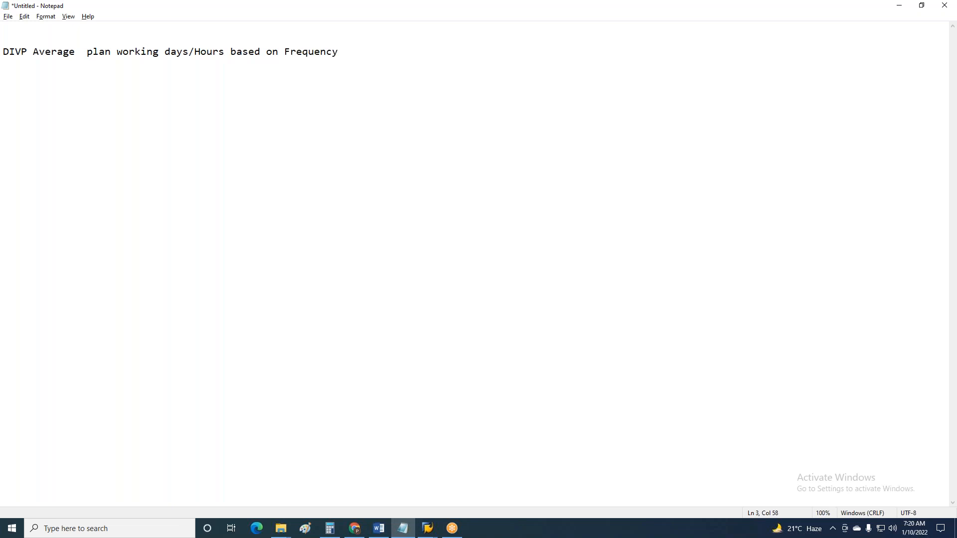
# Step: Add a tab-separated KDIV1 row below the heading with the values 31, 28, 31, 30, 31, 30 and 31
pyautogui.press('Return')
pyautogui.press('Return')
pyautogui.write('KDIV1\t31')
pyautogui.press('Tab')
pyautogui.write('28\t')
pyautogui.write('312')
pyautogui.press('Tab')
pyautogui.press('BackSpace')
pyautogui.write('40')
pyautogui.press('BackSpace')
pyautogui.press('BackSpace')
pyautogui.write('30')
pyautogui.press('Tab')
pyautogui.write('61')
pyautogui.press('BackSpace')
pyautogui.press('BackSpace')
pyautogui.write('31\t')
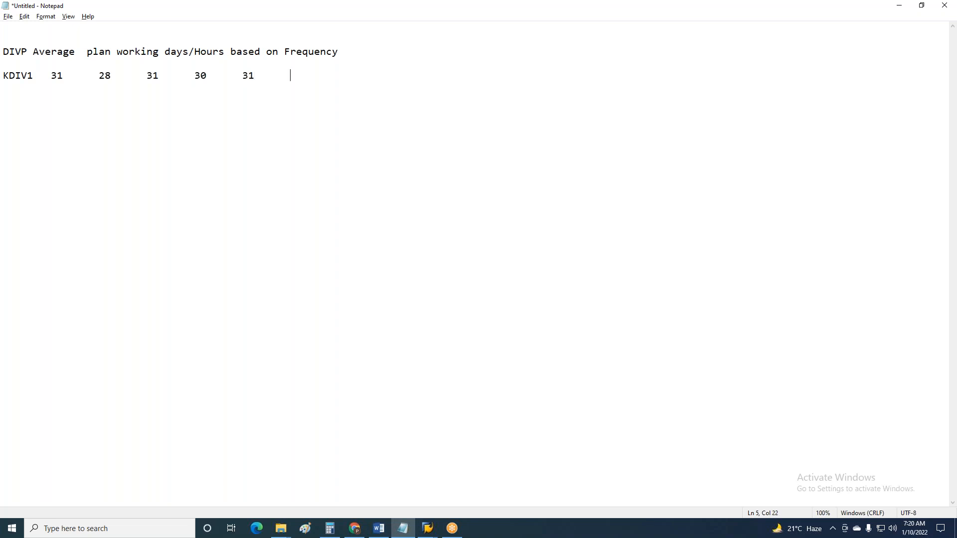
pyautogui.write('30\t6')
pyautogui.press('BackSpace')
pyautogui.write('31')
# Step: Add a KDIVP row under KDIV1 with the value 30 in all seven columns
pyautogui.press('Return')
pyautogui.write('KDVI')
pyautogui.press('BackSpace')
pyautogui.press('BackSpace')
pyautogui.write('IVP\t30')
pyautogui.press('Tab')
pyautogui.write('3')
pyautogui.press('Tab')
pyautogui.write('0')
pyautogui.press('BackSpace')
pyautogui.write('0')
pyautogui.press('Tab')
pyautogui.write('30')
pyautogui.press('Tab')
pyautogui.write('30\t')
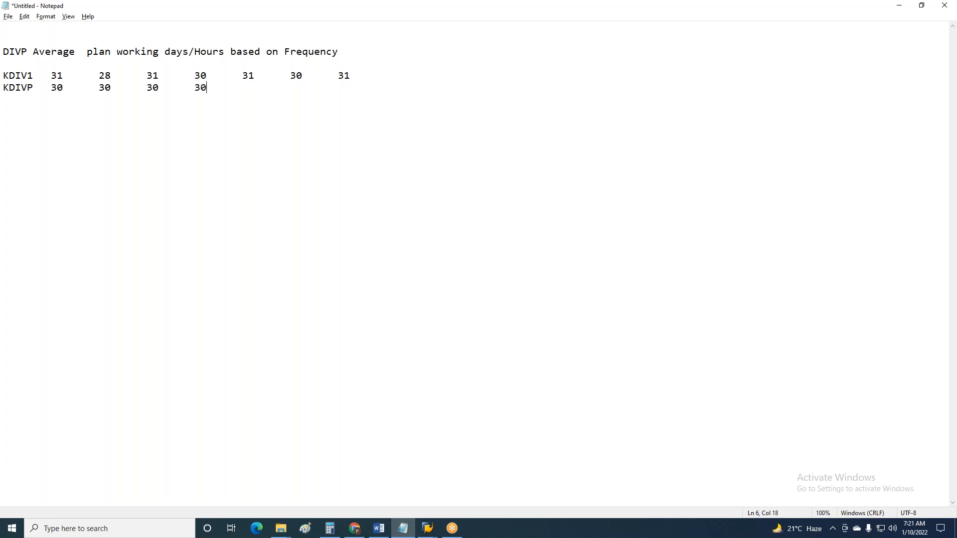
pyautogui.write('30')
pyautogui.press('Tab')
pyautogui.write('30')
pyautogui.press('Tab')
pyautogui.write('30')
# Step: Add an unlabelled row beneath KDIVP with the value 15 in all seven columns
pyautogui.press('Return')
pyautogui.write('15')
pyautogui.press('Tab')
pyautogui.write('15')
pyautogui.press('Tab')
pyautogui.write('15')
pyautogui.press('Tab')
pyautogui.write('151')
pyautogui.press('BackSpace')
pyautogui.press('Tab')
pyautogui.write('15')
pyautogui.press('Tab')
pyautogui.write('15')
pyautogui.press('Tab')
pyautogui.write('15')
# Step: Add rows with 14, 14 and a single 7 to the KDIVP block, and separate it from KDIV1 with a blank line
pyautogui.press('Return')
pyautogui.write('14\t14 \t')
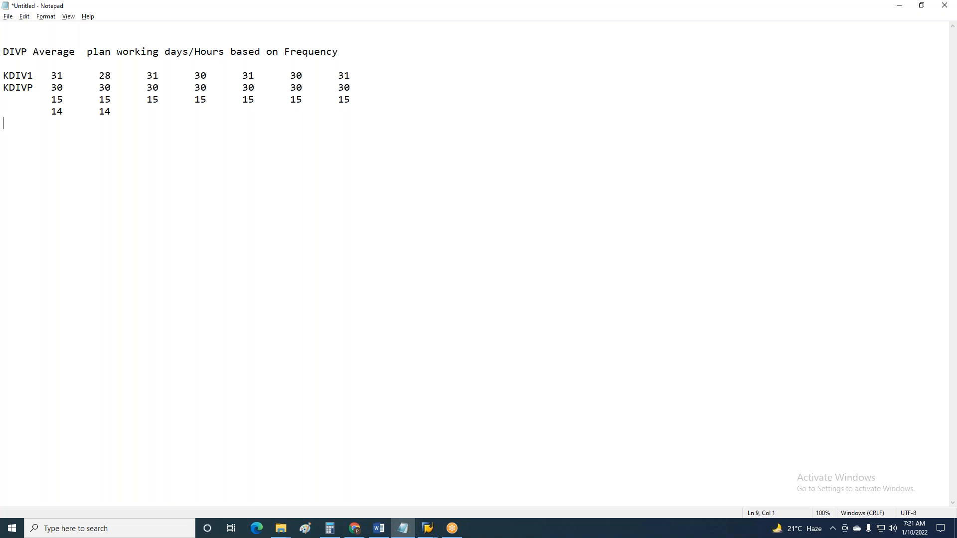
pyautogui.write('7')
pyautogui.click(382, 72)
pyautogui.press('Return')
pyautogui.moveTo(58, 135); pyautogui.dragTo(5, 99)
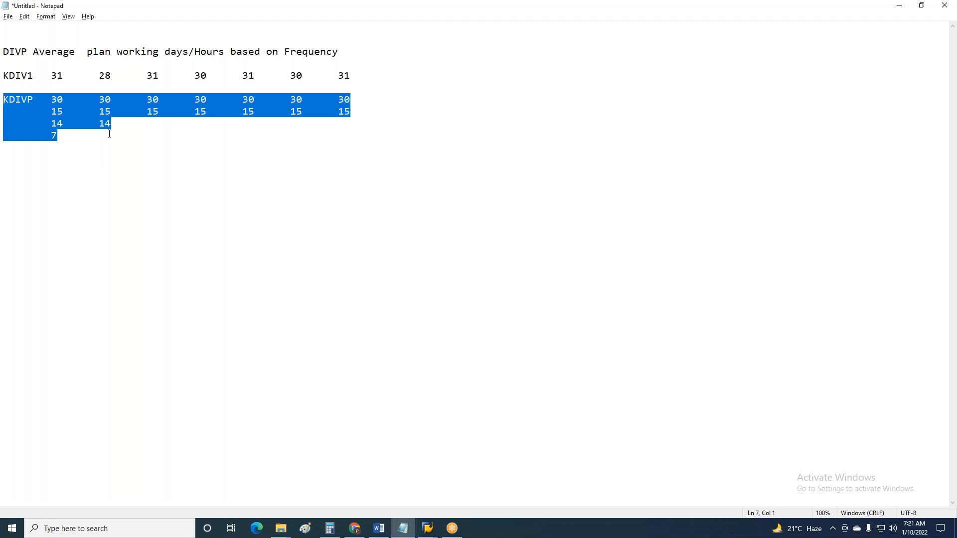
pyautogui.click(88, 138)
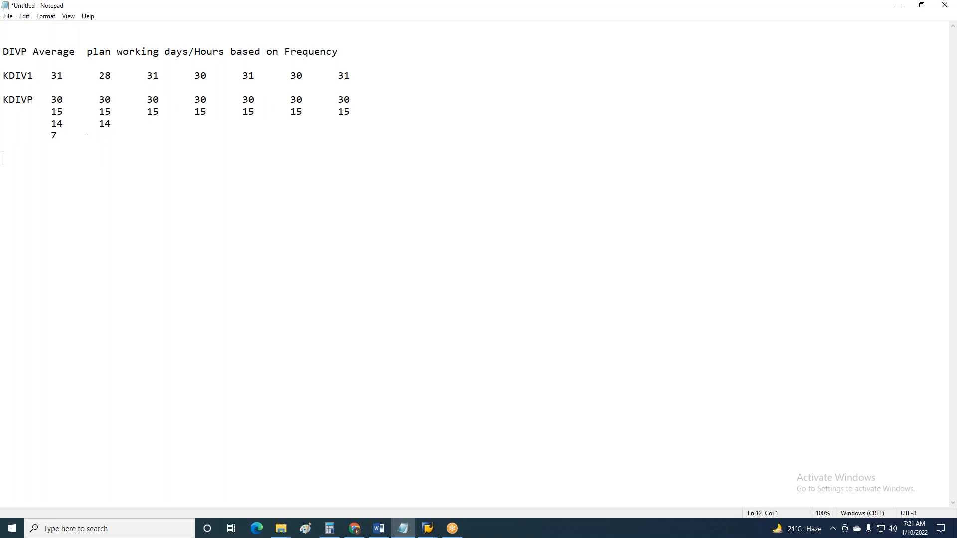
# Step: Add an ADIVP row below the KDIVP block with the values 23, 21, 22, 23 and 22
pyautogui.write('ADIVP\t23')
pyautogui.press('Tab')
pyautogui.write('21\t22')
pyautogui.press('capslock')
pyautogui.write('23\t22')
pyautogui.press('Return')
# Step: Change the label of the row starting with 23 to ADIVI
pyautogui.moveTo(27, 160); pyautogui.dragTo(33, 160)
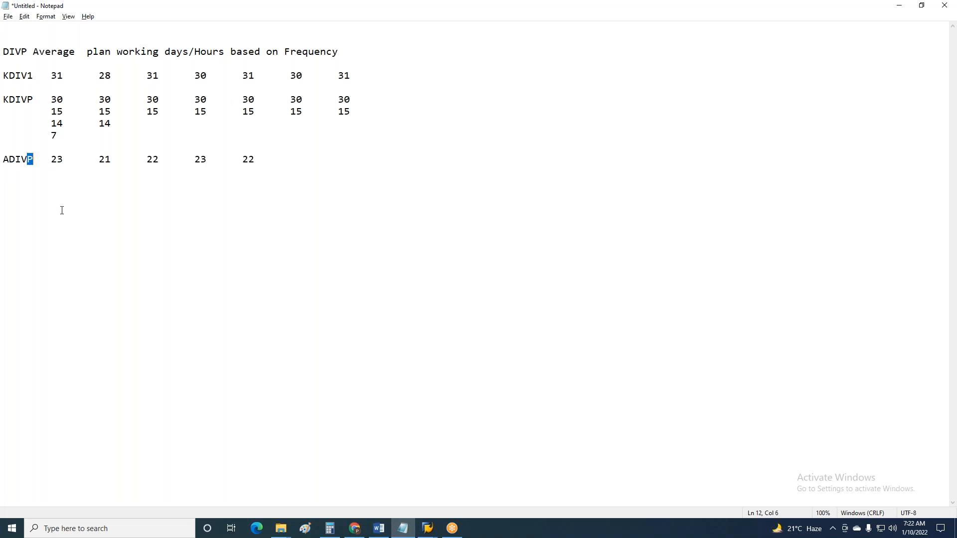
pyautogui.write('i')
pyautogui.press('BackSpace')
pyautogui.write('I')
# Step: Add an ADIVP row directly under ADIVI with the value 22 in all five columns
pyautogui.click(301, 159)
pyautogui.press('Return')
pyautogui.write('ADIVP')
pyautogui.press('Tab')
pyautogui.write('22')
pyautogui.press('Tab')
pyautogui.write('22')
pyautogui.press('Tab')
pyautogui.write('22')
pyautogui.press('Tab')
pyautogui.write('22')
pyautogui.press('Tab')
pyautogui.write('22')
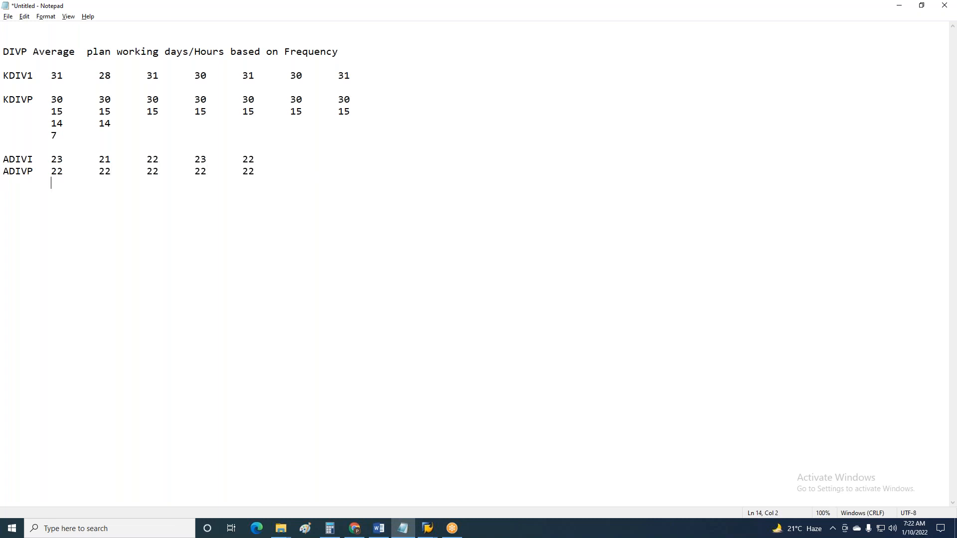
# Step: Add an unlabelled row beneath ADIVP with the value 11 in all five columns
pyautogui.write('11\t11\t11\t11\t11 \t111')
pyautogui.press('BackSpace')
pyautogui.press('BackSpace')
pyautogui.press('BackSpace')
# Step: Add a row with the value 10 in all five columns beneath the row of 11s
pyautogui.write('7')
pyautogui.press('BackSpace')
pyautogui.write('10')
pyautogui.press('Tab')
pyautogui.write('10\t10')
pyautogui.press('Tab')
pyautogui.write('10')
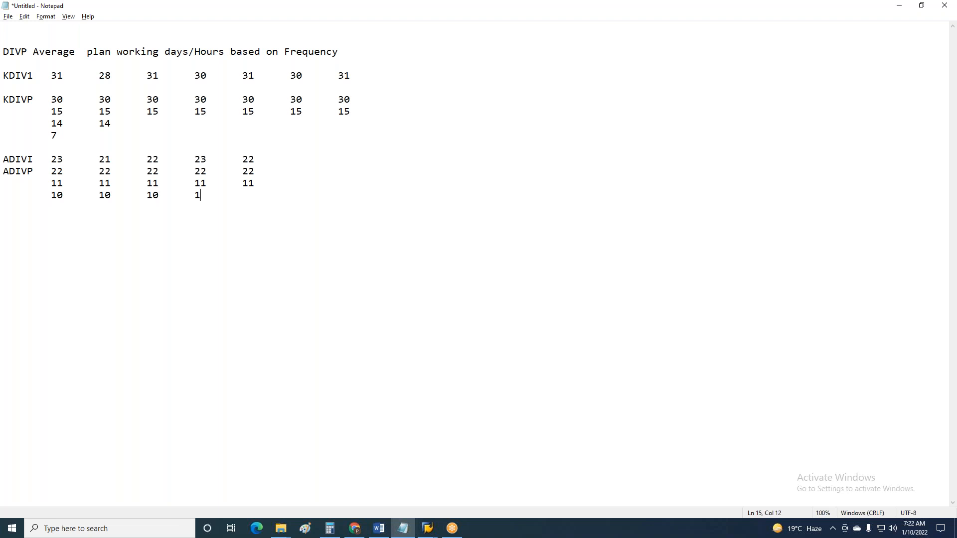
pyautogui.press('Tab')
pyautogui.write('10')
# Step: Complete the ADIVP block with a row of five 7s and compare it with the KDIVP block
pyautogui.press('Return')
pyautogui.press('Tab')
pyautogui.write('7\t7\t7\t7\t7')
pyautogui.moveTo(252, 208); pyautogui.dragTo(4, 171)
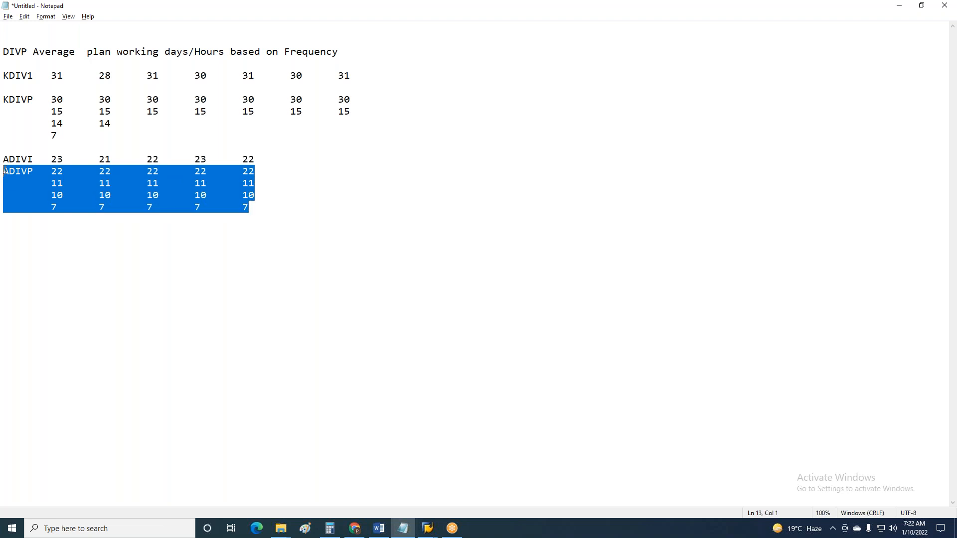
pyautogui.moveTo(3, 99); pyautogui.dragTo(107, 149)
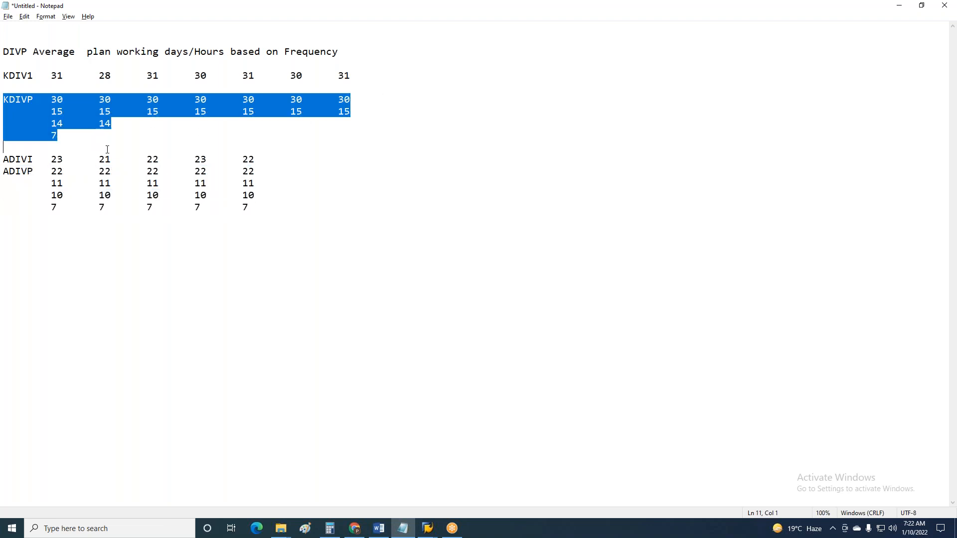
pyautogui.click(4, 171)
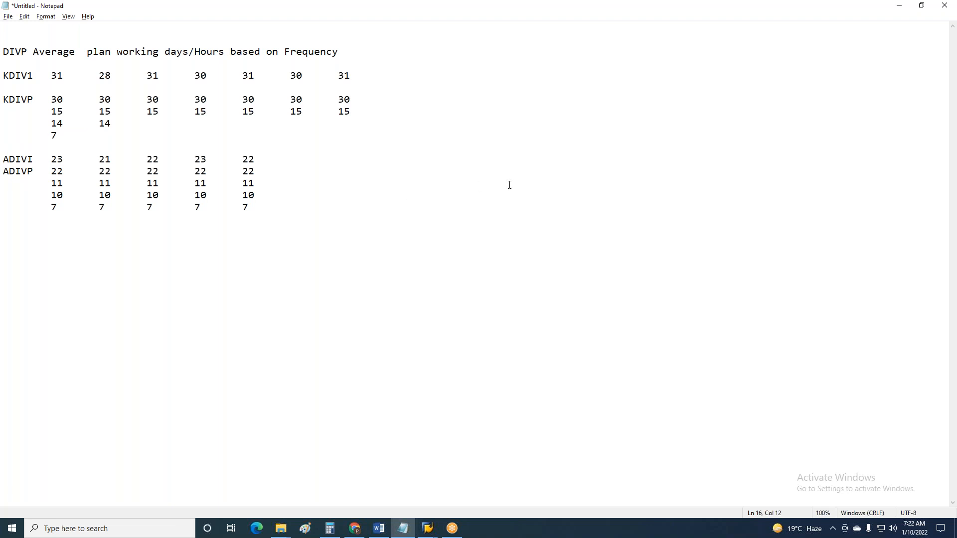
# Step: Write the example pay amount 10000/MONTHS below the ADIVP block
pyautogui.press('Return')
pyautogui.press('Return')
pyautogui.write('10000')
pyautogui.write('/')
pyautogui.write('<')
pyautogui.write('mON')
pyautogui.press('BackSpace')
pyautogui.press('BackSpace')
pyautogui.press('BackSpace')
pyautogui.press('BackSpace')
pyautogui.write('MOTH')
pyautogui.press('BackSpace')
pyautogui.press('BackSpace')
pyautogui.write('NTHS')
# Step: Add the lines "30 dYAS" and "21ST" below the 10000/MONTHS example
pyautogui.press('Return')
pyautogui.write('30 ')
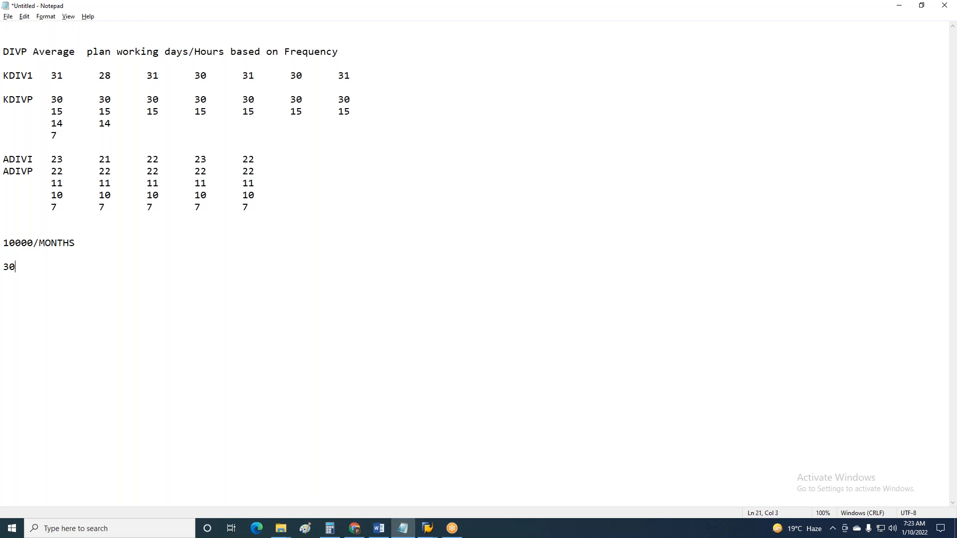
pyautogui.write('dYAS')
pyautogui.press('Return')
pyautogui.write('21ST')
# Step: Write the partial pay formula "10000/TKDIVP * 11 DAYS" beneath the 21ST line
pyautogui.press('Return')
pyautogui.write('10000/TLK')
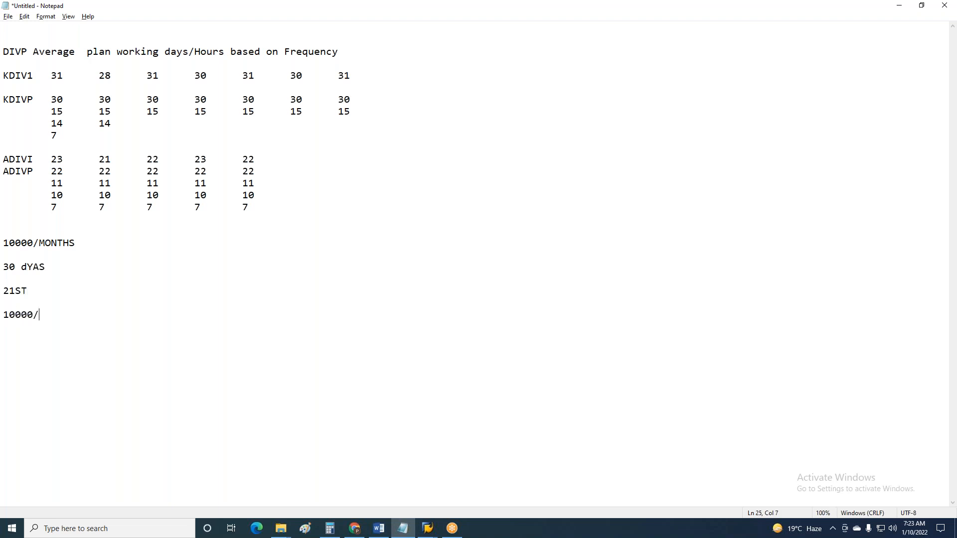
pyautogui.press('BackSpace')
pyautogui.press('BackSpace')
pyautogui.press('BackSpace')
pyautogui.write('TKDIVI')
pyautogui.press('BackSpace')
pyautogui.write('P\t* 11 DAS')
pyautogui.press('BackSpace')
pyautogui.write('YS')
# Step: Compare the TKDIVP divisor in the formula with the KDIVP and ADIVP labels in the notes
pyautogui.moveTo(39, 317); pyautogui.dragTo(76, 315)
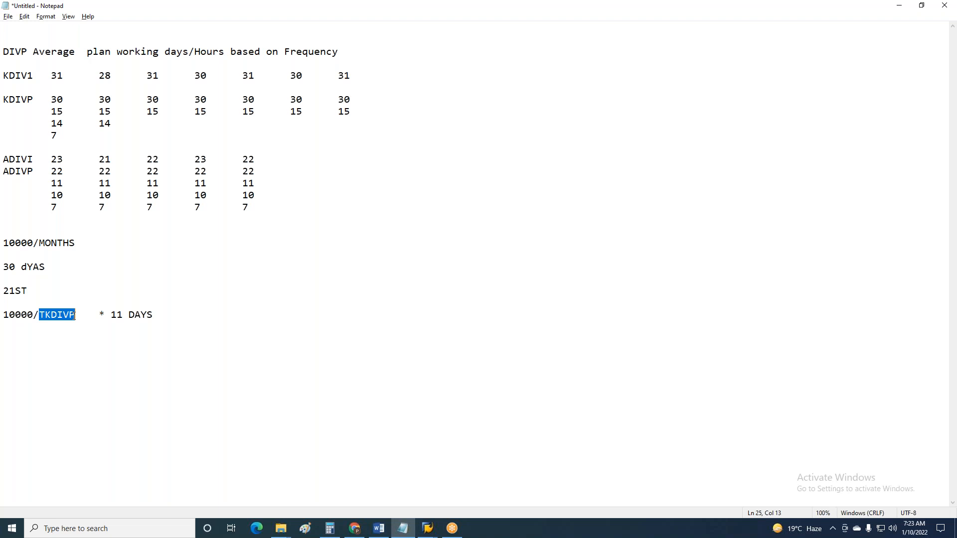
pyautogui.click(5, 99)
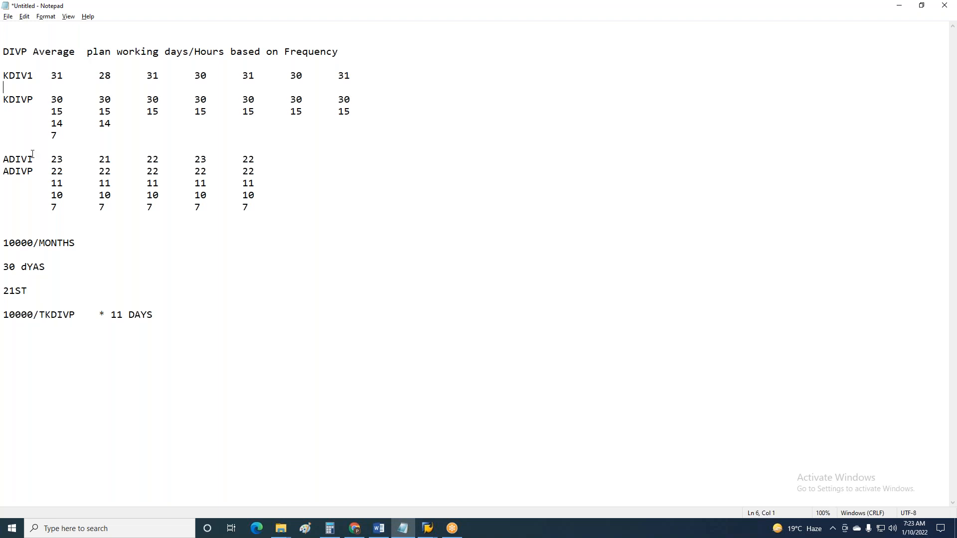
pyautogui.moveTo(28, 160); pyautogui.dragTo(4, 172)
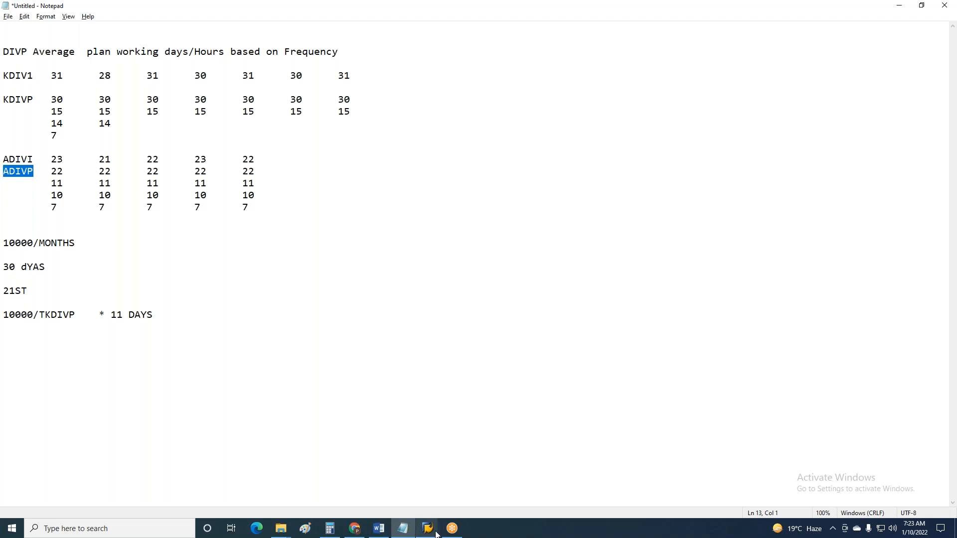
# Step: Switch to the SAP payroll log and examine the CDcon values of each row in table PARTT
pyautogui.moveTo(427, 528)
pyautogui.click(465, 481)
pyautogui.click(564, 182)
pyautogui.click(559, 171)
pyautogui.click(564, 193)
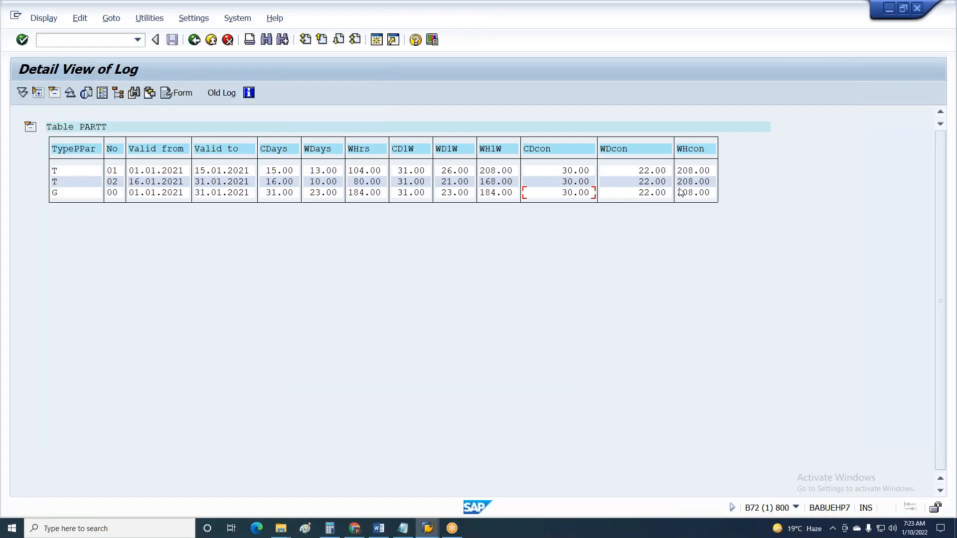
# Step: Start transaction SM30 in a new SAP session and open view V_T510H for maintenance
pyautogui.click(379, 40)
pyautogui.write('sM30')
pyautogui.press('Return')
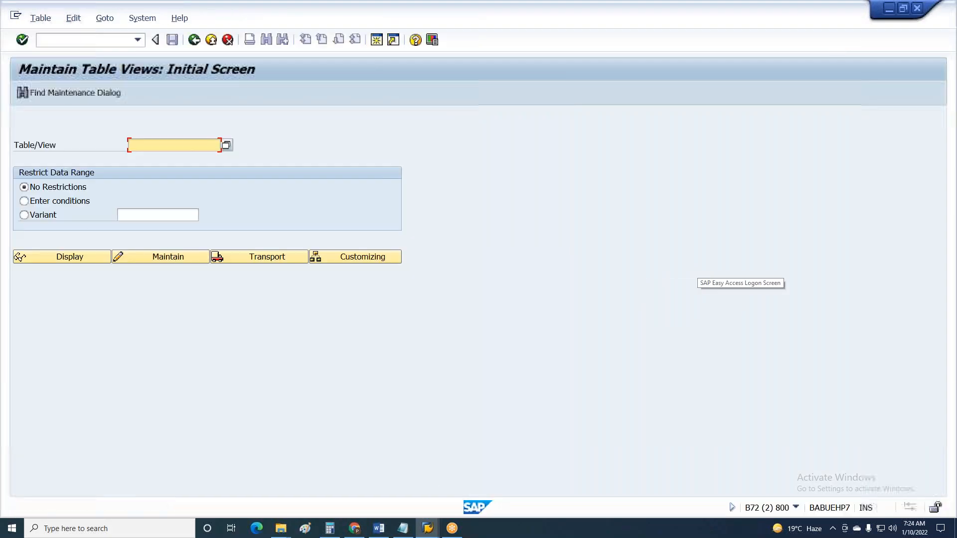
pyautogui.write('v_')
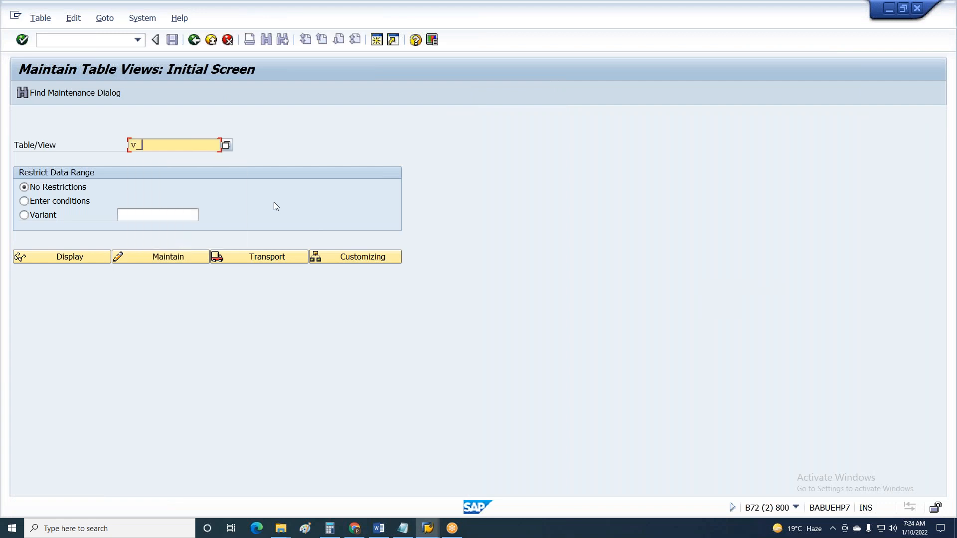
pyautogui.write('T510H')
pyautogui.press('Return')
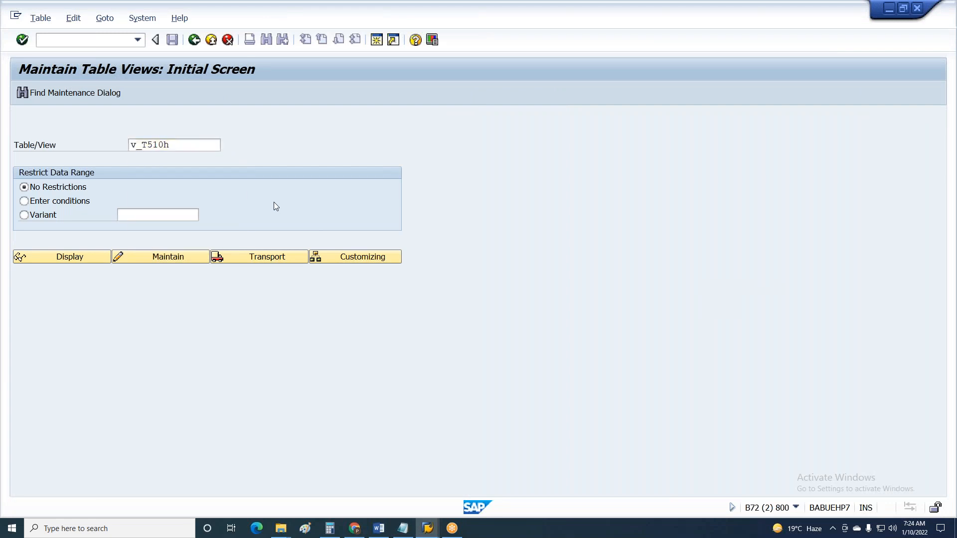
pyautogui.click(160, 259)
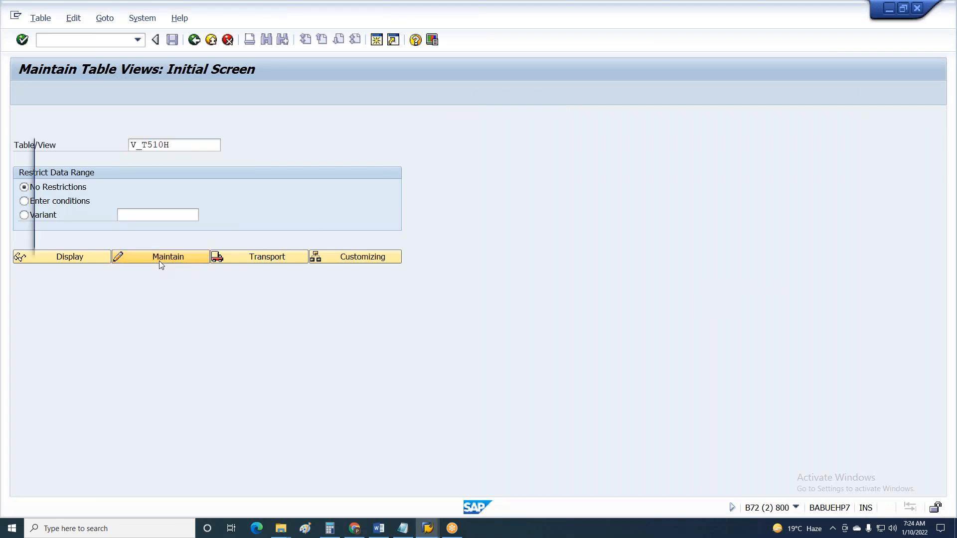
pyautogui.click(159, 238)
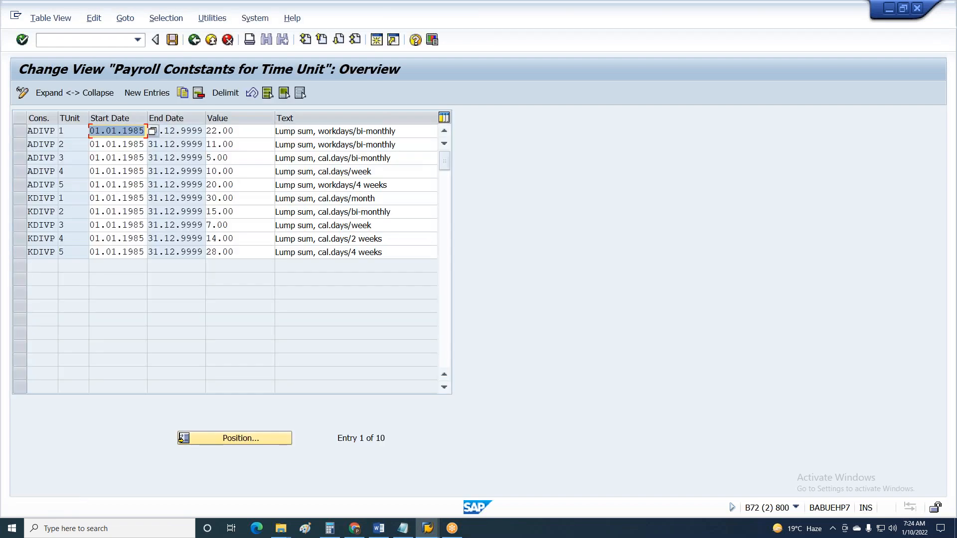
# Step: Mark the ADIVP and KDIVP entries for time unit 1 and look up the list of possible payroll time units
pyautogui.click(21, 132)
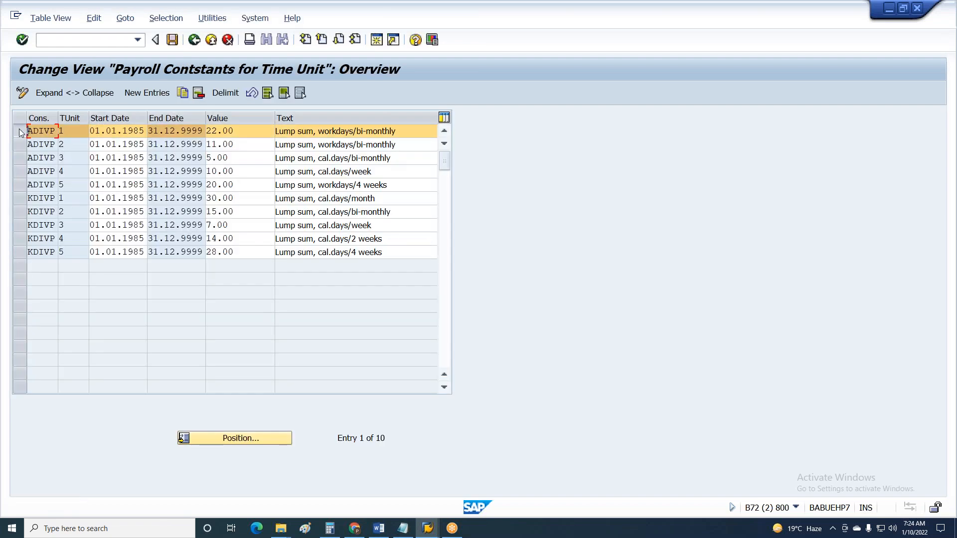
pyautogui.click(23, 199)
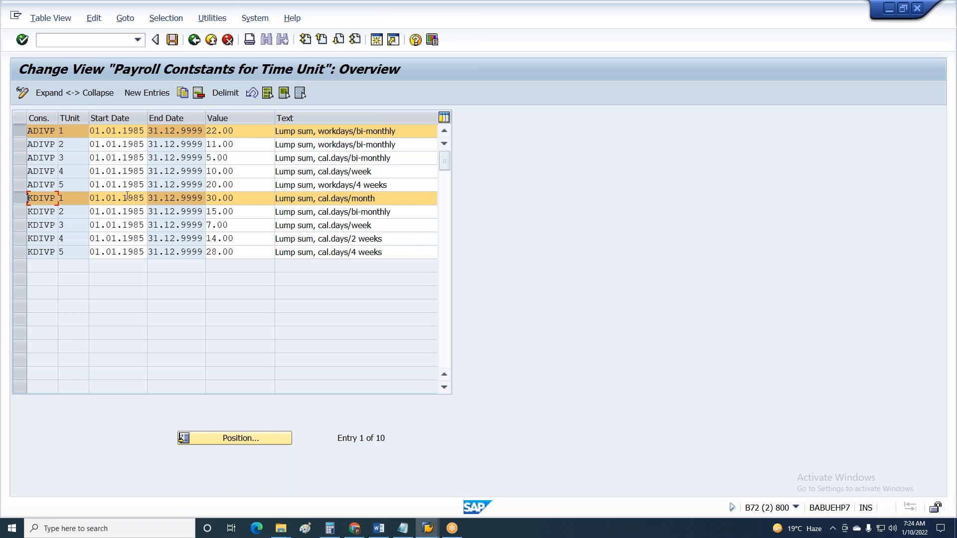
pyautogui.click(67, 201)
pyautogui.click(76, 215)
pyautogui.click(84, 198)
pyautogui.click(94, 198)
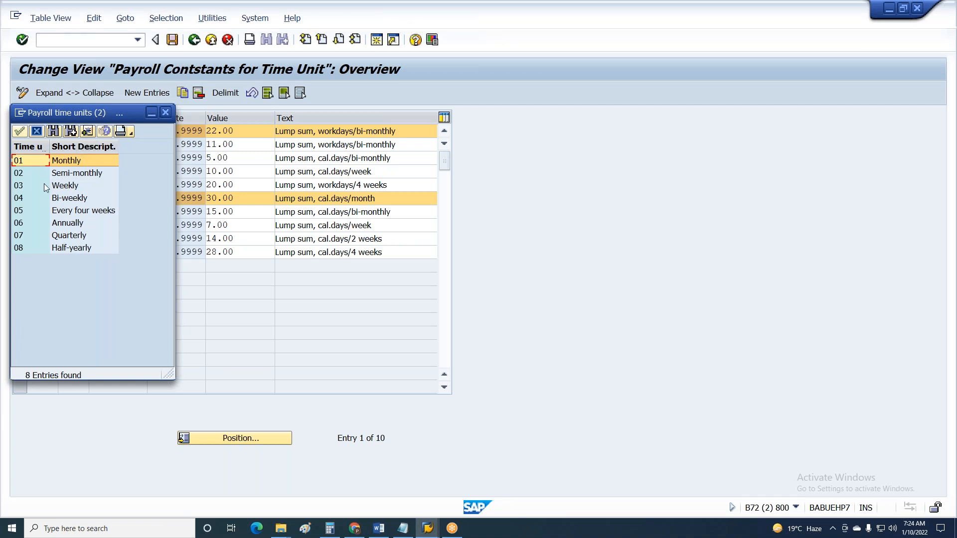
pyautogui.click(36, 130)
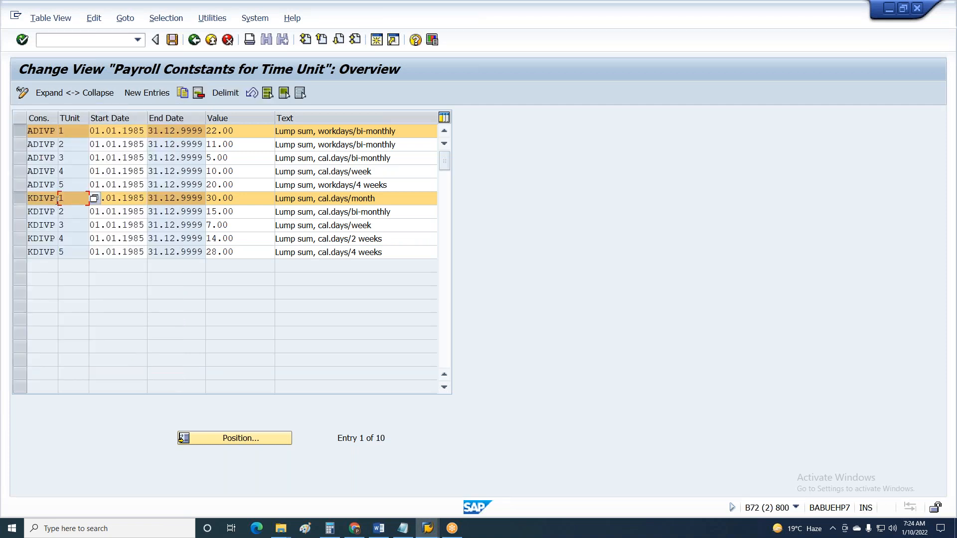
# Step: Review the KDIVP entries for time units 2 to 4, save the view and return to SAP Easy Access
pyautogui.click(73, 214)
pyautogui.click(75, 228)
pyautogui.click(76, 238)
pyautogui.hotkey('ctrl', 's')
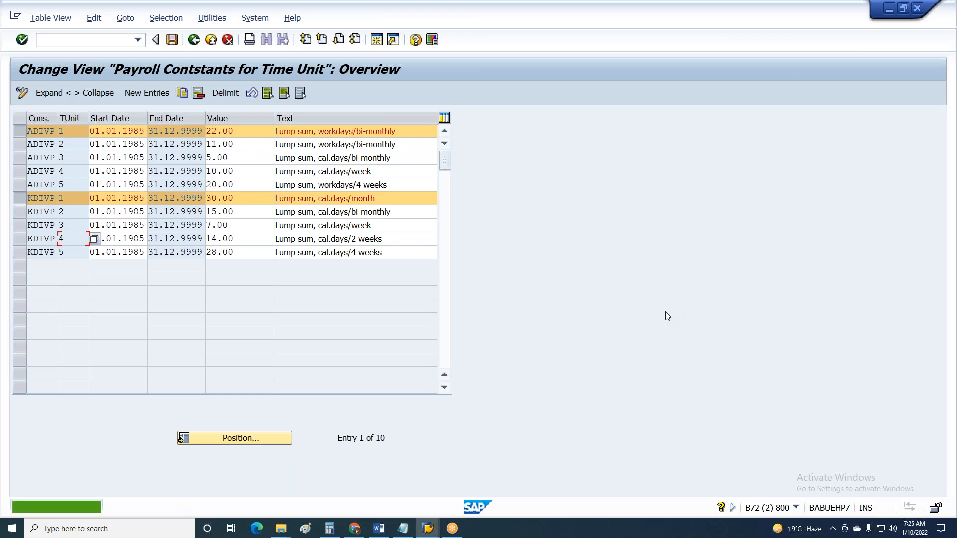
pyautogui.hotkey('ctrl', 's')
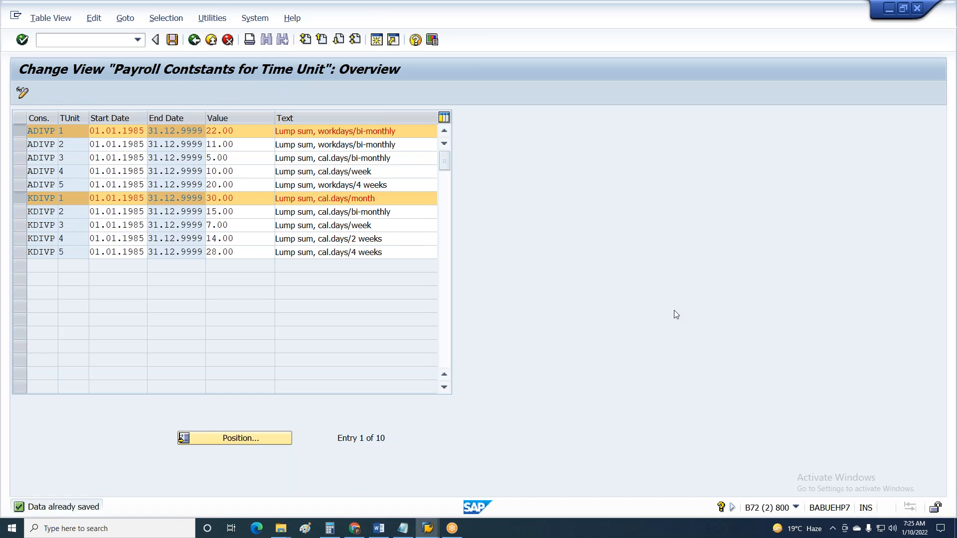
pyautogui.press('F3')
pyautogui.press('F3')
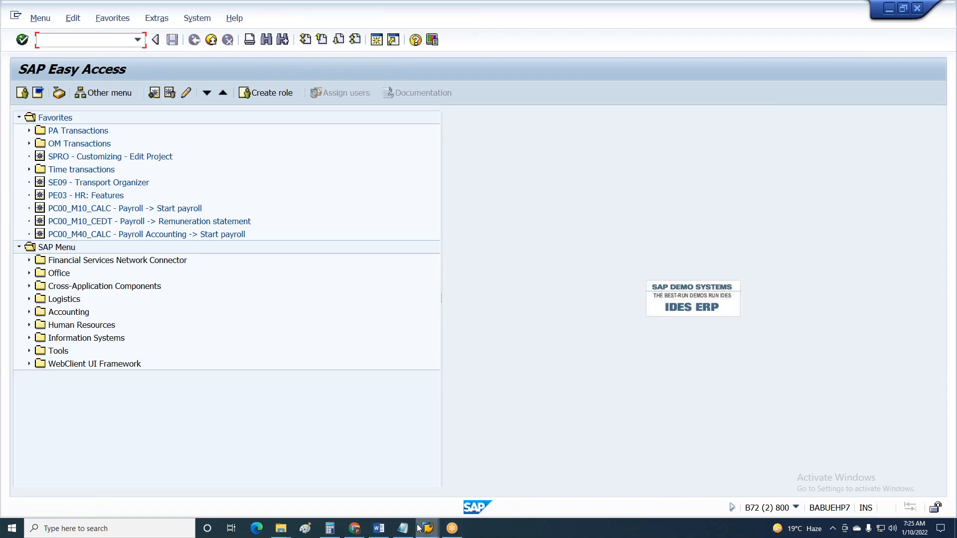
# Step: Switch to the Notepad notes and go over the KDIV1, KDIVP and ADIVI labels
pyautogui.click(403, 528)
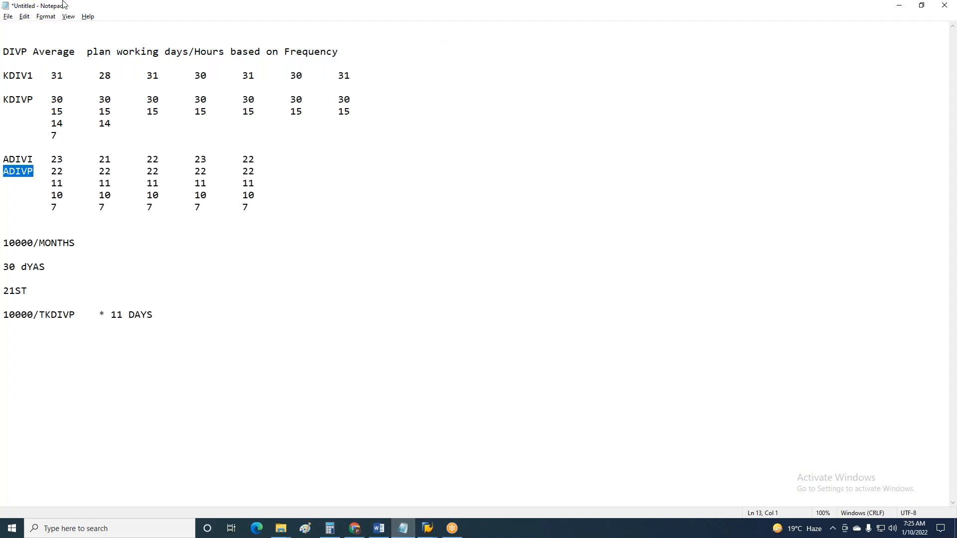
pyautogui.doubleClick(12, 76)
pyautogui.moveTo(33, 99); pyautogui.dragTo(9, 99)
pyautogui.click(19, 163)
# Step: Add the line "SDIVP PAYPERIOD WORKING HOURS FROM IT0008" below the 10000/TKDIVP formula
pyautogui.click(184, 314)
pyautogui.press('Return')
pyautogui.press('Return')
pyautogui.press('Return')
pyautogui.write('sdivp')
pyautogui.press('BackSpace')
pyautogui.press('BackSpace')
pyautogui.press('BackSpace')
pyautogui.press('BackSpace')
pyautogui.write('SDIVO')
pyautogui.press('BackSpace')
pyautogui.press('BackSpace')
pyautogui.write('P')
pyautogui.press('Tab')
pyautogui.write('PAYPERIOD WORKING HOURS')
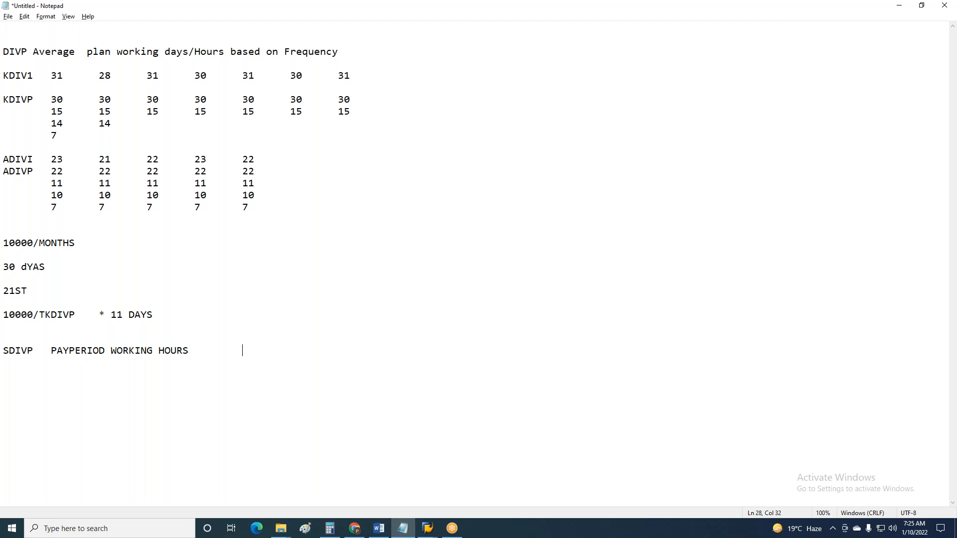
pyautogui.write('FROM IT0008')
# Step: Switch to the SAP payroll log and check the WHcon value in the second PARTT row
pyautogui.moveTo(427, 529)
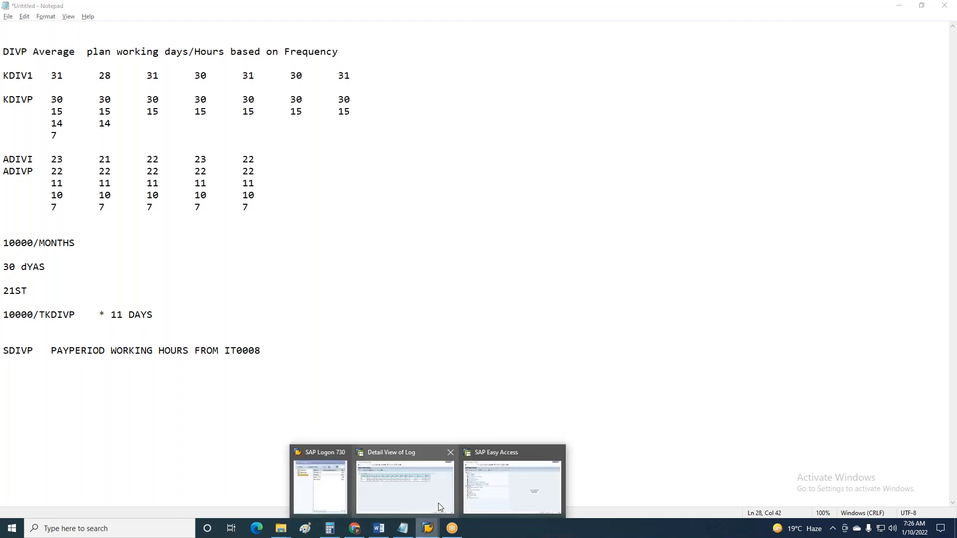
pyautogui.click(408, 506)
pyautogui.click(691, 181)
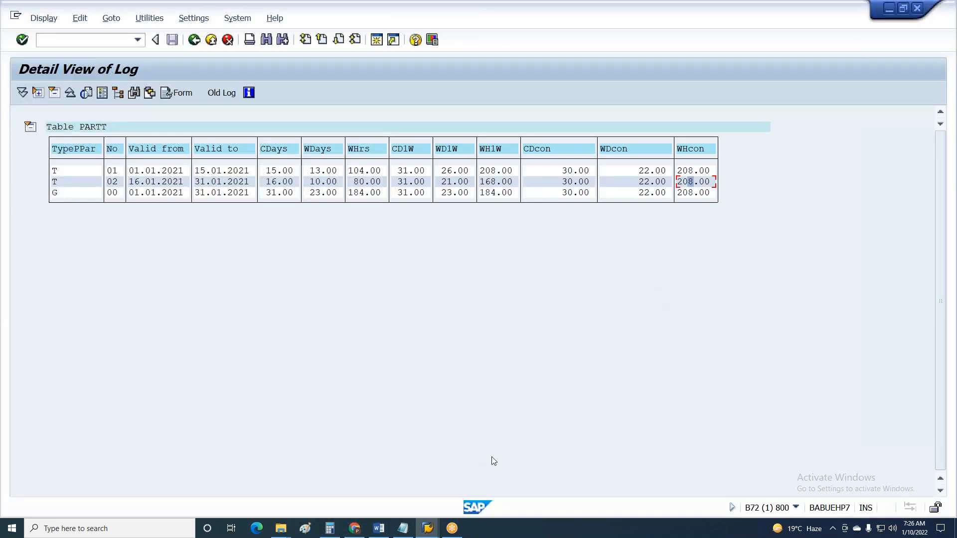
# Step: Open HR master data maintenance with transaction PA30 in the SAP Easy Access session
pyautogui.moveTo(427, 528)
pyautogui.click(486, 487)
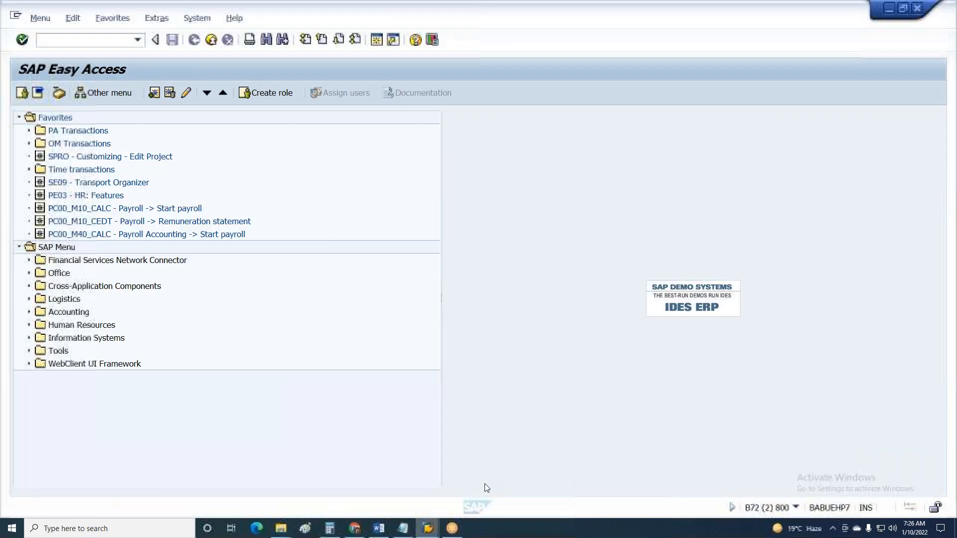
pyautogui.write('pA30')
pyautogui.press('Return')
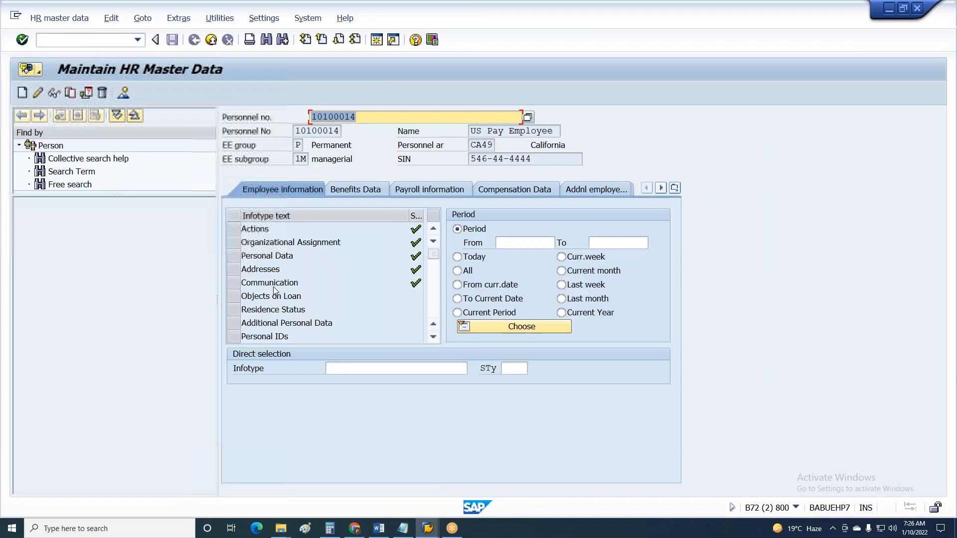
# Step: List the Basic Pay records (infotype 8) of the loaded employee and return to the master data screen
pyautogui.click(366, 368)
pyautogui.write('8')
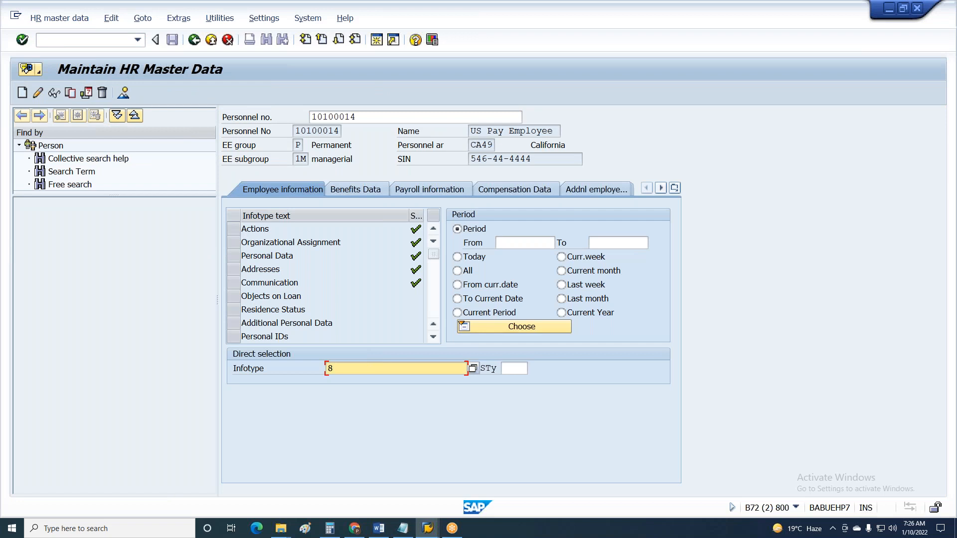
pyautogui.press('Return')
pyautogui.click(383, 364)
pyautogui.click(124, 93)
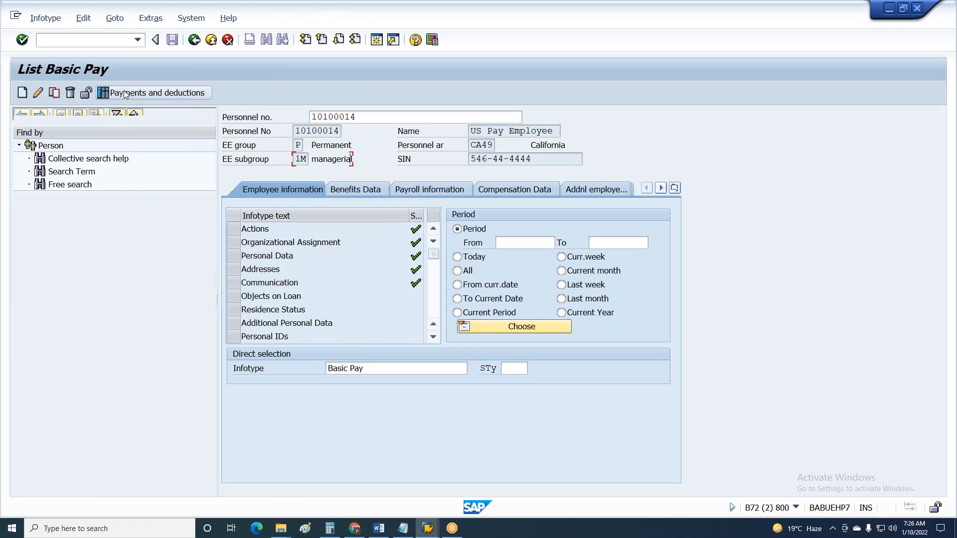
pyautogui.press('F3')
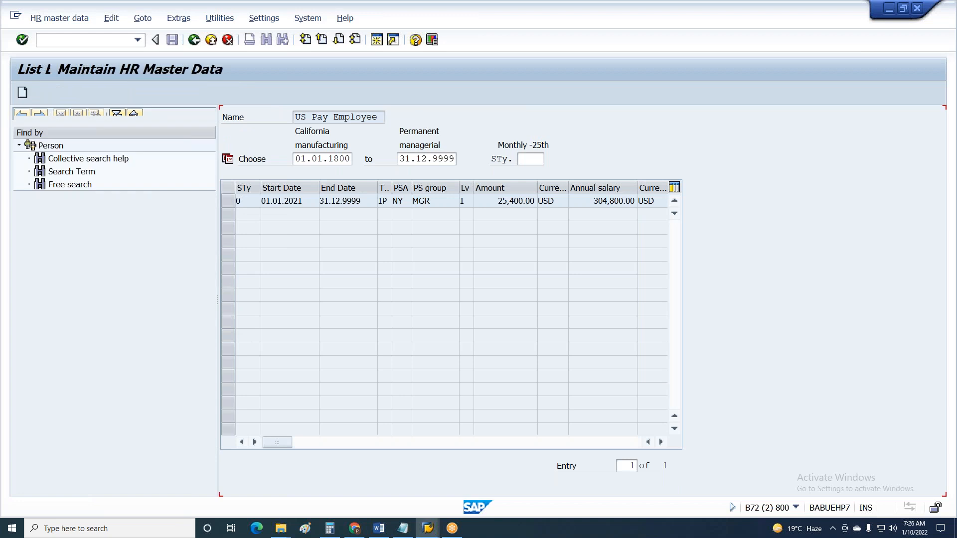
# Step: Load the Test Garnishments employee by personnel number and open a copy of the Basic Pay record
pyautogui.write('9')
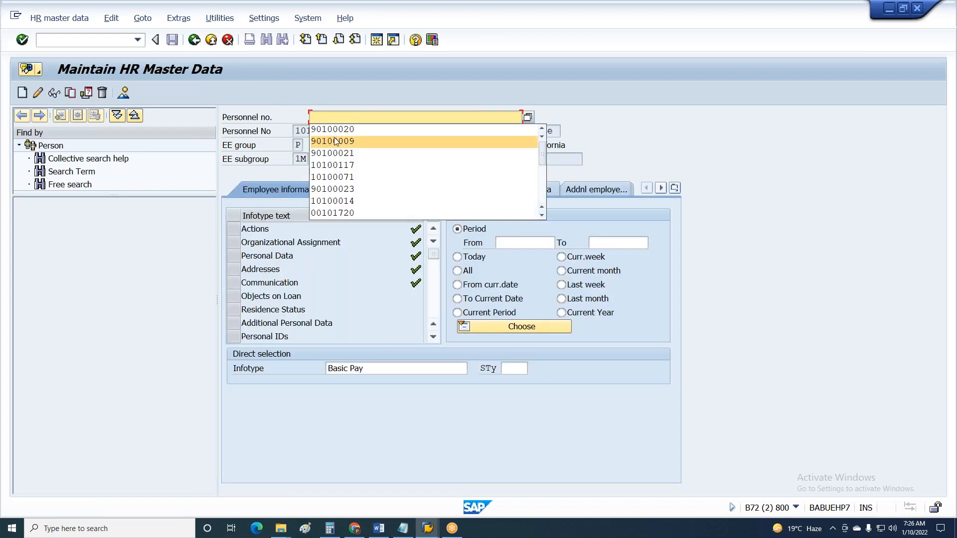
pyautogui.click(335, 134)
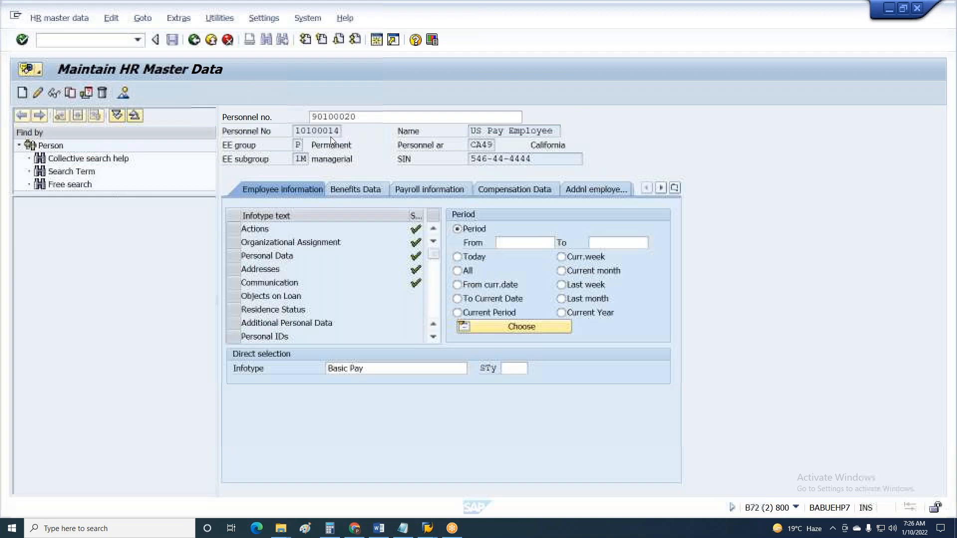
pyautogui.press('Return')
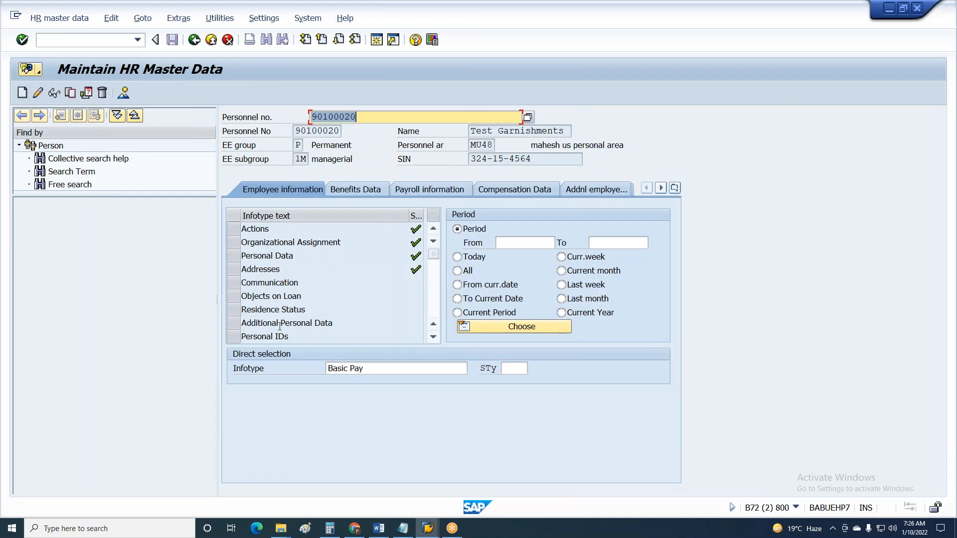
pyautogui.click(72, 97)
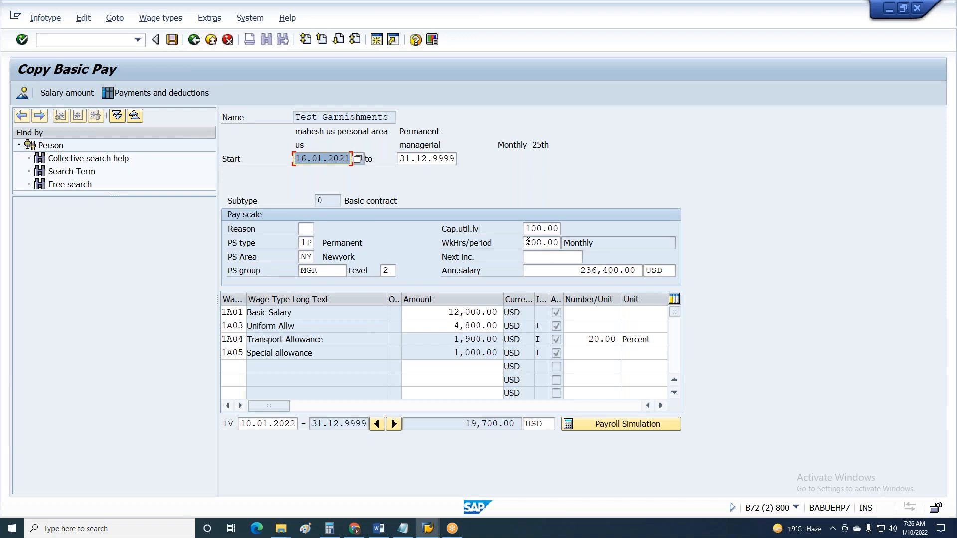
# Step: Clear the working hours per period in the copied Basic Pay record and validate the entry
pyautogui.click(528, 242)
pyautogui.press('Delete')
pyautogui.press('Return')
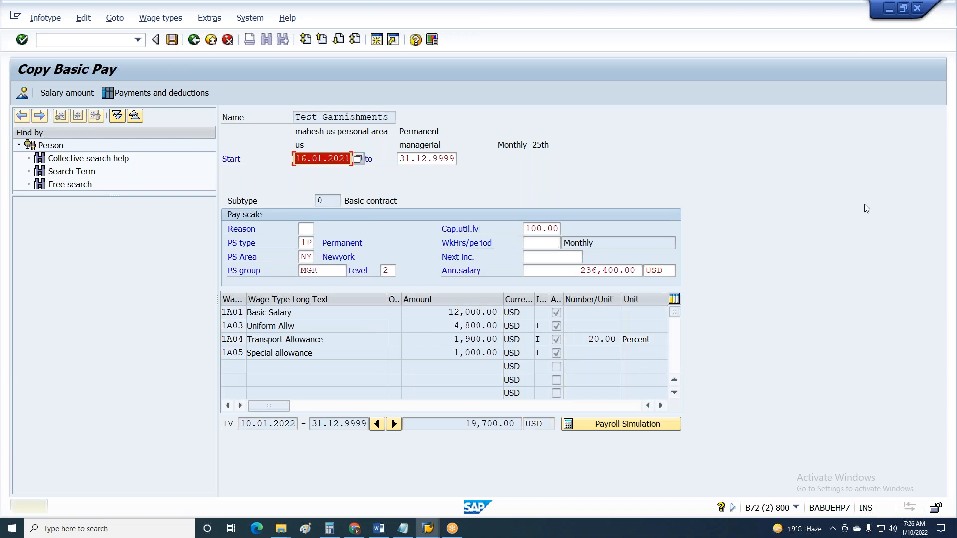
pyautogui.press('Return')
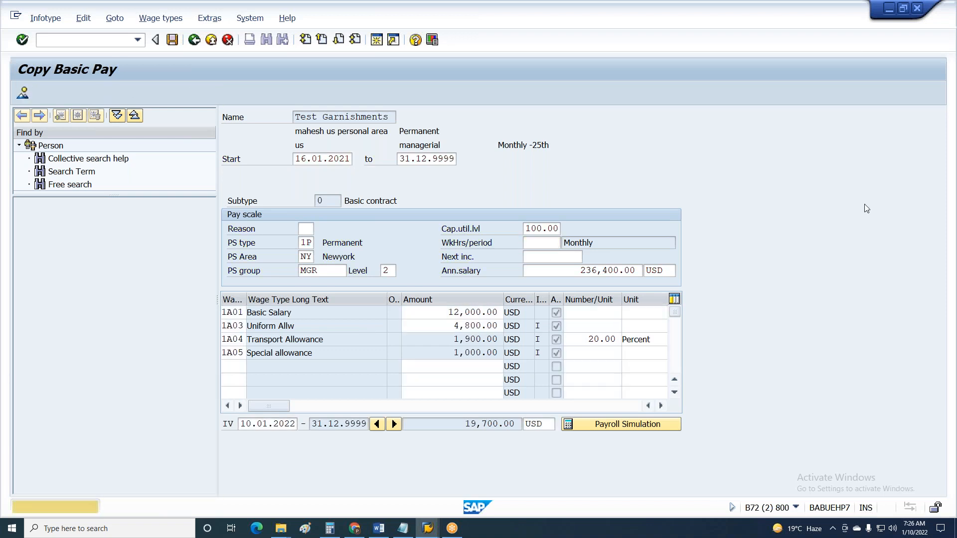
# Step: Set the working hours per period to 173 in the copied Basic Pay record
pyautogui.click(547, 229)
pyautogui.press('Tab')
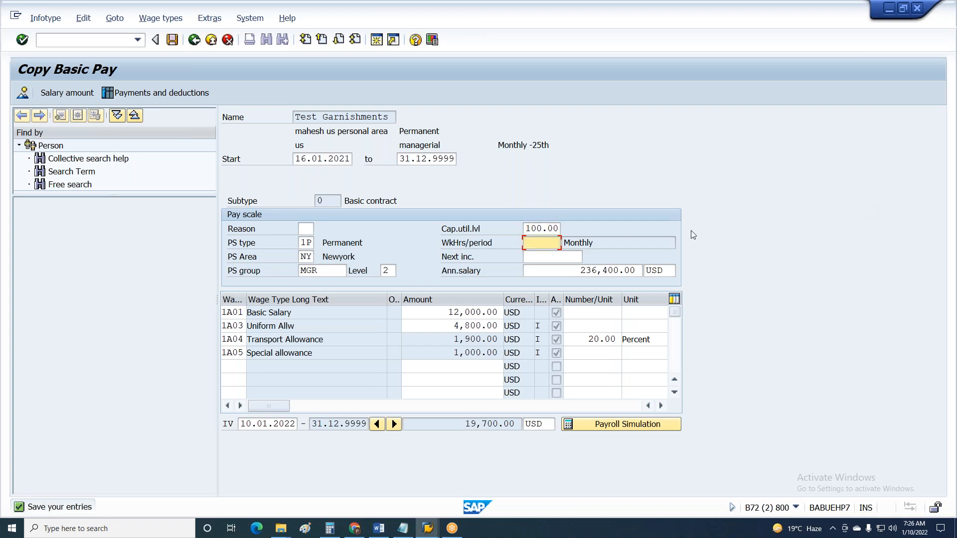
pyautogui.write('173')
pyautogui.press('Return')
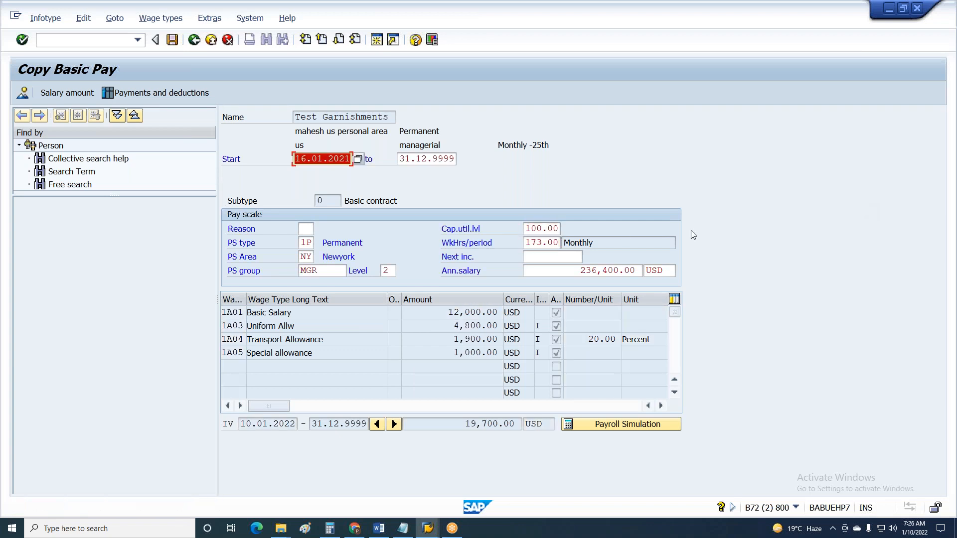
# Step: Save the copied Basic Pay record and list all Basic Pay records of the employee
pyautogui.press('Return')
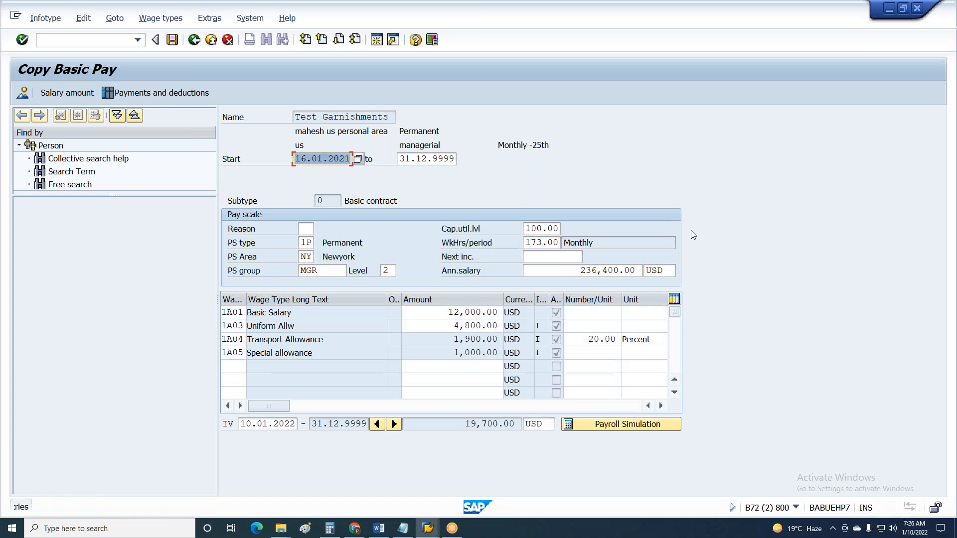
pyautogui.hotkey('ctrl', 's')
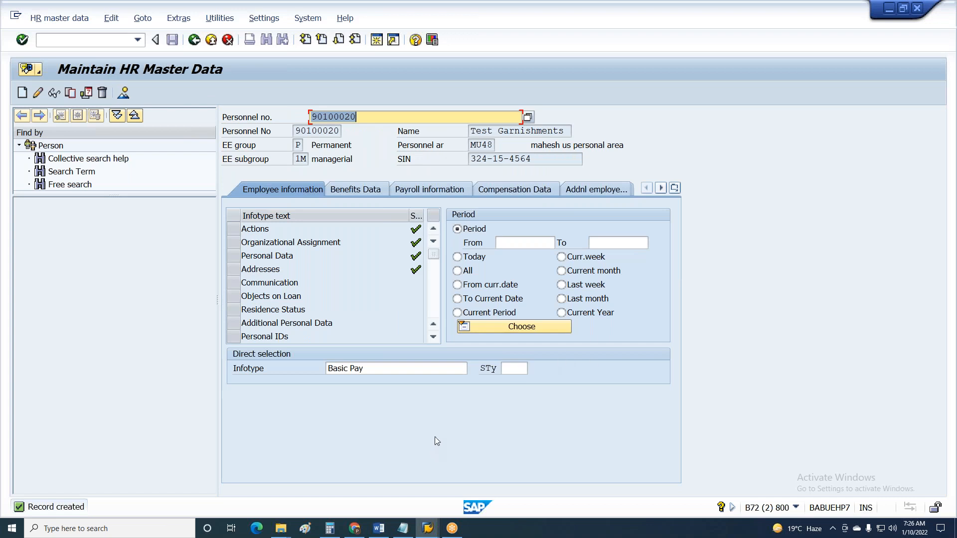
pyautogui.click(119, 91)
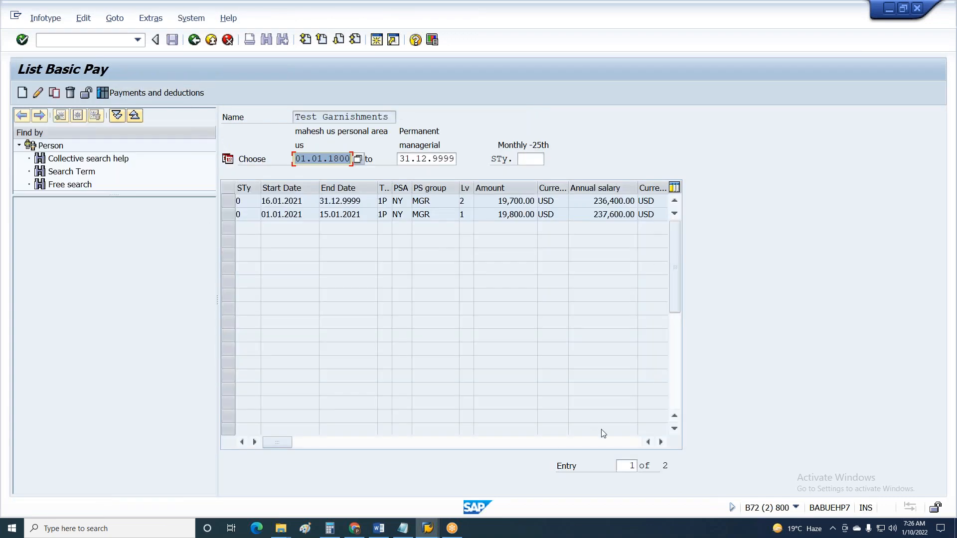
# Step: Open the Basic Pay record starting 16.01.2021 in change mode to check its working hours, and return to the list
pyautogui.moveTo(607, 441); pyautogui.dragTo(405, 448)
pyautogui.click(228, 201)
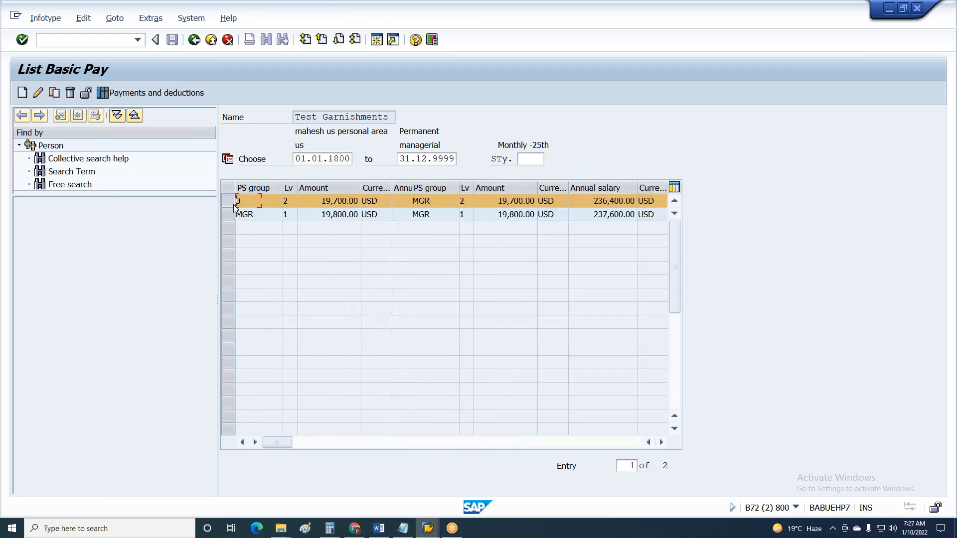
pyautogui.click(36, 94)
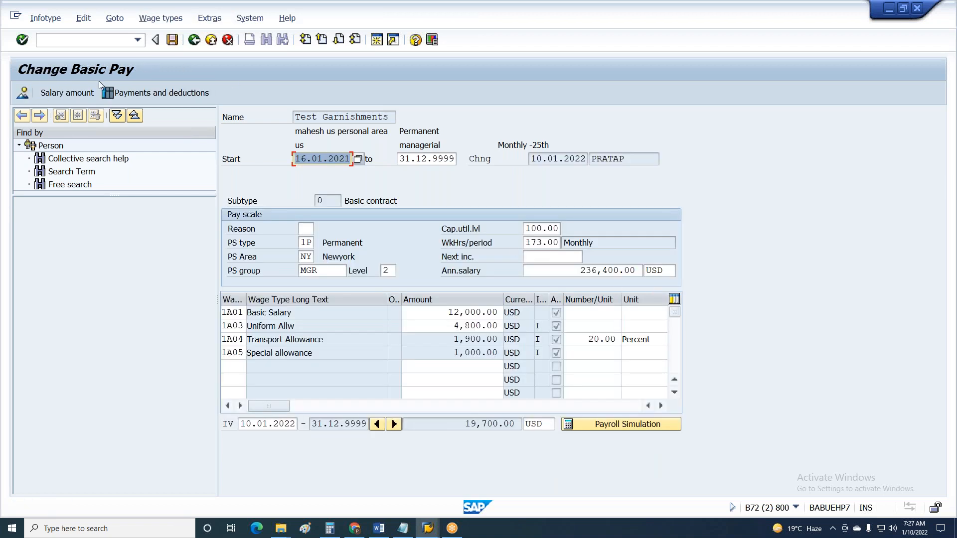
pyautogui.press('F3')
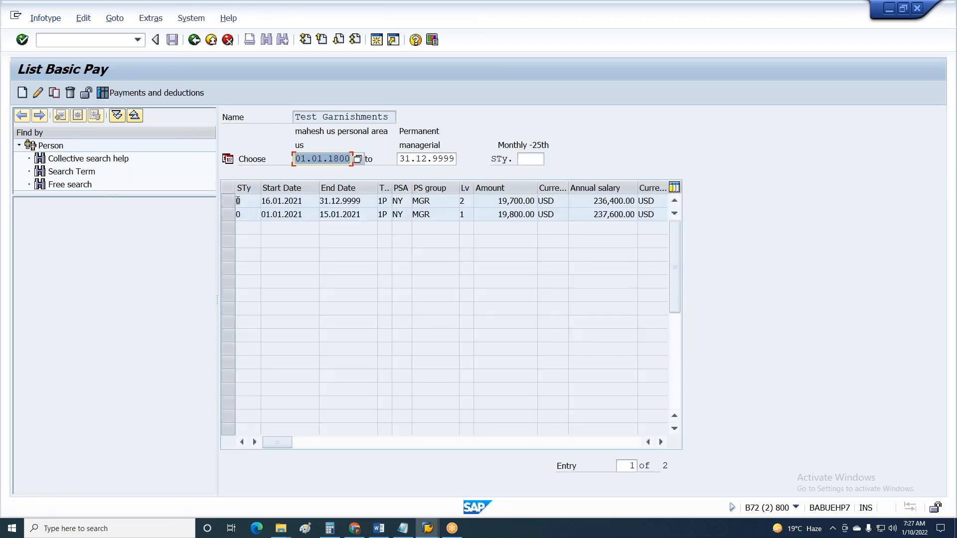
# Step: Open the Basic Pay record for 01.01.2021 to 15.01.2021 and check its working hours per period
pyautogui.click(227, 215)
pyautogui.click(38, 93)
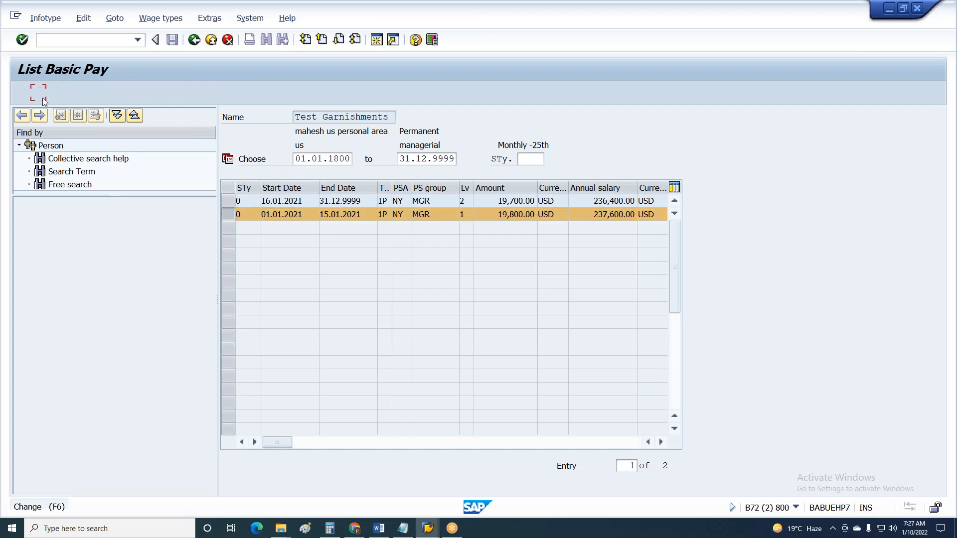
pyautogui.click(527, 244)
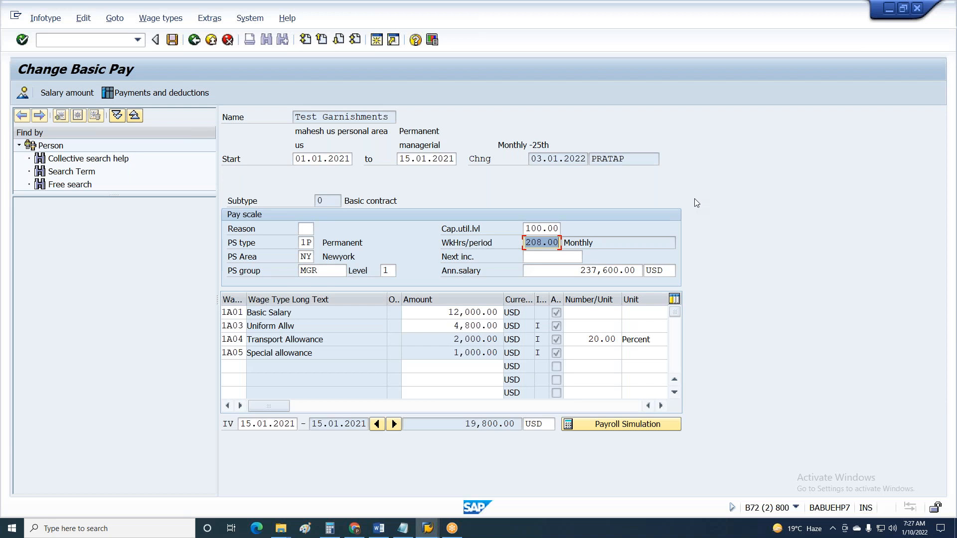
# Step: Switch to the payroll log session, exit the old log and rerun the payroll
pyautogui.hotkey('alt', 'Tab')
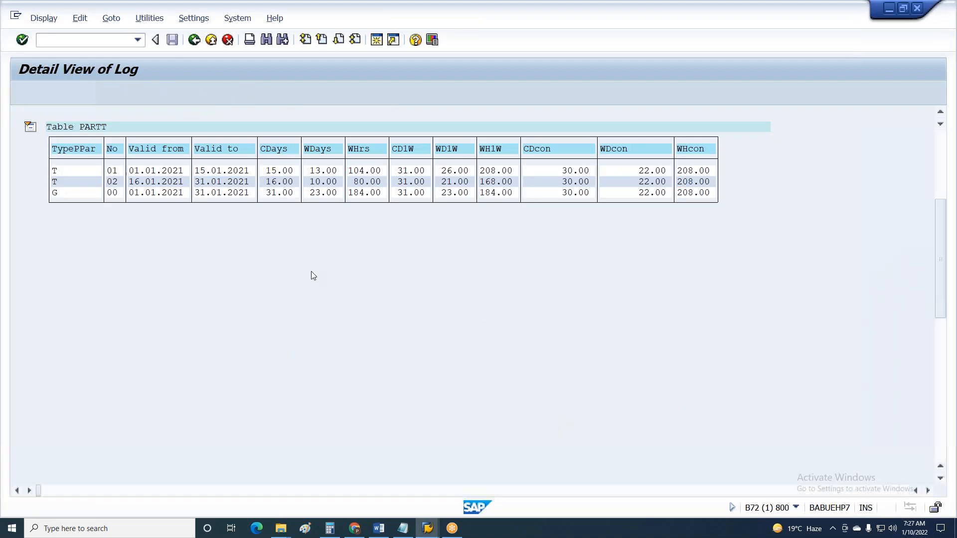
pyautogui.press('F3')
pyautogui.press('F3')
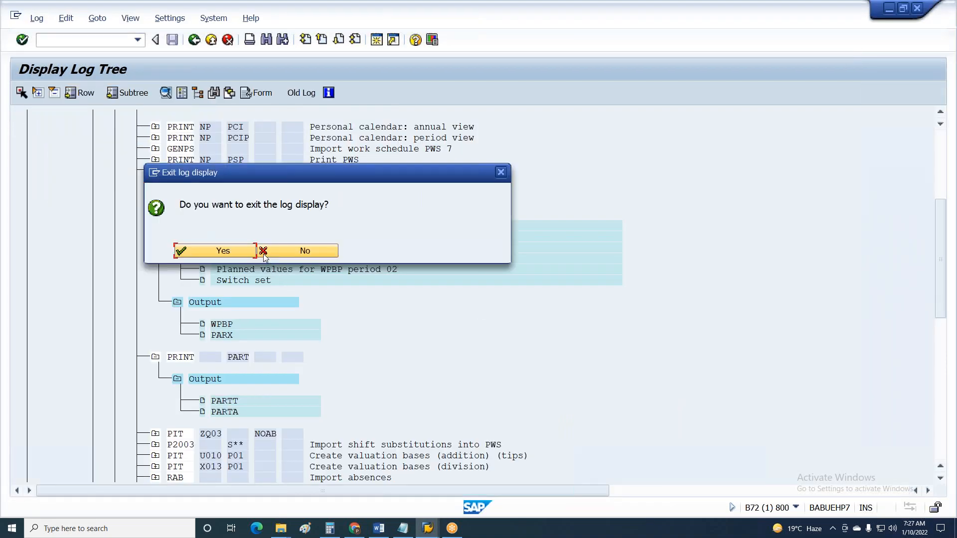
pyautogui.click(244, 251)
pyautogui.press('F8')
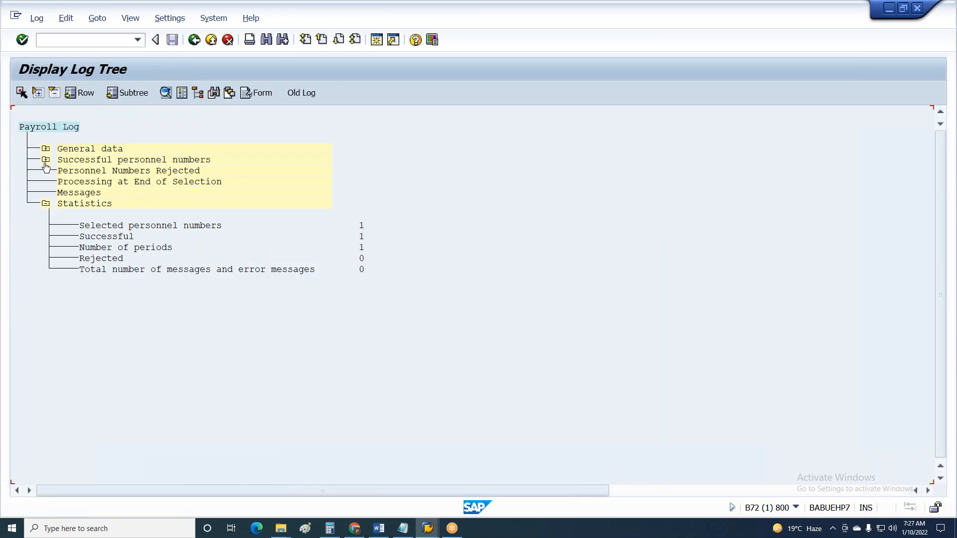
# Step: Expand the successful personnel numbers in the new payroll log down to the employee's 01/2021 payroll run
pyautogui.click(45, 160)
pyautogui.click(69, 182)
pyautogui.click(90, 204)
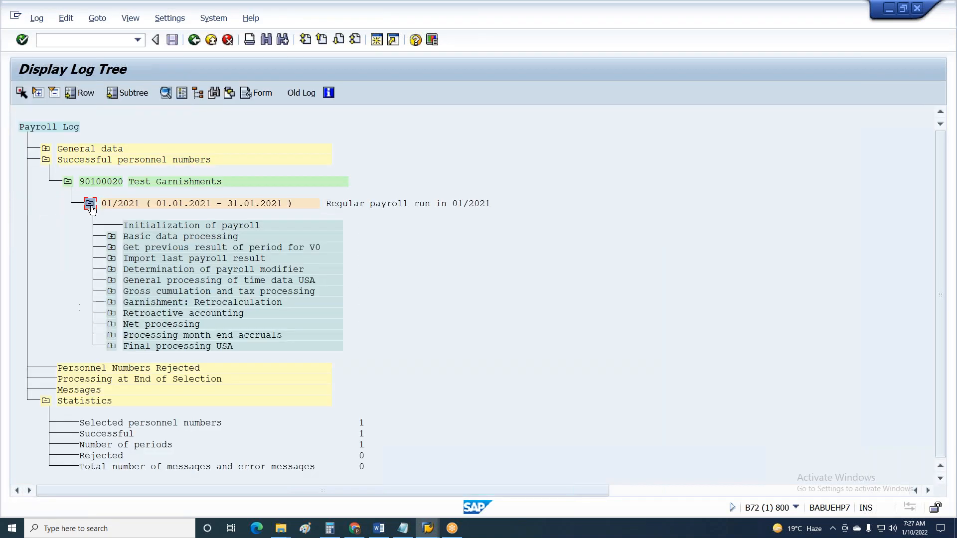
# Step: Browse the payroll modifier and basic data nodes, and expand the regular-run branch under General processing of time data USA
pyautogui.click(112, 269)
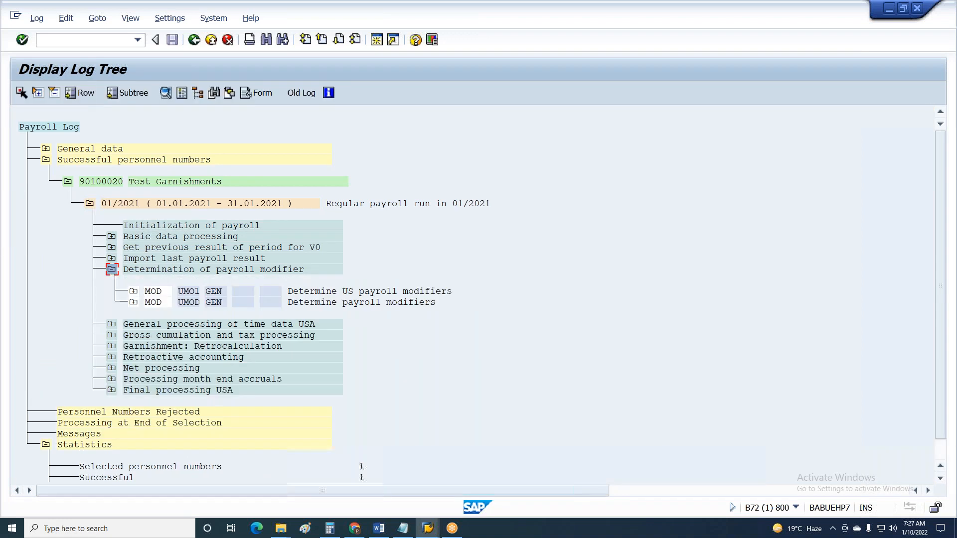
pyautogui.click(111, 269)
pyautogui.click(112, 281)
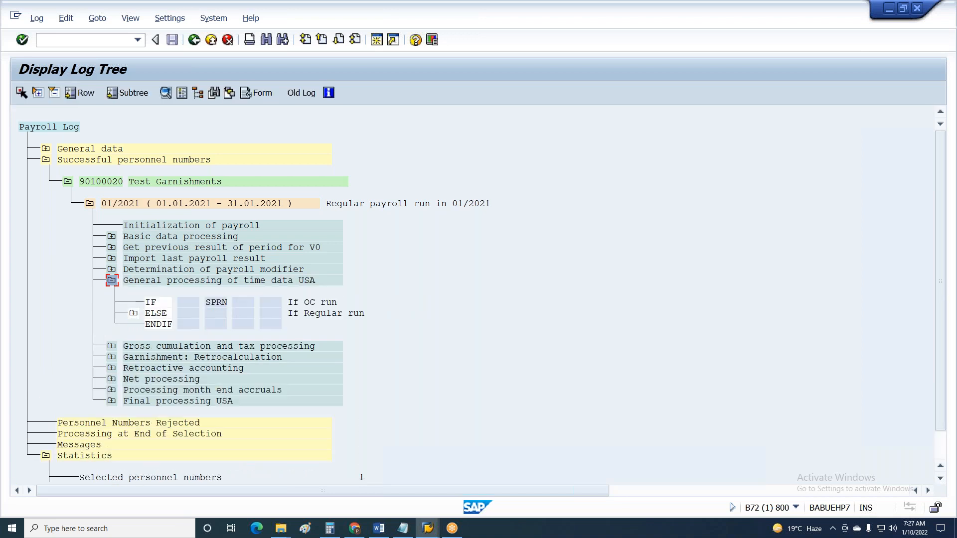
pyautogui.click(112, 280)
pyautogui.click(112, 237)
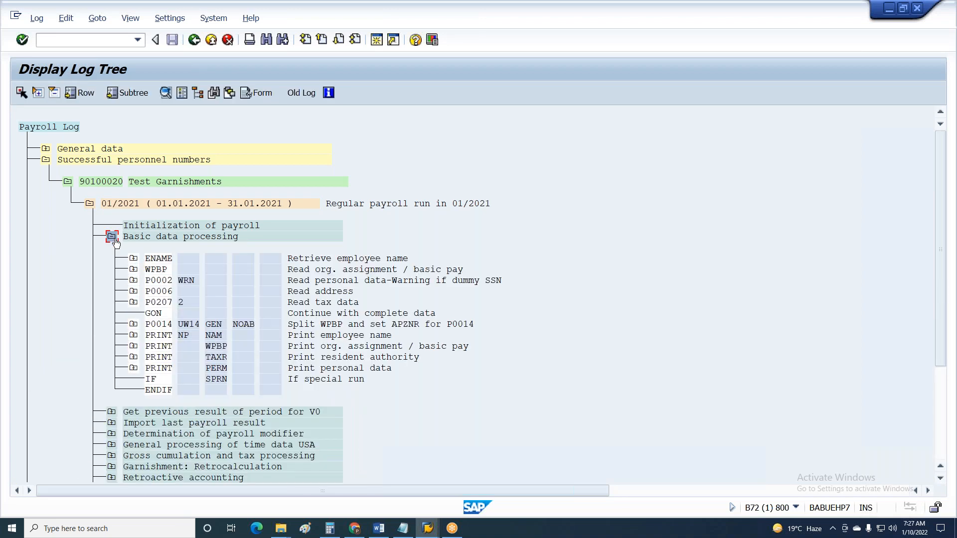
pyautogui.scroll(-1, 134, 368)
pyautogui.click(112, 423)
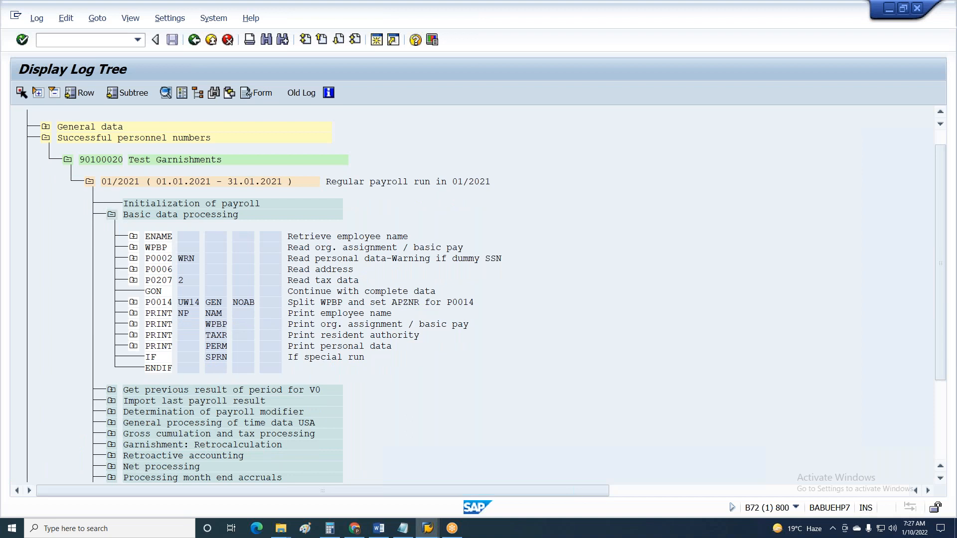
pyautogui.click(133, 445)
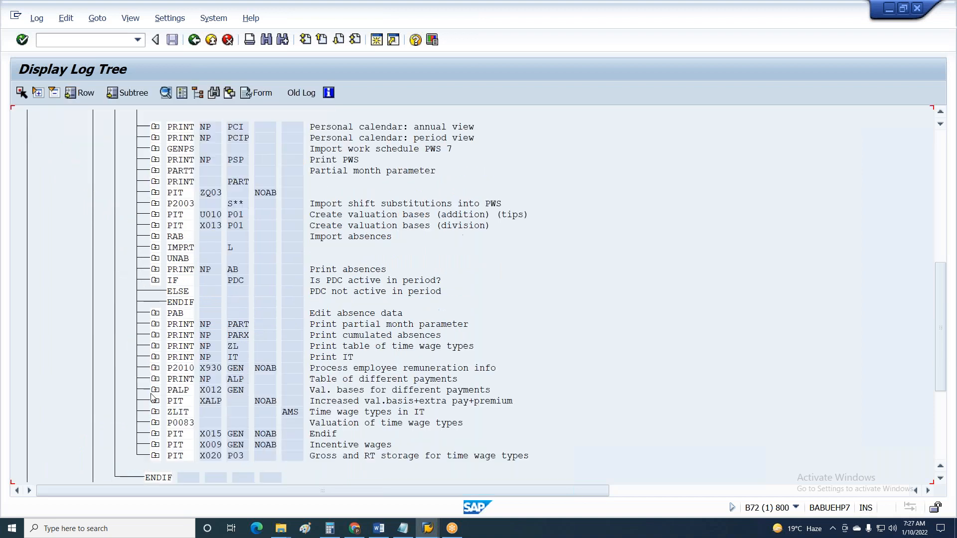
# Step: Open the PARTT output of PRINT PART, compare the WHcon values of the two split periods, and return to the log tree
pyautogui.click(155, 182)
pyautogui.click(176, 204)
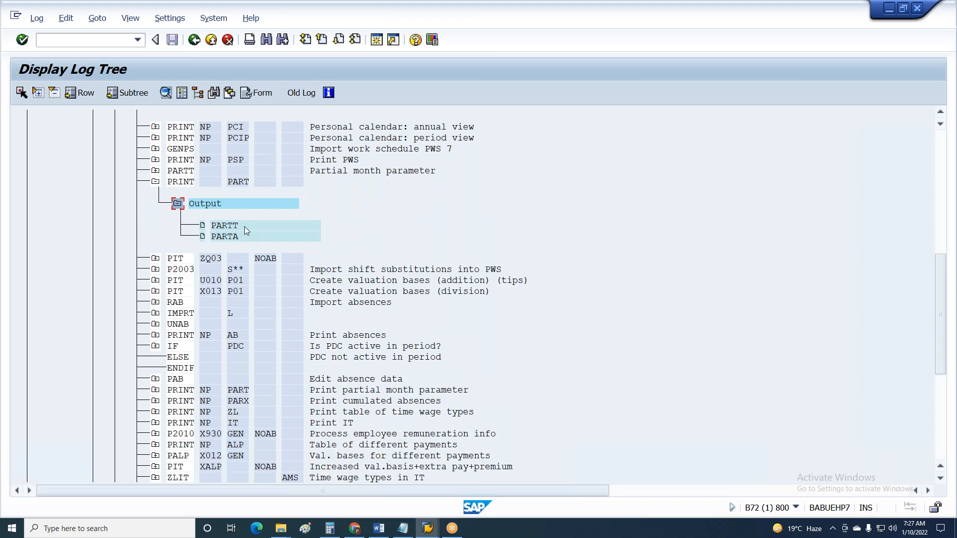
pyautogui.doubleClick(244, 226)
pyautogui.click(692, 172)
pyautogui.click(695, 181)
pyautogui.click(695, 171)
pyautogui.click(696, 181)
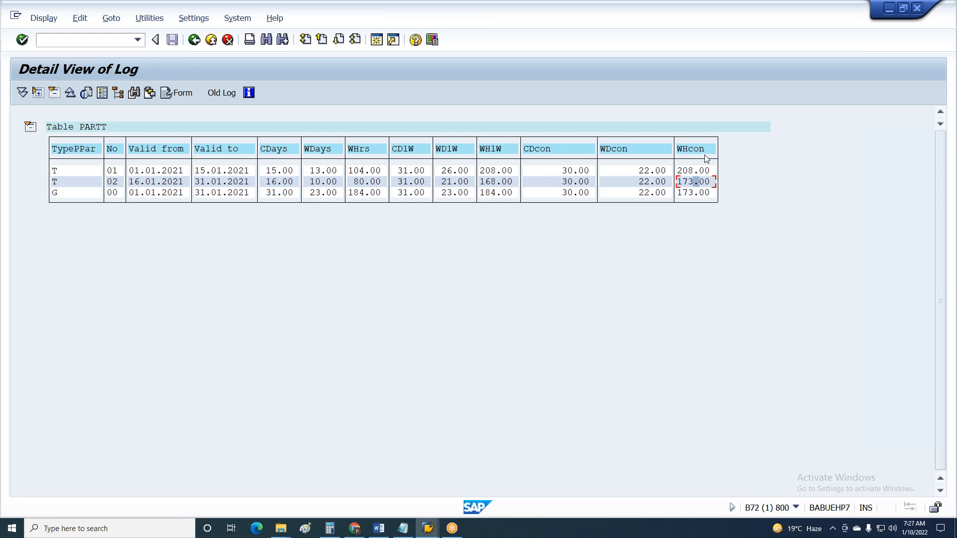
pyautogui.press('F3')
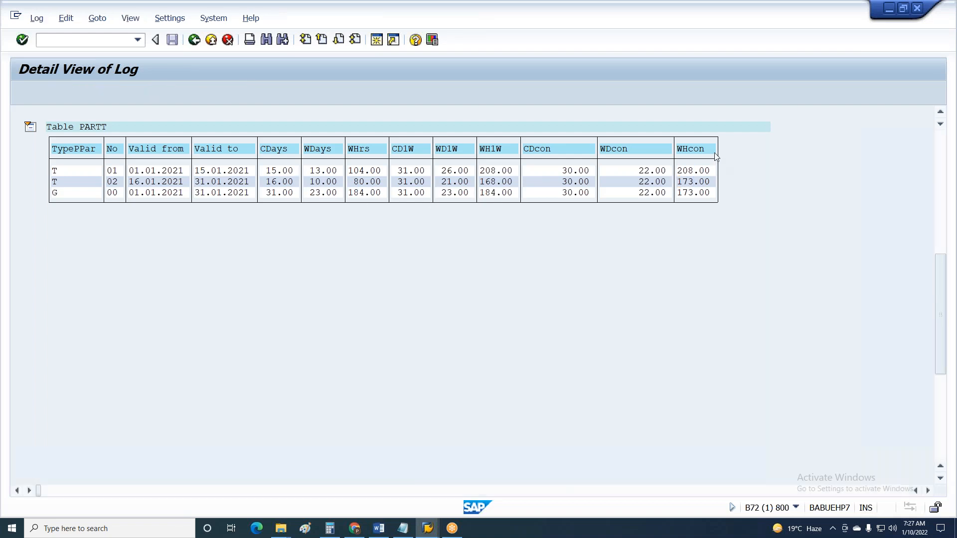
# Step: Switch to Notepad and add the lines soll, divI, divp and ax** below the SDIVP note
pyautogui.click(406, 531)
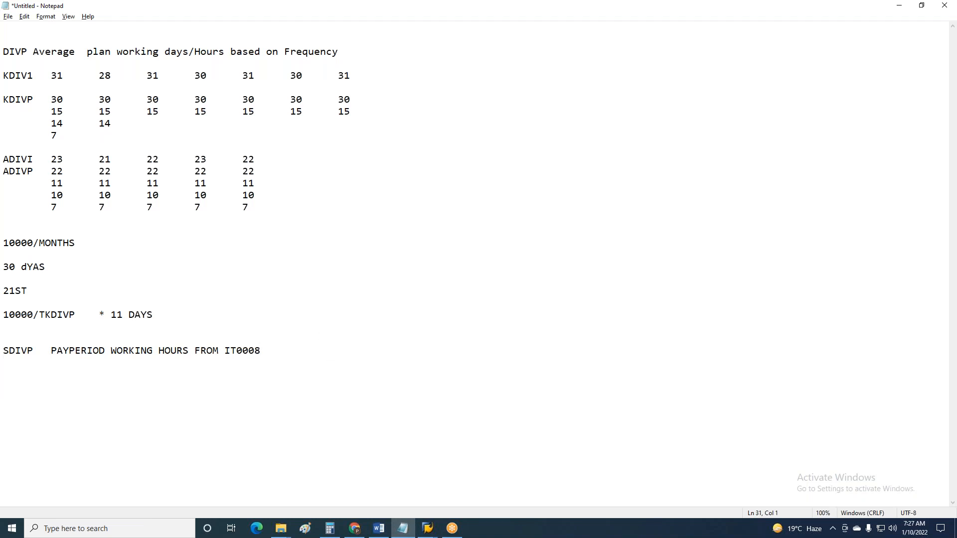
pyautogui.write('soll ')
pyautogui.write('divp')
pyautogui.press('BackSpace')
pyautogui.write('I')
pyautogui.press('capslock')
pyautogui.write('divp ')
pyautogui.write('ax')
pyautogui.write('**\t')
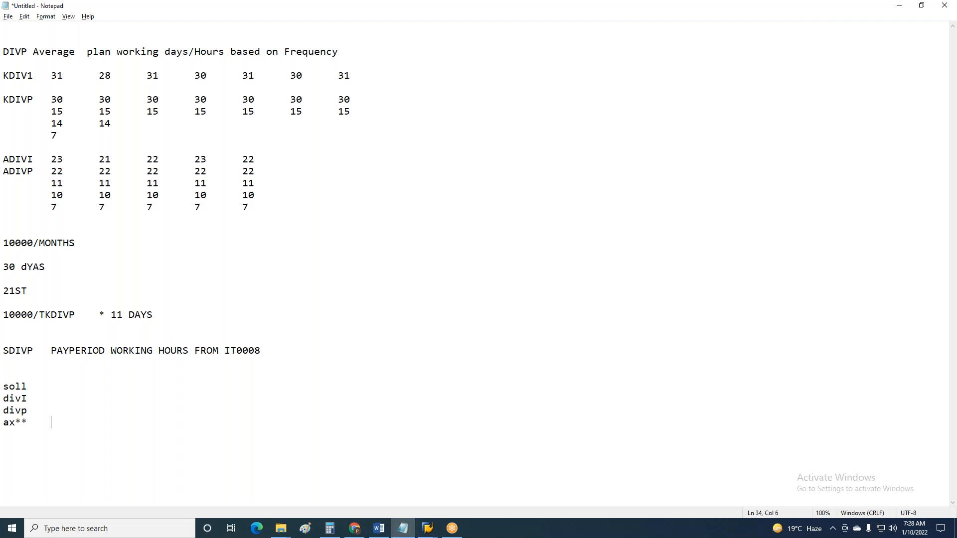
# Step: Describe ax** as "paid public holidays" and note PARTA as its table
pyautogui.write('paid pun')
pyautogui.press('BackSpace')
pyautogui.write('blic holidays    ')
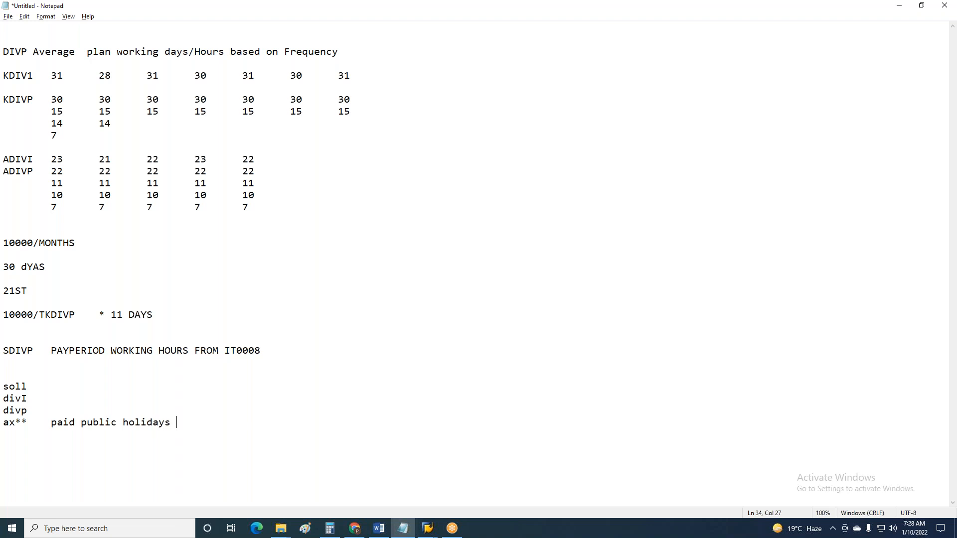
pyautogui.write('PARTA')
# Step: Add PARTT as the table for the divp, divI and soll lines, and highlight the four-line block
pyautogui.click(57, 421)
pyautogui.write('PARTT')
pyautogui.moveTo(231, 414); pyautogui.dragTo(37, 408)
pyautogui.hotkey('ctrl', 'c')
pyautogui.click(39, 398)
pyautogui.hotkey('ctrl', 'v')
pyautogui.click(40, 388)
pyautogui.hotkey('ctrl', 'v')
pyautogui.moveTo(226, 428); pyautogui.dragTo(5, 374)
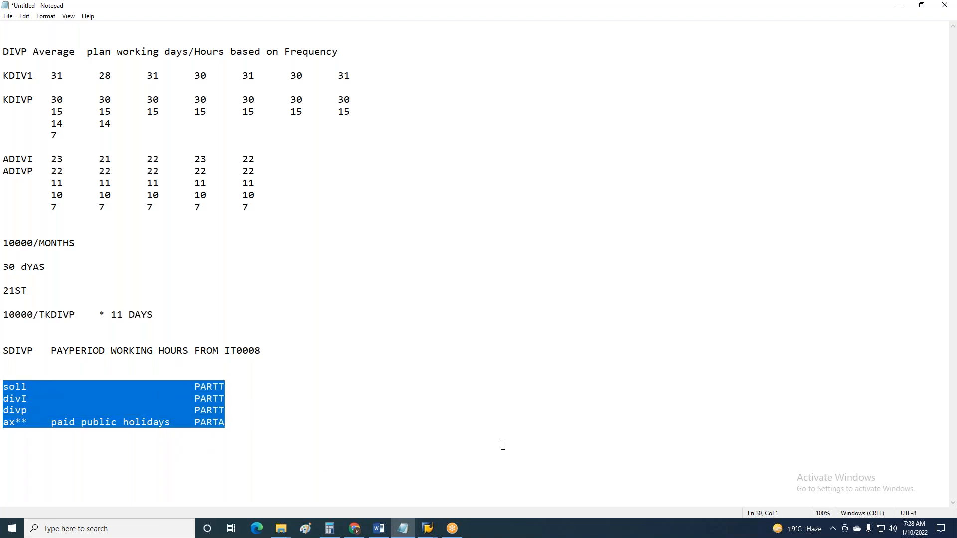
# Step: Switch back to the payroll log, open the PARTA output and examine the KAX** column
pyautogui.hotkey('alt', 'Tab')
pyautogui.click(242, 231)
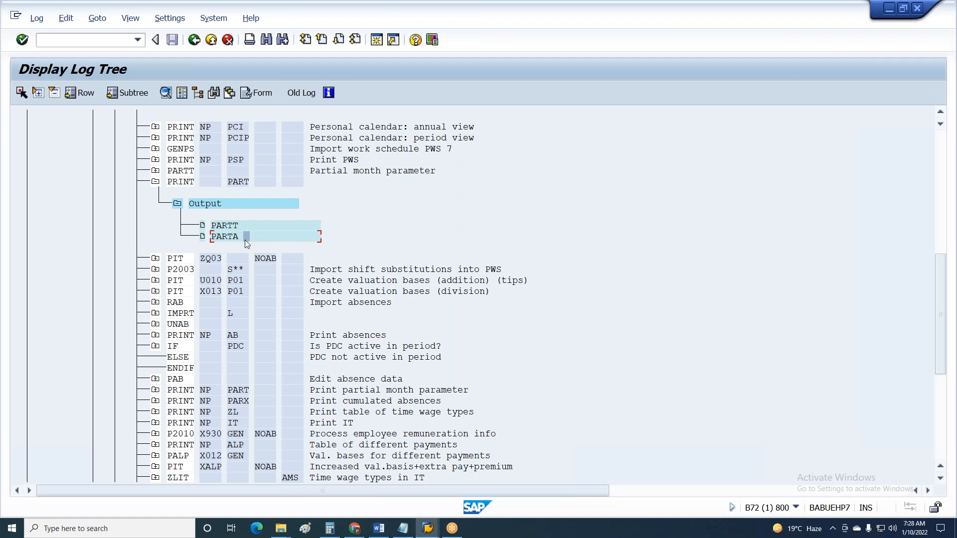
pyautogui.doubleClick(245, 233)
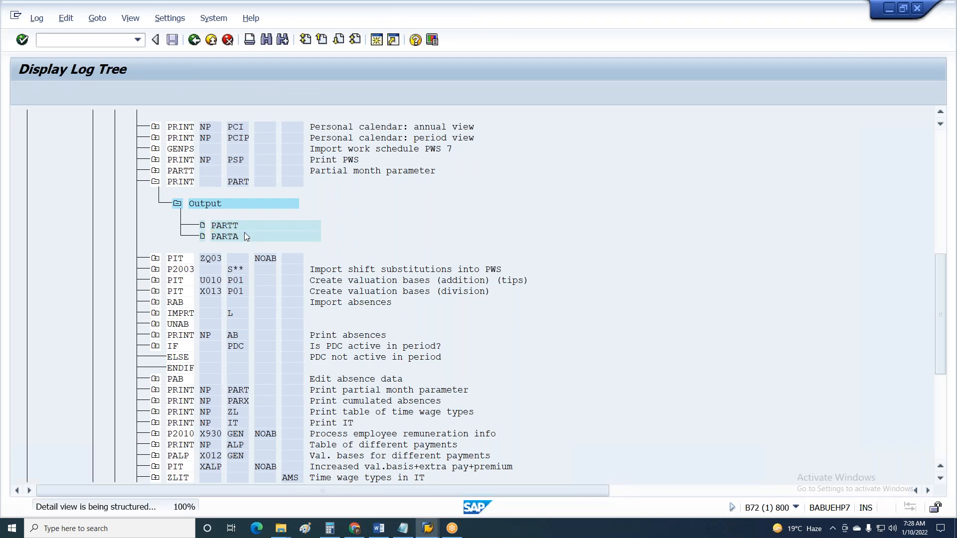
pyautogui.click(56, 171)
pyautogui.click(539, 173)
pyautogui.click(543, 152)
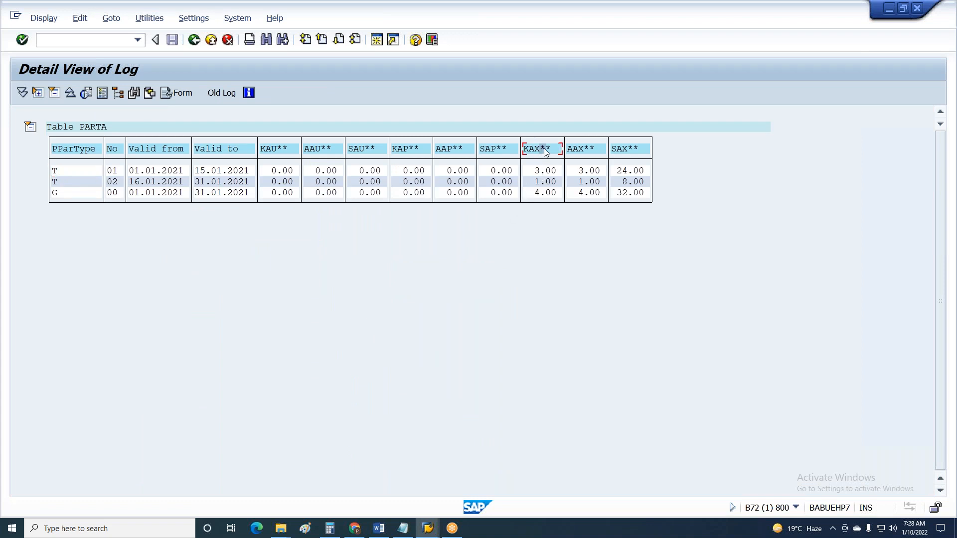
# Step: Check the KAX** value against the split period 01.01.2021 to 15.01.2021 in PARTA and return to the log tree
pyautogui.click(539, 170)
pyautogui.click(143, 174)
pyautogui.click(202, 172)
pyautogui.click(540, 174)
pyautogui.press('F3')
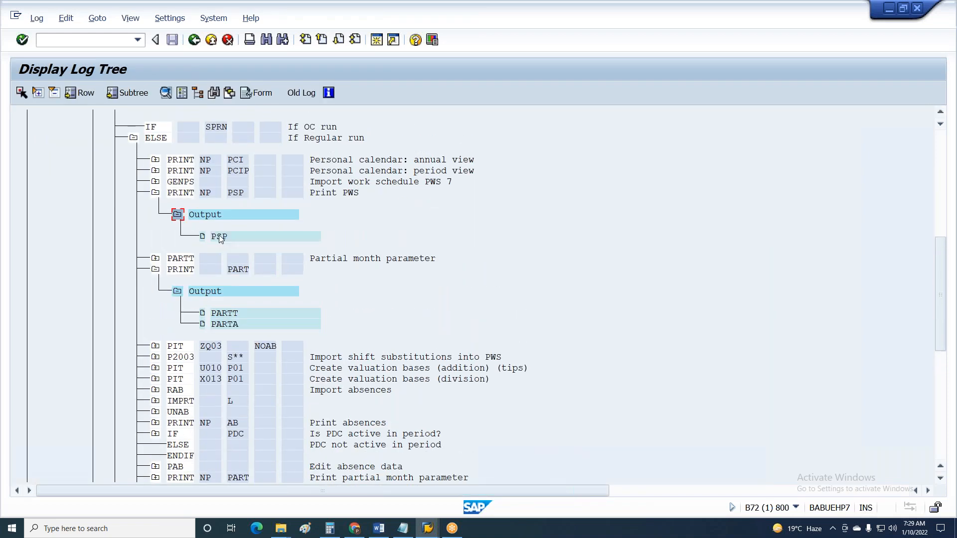
# Step: Open the PSP work schedule output, check the day types of the first January days, and return to the log tree
pyautogui.doubleClick(226, 229)
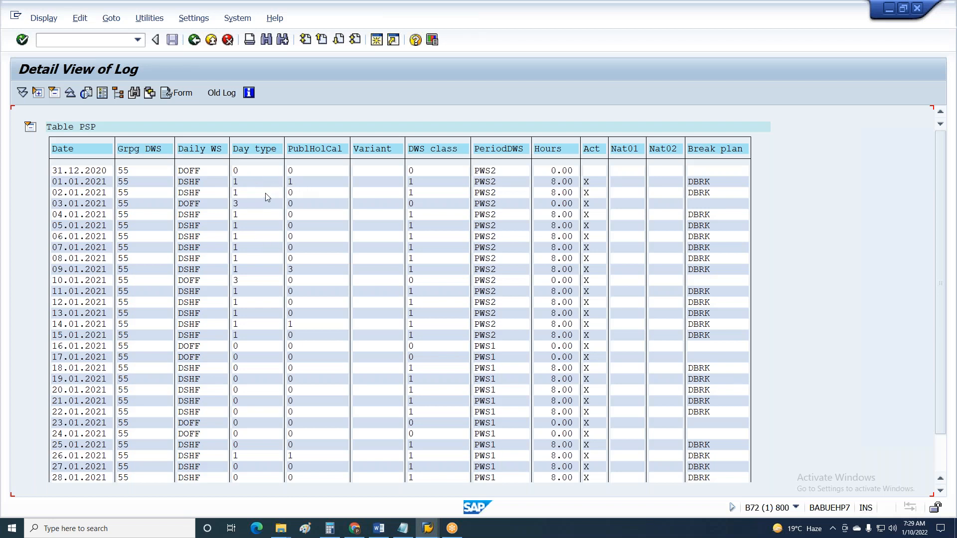
pyautogui.click(236, 194)
pyautogui.click(195, 40)
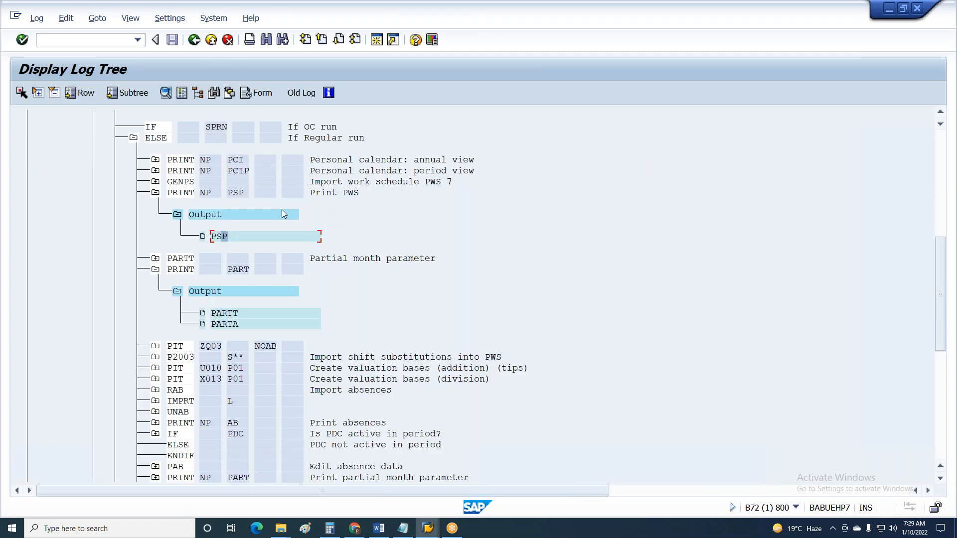
# Step: Reopen the PSP table and examine the day types of the dates from 01.01.2021 to 09.01.2021
pyautogui.scroll(2, 239, 298)
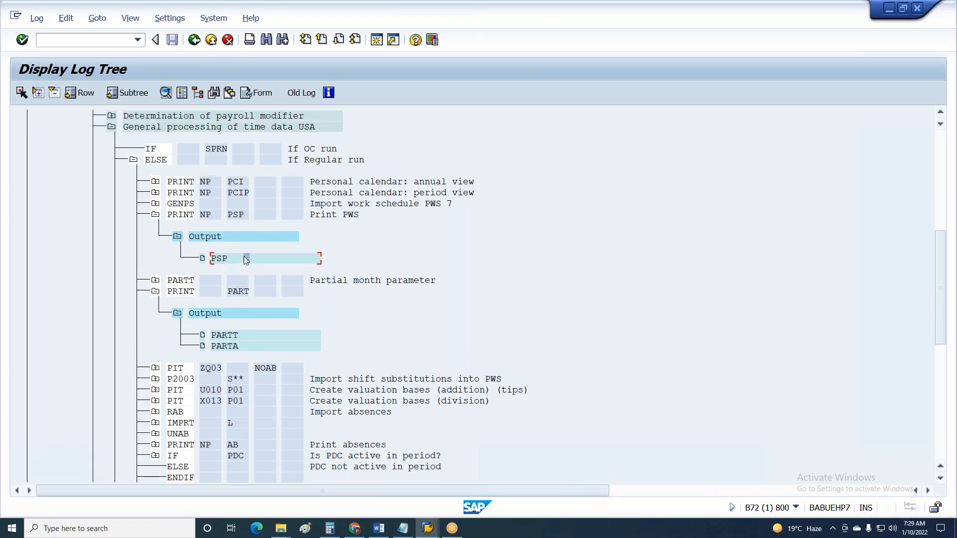
pyautogui.doubleClick(244, 259)
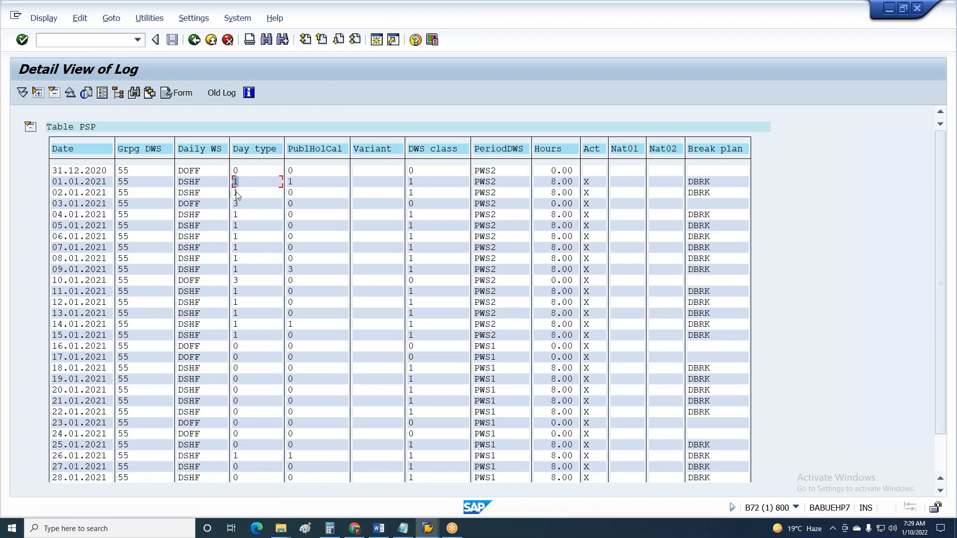
pyautogui.click(236, 225)
pyautogui.click(237, 270)
pyautogui.click(235, 182)
pyautogui.click(236, 203)
pyautogui.click(236, 183)
pyautogui.click(239, 214)
pyautogui.click(239, 225)
pyautogui.click(236, 249)
# Step: Switch to the Change Basic Pay session and return to the list of Basic Pay records
pyautogui.click(428, 529)
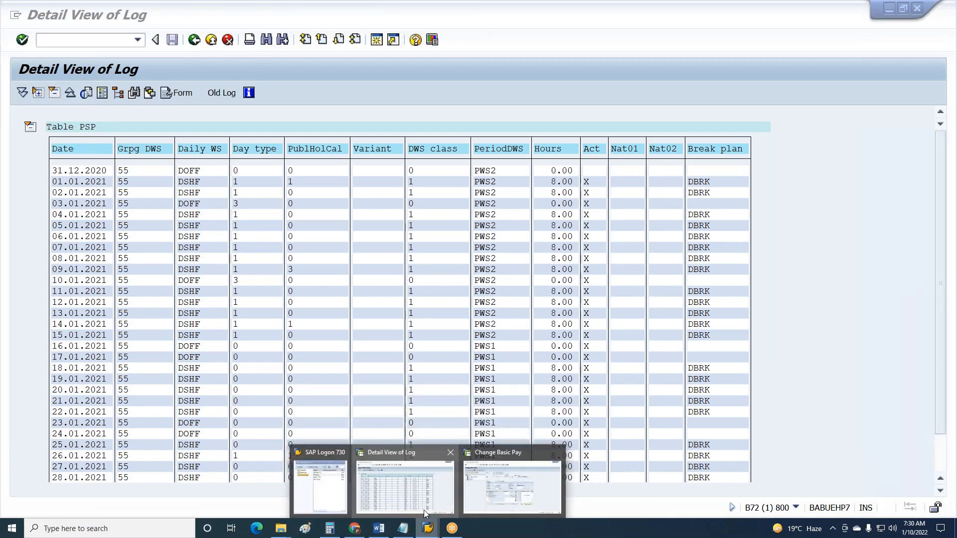
pyautogui.click(464, 491)
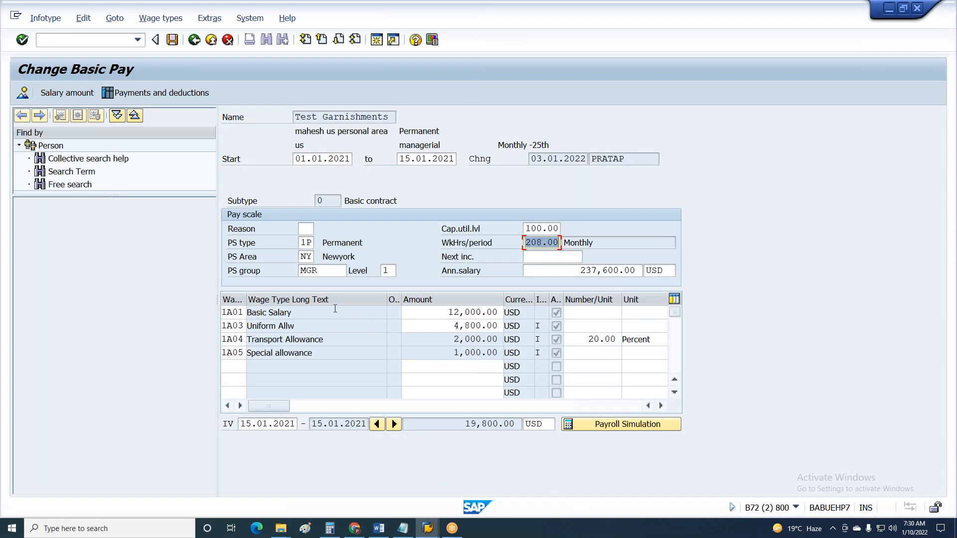
pyautogui.press('F3')
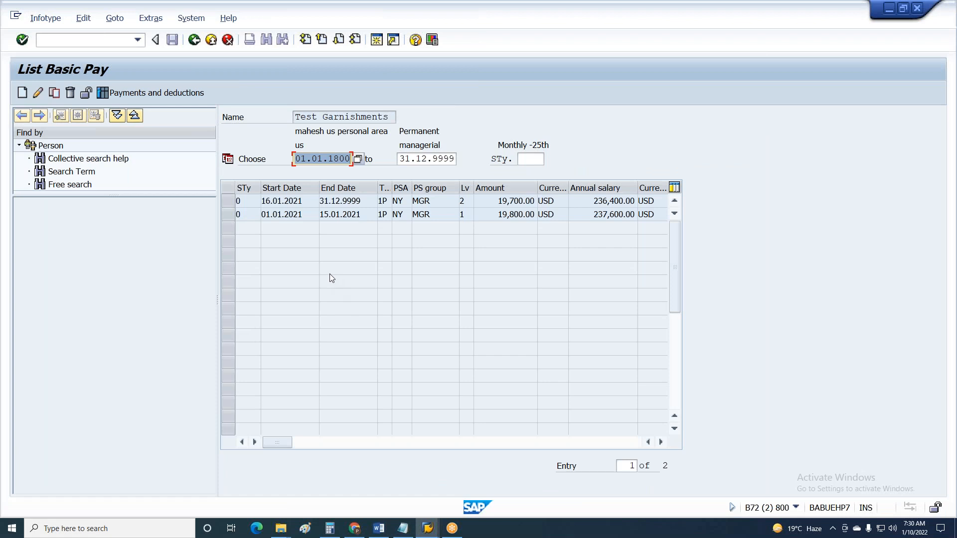
# Step: Leave Basic Pay, list the employee's Planned Working Time records (infotype 7), and return to the infotype selection
pyautogui.press('F3')
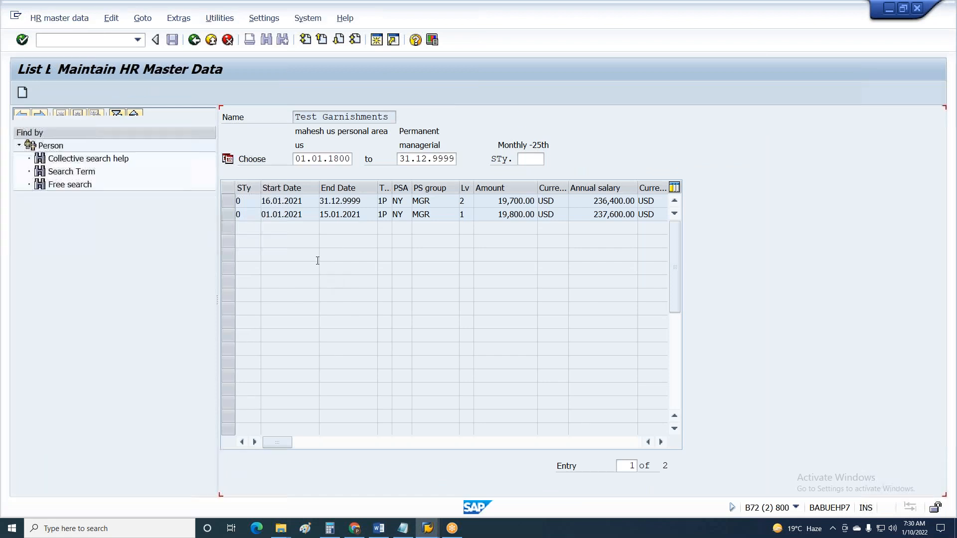
pyautogui.moveTo(371, 369); pyautogui.dragTo(221, 342)
pyautogui.write('1')
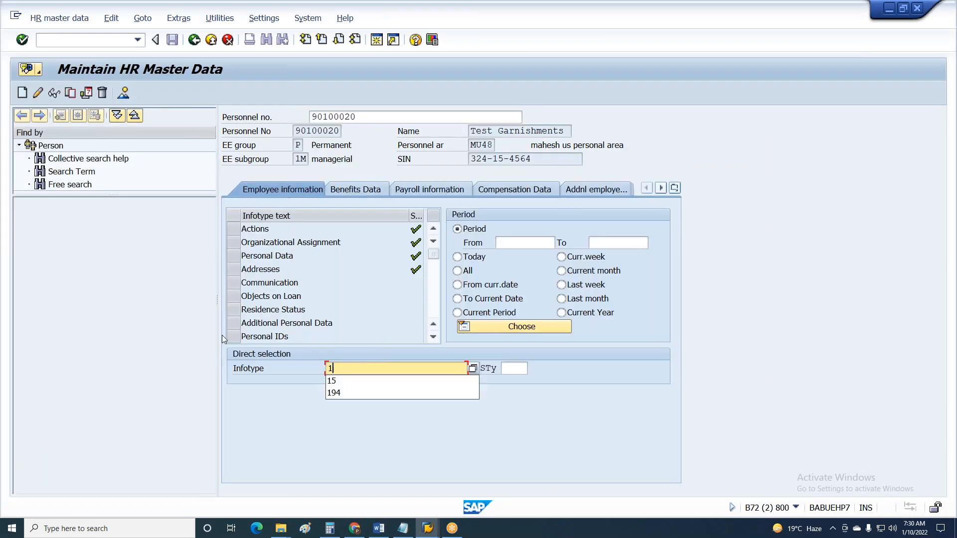
pyautogui.press('BackSpace')
pyautogui.write('7')
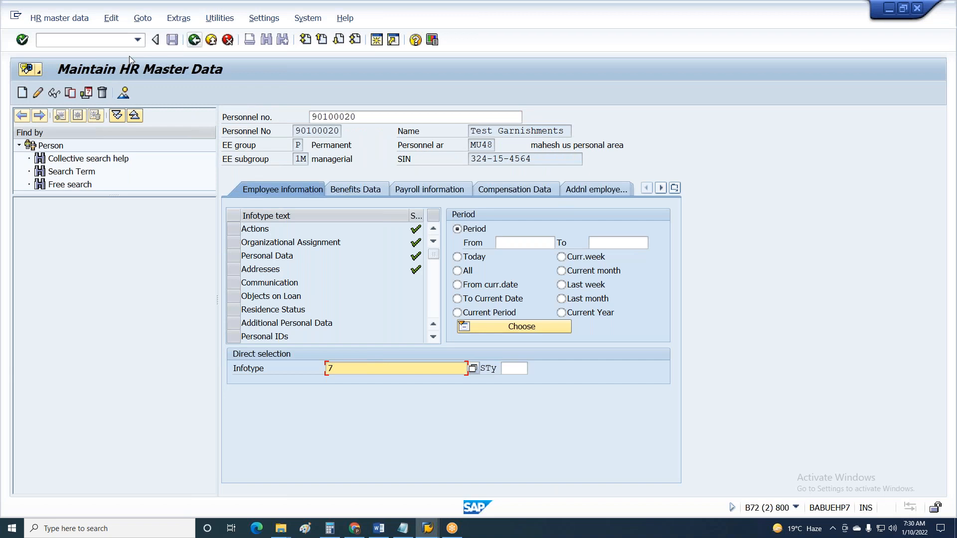
pyautogui.click(122, 93)
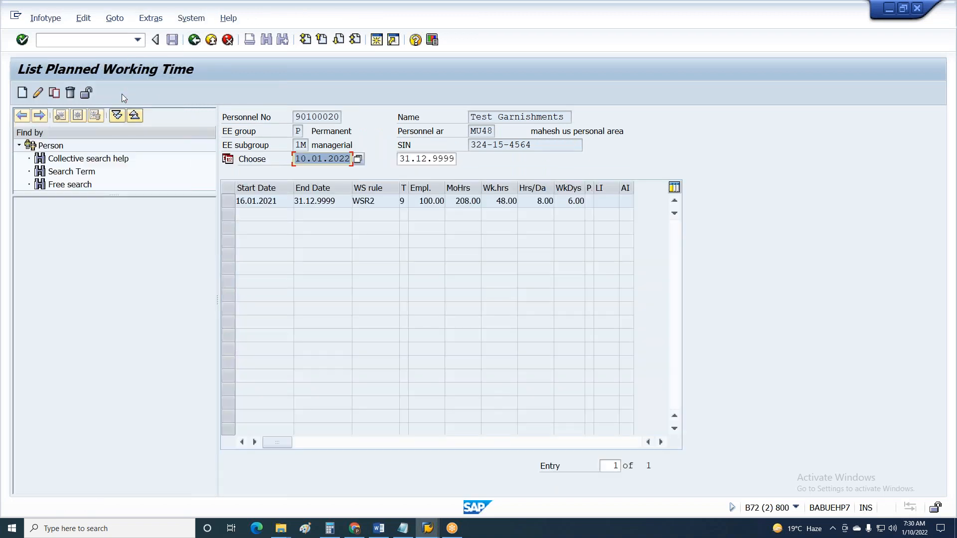
pyautogui.press('F3')
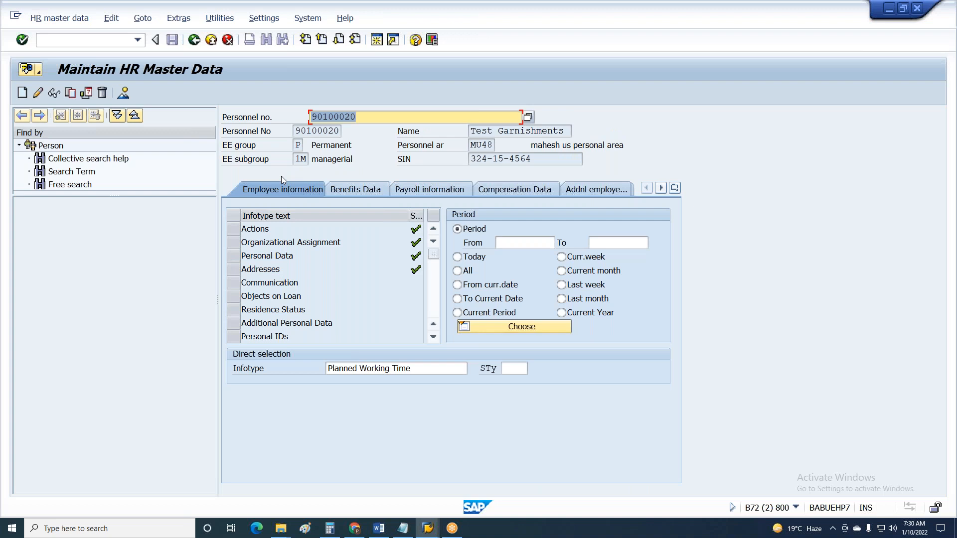
# Step: List the employee's Substitutions records (infotype 2003) for all periods
pyautogui.click(412, 367)
pyautogui.write('2003')
pyautogui.press('Return')
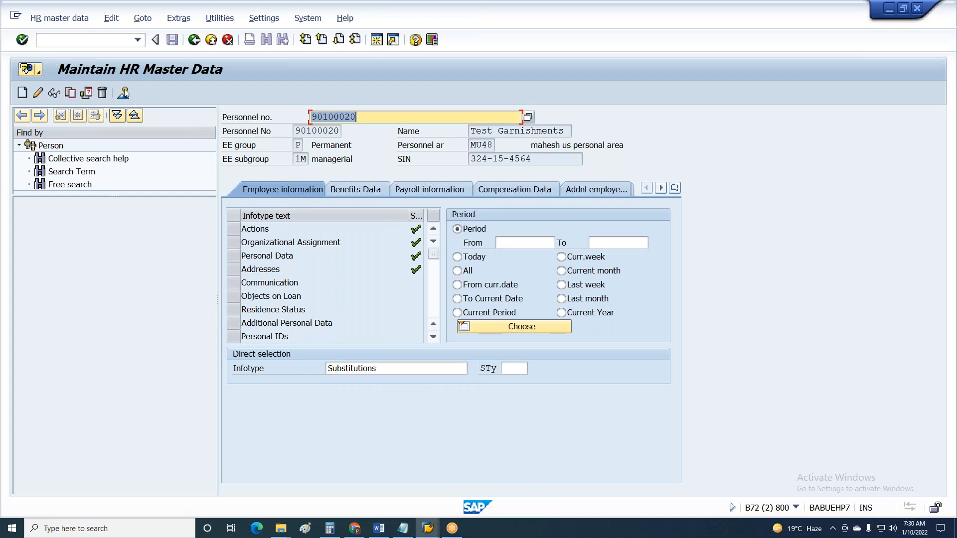
pyautogui.click(124, 90)
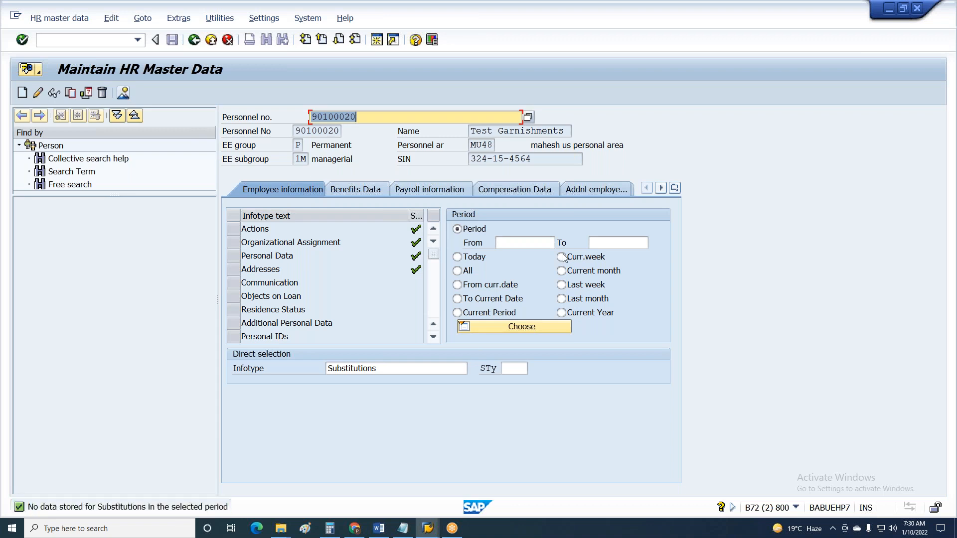
pyautogui.click(468, 271)
pyautogui.click(127, 97)
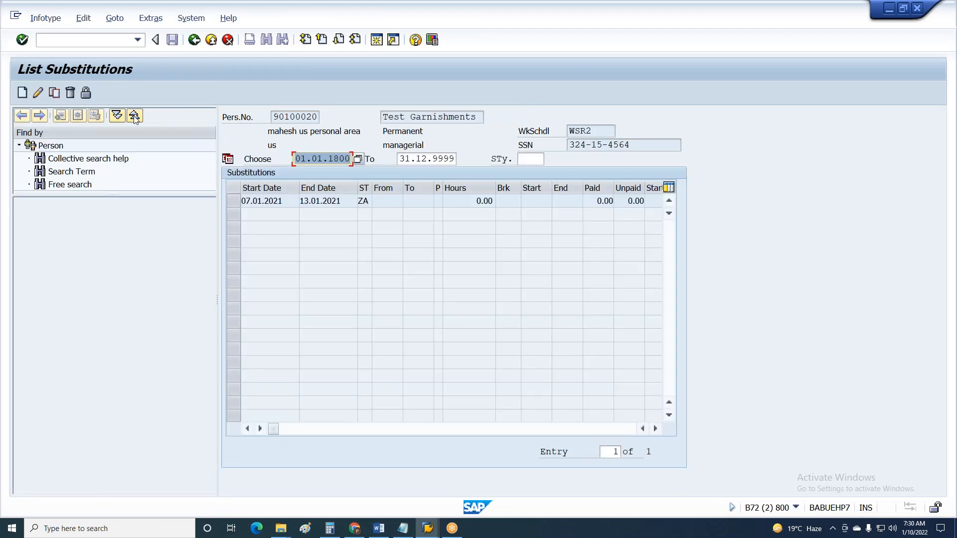
# Step: Delete the ZA substitution record dated 07.01.2021 to 13.01.2021
pyautogui.click(234, 201)
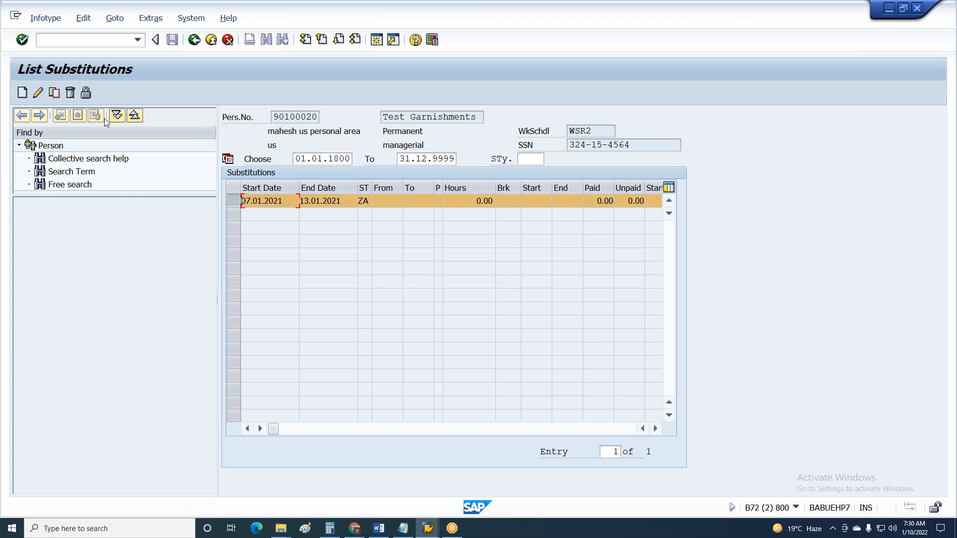
pyautogui.click(70, 93)
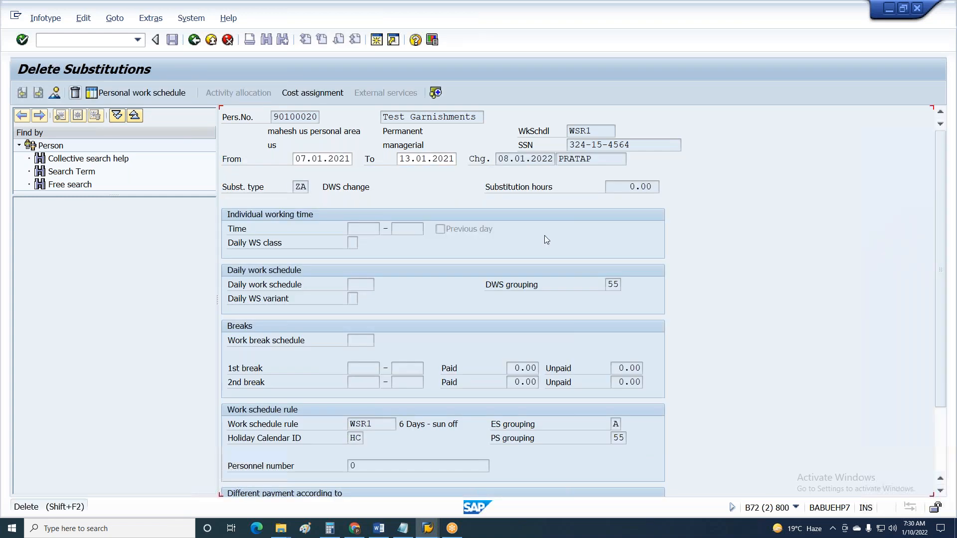
pyautogui.press('Return')
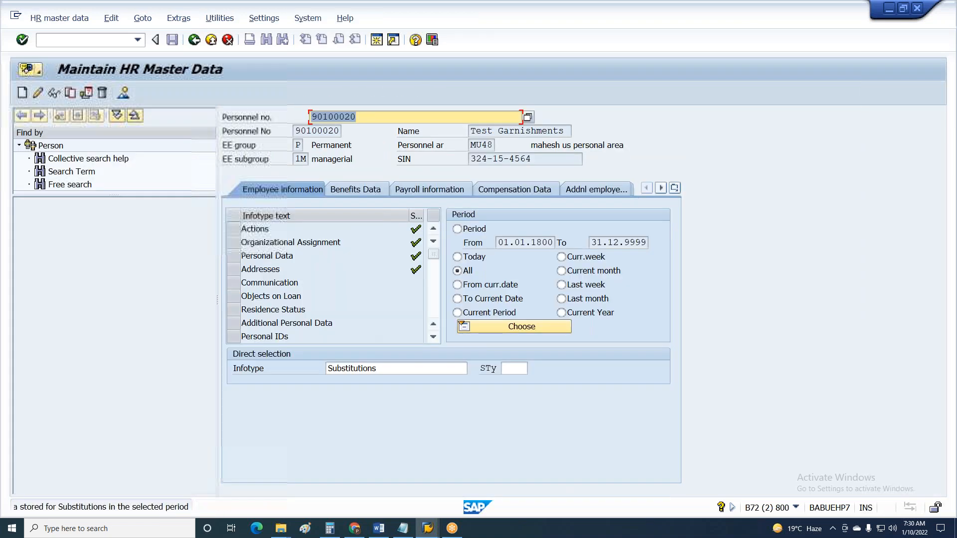
# Step: List the Planned Working Time records (infotype 7) for all periods and open the 01.01.2021 to 15.01.2021 record for editing
pyautogui.press('Tab')
pyautogui.write('7')
pyautogui.press('Return')
pyautogui.click(122, 91)
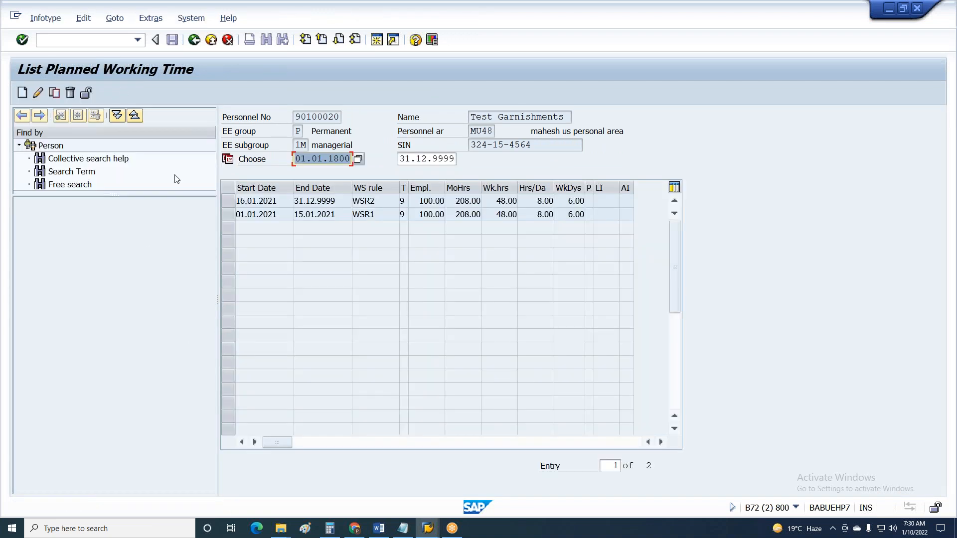
pyautogui.click(224, 215)
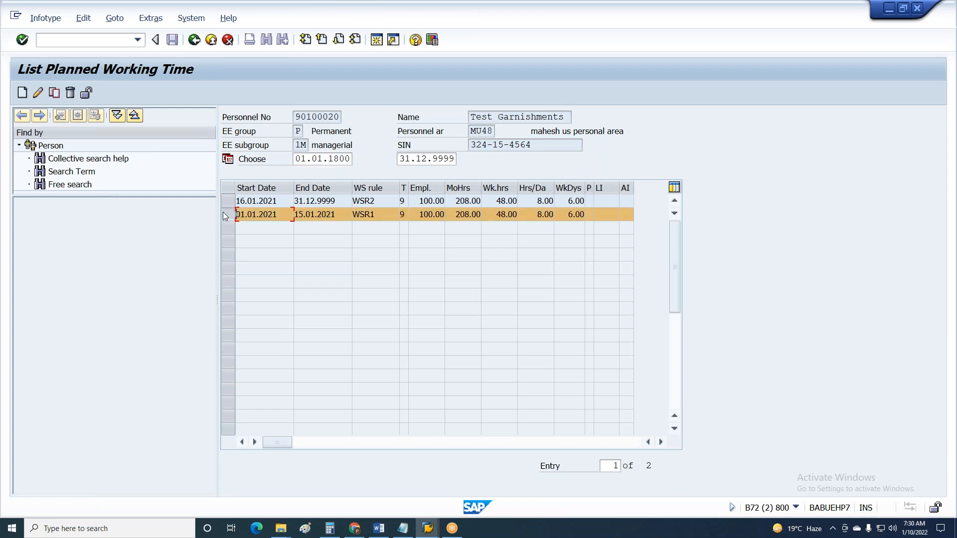
pyautogui.click(38, 92)
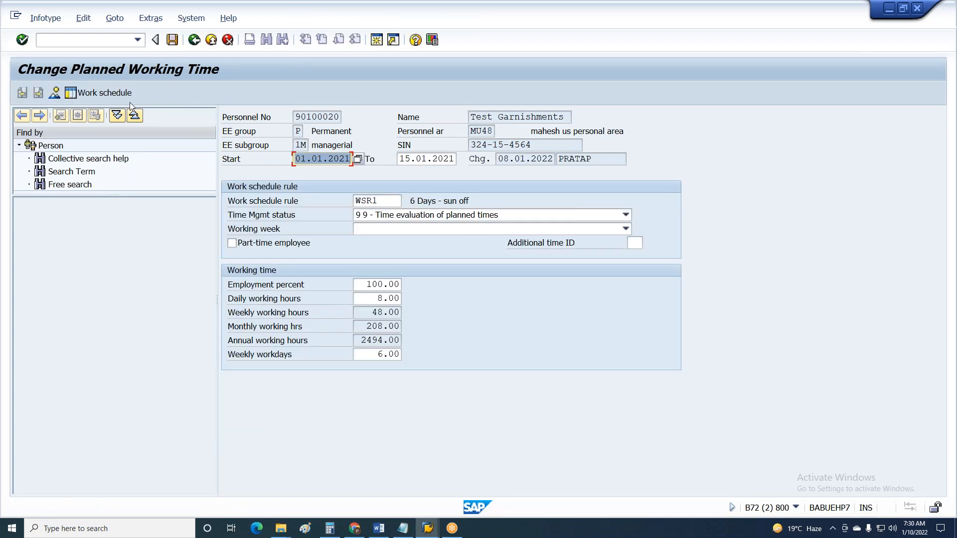
# Step: Display the January 2021 work schedule of the planned working time record and return to the infotype selection
pyautogui.click(105, 93)
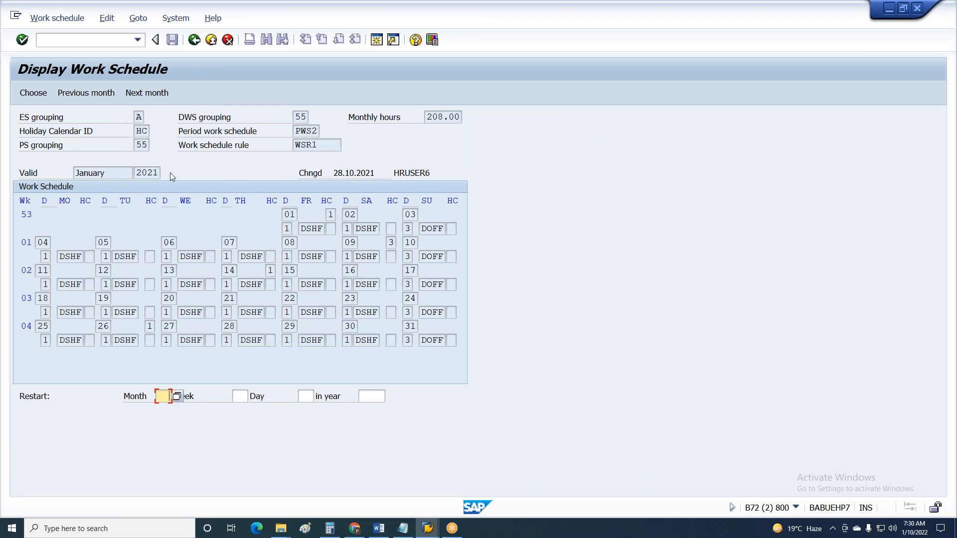
pyautogui.press('F3')
pyautogui.press('F3')
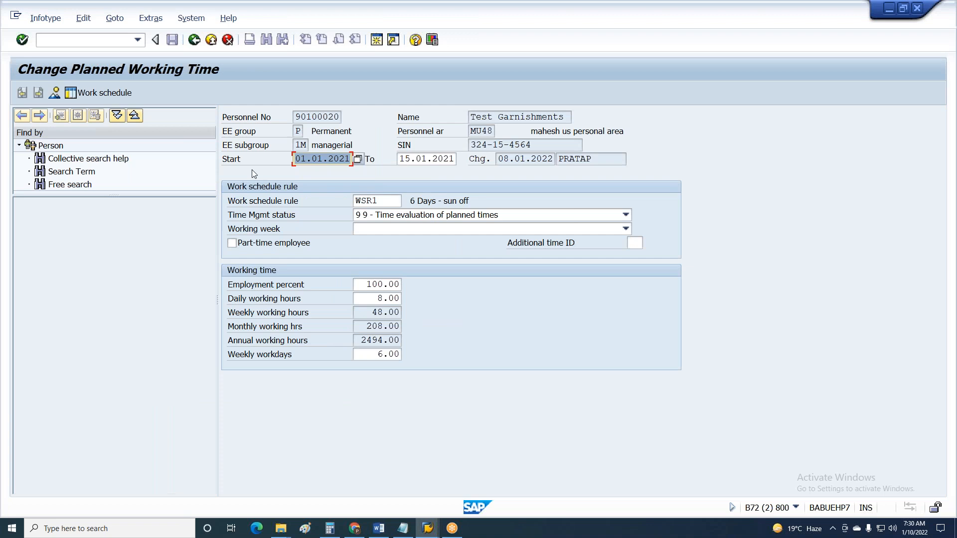
pyautogui.press('F3')
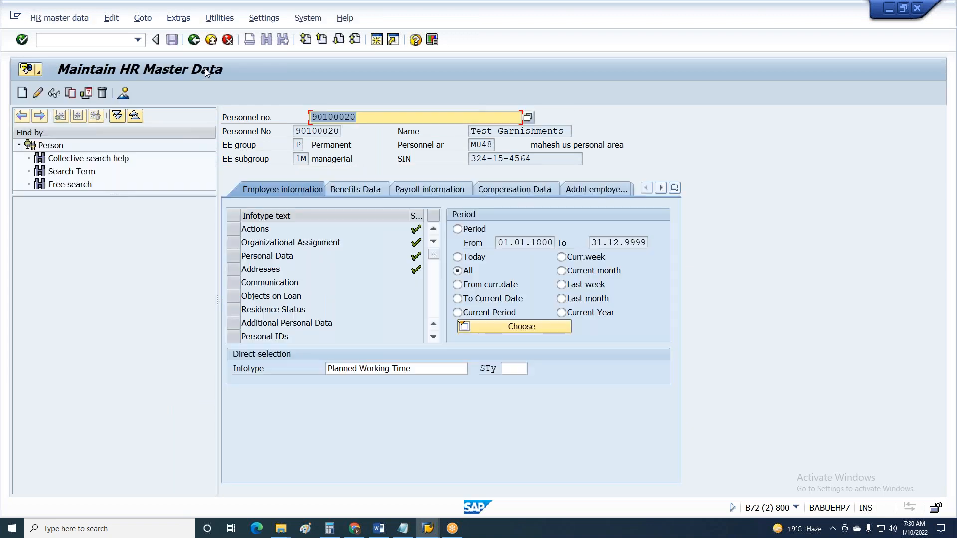
# Step: Run transaction SM30 and open the view V_T508A for maintenance
pyautogui.press('F3')
pyautogui.write('sm30')
pyautogui.press('Return')
pyautogui.press('End')
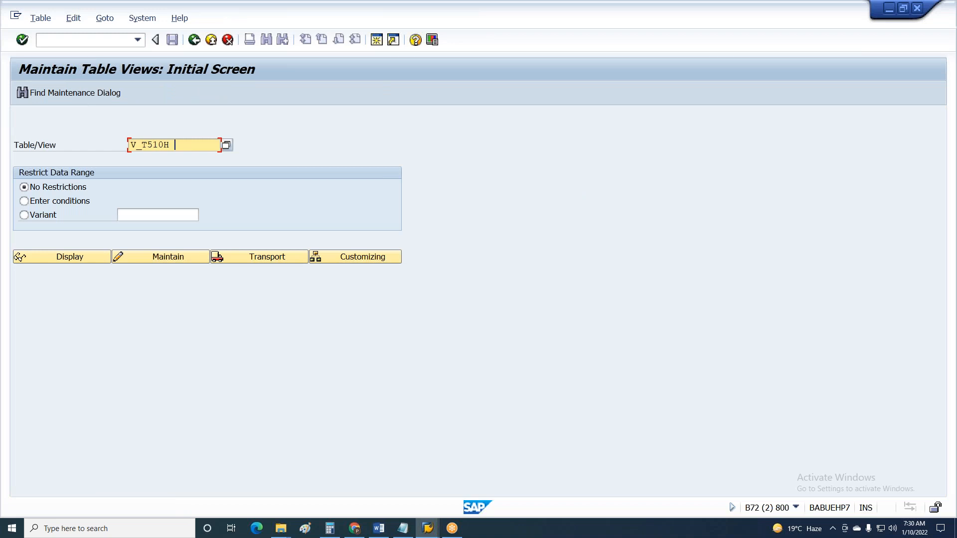
pyautogui.press('BackSpace')
pyautogui.press('BackSpace')
pyautogui.press('BackSpace')
pyautogui.write('08')
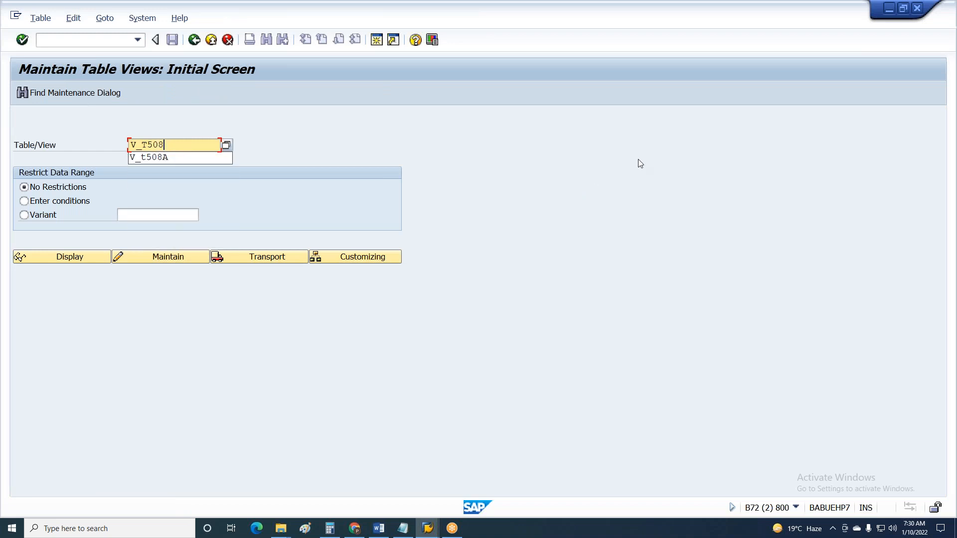
pyautogui.press('Down')
pyautogui.press('Return')
pyautogui.click(169, 257)
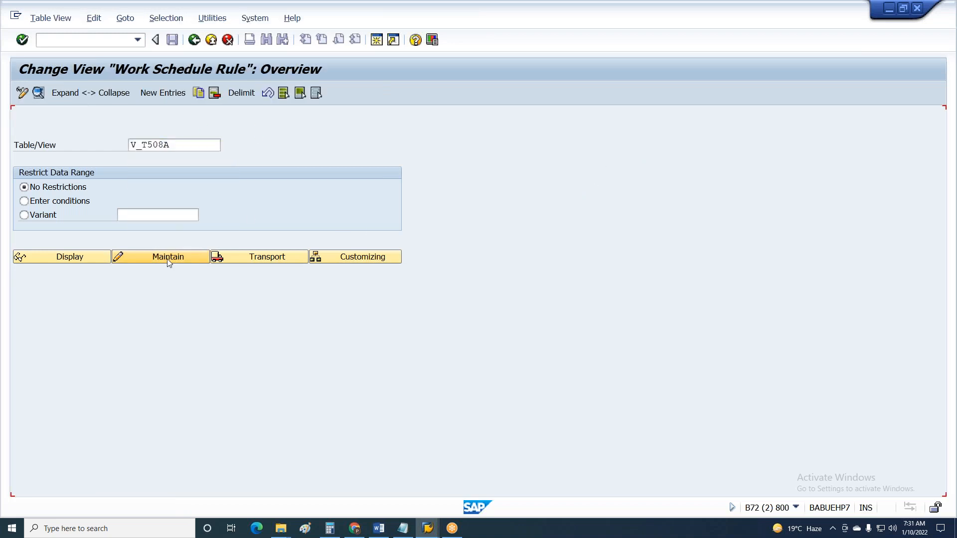
# Step: Position the work schedule rule overview at ES grouping A, holiday calendar HC and PS grouping 55
pyautogui.click(195, 398)
pyautogui.write('A')
pyautogui.press('Tab')
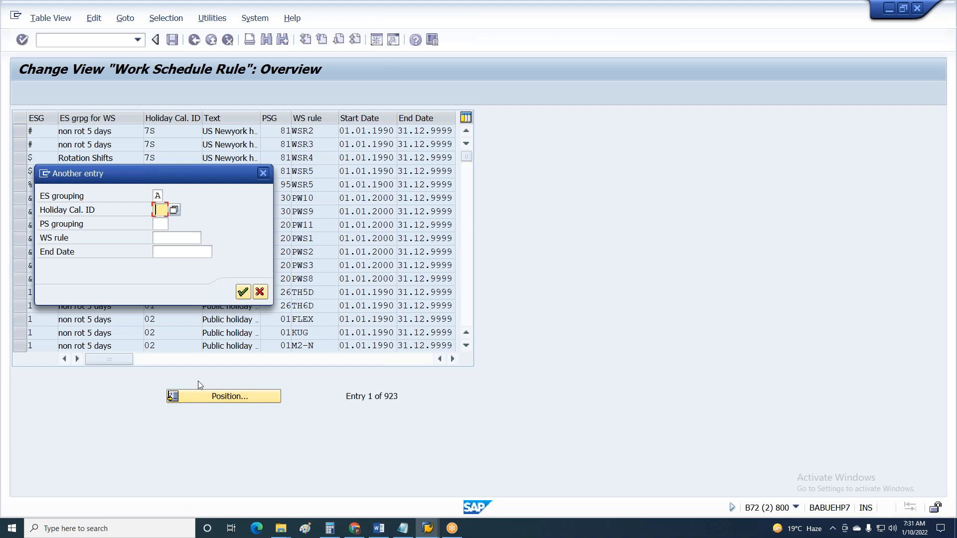
pyautogui.write('AC')
pyautogui.press('Tab')
pyautogui.write('55')
pyautogui.press('Return')
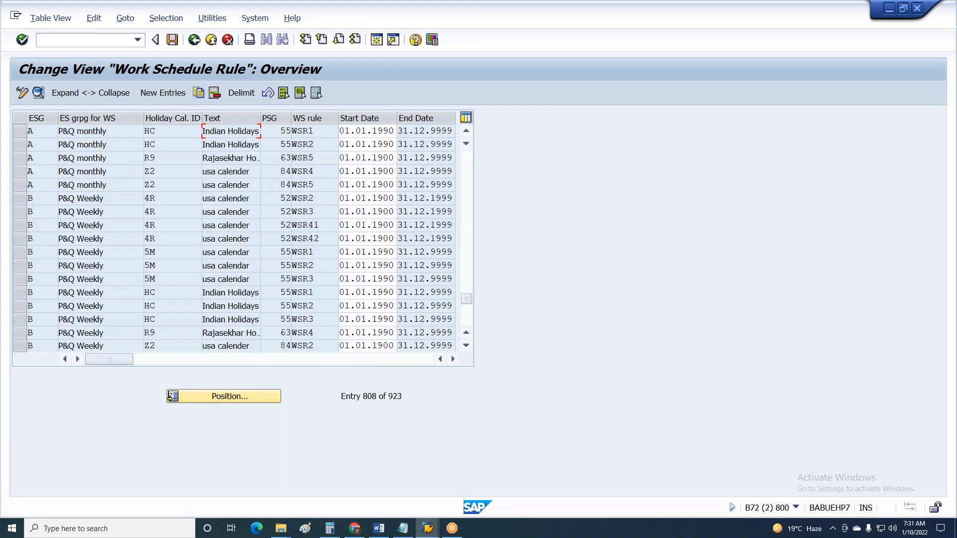
# Step: Set the rule for day types of work schedule rule WSR1 to 01 and save the entry
pyautogui.doubleClick(304, 131)
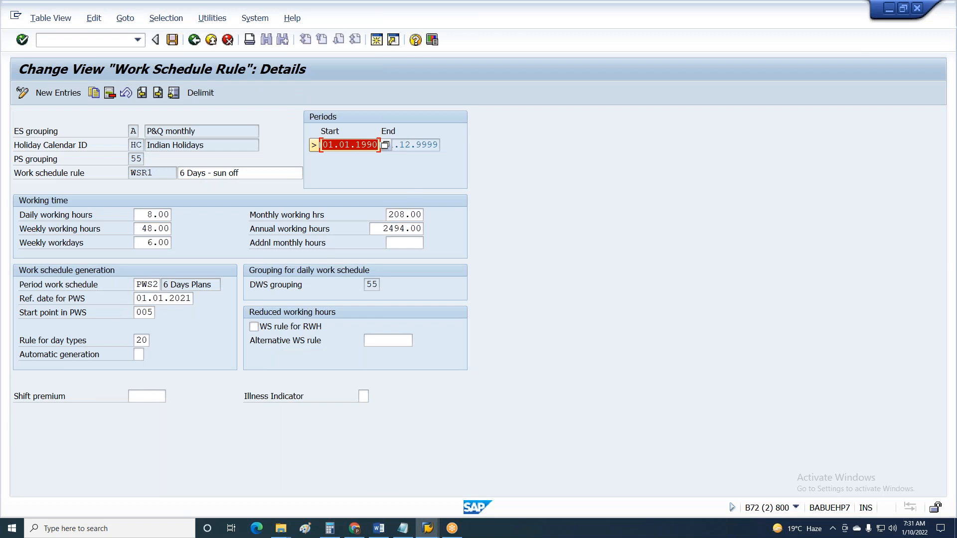
pyautogui.doubleClick(138, 341)
pyautogui.write('01')
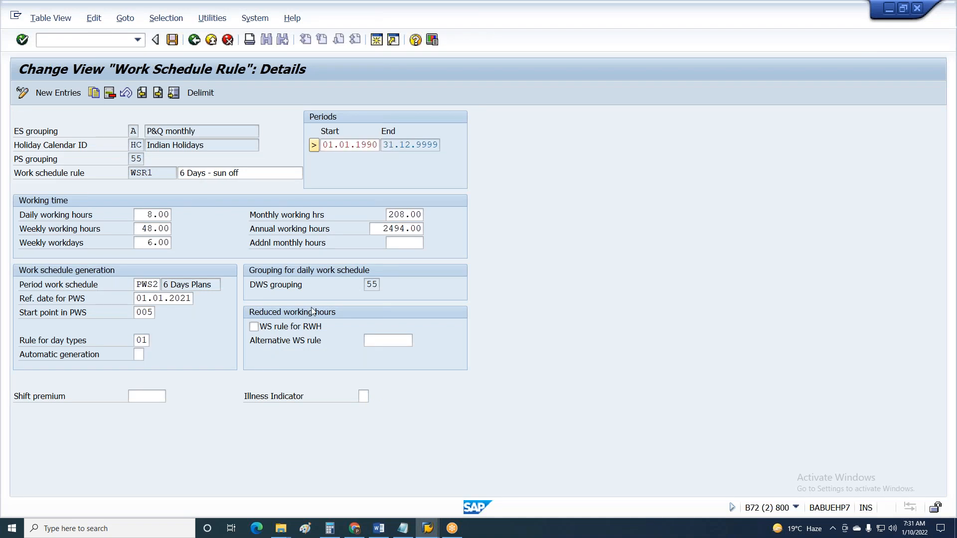
pyautogui.hotkey('ctrl', 's')
pyautogui.press('Return')
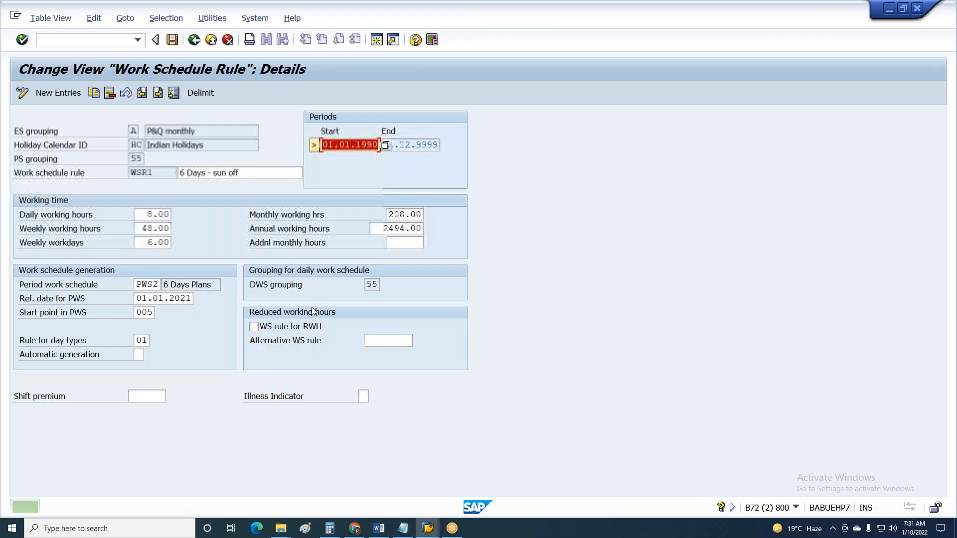
# Step: Switch to the payroll log session, exit the old log display, and rerun the payroll
pyautogui.hotkey('alt', 'Tab')
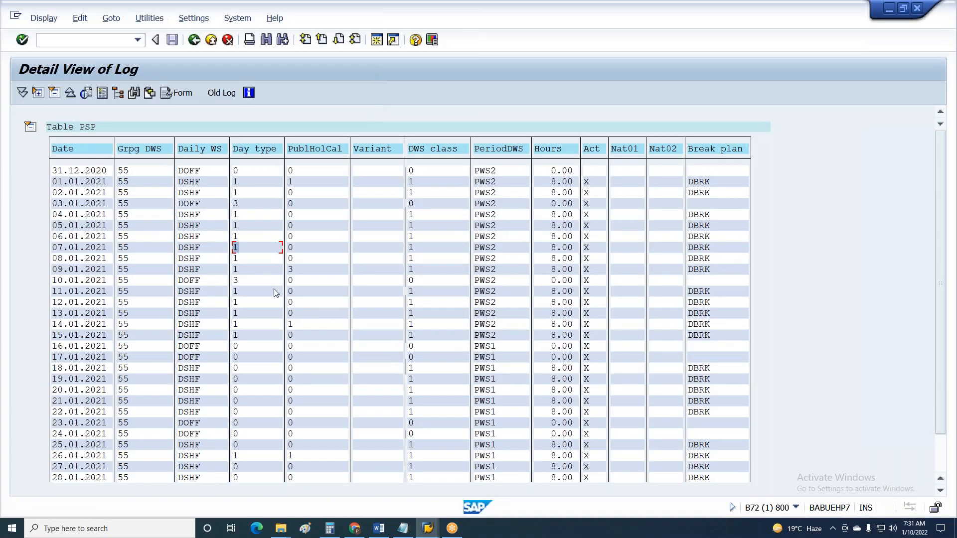
pyautogui.press('F3')
pyautogui.press('F3')
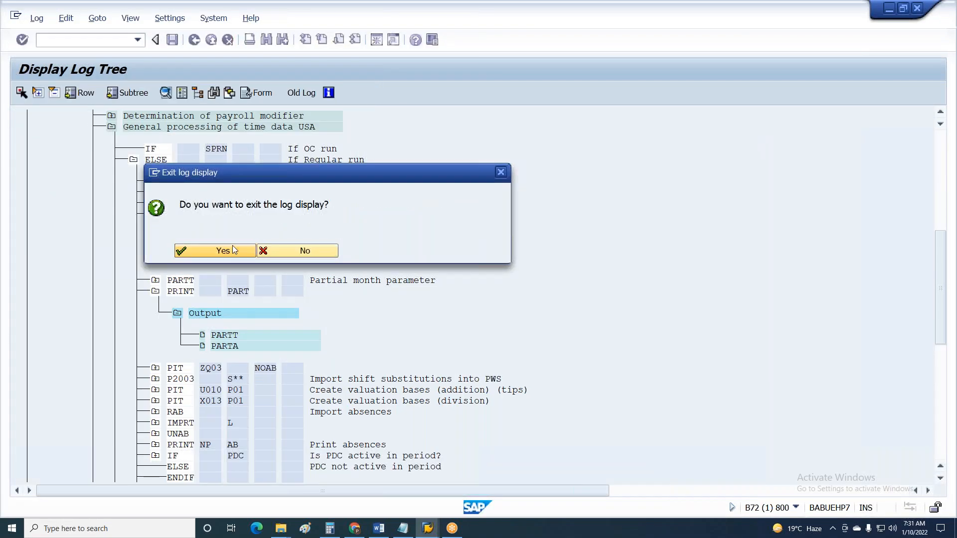
pyautogui.click(238, 257)
pyautogui.press('F8')
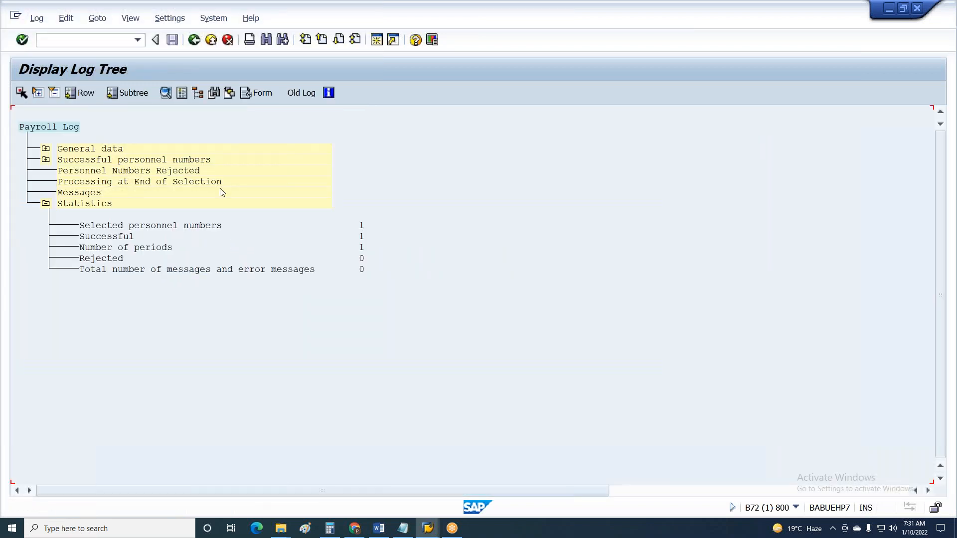
# Step: Expand the new log's 01/2021 run down to the regular-run functions under General processing of time data USA
pyautogui.click(46, 159)
pyautogui.click(68, 184)
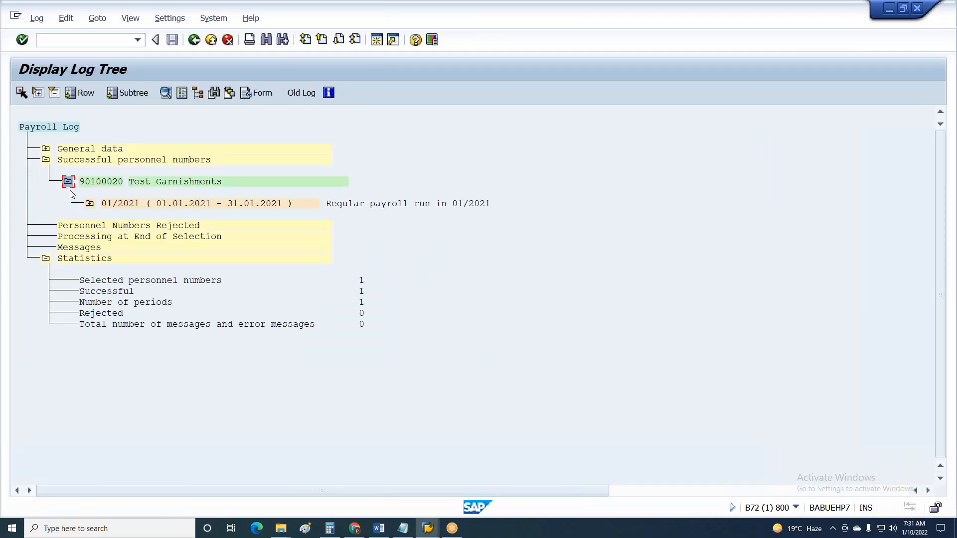
pyautogui.click(89, 203)
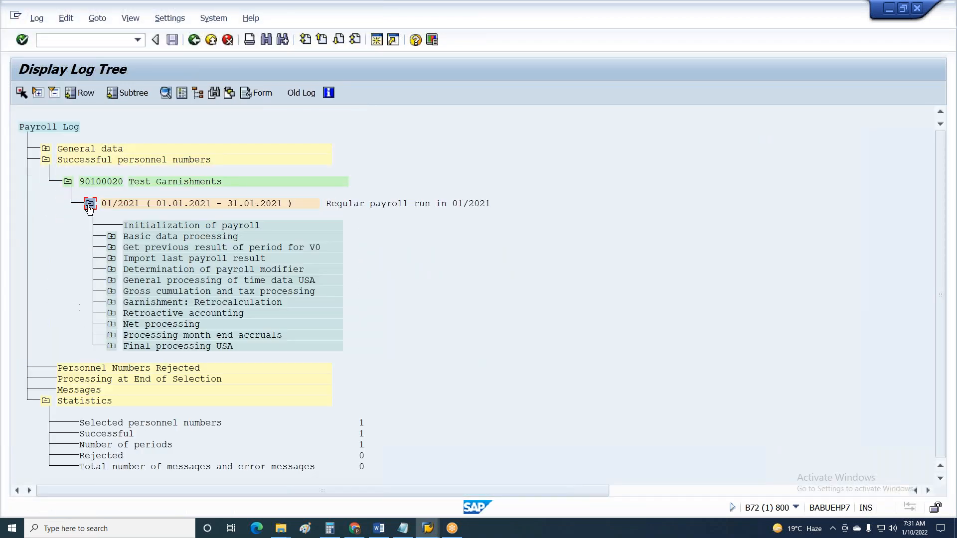
pyautogui.click(112, 280)
pyautogui.click(133, 310)
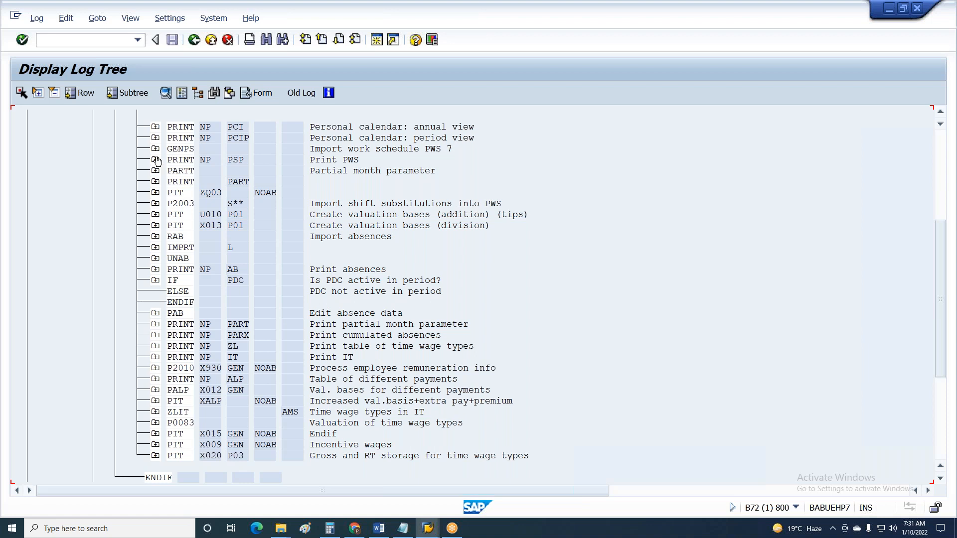
# Step: Open the PSP table output in the payroll log to check its day types, and exit the log display
pyautogui.click(156, 152)
pyautogui.click(156, 152)
pyautogui.click(156, 149)
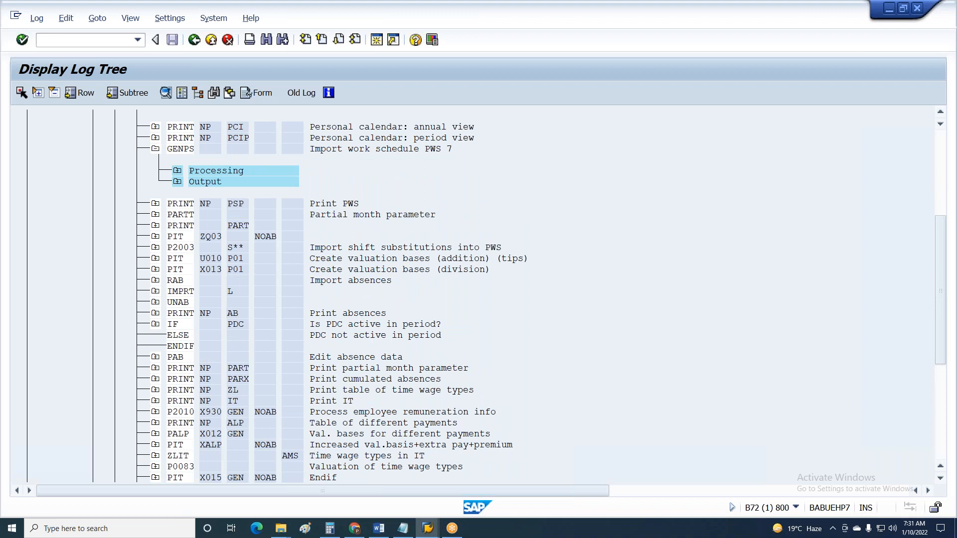
pyautogui.doubleClick(229, 208)
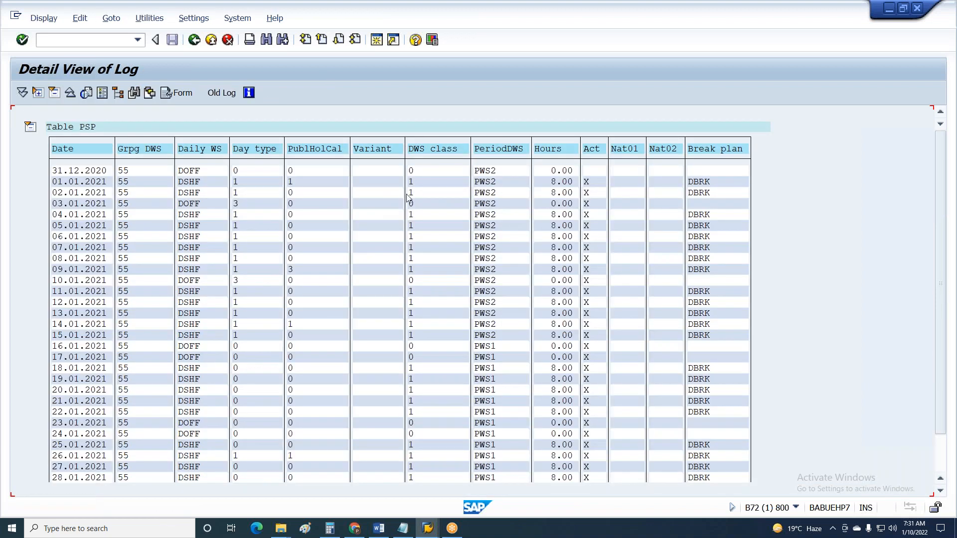
pyautogui.press('F3')
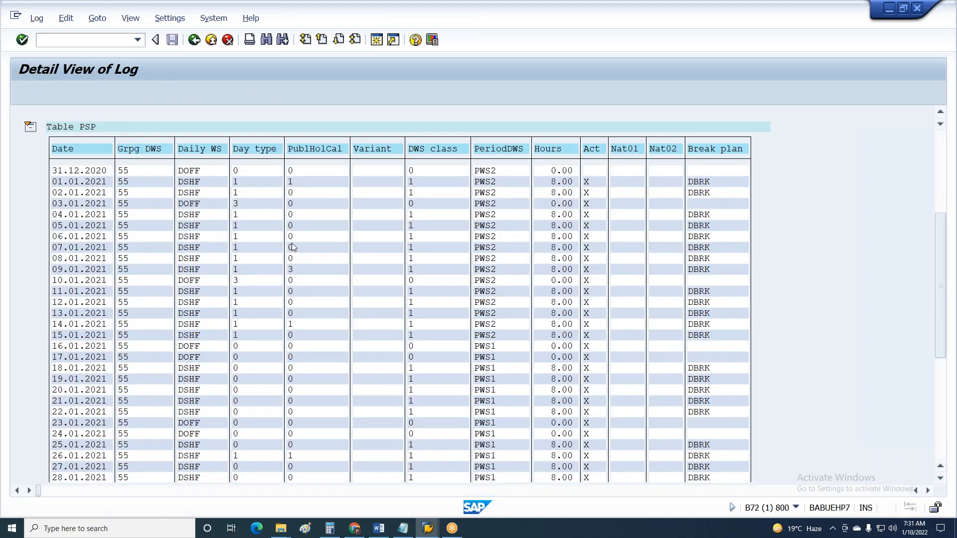
pyautogui.press('F3')
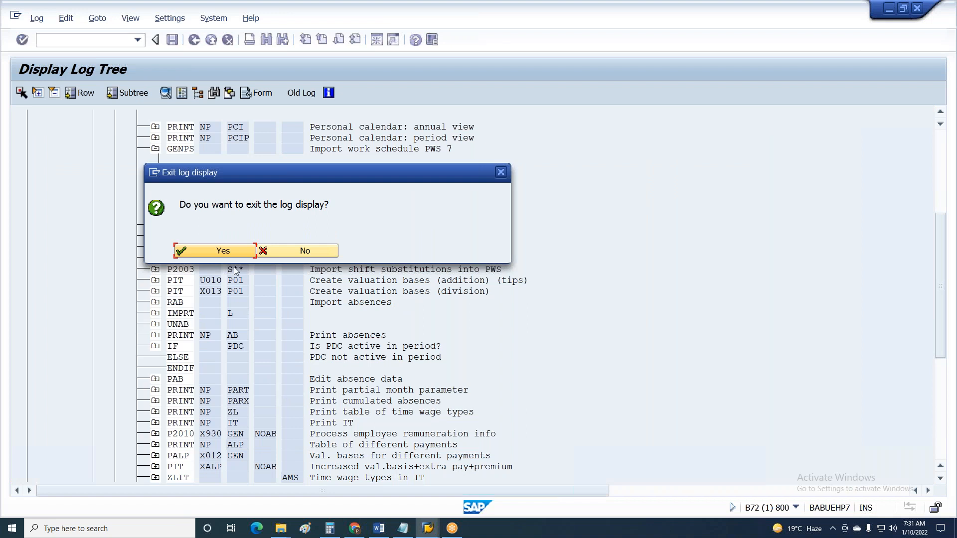
pyautogui.press('Return')
# Step: Switch to the work schedule rule session and open transaction PT01 in a new session
pyautogui.moveTo(423, 532)
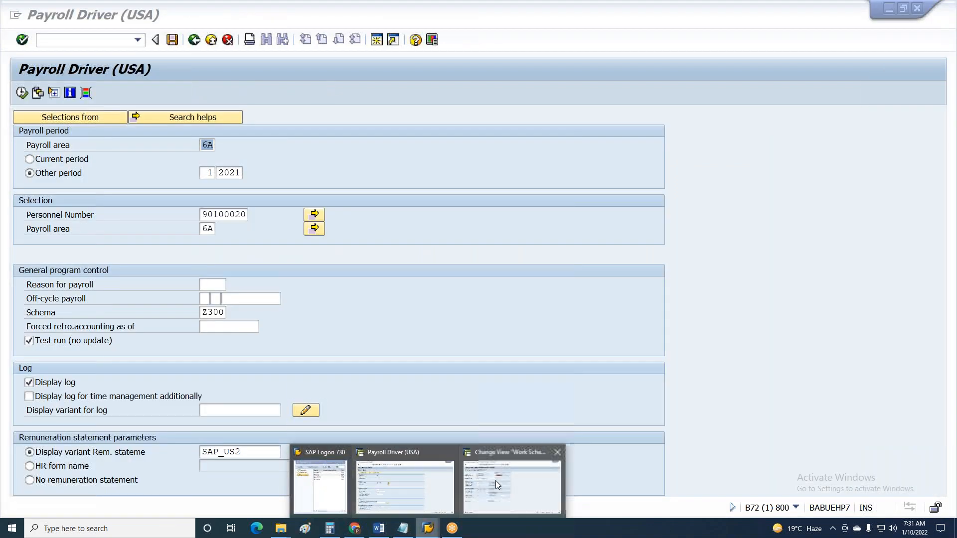
pyautogui.click(495, 481)
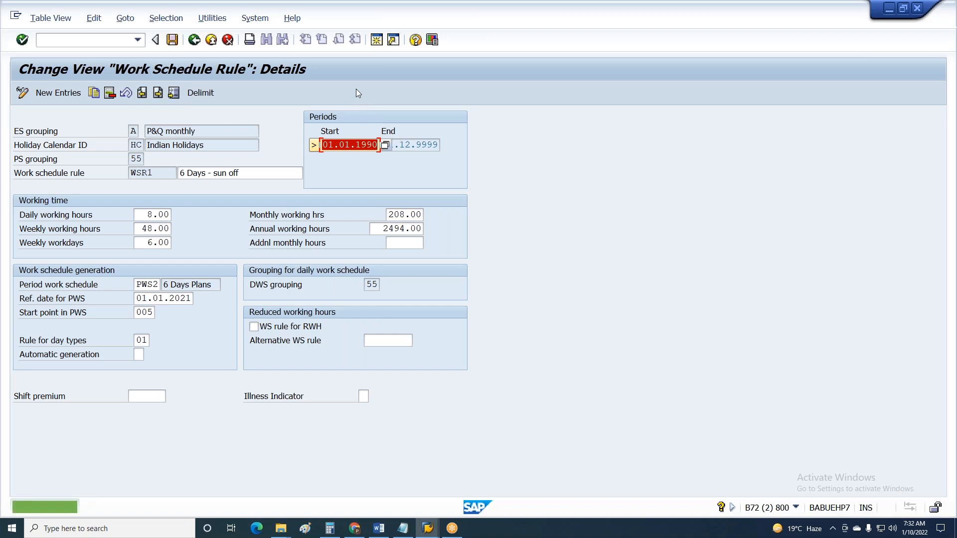
pyautogui.click(376, 40)
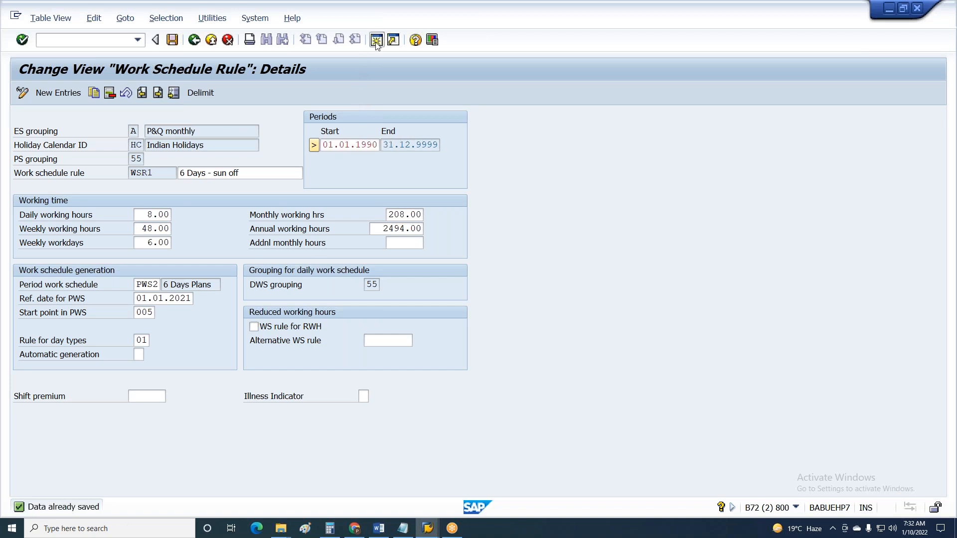
pyautogui.write('PT01')
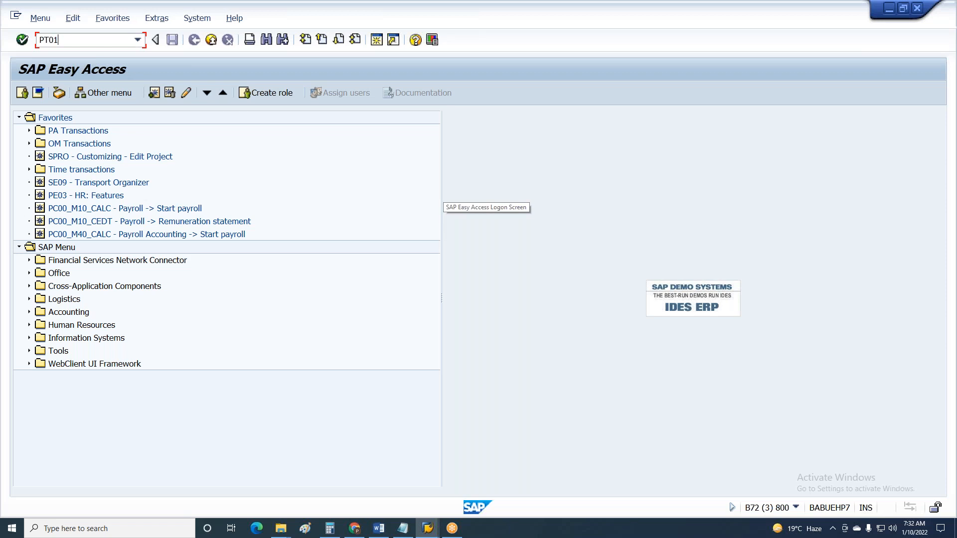
pyautogui.press('Return')
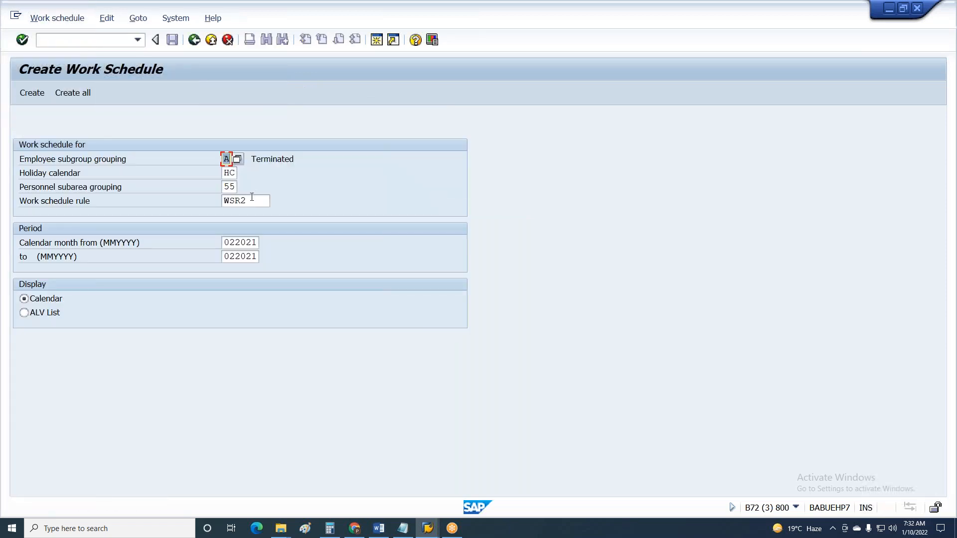
# Step: Set the work schedule rule to WSR1 and the calendar period to 012021 through 122021
pyautogui.click(240, 196)
pyautogui.press('Delete')
pyautogui.write('1')
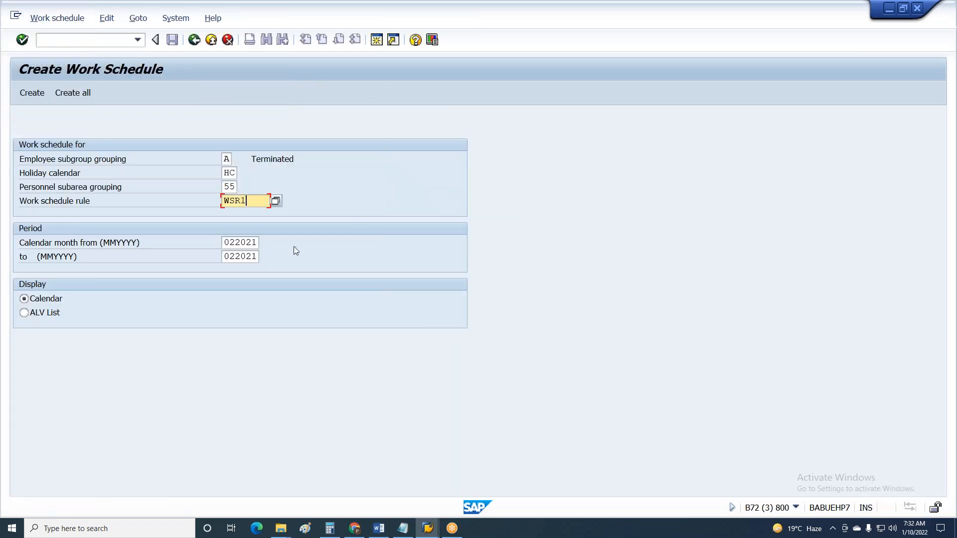
pyautogui.moveTo(238, 244); pyautogui.dragTo(171, 223)
pyautogui.write('01')
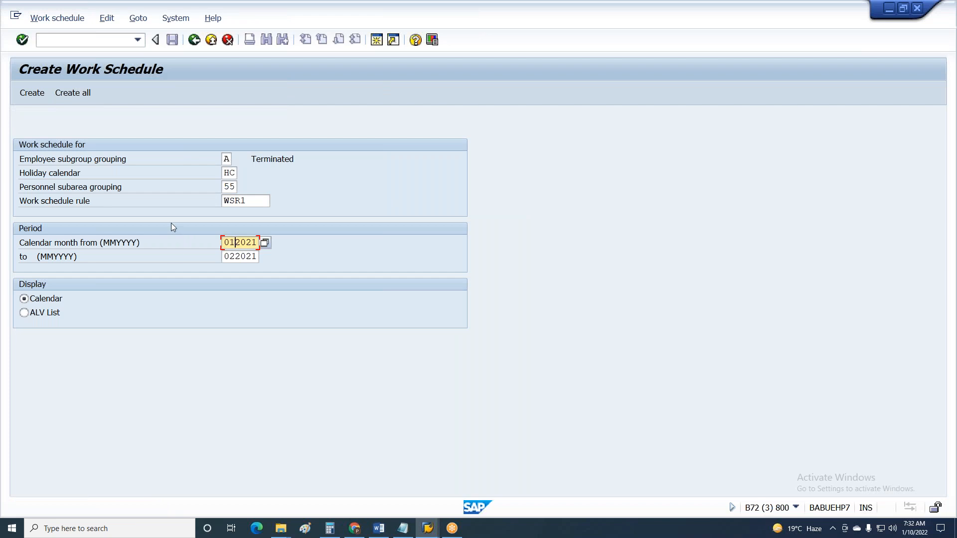
pyautogui.moveTo(235, 256); pyautogui.dragTo(208, 251)
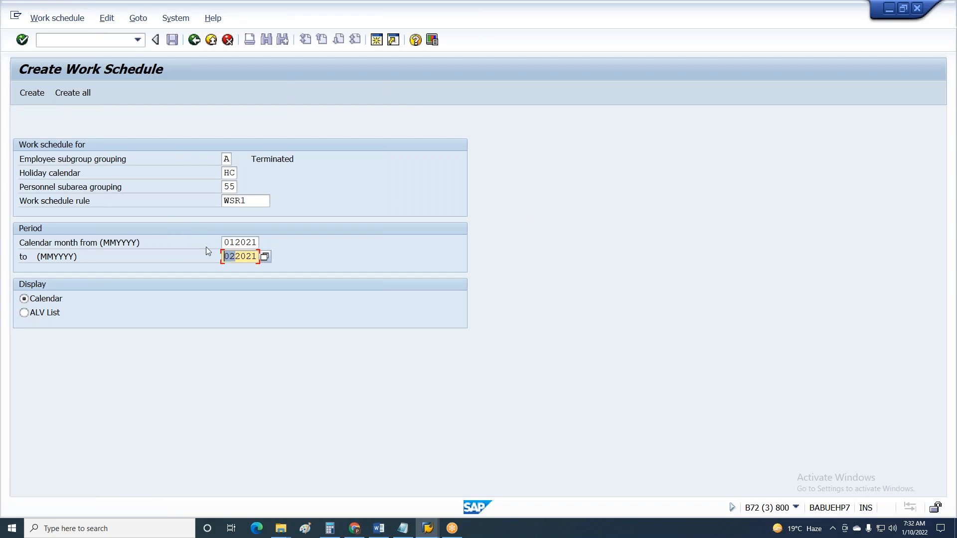
# Step: Generate the WSR1 work schedules for January to December 2021, overwriting the months that already exist
pyautogui.click(73, 93)
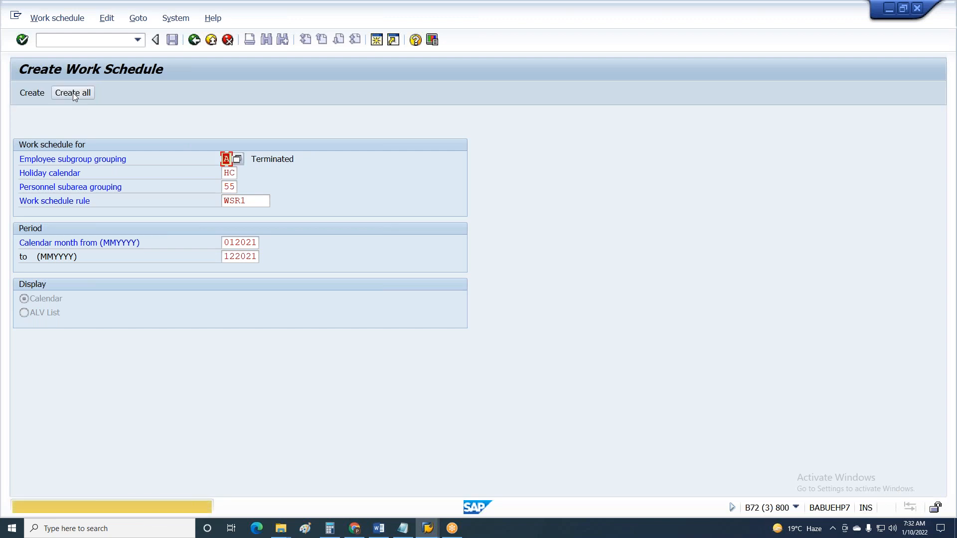
pyautogui.press('Return')
pyautogui.press('Return')
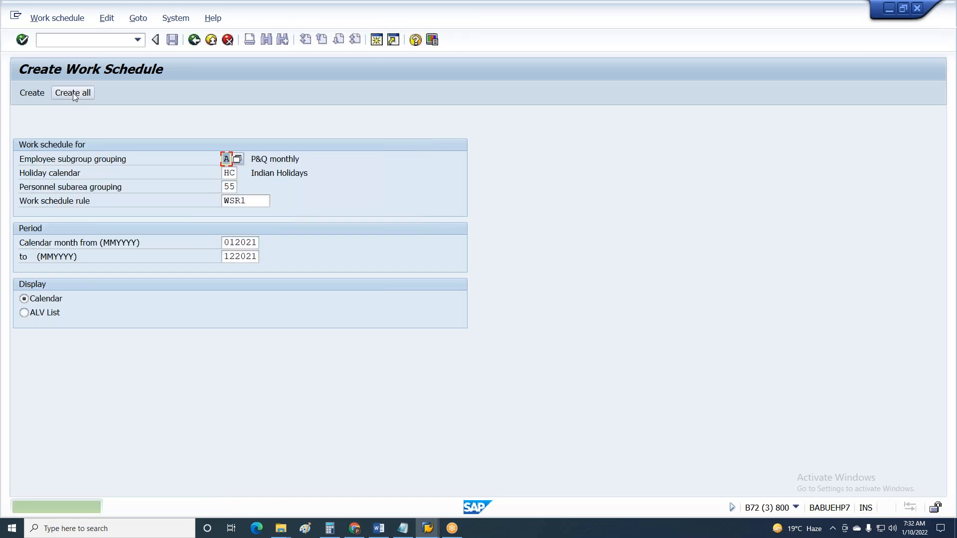
pyautogui.click(40, 94)
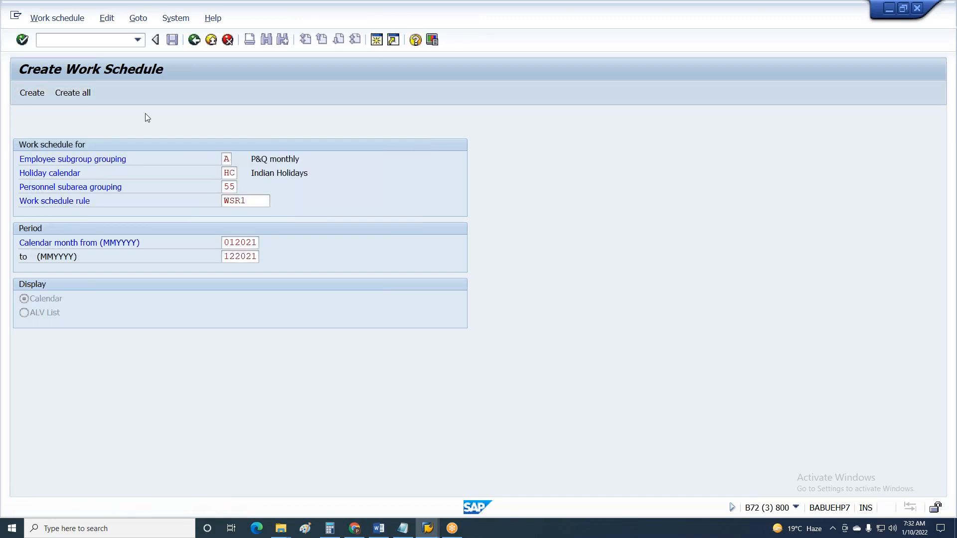
pyautogui.press('Return')
pyautogui.press('Return')
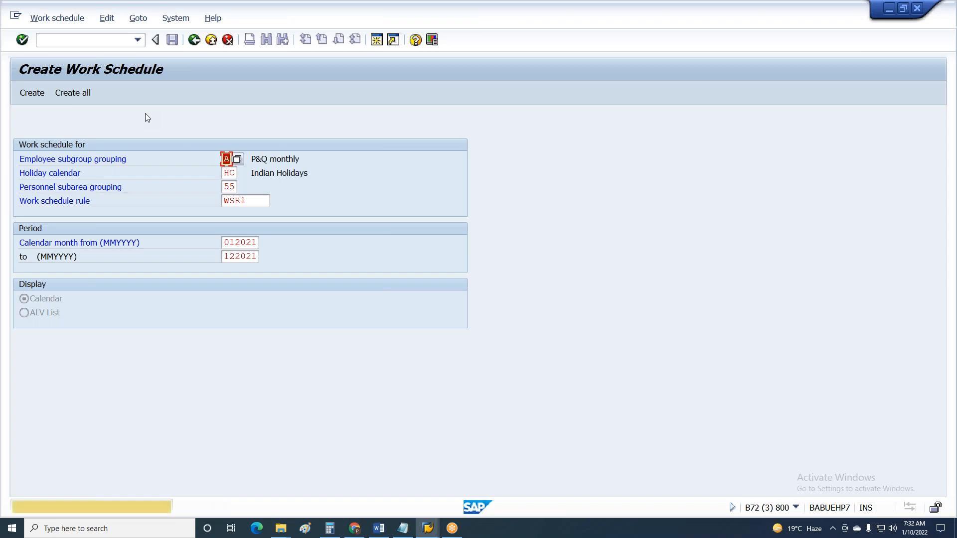
pyautogui.press('Return')
pyautogui.press('Return')
pyautogui.press('Return')
pyautogui.press('Return')
pyautogui.press('Return')
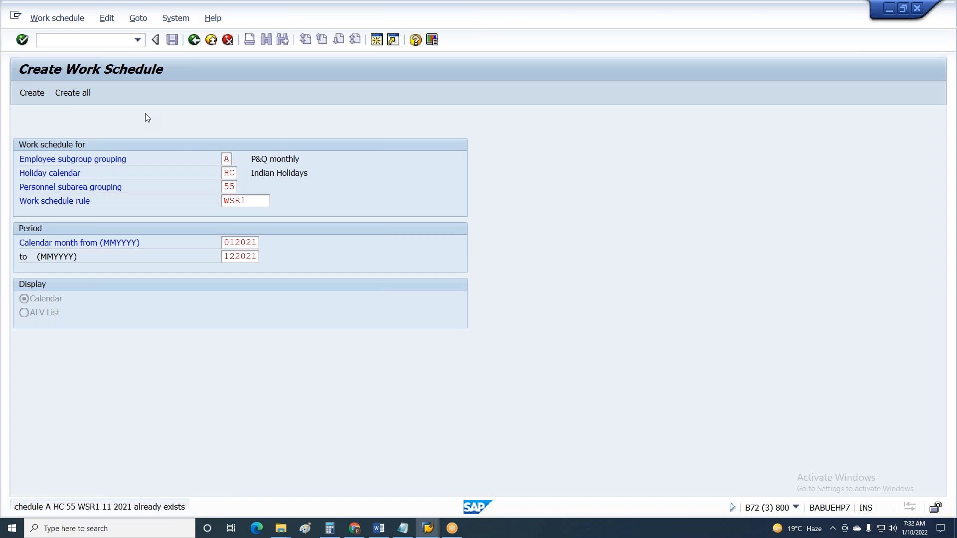
pyautogui.click(57, 18)
pyautogui.click(59, 70)
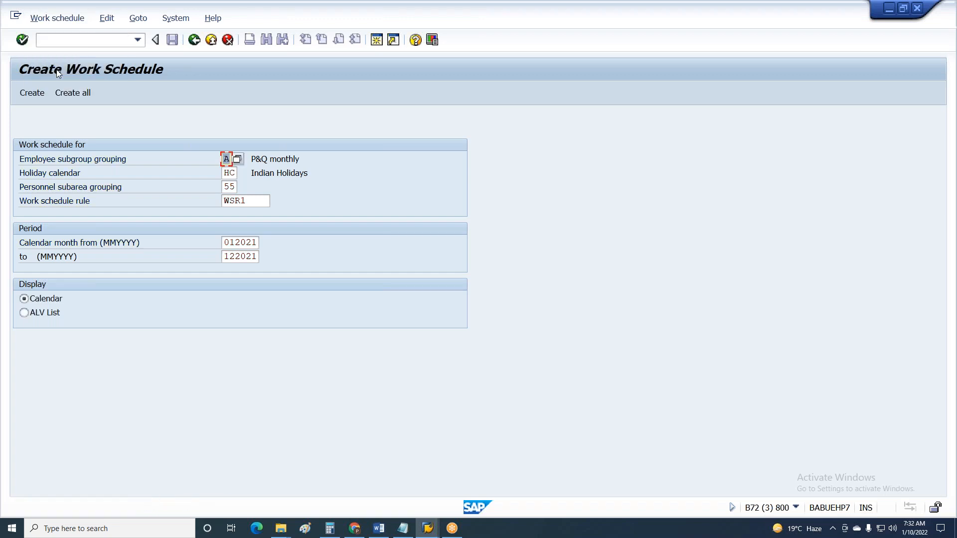
pyautogui.press('Return')
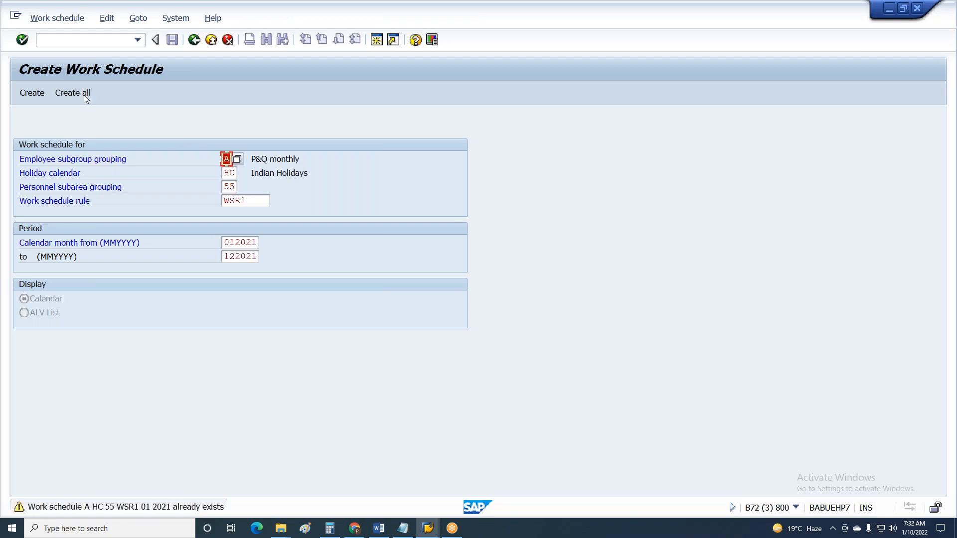
# Step: Leave work schedule creation and display the January 2021 calendar of WSR1 with transaction PT03
pyautogui.press('F3')
pyautogui.write('Pt03')
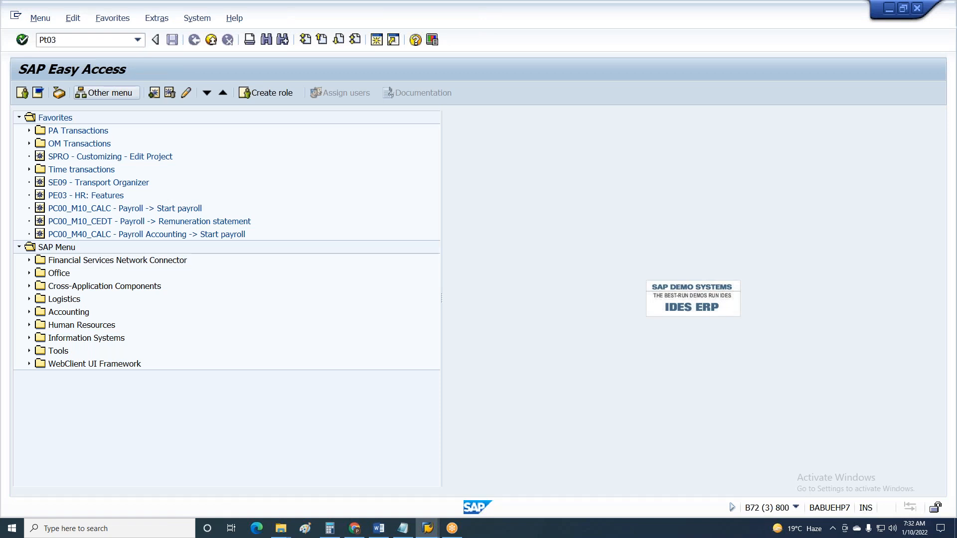
pyautogui.press('Return')
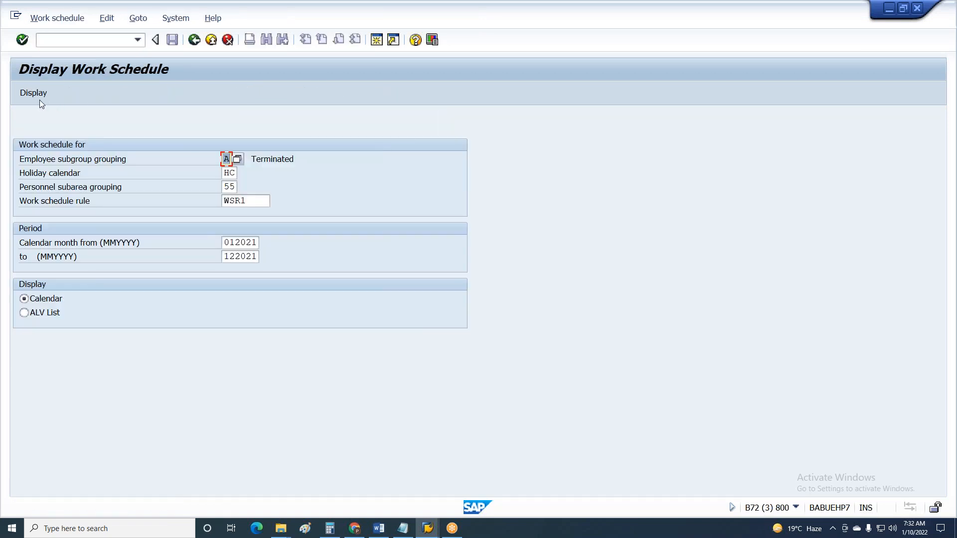
pyautogui.click(34, 98)
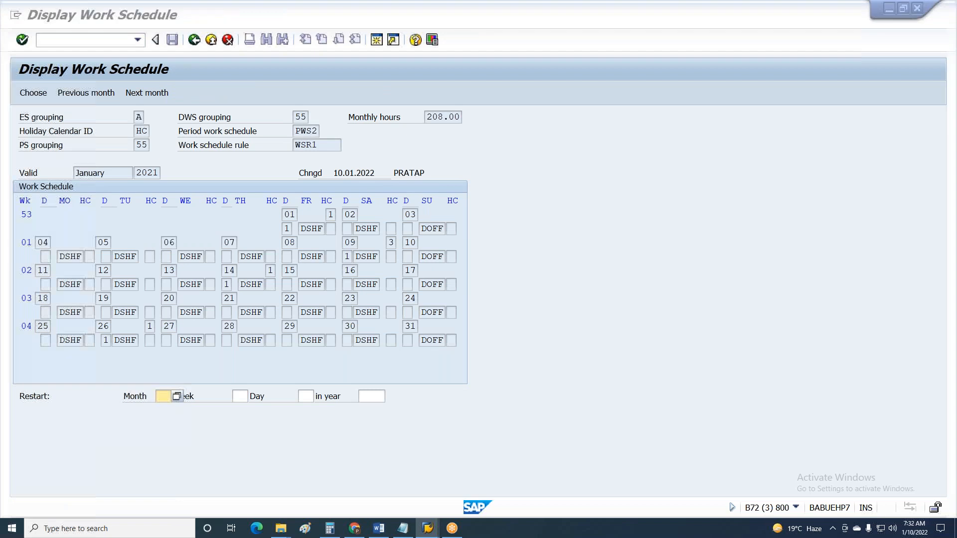
# Step: Switch back to the Payroll Driver (USA) session and rerun the payroll
pyautogui.hotkey('alt', 'Tab')
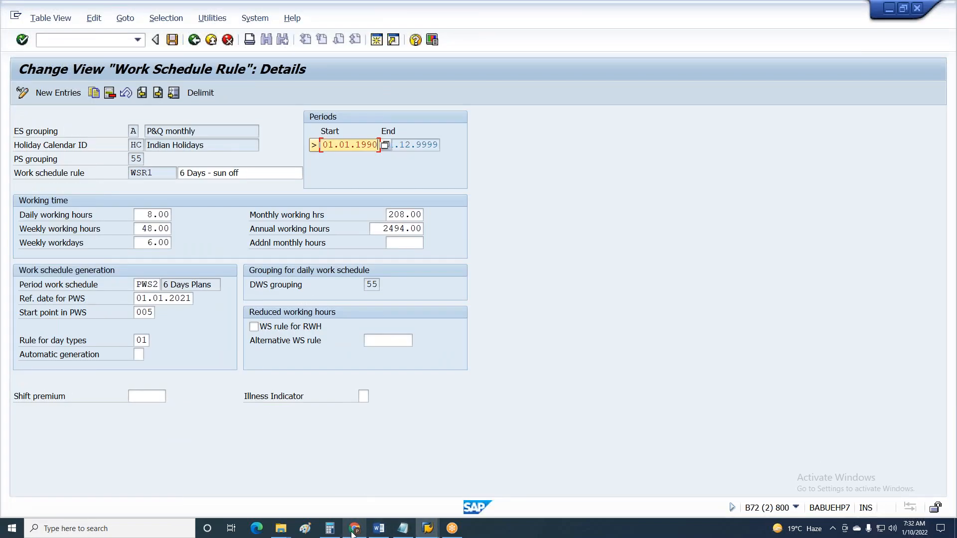
pyautogui.click(427, 529)
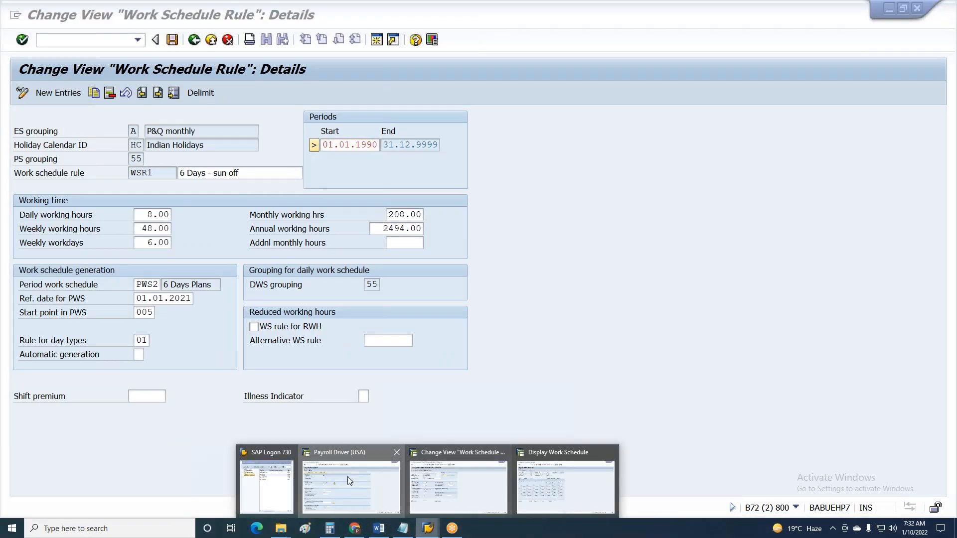
pyautogui.click(348, 477)
pyautogui.press('F8')
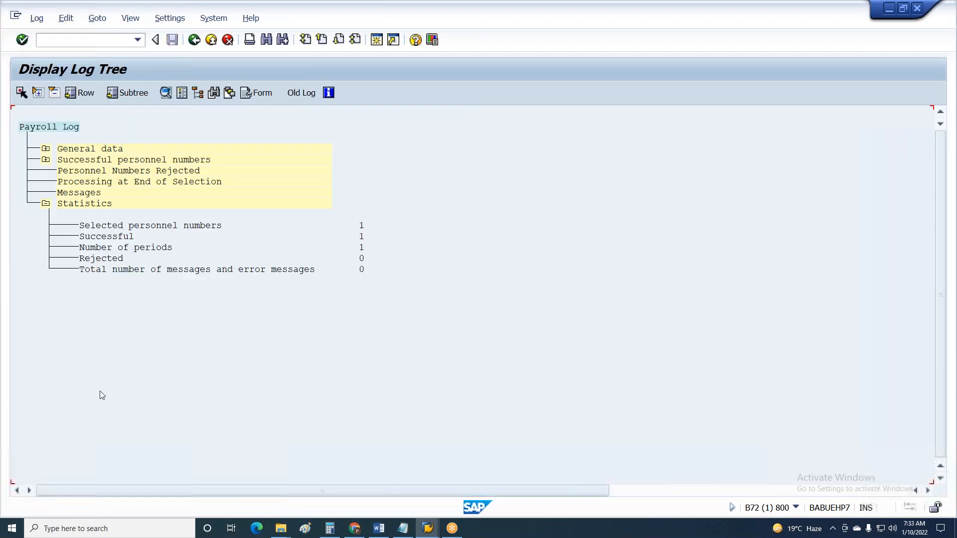
# Step: Expand the log's 01/2021 run down to the regular-run branch under General processing of time data USA
pyautogui.click(46, 161)
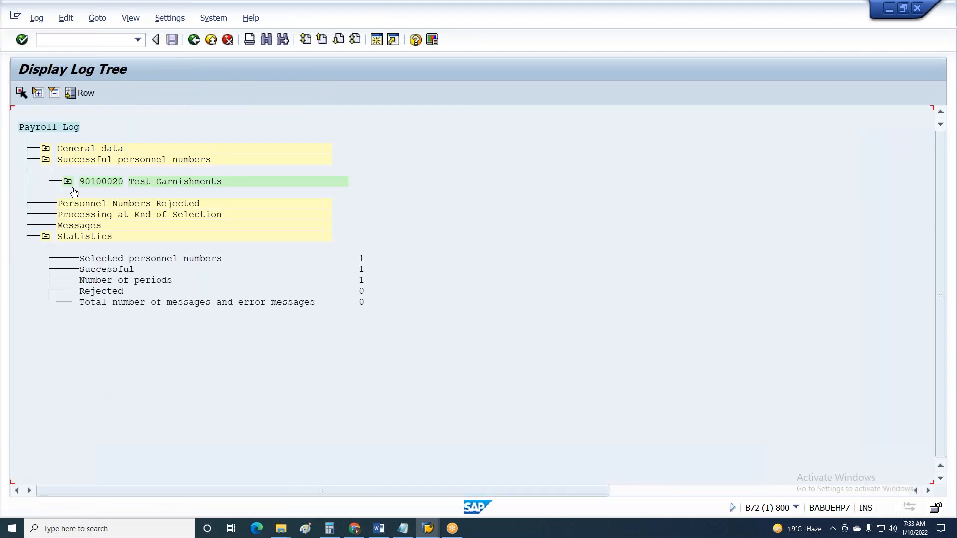
pyautogui.click(68, 181)
pyautogui.click(90, 204)
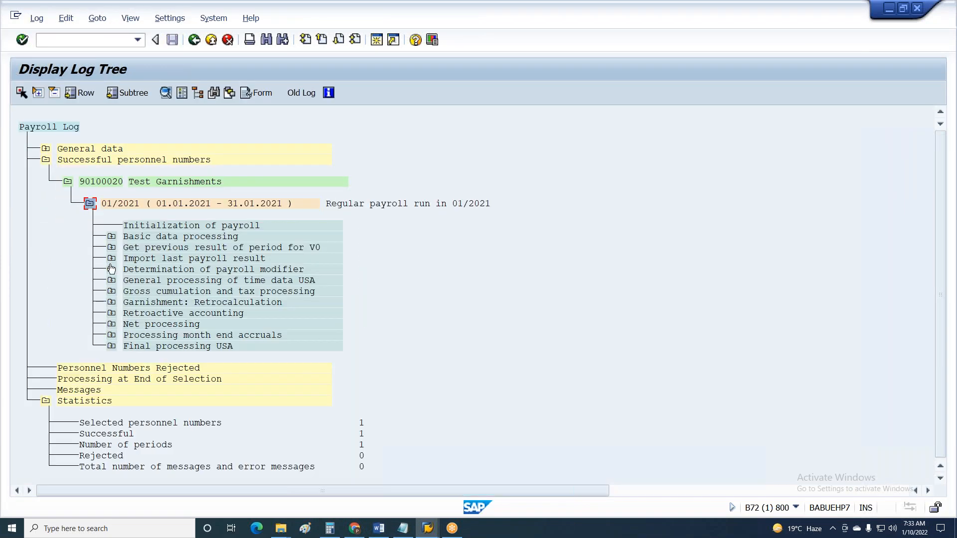
pyautogui.click(111, 281)
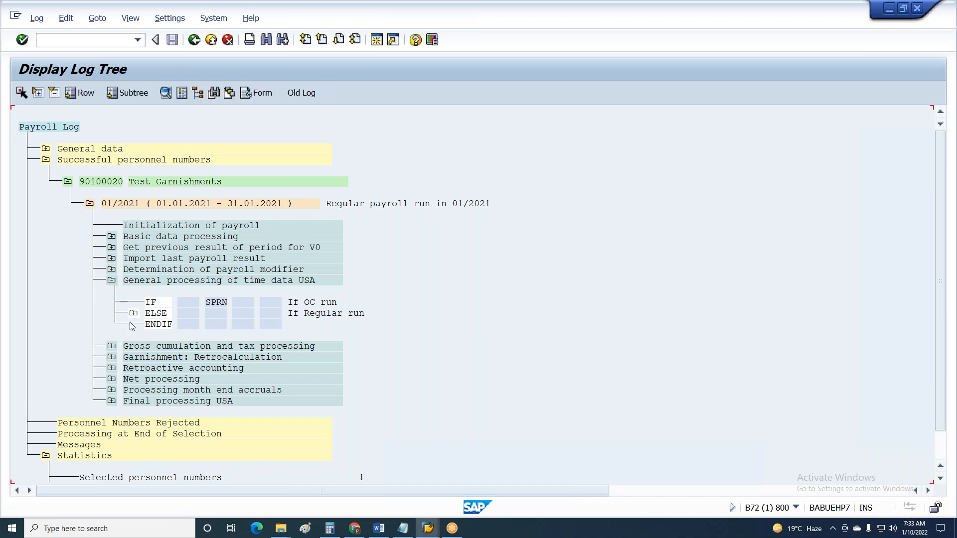
pyautogui.click(133, 313)
# Step: Expand the Print PWS function's output and open the PSP table in detail view
pyautogui.click(155, 148)
pyautogui.click(155, 149)
pyautogui.click(155, 160)
pyautogui.click(178, 182)
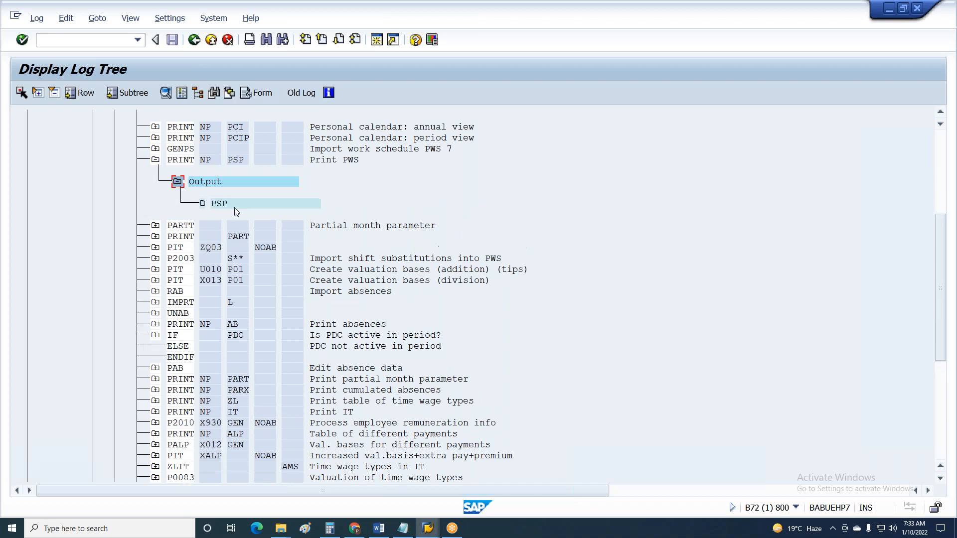
pyautogui.doubleClick(235, 205)
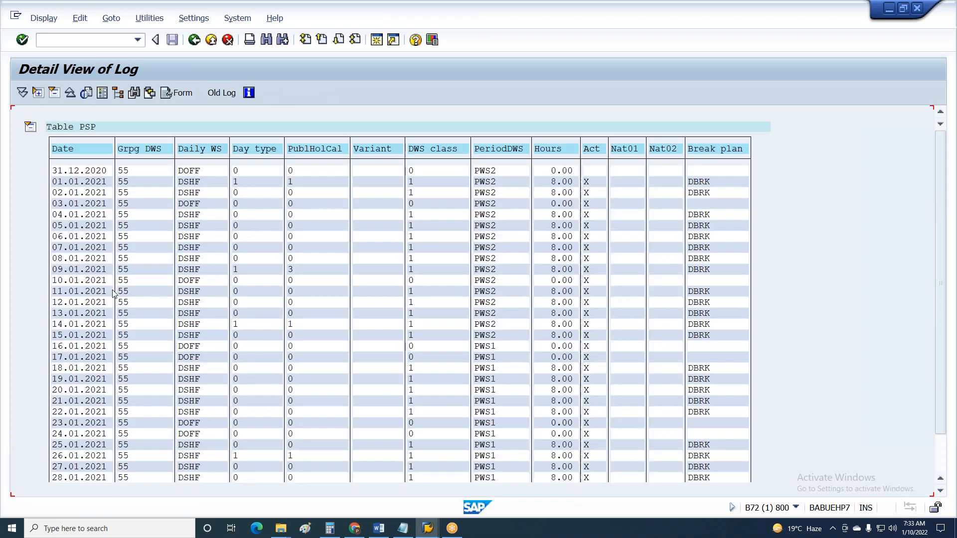
# Step: Check the public holiday entries for 01.01, 09.01 and 14.01.2021 in table PSP and return to the log tree
pyautogui.scroll(-2, 101, 247)
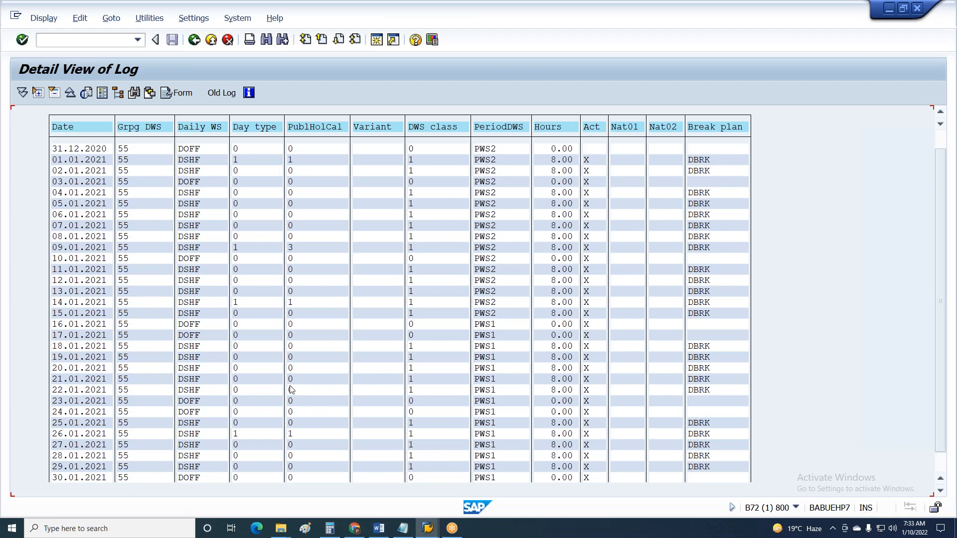
pyautogui.click(290, 163)
pyautogui.click(291, 248)
pyautogui.click(290, 303)
pyautogui.press('F3')
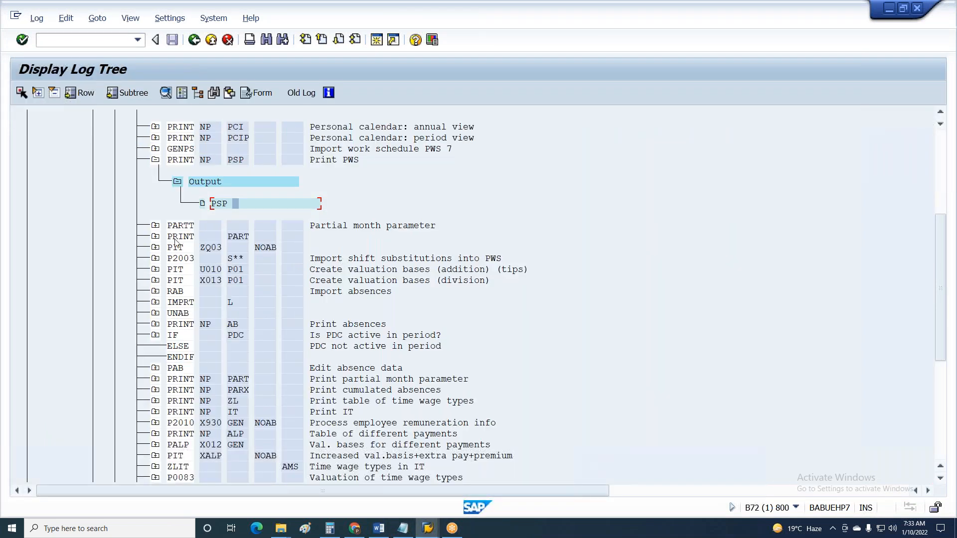
# Step: Open the PARTA table from the PRINT PART output and examine the KAX** value of the 01.01.2021 to 15.01.2021 period
pyautogui.click(155, 237)
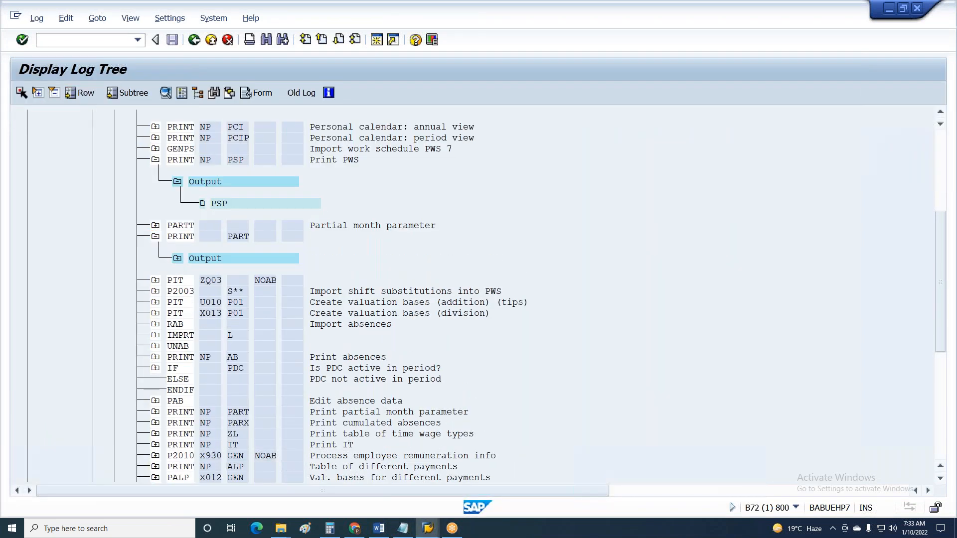
pyautogui.doubleClick(235, 291)
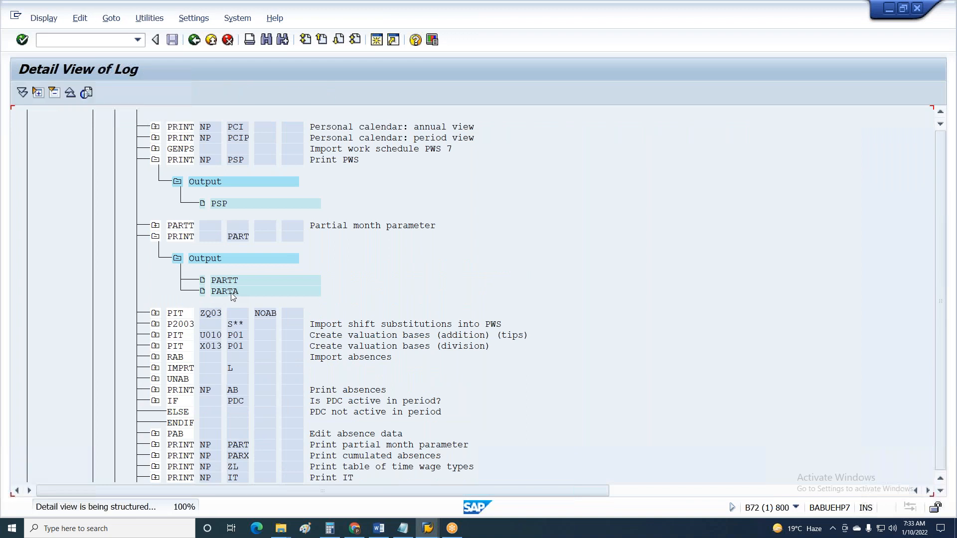
pyautogui.click(538, 171)
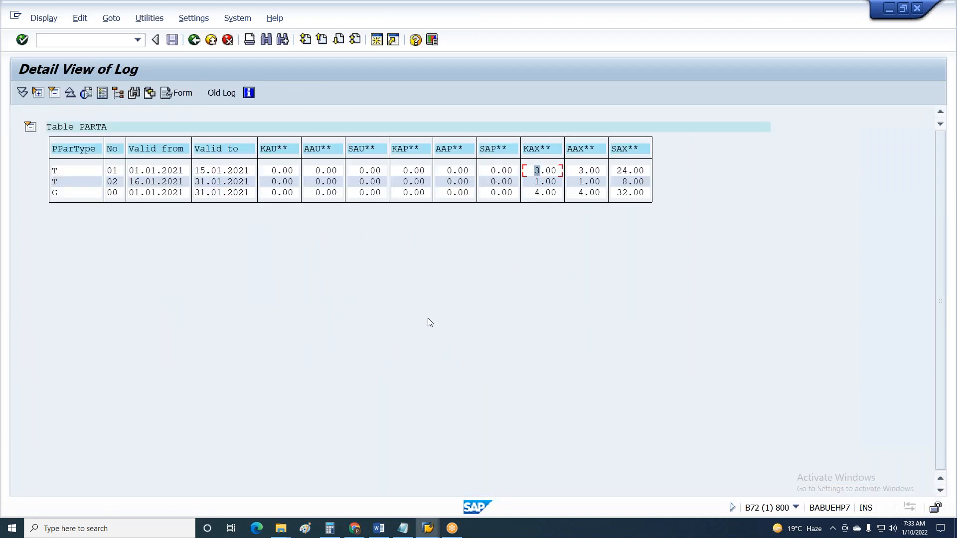
# Step: Examine the AAX** and SAX** values and the second period's row in table PARTA, and return to the log tree
pyautogui.click(582, 173)
pyautogui.click(619, 172)
pyautogui.click(625, 172)
pyautogui.doubleClick(115, 181)
pyautogui.press('F3')
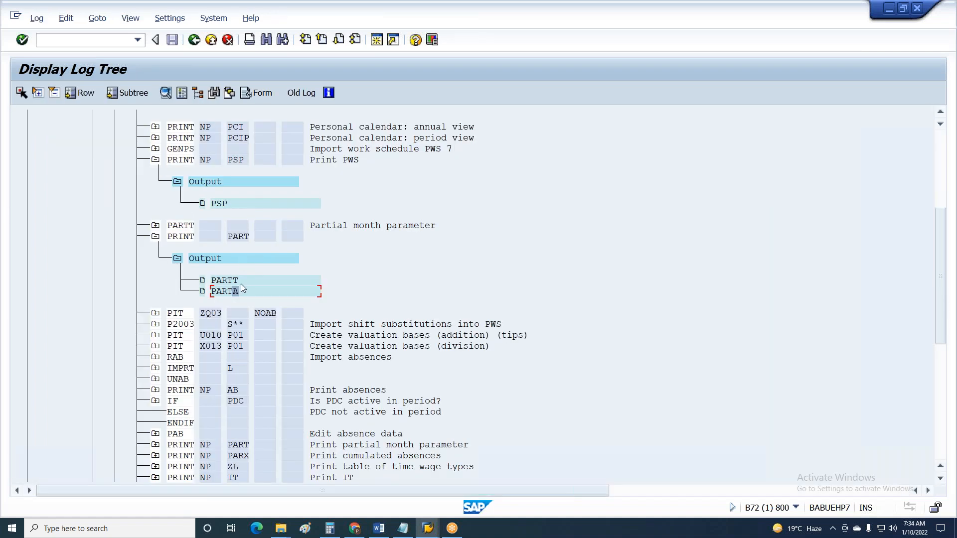
pyautogui.doubleClick(247, 291)
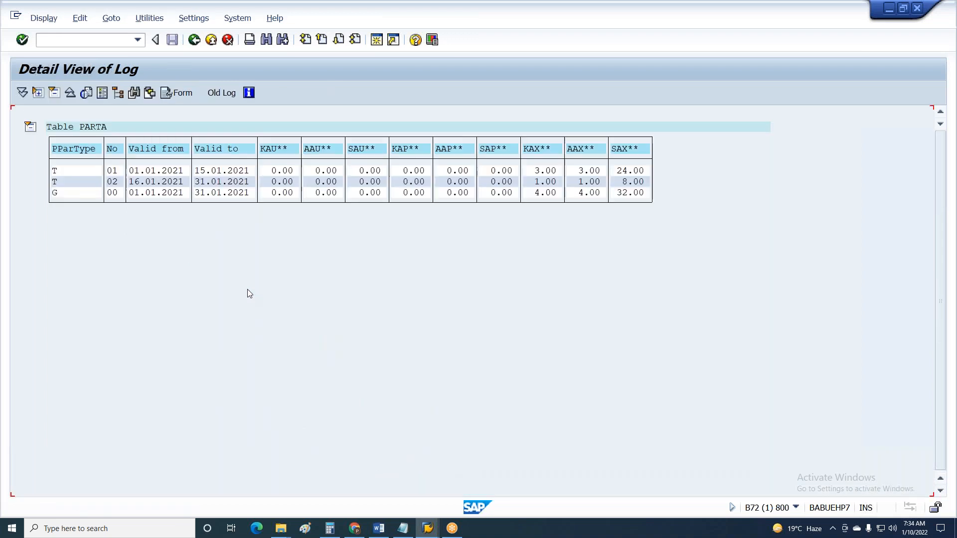
pyautogui.press('F3')
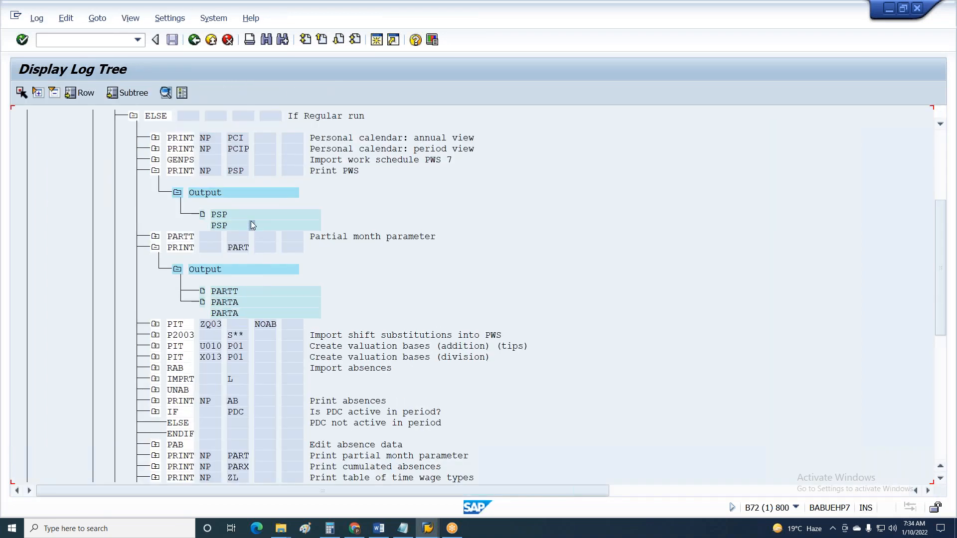
# Step: Open table PSP, check the public holiday entry for 26.01.2021, and return to the log tree
pyautogui.doubleClick(253, 227)
pyautogui.scroll(-4, 338, 357)
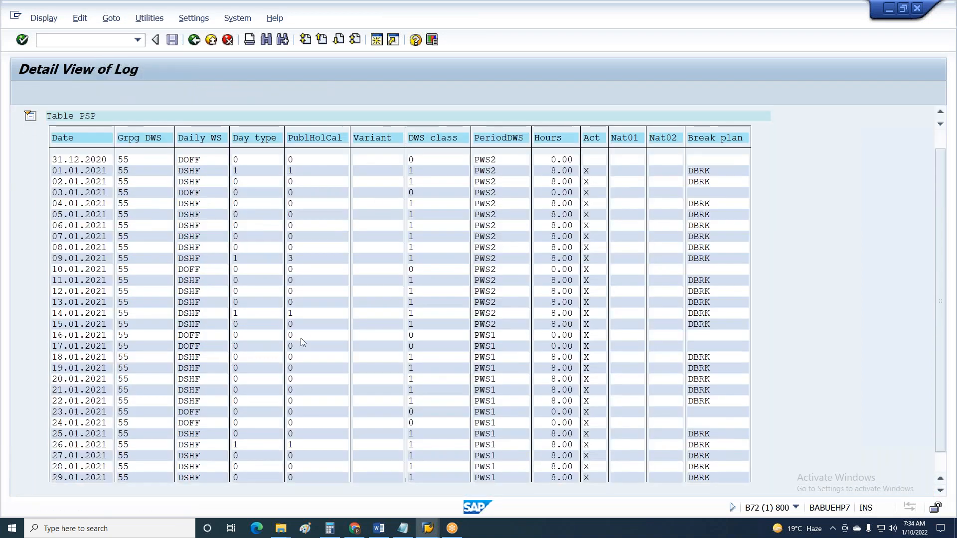
pyautogui.scroll(-1, 305, 403)
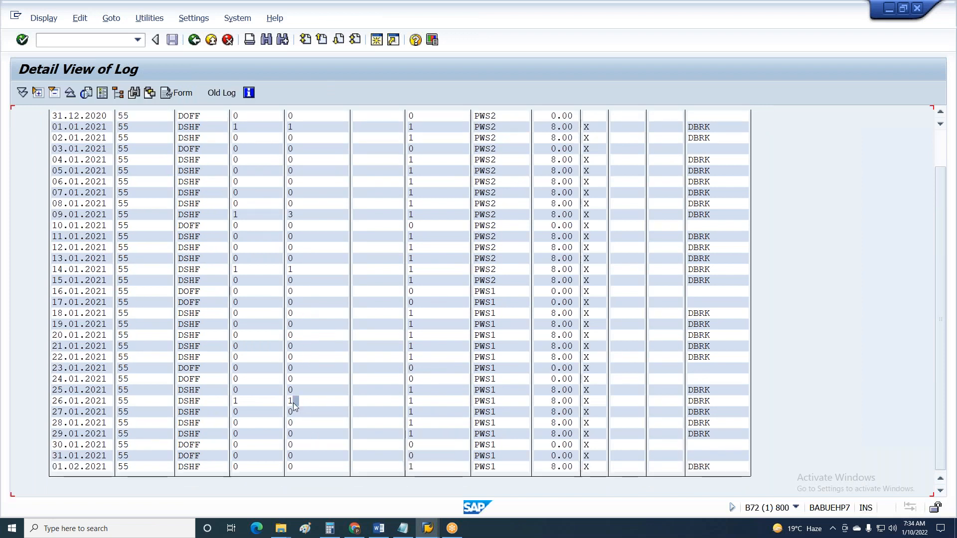
pyautogui.click(72, 401)
pyautogui.click(291, 402)
pyautogui.press('F3')
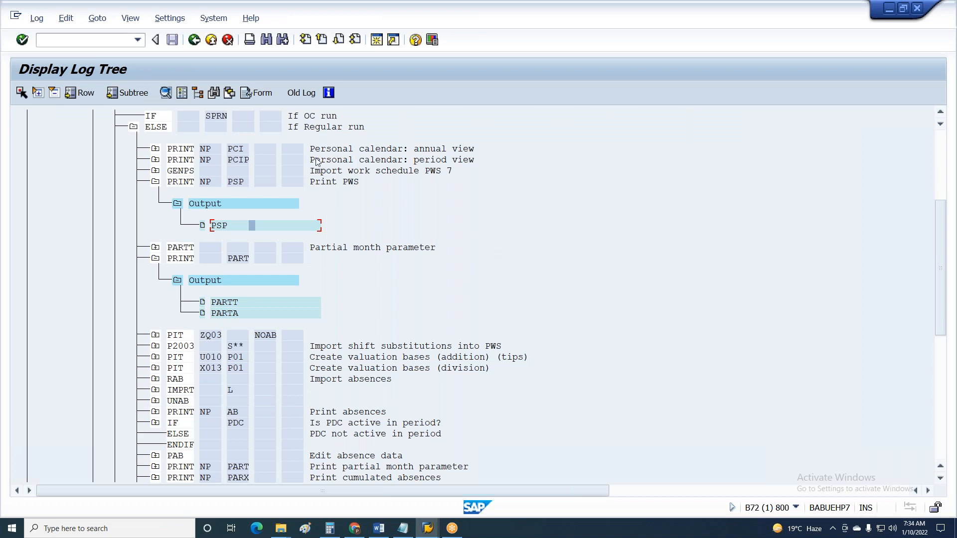
# Step: Collapse the PRINT PSP and PRINT PART nodes in the log tree
pyautogui.click(155, 189)
pyautogui.click(155, 182)
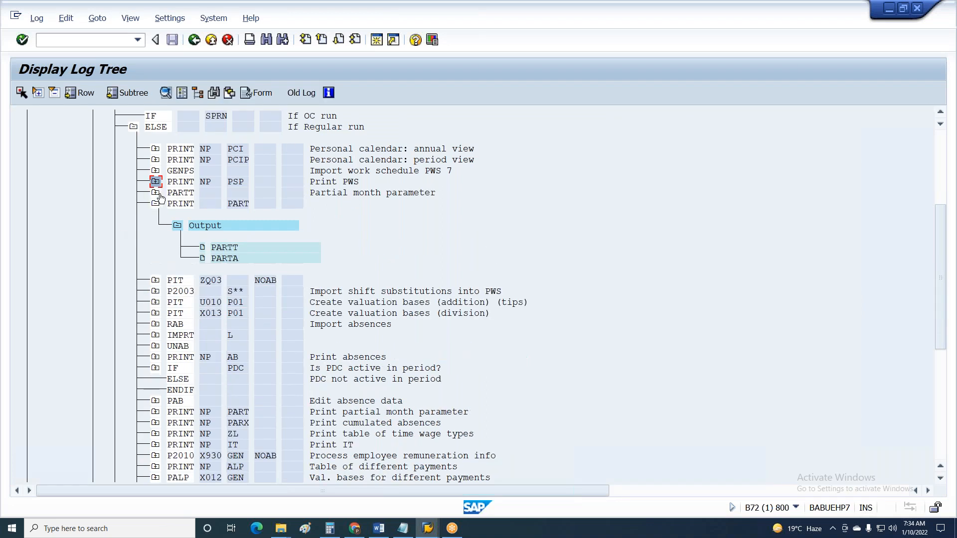
pyautogui.click(155, 204)
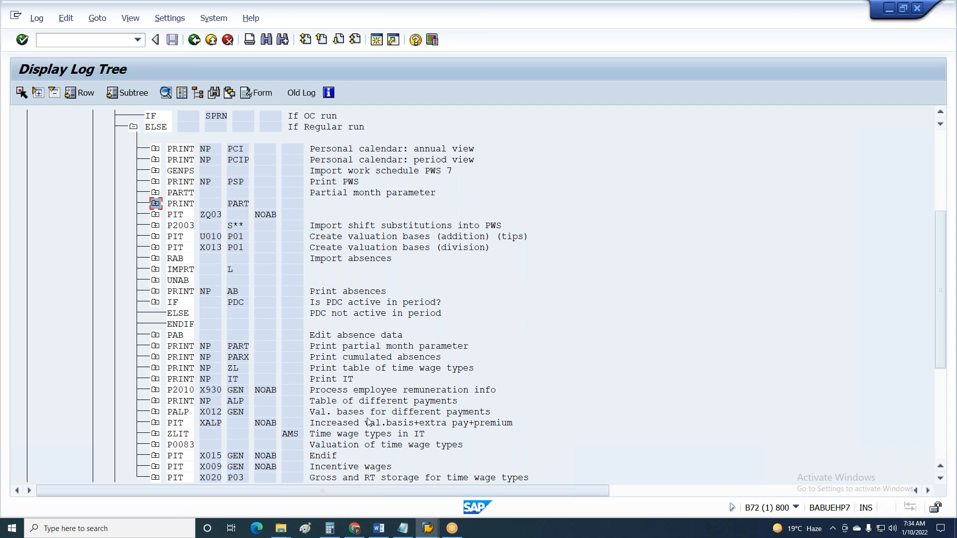
# Step: Switch to the Notepad notes and add a block of blank lines below the ax** paid public holidays entry
pyautogui.click(402, 529)
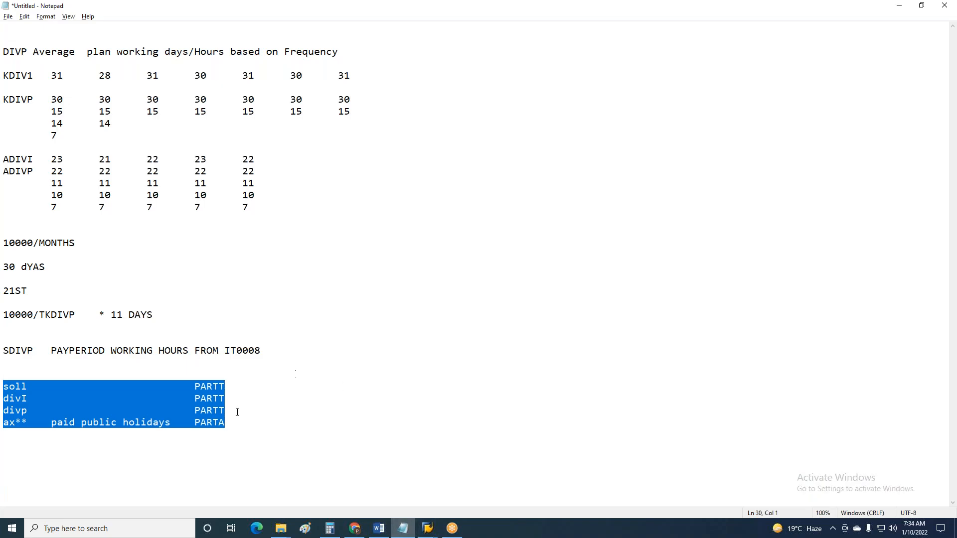
pyautogui.click(226, 427)
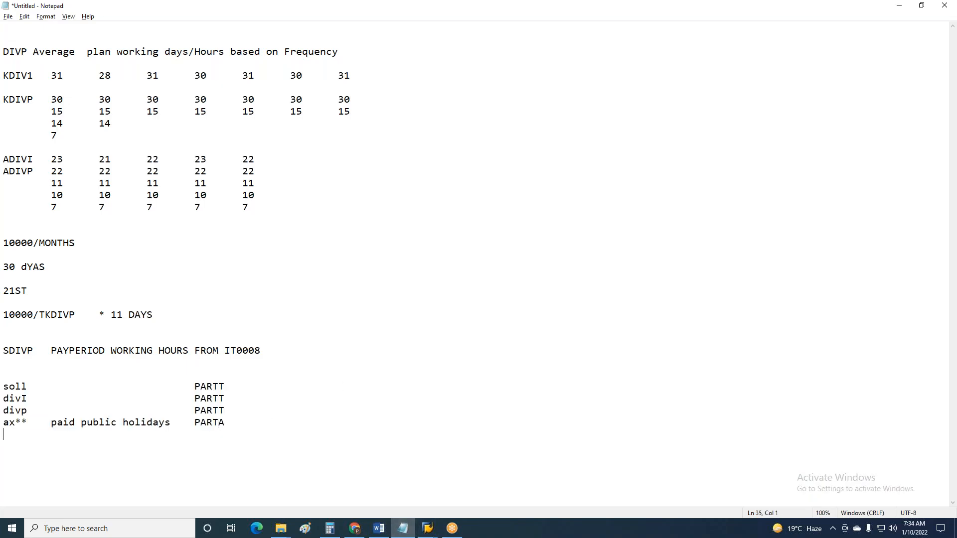
pyautogui.press('Return')
pyautogui.press('Return')
pyautogui.press('Return')
pyautogui.press('Return')
pyautogui.press('Return')
pyautogui.press('Return')
pyautogui.press('Return')
pyautogui.press('Return')
pyautogui.press('Return')
pyautogui.press('Return')
pyautogui.press('Return')
pyautogui.press('Return')
pyautogui.press('Return')
pyautogui.press('Return')
pyautogui.press('Return')
pyautogui.press('Return')
pyautogui.press('Return')
pyautogui.press('Return')
pyautogui.press('Return')
pyautogui.press('Return')
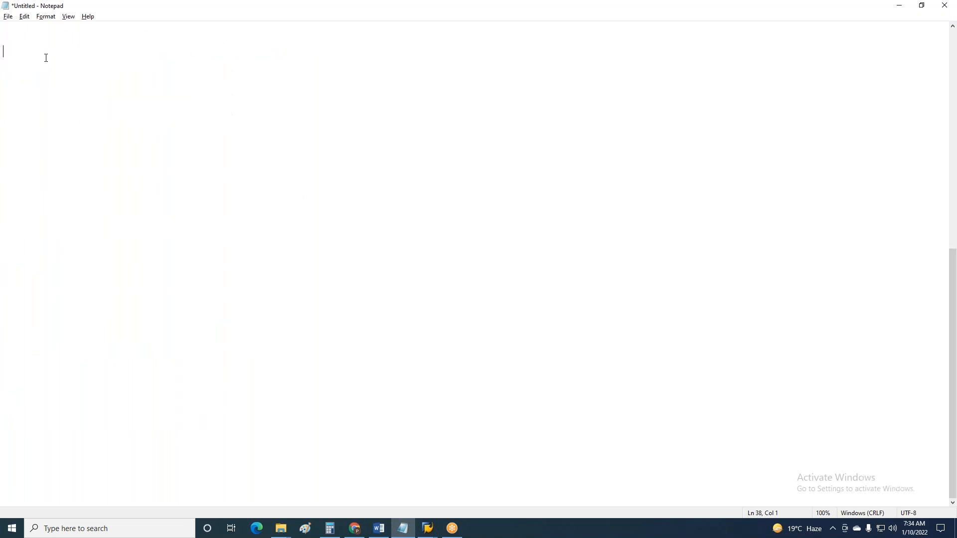
pyautogui.write('Basic p')
pyautogui.press('BackSpace')
pyautogui.press('BackSpace')
pyautogui.press('BackSpace')
pyautogui.press('BackSpace')
pyautogui.press('BackSpace')
pyautogui.press('BackSpace')
pyautogui.press('BackSpace')
pyautogui.write('JA')
pyautogui.press('BackSpace')
# Step: Write the formula line "Hourly Rate /001 = Basic pay/ Pay period plan working Hours"
pyautogui.write('Hourly Rate /001        = Basic pay/ Pay ')
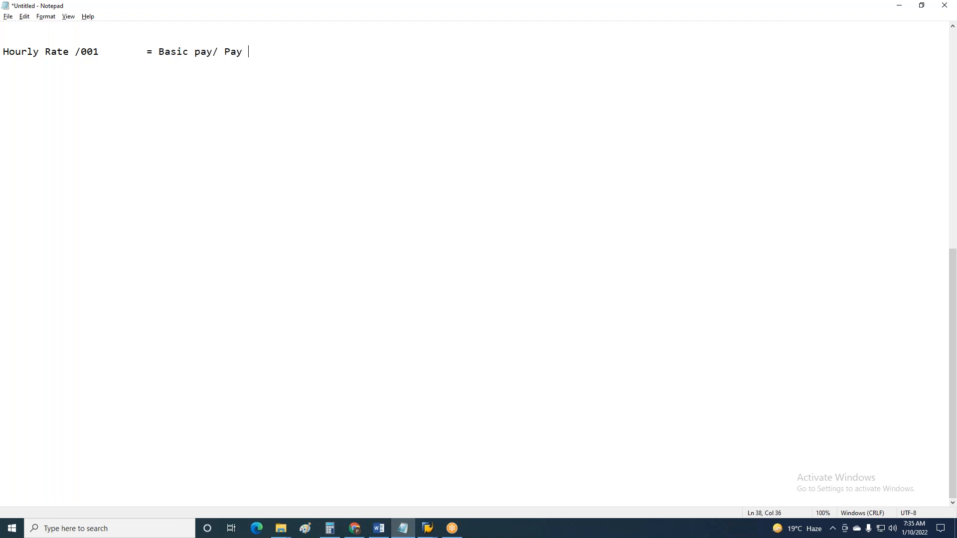
pyautogui.write('period working Hours')
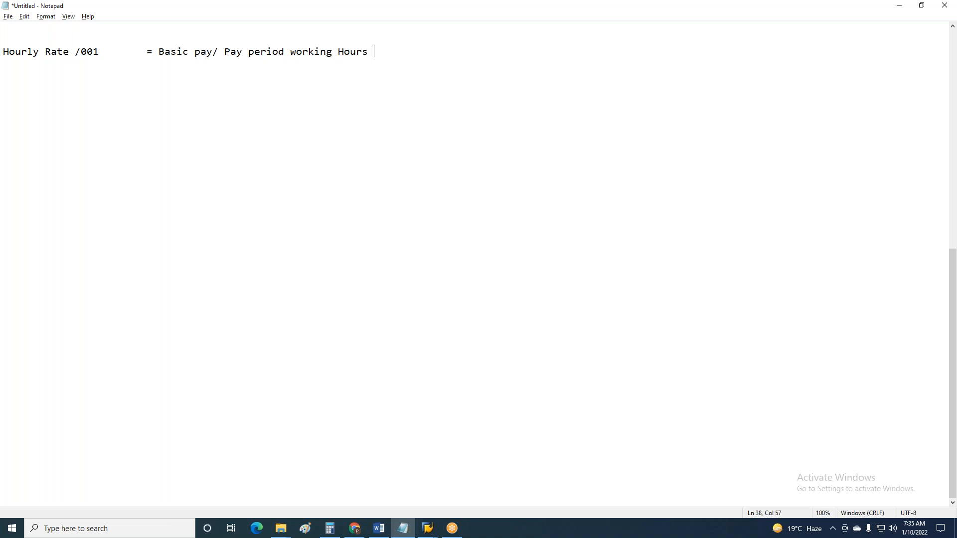
pyautogui.press('Return')
pyautogui.click(292, 55)
pyautogui.write('plan')
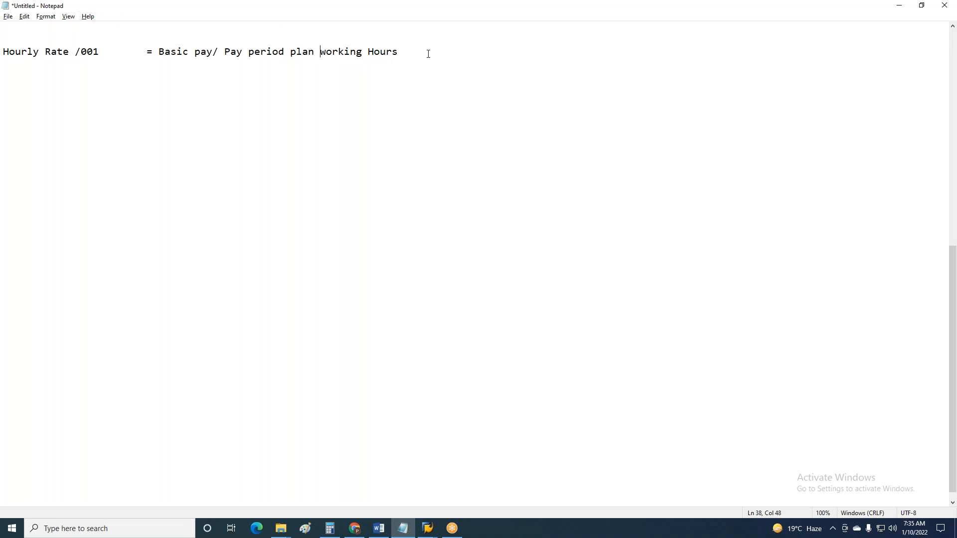
# Step: Add the line "Daily Rate = Basic pay + uniform allw / calander days in pay period" below the hourly rate
pyautogui.press('Return')
pyautogui.write('Daily Rtate \t\t= B')
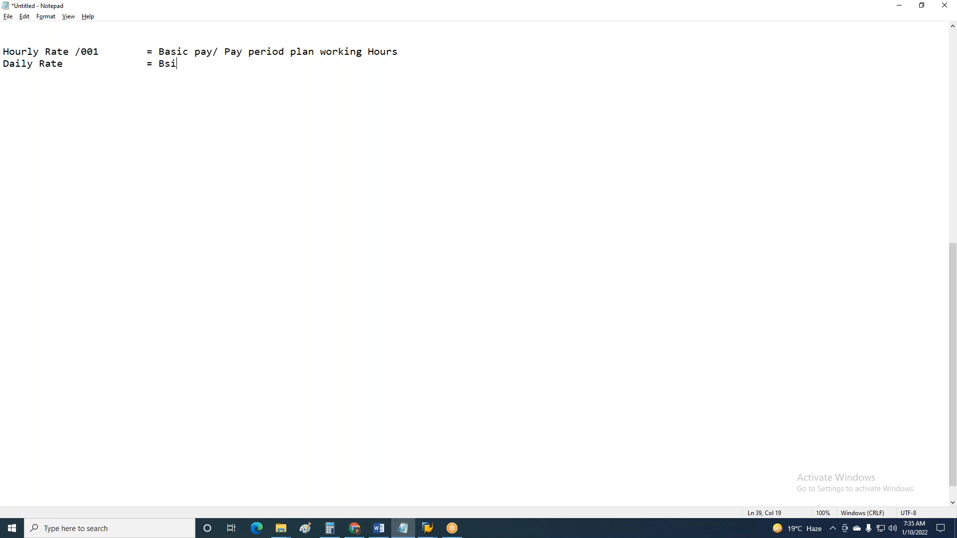
pyautogui.write('asic pay + uniform allw / ')
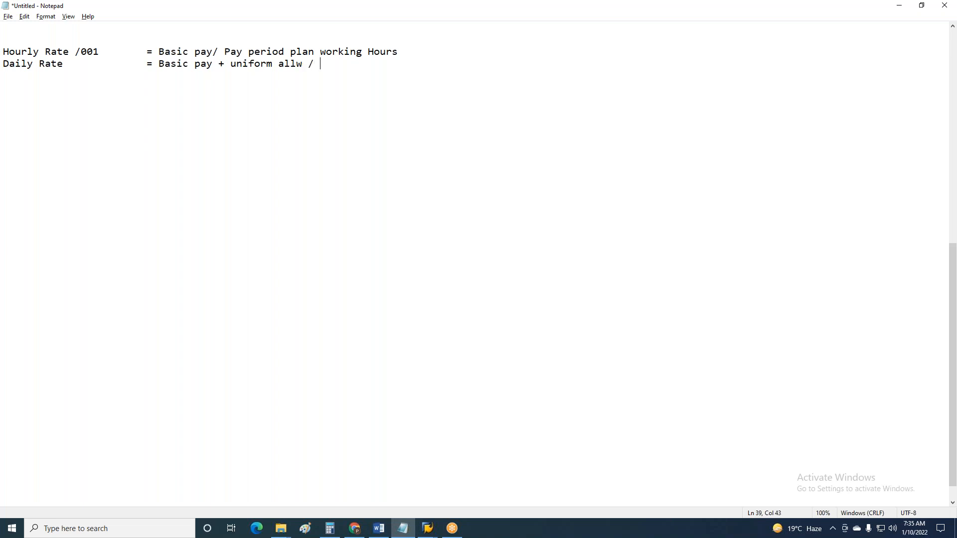
pyautogui.write('calander days in pay p')
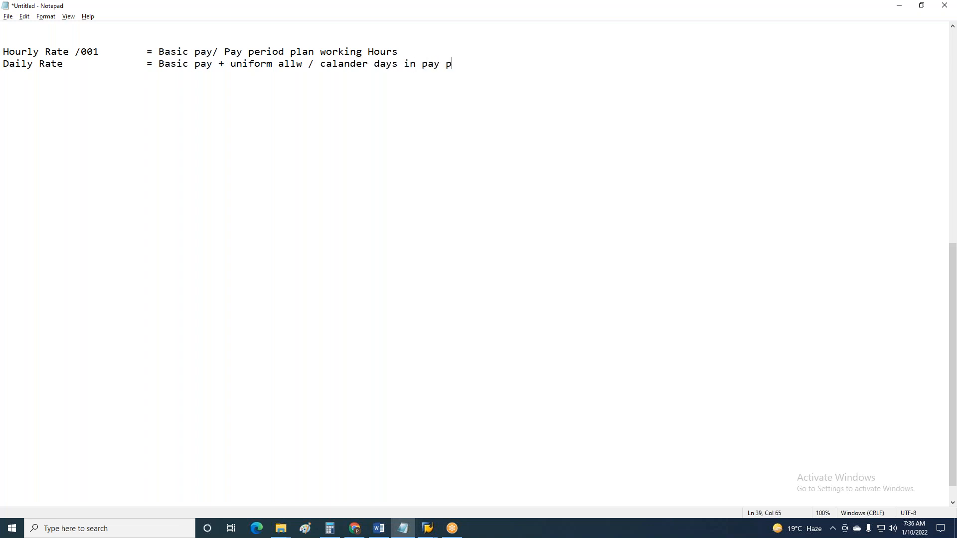
pyautogui.write('eriod')
# Step: Add a "leave encashment rate =" line and fill it with a copy of the Daily Rate formula
pyautogui.press('Return')
pyautogui.write('leabe')
pyautogui.press('BackSpace')
pyautogui.press('BackSpace')
pyautogui.write('ve en')
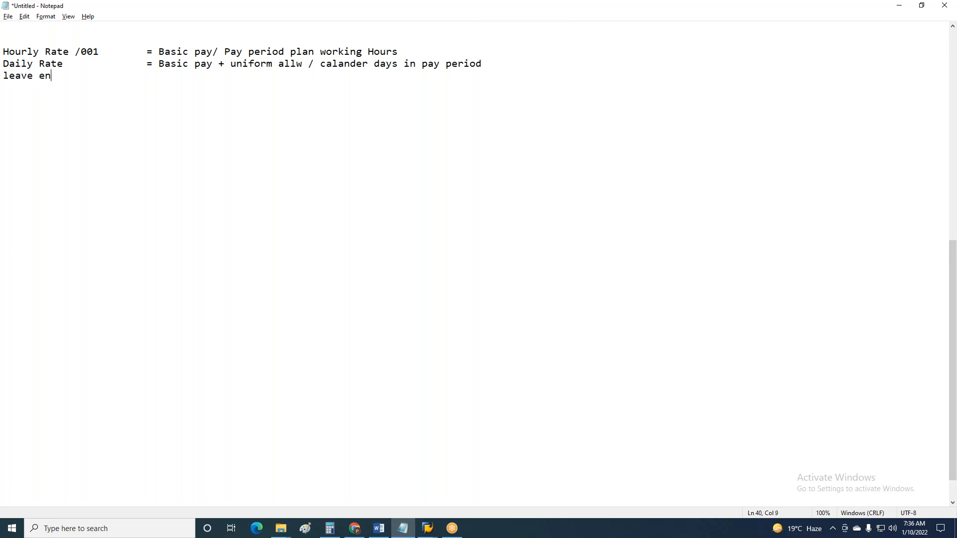
pyautogui.write('cashment rate   =')
pyautogui.moveTo(158, 64); pyautogui.dragTo(489, 69)
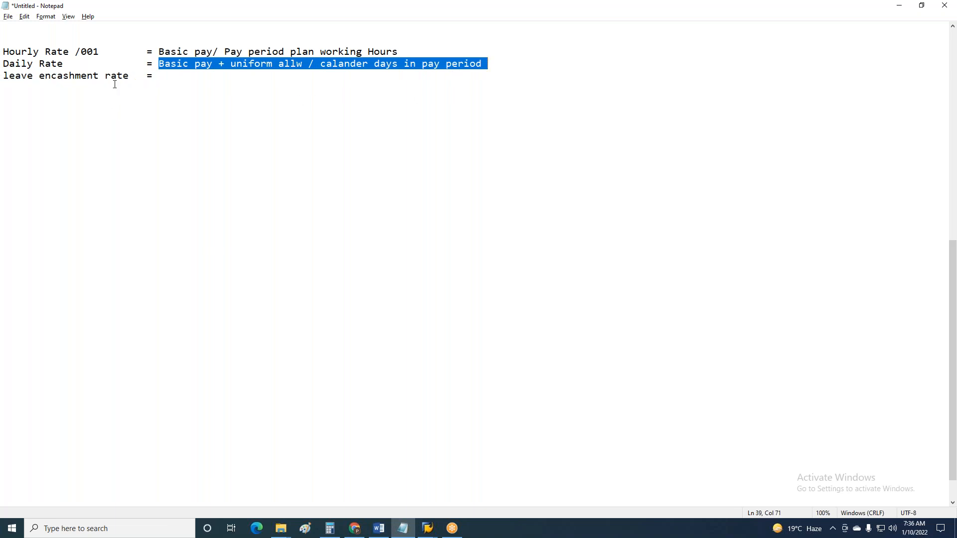
pyautogui.hotkey('ctrl', 'c')
pyautogui.click(159, 74)
pyautogui.hotkey('ctrl', 'v')
# Step: In the leave encashment formula, insert "+ Special Allw + Transport allw" before the slash and replace "calander" with "plan Working"
pyautogui.click(304, 75)
pyautogui.write('+ Special A')
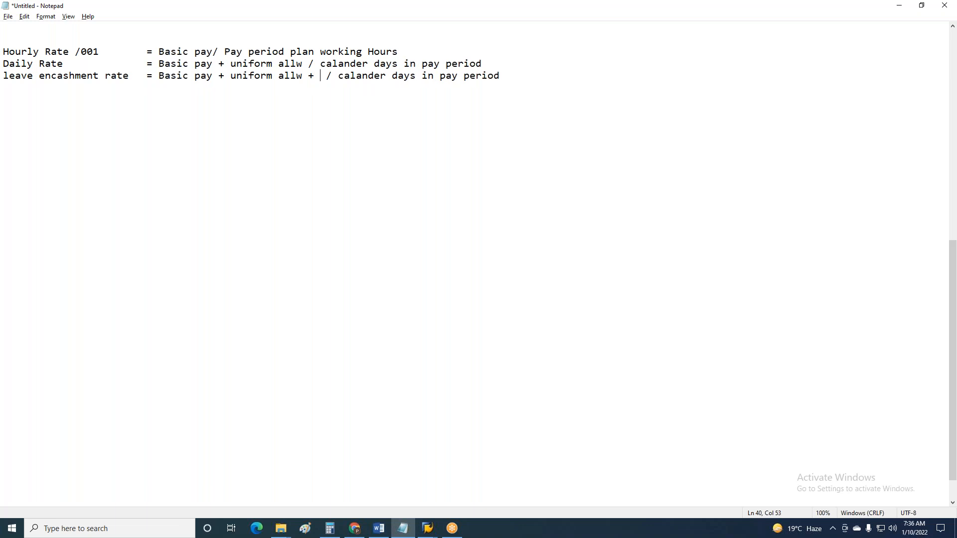
pyautogui.write('llw ')
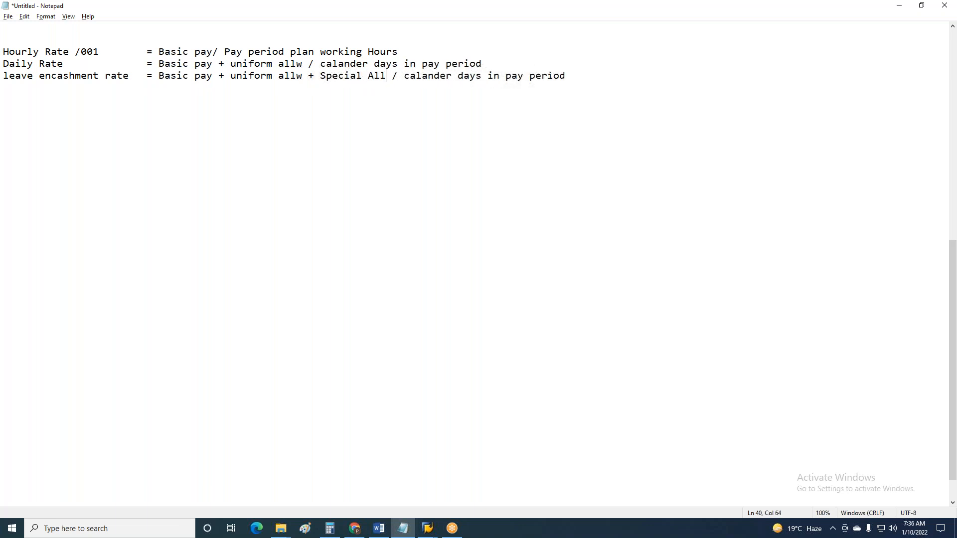
pyautogui.write('+ Tran')
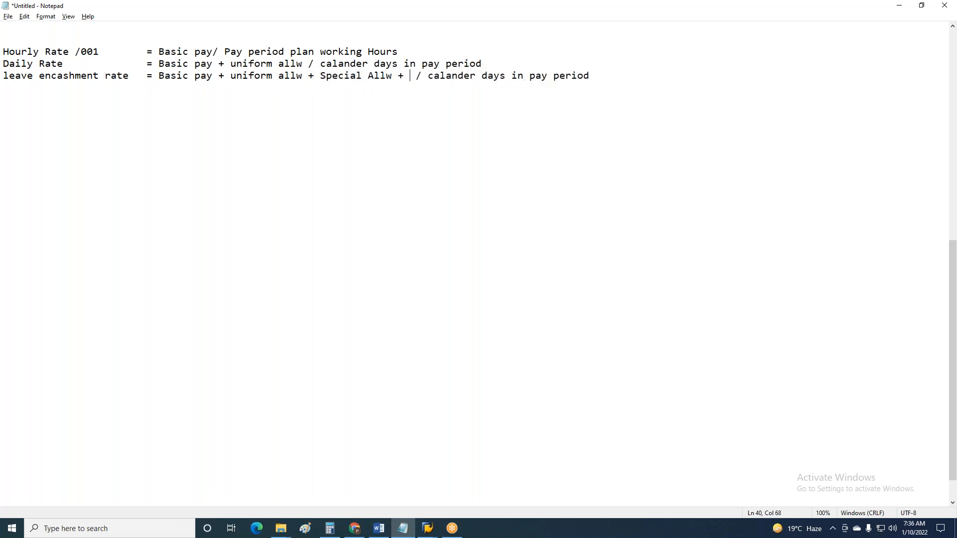
pyautogui.write('sport allw')
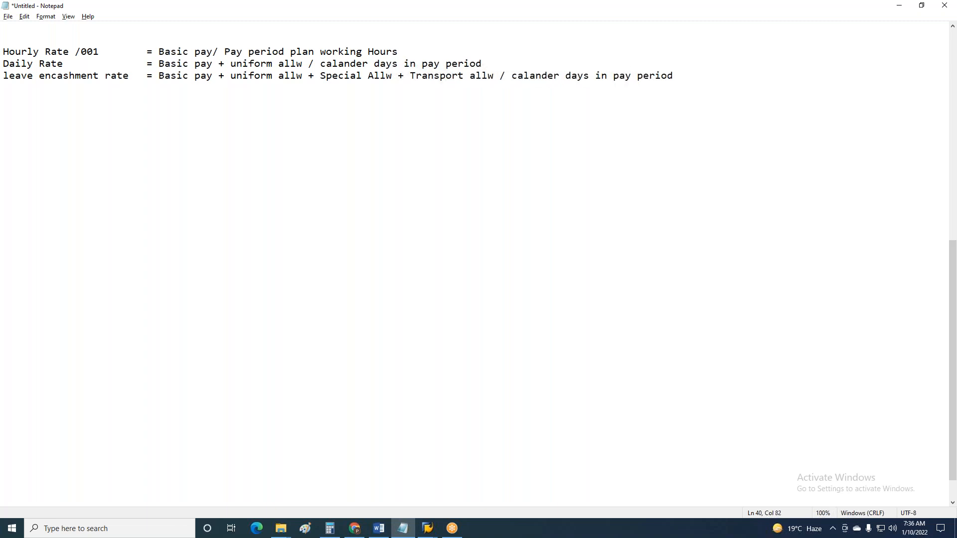
pyautogui.moveTo(559, 79); pyautogui.dragTo(511, 80)
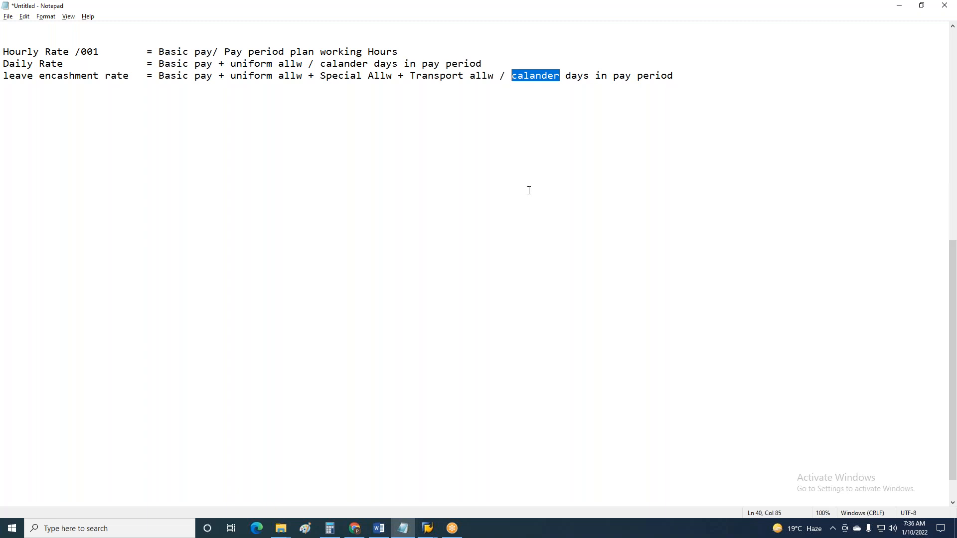
pyautogui.write('Working')
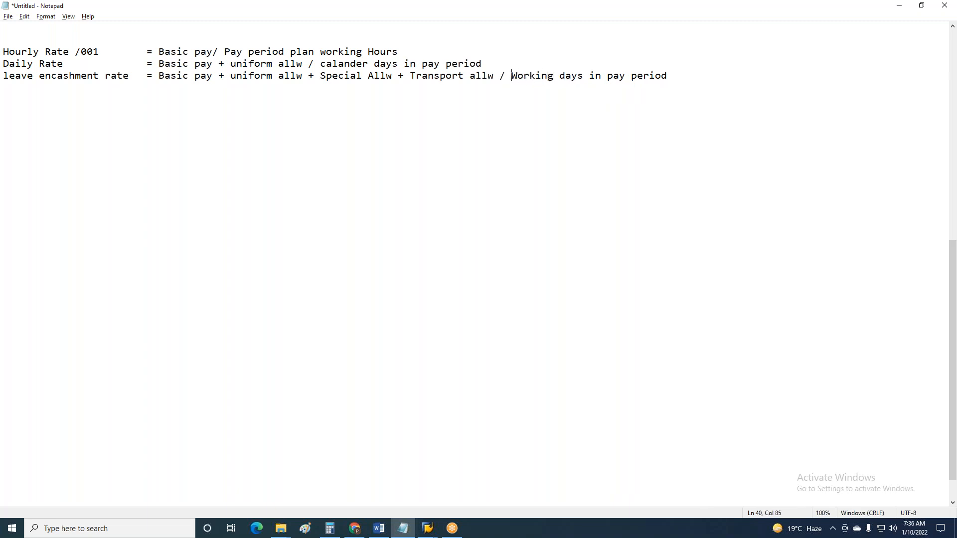
pyautogui.write('plan')
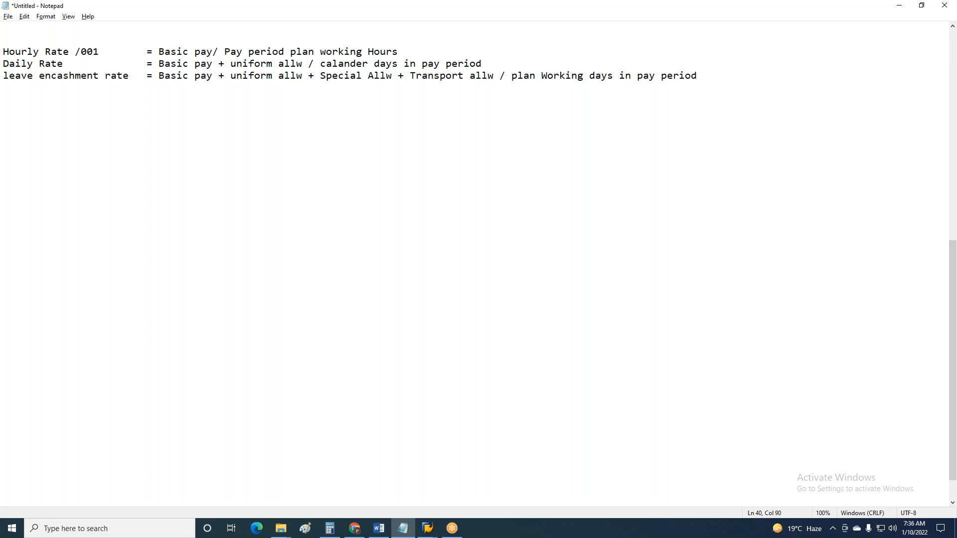
# Step: Add a "Holiday Bonus rate =" line holding a copy of the leave encashment formula without its label and extra equals sign
pyautogui.moveTo(703, 81); pyautogui.dragTo(5, 79)
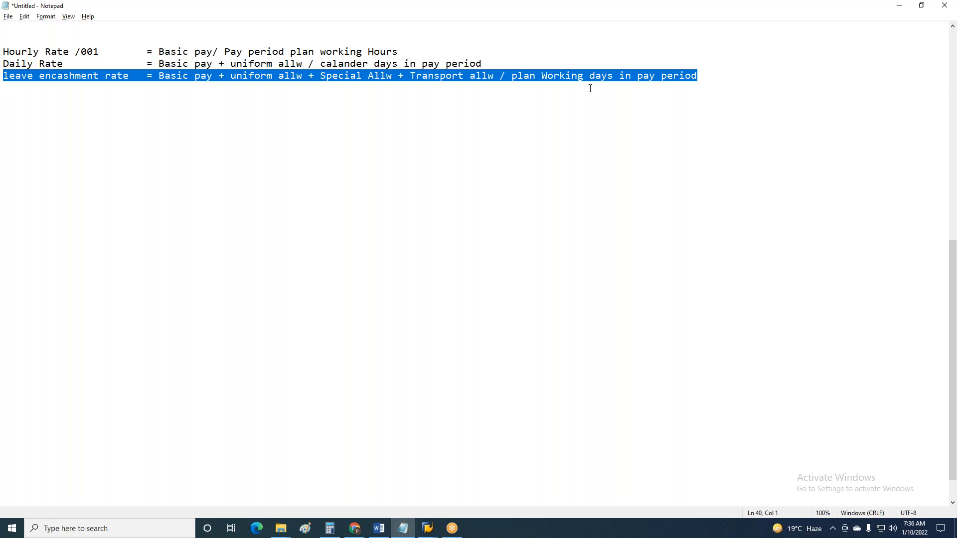
pyautogui.click(718, 77)
pyautogui.press('Return')
pyautogui.write('Holiday')
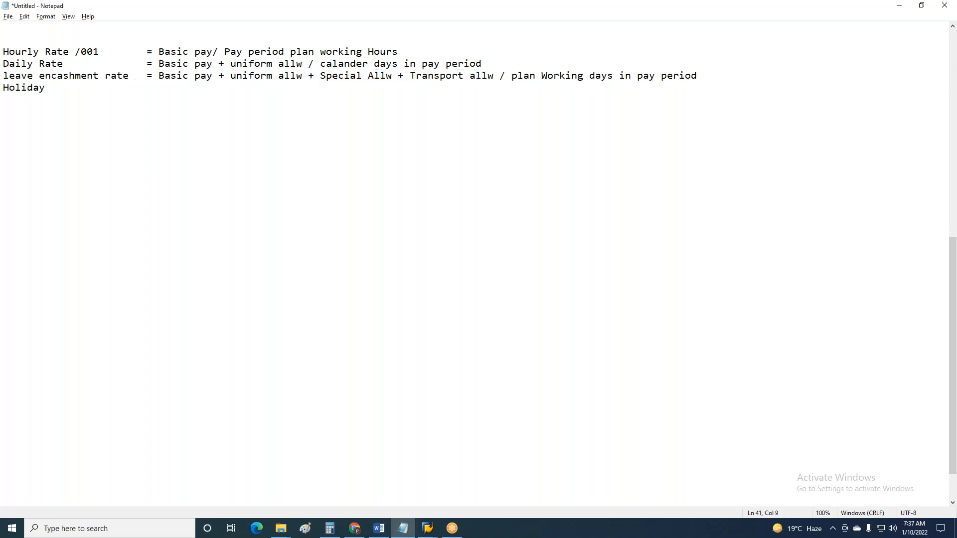
pyautogui.write(' Bonus rate      =')
pyautogui.hotkey('ctrl', 'v')
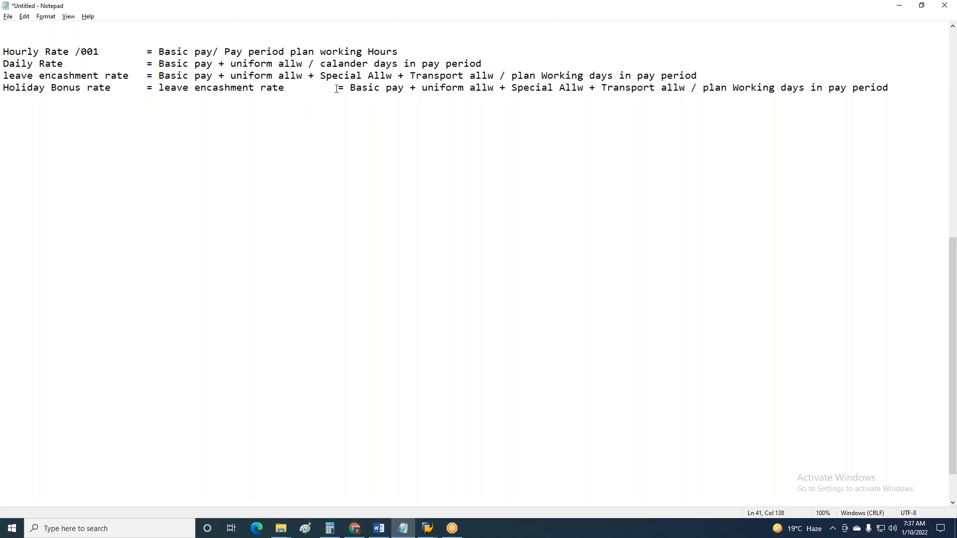
pyautogui.moveTo(339, 89); pyautogui.dragTo(159, 89)
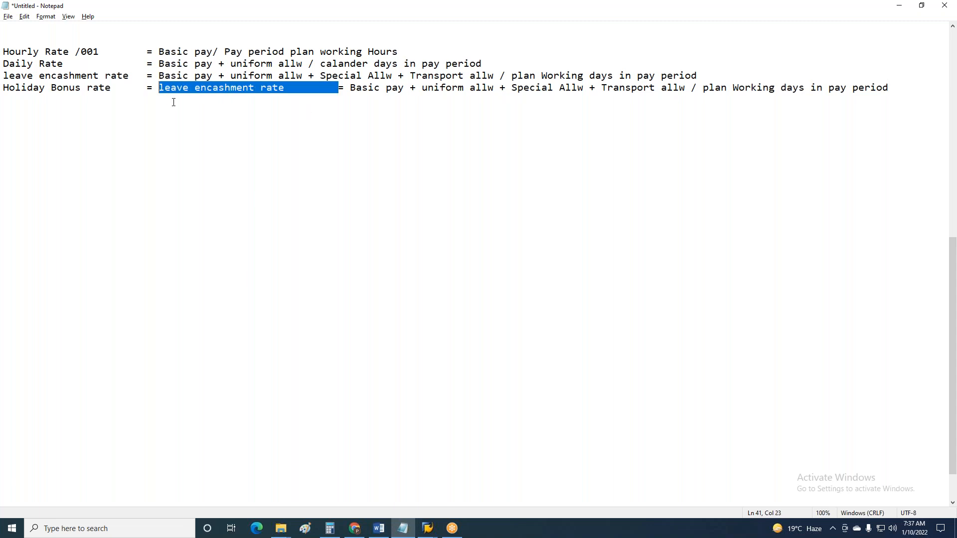
pyautogui.press('Delete')
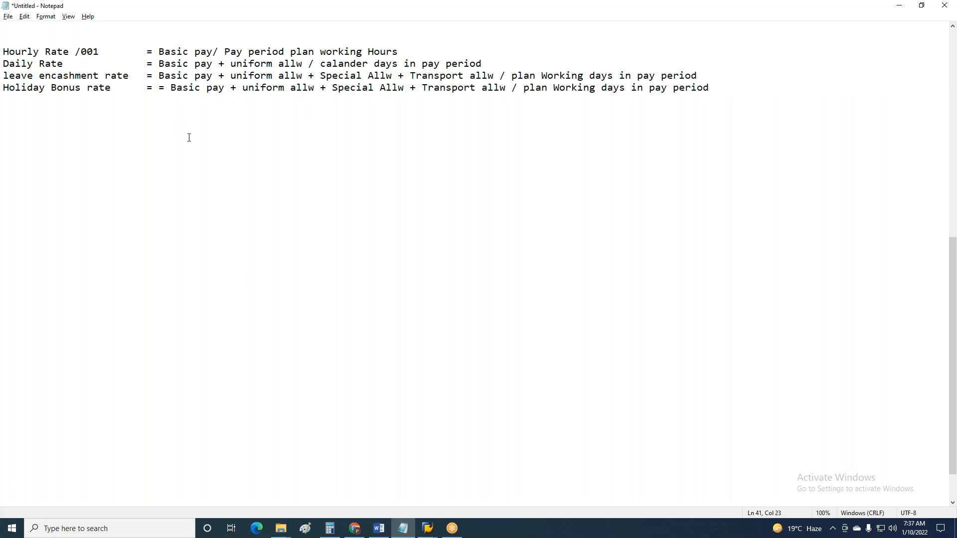
pyautogui.press('Delete')
pyautogui.press('Delete')
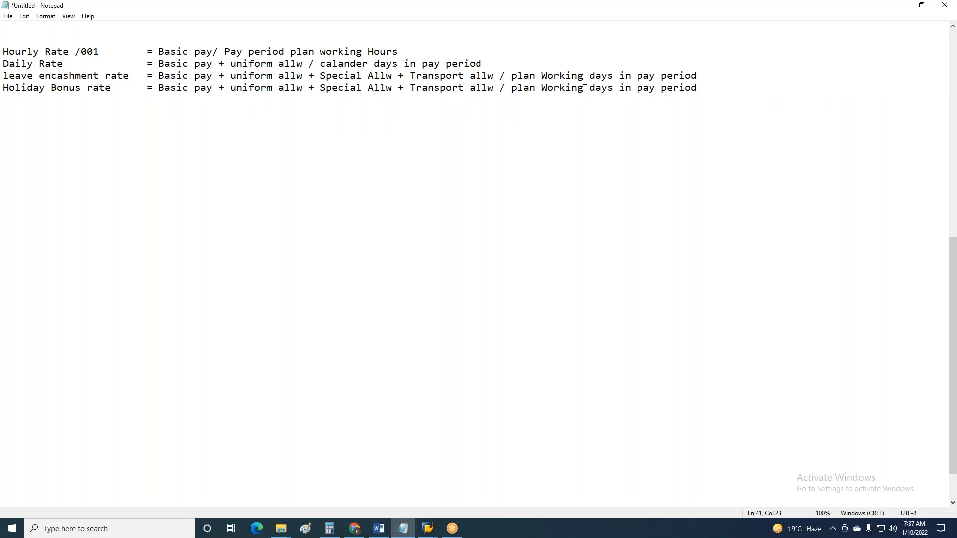
# Step: In the Holiday Bonus rate formula, replace "plan Working" with "avg. calander"
pyautogui.moveTo(582, 88); pyautogui.dragTo(512, 89)
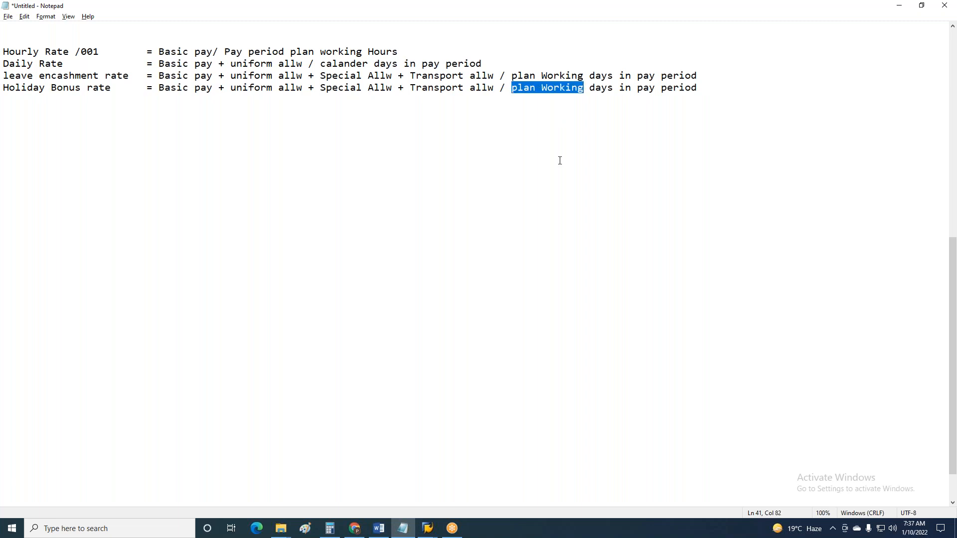
pyautogui.write('av')
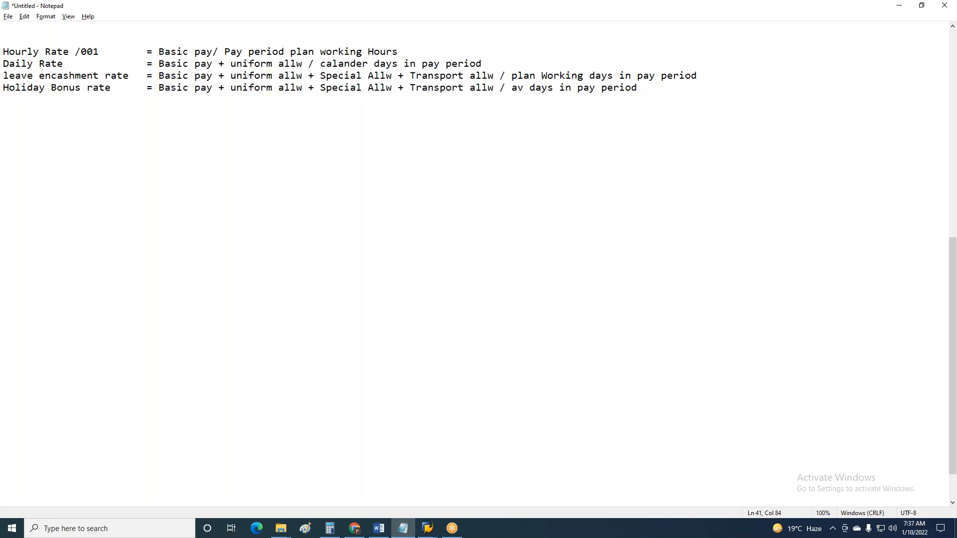
pyautogui.write('g')
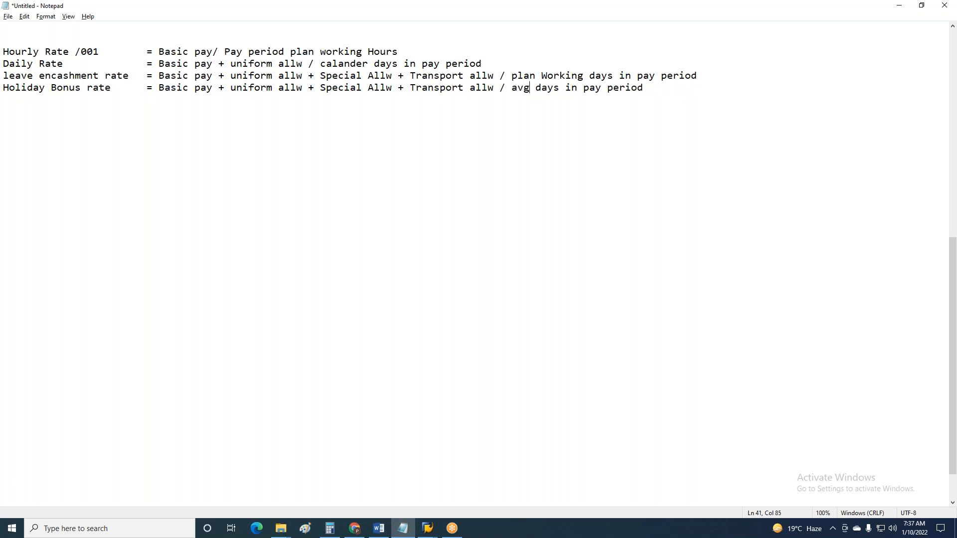
pyautogui.write('. cal')
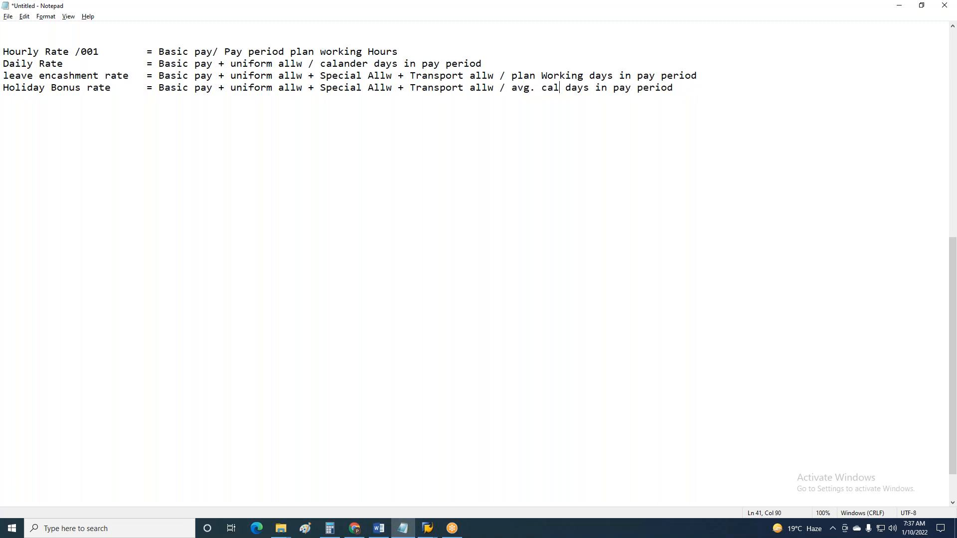
pyautogui.write('ander')
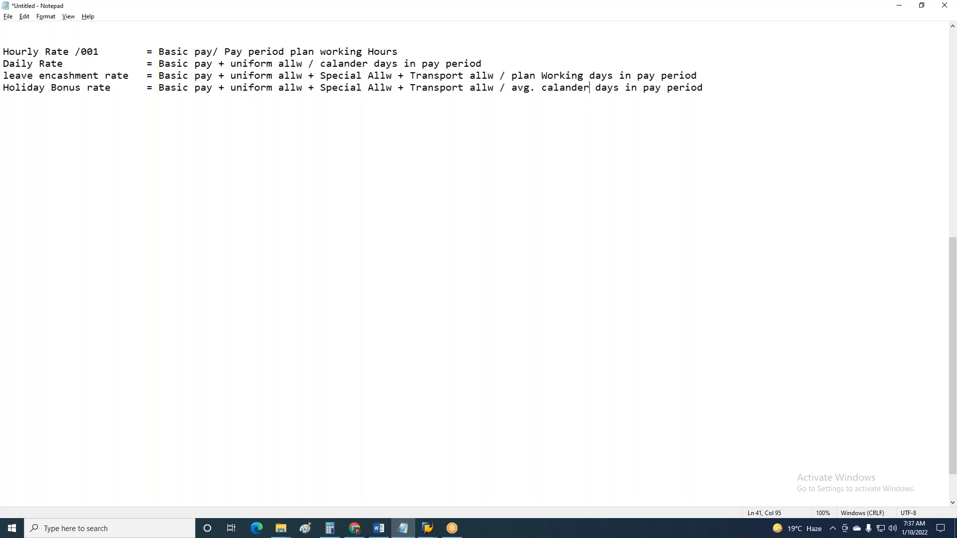
# Step: Enclose the whole Holiday Bonus rate formula in parentheses and append "* 10%" to it
pyautogui.click(718, 93)
pyautogui.click(160, 88)
pyautogui.write('(')
pyautogui.click(731, 90)
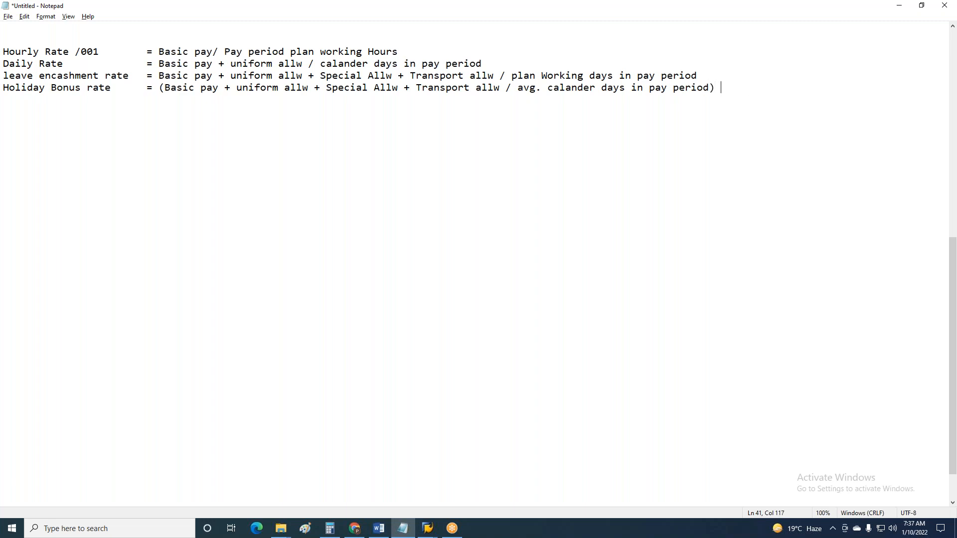
pyautogui.write(') * 10%')
# Step: Add a note line reading "/001 Hourly rate" beneath the rate formulas, leaving blank lines between
pyautogui.press('Return')
pyautogui.press('Return')
pyautogui.press('Return')
pyautogui.write('/0')
pyautogui.write('00')
pyautogui.write('1')
pyautogui.press('BackSpace')
pyautogui.press('BackSpace')
pyautogui.write('1\t ')
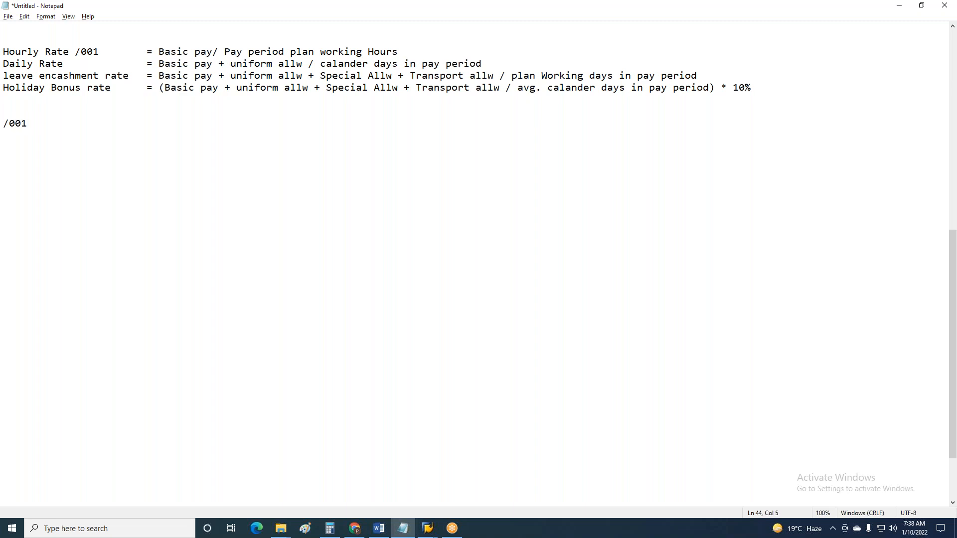
pyautogui.write('Hourly rate')
# Step: Add a note line reading "/002 - /099" below the /001 Hourly rate line
pyautogui.moveTo(768, 82); pyautogui.dragTo(4, 64)
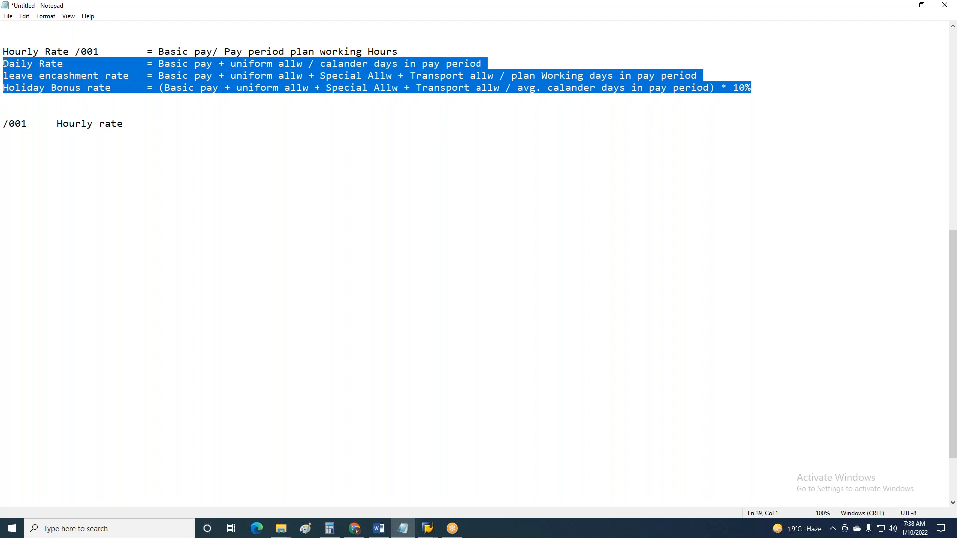
pyautogui.click(145, 130)
pyautogui.press('Return')
pyautogui.write('/0')
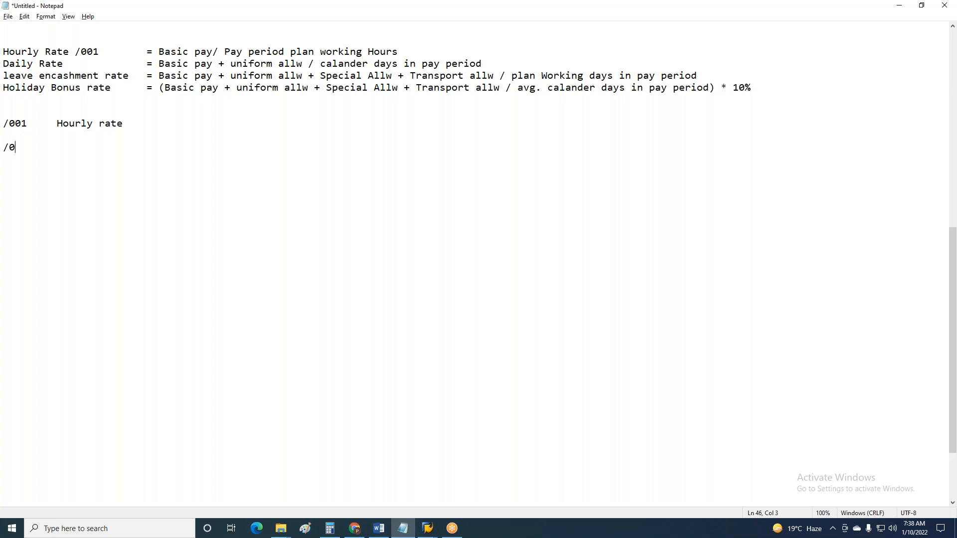
pyautogui.write('02')
pyautogui.write(' =-')
pyautogui.press('BackSpace')
pyautogui.press('BackSpace')
pyautogui.write('- /099')
pyautogui.moveTo(27, 147); pyautogui.dragTo(5, 118)
pyautogui.moveTo(29, 153); pyautogui.dragTo(4, 148)
# Step: Add a note line reading "Pu30 /002 -> /005" a few lines below the /002 - /099 range
pyautogui.click(91, 147)
pyautogui.press('Return')
pyautogui.press('Return')
pyautogui.press('Return')
pyautogui.write('Pur')
pyautogui.press('BackSpace')
pyautogui.write('3-')
pyautogui.press('BackSpace')
pyautogui.write('0 000')
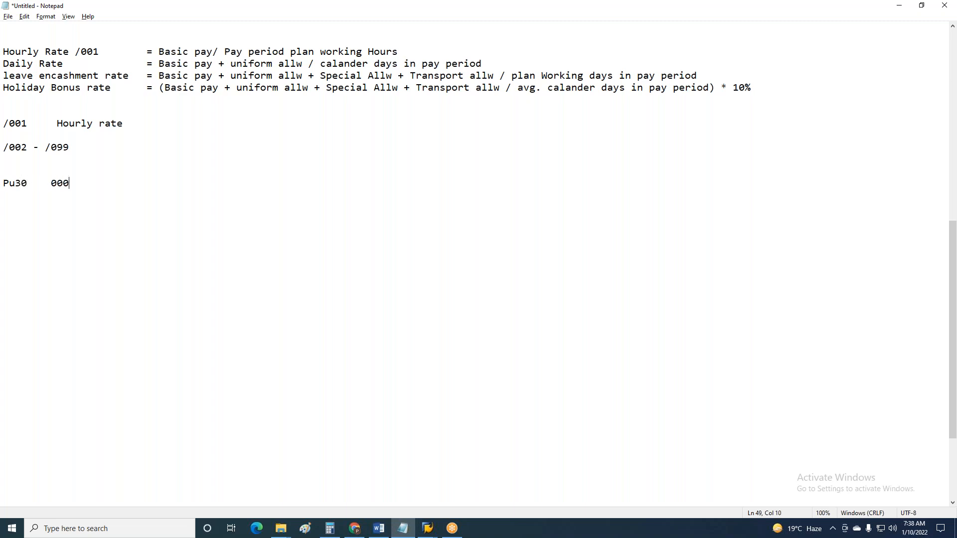
pyautogui.press('BackSpace')
pyautogui.press('BackSpace')
pyautogui.press('BackSpace')
pyautogui.press('BackSpace')
pyautogui.write('/002 -')
pyautogui.write(' /005')
pyautogui.moveTo(21, 183); pyautogui.dragTo(105, 183)
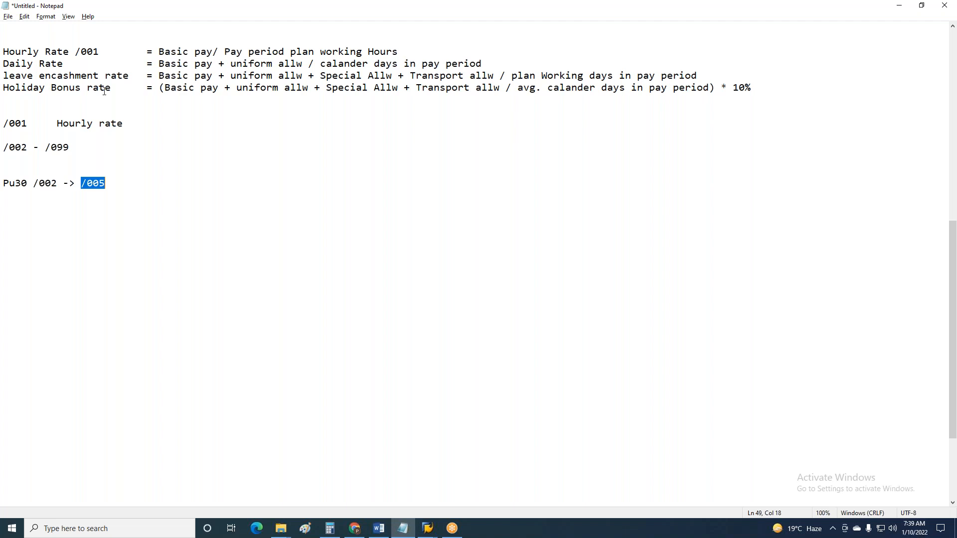
pyautogui.moveTo(57, 182); pyautogui.dragTo(113, 183)
# Step: Label the Daily Rate line /002, the leave encashment rate /003 and the Holiday Bonus rate /004, keeping the equals signs spaced apart
pyautogui.click(78, 60)
pyautogui.write('/002')
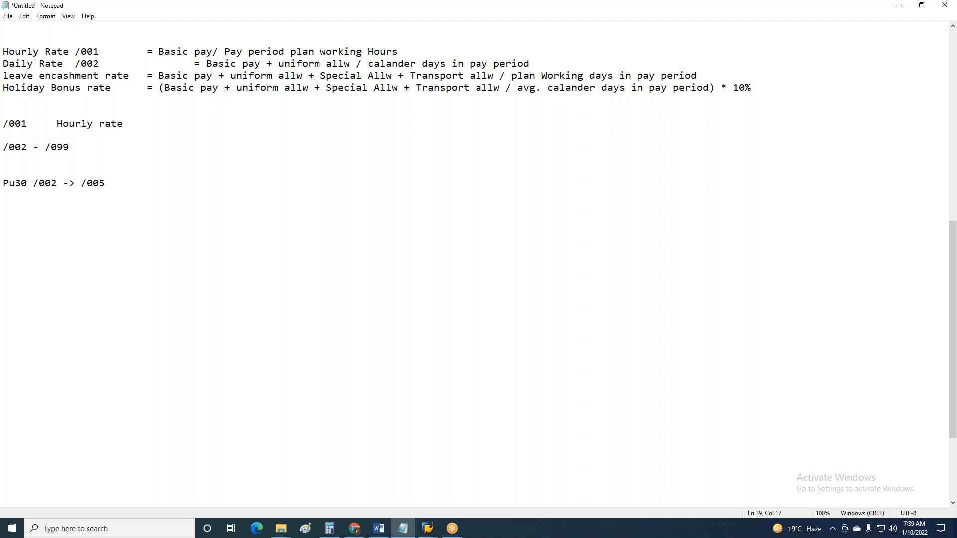
pyautogui.press('Delete')
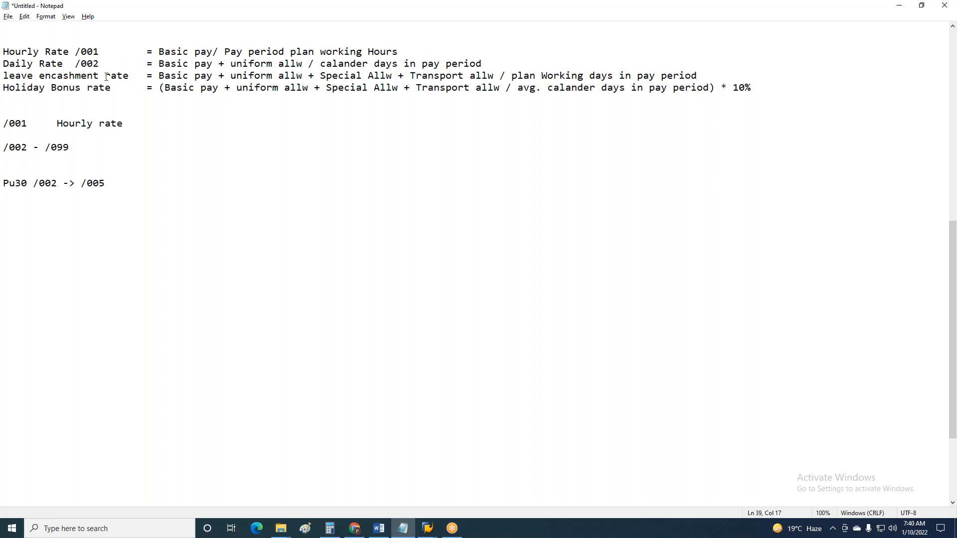
pyautogui.click(127, 76)
pyautogui.write('/')
pyautogui.press('BackSpace')
pyautogui.write('/003   ')
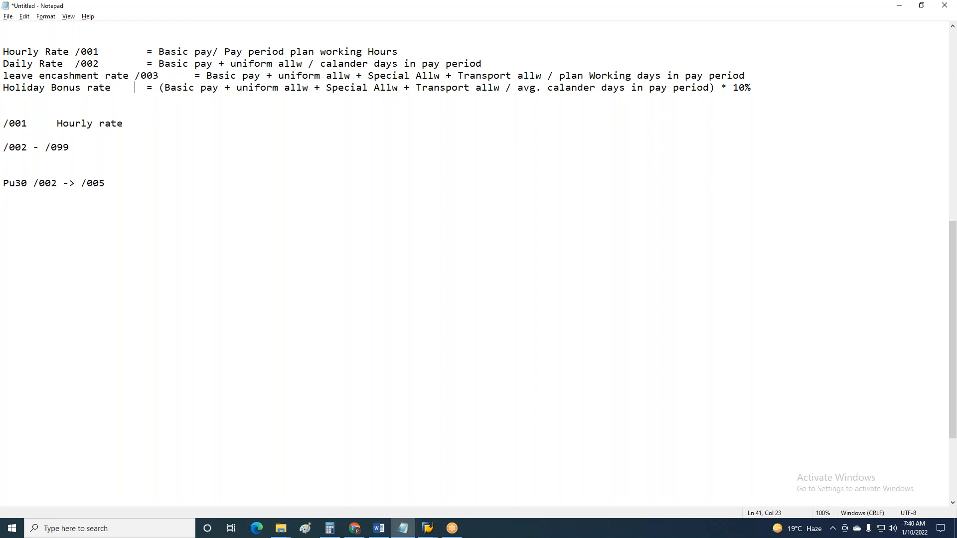
pyautogui.write('/004')
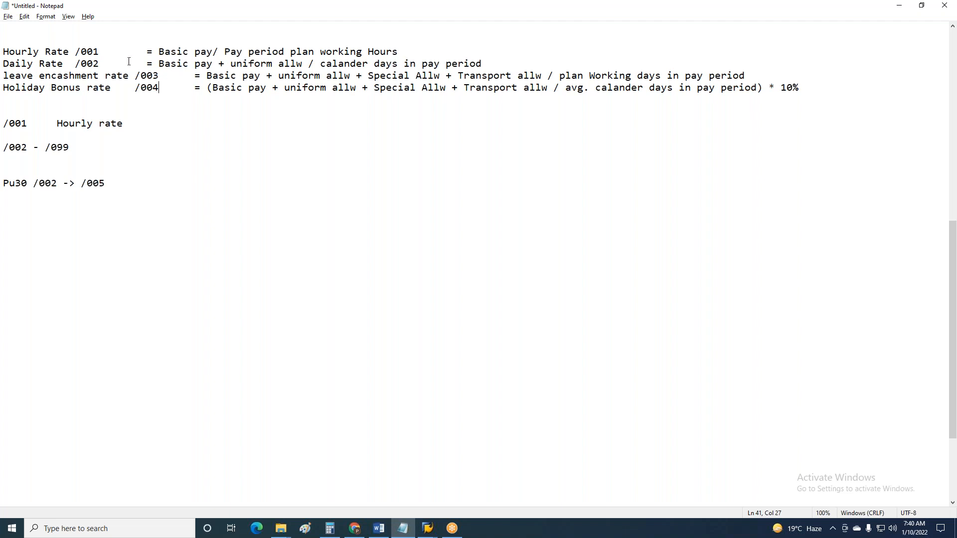
# Step: Delete the three note lines on /001, /002 - /099 and Pu30 below the rate formulas
pyautogui.moveTo(124, 186); pyautogui.dragTo(22, 118)
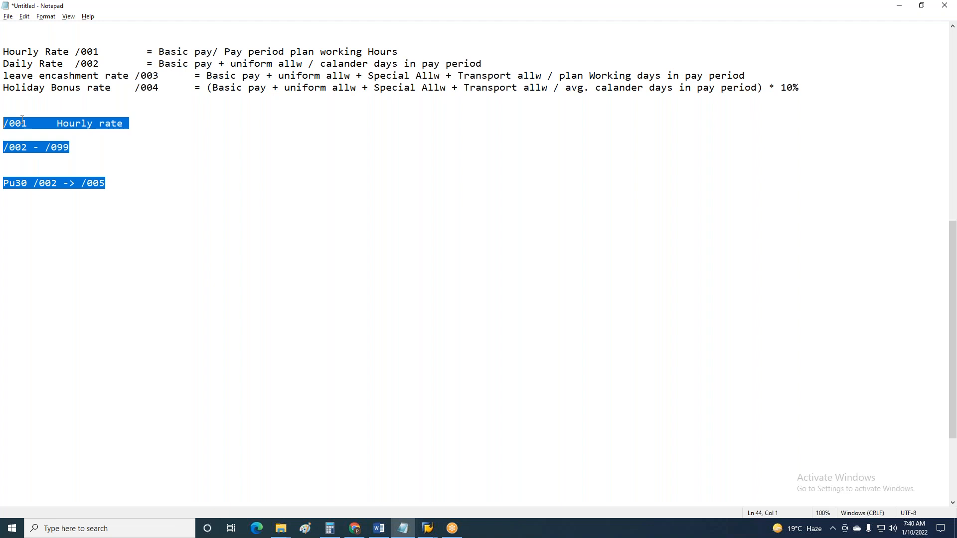
pyautogui.press('Delete')
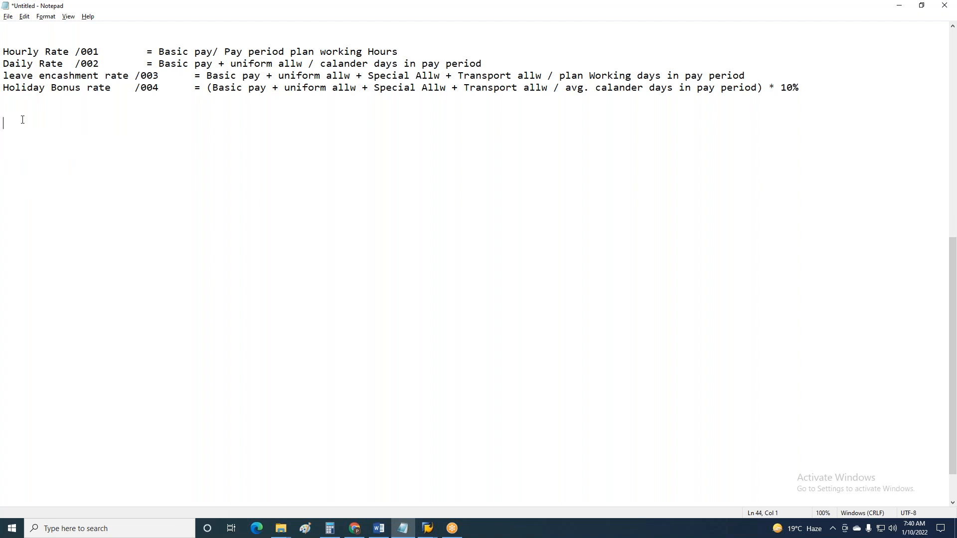
# Step: After the Hourly Rate formula, start a parenthesised parameter note with "(SDIVI"
pyautogui.click(434, 51)
pyautogui.write('(')
pyautogui.moveTo(225, 52); pyautogui.dragTo(401, 52)
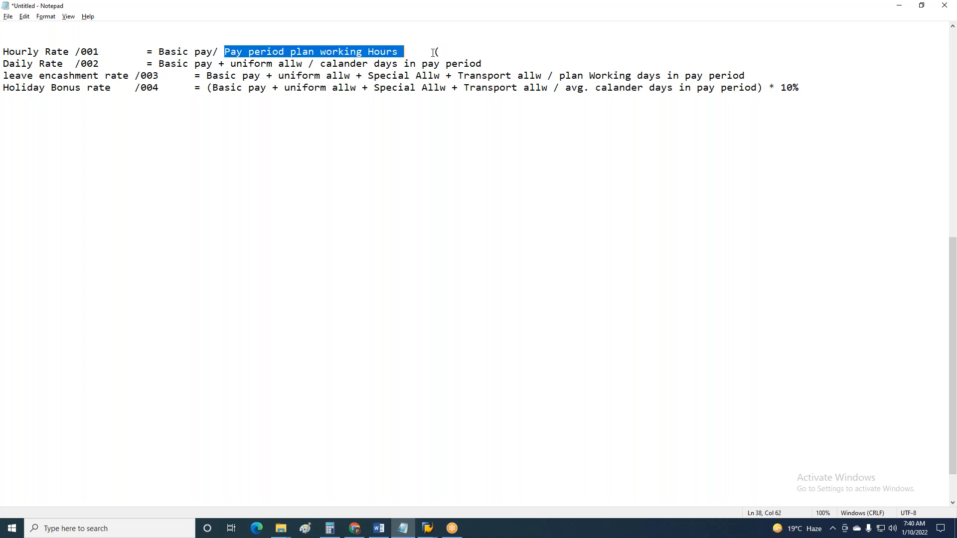
pyautogui.click(465, 50)
pyautogui.write('DIVI')
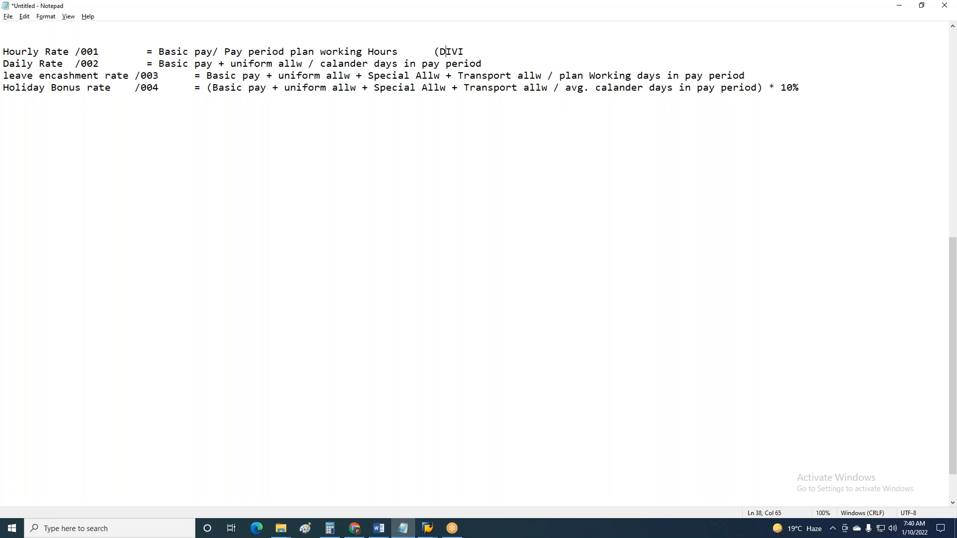
pyautogui.write('S')
# Step: Add SDIVP as the second parameter after SDIVI on the Hourly Rate line and close the parenthesis
pyautogui.press('Right')
pyautogui.press('Right')
pyautogui.write(', SI')
pyautogui.press('BackSpace')
pyautogui.write('DIVP')
pyautogui.moveTo(470, 52); pyautogui.dragTo(440, 51)
pyautogui.moveTo(482, 52); pyautogui.dragTo(521, 51)
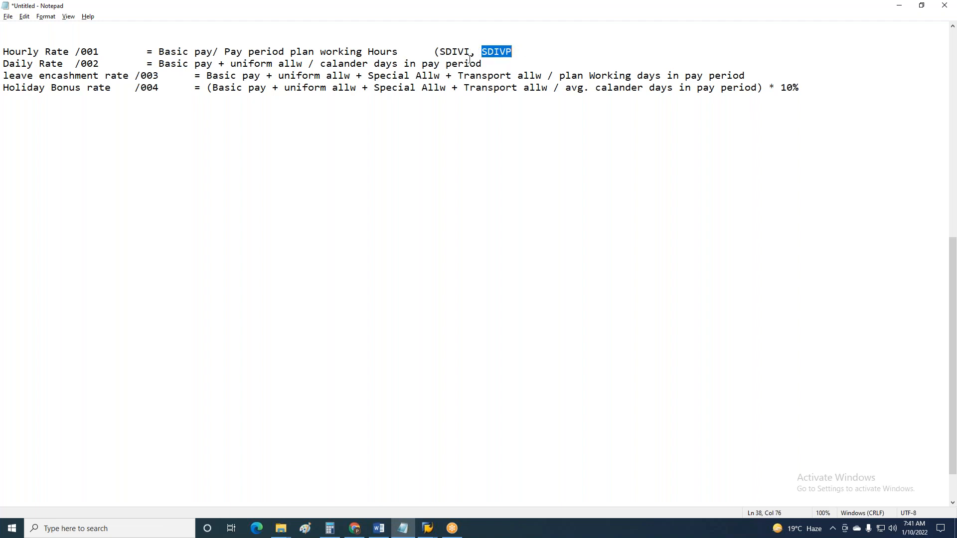
pyautogui.moveTo(470, 52); pyautogui.dragTo(442, 52)
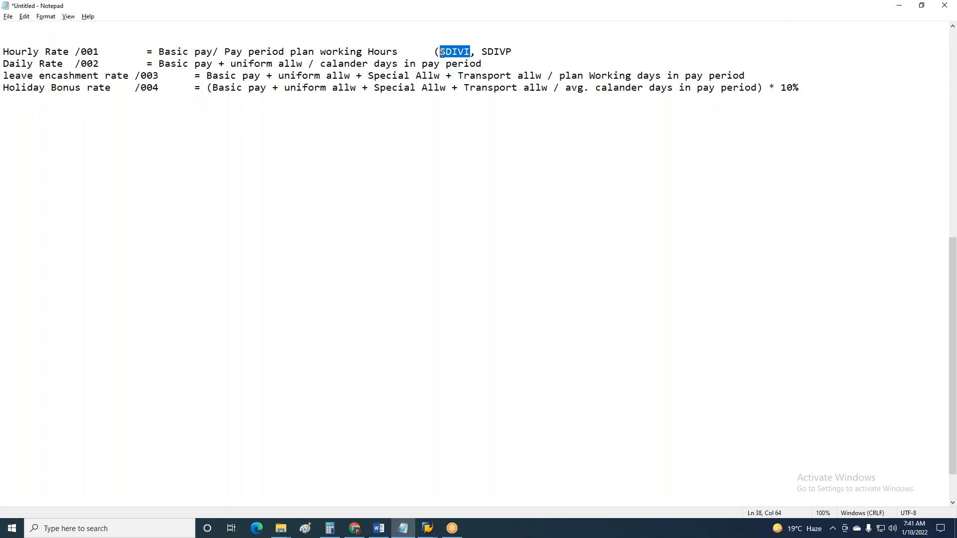
pyautogui.moveTo(482, 52); pyautogui.dragTo(514, 49)
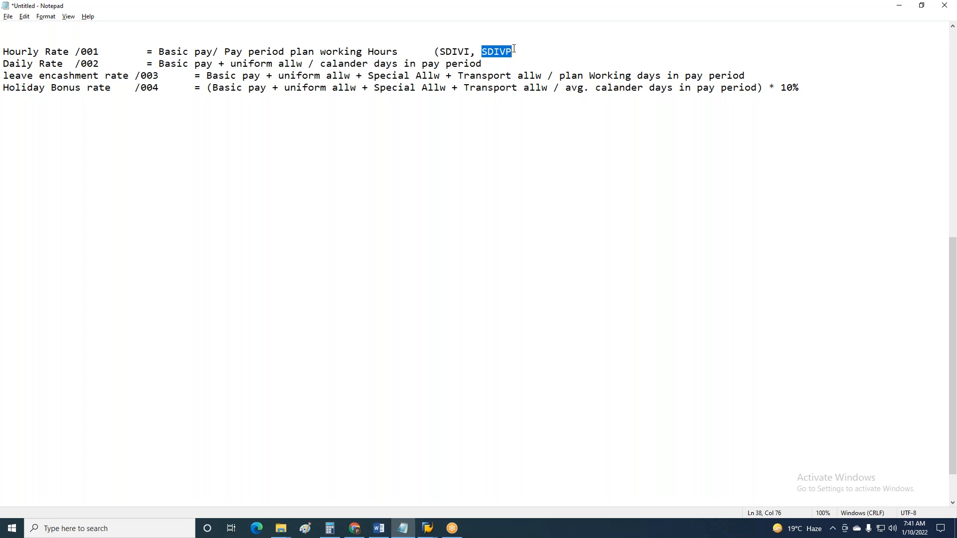
pyautogui.click(514, 49)
pyautogui.write(')')
# Step: Append the parameter KDIVI to the Daily Rate line and ADIVI to the leave encashment rate line
pyautogui.moveTo(320, 63); pyautogui.dragTo(519, 64)
pyautogui.click(519, 64)
pyautogui.write('KDIVI')
pyautogui.click(776, 79)
pyautogui.click(643, 338)
pyautogui.click(772, 77)
pyautogui.write('ADIVI')
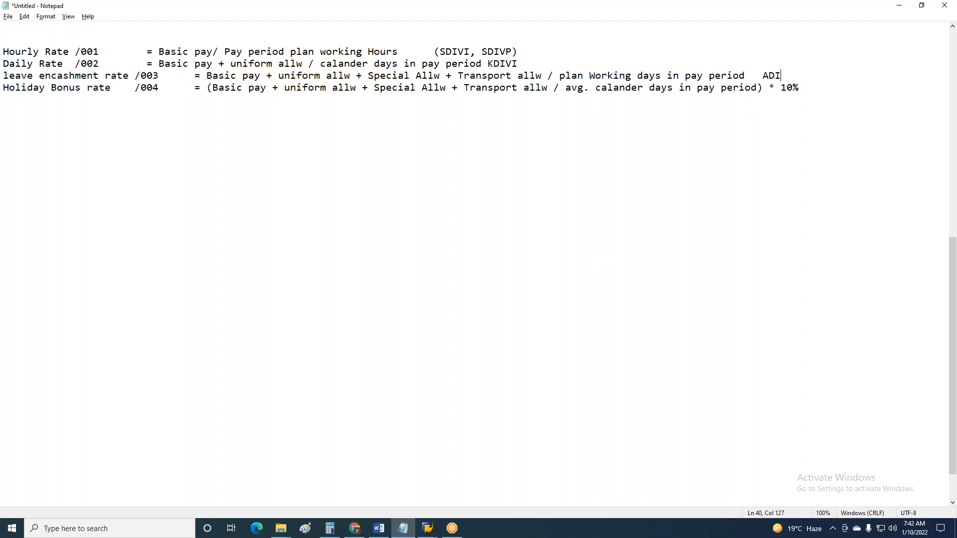
# Step: Append the parameter KDIVP in capitals to the end of the Holiday Bonus rate line
pyautogui.click(829, 93)
pyautogui.write('kdi')
pyautogui.press('BackSpace')
pyautogui.press('BackSpace')
pyautogui.press('BackSpace')
pyautogui.press('capslock')
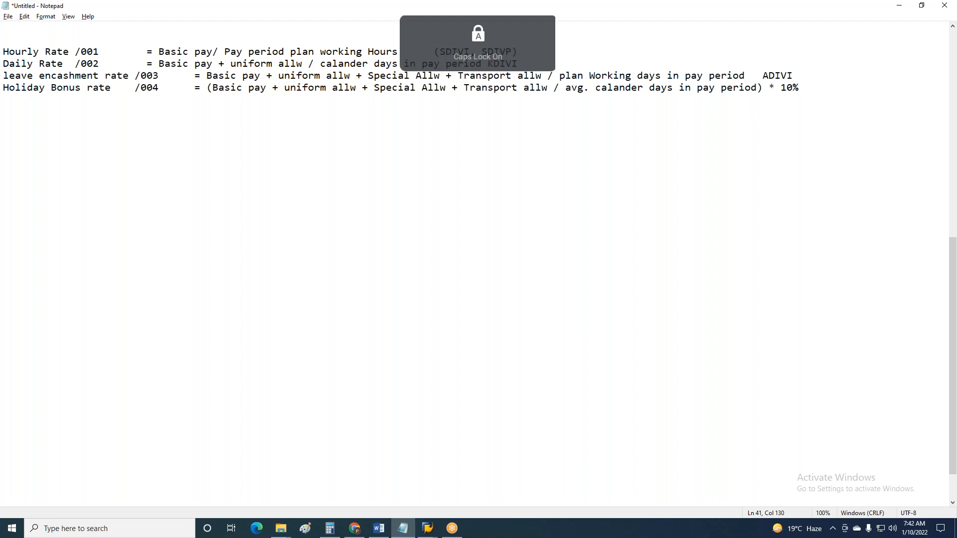
pyautogui.write('KDIVO')
pyautogui.press('BackSpace')
pyautogui.write('P')
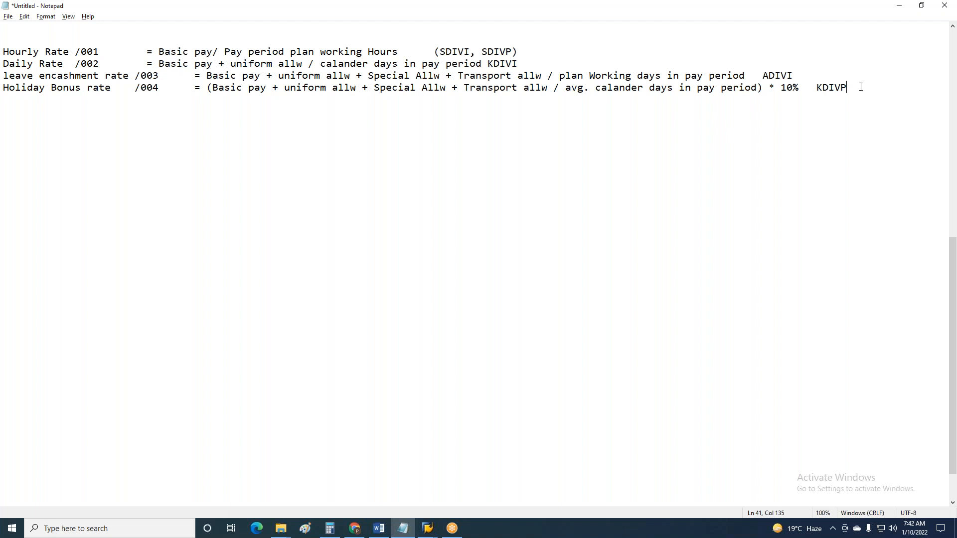
# Step: Below the formulas, after some blank lines, add the line "Addition of primary wagetypes into Technical Wagetypes"
pyautogui.press('Return')
pyautogui.press('Return')
pyautogui.press('Return')
pyautogui.press('Return')
pyautogui.write('ADI')
pyautogui.press('BackSpace')
pyautogui.press('BackSpace')
pyautogui.press('capslock')
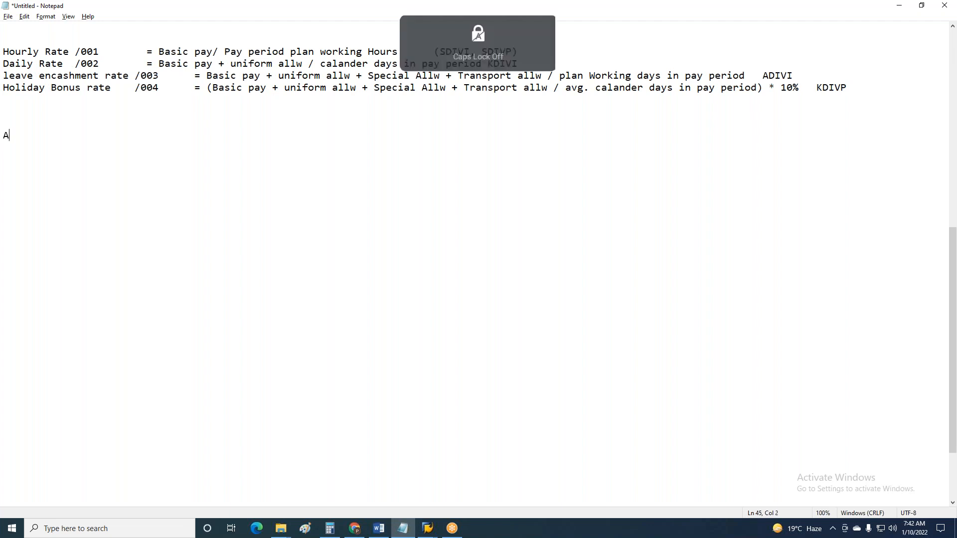
pyautogui.write('dd')
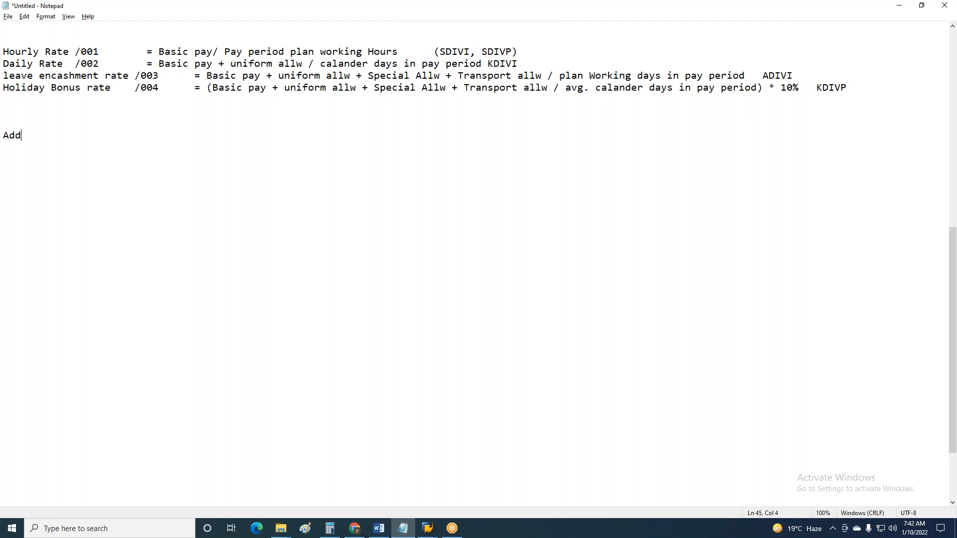
pyautogui.write('ition of primary wagetypes into ')
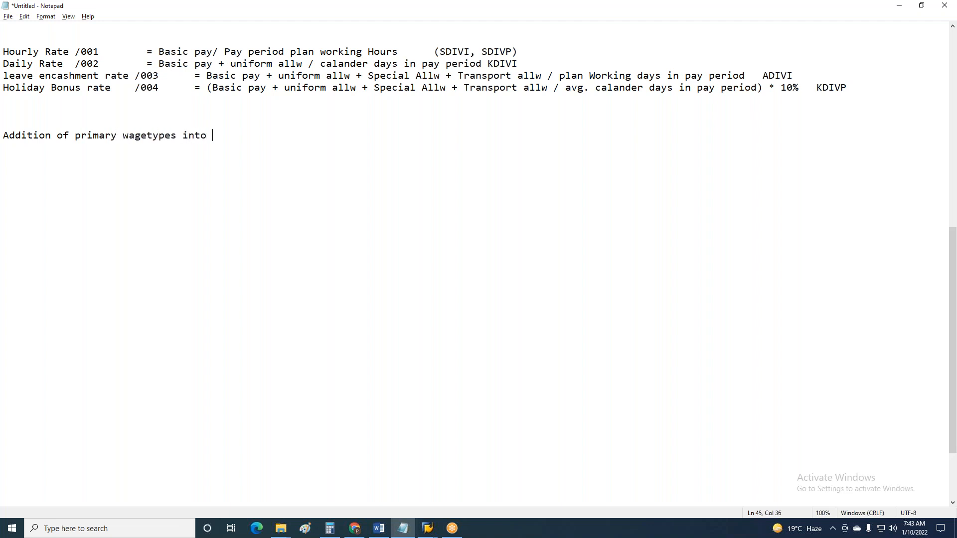
pyautogui.write('Technical W')
pyautogui.write('agetypes')
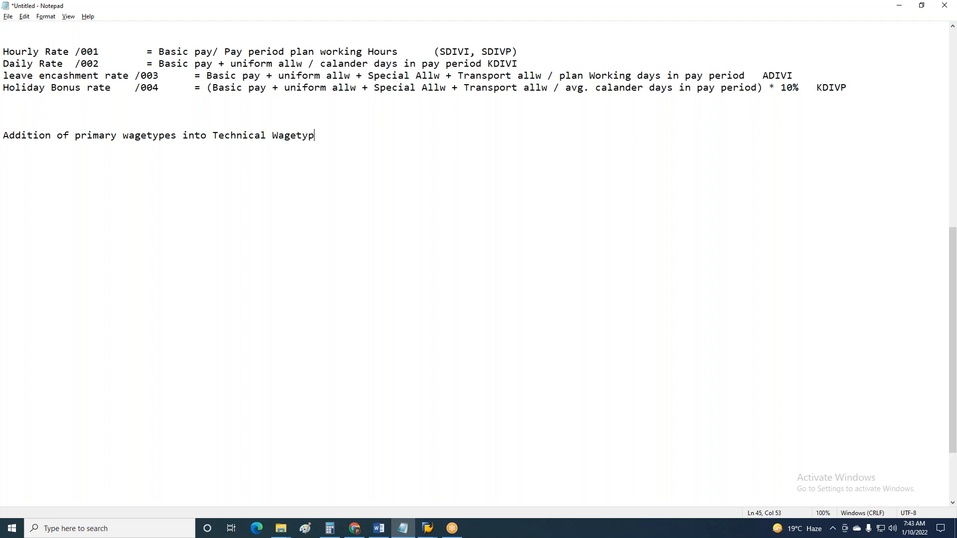
# Step: Add the line "Division of Amounts in Tech Wagetypes by paramters" under the addition note
pyautogui.press('Return')
pyautogui.write('Division of Amoi')
pyautogui.press('BackSpace')
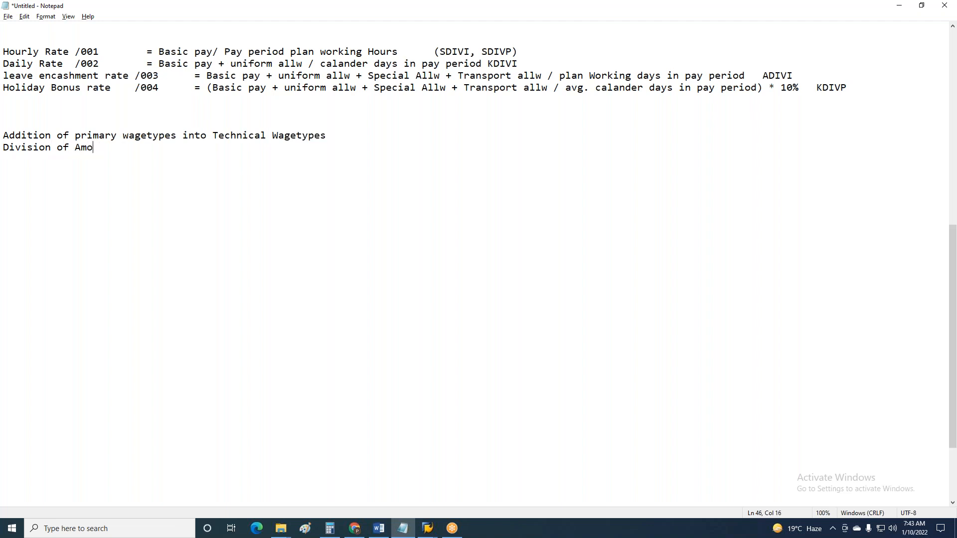
pyautogui.write('unts in Tech Wagetypes ')
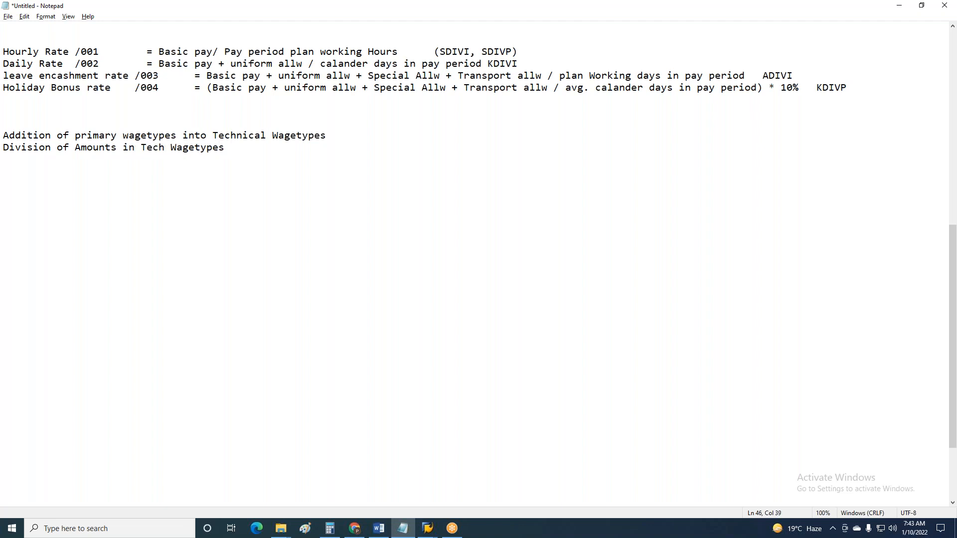
pyautogui.write('by p')
pyautogui.press('BackSpace')
pyautogui.write('paramters')
pyautogui.moveTo(332, 137); pyautogui.dragTo(135, 136)
pyautogui.click(4, 147)
pyautogui.moveTo(309, 147); pyautogui.dragTo(4, 125)
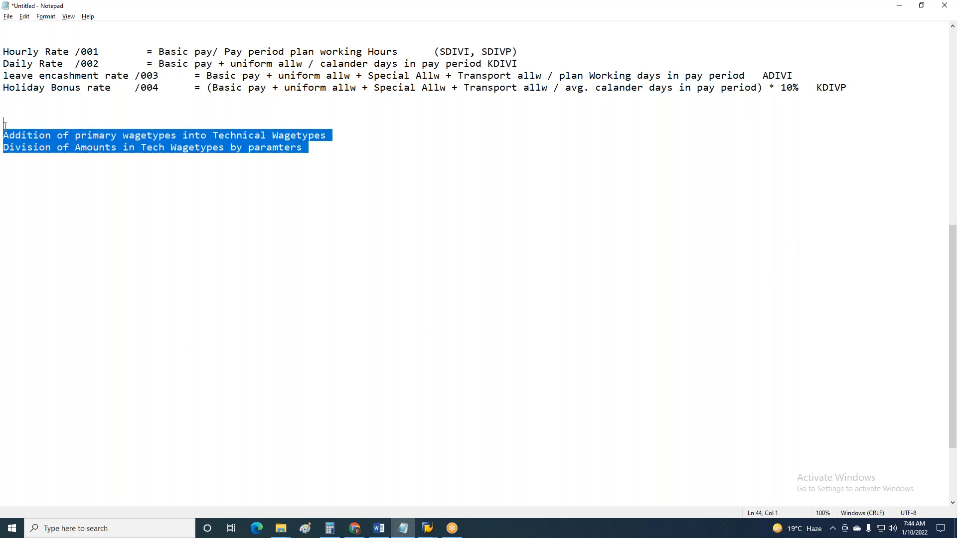
# Step: Switch to SAP's Display Log Tree and examine the PIT U010 P01 valuation bases addition entry alongside the notes
pyautogui.click(427, 529)
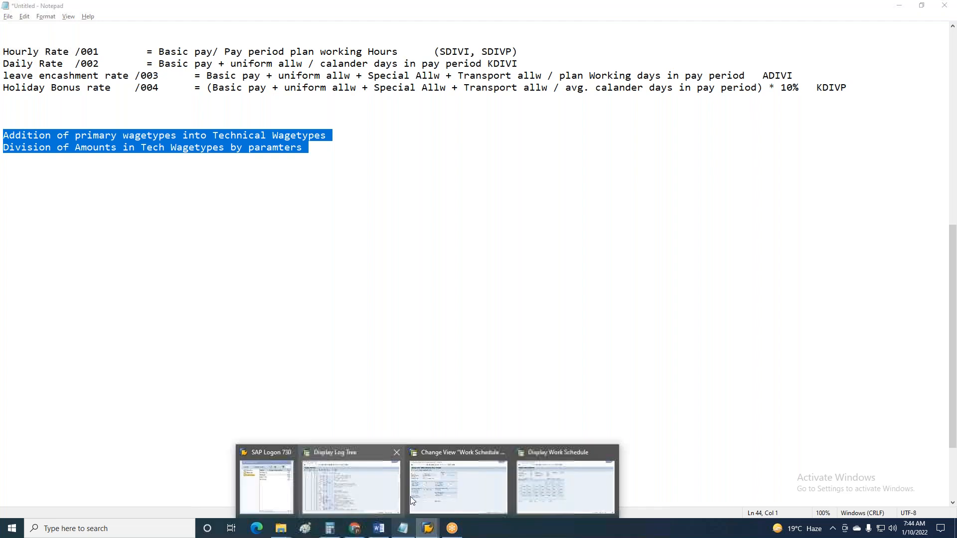
pyautogui.click(372, 488)
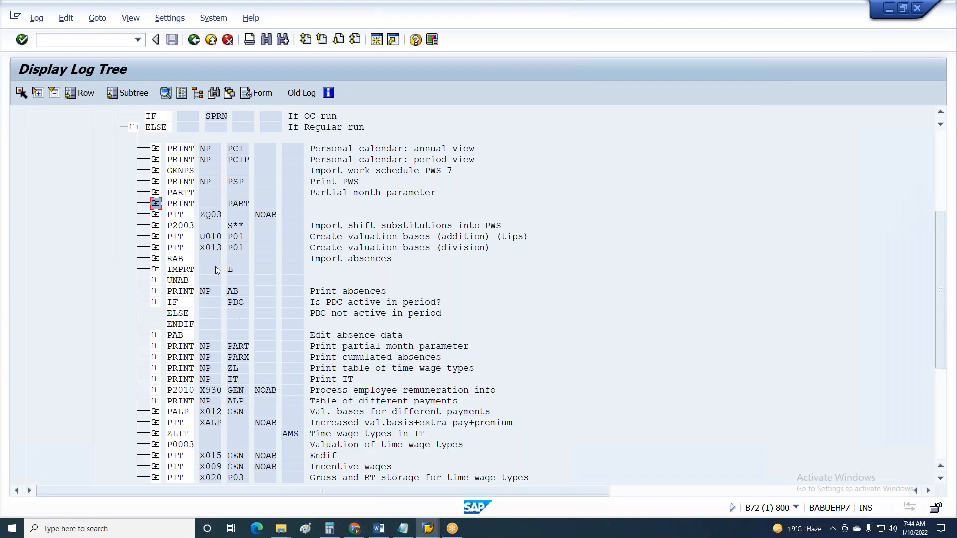
pyautogui.click(215, 238)
pyautogui.click(237, 238)
pyautogui.click(220, 239)
pyautogui.click(237, 238)
pyautogui.hotkey('alt', 'Tab')
pyautogui.moveTo(427, 528)
pyautogui.click(346, 489)
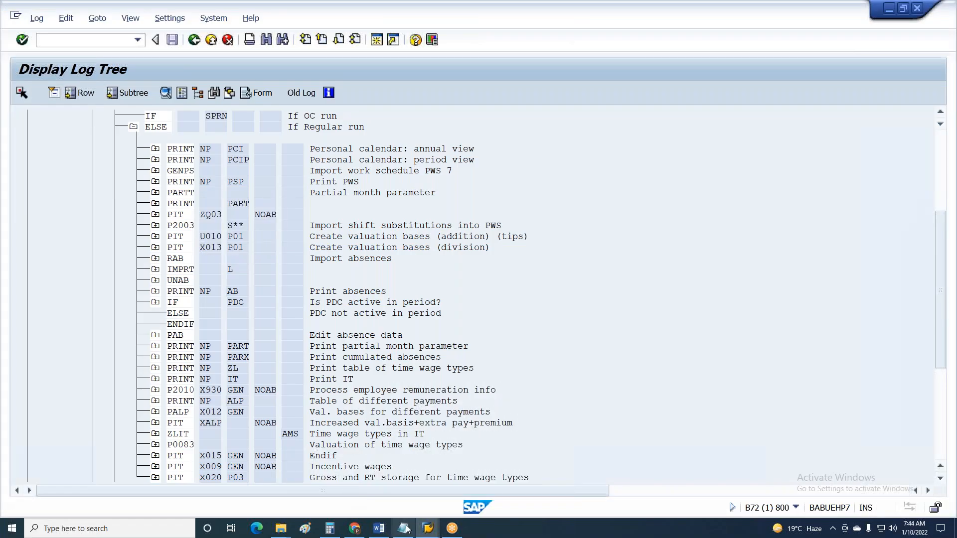
# Step: Switch to the Work Schedule Rule session, leave it, and open schema Z300's source text for editing through transaction PE01
pyautogui.moveTo(427, 529)
pyautogui.click(480, 486)
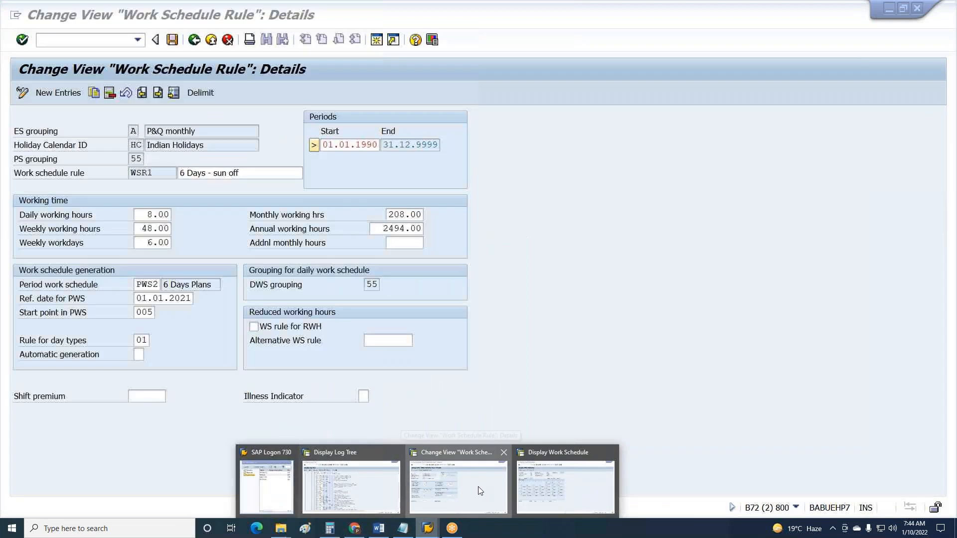
pyautogui.press('F3')
pyautogui.press('F3')
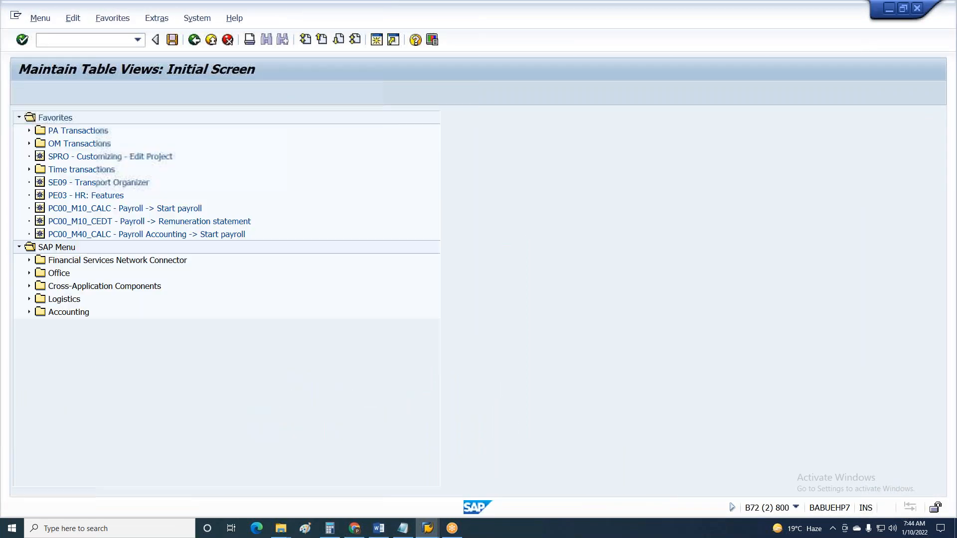
pyautogui.write('pe01')
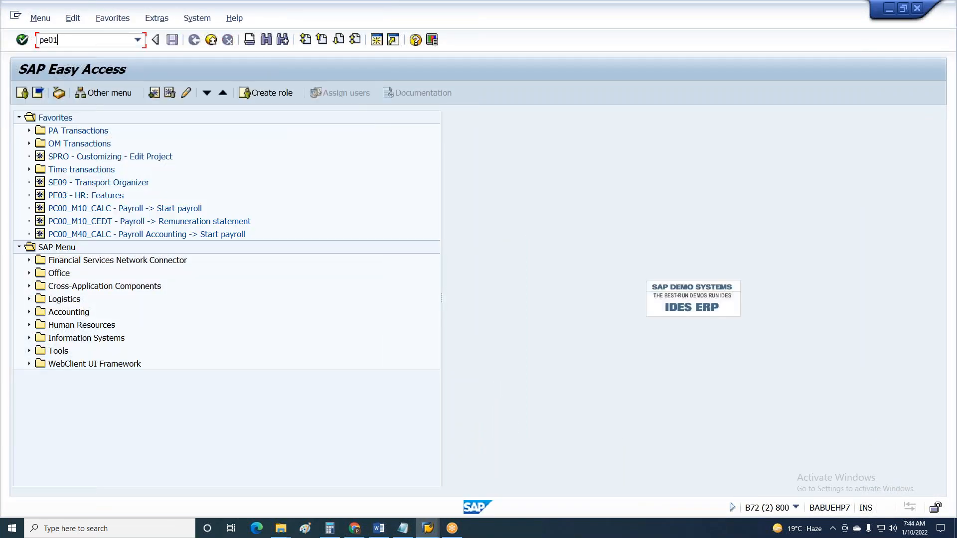
pyautogui.press('Return')
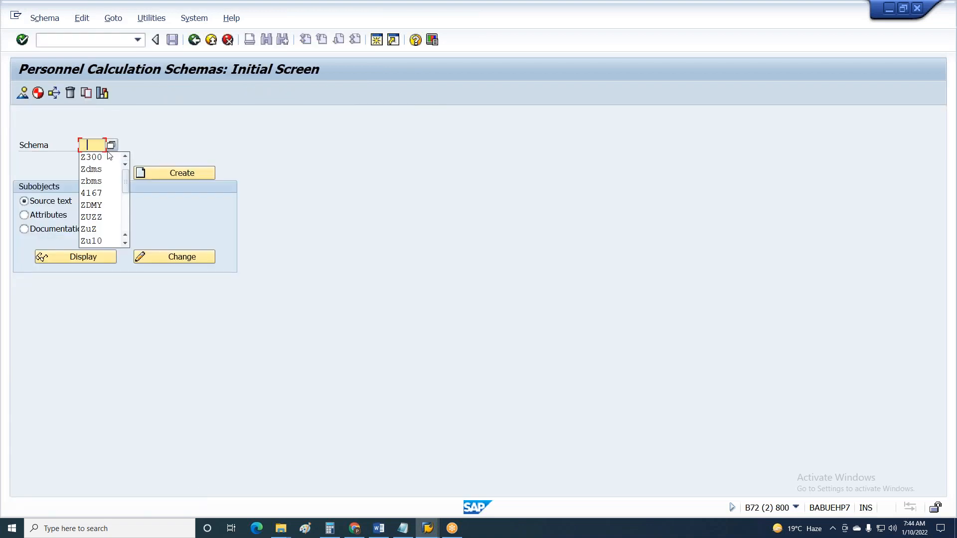
pyautogui.click(107, 157)
pyautogui.click(196, 256)
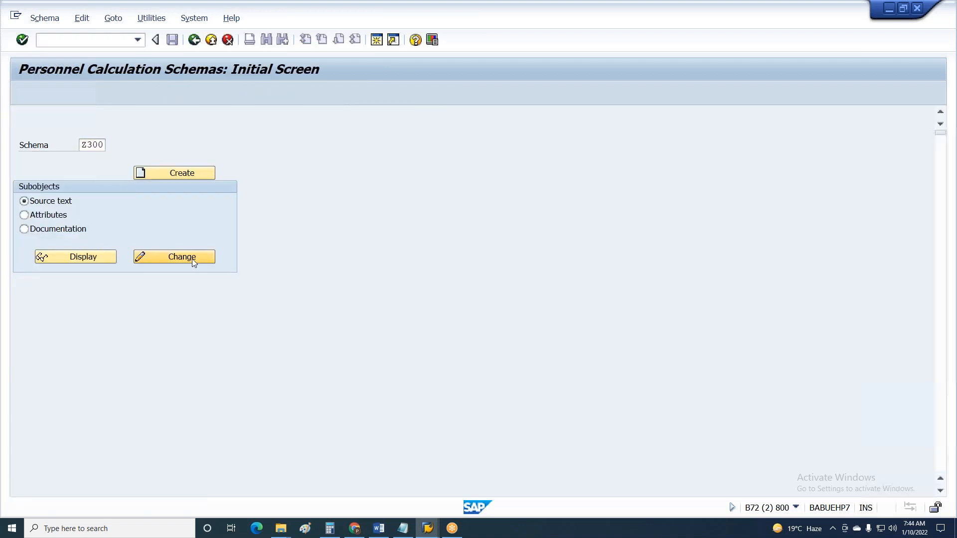
# Step: In subschema Z3T0, comment out the PIT U010 and PIT X013 valuation-base lines with asterisks and save the schema
pyautogui.doubleClick(102, 325)
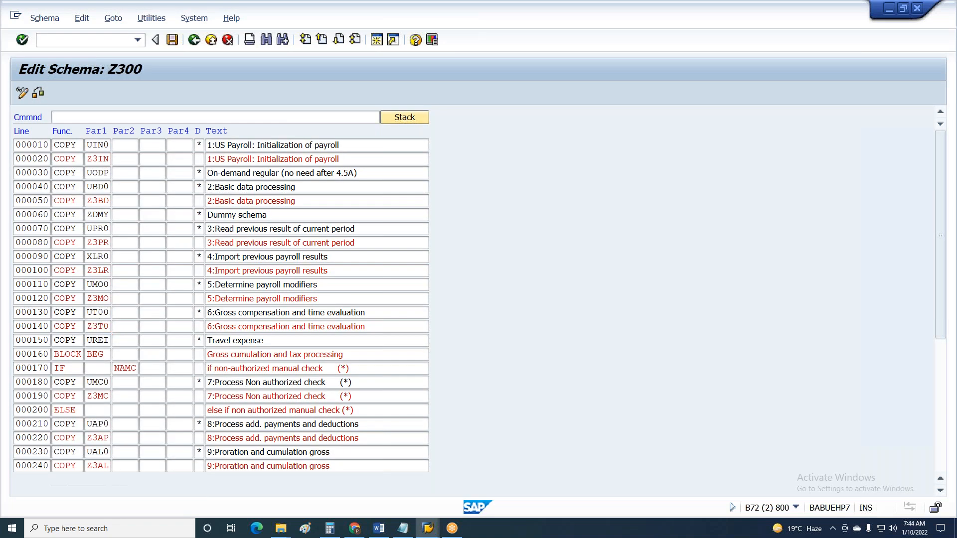
pyautogui.click(198, 341)
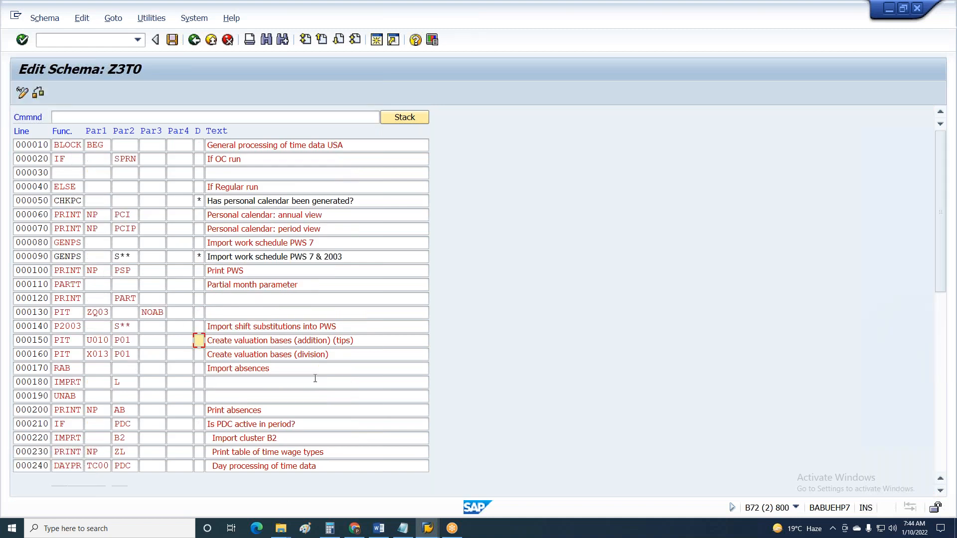
pyautogui.write('**')
pyautogui.hotkey('ctrl', 's')
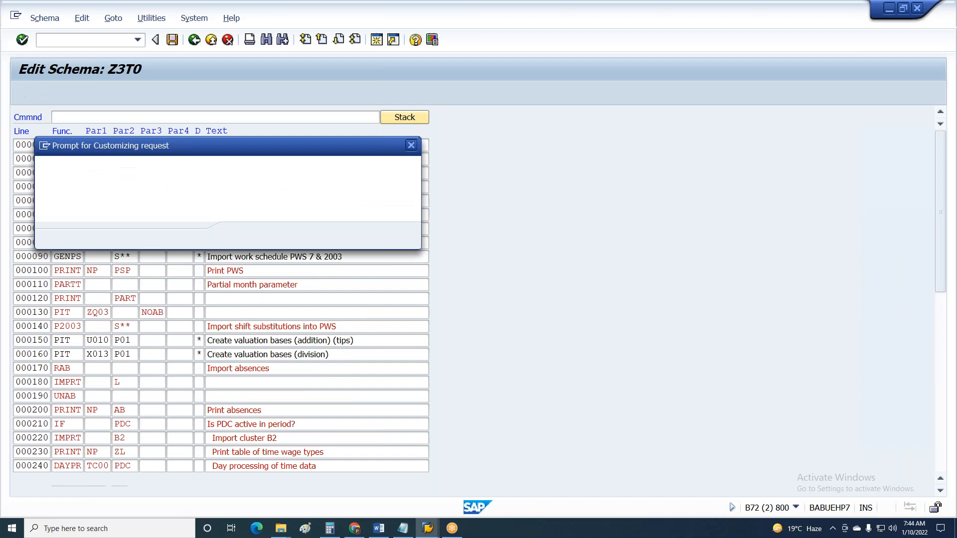
pyautogui.press('Return')
pyautogui.moveTo(208, 341); pyautogui.dragTo(296, 341)
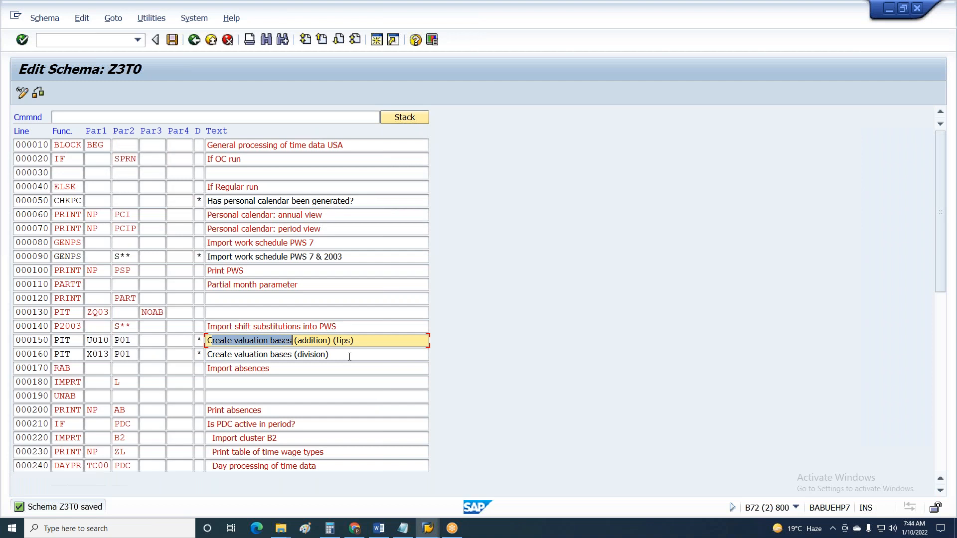
pyautogui.hotkey('ctrl', 's')
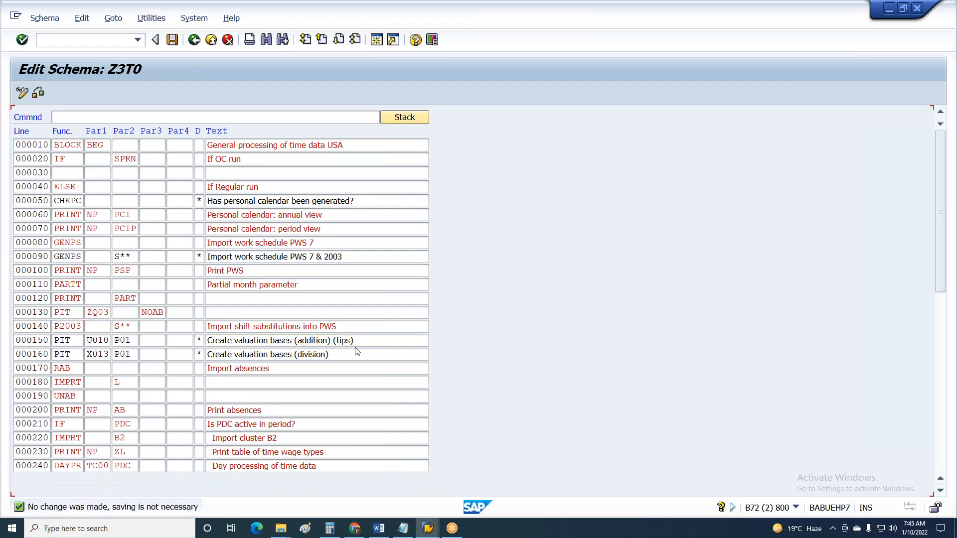
# Step: Switch to the Display Work Schedule session, leave it, and open the personnel calculation rules transaction PE02
pyautogui.hotkey('alt', 'Tab')
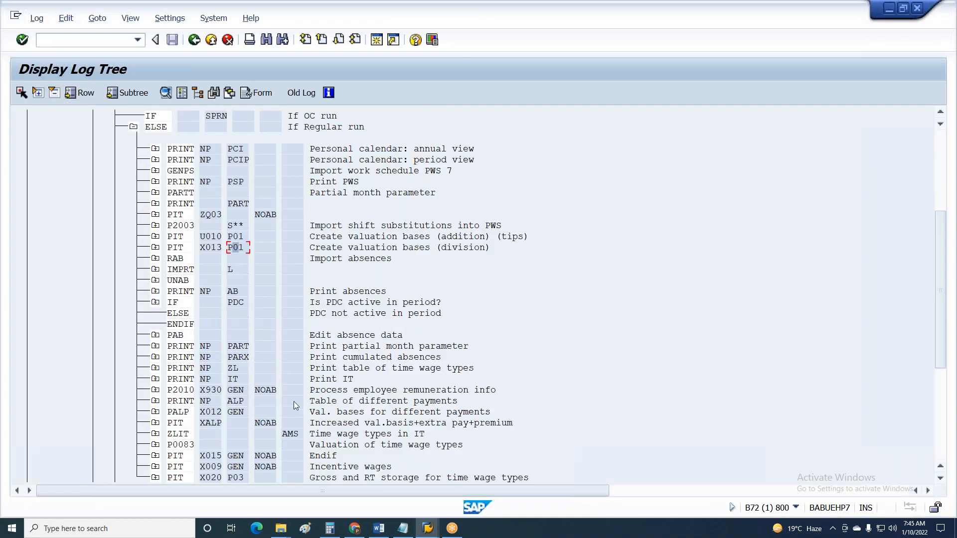
pyautogui.click(429, 529)
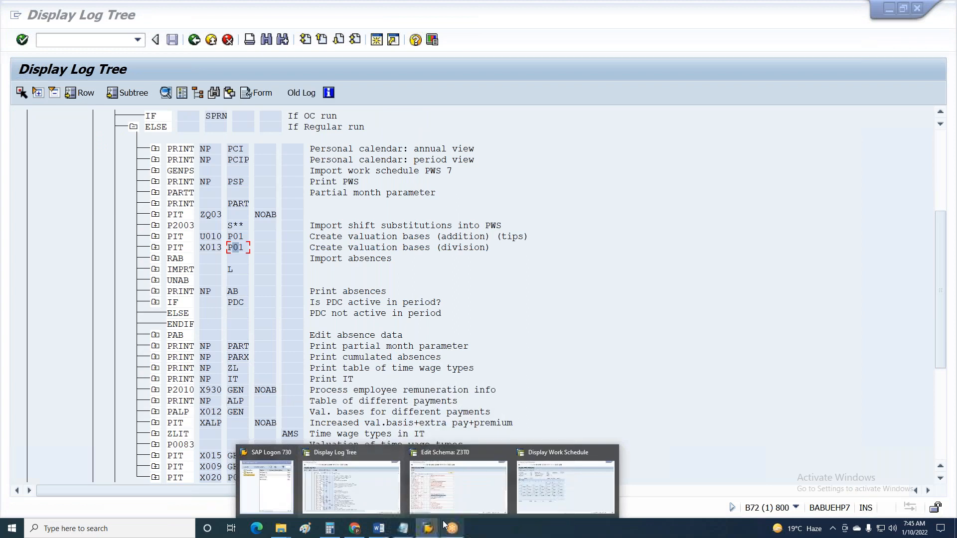
pyautogui.click(552, 489)
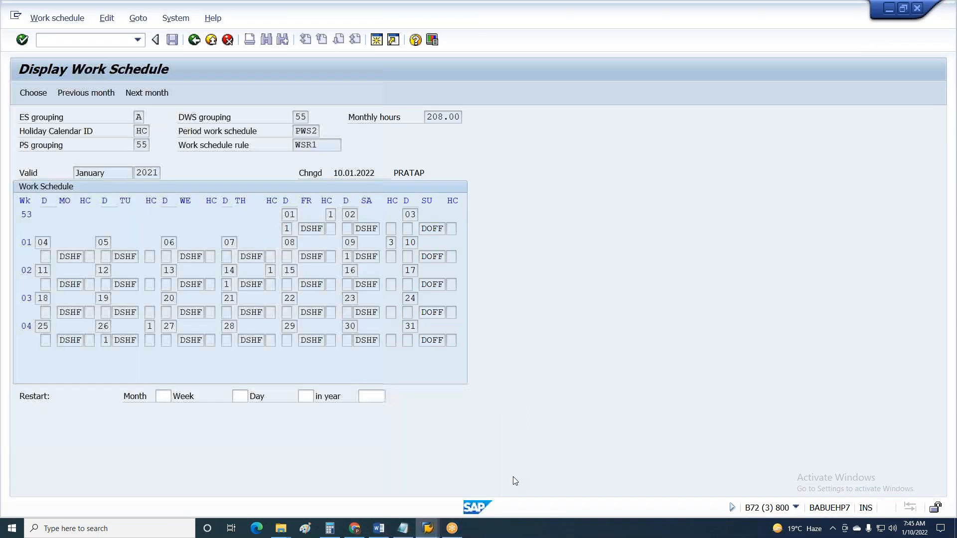
pyautogui.press('F3')
pyautogui.write('pe022')
pyautogui.press('BackSpace')
pyautogui.press('Return')
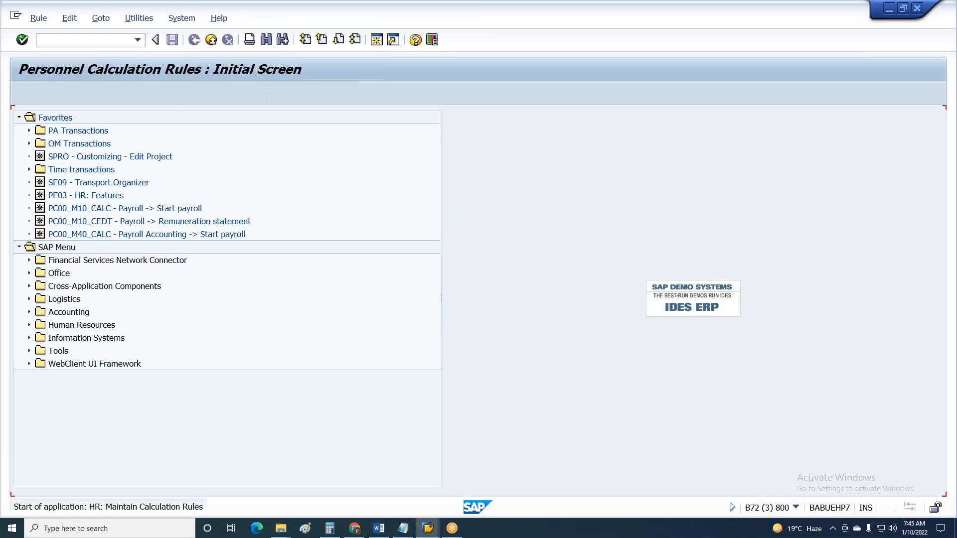
# Step: Create a new personnel calculation rule named ZQR0
pyautogui.click(92, 145)
pyautogui.click(102, 156)
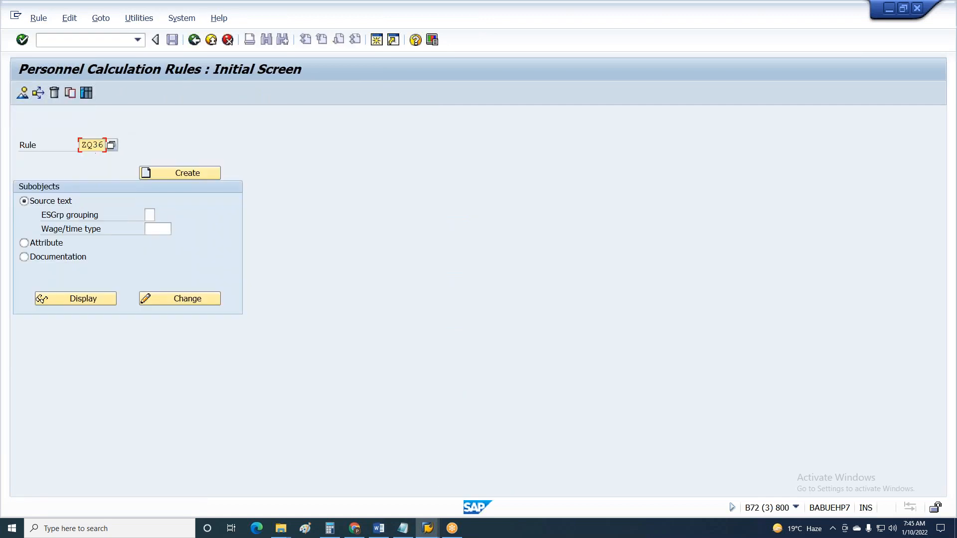
pyautogui.press('BackSpace')
pyautogui.press('BackSpace')
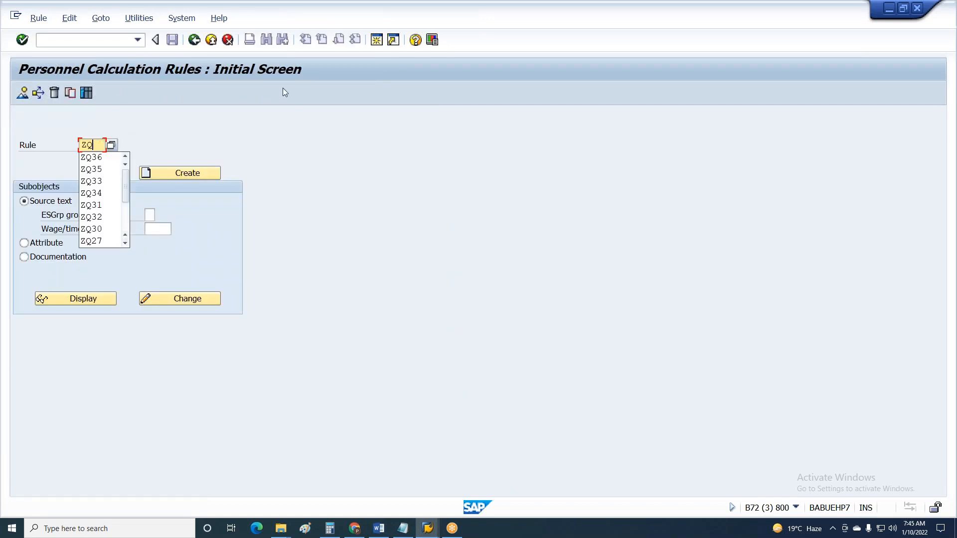
pyautogui.write('R0')
pyautogui.press('Return')
pyautogui.click(192, 174)
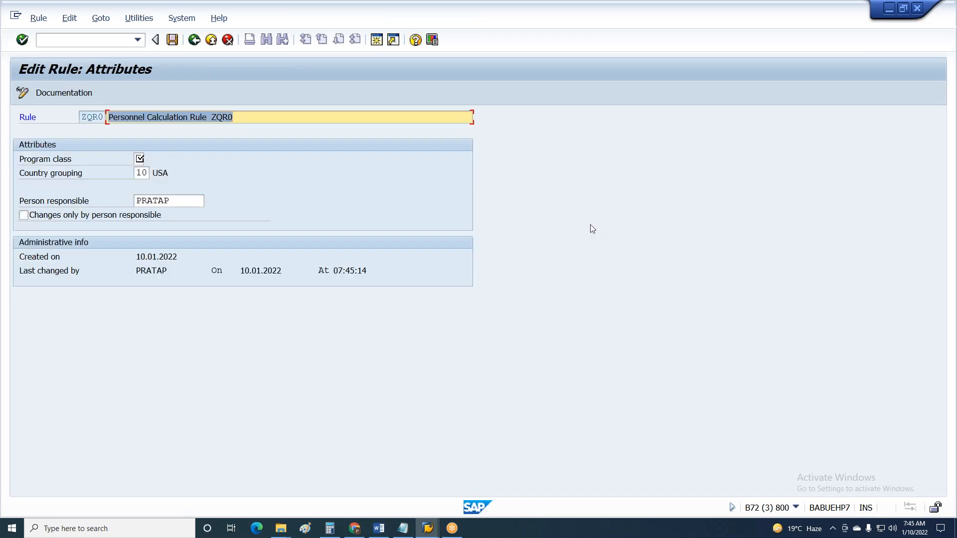
# Step: Describe rule ZQR0 as "add primary wt to valuation basis", set program class C for payroll, and save its attributes
pyautogui.write('add primary wt ')
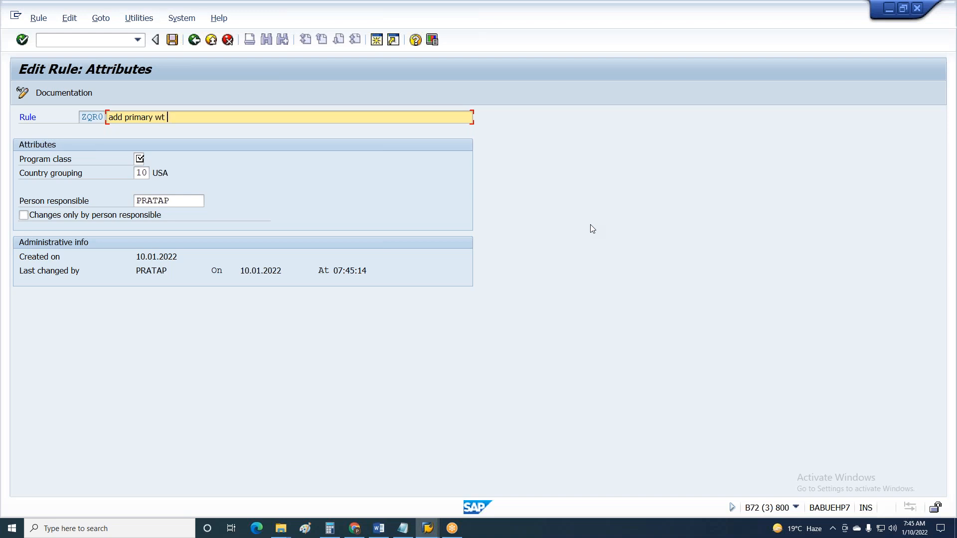
pyautogui.write('to valuation basis')
pyautogui.press('Return')
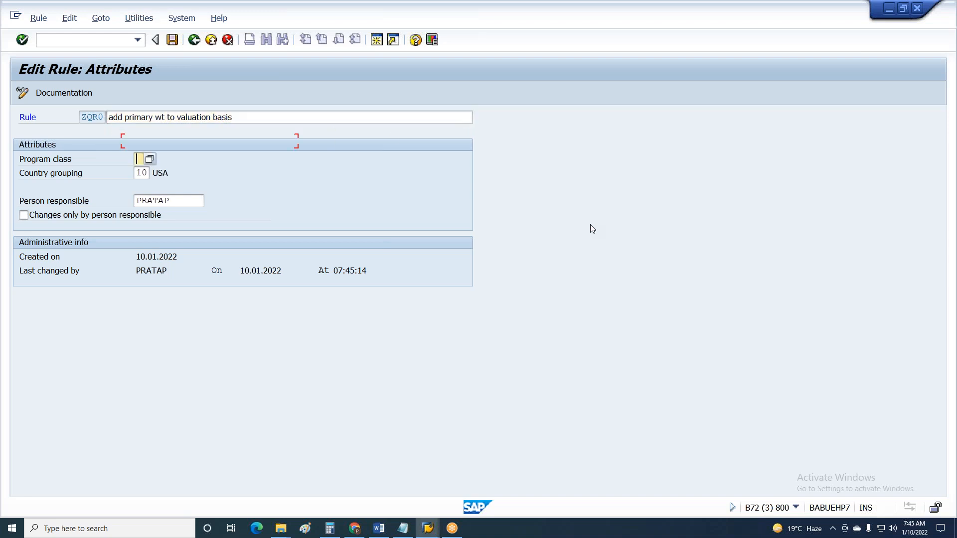
pyautogui.press('F3')
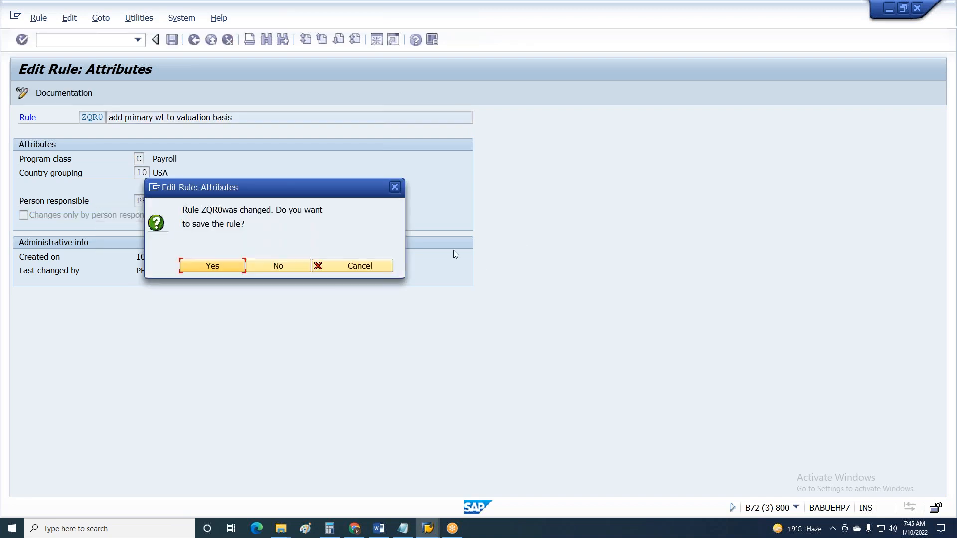
pyautogui.click(202, 272)
pyautogui.click(241, 236)
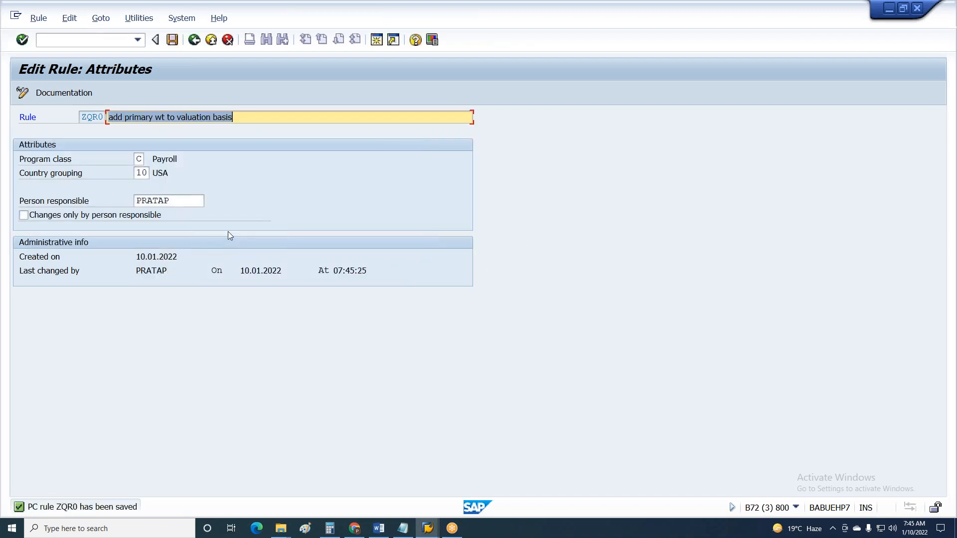
# Step: Open rule ZQR0's source text for editing and insert a * employee subgroup grouping under the rule
pyautogui.click(194, 299)
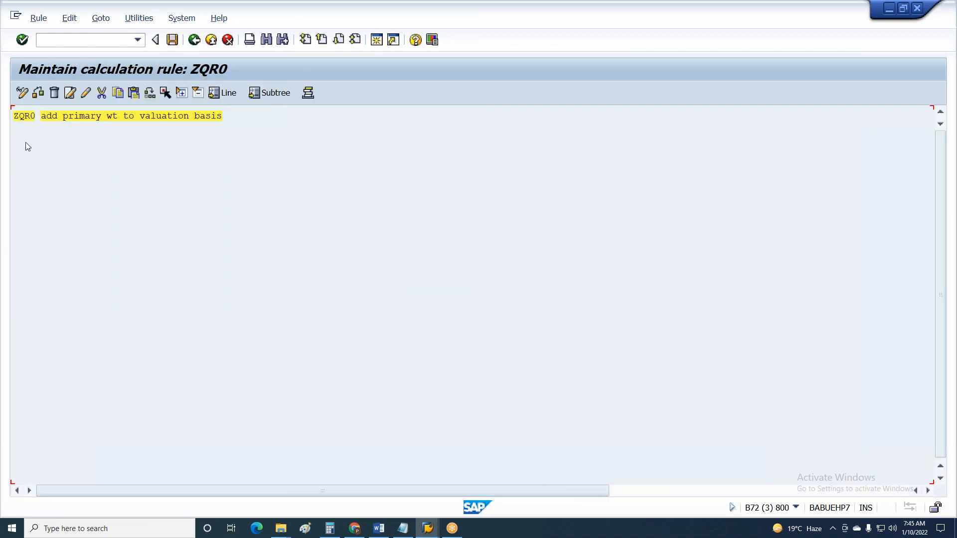
pyautogui.click(25, 117)
pyautogui.click(70, 94)
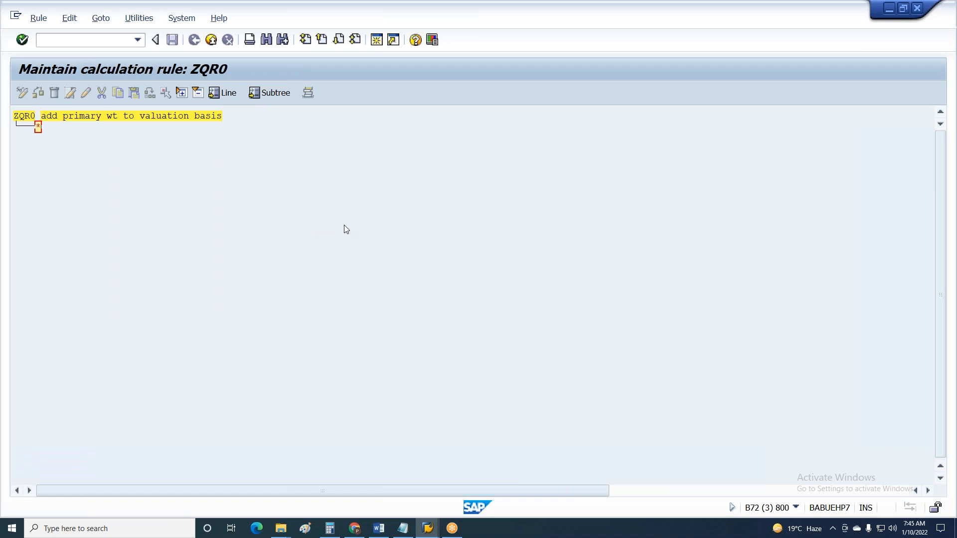
pyautogui.click(38, 125)
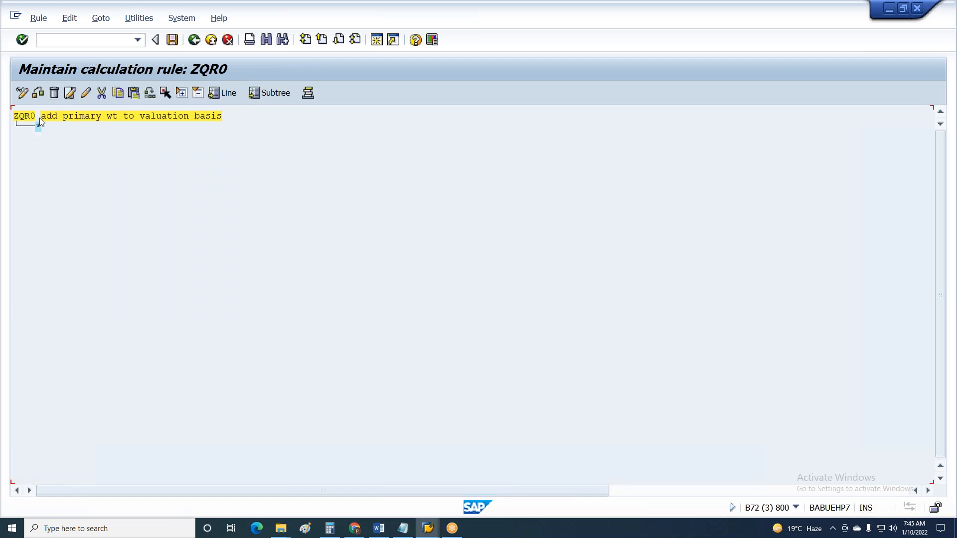
pyautogui.hotkey('ctrl', 'F3')
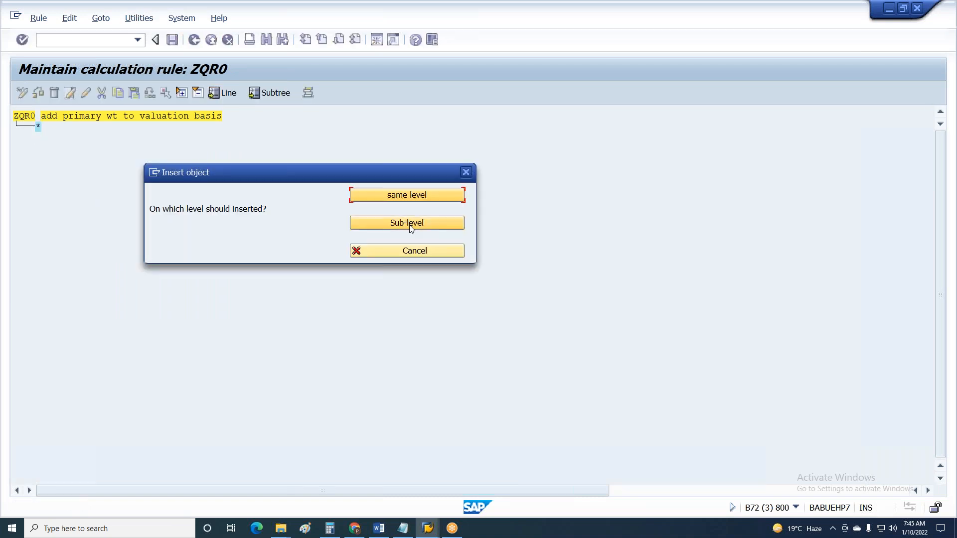
pyautogui.click(410, 224)
pyautogui.press('Return')
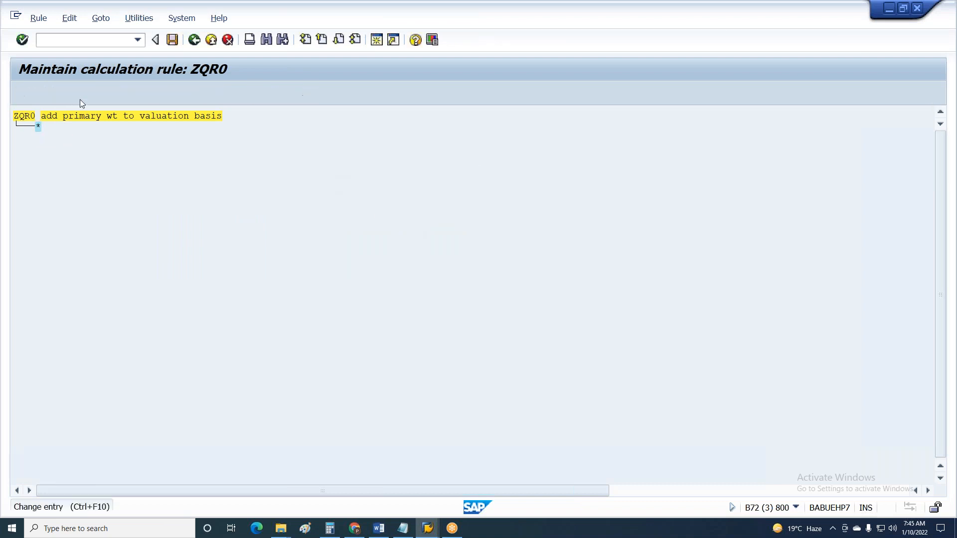
# Step: Change the * grouping entry to 3 and insert grouping 1 at the same level below it
pyautogui.click(37, 126)
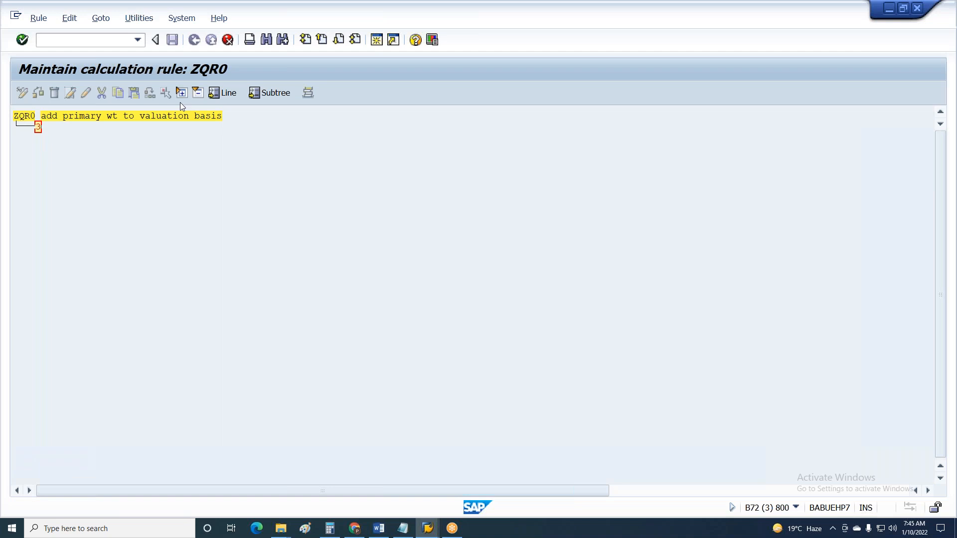
pyautogui.click(69, 93)
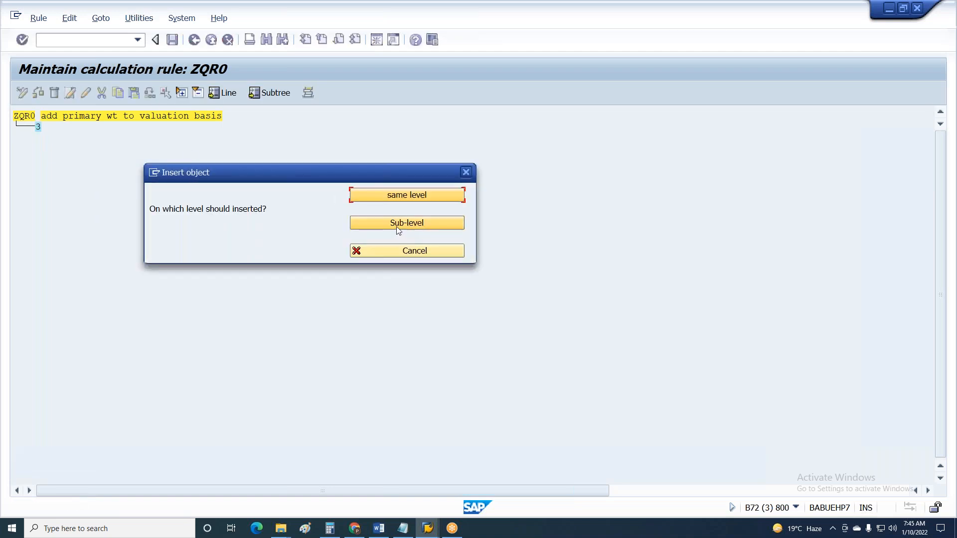
pyautogui.click(395, 195)
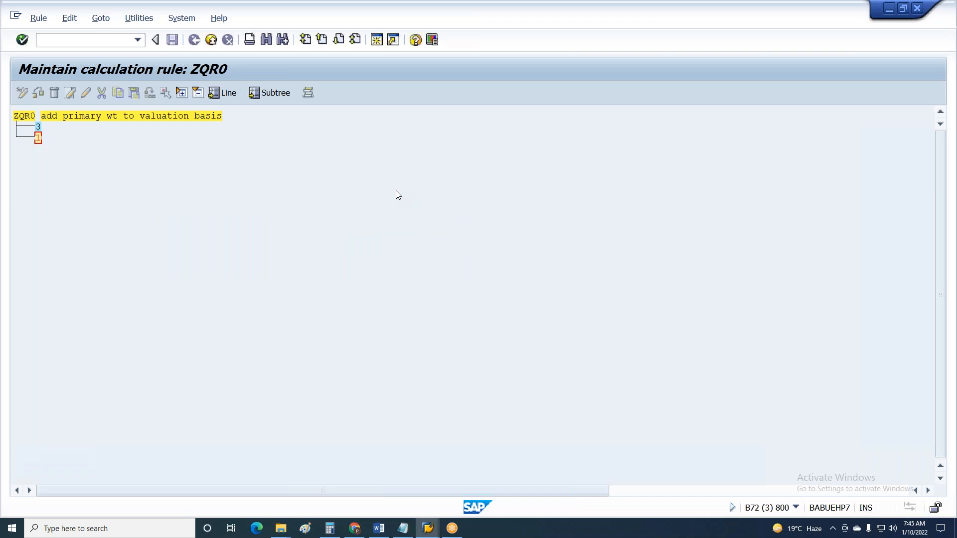
pyautogui.click(38, 139)
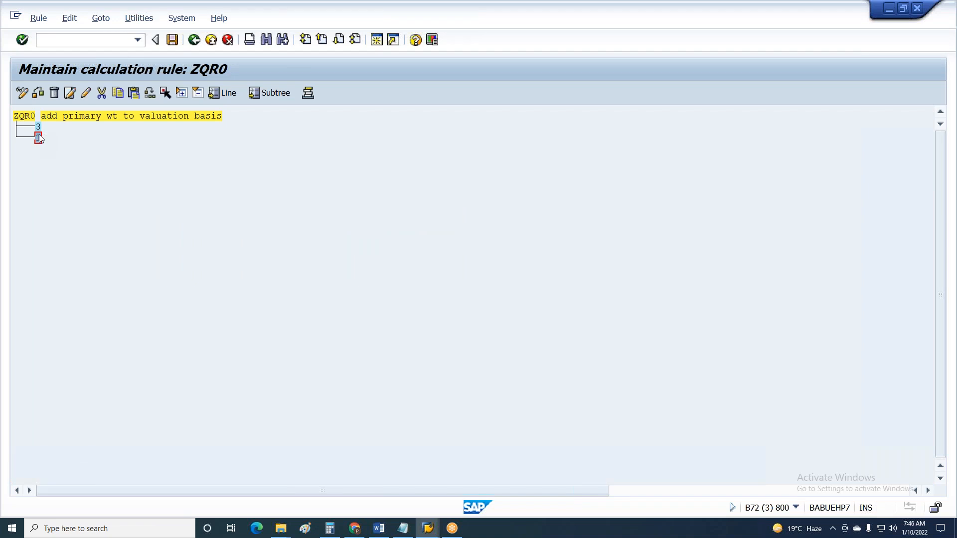
# Step: Insert wage types 1A01, 1A03 and 1A04 as sub-level entries under grouping 3
pyautogui.click(70, 93)
pyautogui.click(420, 224)
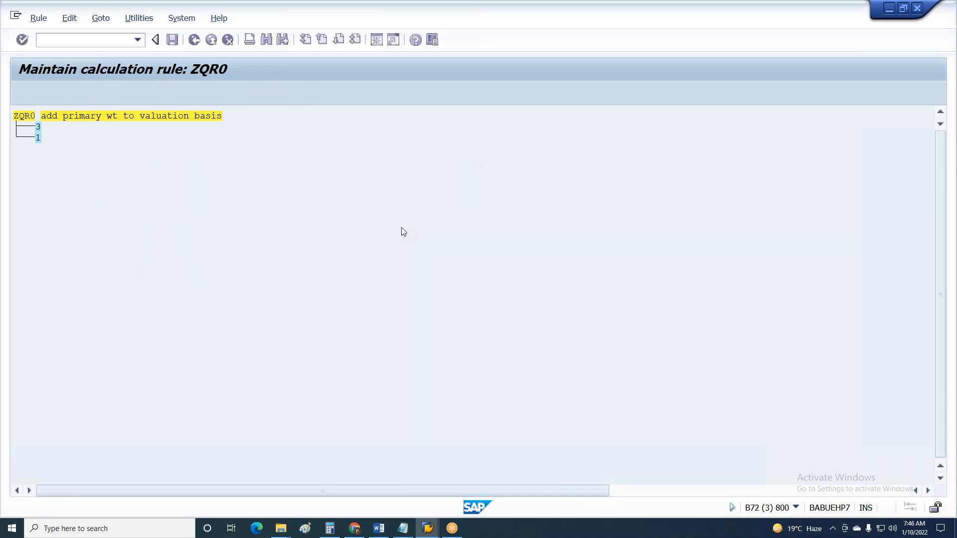
pyautogui.write('1A01')
pyautogui.press('Return')
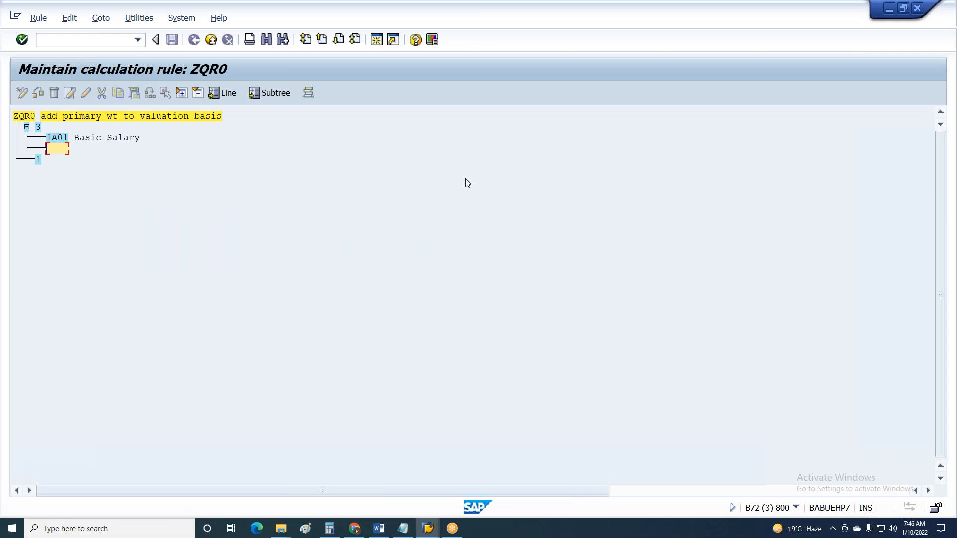
pyautogui.write('1A03')
pyautogui.press('Return')
pyautogui.write('1A04')
pyautogui.press('Return')
# Step: Add wage type 1A05 as the fourth entry under grouping 3, correcting the duplicate 1A04
pyautogui.write('1')
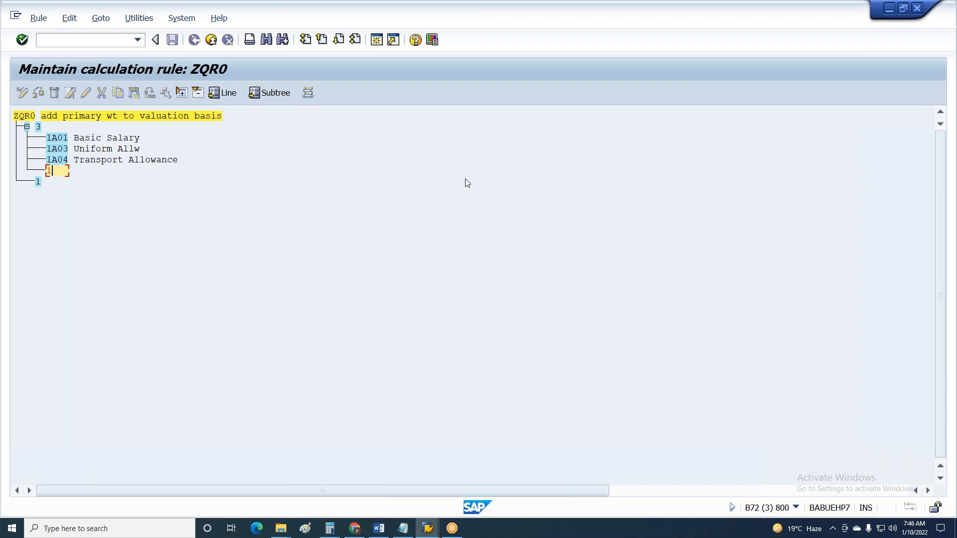
pyautogui.write('A04')
pyautogui.press('Return')
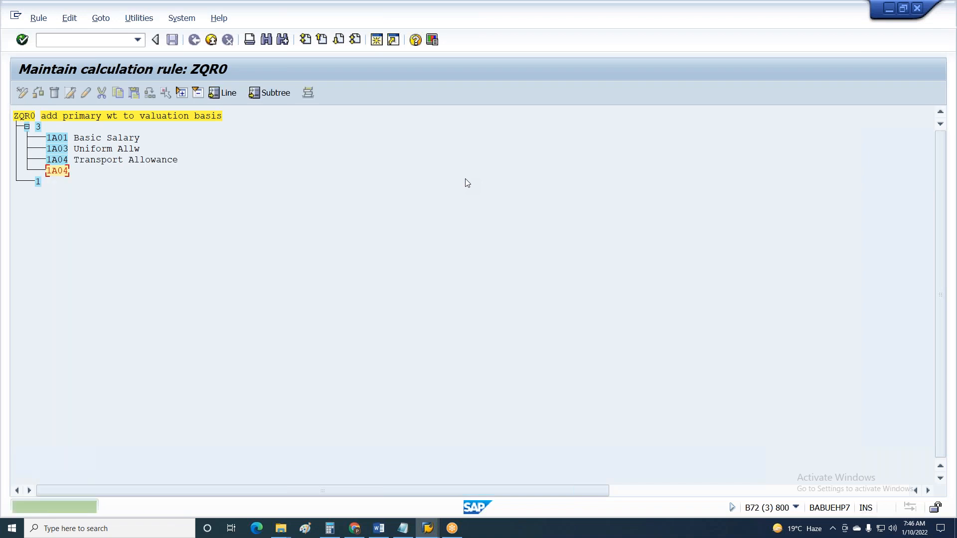
pyautogui.write('5')
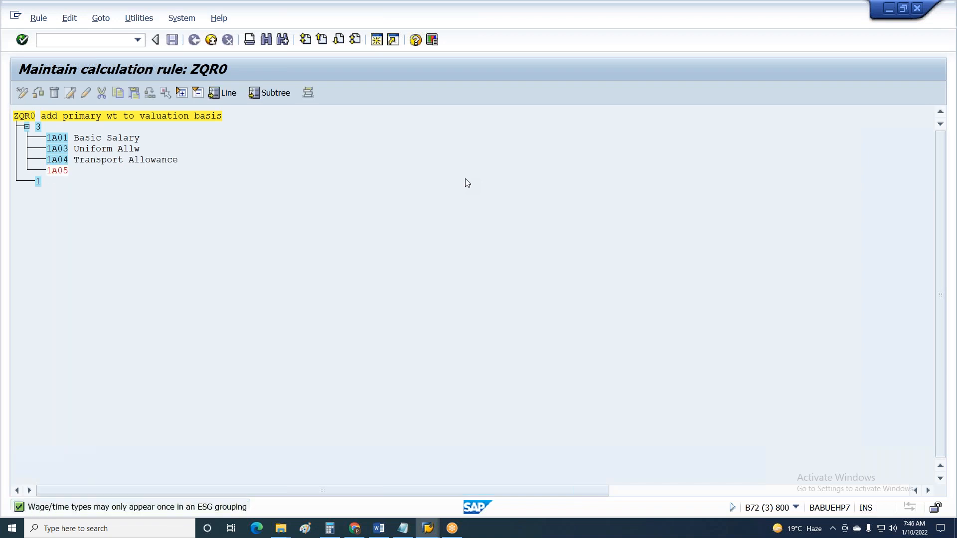
# Step: Confirm entry 1A05, and under wage type 1A01 insert sub-level operations ADDWT *, ELIMI Z and ZERO= N
pyautogui.press('Return')
pyautogui.press('Return')
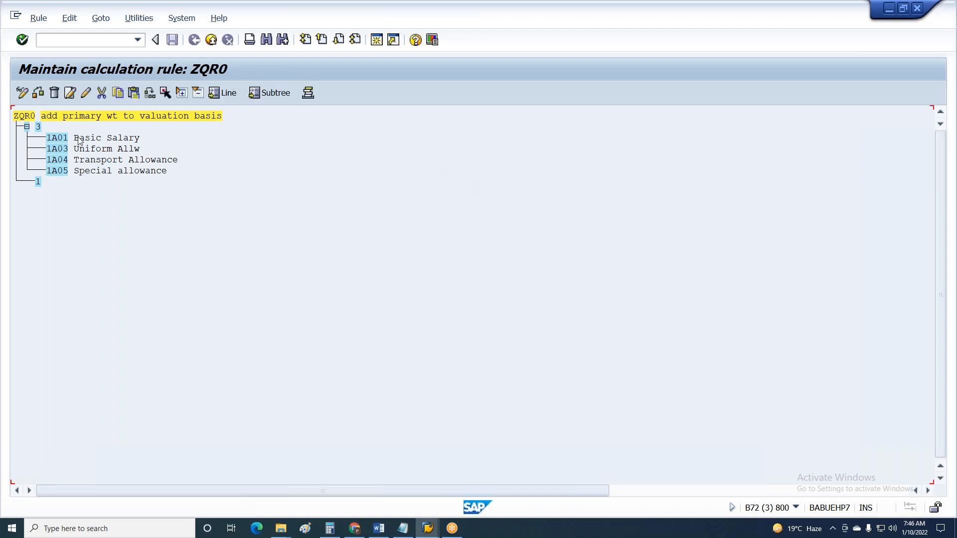
pyautogui.click(70, 98)
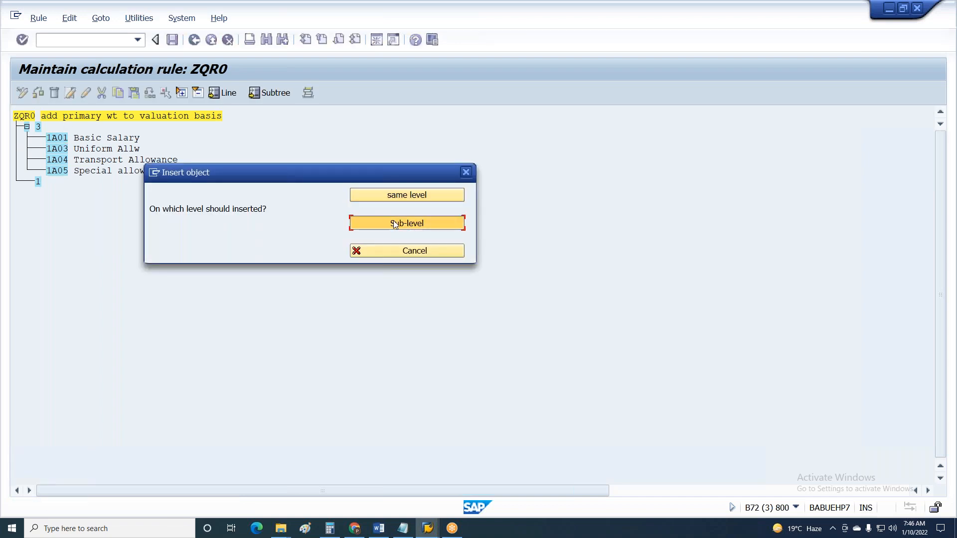
pyautogui.click(397, 225)
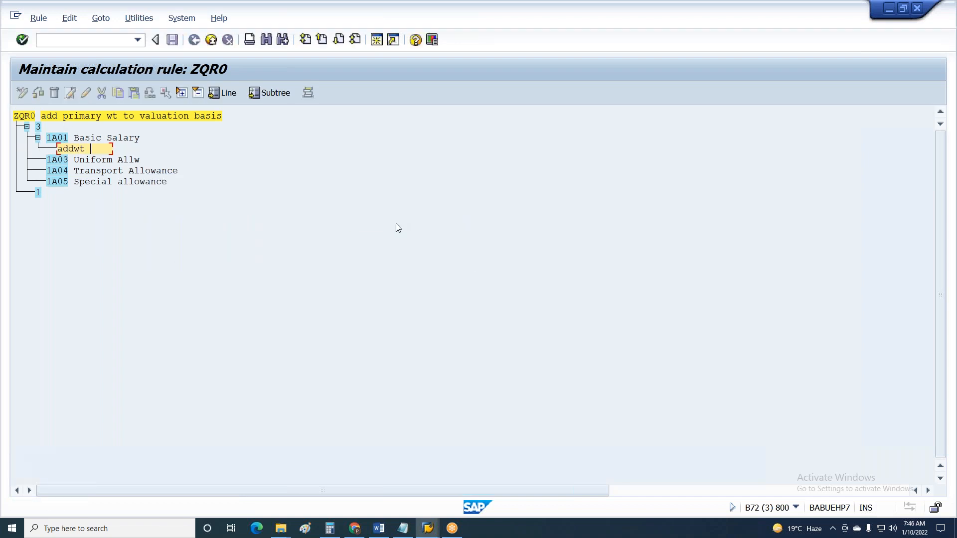
pyautogui.write('addwt *')
pyautogui.press('Return')
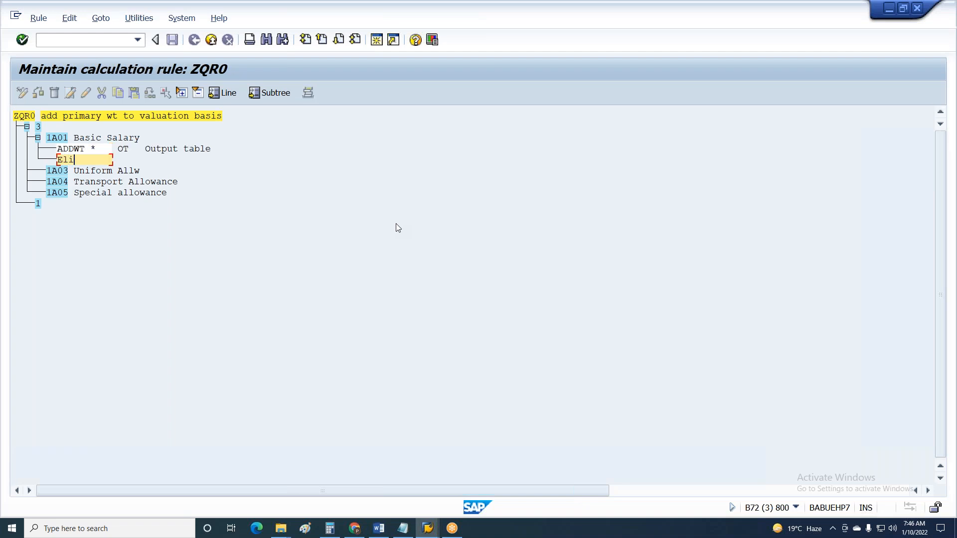
pyautogui.write('Elimi Z')
pyautogui.press('Return')
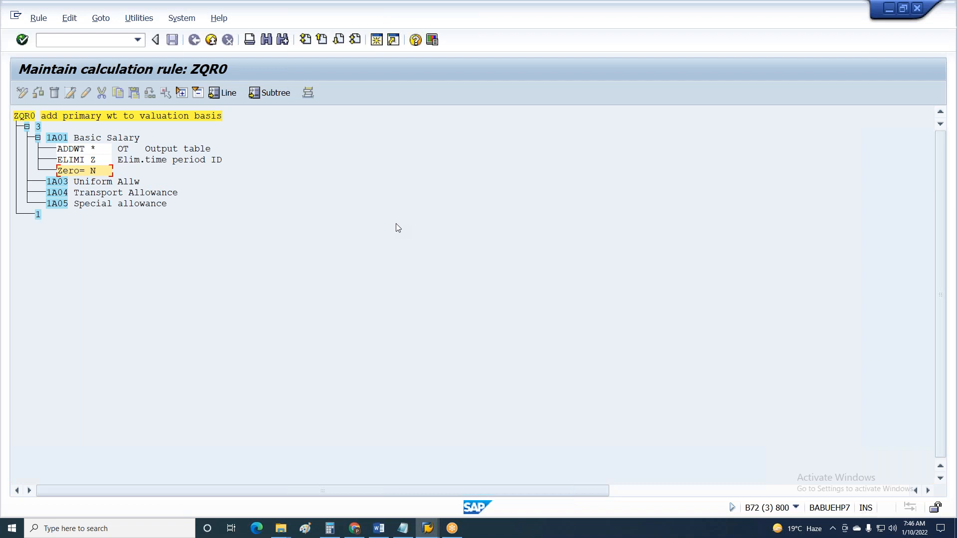
pyautogui.press('Return')
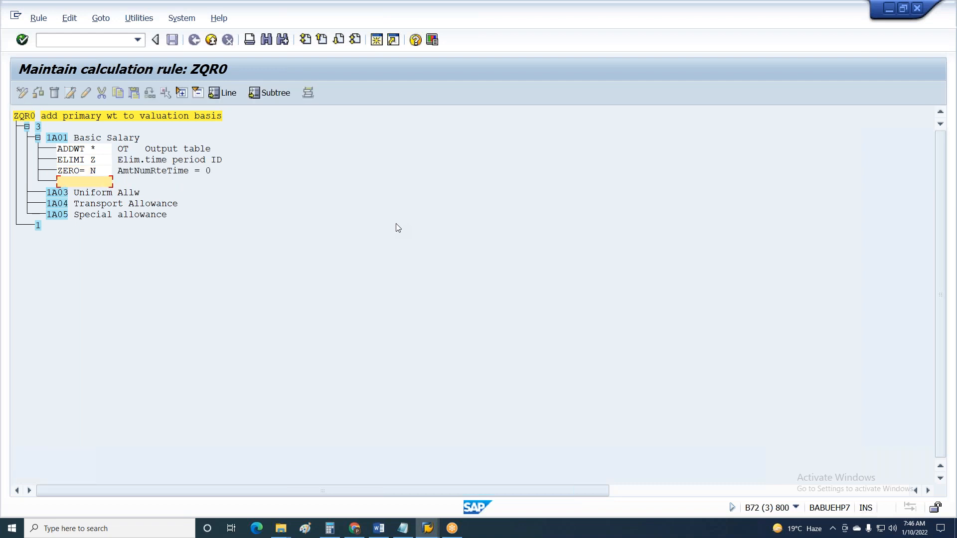
# Step: Add operations ADDWT /001, ADDWT /002, ADDWT /003 and ADDWT /004 below ZERO= N under wage type 1A01
pyautogui.write('addwt /001')
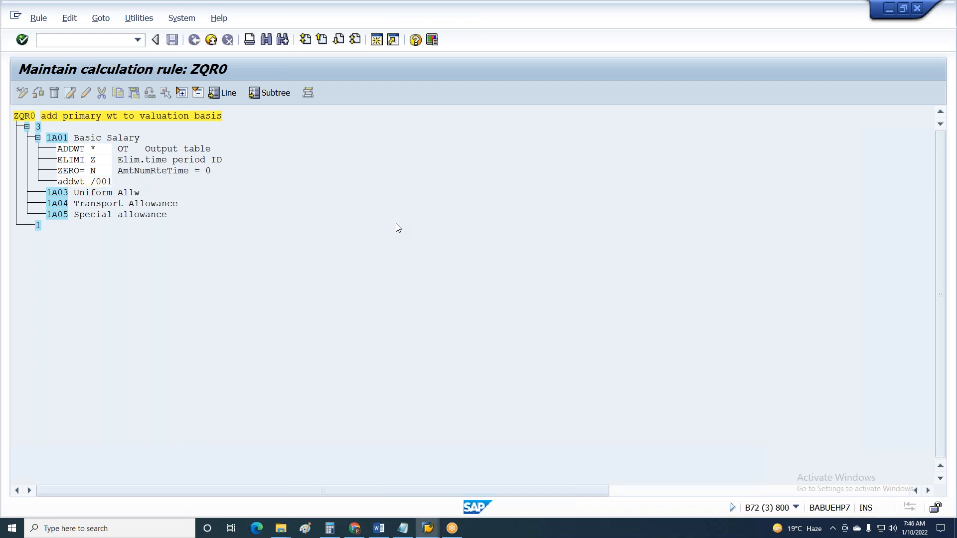
pyautogui.press('Return')
pyautogui.write('addwt /002')
pyautogui.press('Return')
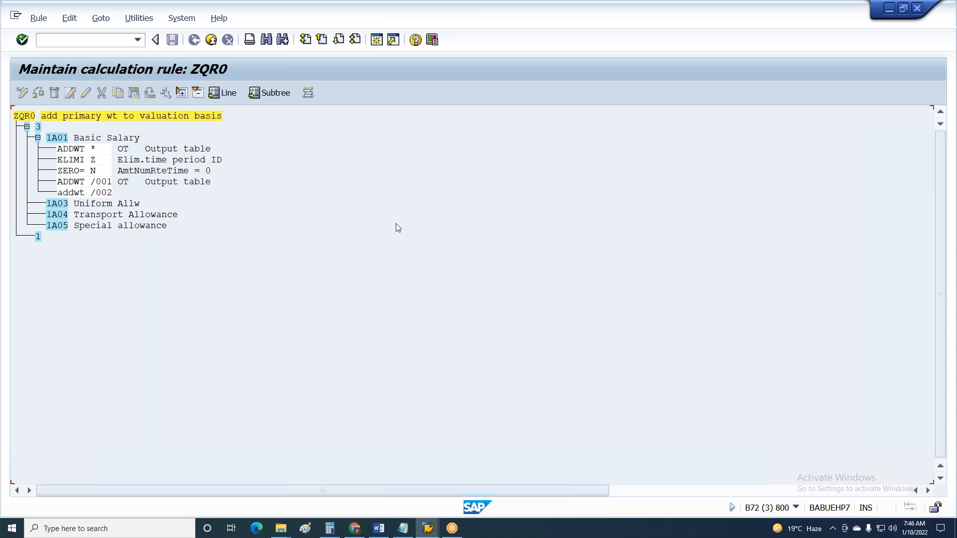
pyautogui.write('addwt /003')
pyautogui.press('Return')
pyautogui.write('addwt ')
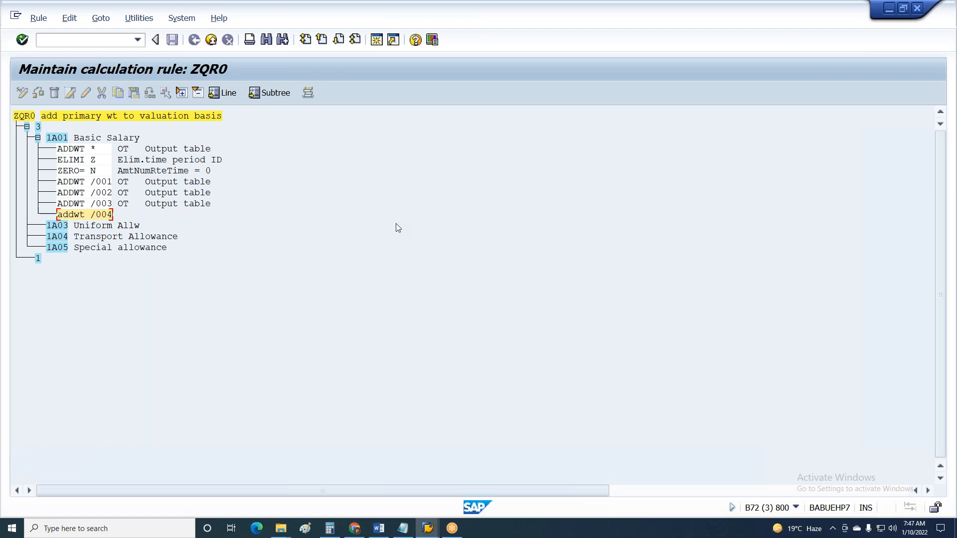
pyautogui.write('/004')
pyautogui.press('Return')
pyautogui.press('Return')
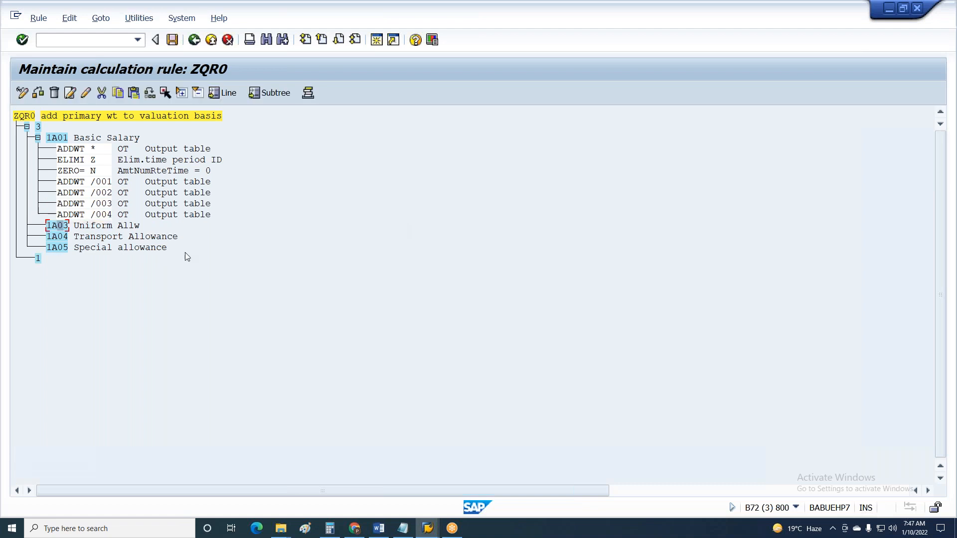
# Step: Mark all operations from ADDWT * through ADDWT /004 under wage type 1A01 and copy them to the buffer
pyautogui.click(77, 148)
pyautogui.click(166, 95)
pyautogui.click(165, 95)
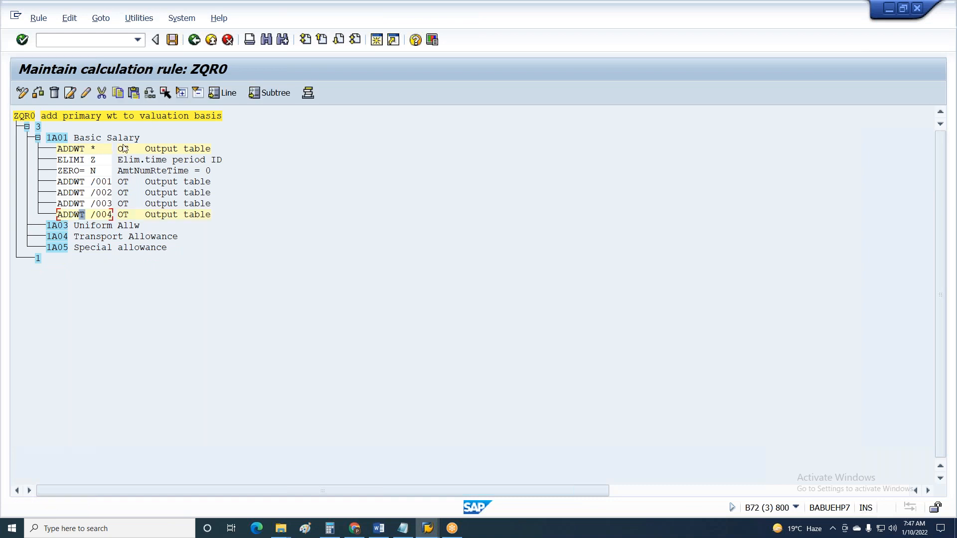
pyautogui.click(101, 163)
pyautogui.click(165, 93)
pyautogui.click(98, 172)
pyautogui.click(166, 93)
pyautogui.click(98, 182)
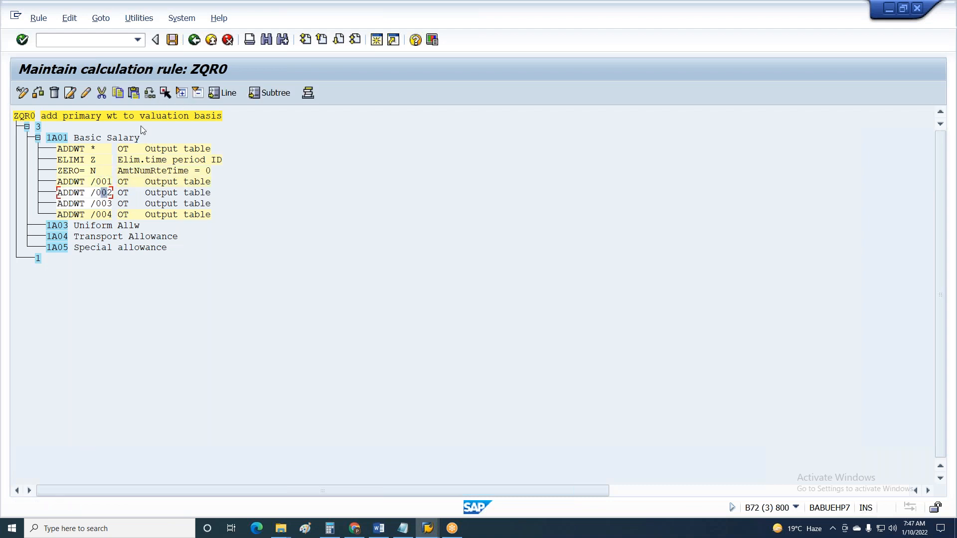
pyautogui.click(165, 94)
pyautogui.click(107, 204)
pyautogui.click(165, 94)
pyautogui.click(117, 92)
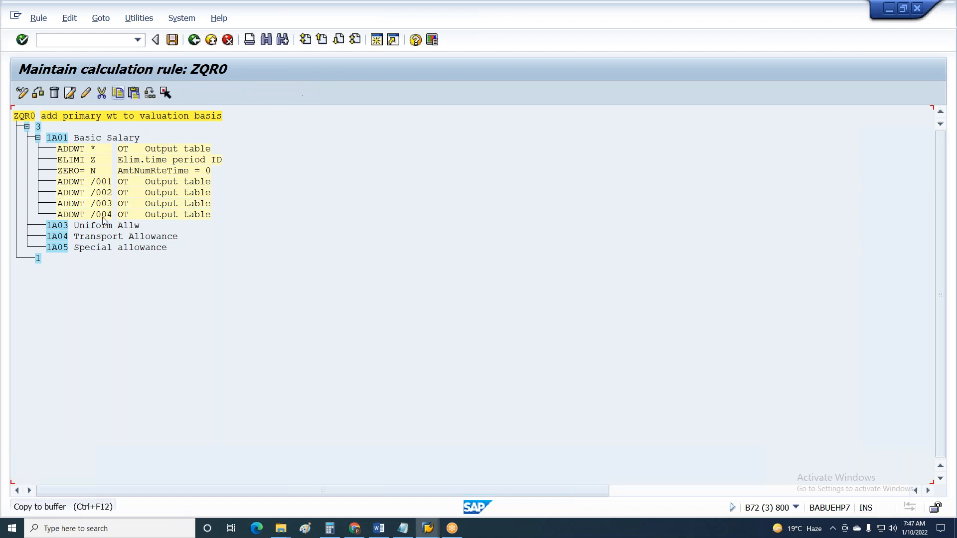
# Step: Paste the copied operations under wage type 1A03, expand its subtree and delete the ADDWT /001 line there
pyautogui.click(60, 229)
pyautogui.click(133, 94)
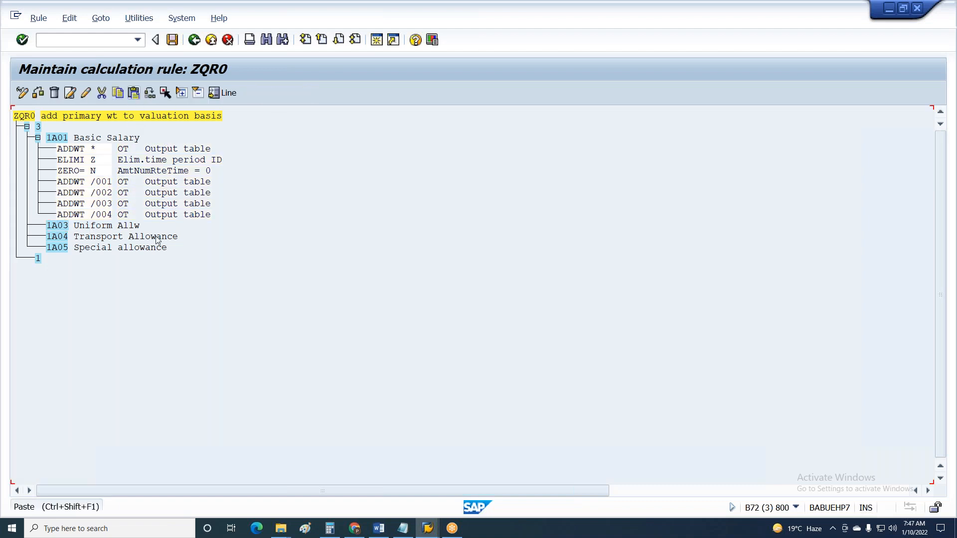
pyautogui.click(181, 92)
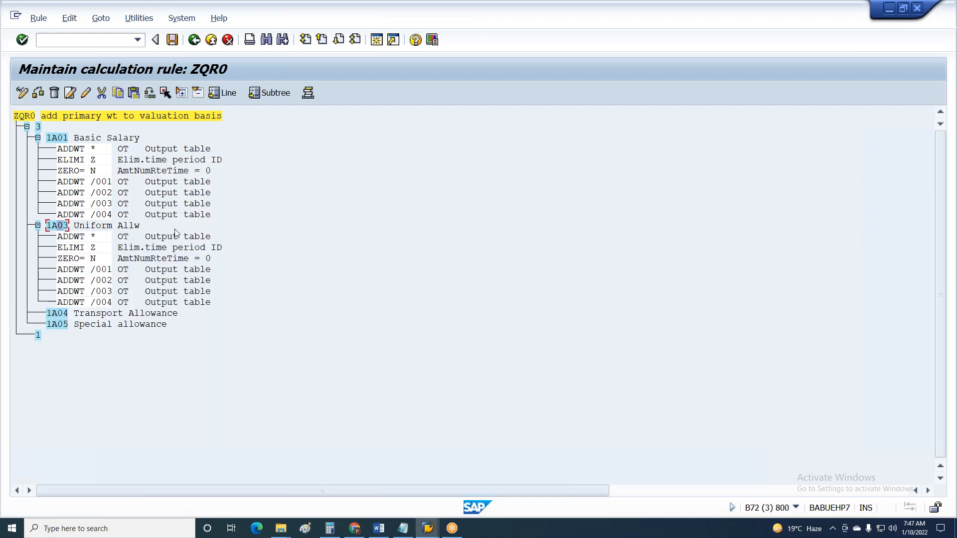
pyautogui.click(82, 269)
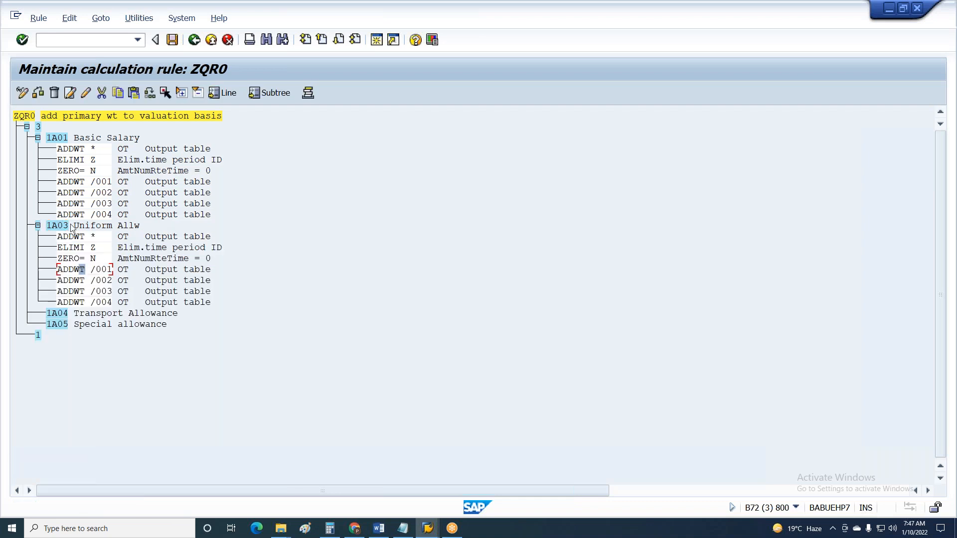
pyautogui.click(55, 96)
# Step: Paste the copied operations under wage type 1A04, expand its subtree and delete its ADDWT /001 and ADDWT /002 lines
pyautogui.click(57, 303)
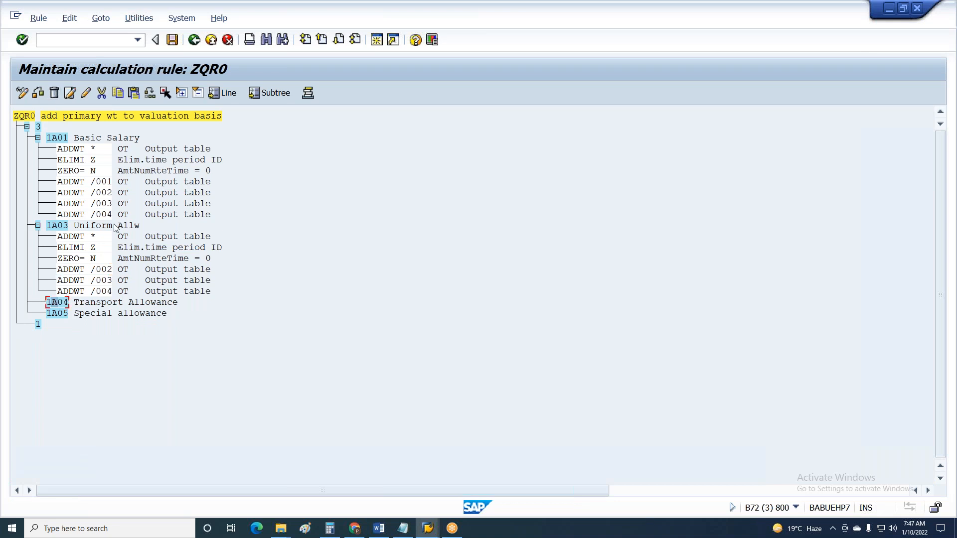
pyautogui.click(131, 96)
pyautogui.click(182, 93)
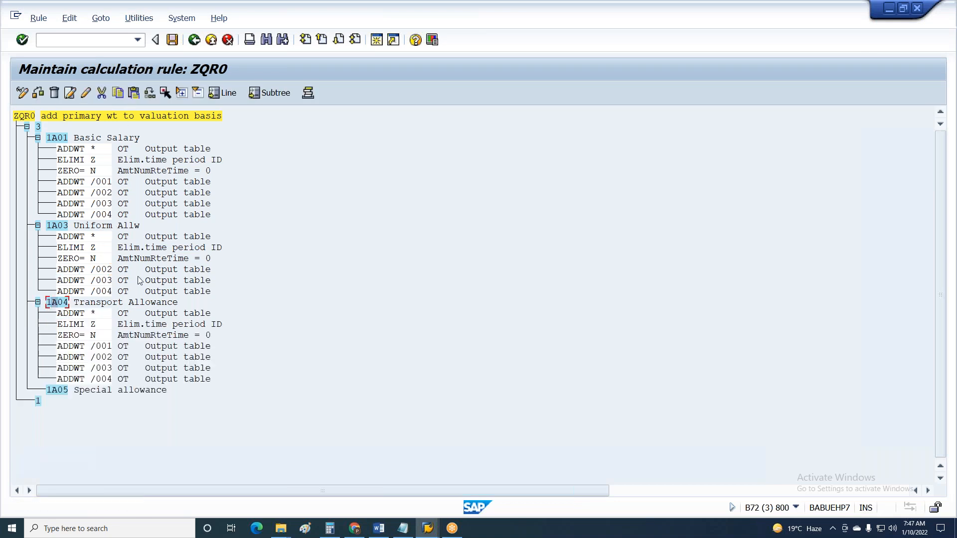
pyautogui.click(104, 346)
pyautogui.click(54, 92)
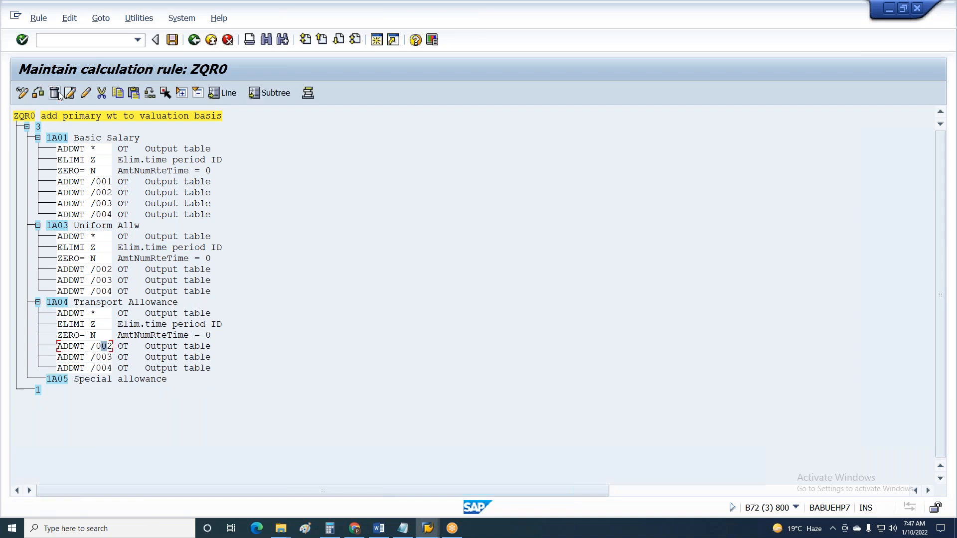
pyautogui.click(53, 92)
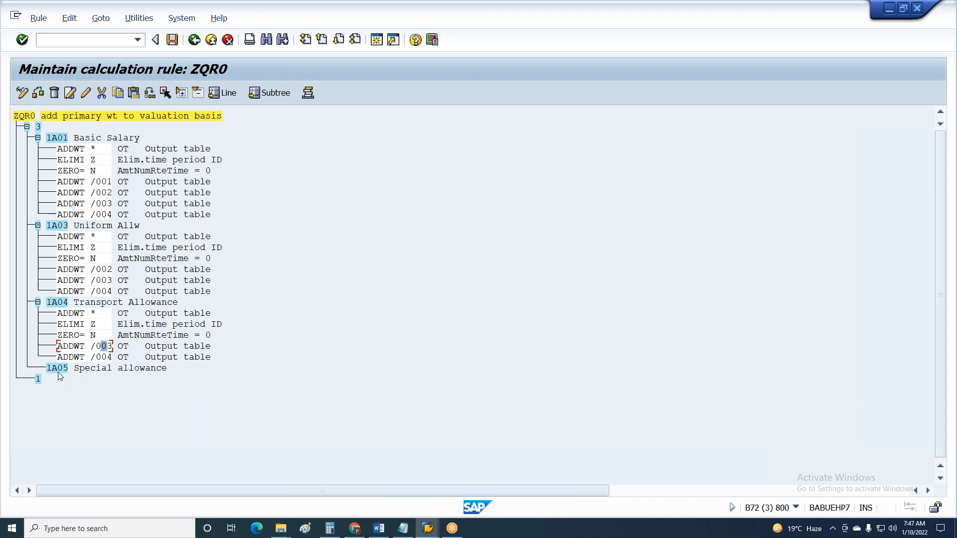
# Step: Paste the copied operations under wage type 1A05 and expand its subtree
pyautogui.click(133, 92)
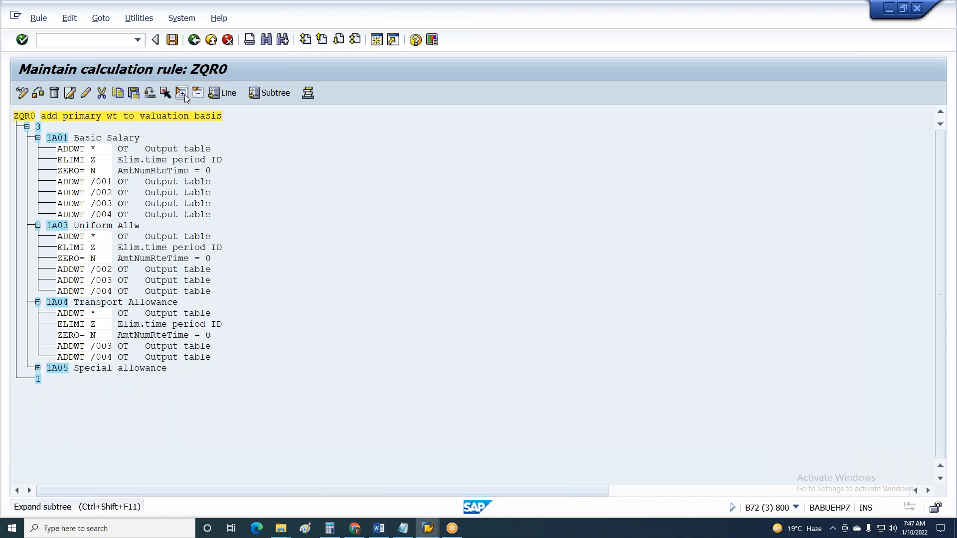
pyautogui.click(183, 93)
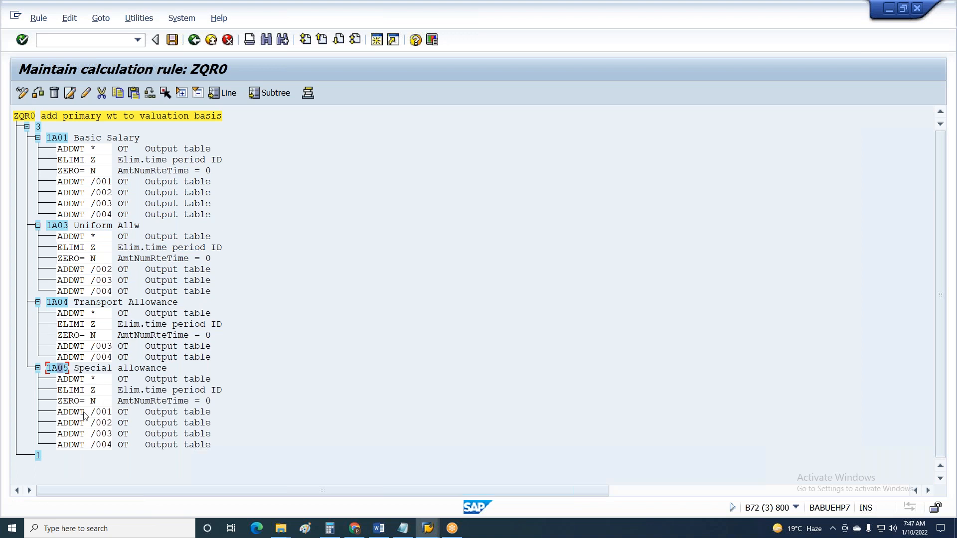
# Step: Switch to Notepad and check which of the /001 to /004 rate formulas include the special and transport allowances
pyautogui.hotkey('alt', 'Tab')
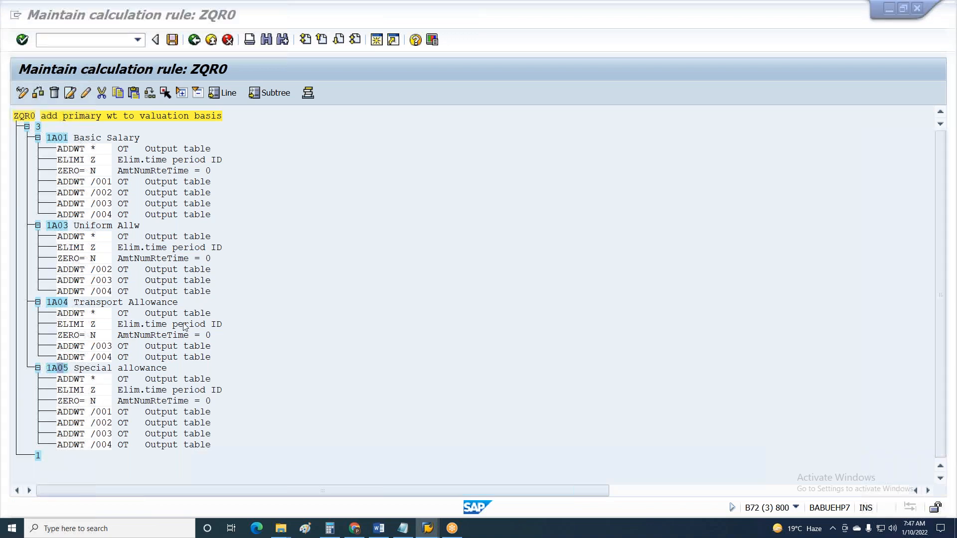
pyautogui.hotkey('alt', 'Tab')
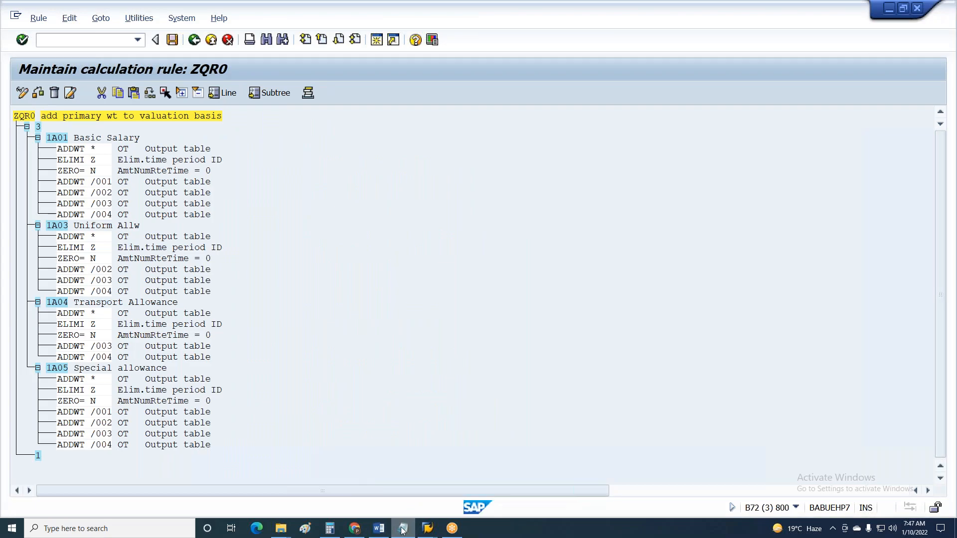
pyautogui.click(401, 530)
pyautogui.click(129, 254)
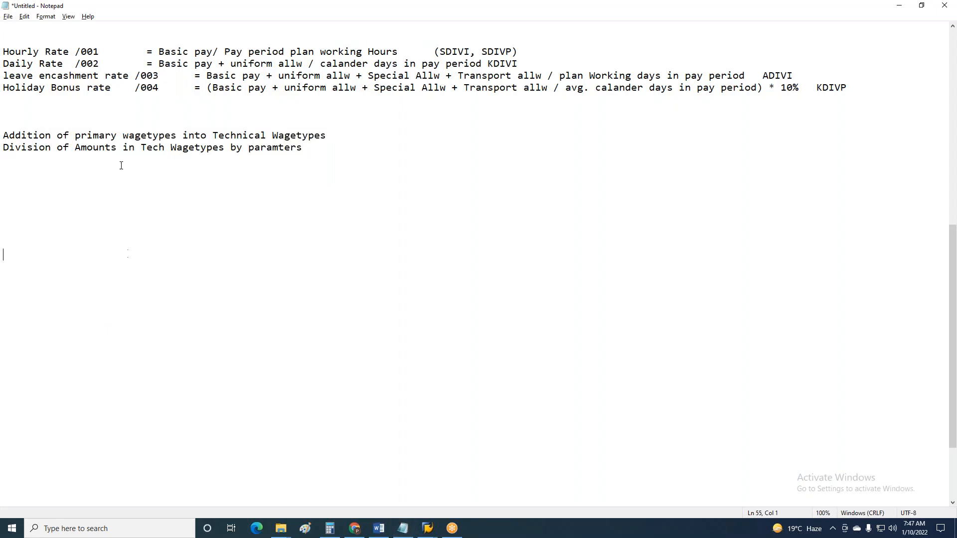
pyautogui.moveTo(368, 76); pyautogui.dragTo(437, 77)
pyautogui.moveTo(376, 90); pyautogui.dragTo(454, 93)
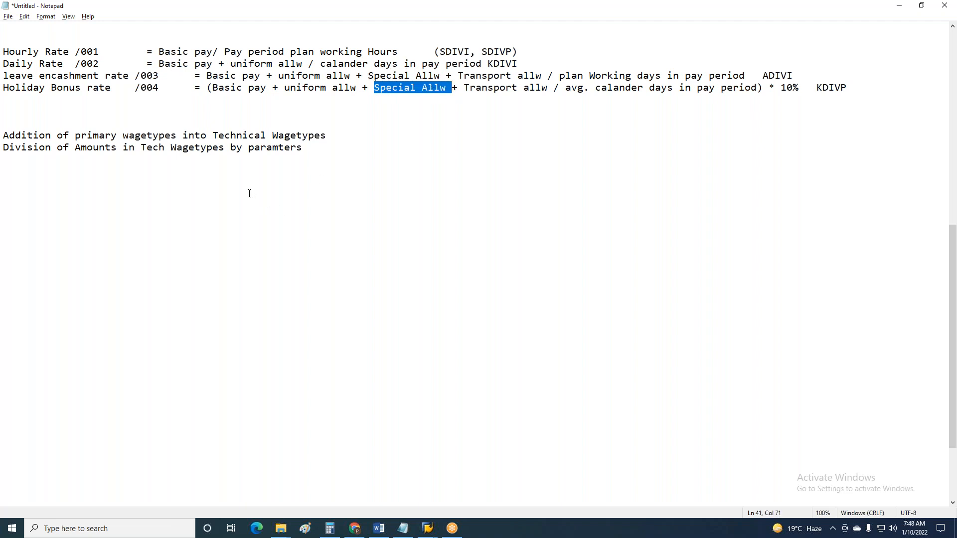
pyautogui.hotkey('alt', 'Tab')
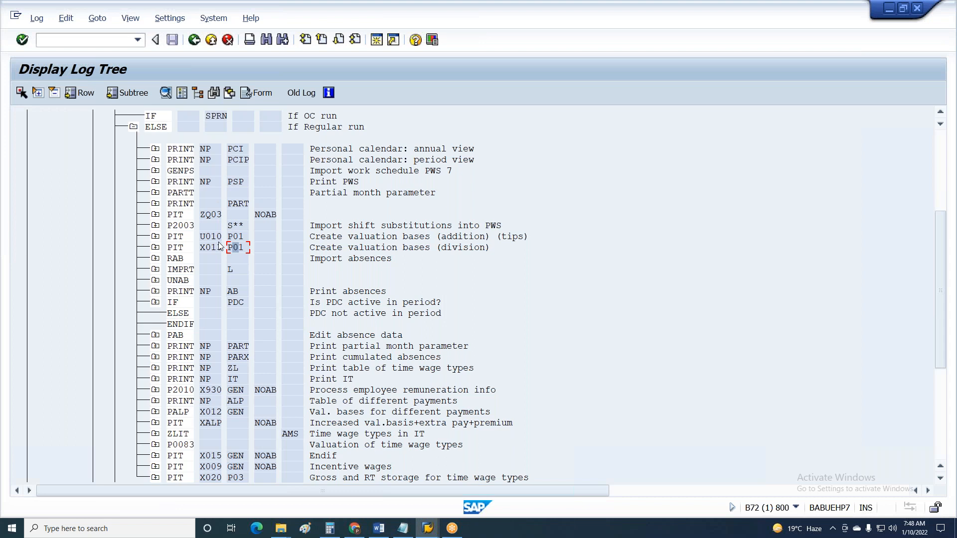
pyautogui.scroll(-1, 105, 244)
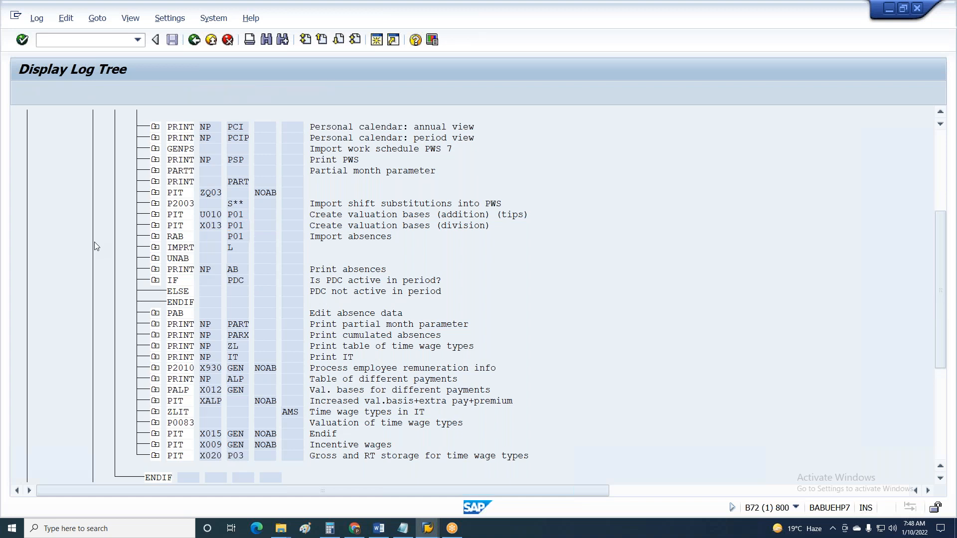
pyautogui.scroll(1, 95, 245)
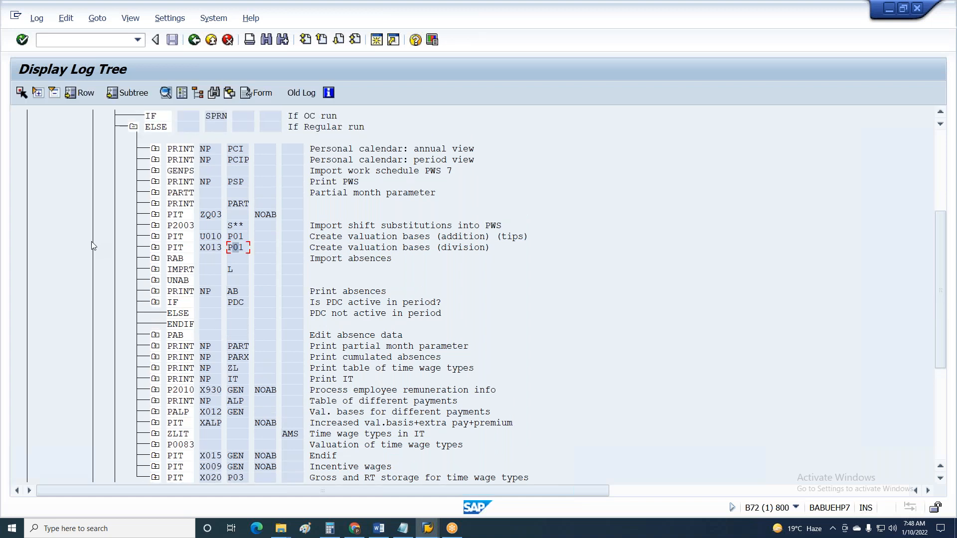
pyautogui.hotkey('alt', 'Tab')
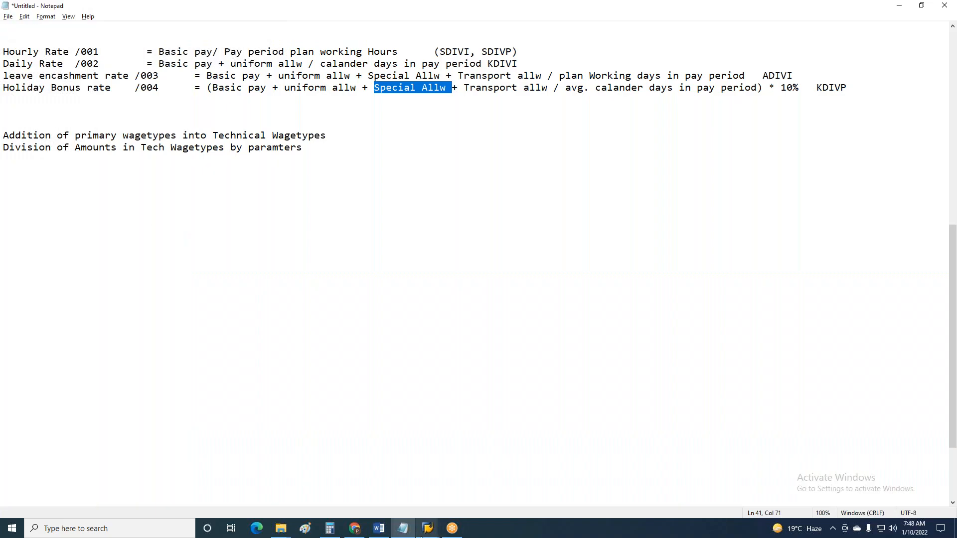
pyautogui.click(489, 88)
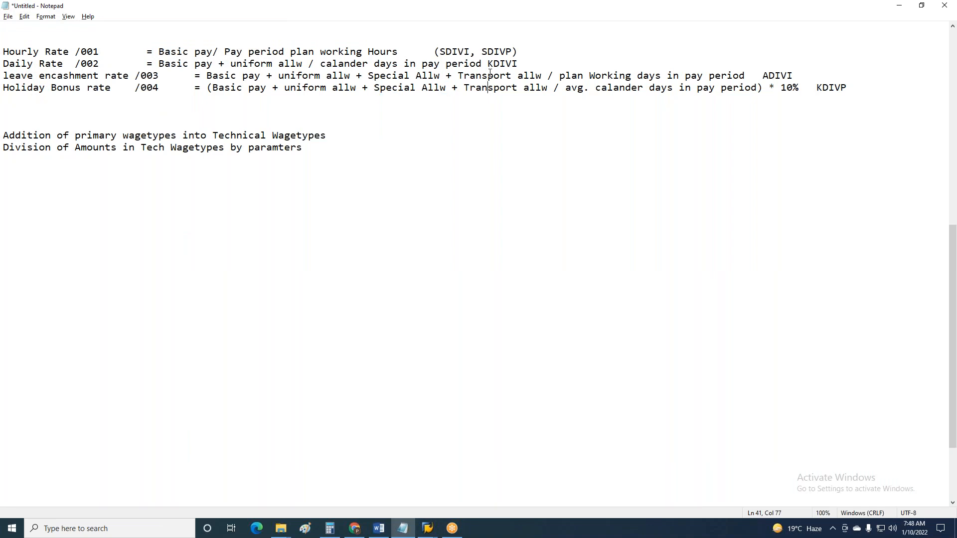
pyautogui.click(305, 61)
pyautogui.click(161, 88)
# Step: Switch back to SAP's rule ZQR0 and delete the ADDWT /001 line under wage type 1A05
pyautogui.click(427, 528)
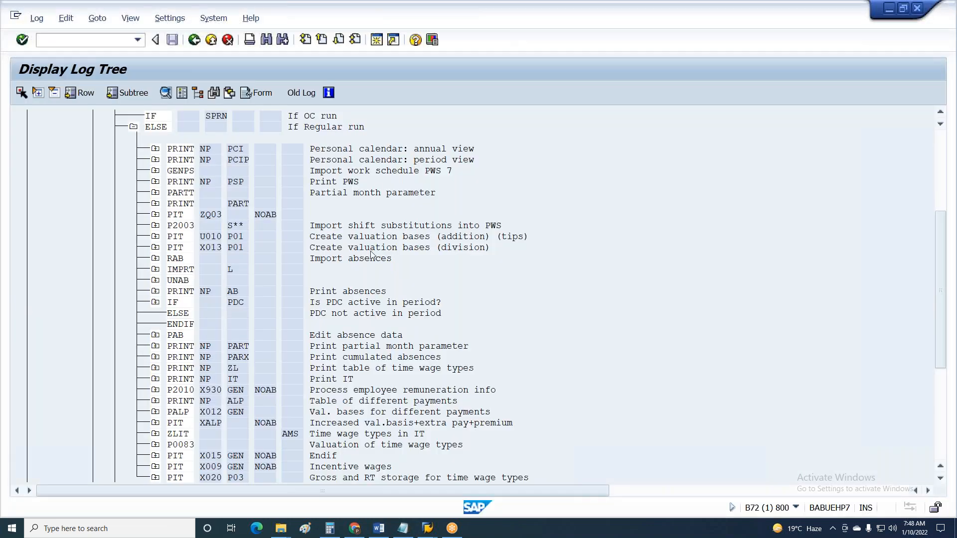
pyautogui.moveTo(427, 520)
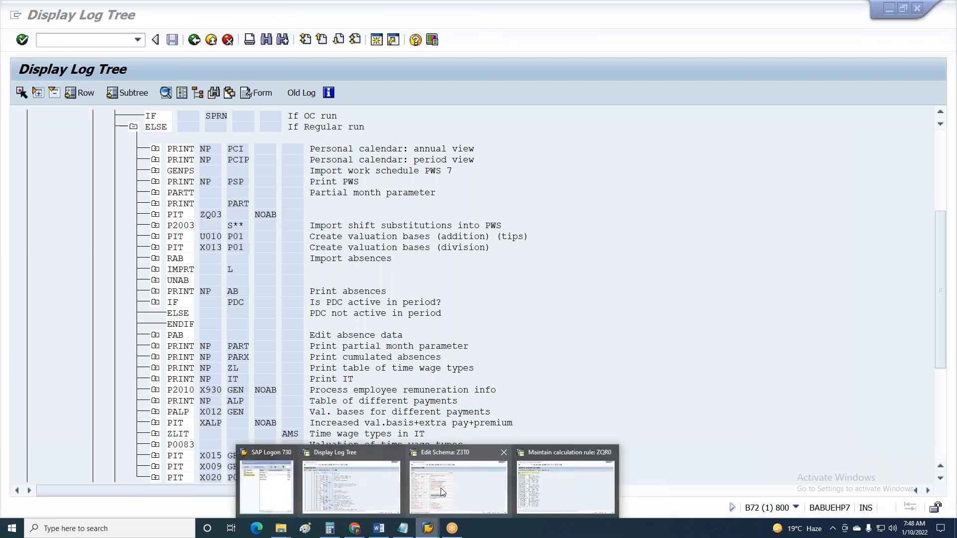
pyautogui.click(541, 498)
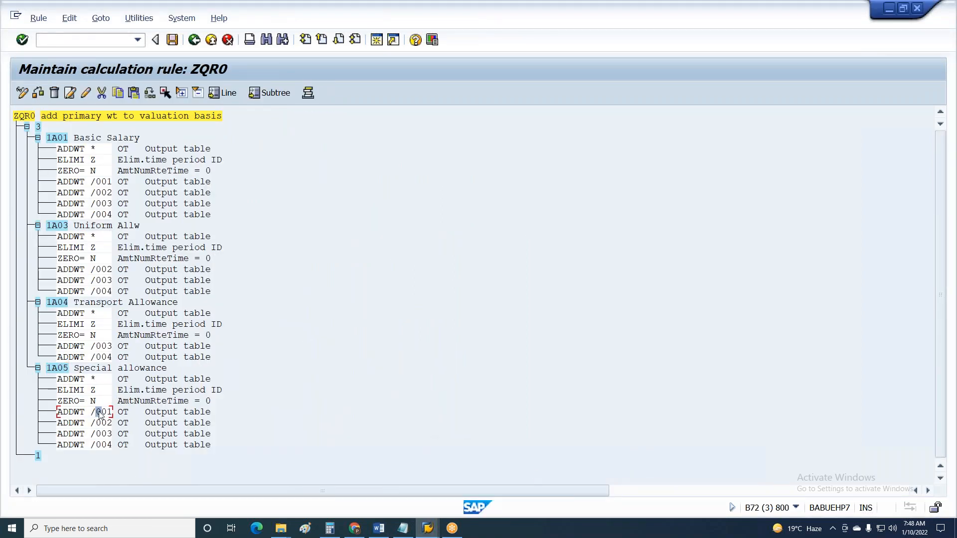
pyautogui.click(54, 93)
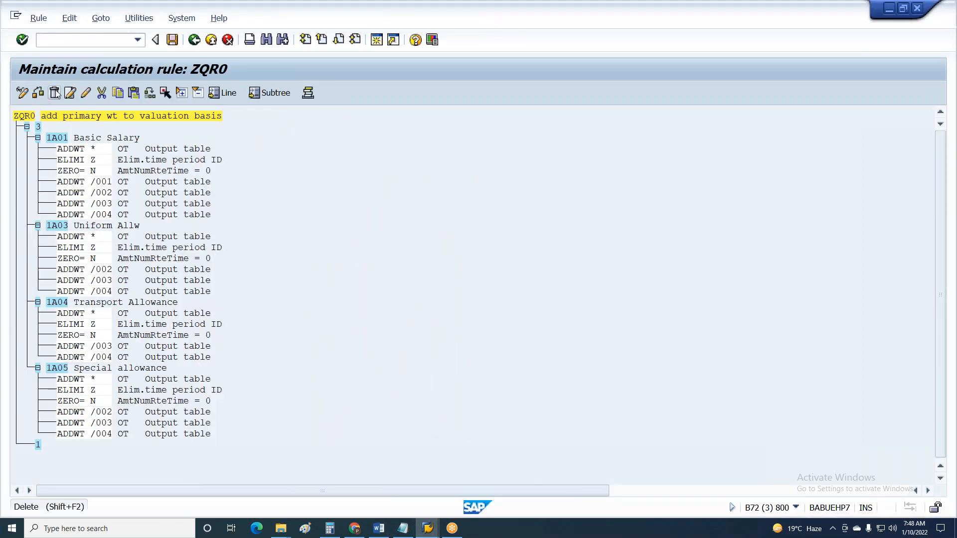
# Step: Delete the ADDWT /002 line under wage type 1A05 and save rule ZQR0
pyautogui.click(55, 93)
pyautogui.hotkey('ctrl', 's')
pyautogui.press('Return')
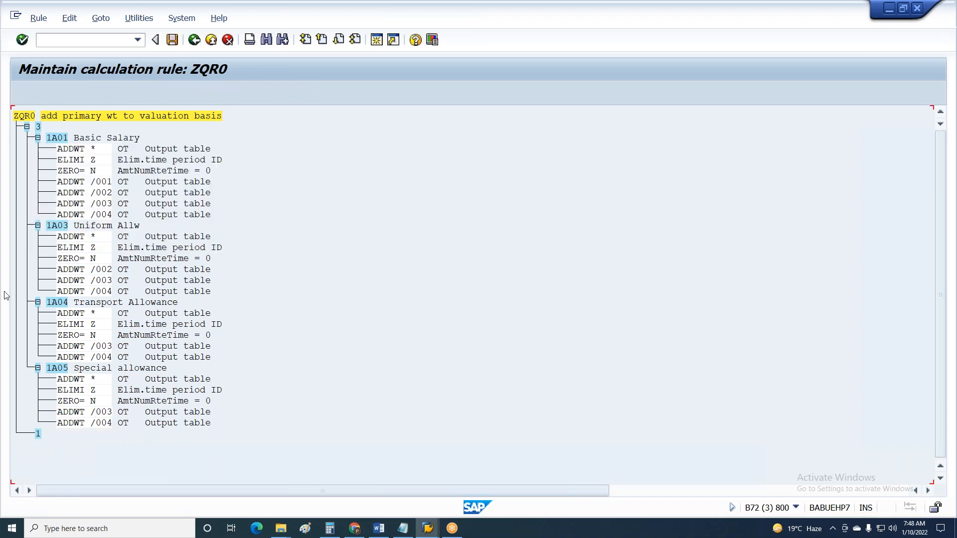
# Step: Insert wage type 1A00 one level below employee grouping 1 in rule ZQR0
pyautogui.click(38, 434)
pyautogui.click(69, 93)
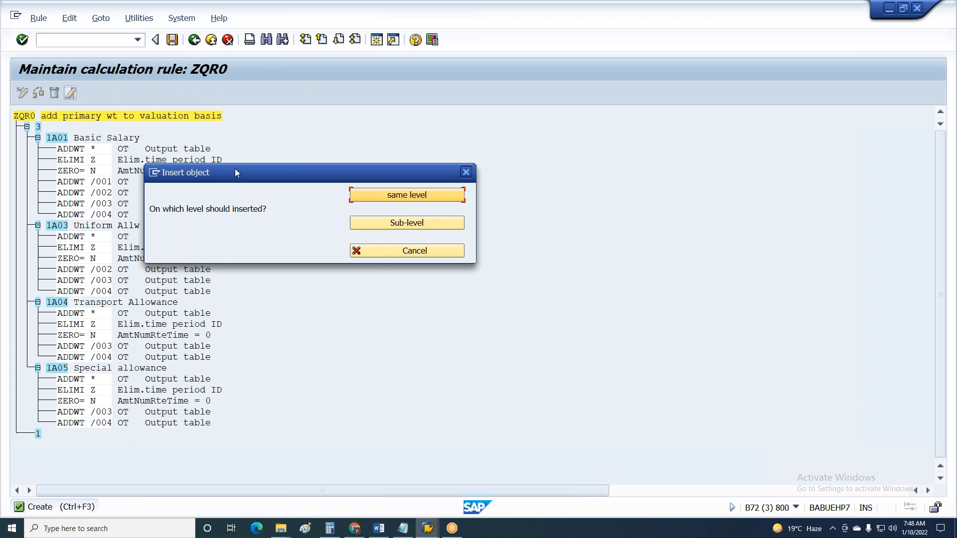
pyautogui.click(392, 226)
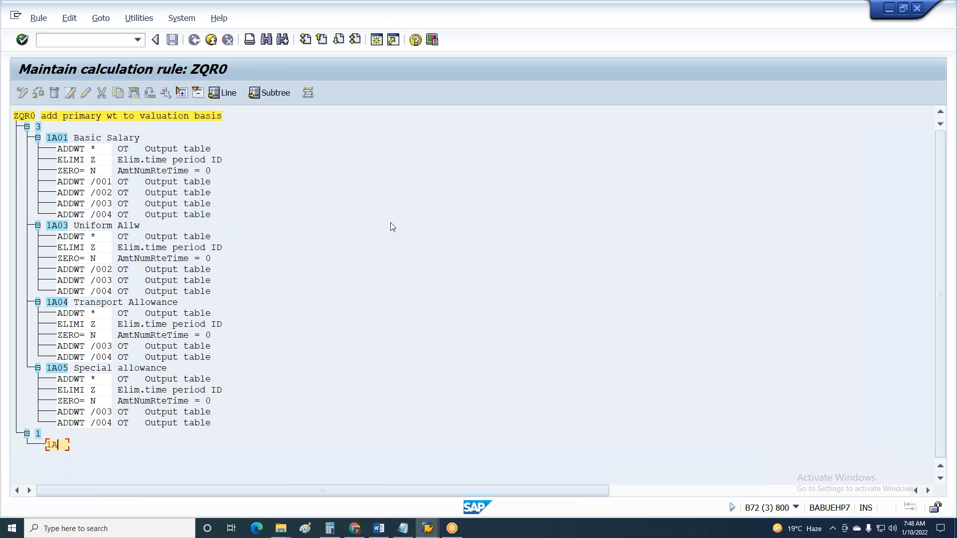
pyautogui.press('Return')
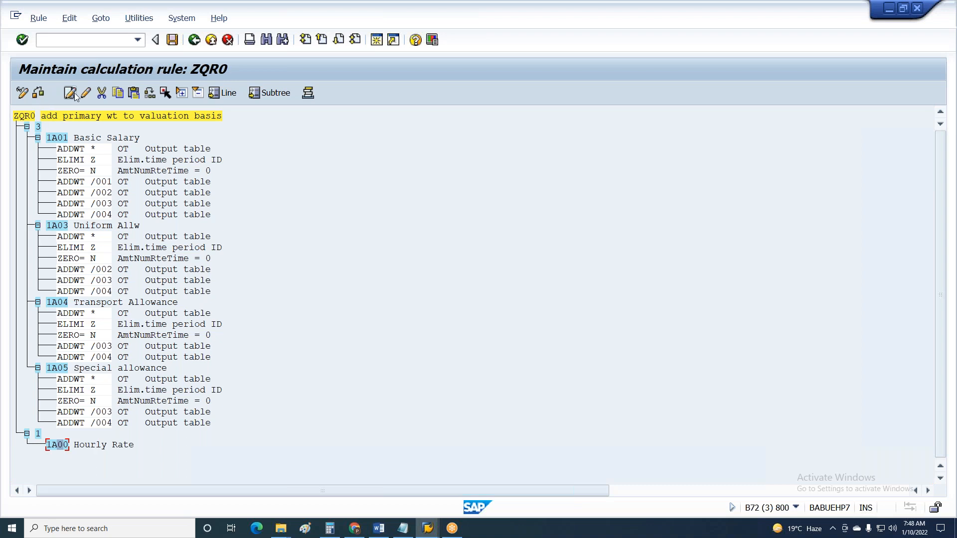
# Step: Add the operations ADDWT *, ELIMI Z, ZERO= N and ADDWT /001 beneath wage type 1A00
pyautogui.click(69, 92)
pyautogui.click(406, 222)
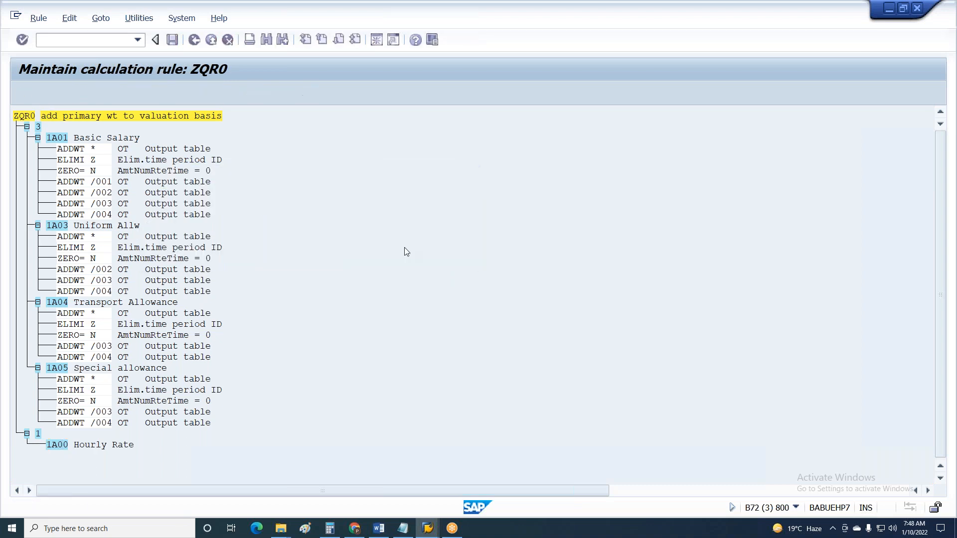
pyautogui.click(82, 149)
pyautogui.click(86, 161)
pyautogui.click(92, 171)
pyautogui.click(97, 183)
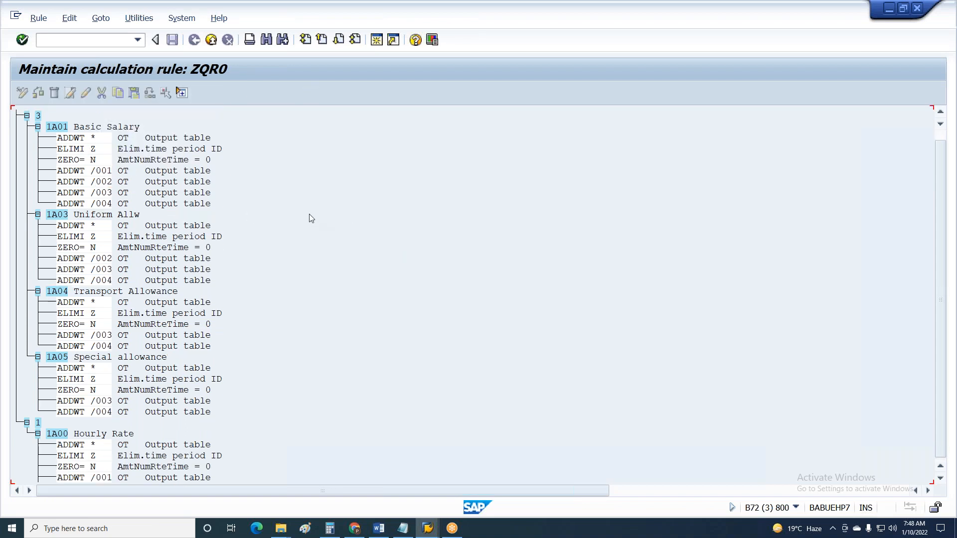
# Step: Save rule ZQR0 and assign it to customizing request B72K900112
pyautogui.hotkey('ctrl', 's')
pyautogui.press('Return')
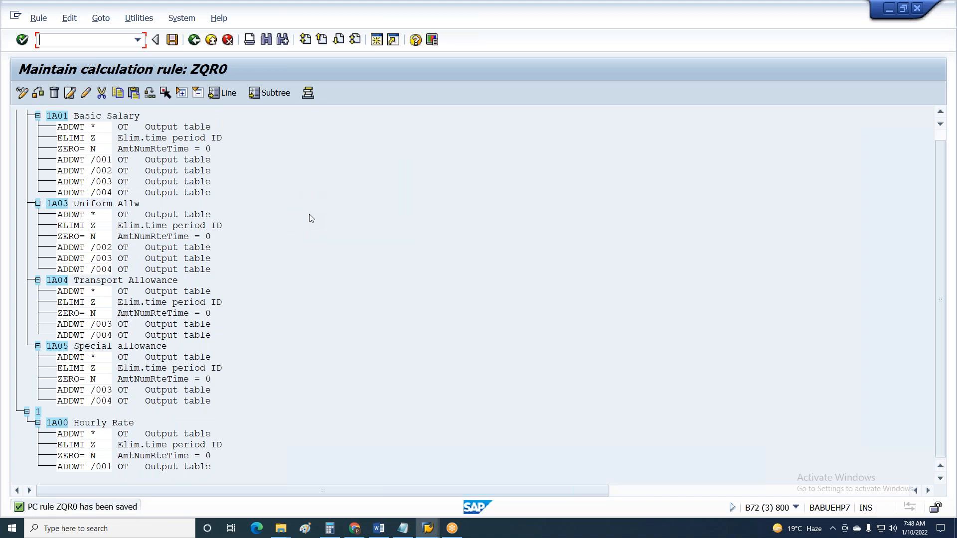
pyautogui.press('F3')
pyautogui.click(241, 231)
pyautogui.hotkey('ctrl', 's')
pyautogui.click(243, 230)
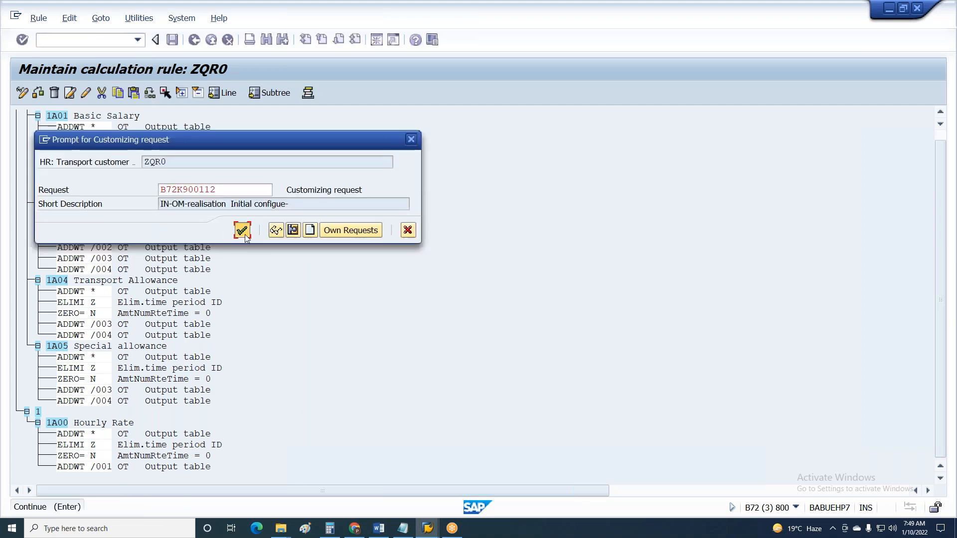
# Step: Switch to schema Z3T0, insert two lines after line 000160 and enter function PIT with rule ZQR0 in the first one
pyautogui.moveTo(422, 530)
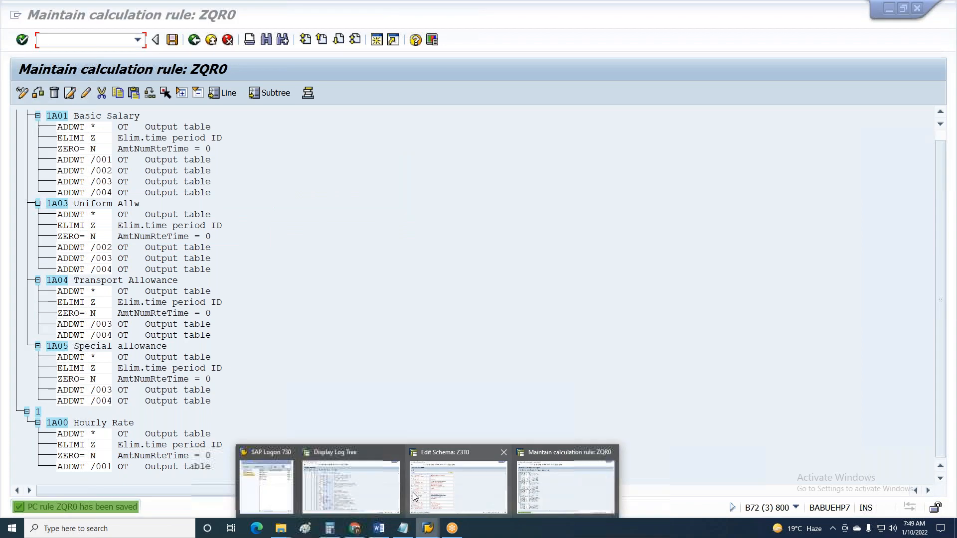
pyautogui.click(351, 486)
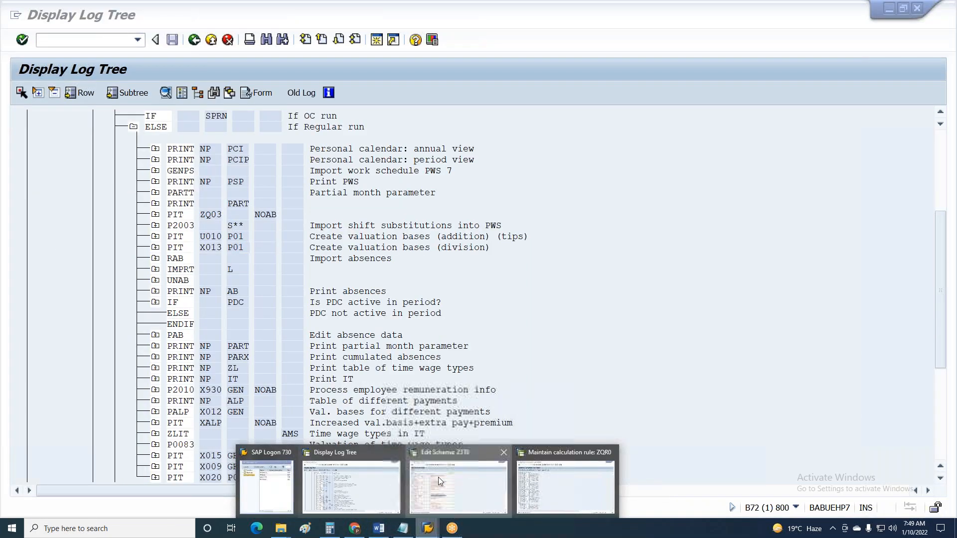
pyautogui.click(433, 473)
pyautogui.moveTo(28, 354); pyautogui.dragTo(204, 355)
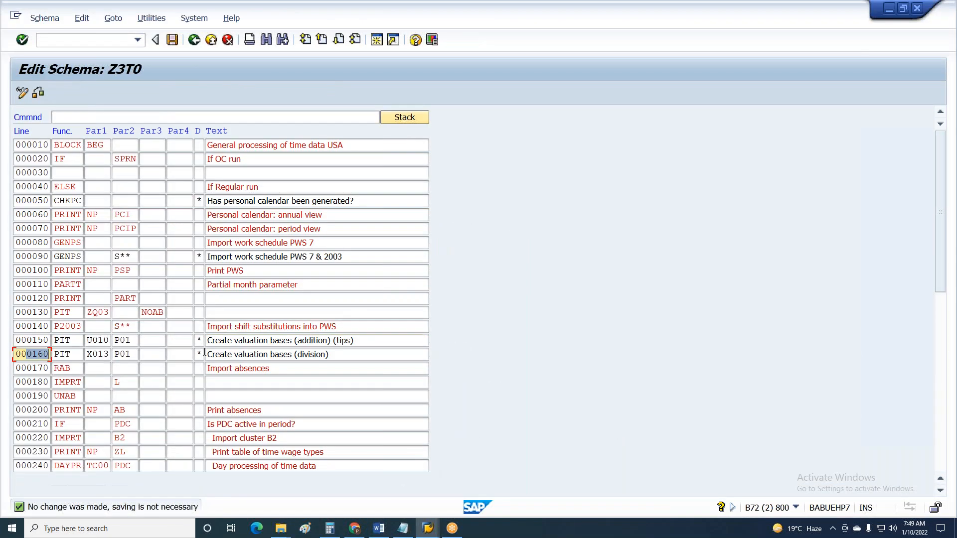
pyautogui.write('i2')
pyautogui.press('Return')
pyautogui.write('PIT')
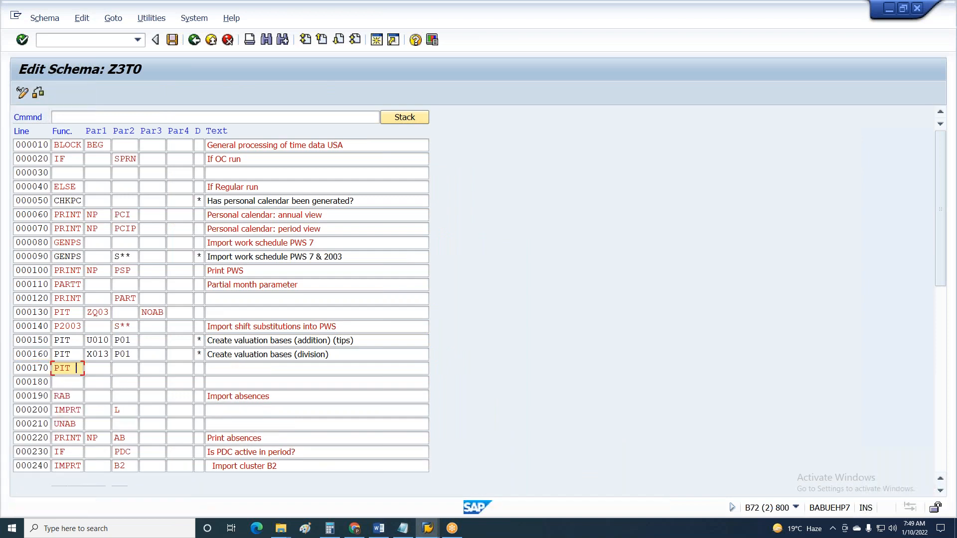
pyautogui.press('Tab')
pyautogui.write('Zqr0')
pyautogui.press('Tab')
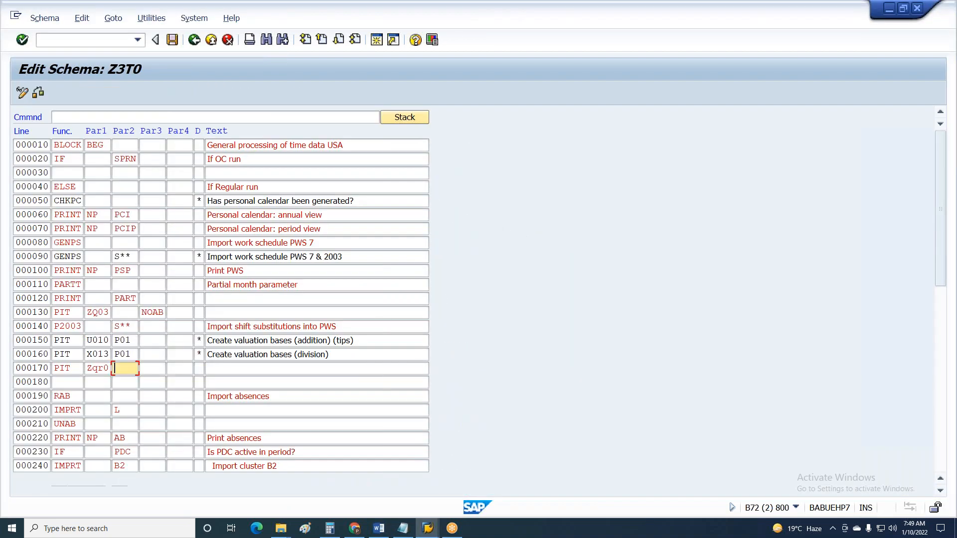
# Step: Review the wage type operations in rule ZQR0, return to schema Z3T0 and save the schema
pyautogui.moveTo(420, 534)
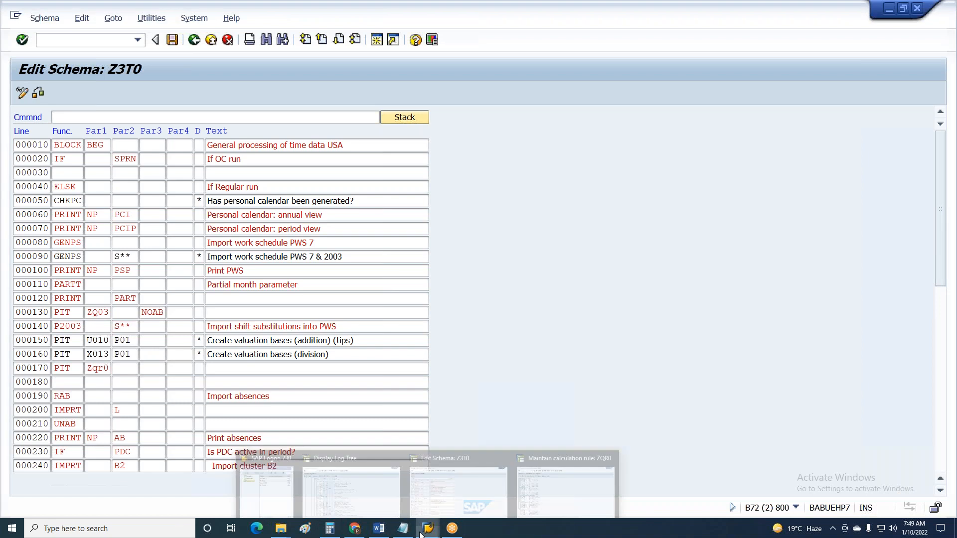
pyautogui.click(549, 483)
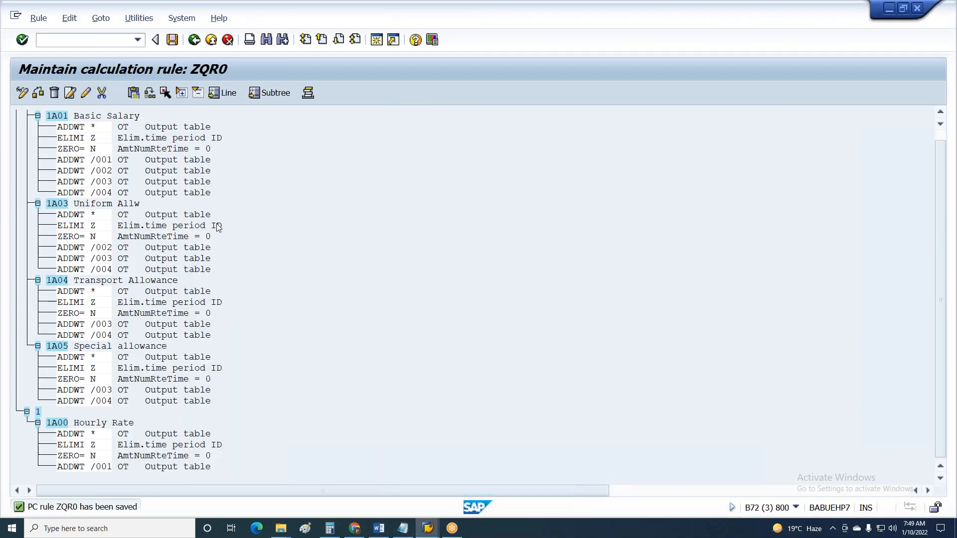
pyautogui.scroll(2, 226, 219)
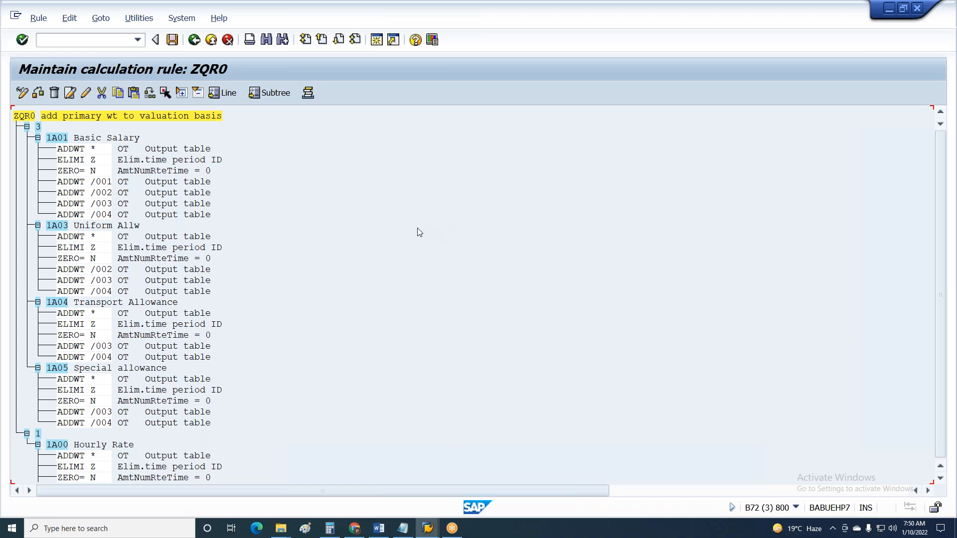
pyautogui.hotkey('alt', 'Tab')
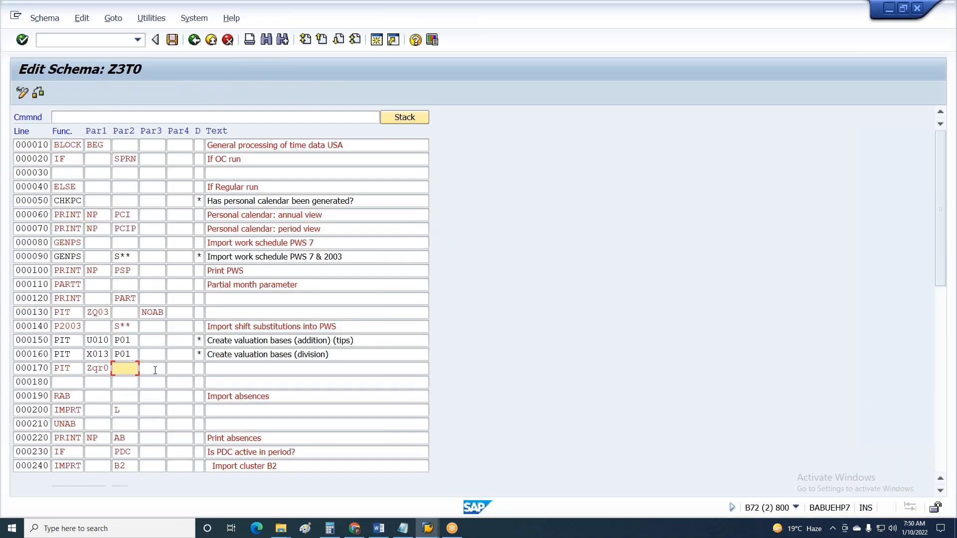
pyautogui.click(155, 371)
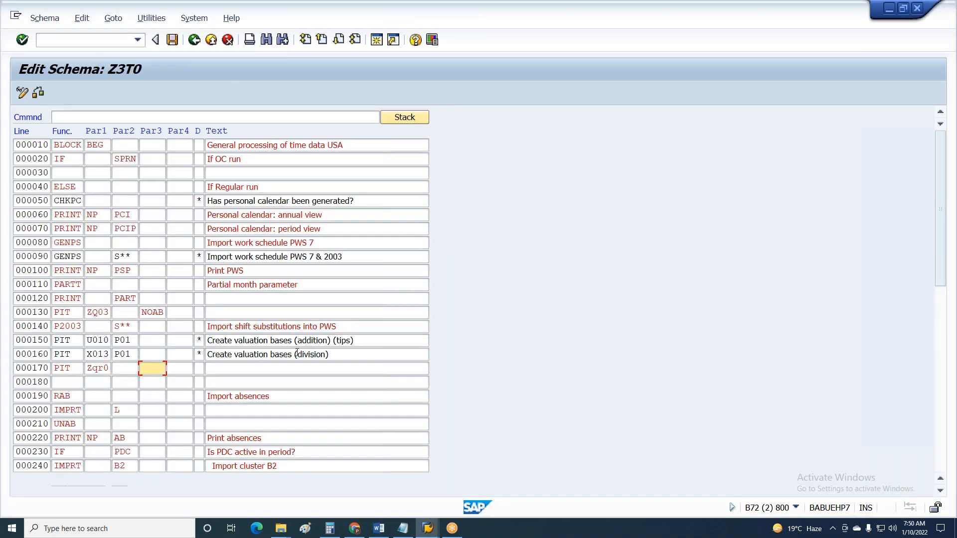
pyautogui.hotkey('alt', 'Tab')
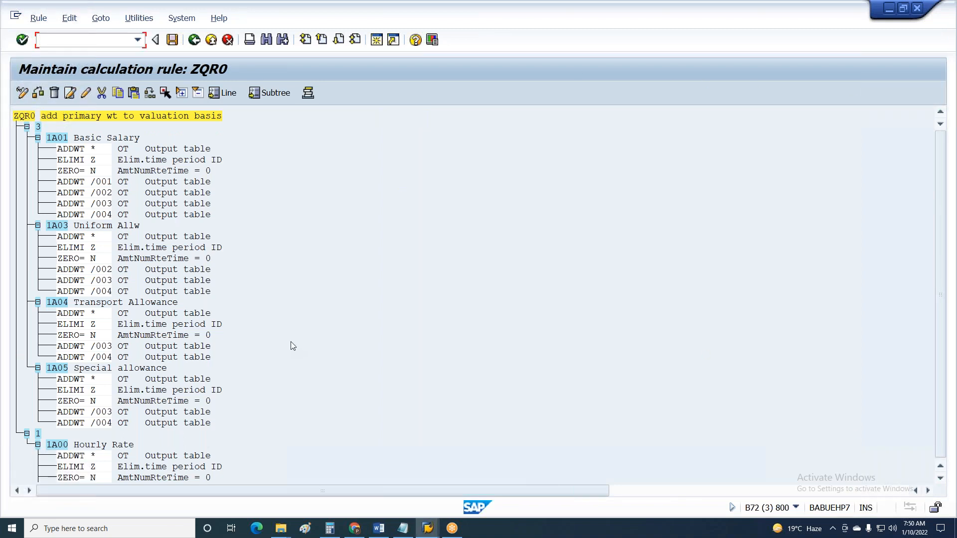
pyautogui.hotkey('alt', 'Tab')
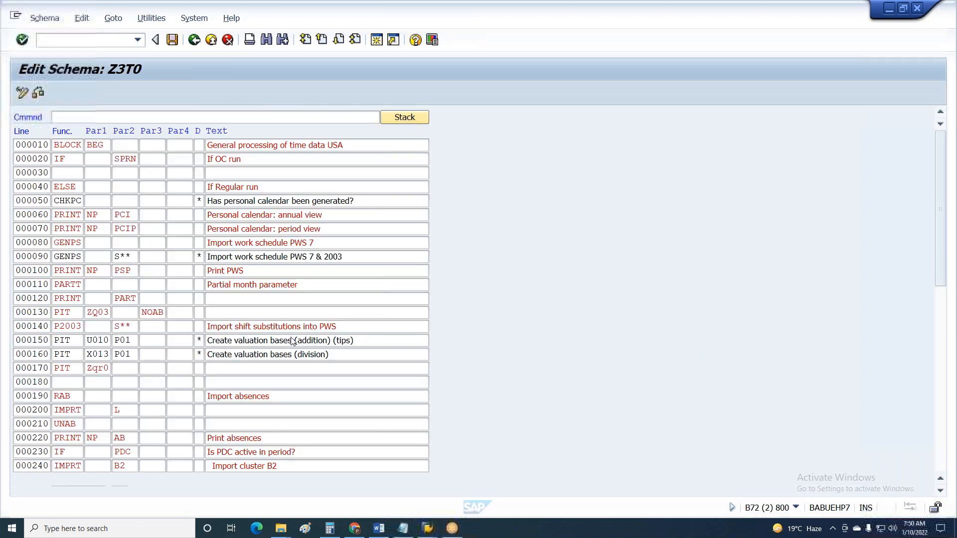
pyautogui.hotkey('ctrl', 's')
pyautogui.press('Return')
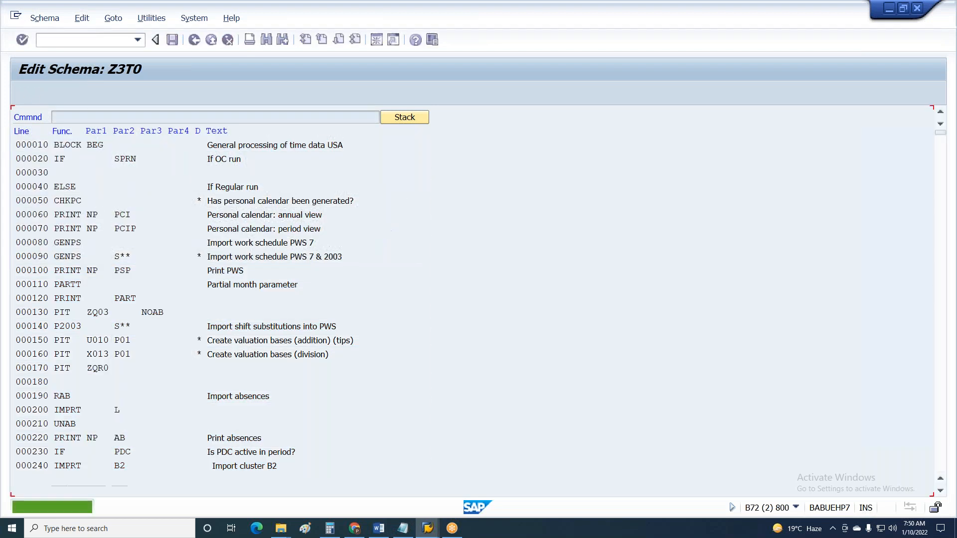
# Step: Exit the old payroll log display and run payroll again
pyautogui.click(429, 529)
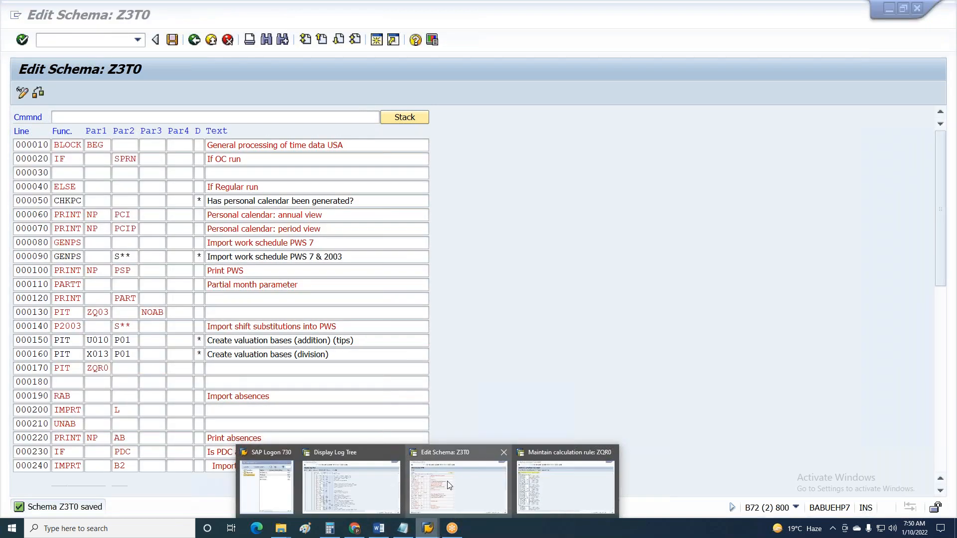
pyautogui.click(340, 484)
pyautogui.press('F3')
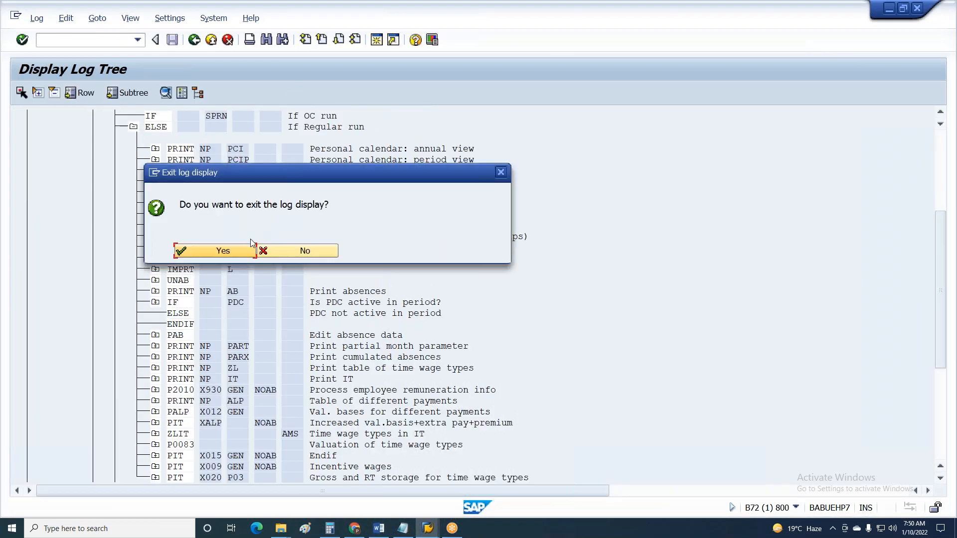
pyautogui.click(226, 250)
pyautogui.press('F8')
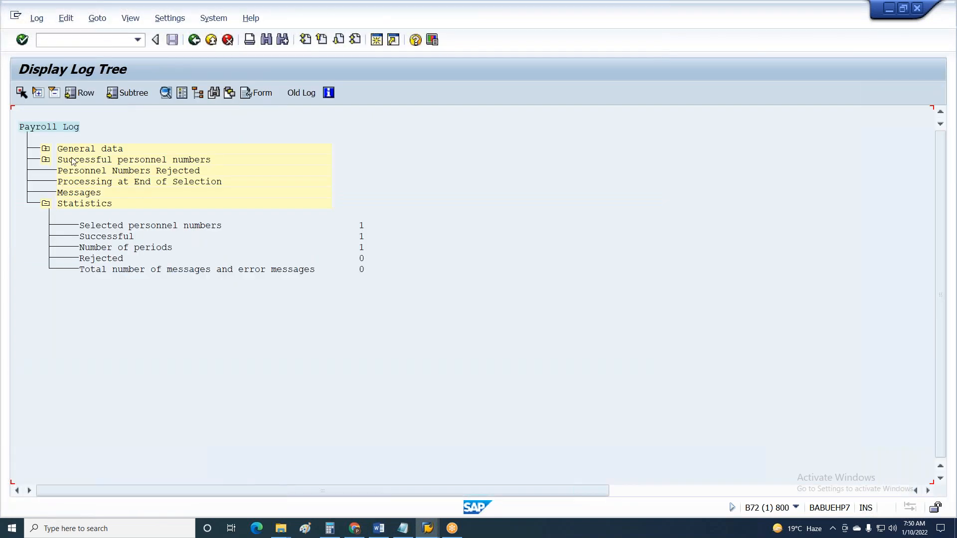
# Step: Expand the successful employee's 01/2021 log down to the regular-run branch of General processing of time data USA
pyautogui.click(46, 160)
pyautogui.click(69, 181)
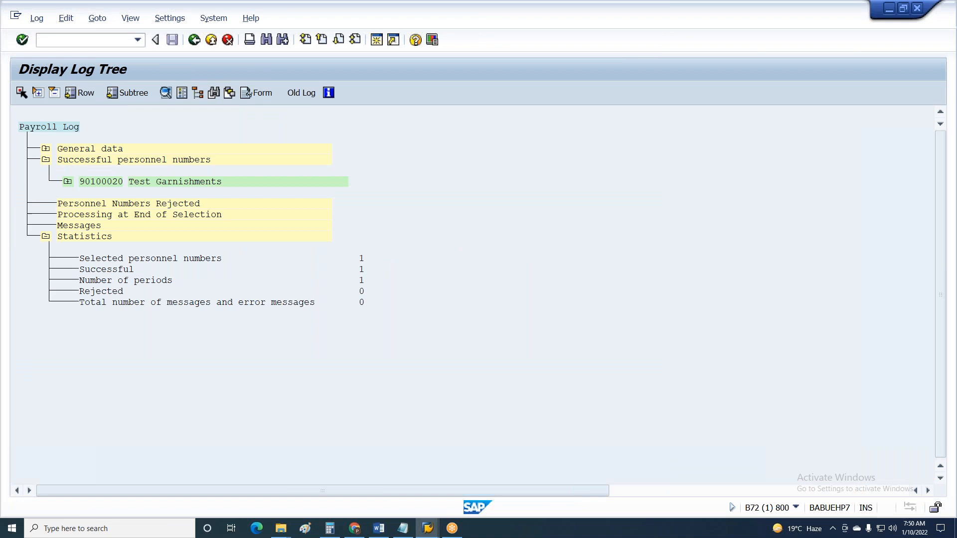
pyautogui.click(90, 204)
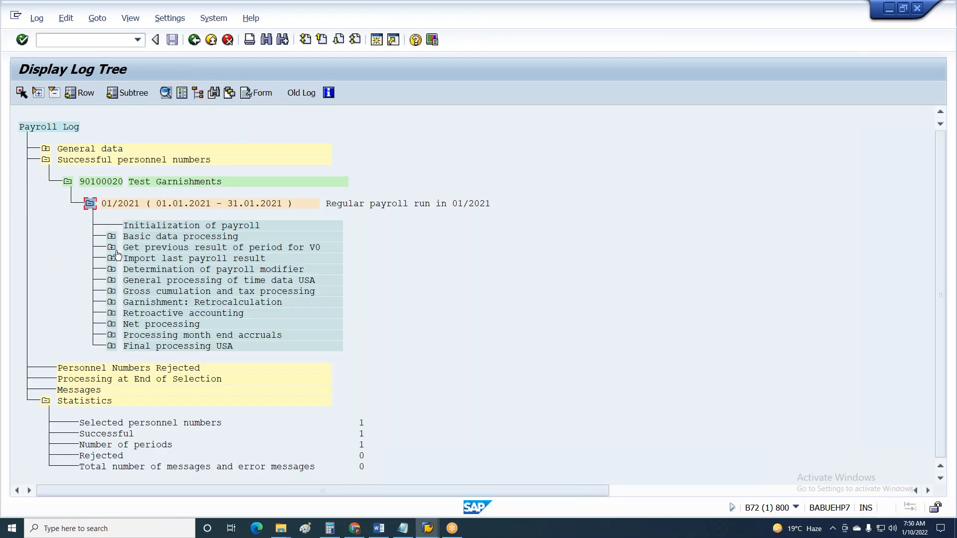
pyautogui.click(112, 282)
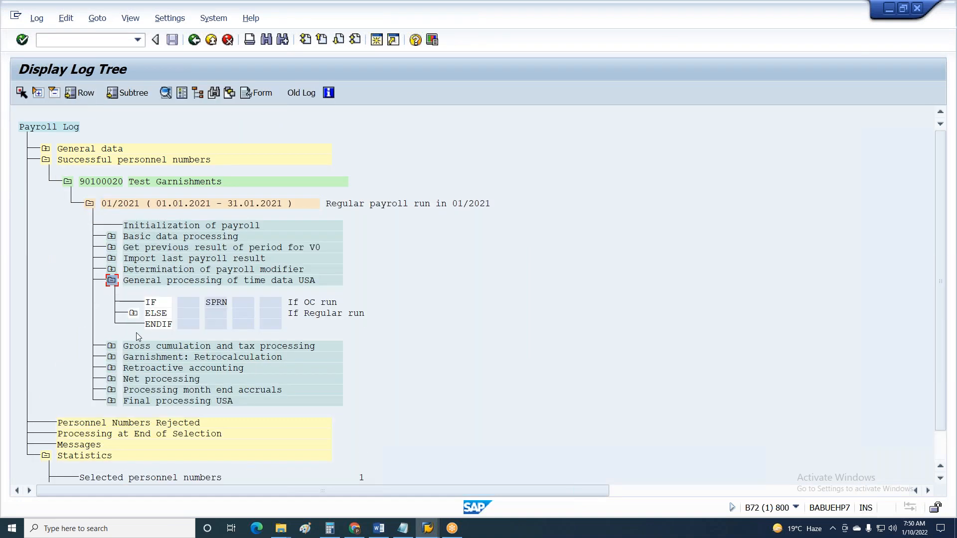
pyautogui.click(133, 313)
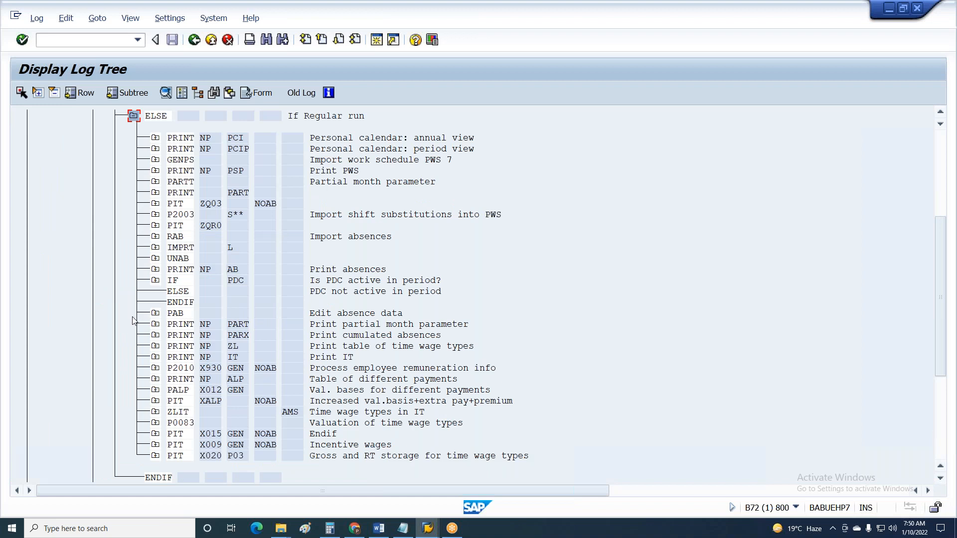
# Step: Examine the output IT table of PIT ZQ03 and return to the log tree
pyautogui.click(155, 214)
pyautogui.click(177, 247)
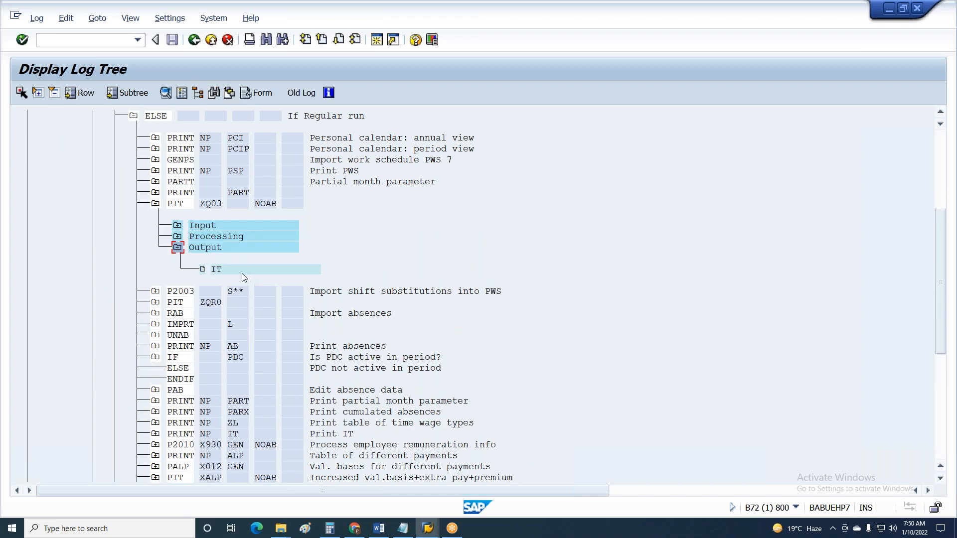
pyautogui.doubleClick(236, 269)
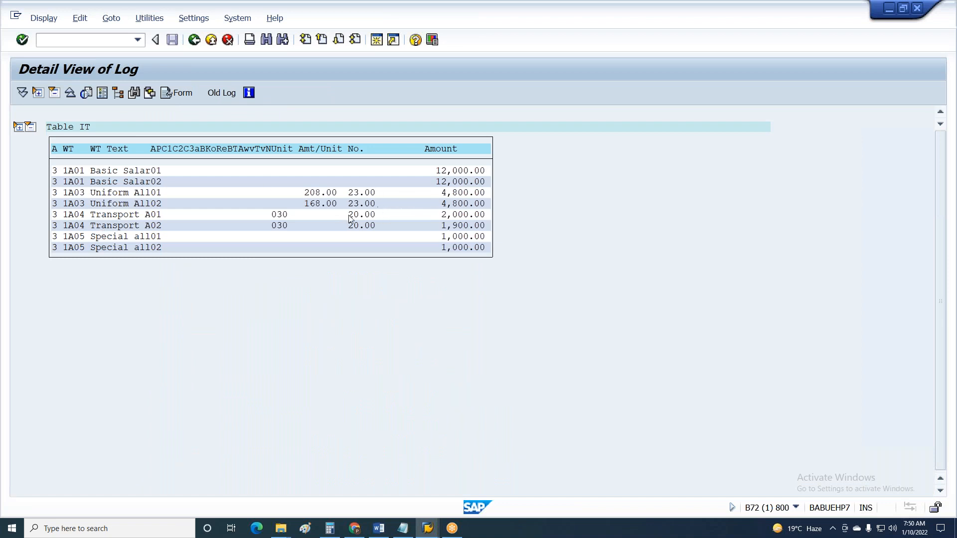
pyautogui.press('F3')
pyautogui.click(220, 226)
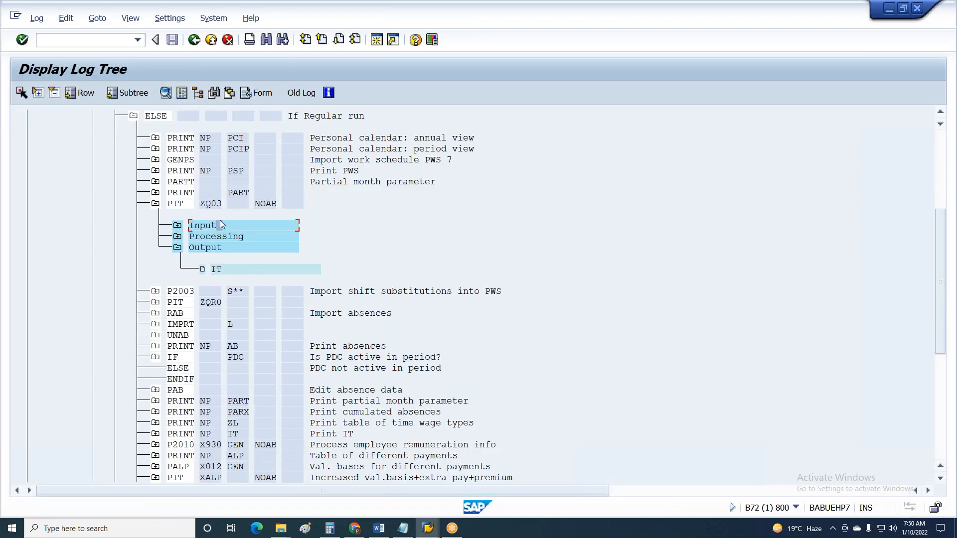
# Step: Expand the processing and output of PIT ZQR0 and examine valuation bases /001 to /004 in its IT table
pyautogui.click(155, 302)
pyautogui.click(178, 335)
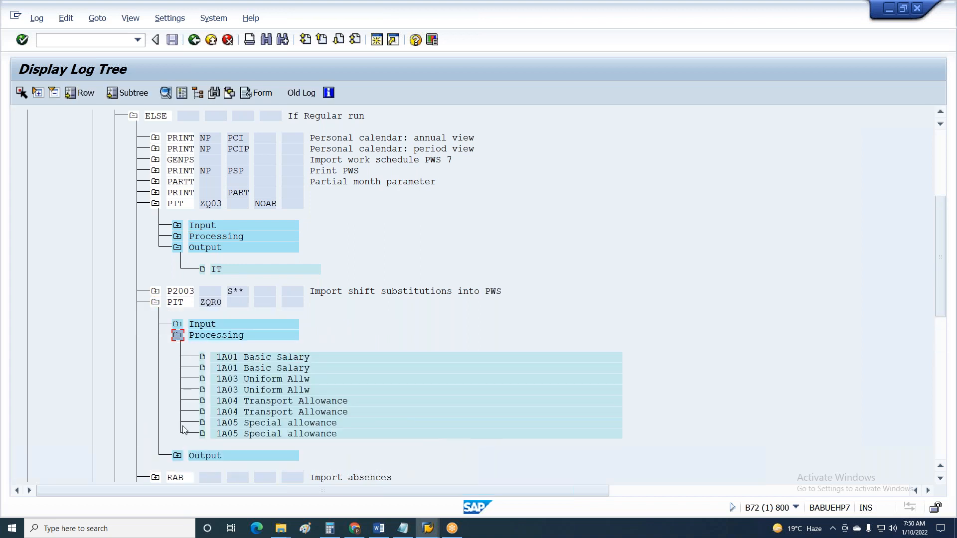
pyautogui.click(178, 457)
pyautogui.doubleClick(242, 454)
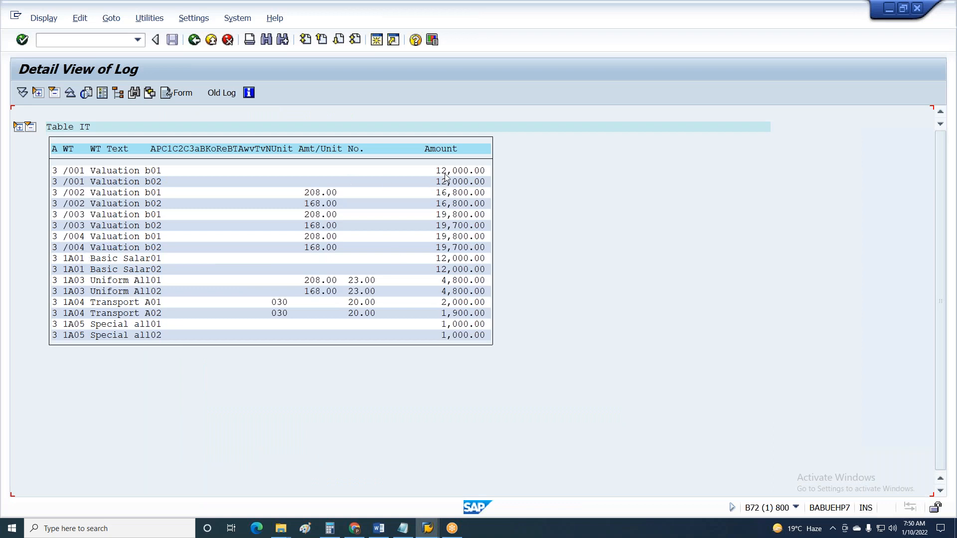
pyautogui.click(318, 197)
pyautogui.click(88, 204)
pyautogui.click(87, 226)
pyautogui.hotkey('alt', 'Tab')
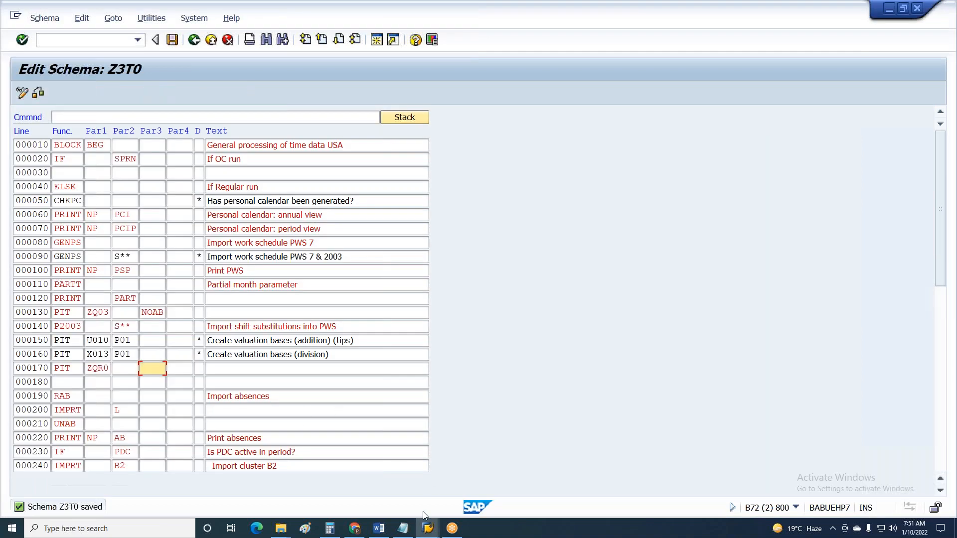
pyautogui.click(420, 535)
pyautogui.click(322, 492)
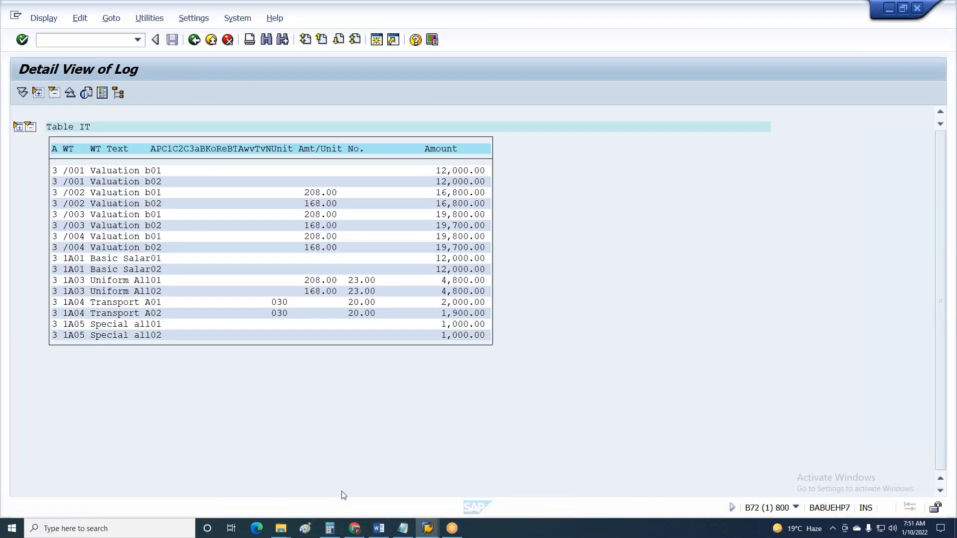
# Step: Review the ELIMI Z and ZERO= N operations under the allowance wage types in calculation rule ZQR0
pyautogui.moveTo(433, 530)
pyautogui.click(536, 492)
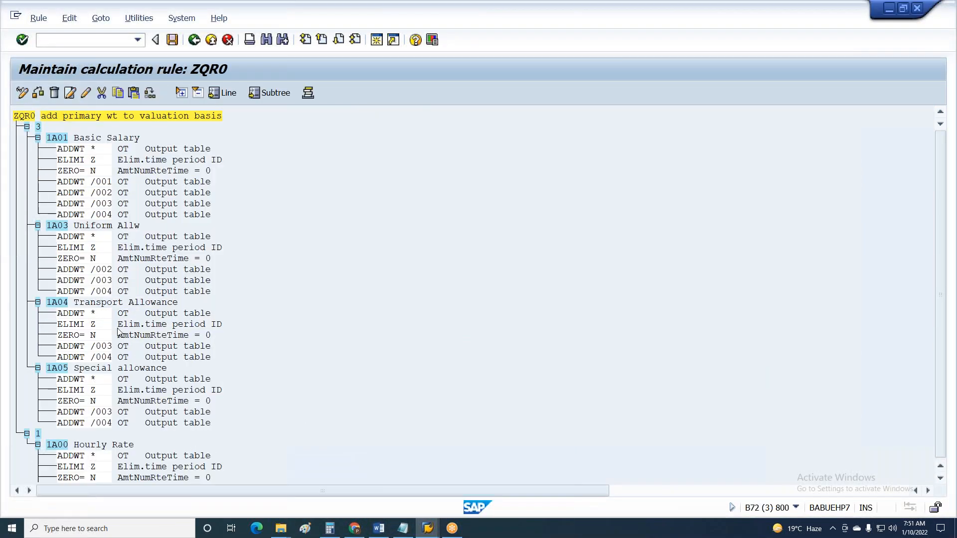
pyautogui.click(93, 400)
pyautogui.click(93, 391)
pyautogui.click(94, 402)
pyautogui.scroll(-1, 93, 329)
pyautogui.click(93, 324)
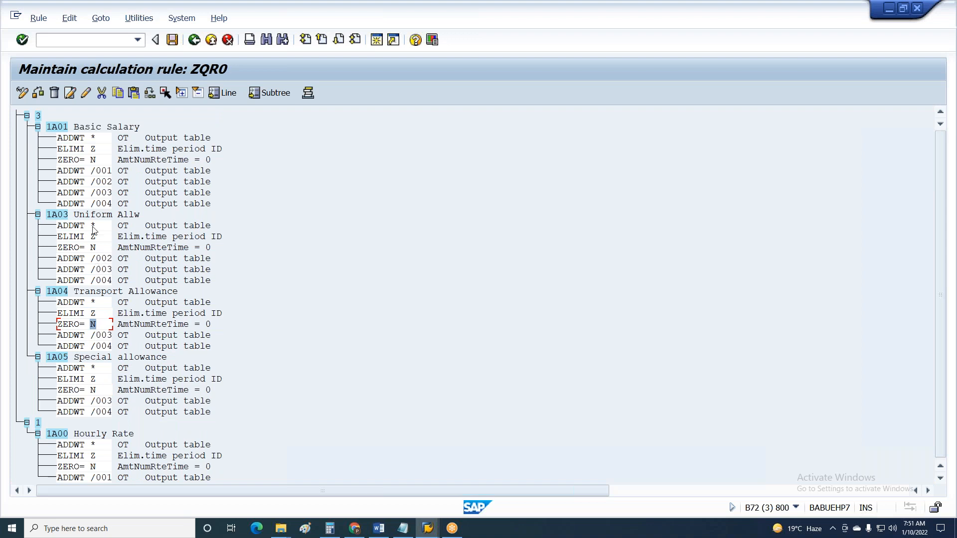
pyautogui.click(94, 247)
# Step: Check the amount-per-unit values of the valuation bases and Basic Salary in the log's IT table
pyautogui.hotkey('alt', 'Tab')
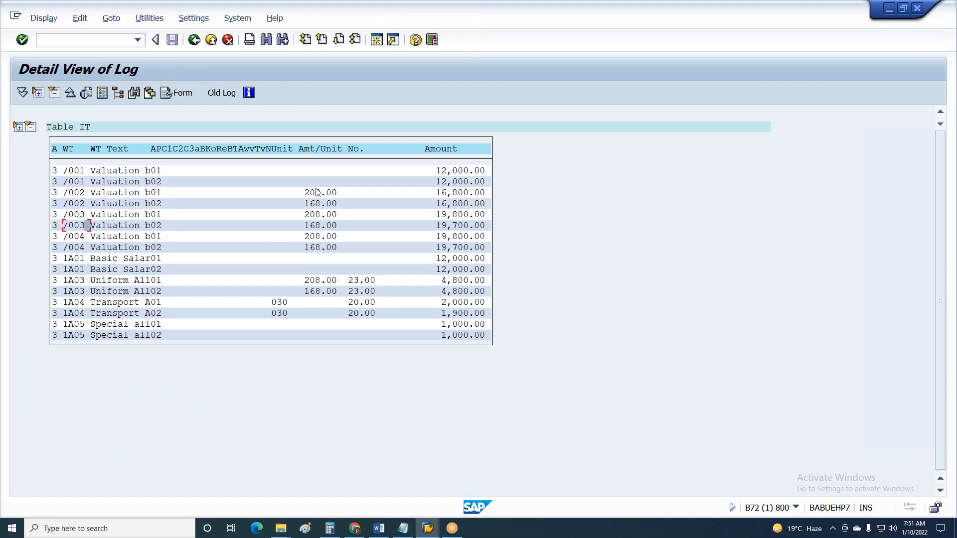
pyautogui.click(318, 225)
pyautogui.click(318, 259)
pyautogui.hotkey('alt', 'Tab')
pyautogui.moveTo(426, 532)
pyautogui.click(339, 482)
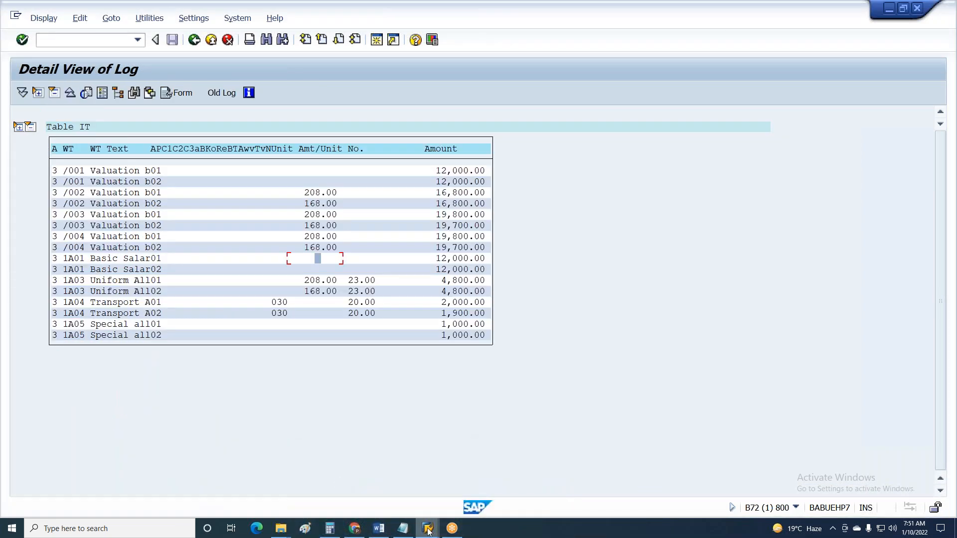
# Step: Switch to schema Z3T0, inspect rule ZQ03 for wage type 1A03, and return to the schema
pyautogui.click(542, 479)
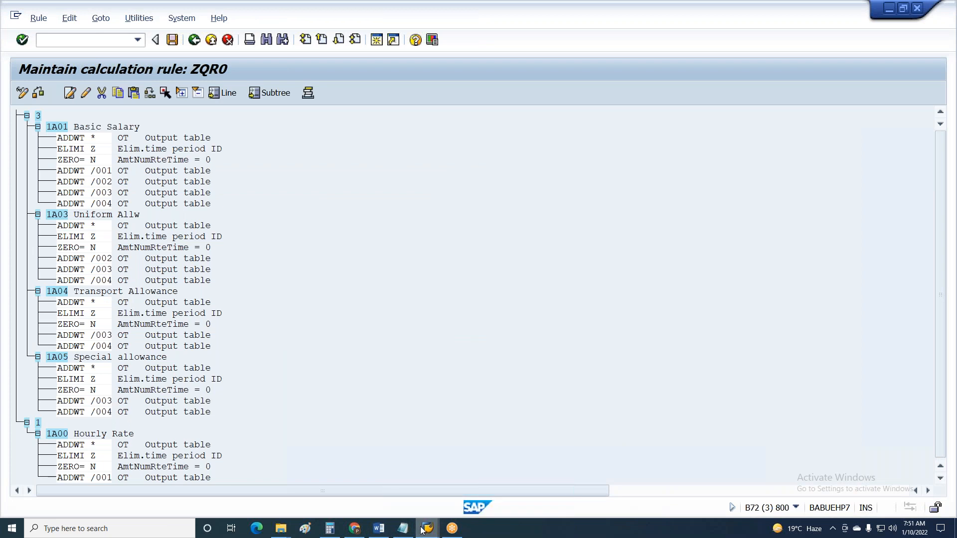
pyautogui.click(432, 486)
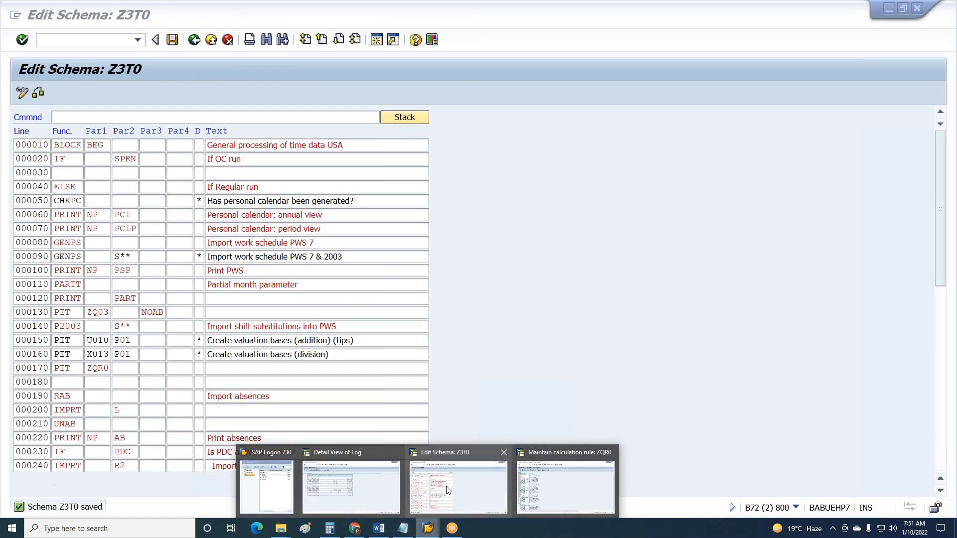
pyautogui.click(447, 490)
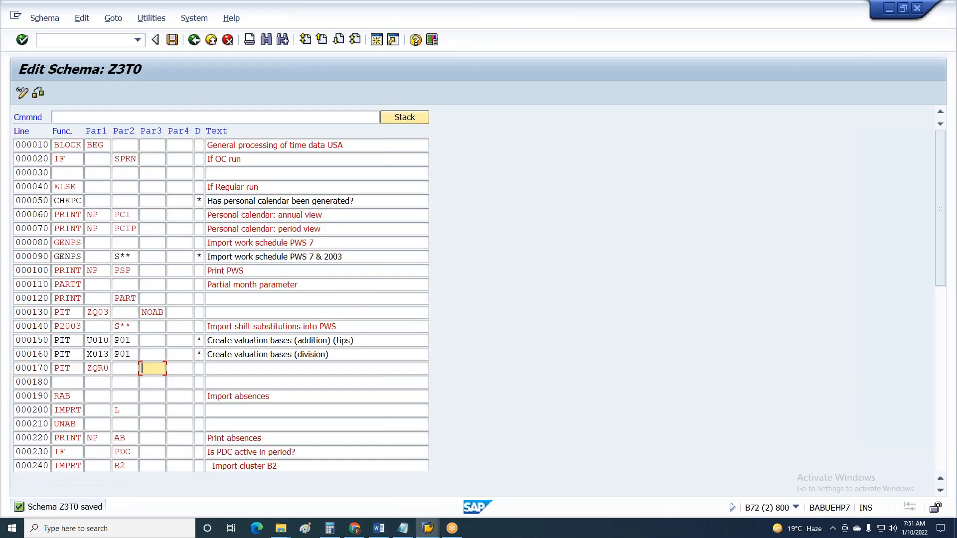
pyautogui.press('F3')
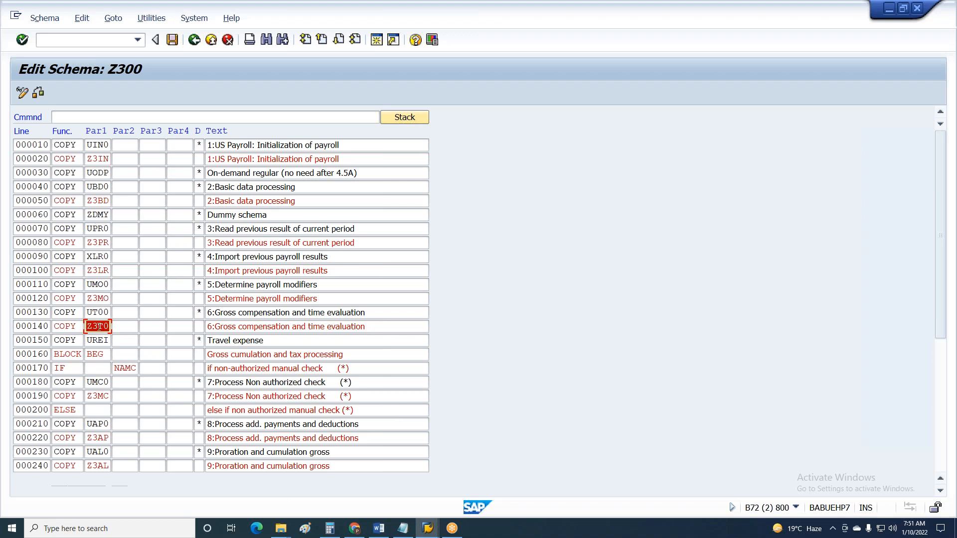
pyautogui.doubleClick(98, 327)
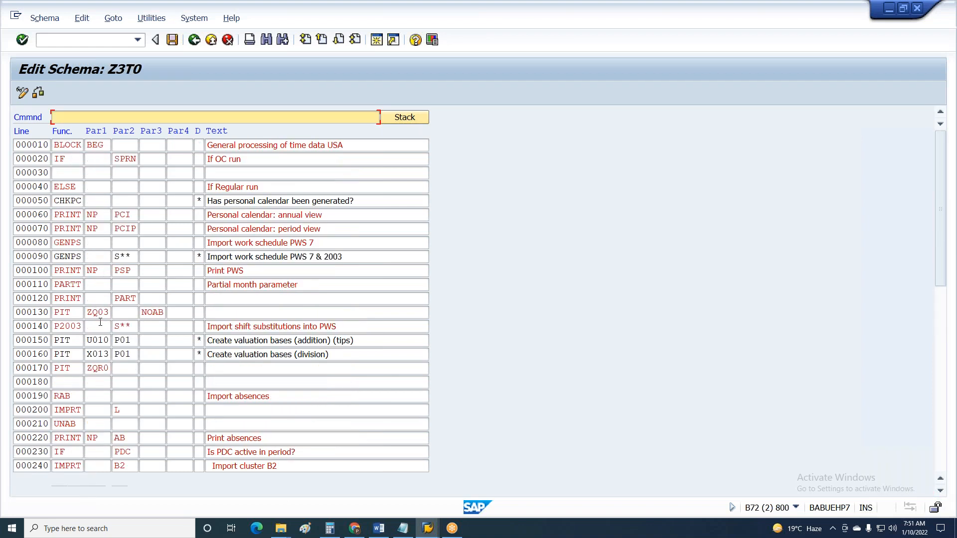
pyautogui.doubleClick(102, 313)
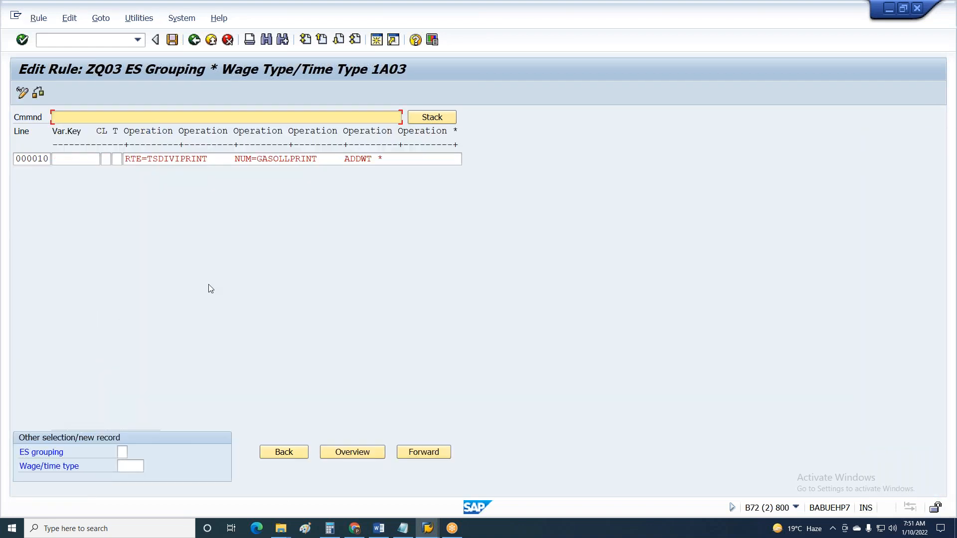
pyautogui.press('F3')
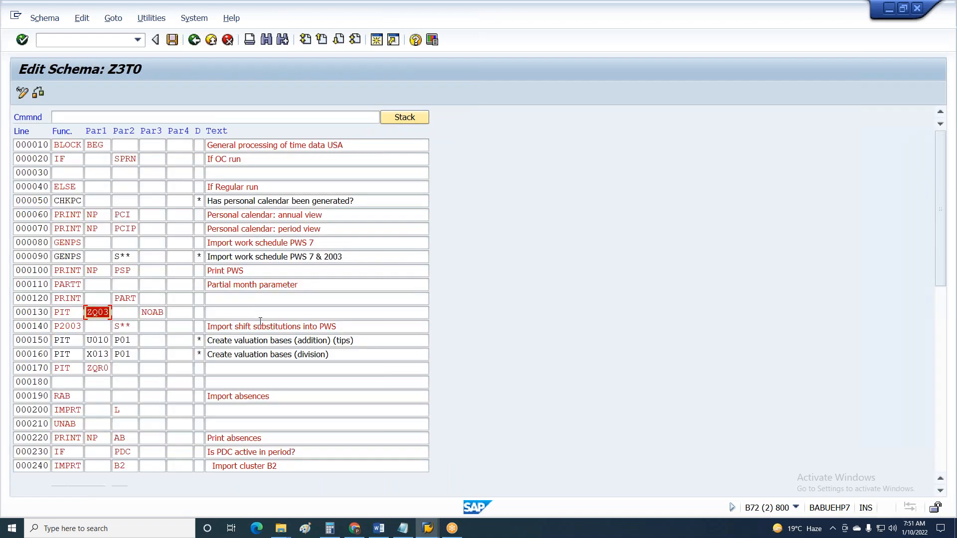
# Step: Delete the PIT ZQ03 line from schema Z3T0 and save the schema
pyautogui.moveTo(36, 313); pyautogui.dragTo(196, 300)
pyautogui.write('d')
pyautogui.press('Return')
pyautogui.hotkey('ctrl', 's')
pyautogui.press('Return')
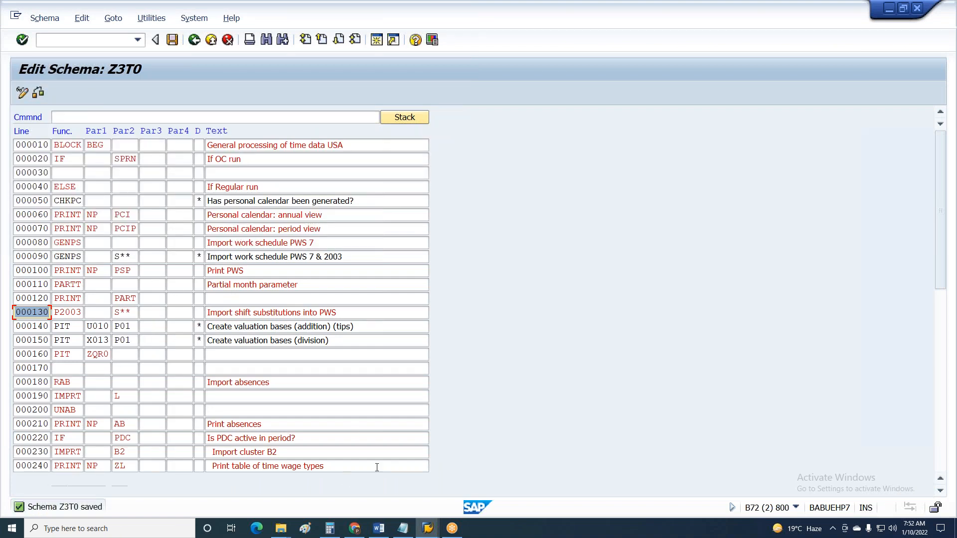
# Step: Return to the payroll log, exit its display and rerun payroll with the changed schema
pyautogui.moveTo(427, 529)
pyautogui.click(338, 478)
pyautogui.press('F3')
pyautogui.press('F3')
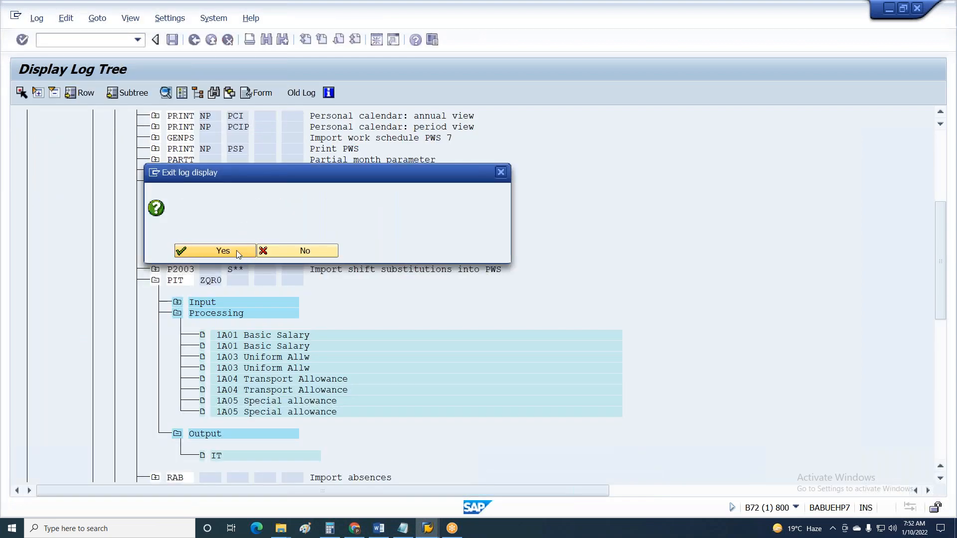
pyautogui.click(223, 251)
pyautogui.press('F8')
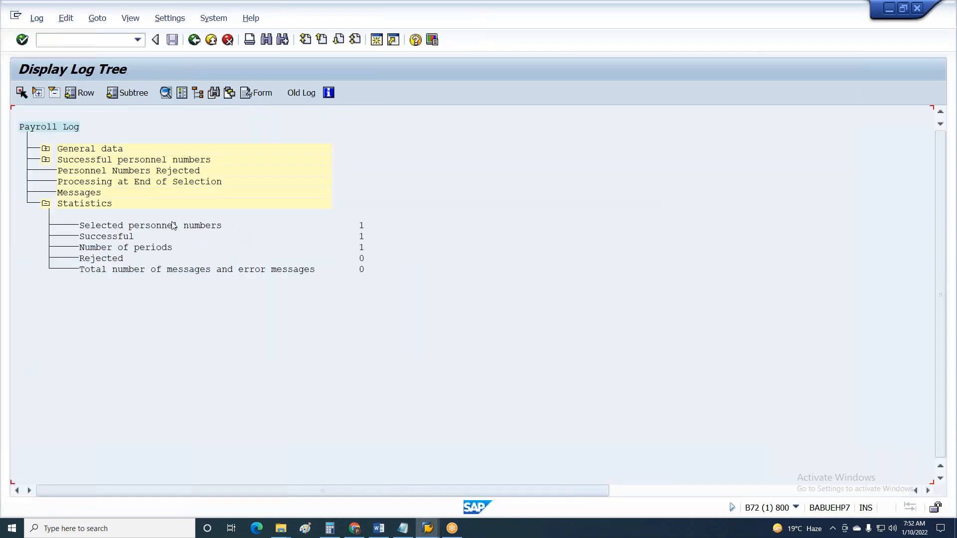
# Step: Open output table IT of rule ZQR0 in the regular-run branch of the 01/2021 payroll log's time data processing
pyautogui.click(46, 160)
pyautogui.click(68, 181)
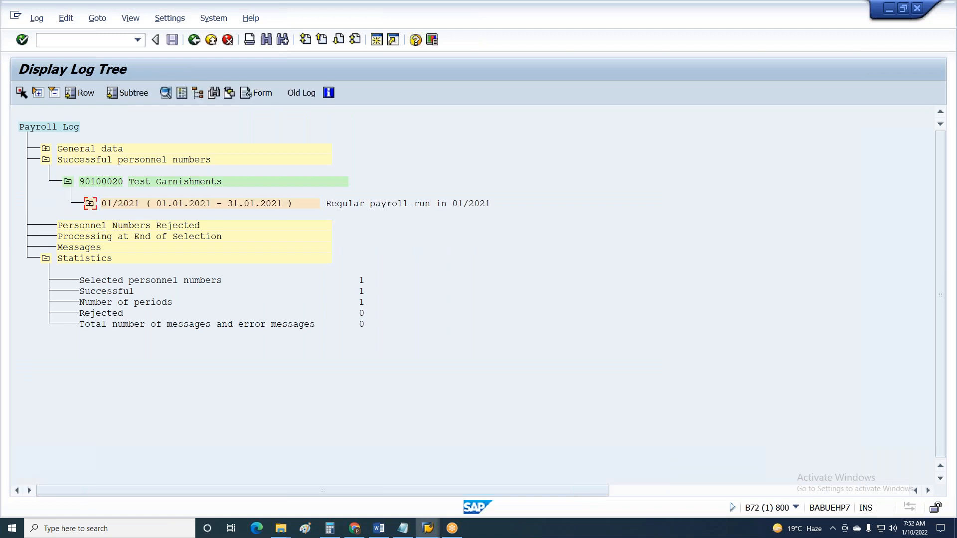
pyautogui.click(90, 203)
pyautogui.click(112, 280)
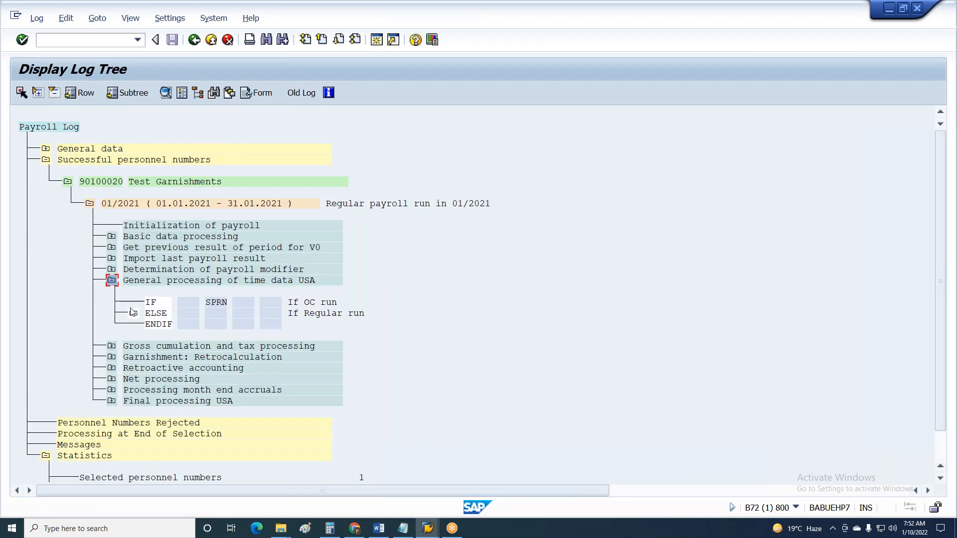
pyautogui.click(133, 313)
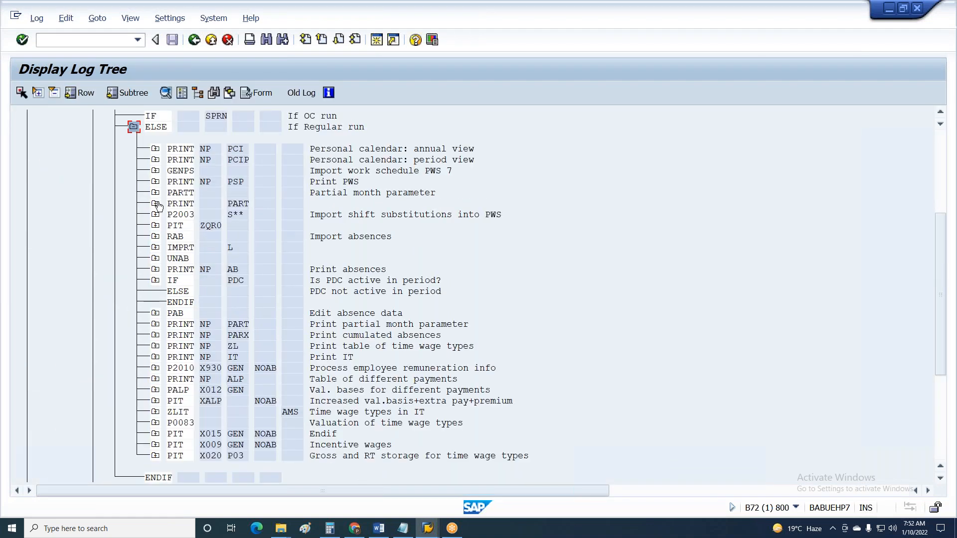
pyautogui.click(156, 226)
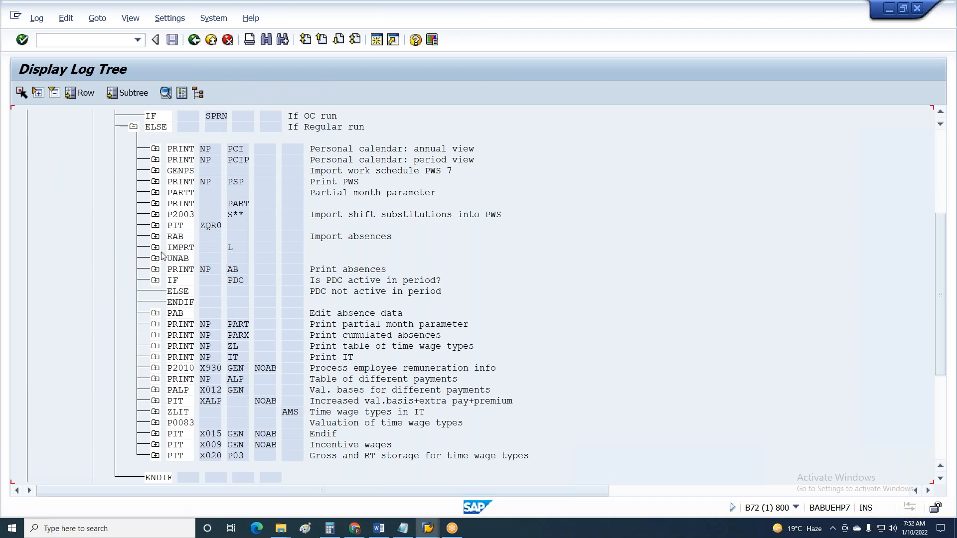
pyautogui.click(177, 269)
pyautogui.doubleClick(250, 290)
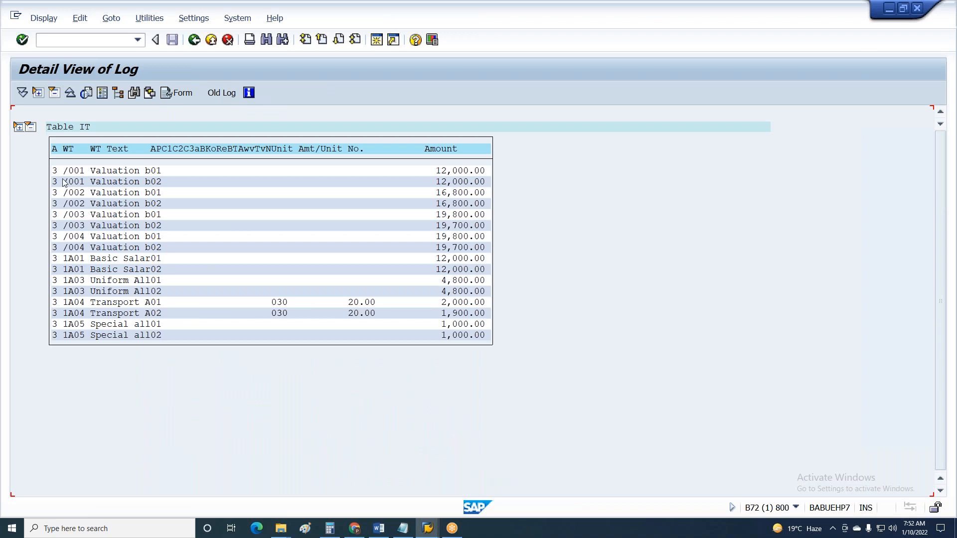
# Step: Examine the valuation basis wage types /001 to /004 and their amounts in table IT, and return to the log tree
pyautogui.click(78, 204)
pyautogui.click(78, 215)
pyautogui.click(78, 226)
pyautogui.click(79, 237)
pyautogui.click(80, 246)
pyautogui.click(443, 171)
pyautogui.click(443, 184)
pyautogui.click(456, 282)
pyautogui.click(444, 216)
pyautogui.click(445, 224)
pyautogui.press('F3')
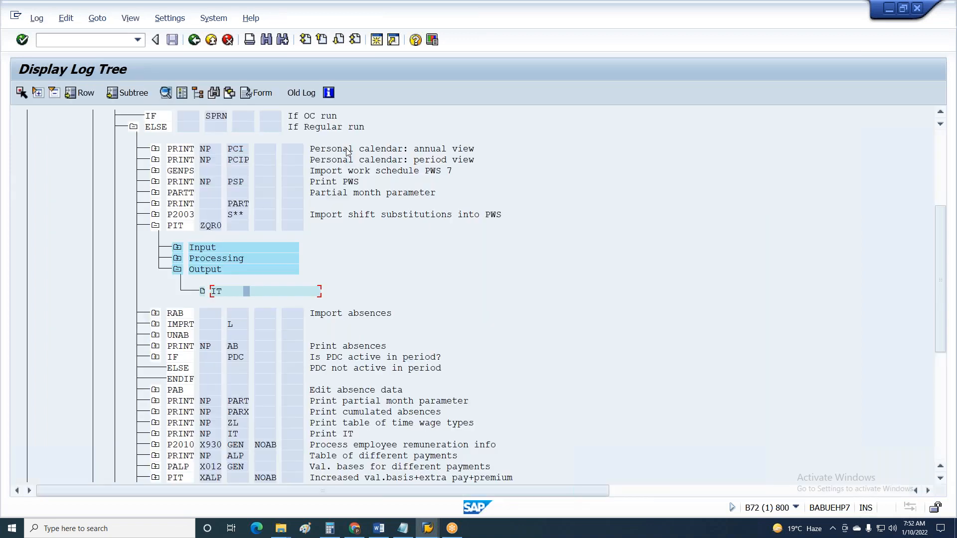
# Step: Switch to the calculation rule session and create a new personnel calculation rule ZQR3
pyautogui.moveTo(427, 529)
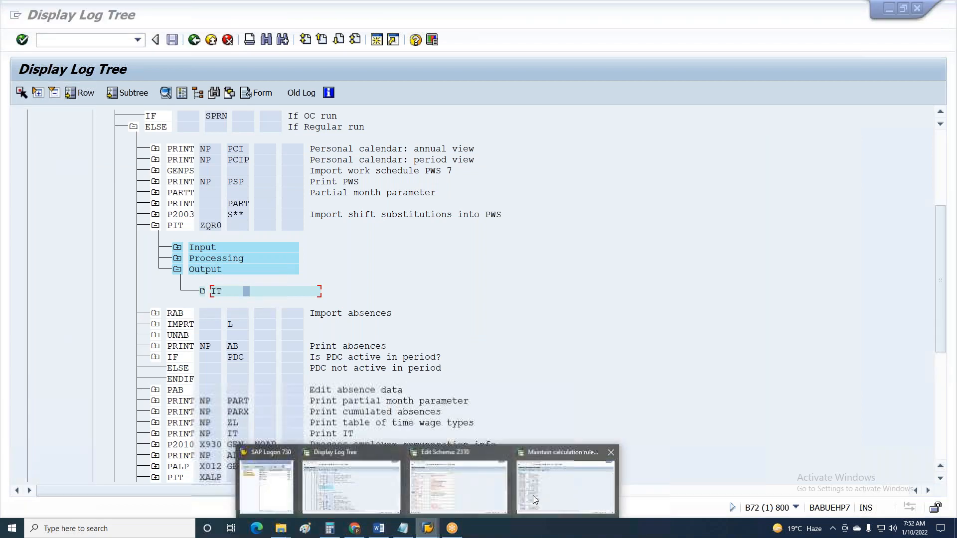
pyautogui.click(522, 486)
pyautogui.press('F3')
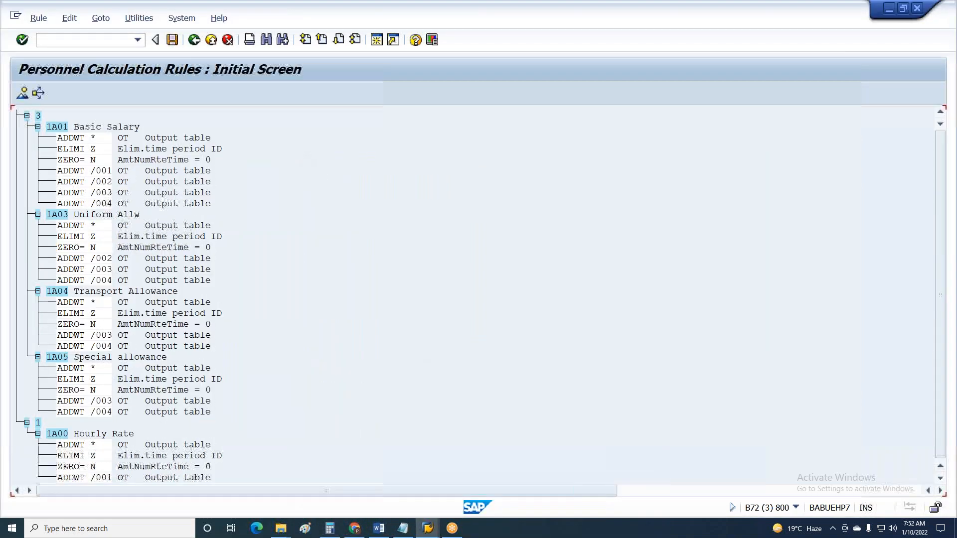
pyautogui.moveTo(98, 145); pyautogui.dragTo(109, 144)
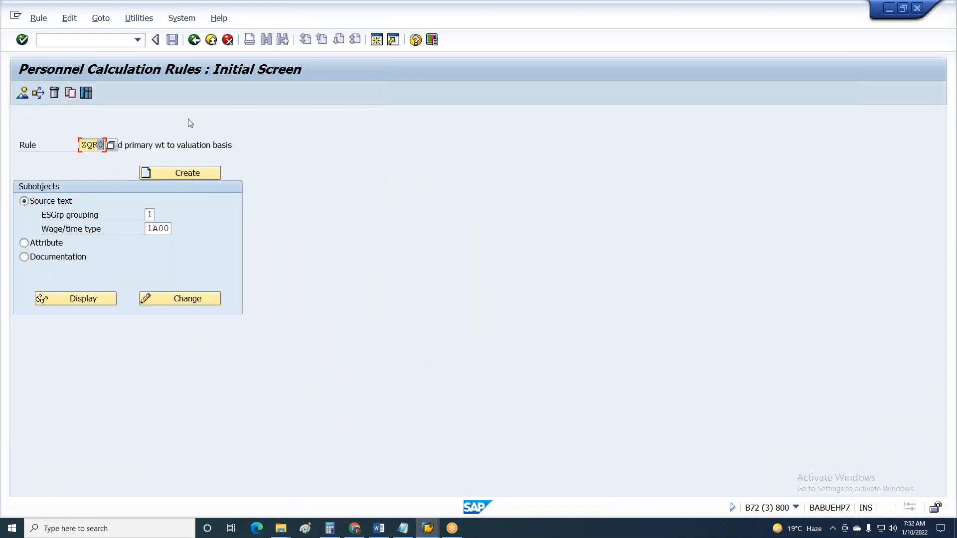
pyautogui.write('3')
pyautogui.press('Return')
pyautogui.click(190, 173)
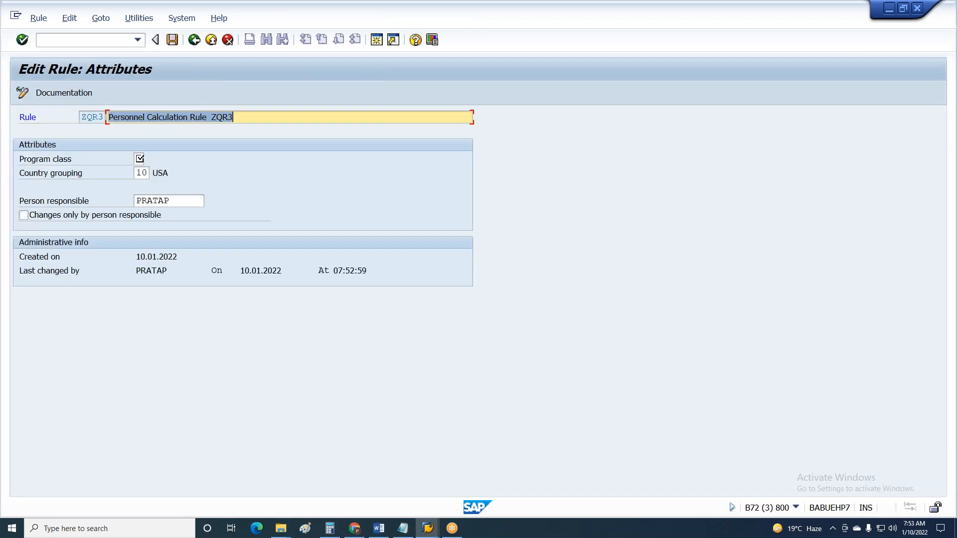
# Step: Describe rule ZQR3 as "Calc rates", assign program class C and save its attributes
pyautogui.write('Calc rates')
pyautogui.press('Tab')
pyautogui.write('C')
pyautogui.press('Return')
pyautogui.press('F3')
pyautogui.press('Return')
pyautogui.press('Return')
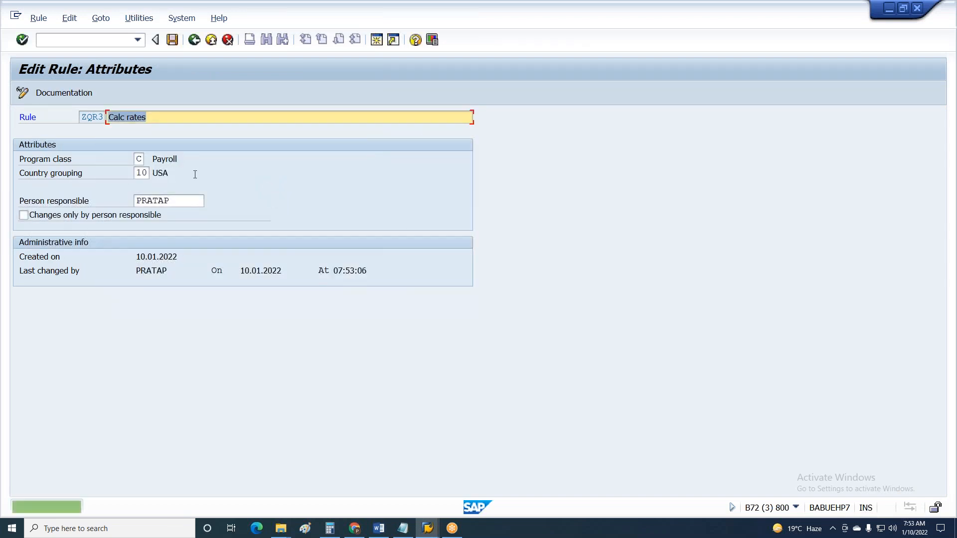
# Step: Open the source text of ZQR3 for changes and insert employee subgroup groupings 3 and 1
pyautogui.click(169, 302)
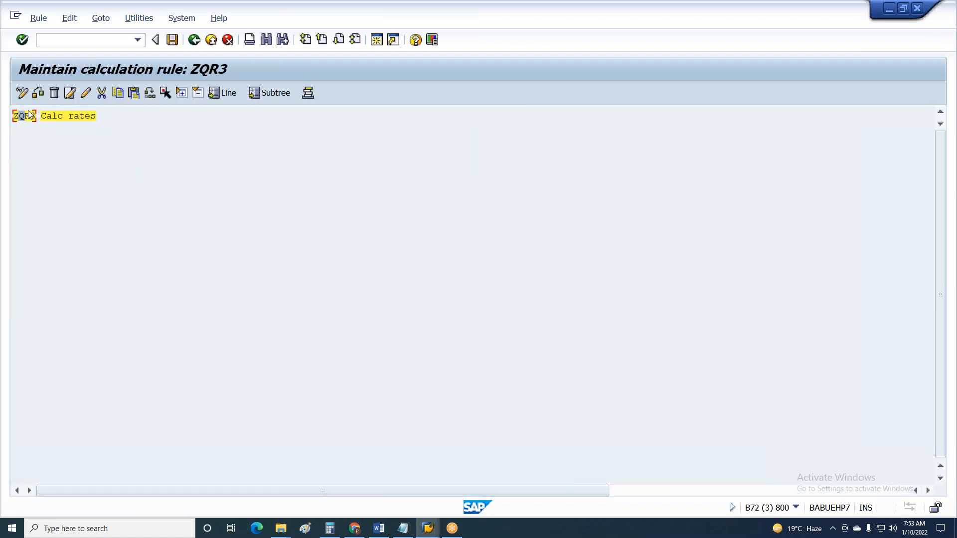
pyautogui.click(72, 94)
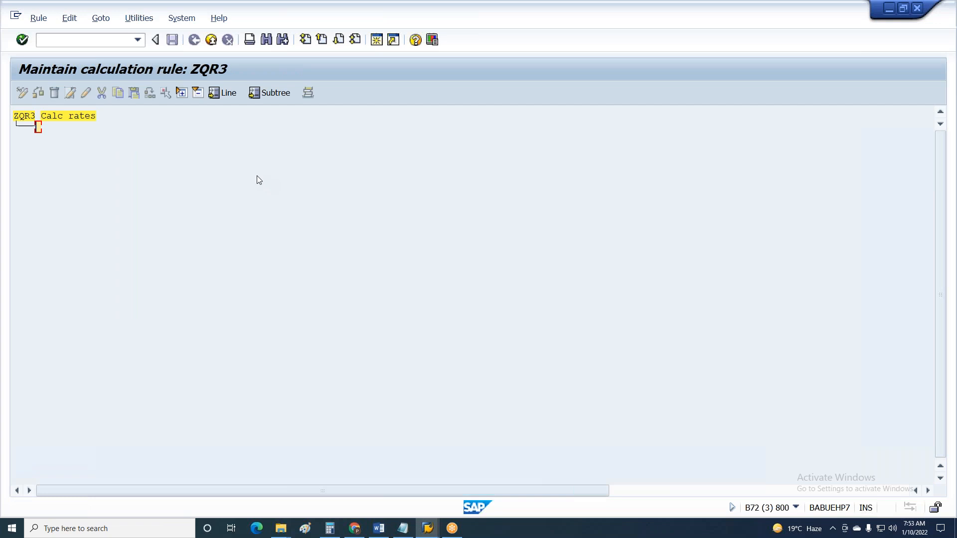
pyautogui.write('3')
pyautogui.press('Return')
pyautogui.write('1')
pyautogui.press('Return')
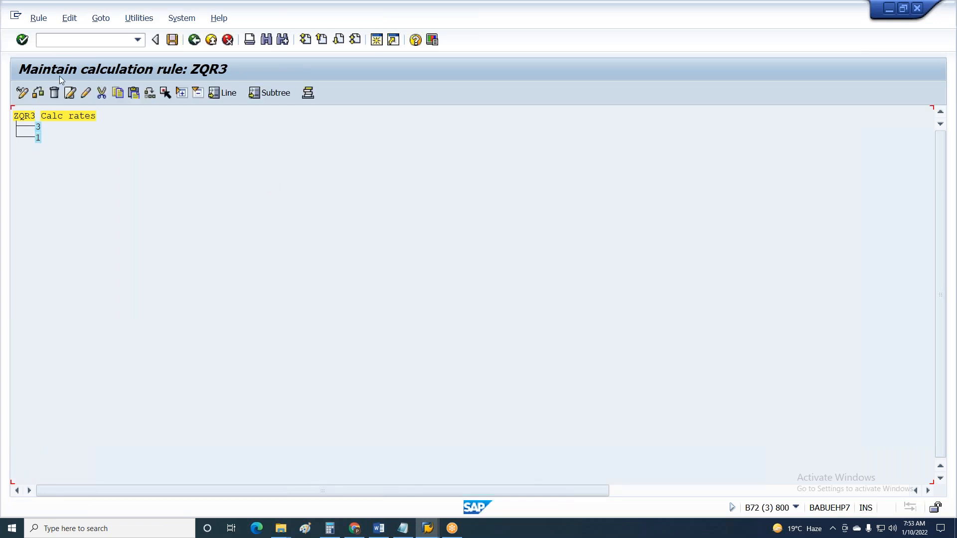
# Step: Insert wage types /001, /002, /003 and /004 as a sub-level of grouping 3
pyautogui.click(70, 92)
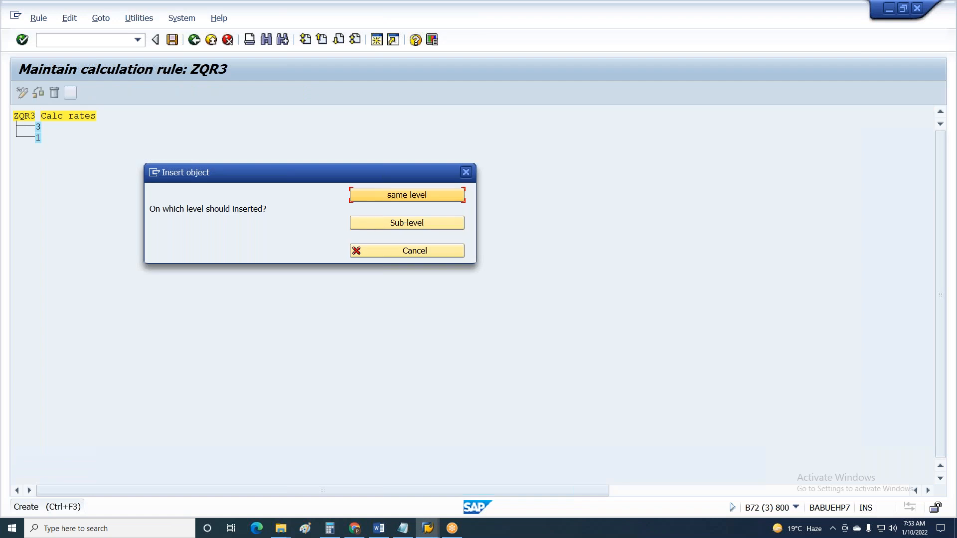
pyautogui.click(376, 227)
pyautogui.write('/001')
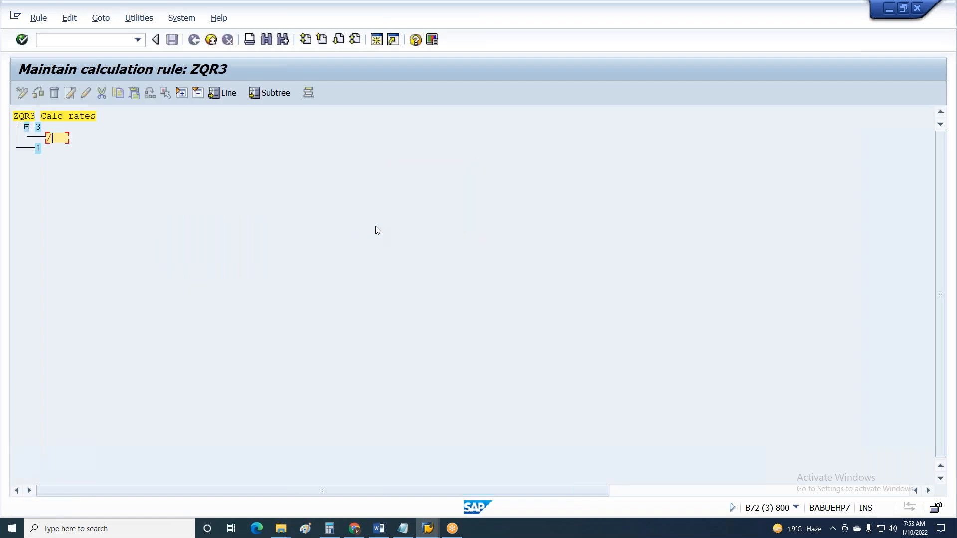
pyautogui.press('Return')
pyautogui.write('/002')
pyautogui.press('Return')
pyautogui.write('/003')
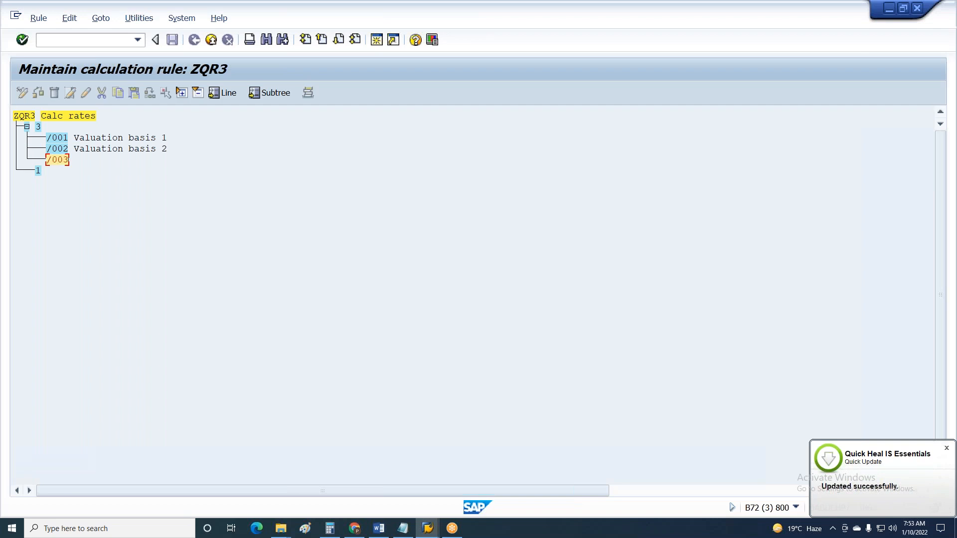
pyautogui.press('Return')
pyautogui.write('/004')
pyautogui.press('Return')
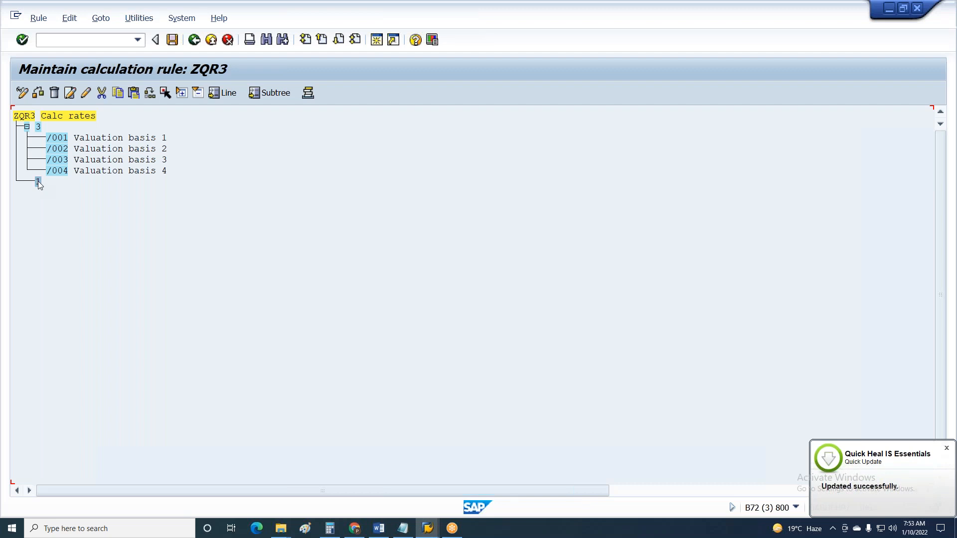
# Step: Insert wage type /001 as a sub-level of grouping 1 and save the rule
pyautogui.click(70, 93)
pyautogui.click(424, 219)
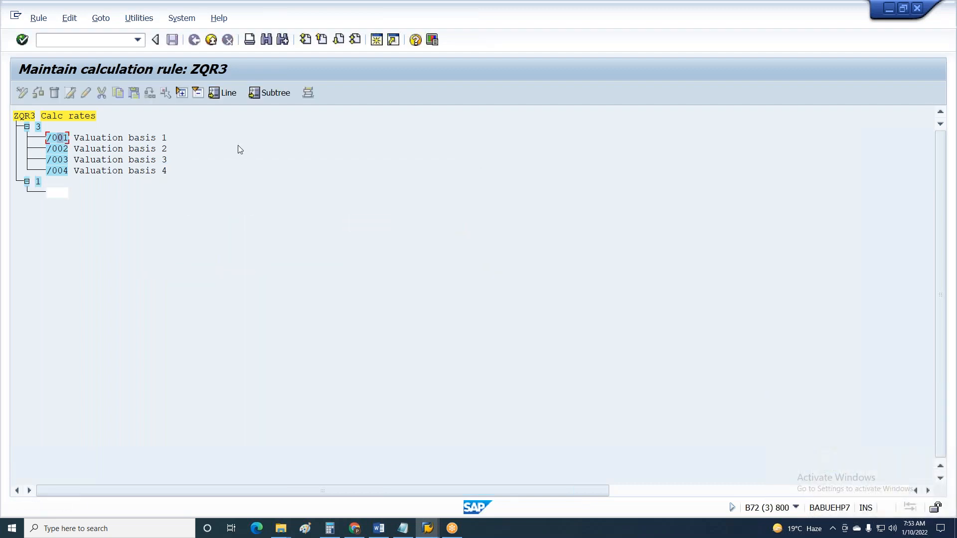
pyautogui.write('/001')
pyautogui.press('Return')
pyautogui.press('Return')
pyautogui.hotkey('ctrl', 's')
pyautogui.press('Return')
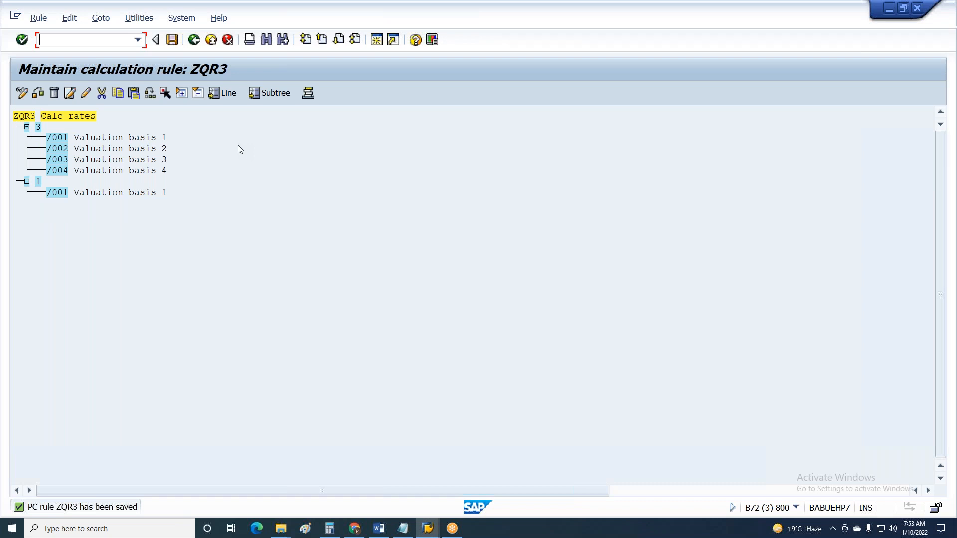
pyautogui.click(55, 137)
pyautogui.click(72, 94)
pyautogui.click(397, 222)
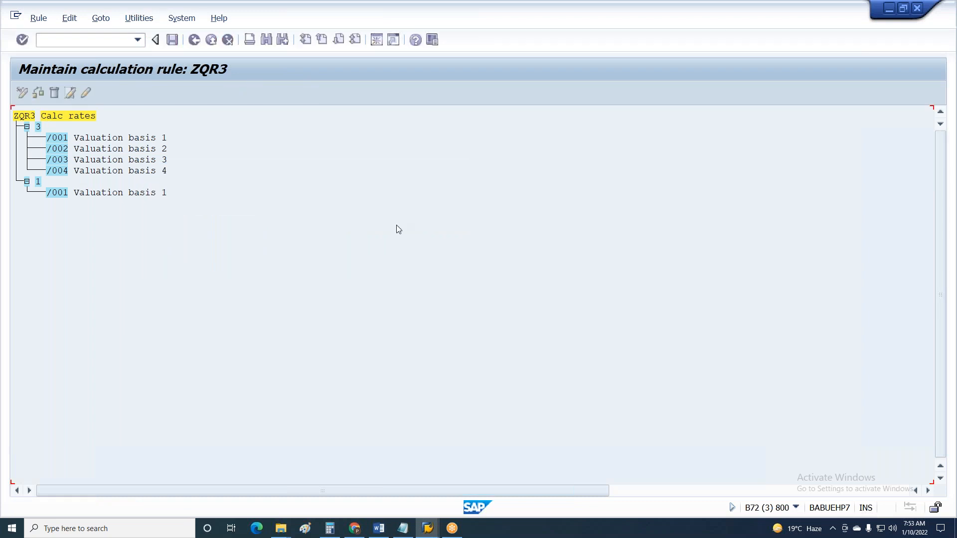
pyautogui.write('addwt ')
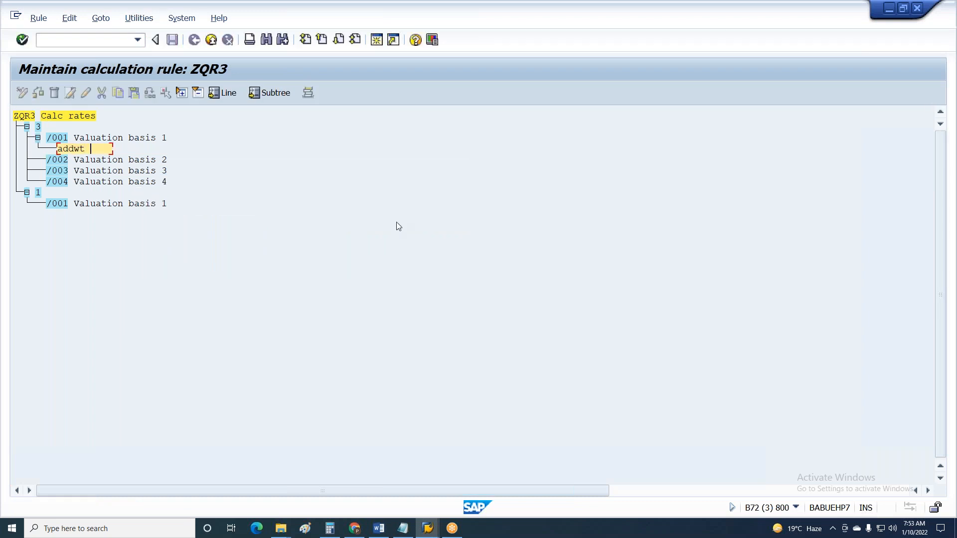
pyautogui.write('*')
pyautogui.press('Return')
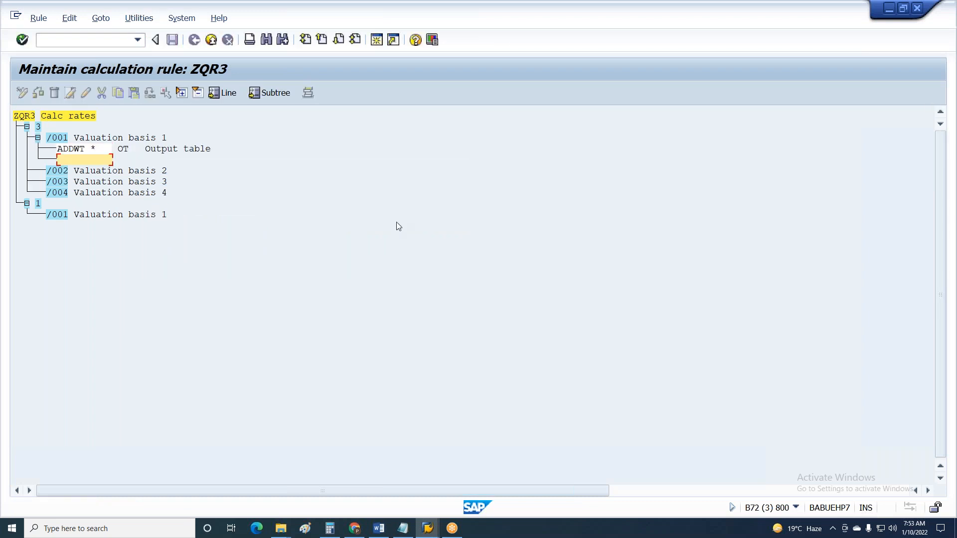
pyautogui.press('Return')
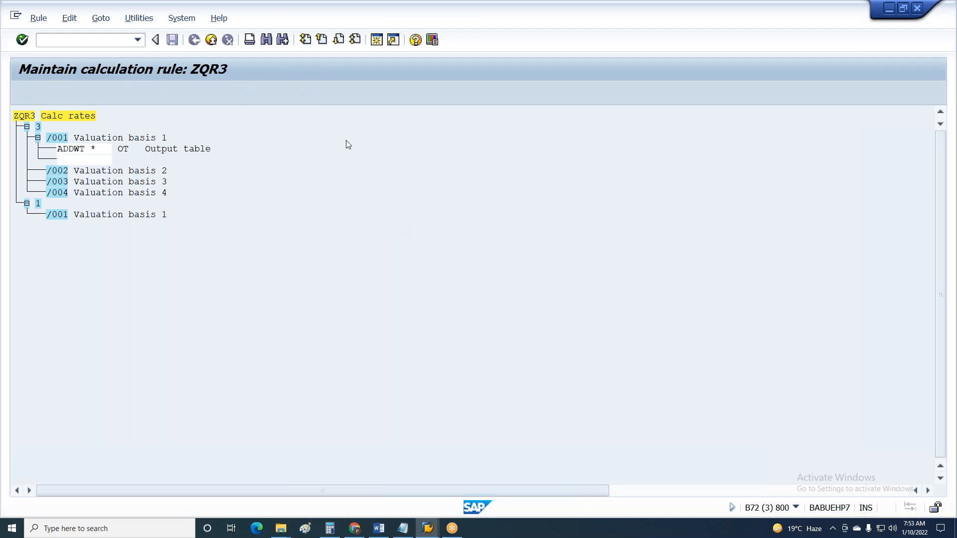
pyautogui.click(65, 149)
pyautogui.click(54, 94)
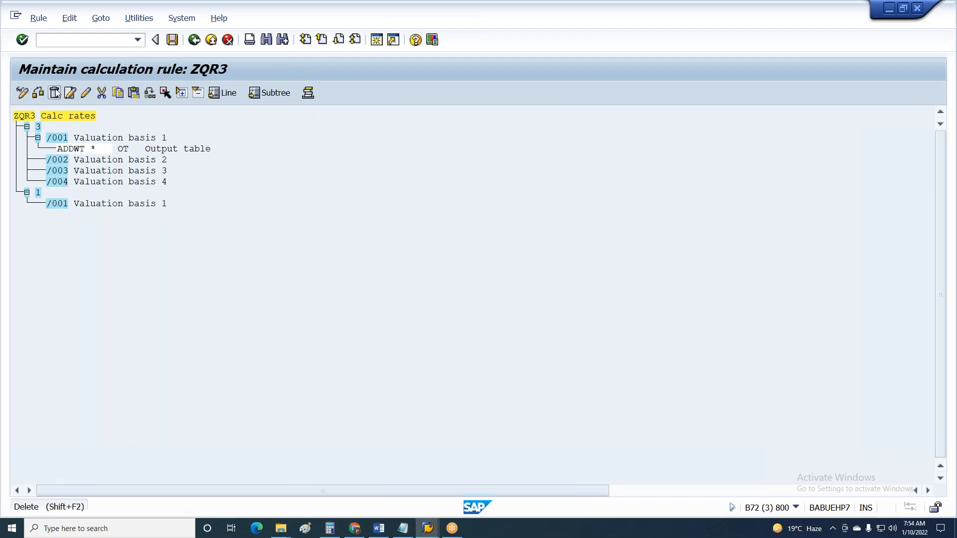
# Step: Insert the operation RTE=TSDIVI as a sub-level of wage type /001 in grouping 3
pyautogui.click(70, 93)
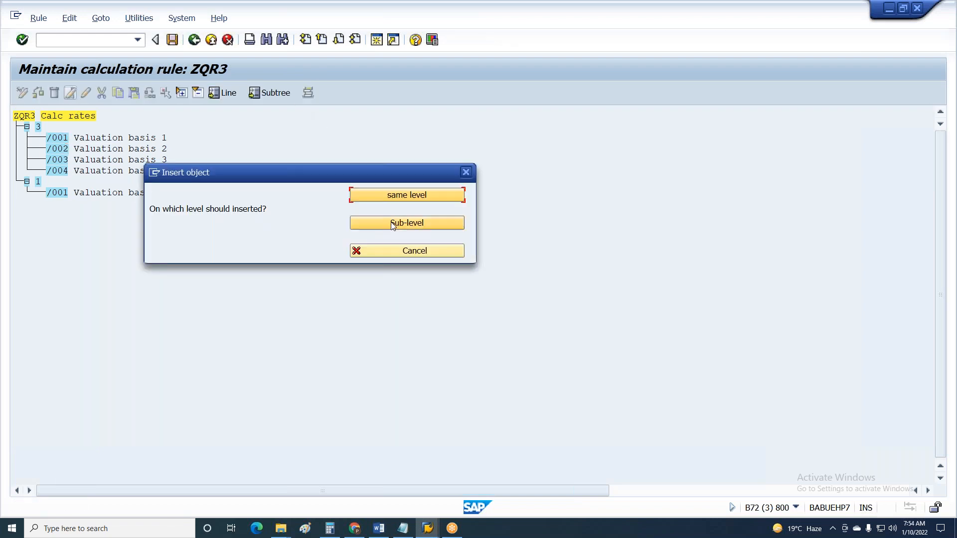
pyautogui.click(394, 224)
pyautogui.write('RTE')
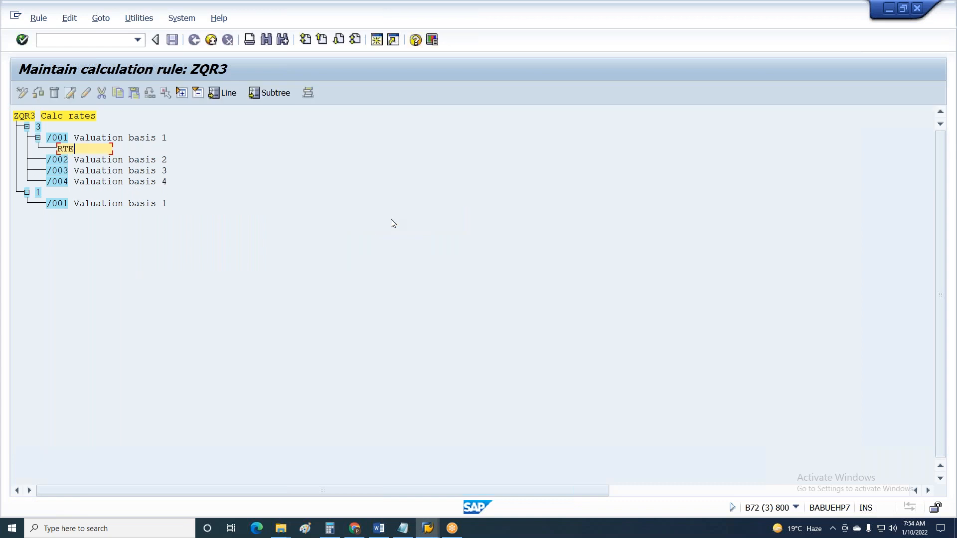
pyautogui.write('=')
pyautogui.write('T')
pyautogui.write('k')
pyautogui.write('di')
pyautogui.press('BackSpace')
pyautogui.press('BackSpace')
pyautogui.press('BackSpace')
pyautogui.write('SDIVI')
pyautogui.press('Return')
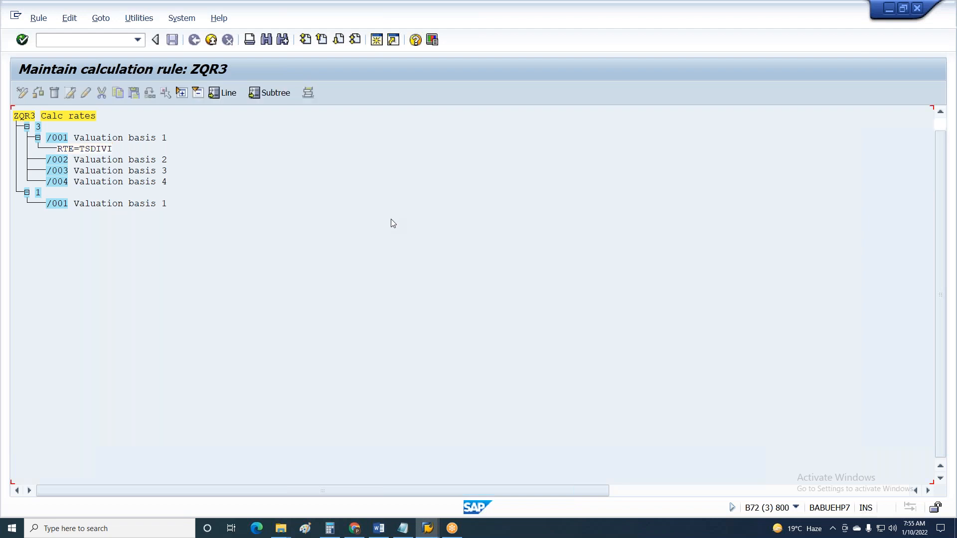
# Step: Add the operations DIVID ARR, ZERO= R and ADDWT * below RTE=TSDIVI and save the rule
pyautogui.write('DIVID')
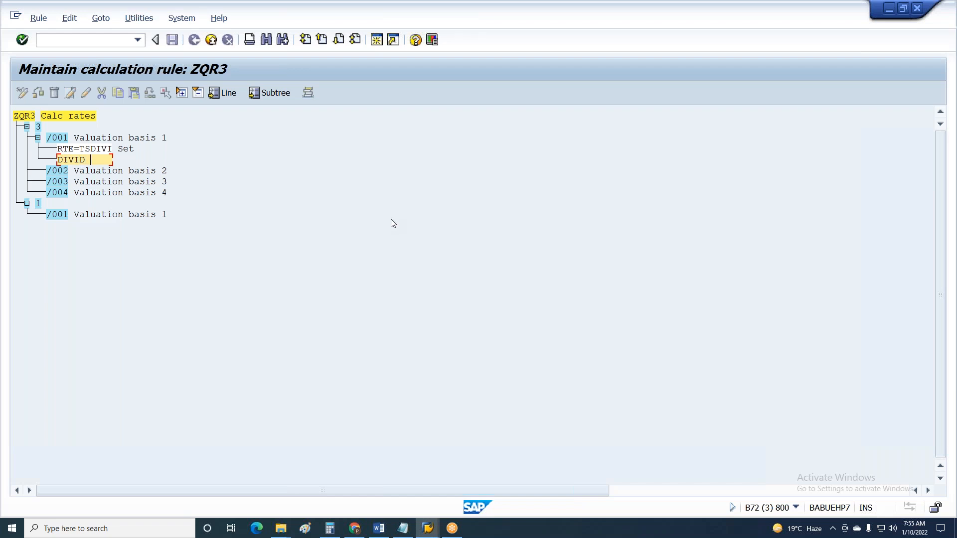
pyautogui.write(' ARR')
pyautogui.press('Return')
pyautogui.write('ZERO= R')
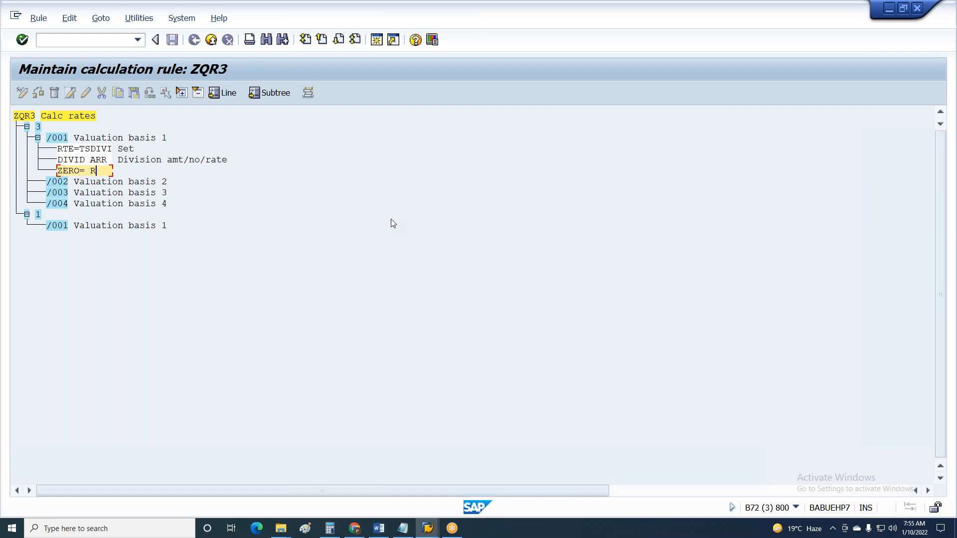
pyautogui.press('Return')
pyautogui.write('addwt *')
pyautogui.press('Return')
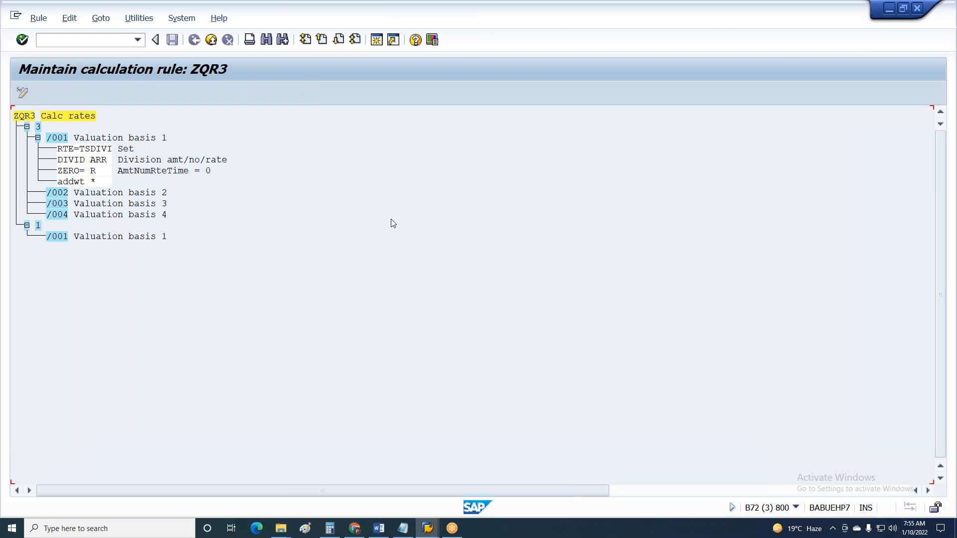
pyautogui.hotkey('ctrl', 's')
pyautogui.press('Return')
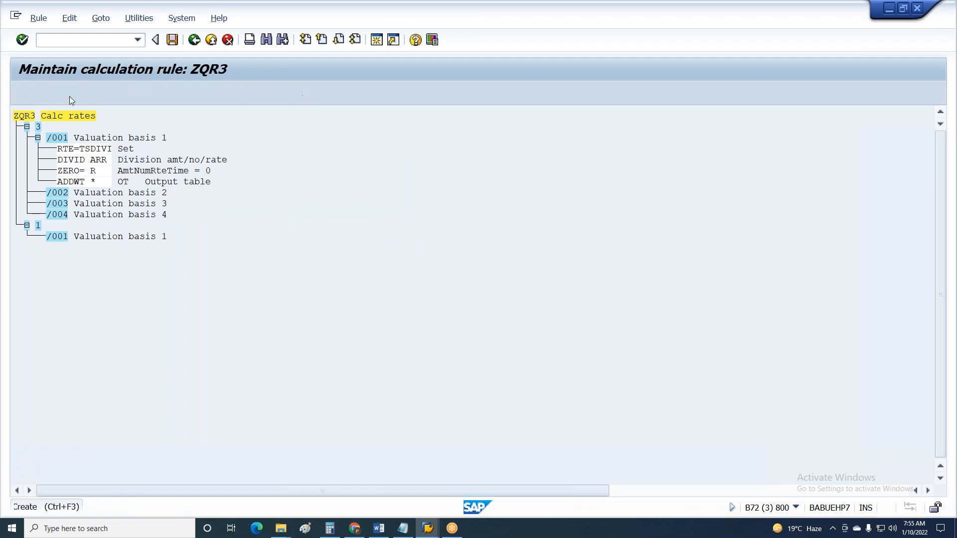
# Step: Insert the operations RTE=TKDIVI, DIVID ARR, ZERO= R and ADDWT * as a sub-level of wage type /002 in grouping 3
pyautogui.click(69, 96)
pyautogui.click(381, 217)
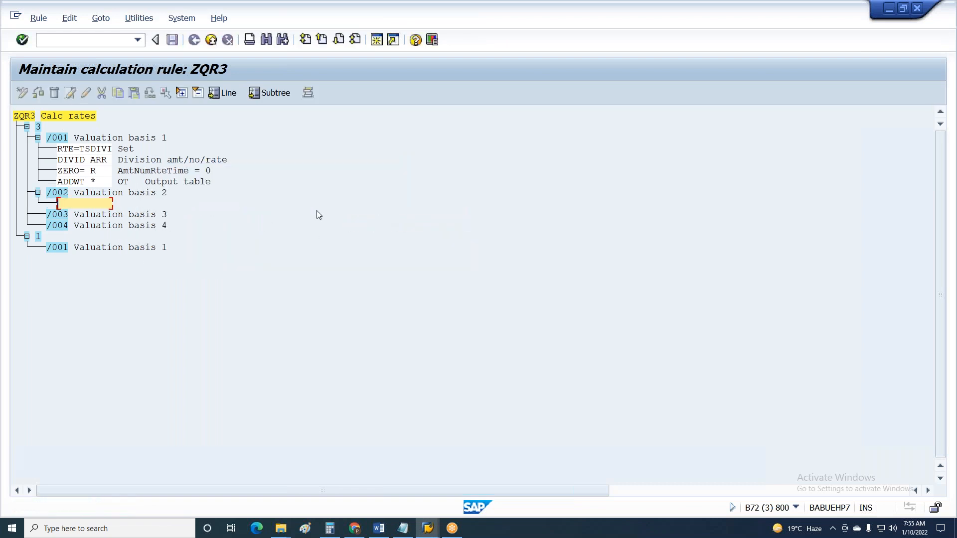
pyautogui.write('RTE=TKDIVI')
pyautogui.press('Return')
pyautogui.click(98, 160)
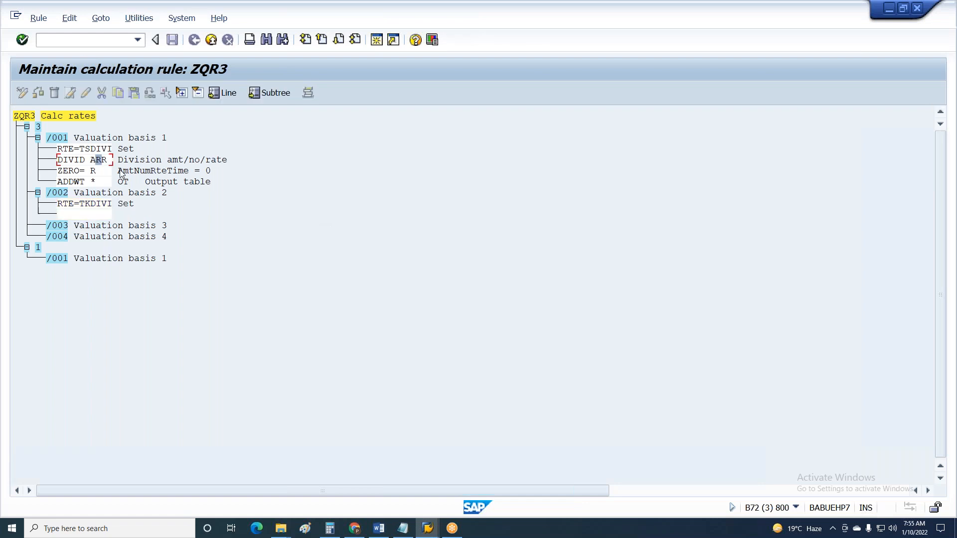
pyautogui.doubleClick(89, 171)
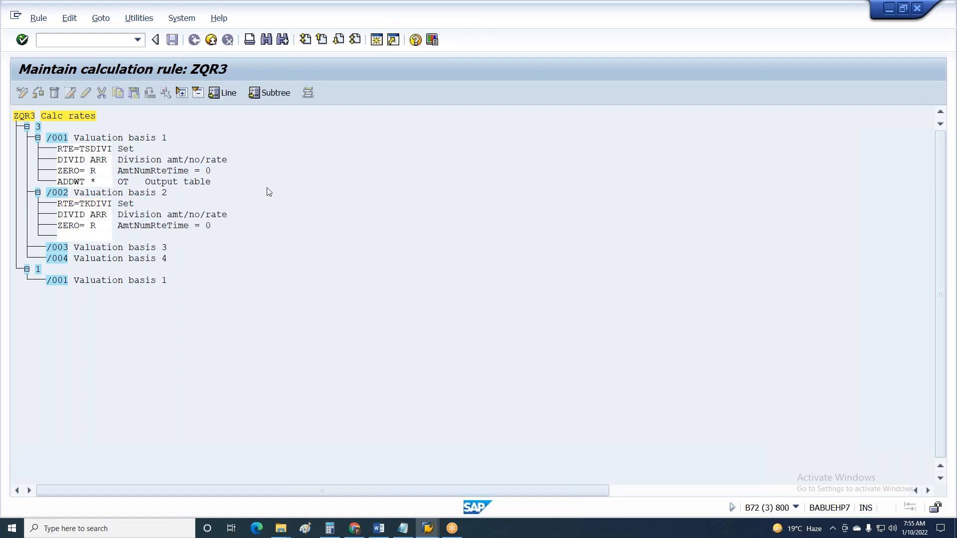
pyautogui.press('Return')
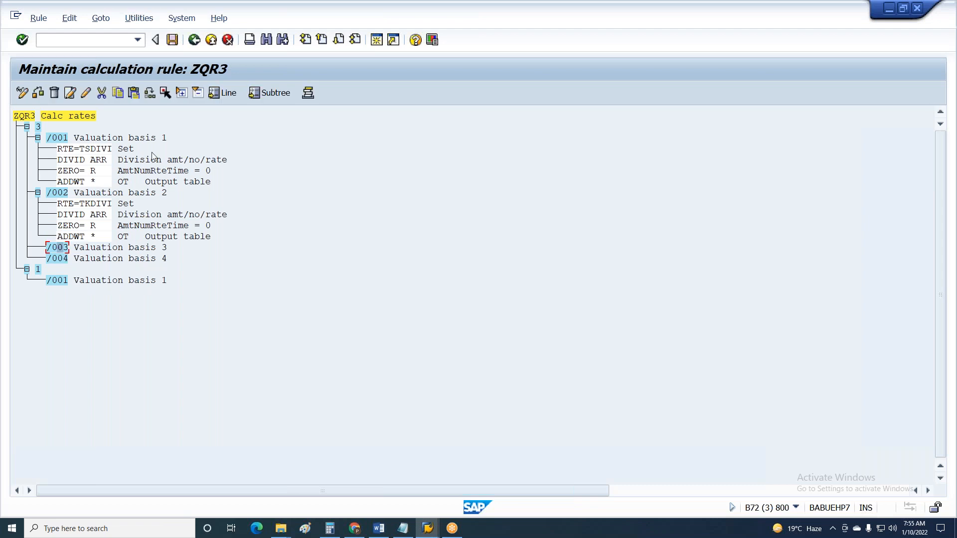
# Step: Insert the four operations of wage type /002, RTE=TKDIVI, DIVID ARR, ZERO= R and ADDWT *, as a sub-level of wage type /003
pyautogui.click(70, 92)
pyautogui.click(390, 223)
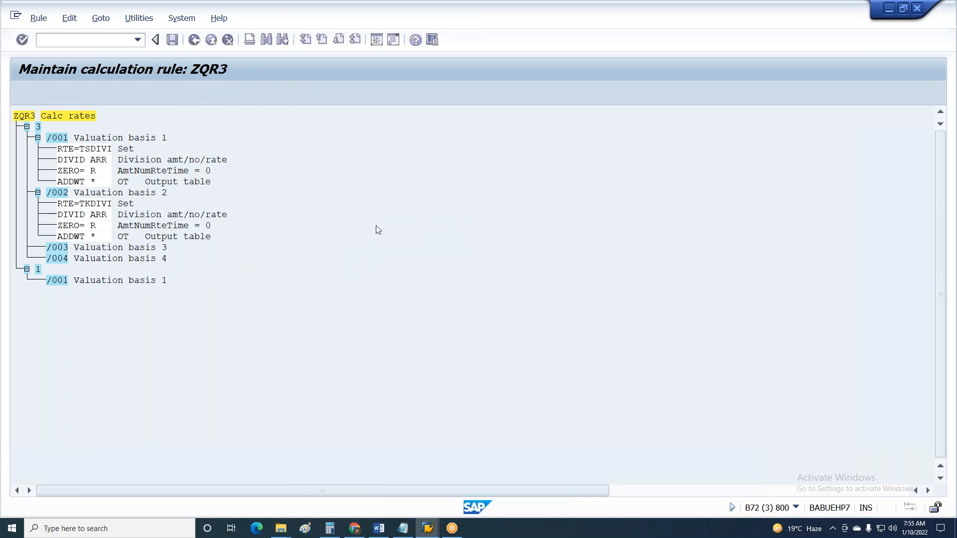
pyautogui.doubleClick(87, 215)
pyautogui.doubleClick(88, 226)
pyautogui.doubleClick(93, 236)
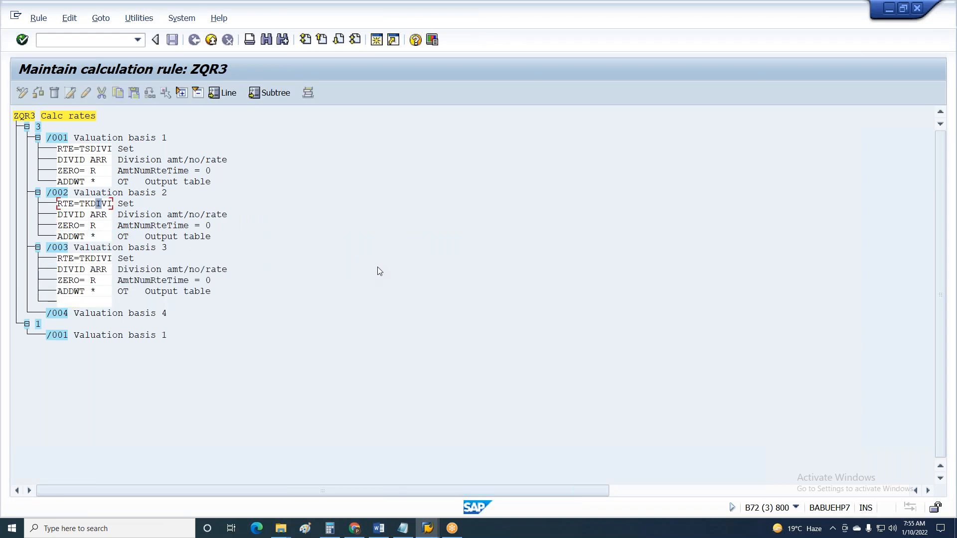
pyautogui.click(103, 302)
pyautogui.press('Return')
pyautogui.click(98, 204)
pyautogui.click(110, 269)
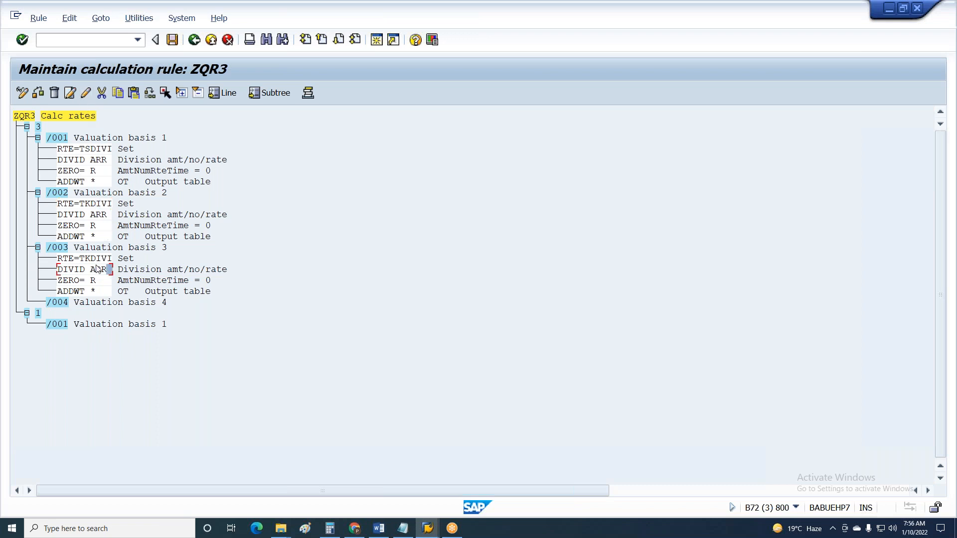
# Step: Change the RTE operation under wage type /003 to RTE=TADIVI
pyautogui.click(93, 259)
pyautogui.click(86, 93)
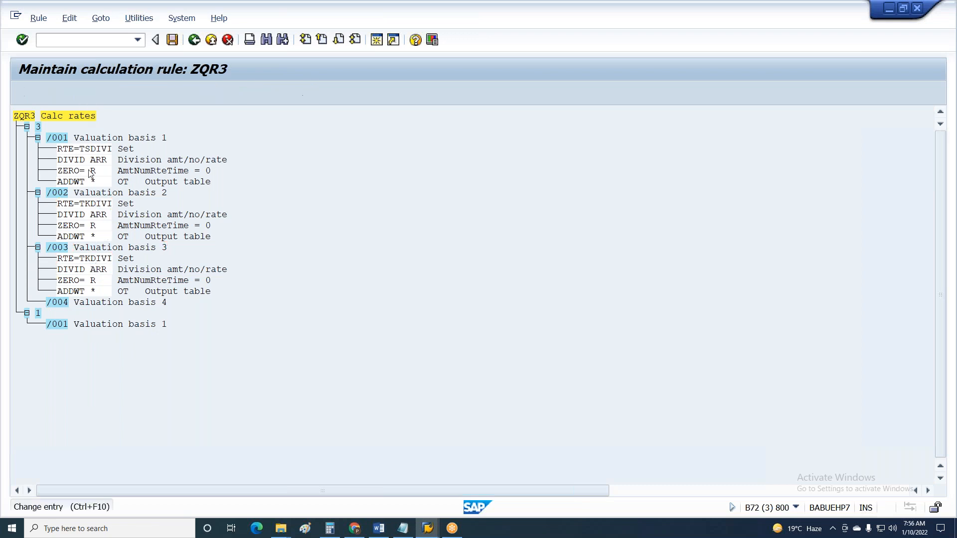
pyautogui.moveTo(84, 259); pyautogui.dragTo(113, 259)
pyautogui.write('A')
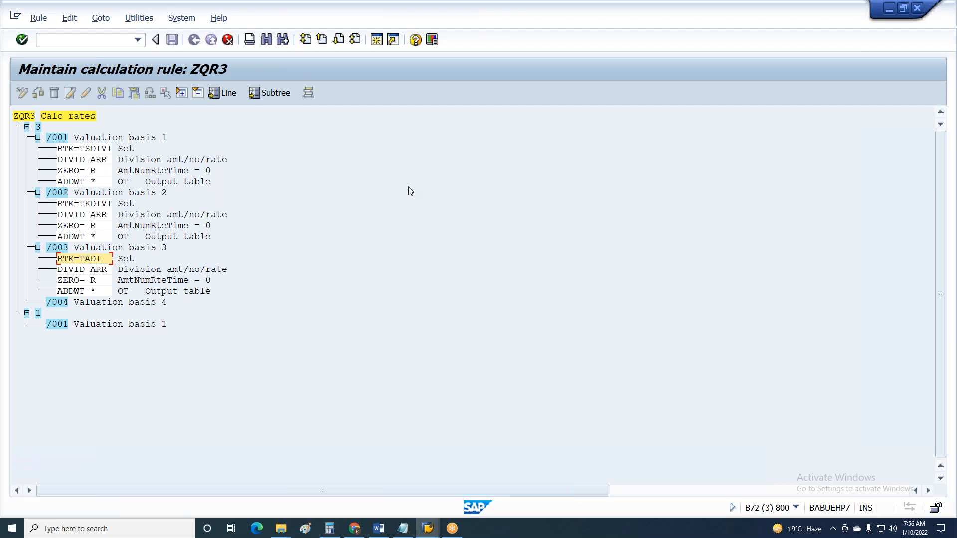
pyautogui.write('DIVP')
pyautogui.press('Return')
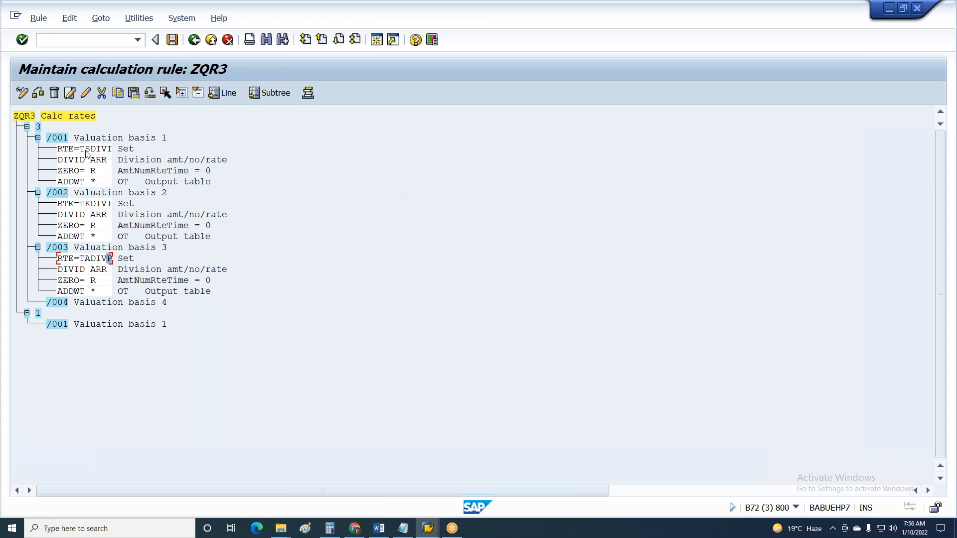
pyautogui.click(70, 94)
pyautogui.moveTo(101, 259); pyautogui.dragTo(113, 259)
pyautogui.write('VI')
pyautogui.press('Return')
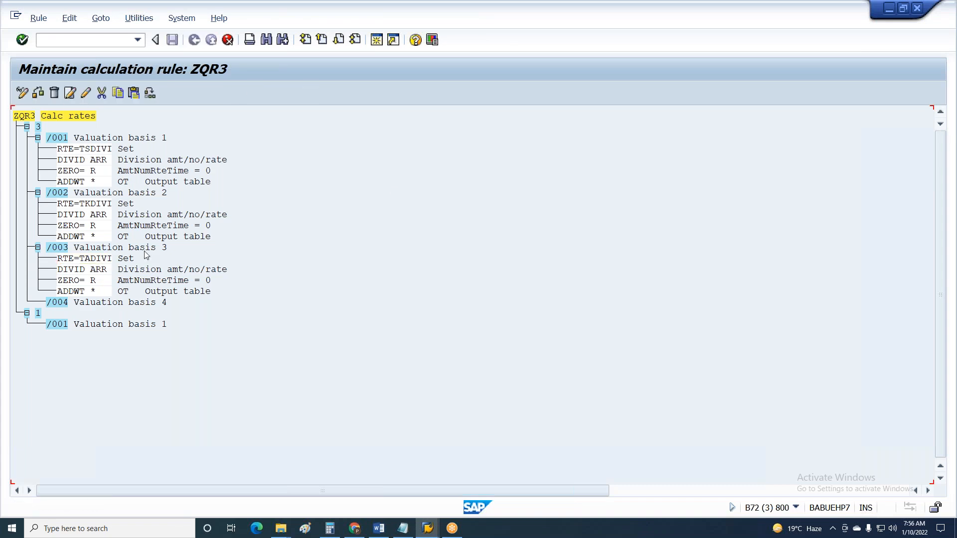
# Step: Insert the four operations of wage type /003, RTE=TADIVI, DIVID ARR, ZERO= R and ADDWT *, as a sub-level of wage type /004
pyautogui.click(60, 302)
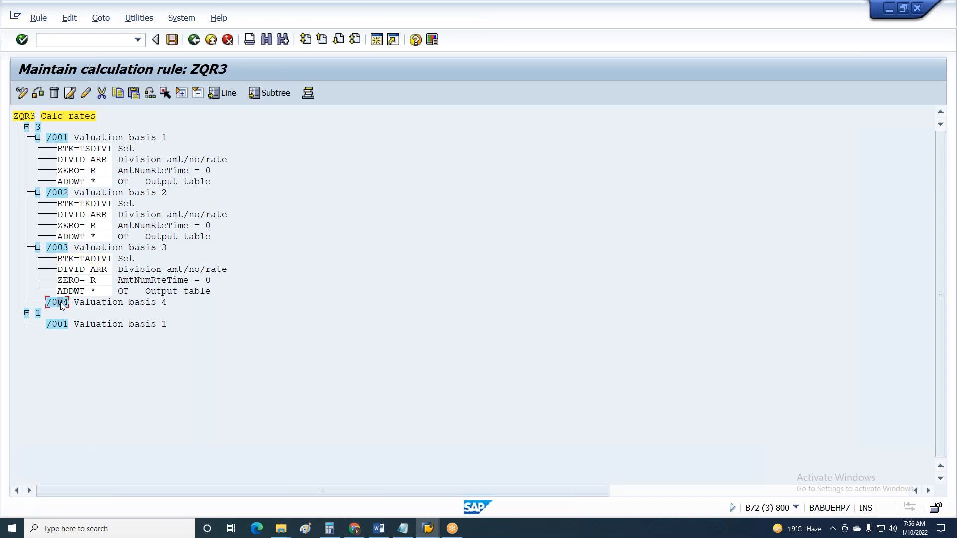
pyautogui.click(70, 94)
pyautogui.click(381, 223)
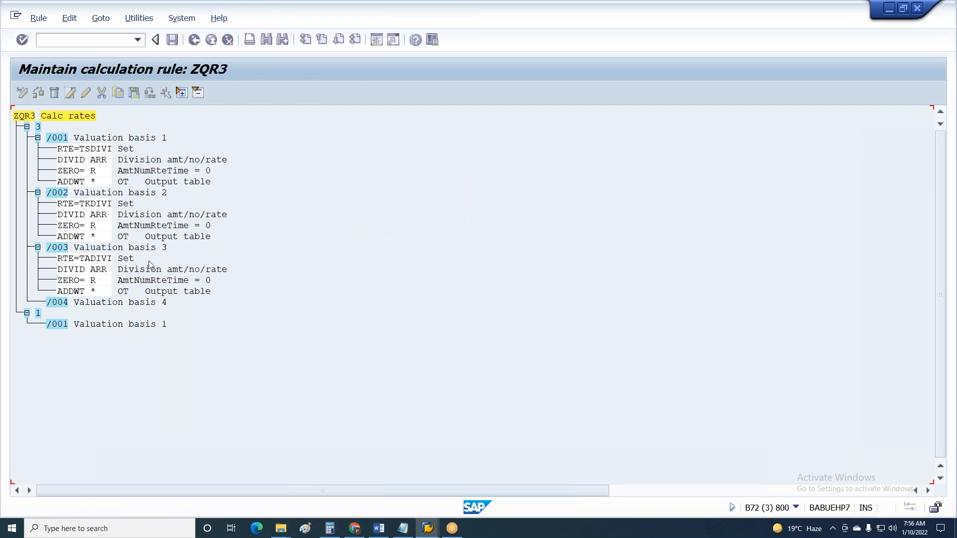
pyautogui.click(88, 258)
pyautogui.click(94, 270)
pyautogui.click(93, 280)
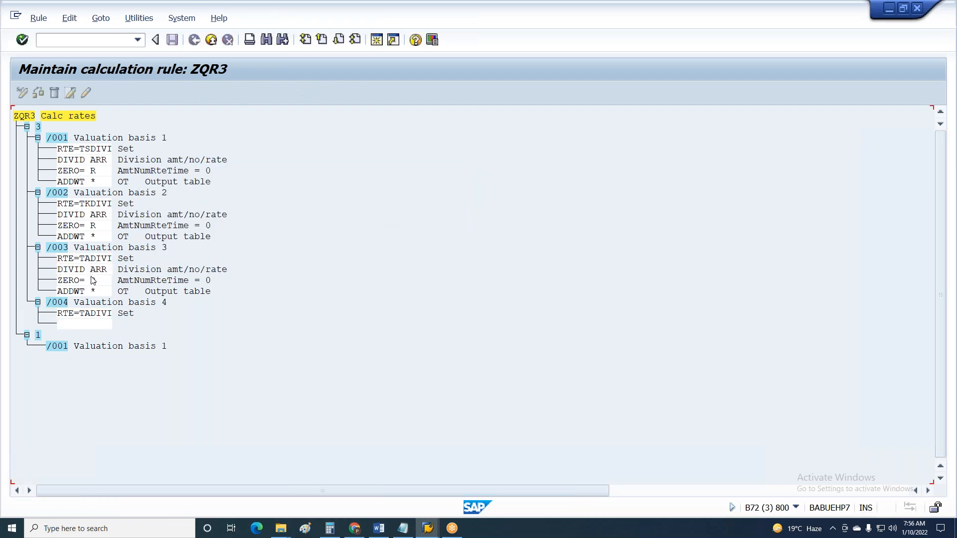
pyautogui.click(94, 293)
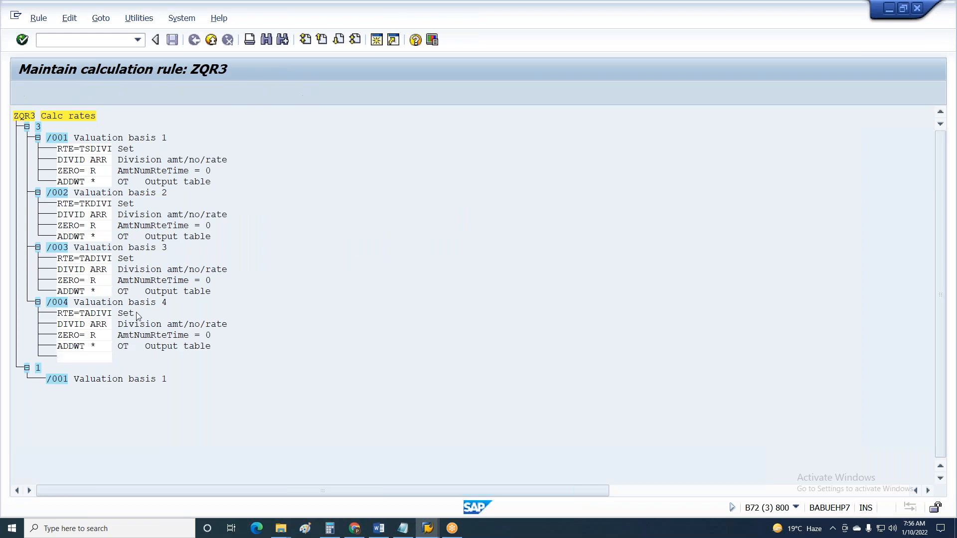
# Step: Change the RTE operation under wage type /004 to RTE=TKDIVP
pyautogui.click(86, 92)
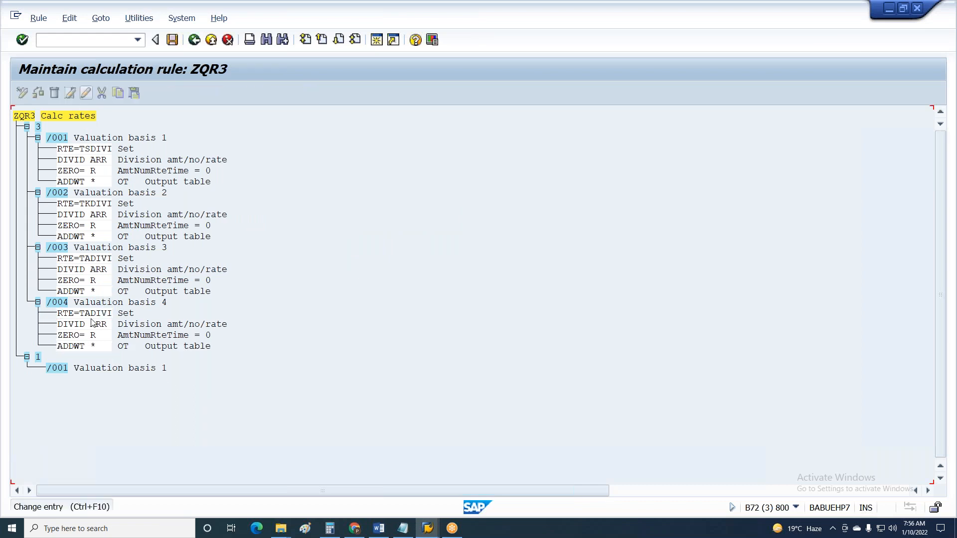
pyautogui.moveTo(85, 313); pyautogui.dragTo(114, 313)
pyautogui.write('KD')
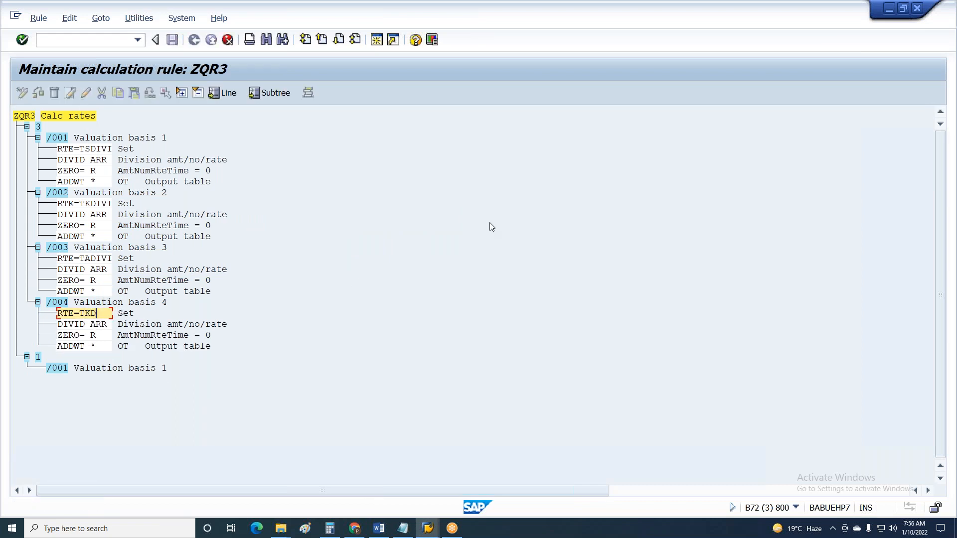
pyautogui.write('IVI')
pyautogui.press('Return')
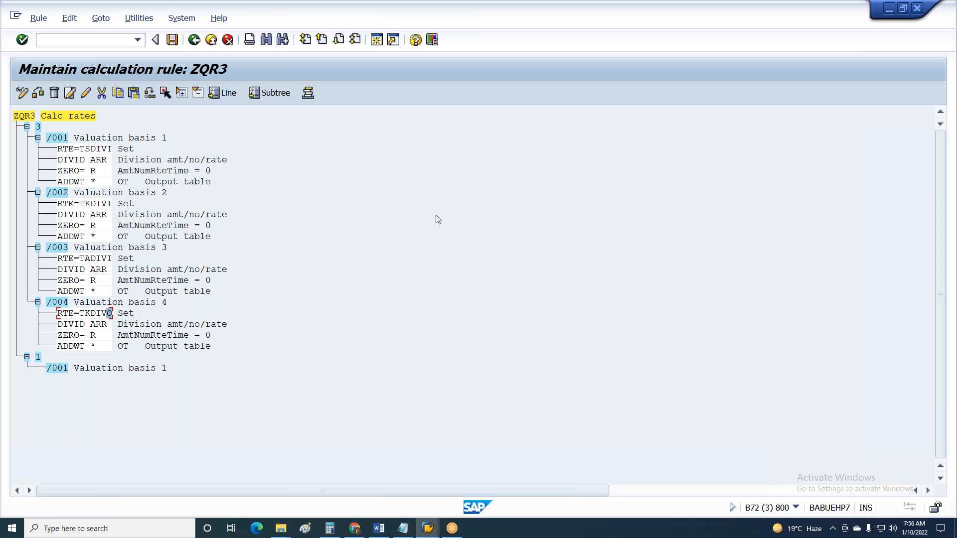
pyautogui.click(85, 98)
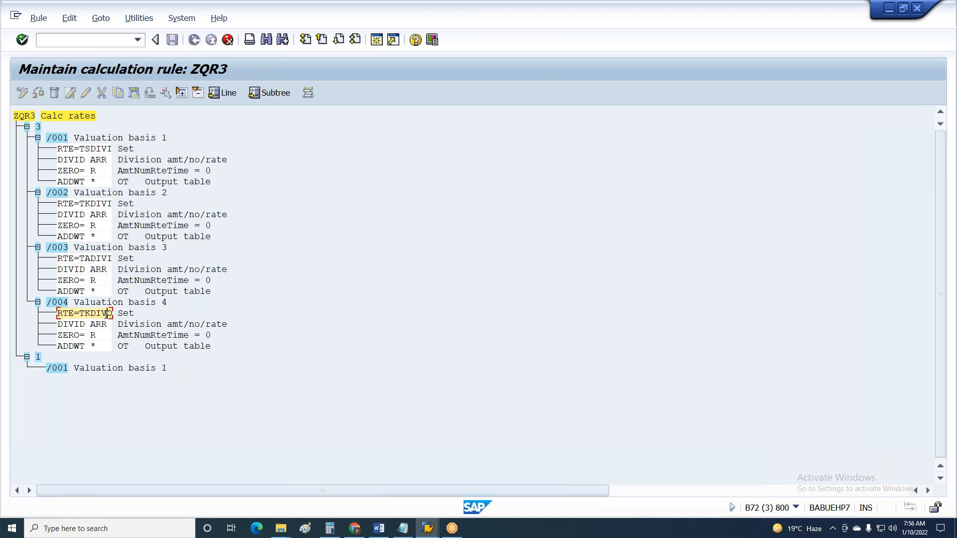
pyautogui.write('P')
pyautogui.press('Return')
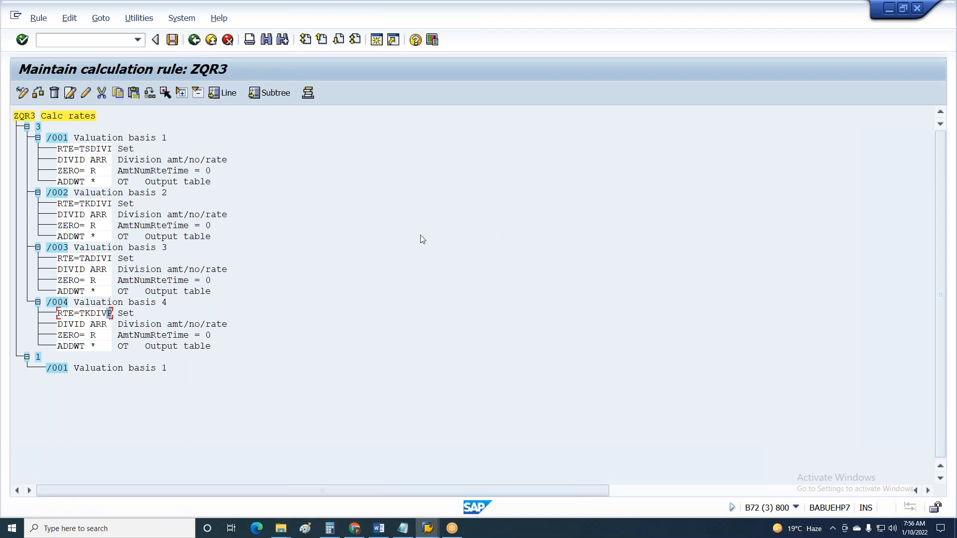
# Step: Insert the operation ADDWT * as a sub-level of wage type /001 in grouping 1 and save the rule to the proposed customizing request
pyautogui.click(70, 92)
pyautogui.click(393, 228)
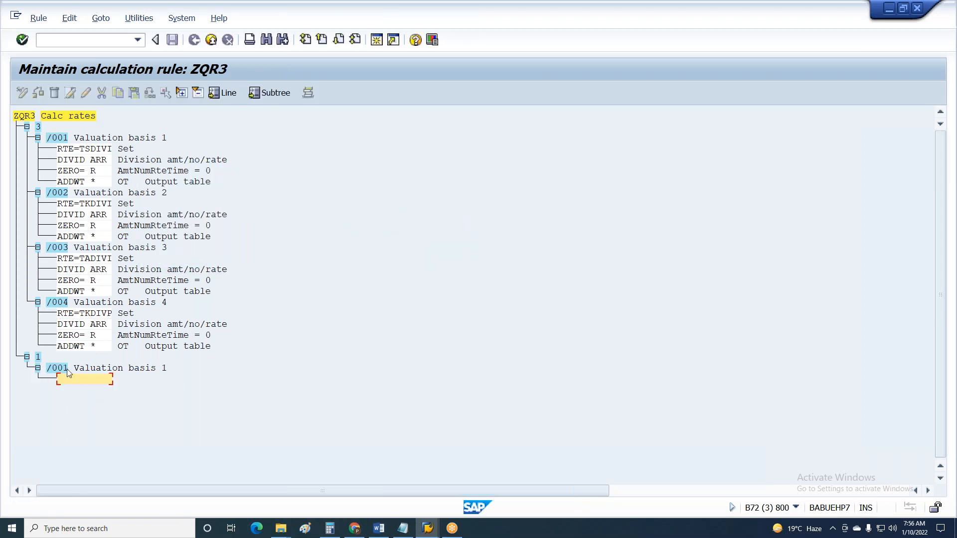
pyautogui.click(76, 346)
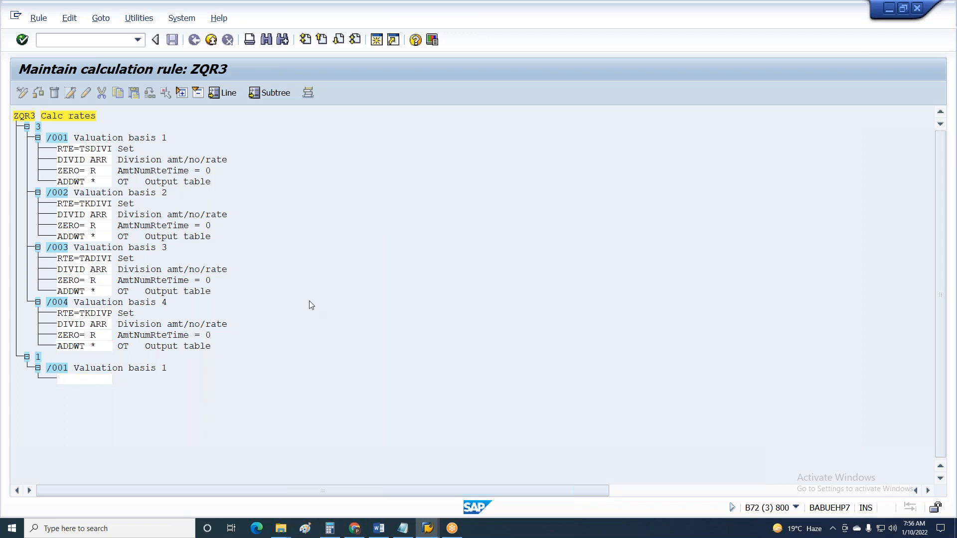
pyautogui.press('Return')
pyautogui.hotkey('ctrl', 's')
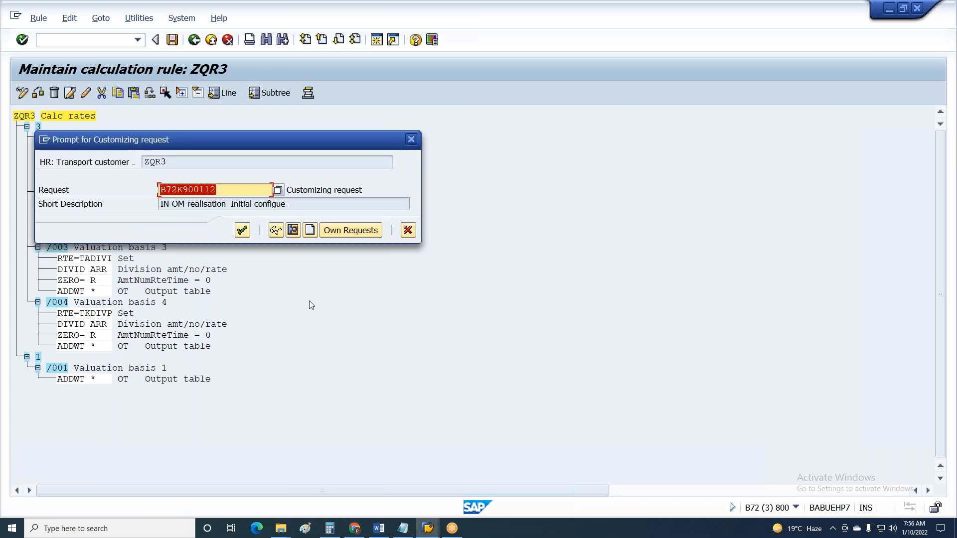
pyautogui.press('Return')
pyautogui.click(64, 369)
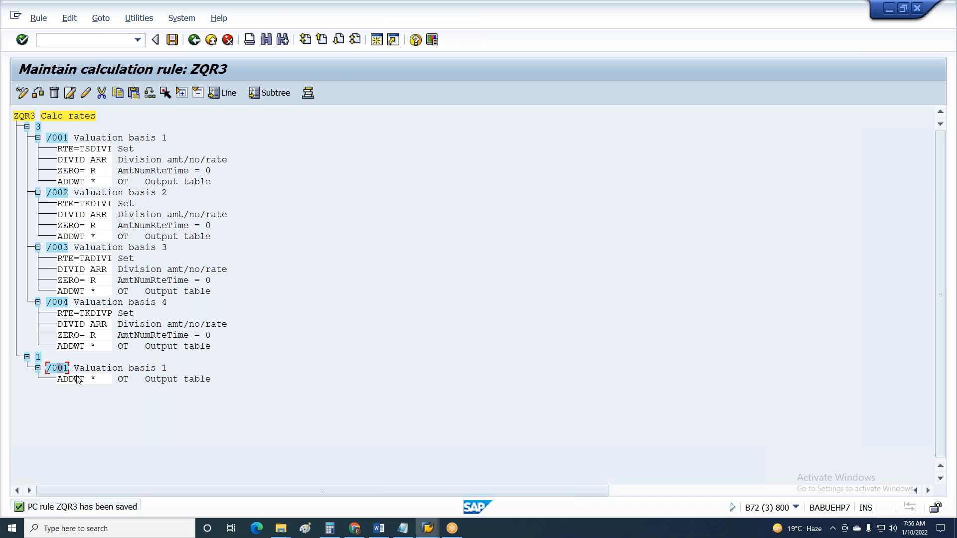
pyautogui.hotkey('ctrl', 's')
pyautogui.press('Return')
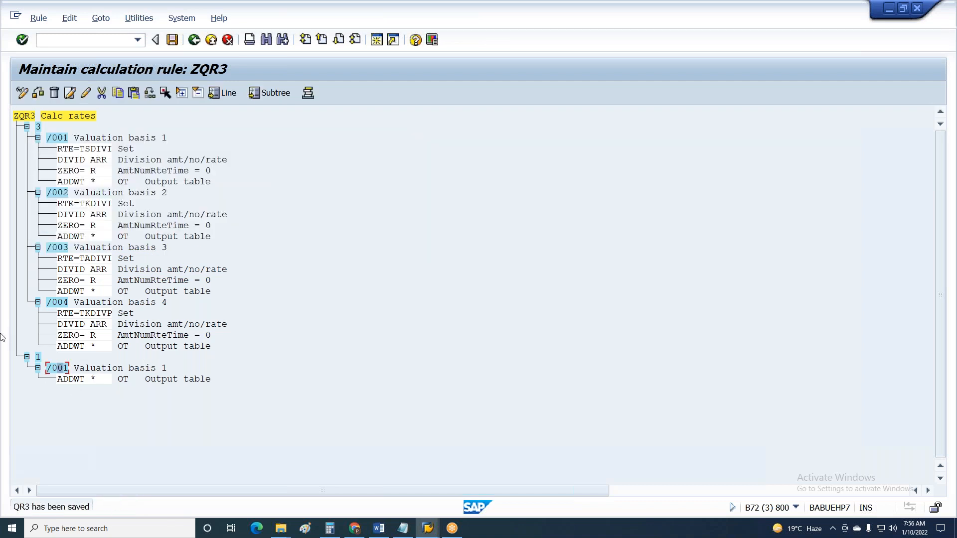
# Step: Switch to the session editing schema Z3T0, enter function PIT with rule ZQR3 on line 000170 and save the schema
pyautogui.hotkey('alt', 'Tab')
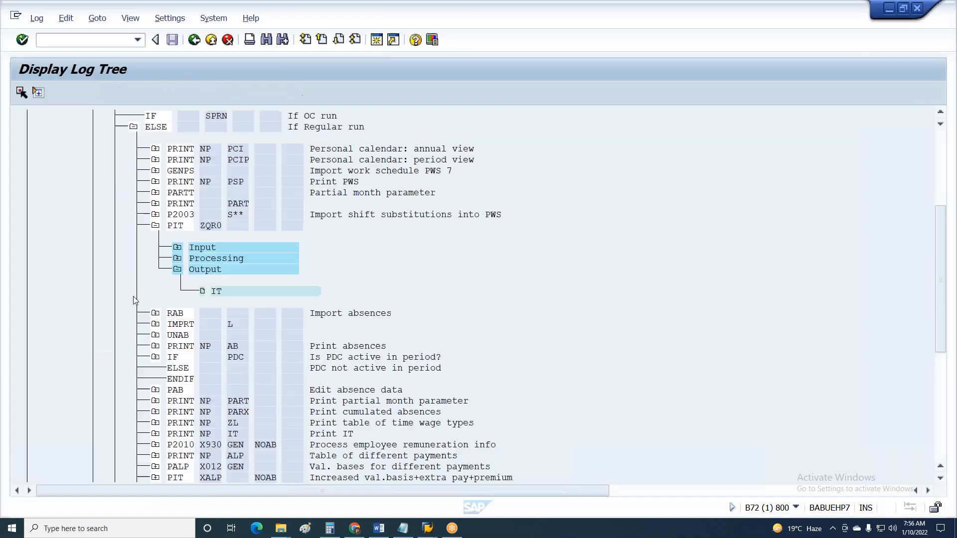
pyautogui.hotkey('alt', 'Tab')
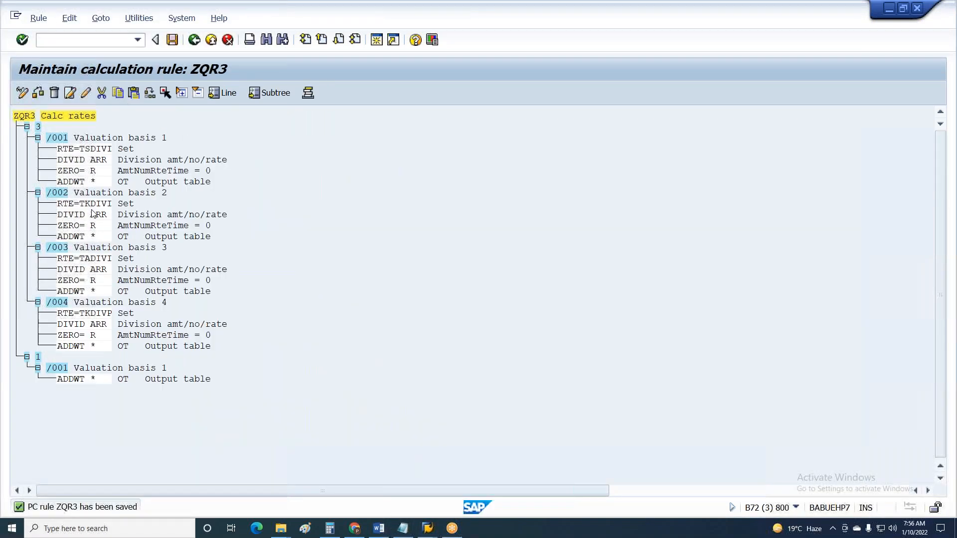
pyautogui.click(427, 529)
pyautogui.click(428, 484)
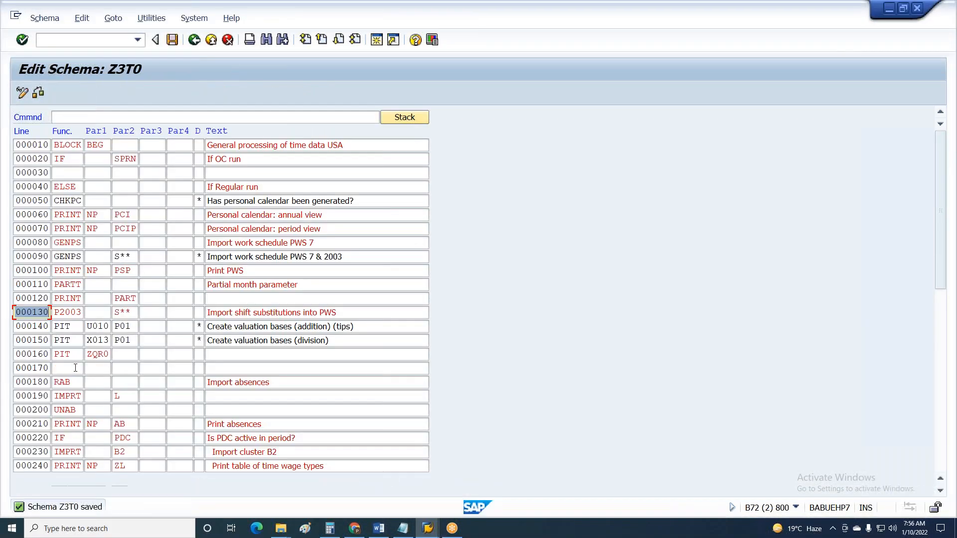
pyautogui.write('PIT')
pyautogui.press('Tab')
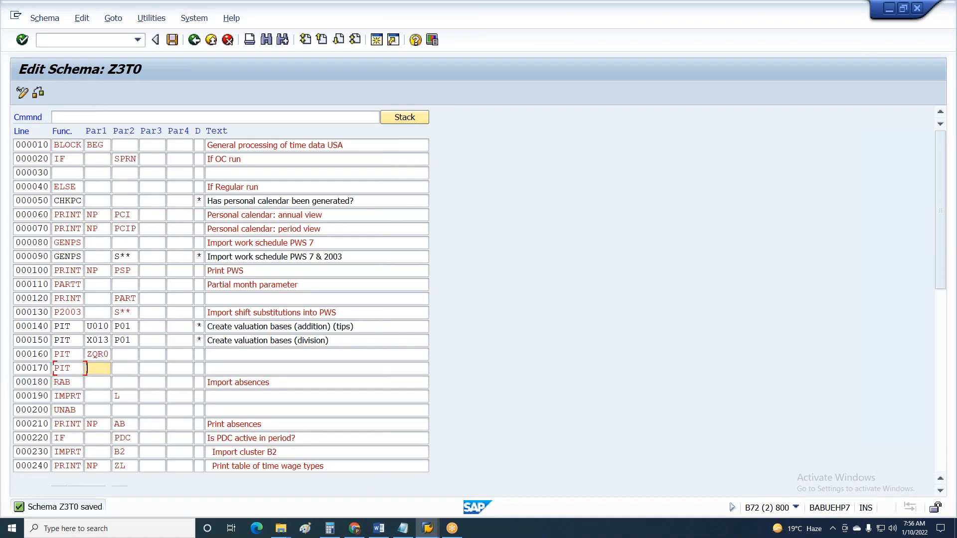
pyautogui.write('ZQ')
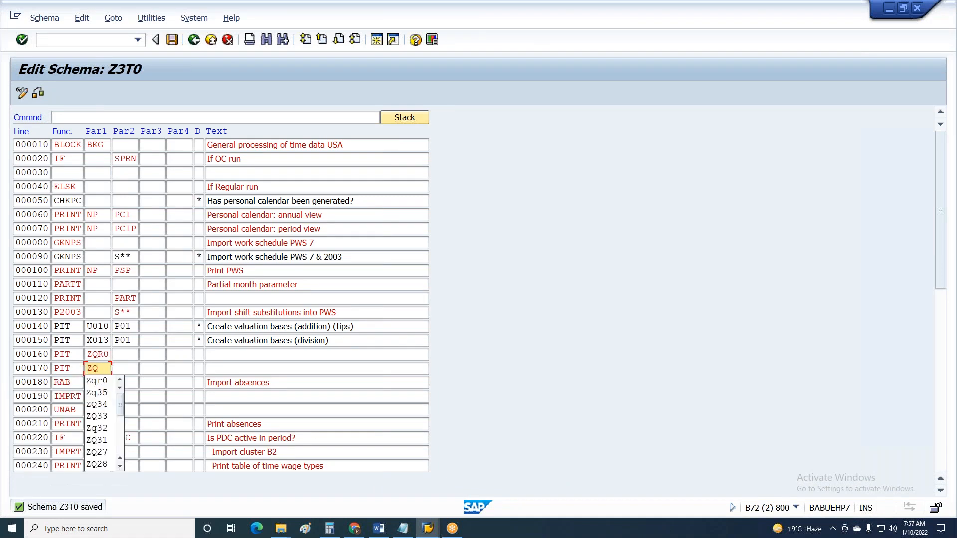
pyautogui.write('R3')
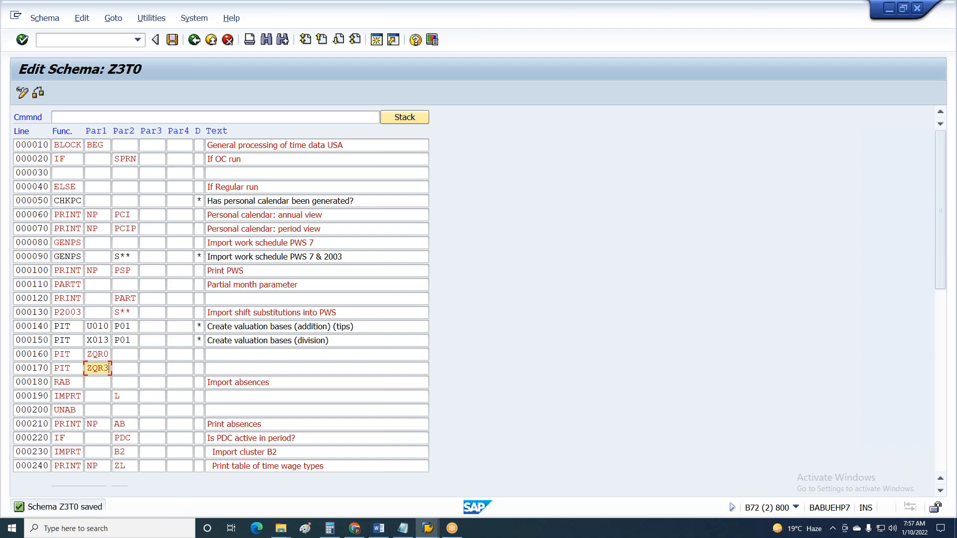
pyautogui.press('Return')
pyautogui.hotkey('ctrl', 's')
pyautogui.press('Return')
# Step: Copy the description texts of lines 000140 and 000150 to the PIT ZQR0 and PIT ZQR3 lines respectively and save the schema
pyautogui.moveTo(368, 327); pyautogui.dragTo(145, 319)
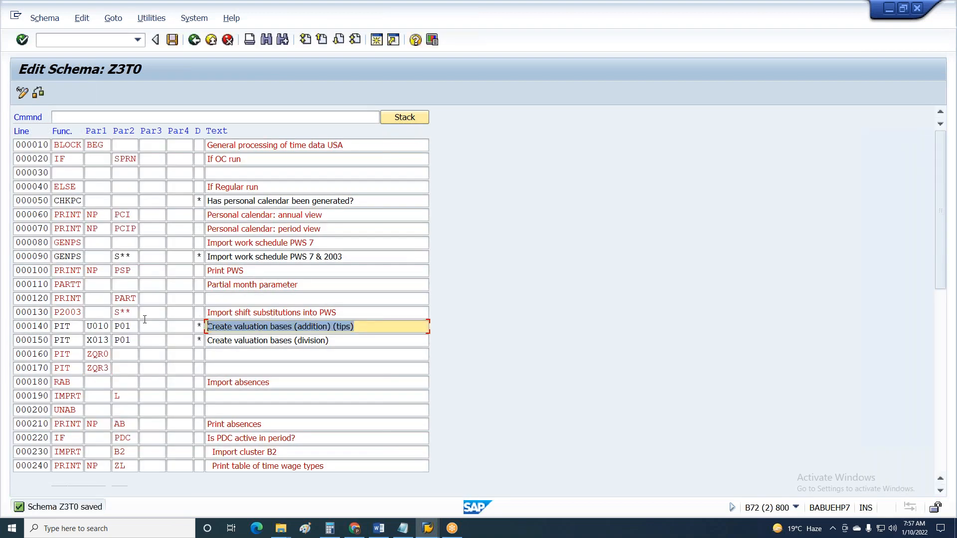
pyautogui.hotkey('ctrl', 'c')
pyautogui.click(239, 354)
pyautogui.hotkey('ctrl', 'v')
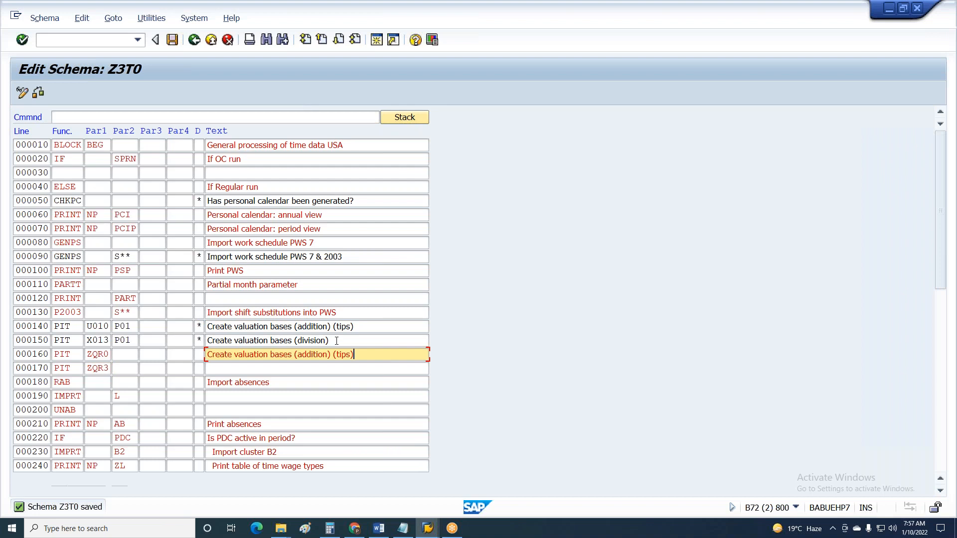
pyautogui.moveTo(359, 341); pyautogui.dragTo(60, 344)
pyautogui.hotkey('ctrl', 'c')
pyautogui.click(254, 369)
pyautogui.hotkey('ctrl', 'v')
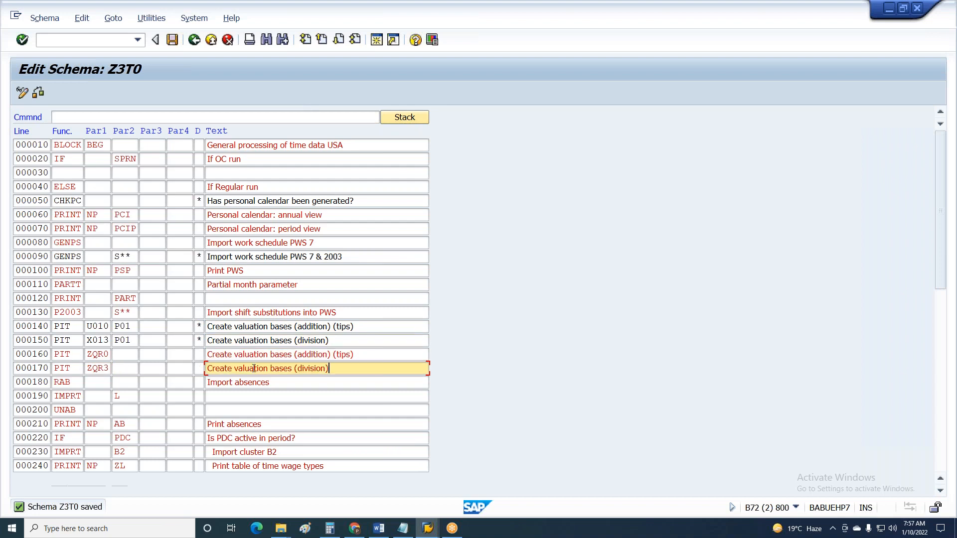
pyautogui.hotkey('ctrl', 's')
pyautogui.press('Return')
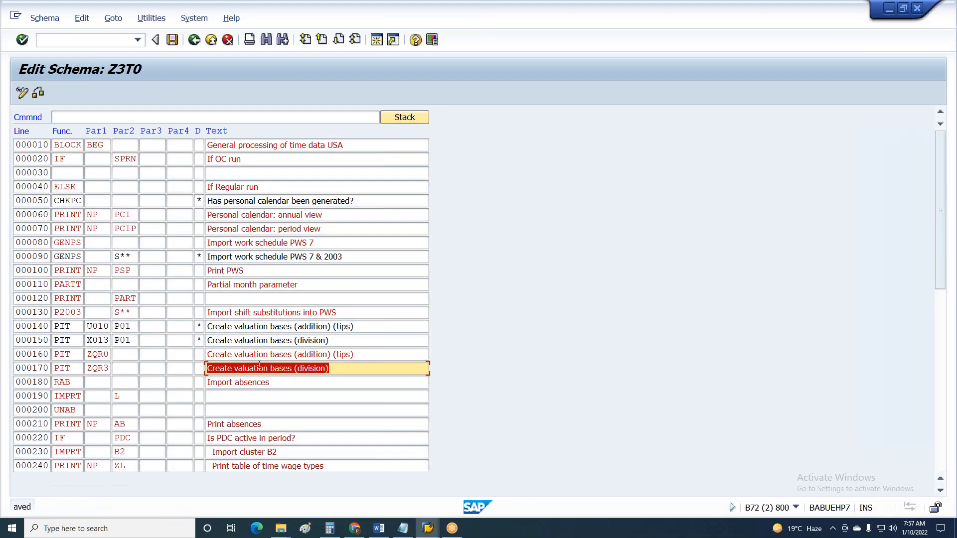
# Step: Switch to the payroll log session, exit the existing log display and rerun the payroll driver
pyautogui.doubleClick(232, 369)
pyautogui.press('F3')
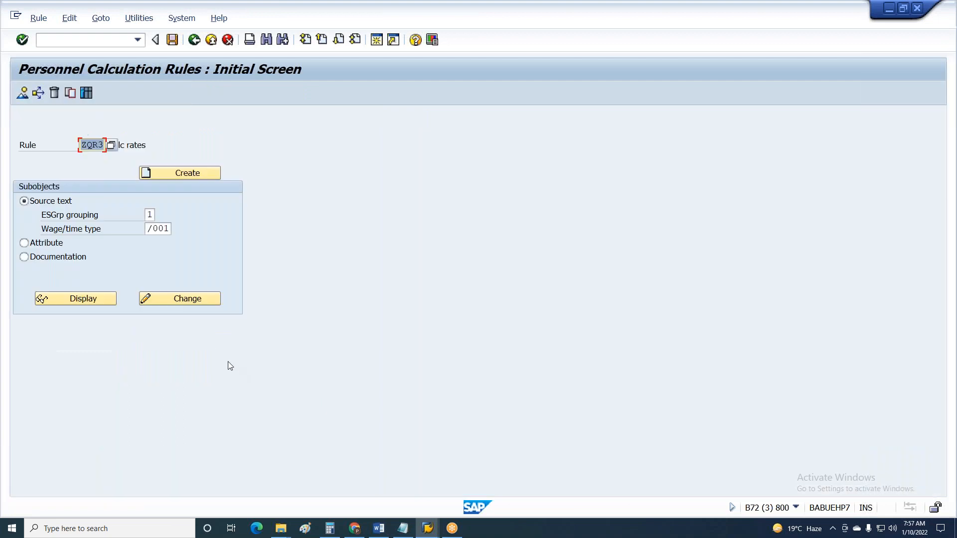
pyautogui.moveTo(371, 531); pyautogui.dragTo(453, 531)
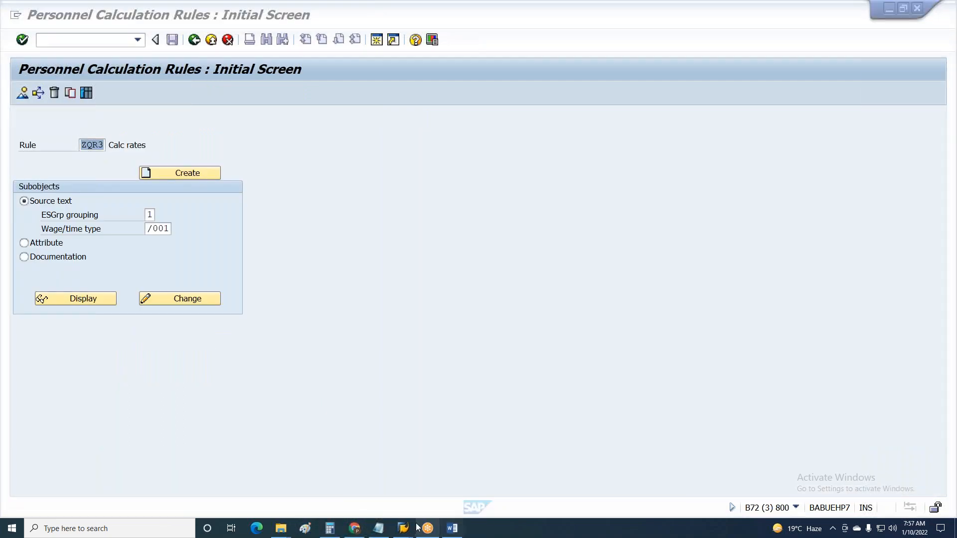
pyautogui.moveTo(398, 530)
pyautogui.click(294, 473)
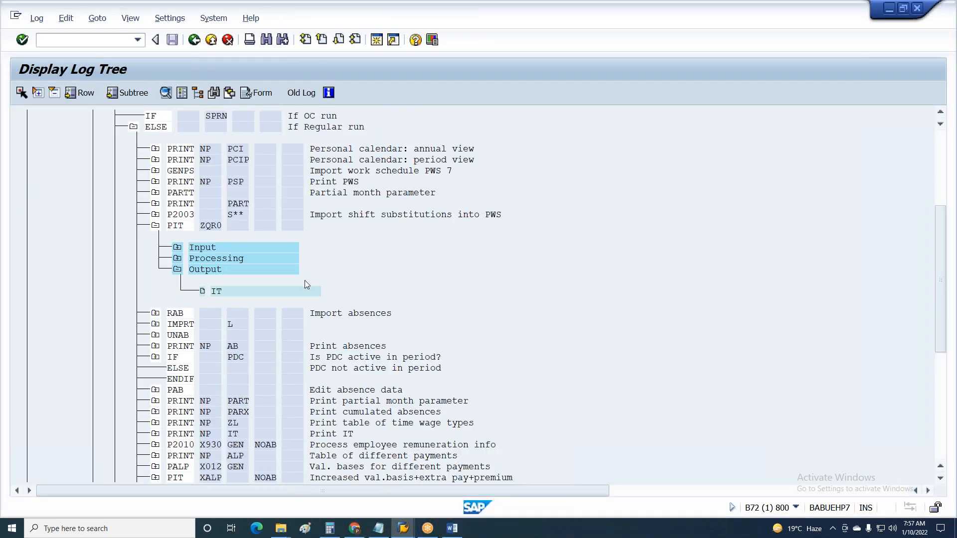
pyautogui.press('F3')
pyautogui.click(222, 245)
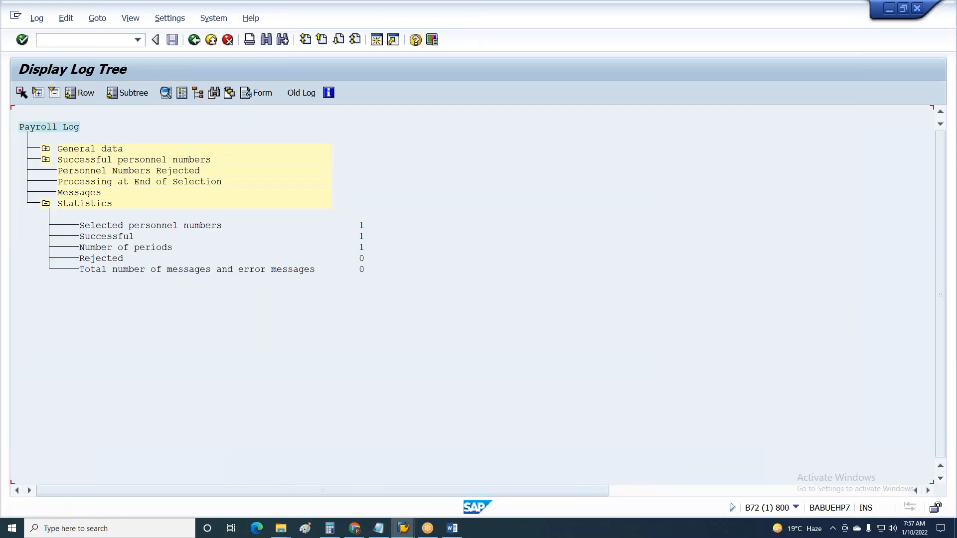
# Step: Expand the log for period 01/2021 to the processing of PIT ZQR3 under General processing of time data USA
pyautogui.click(46, 160)
pyautogui.click(67, 182)
pyautogui.click(90, 204)
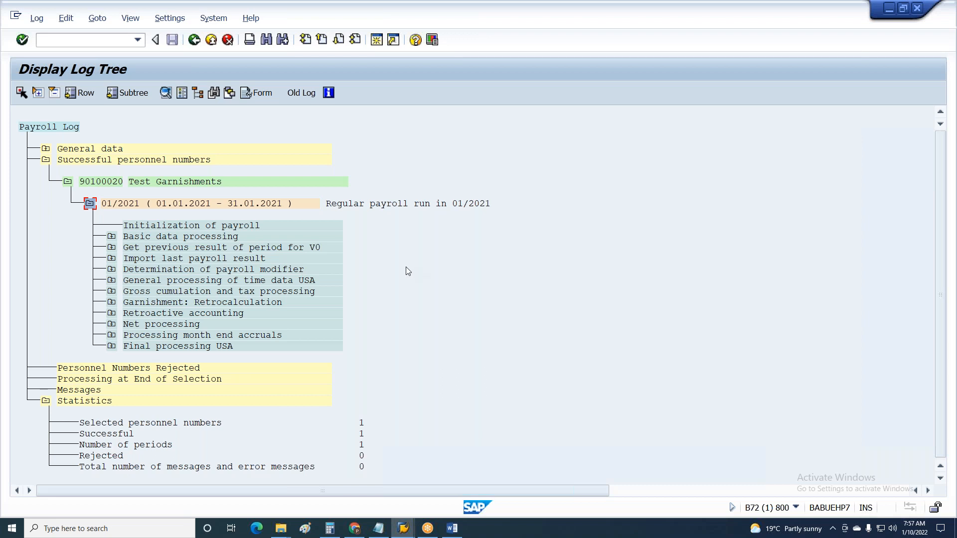
pyautogui.click(112, 282)
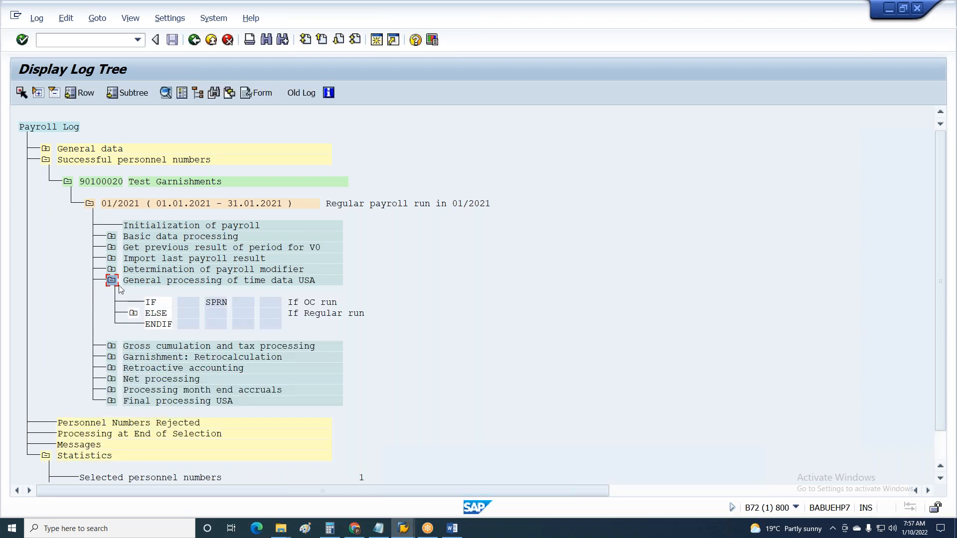
pyautogui.click(134, 313)
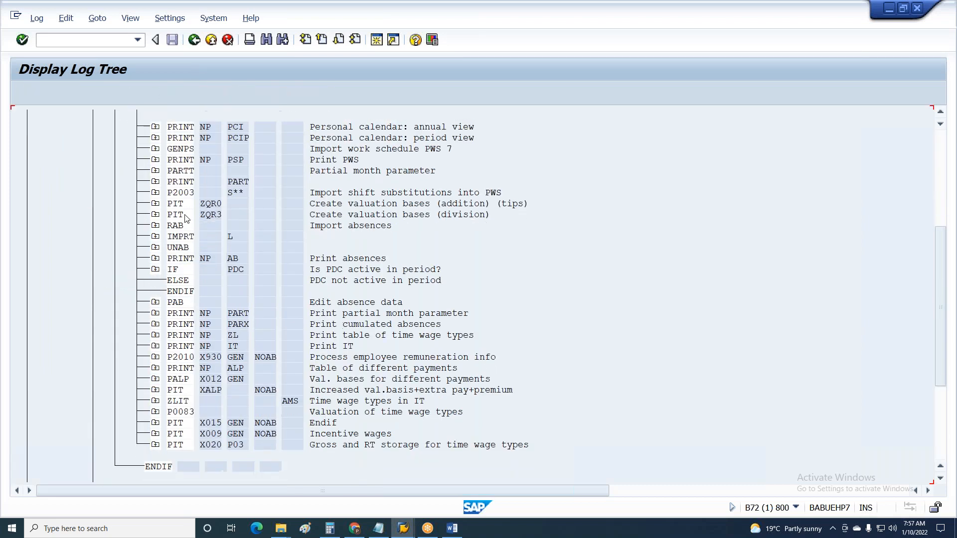
pyautogui.click(156, 204)
pyautogui.click(176, 238)
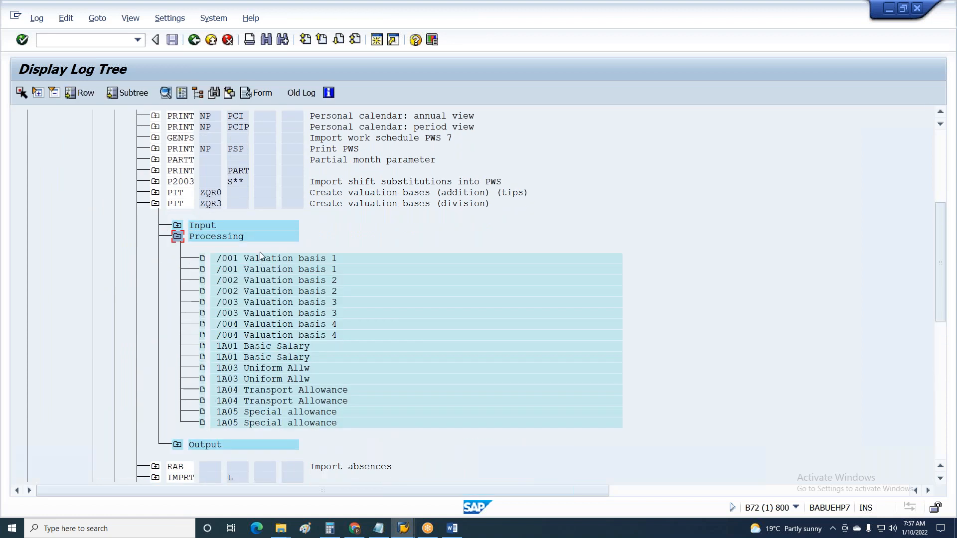
# Step: Open the processing details of /001 Valuation basis 1 and display rule ZQR3 from there
pyautogui.click(245, 345)
pyautogui.click(245, 357)
pyautogui.click(244, 401)
pyautogui.doubleClick(254, 258)
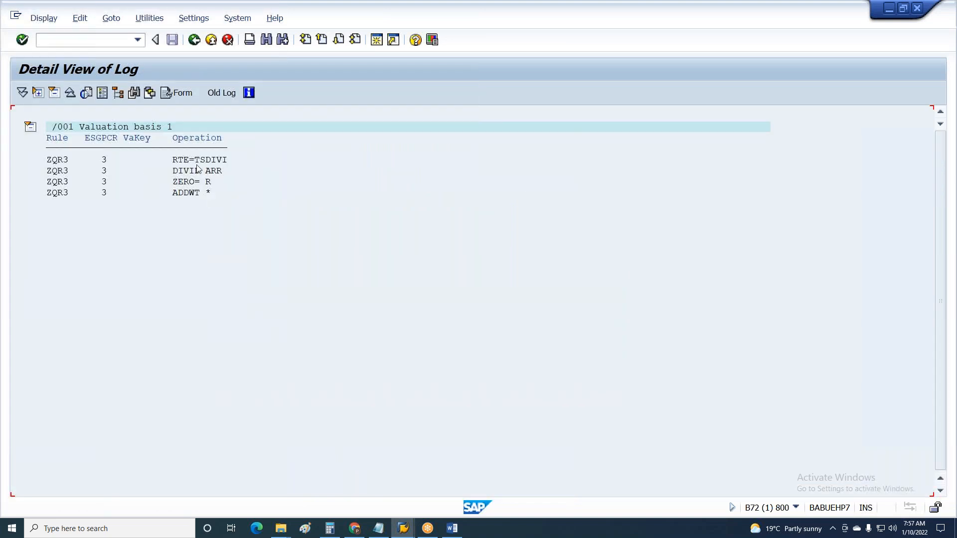
pyautogui.doubleClick(224, 128)
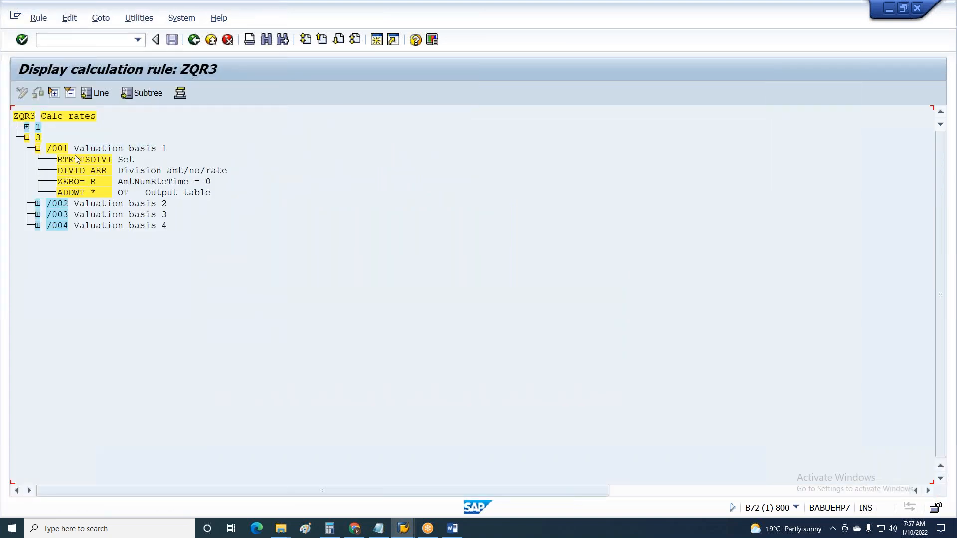
# Step: Open rule ZQR3 for changes, fully expand it and insert the operation PRINT after RTE=TSDIVI under wage type /001 in grouping 3
pyautogui.press('F3')
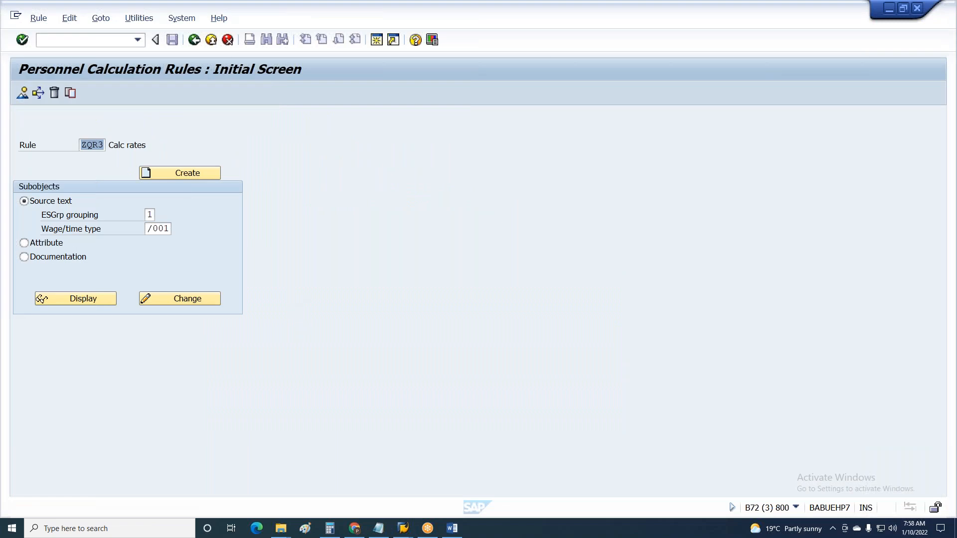
pyautogui.click(190, 303)
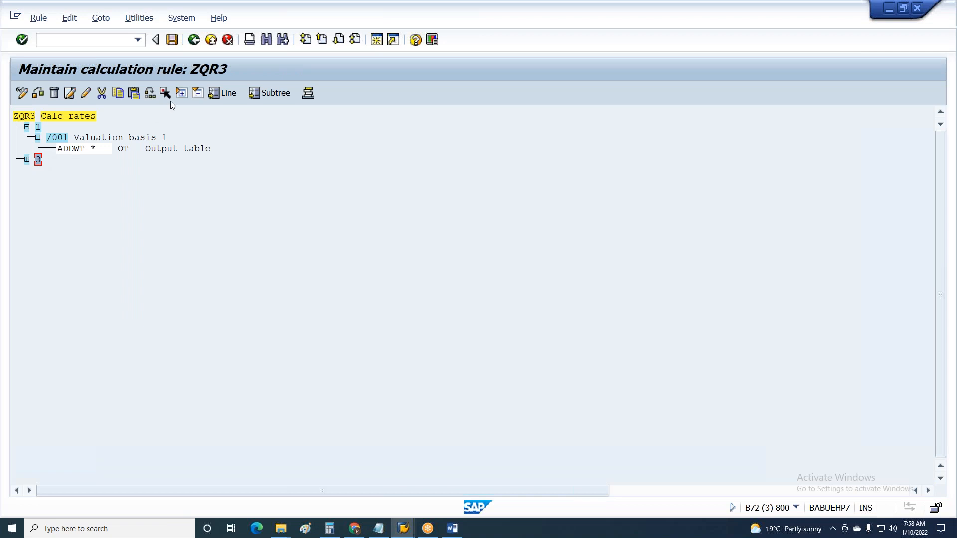
pyautogui.click(181, 94)
pyautogui.click(82, 182)
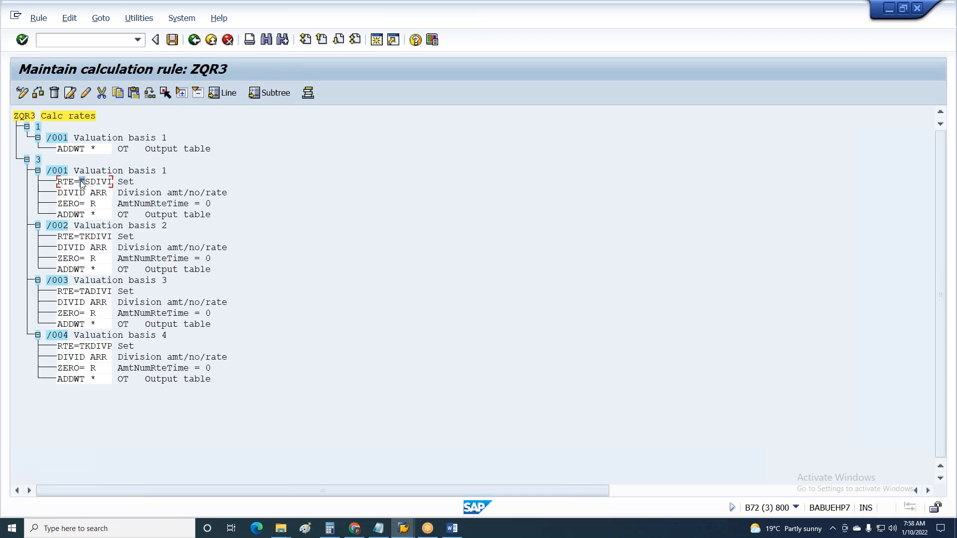
pyautogui.click(71, 98)
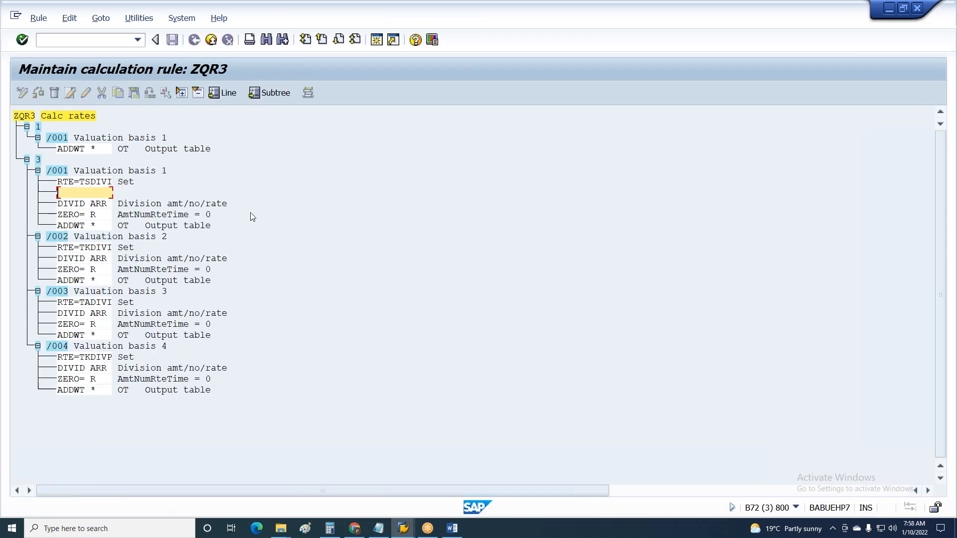
pyautogui.write('PRINT')
pyautogui.press('Return')
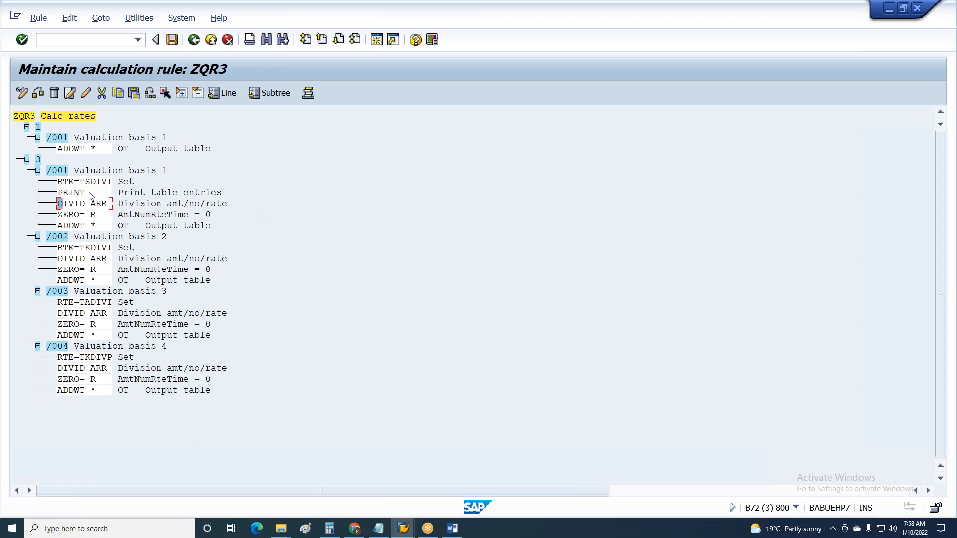
# Step: Copy the PRINT operation below the RTE line of wage types /002, /003 and /004 in grouping 3 and save the rule
pyautogui.click(118, 95)
pyautogui.click(84, 248)
pyautogui.click(133, 92)
pyautogui.click(93, 313)
pyautogui.click(134, 93)
pyautogui.click(93, 379)
pyautogui.rightClick(145, 121)
pyautogui.click(134, 98)
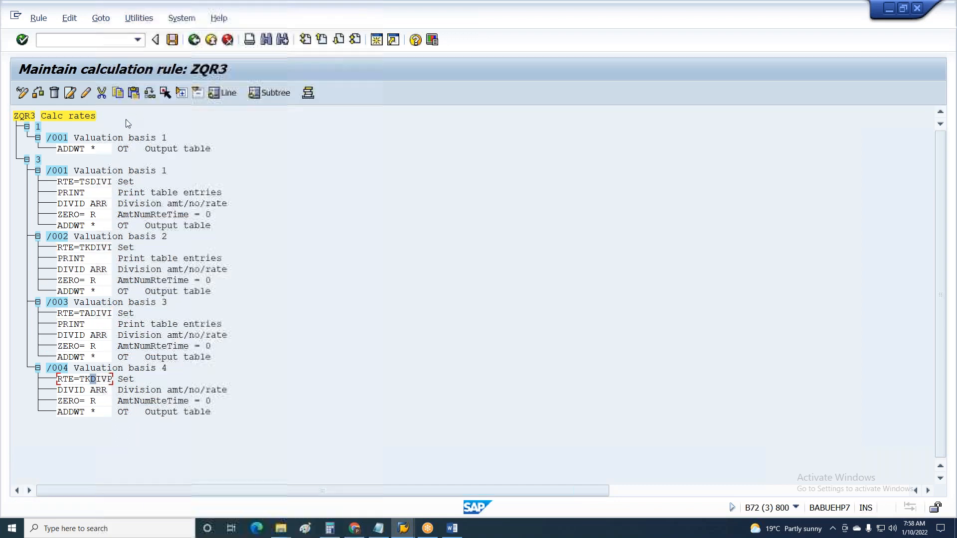
pyautogui.click(133, 93)
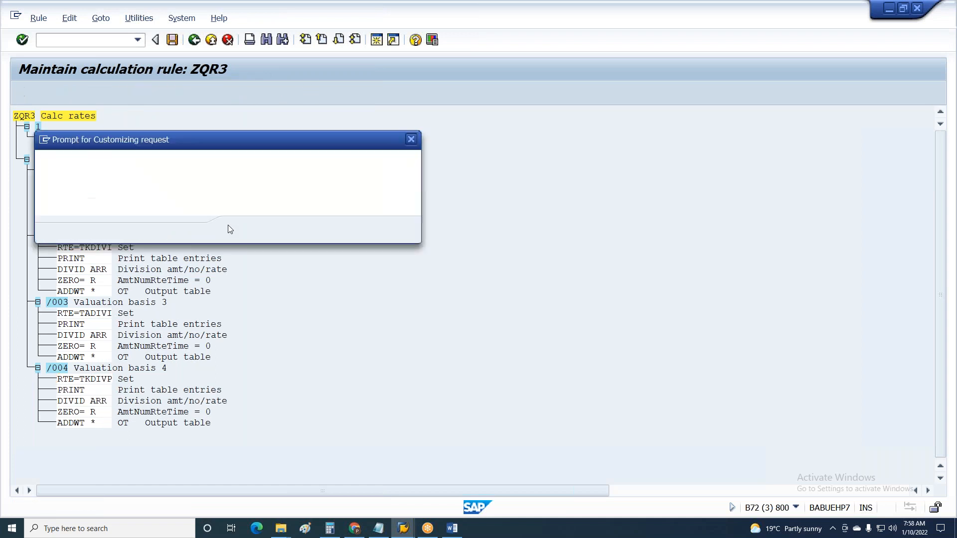
# Step: Return to the payroll session, exit the log display and rerun the payroll with schema Z300
pyautogui.hotkey('alt', 'Tab')
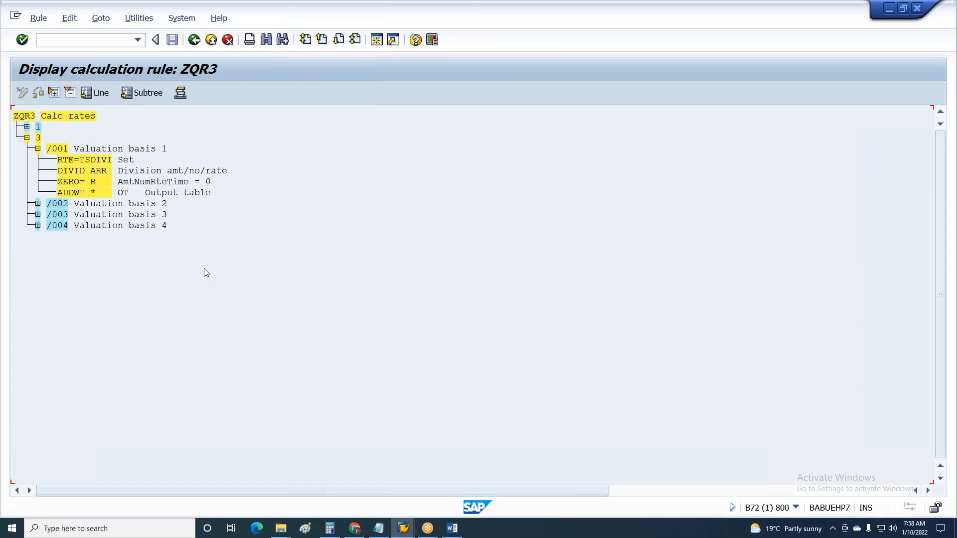
pyautogui.press('F3')
pyautogui.press('F3')
pyautogui.press('F3')
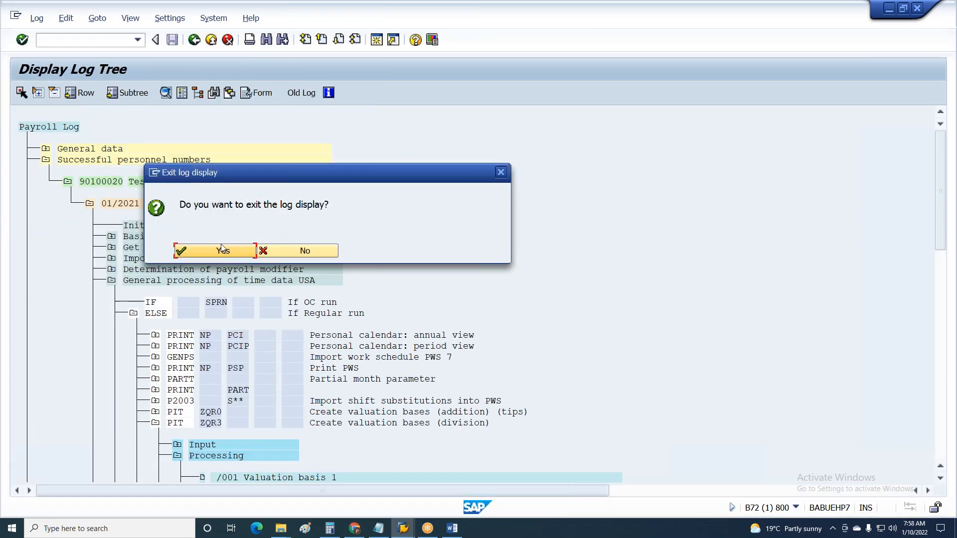
pyautogui.press('Return')
pyautogui.press('F8')
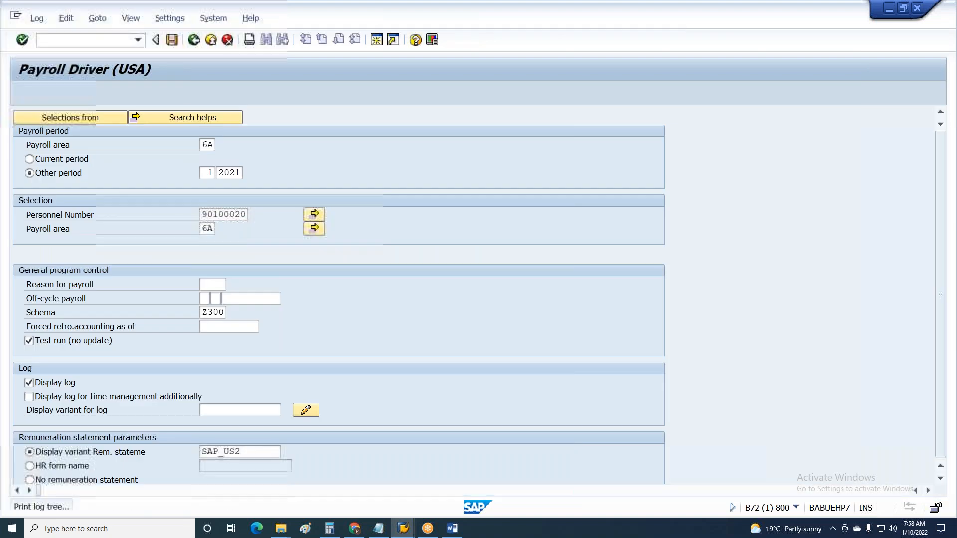
# Step: Expand the new log to PIT ZQR3 and examine its output table IT for the valuation bases
pyautogui.click(46, 160)
pyautogui.click(77, 182)
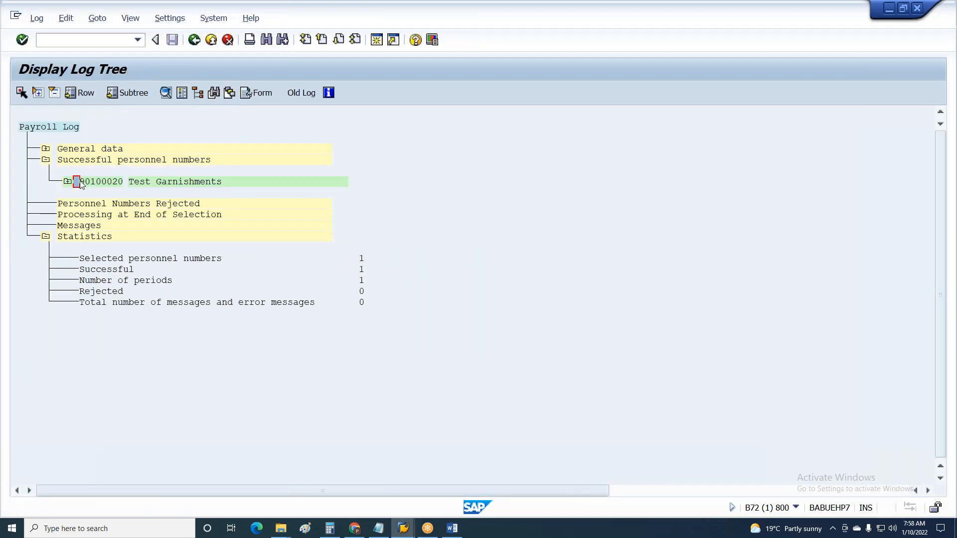
pyautogui.click(68, 182)
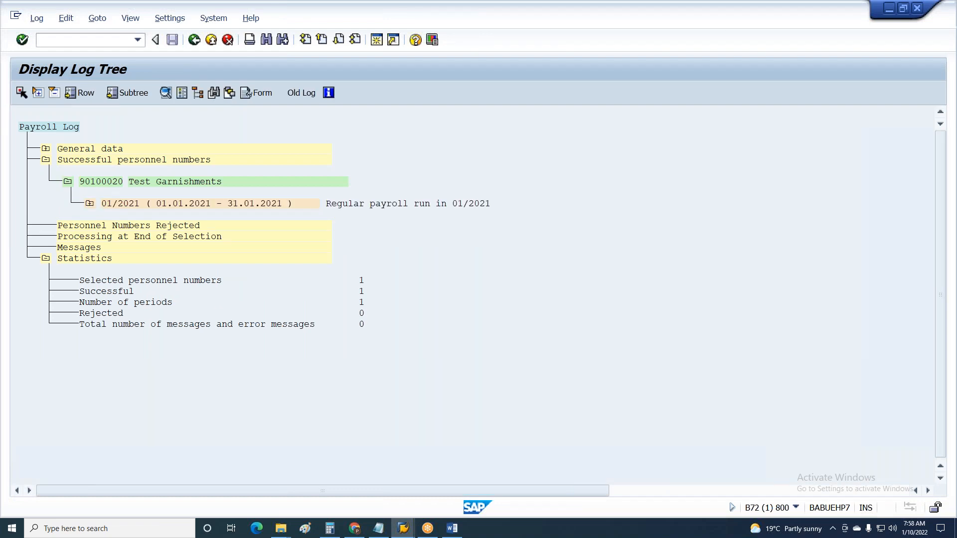
pyautogui.click(91, 207)
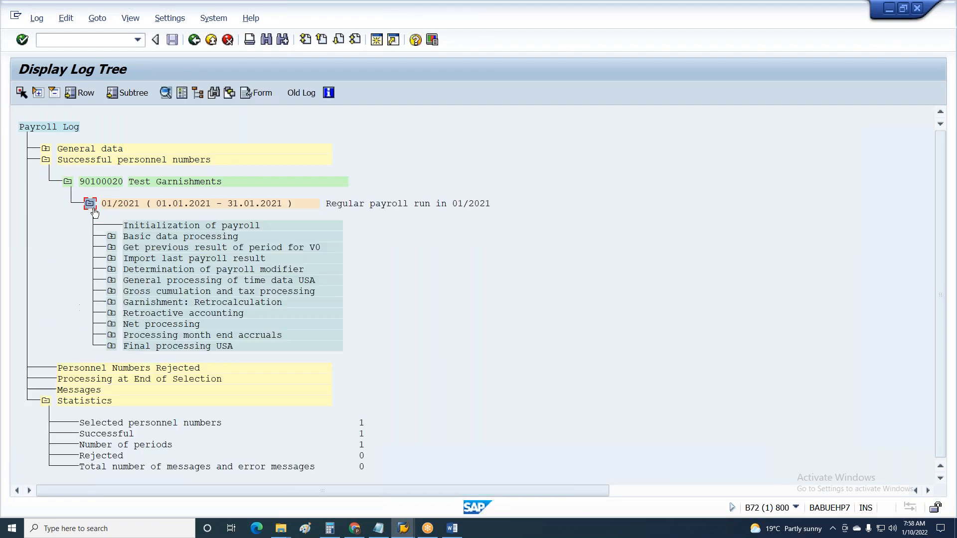
pyautogui.click(112, 282)
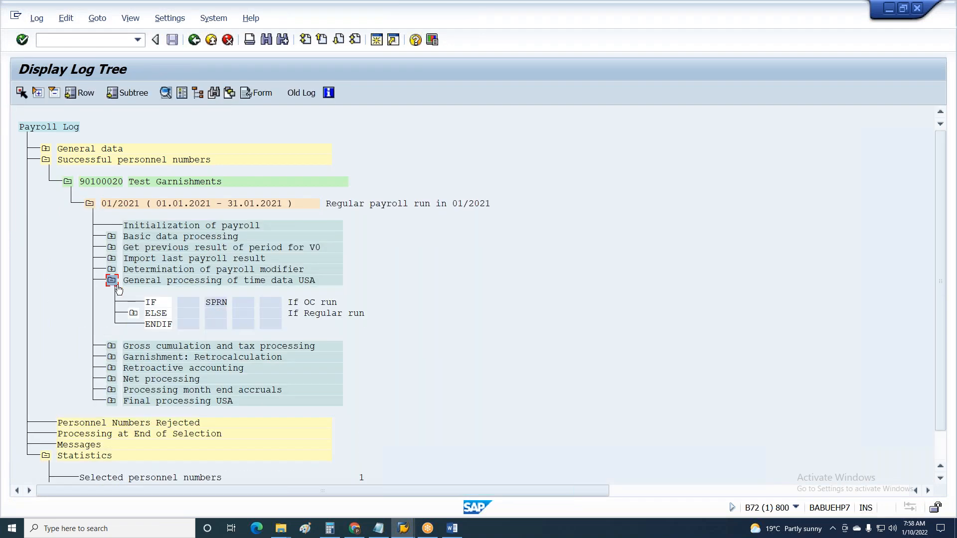
pyautogui.click(133, 314)
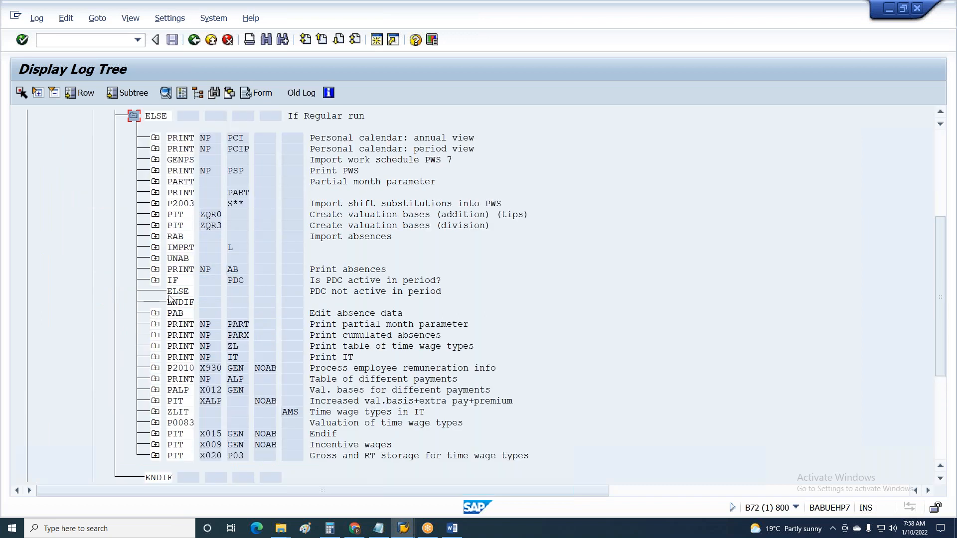
pyautogui.click(155, 225)
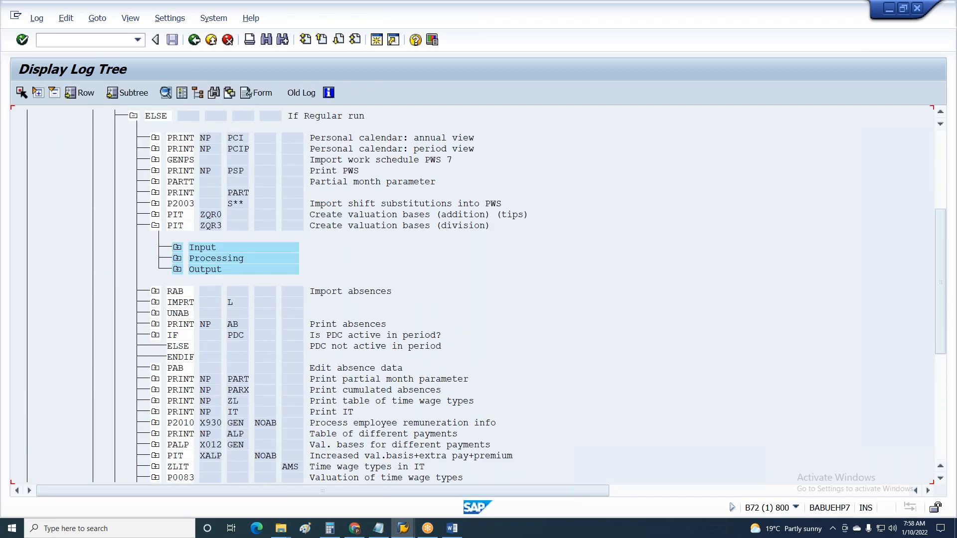
pyautogui.click(177, 269)
pyautogui.doubleClick(265, 291)
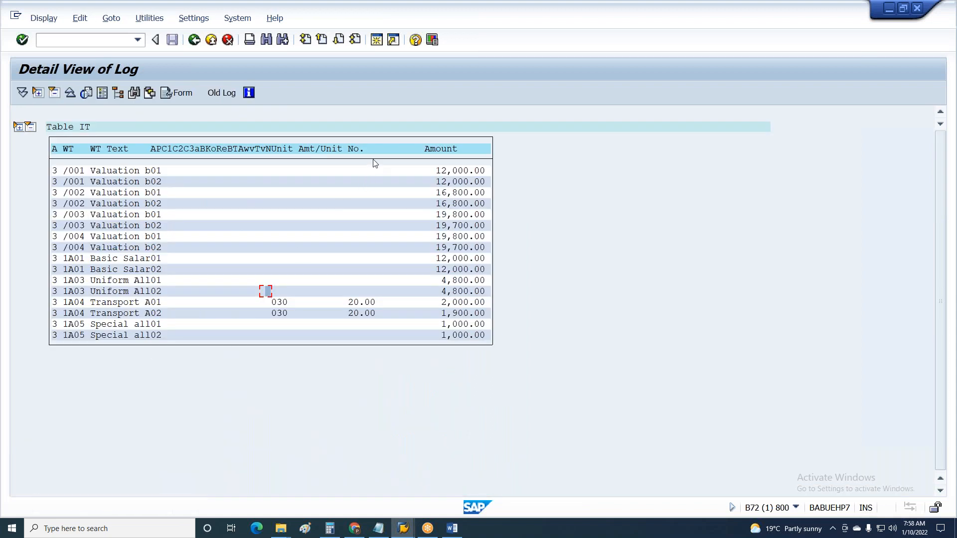
pyautogui.press('F3')
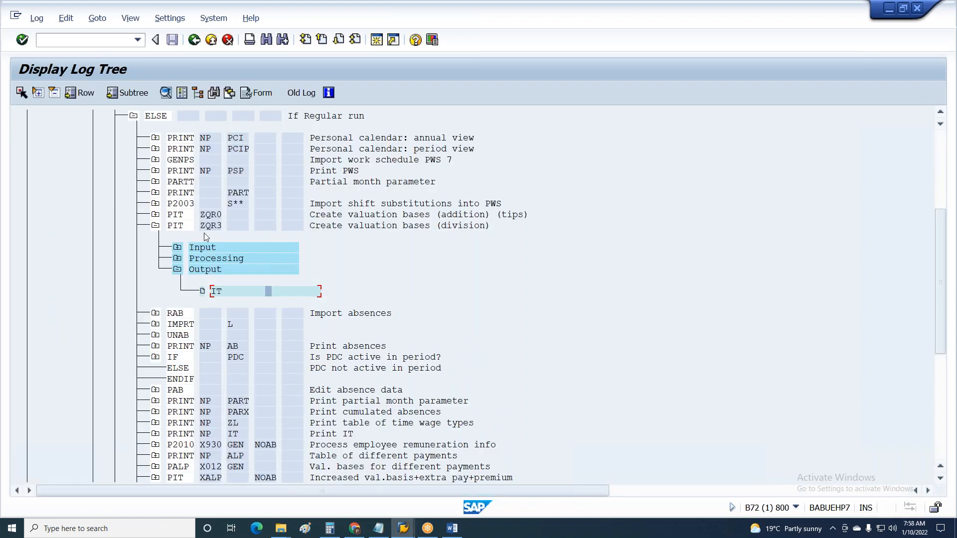
# Step: Examine the PRINT output and the DIVID ARR and ZERO= R operations in the ZQR3 processing details of /001 Valuation basis 1
pyautogui.click(178, 258)
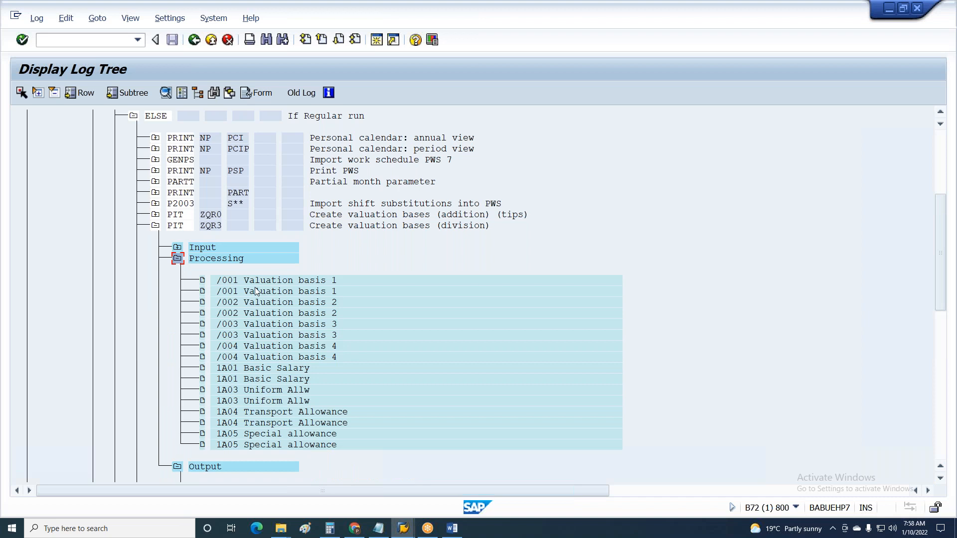
pyautogui.doubleClick(269, 281)
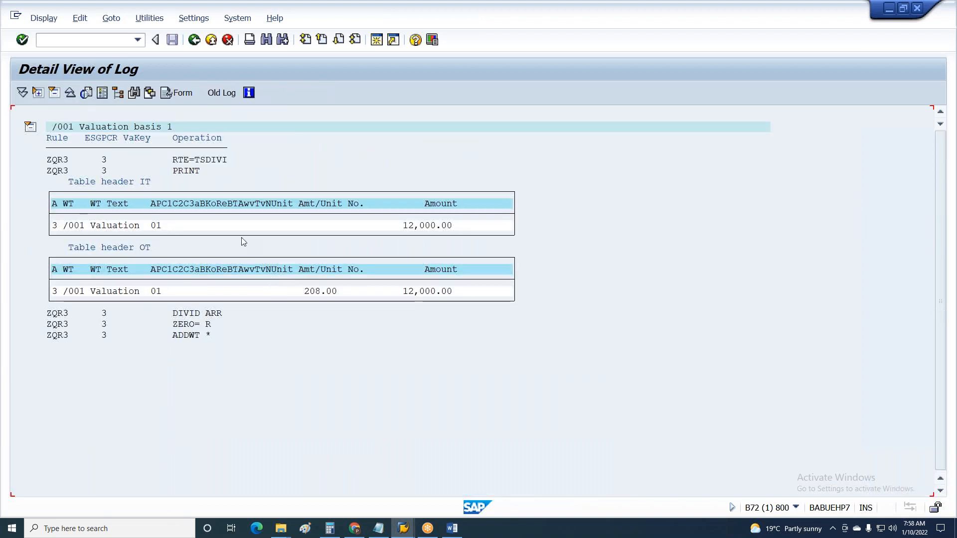
pyautogui.click(301, 291)
pyautogui.click(205, 315)
pyautogui.click(209, 324)
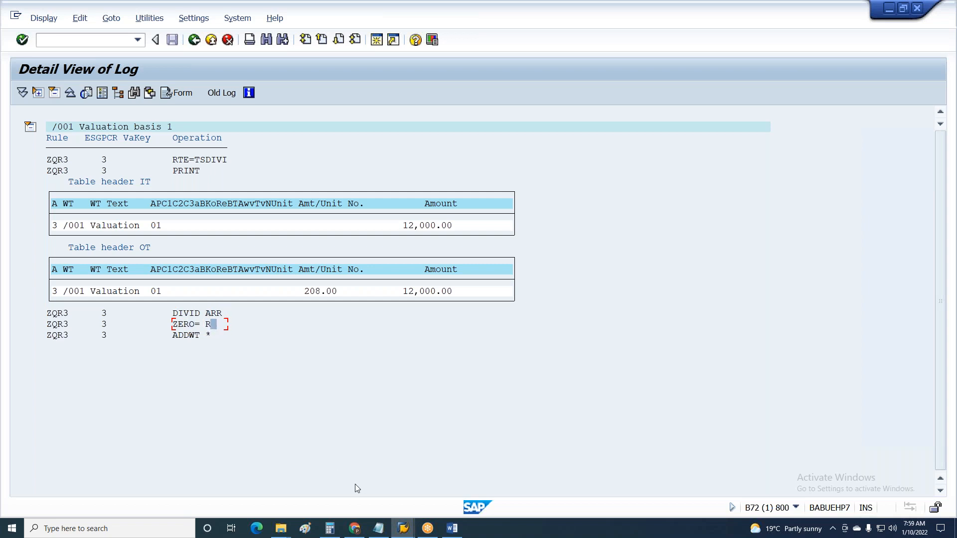
# Step: Switch to the rule editing session and change the ZERO operation under wage type /001 in grouping 3 to ZERO= A
pyautogui.click(403, 528)
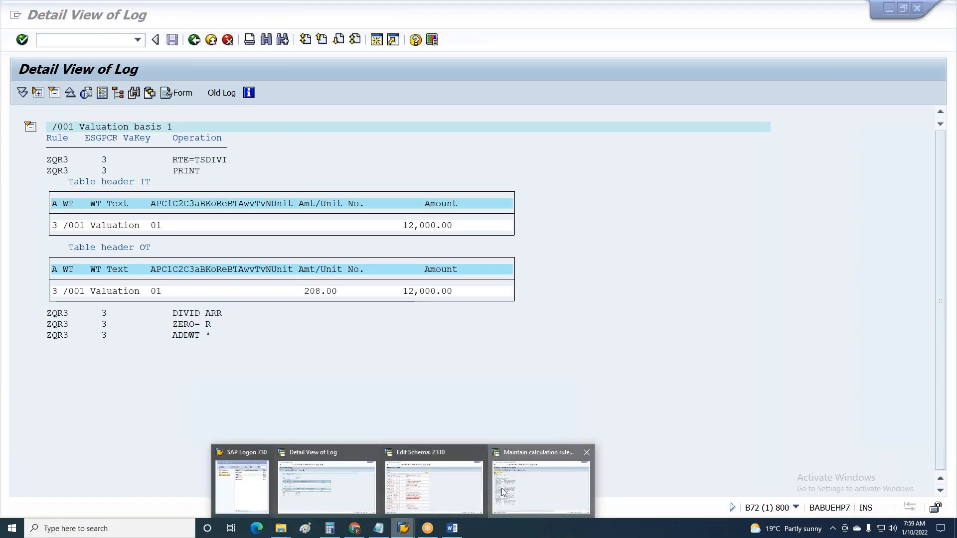
pyautogui.click(503, 493)
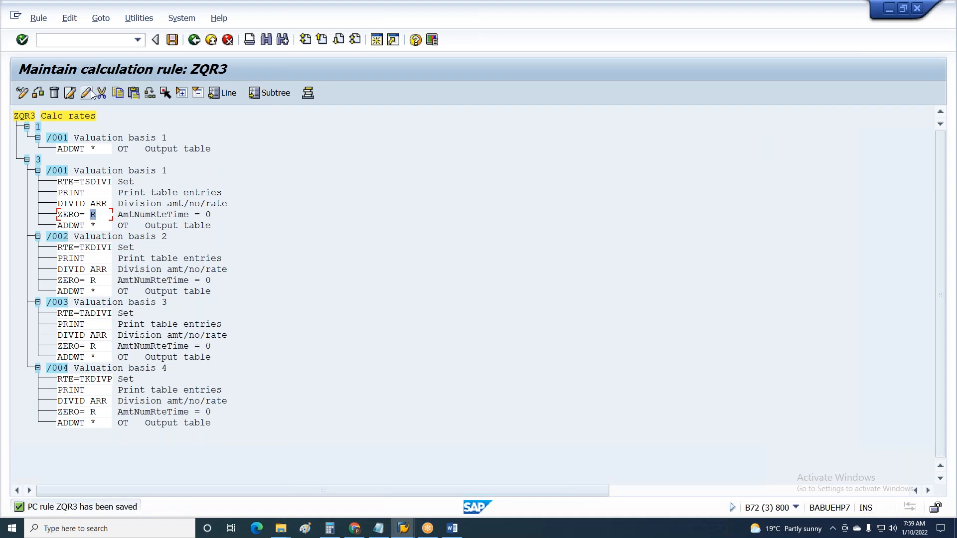
pyautogui.click(87, 93)
pyautogui.write('A')
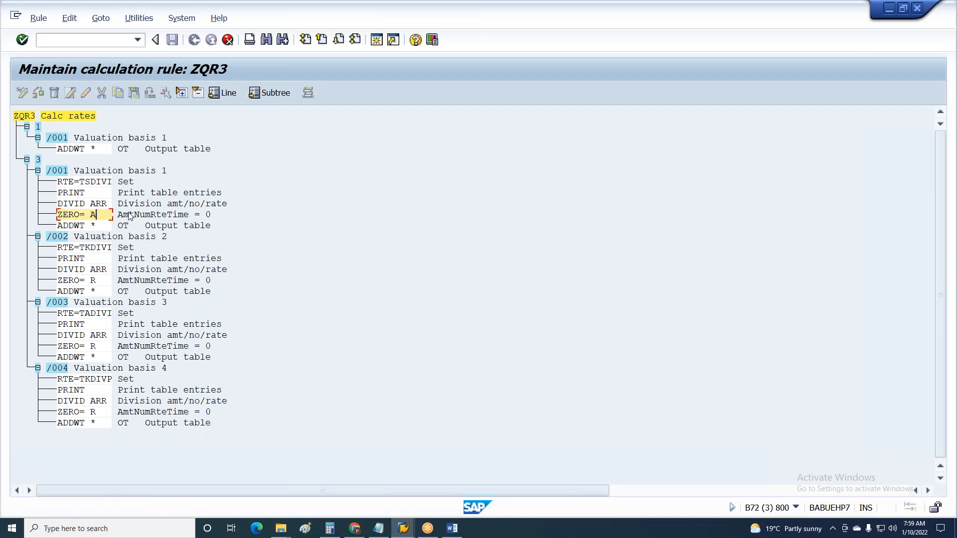
pyautogui.press('Return')
# Step: Change the ZERO operation to ZERO= A under wage types /002, /003 and /004 in grouping 3 and save rule ZQR3
pyautogui.doubleClick(105, 276)
pyautogui.click(84, 96)
pyautogui.doubleClick(93, 215)
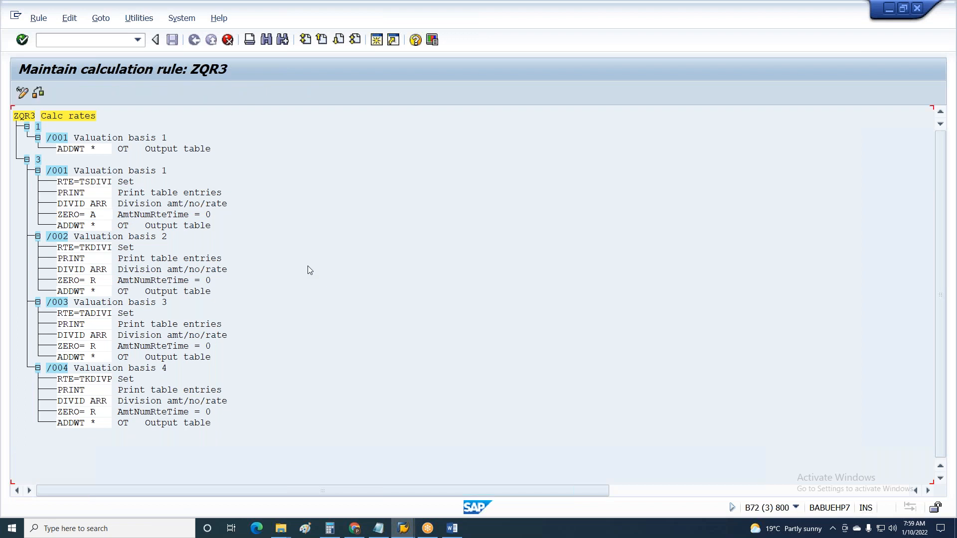
pyautogui.doubleClick(92, 346)
pyautogui.click(86, 93)
pyautogui.doubleClick(92, 280)
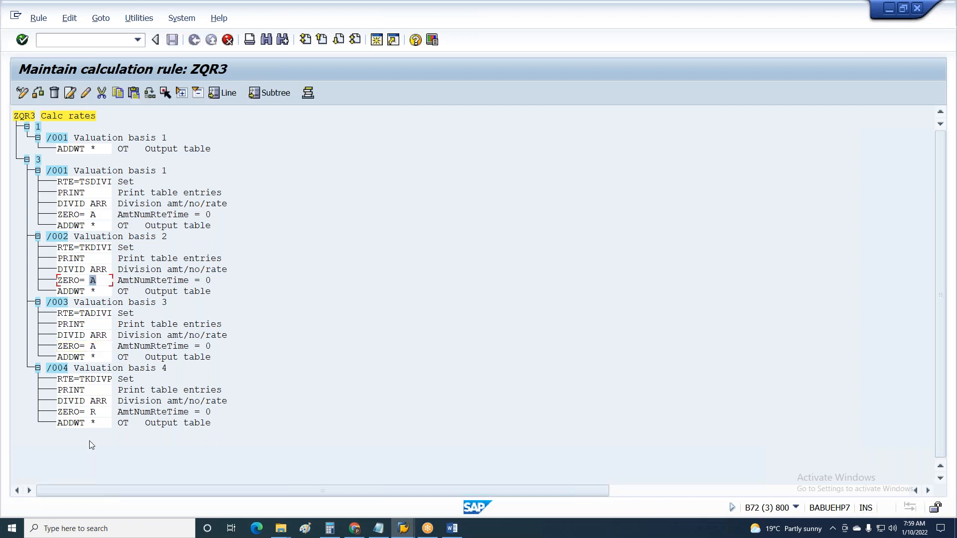
pyautogui.doubleClick(92, 411)
pyautogui.click(86, 93)
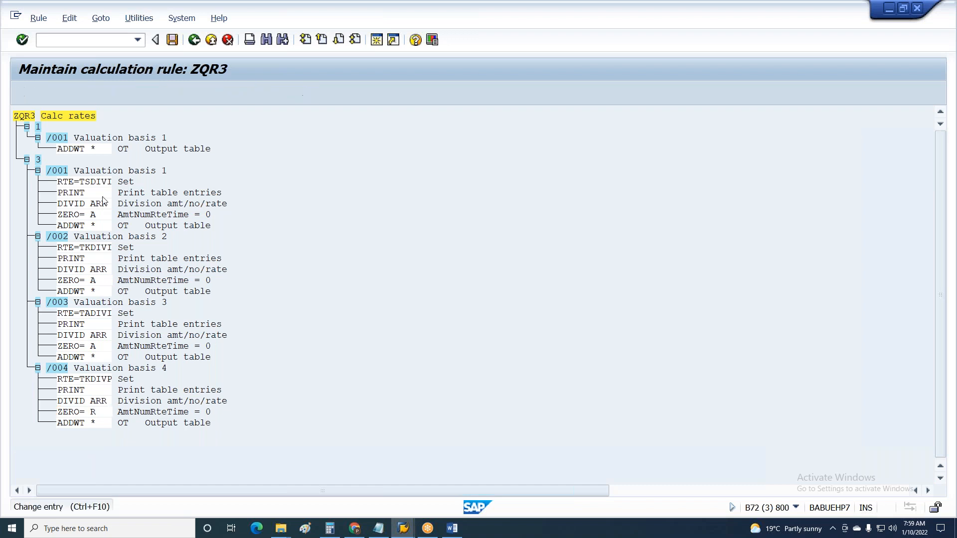
pyautogui.click(103, 346)
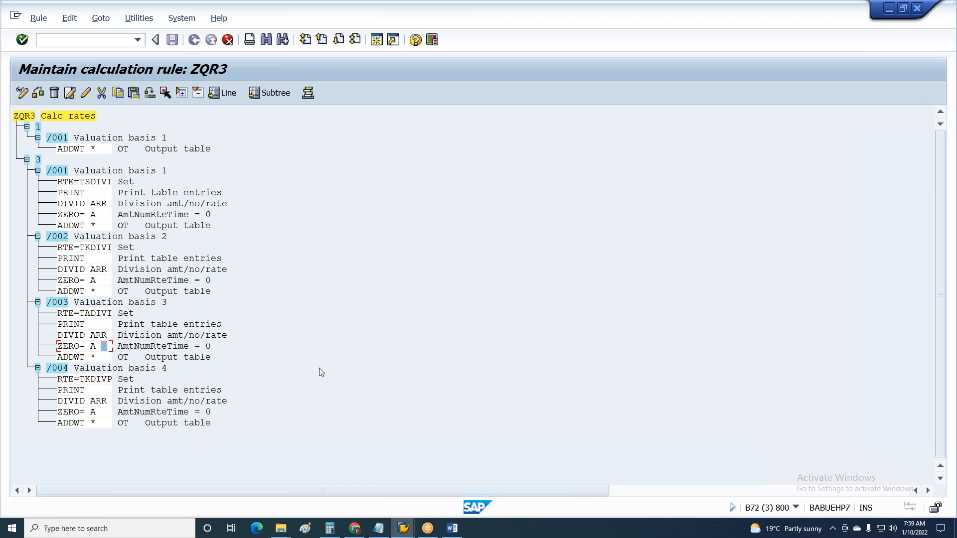
pyautogui.hotkey('ctrl', 's')
pyautogui.press('Return')
# Step: Switch to the payroll session, exit the log display and rerun the payroll simulation with schema Z300
pyautogui.hotkey('alt', 'Tab')
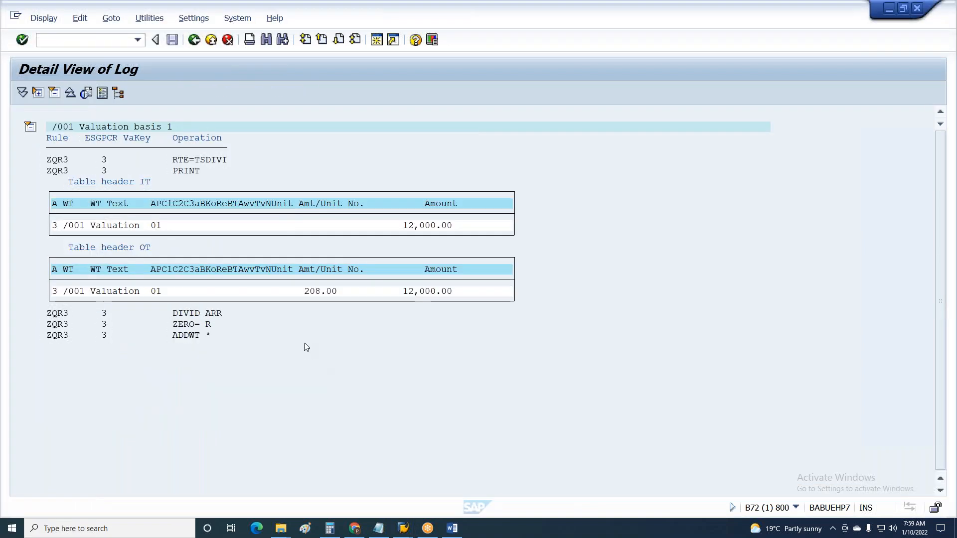
pyautogui.press('F3')
pyautogui.press('F3')
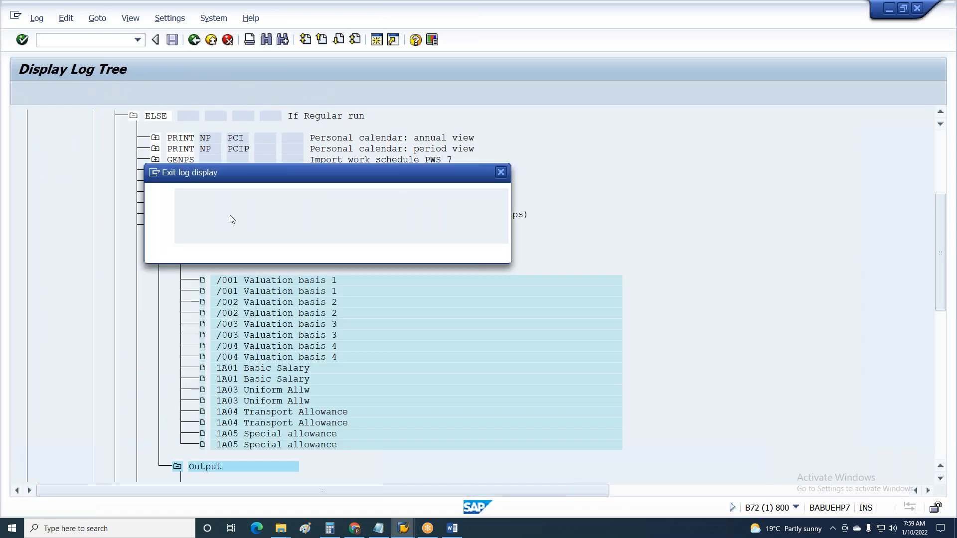
pyautogui.click(228, 247)
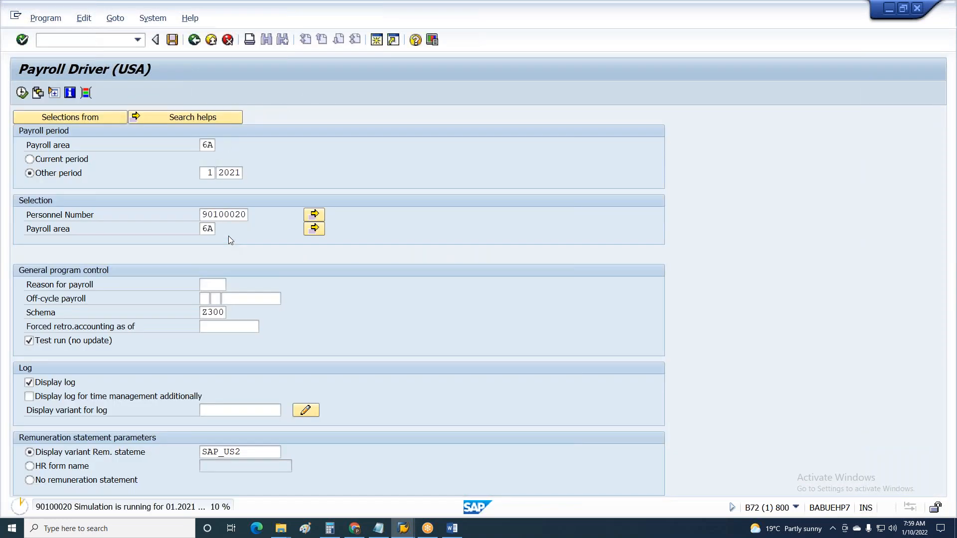
pyautogui.press('F8')
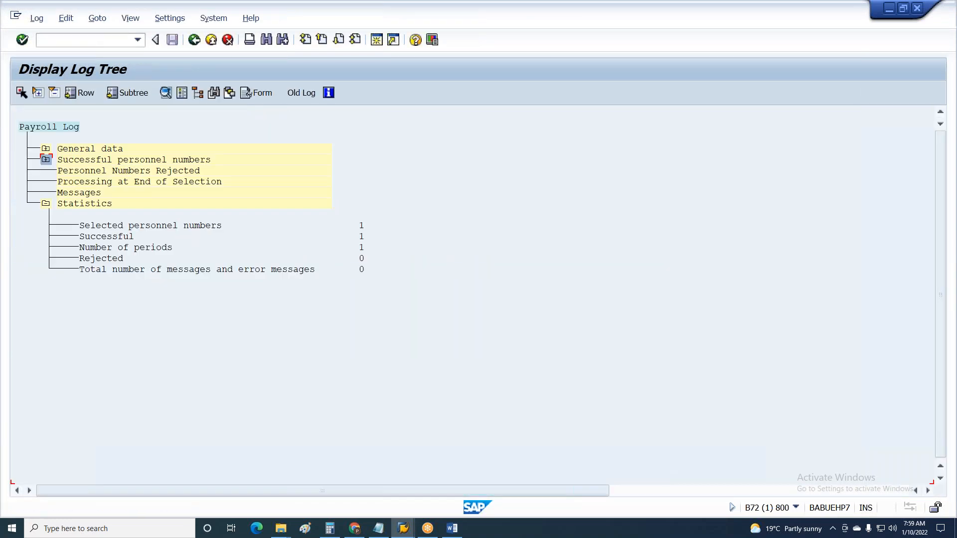
# Step: Expand the regular run's time data processing in the new log to PIT ZQR3 and display its output table IT
pyautogui.click(50, 161)
pyautogui.click(68, 182)
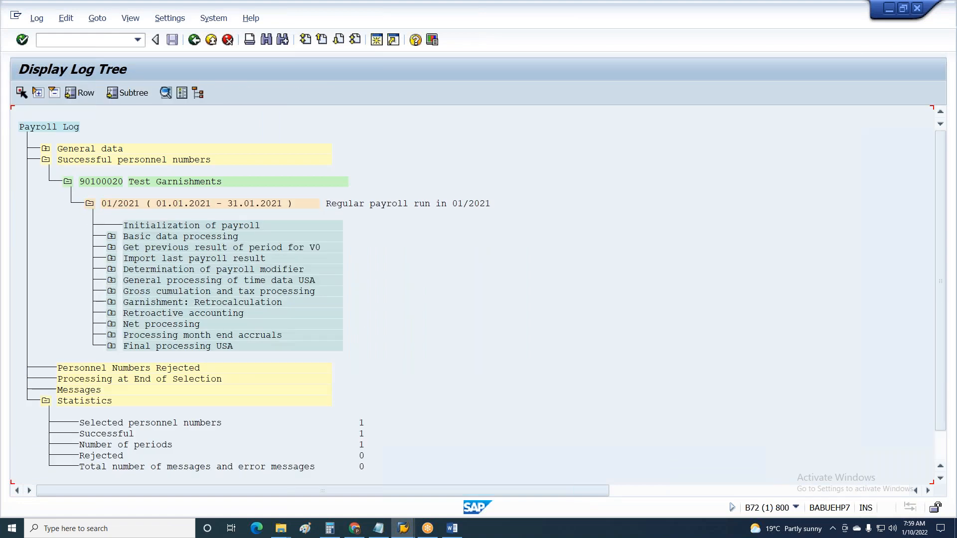
pyautogui.click(111, 280)
pyautogui.click(133, 309)
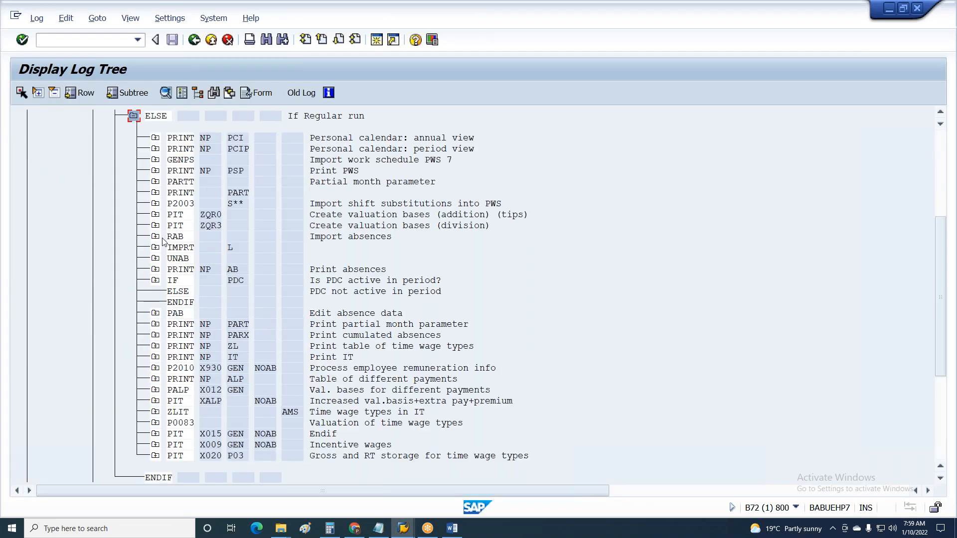
pyautogui.click(155, 226)
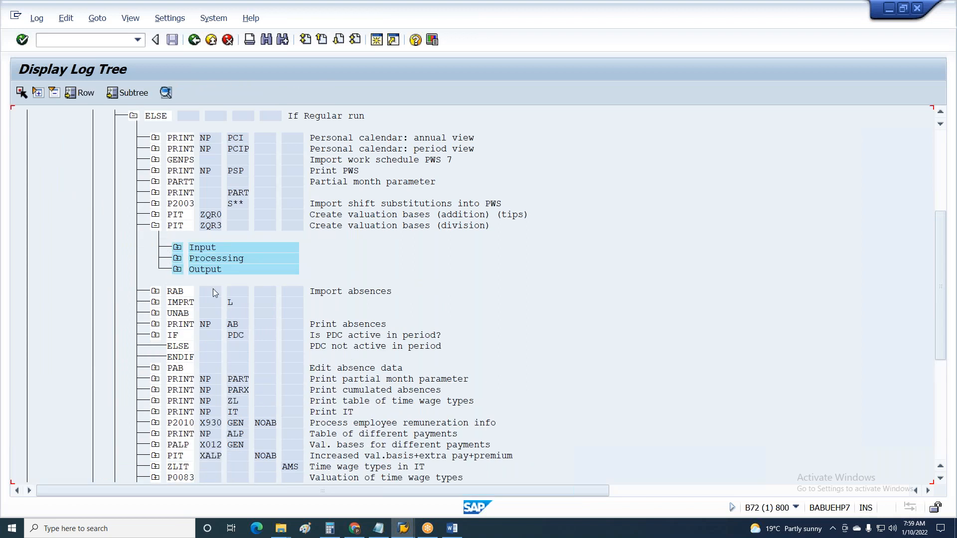
pyautogui.doubleClick(226, 293)
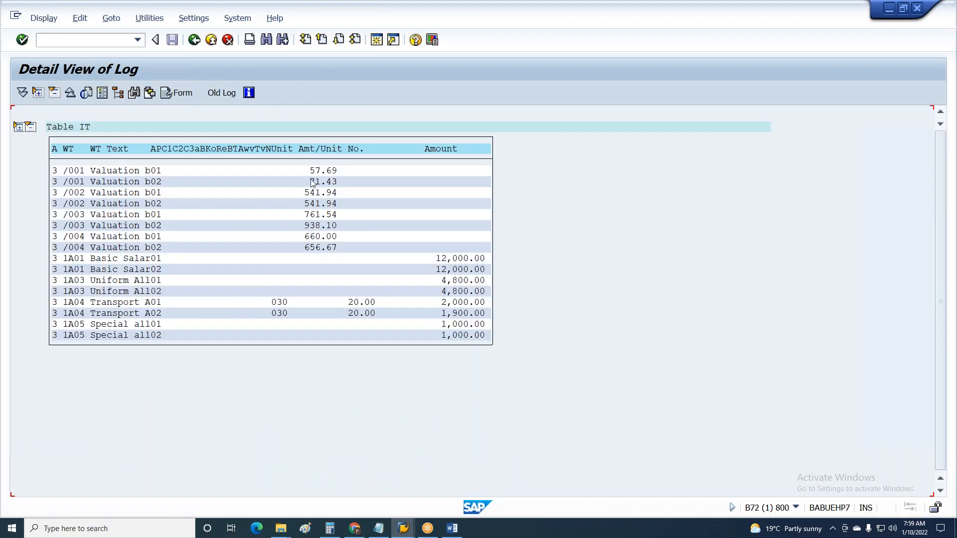
# Step: Switch to Calculator and divide 12000 by 208 to check the first /001 rate in table IT
pyautogui.click(305, 529)
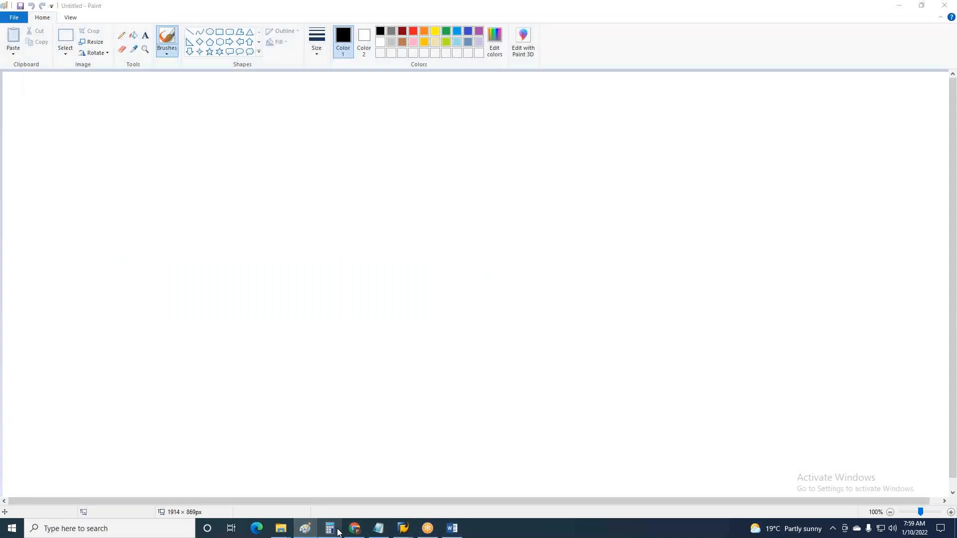
pyautogui.click(329, 528)
pyautogui.moveTo(406, 530)
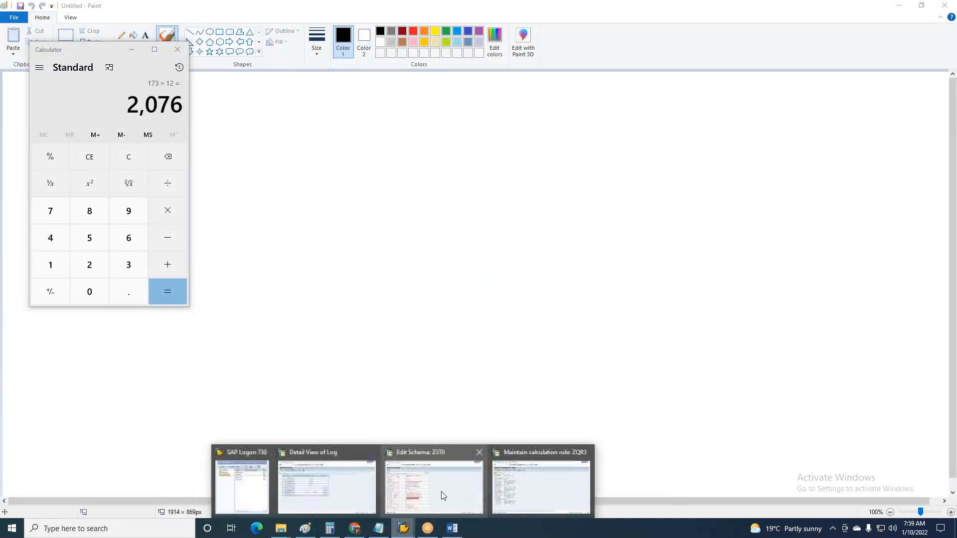
pyautogui.click(316, 493)
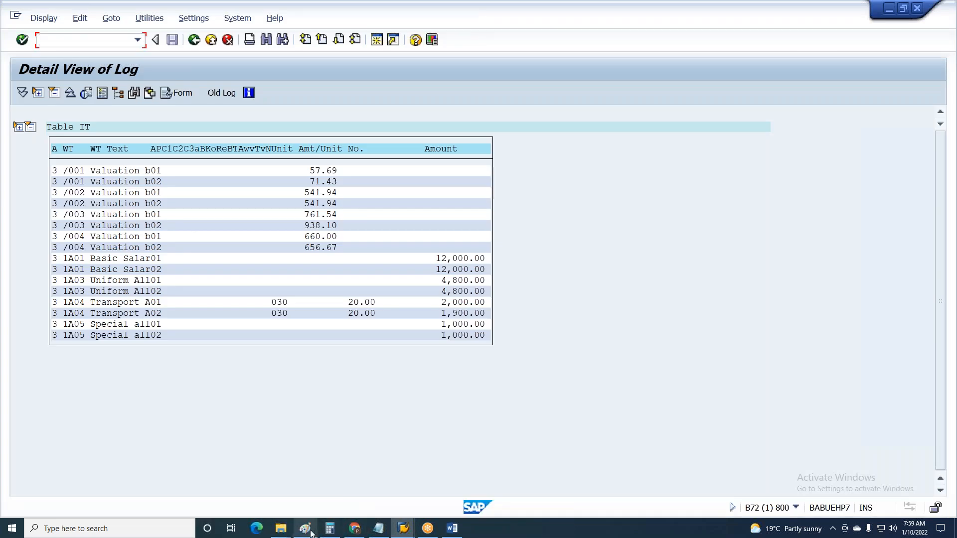
pyautogui.click(331, 532)
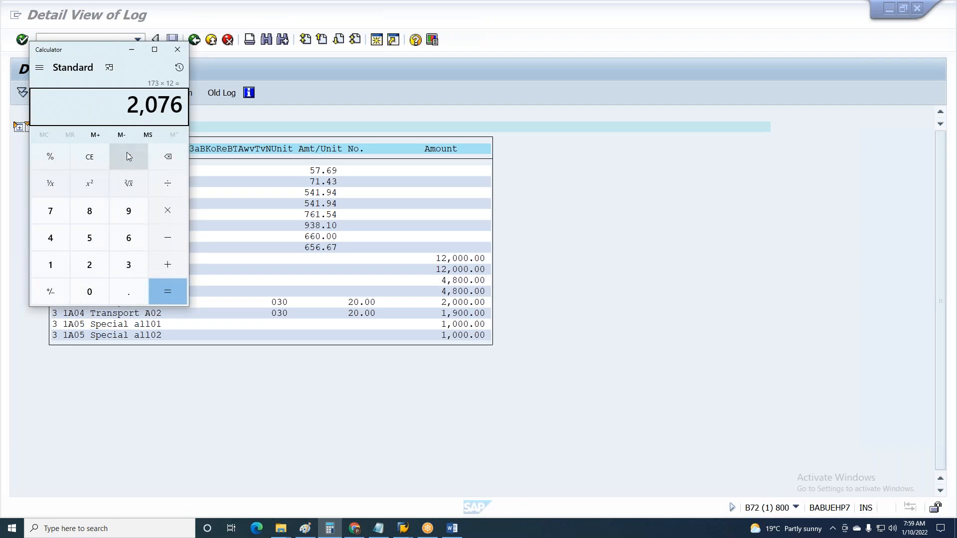
pyautogui.click(97, 163)
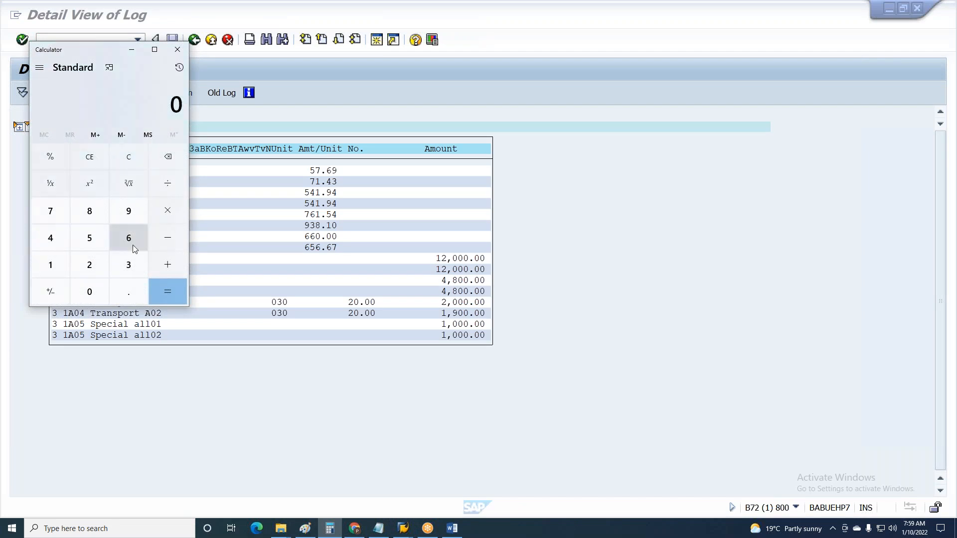
pyautogui.write('120000')
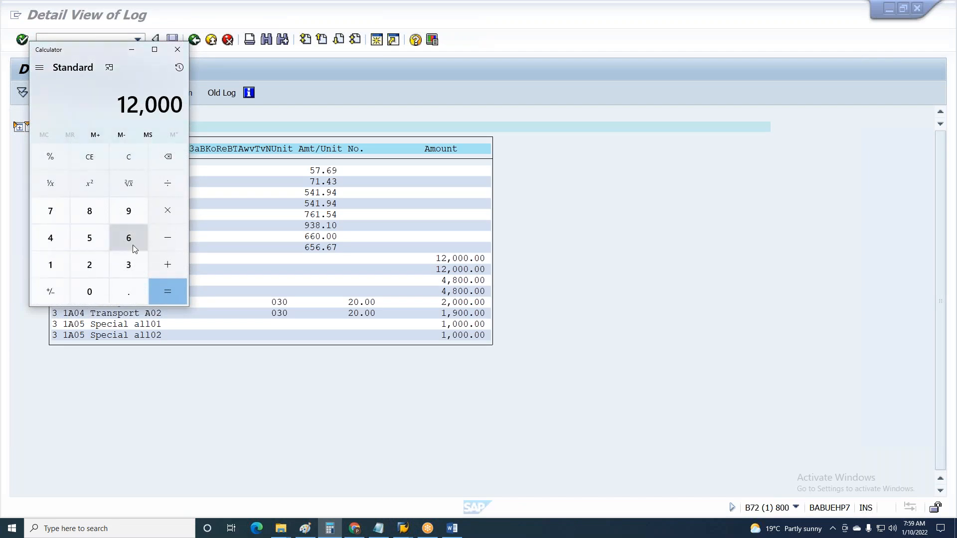
pyautogui.write('/208')
pyautogui.press('Return')
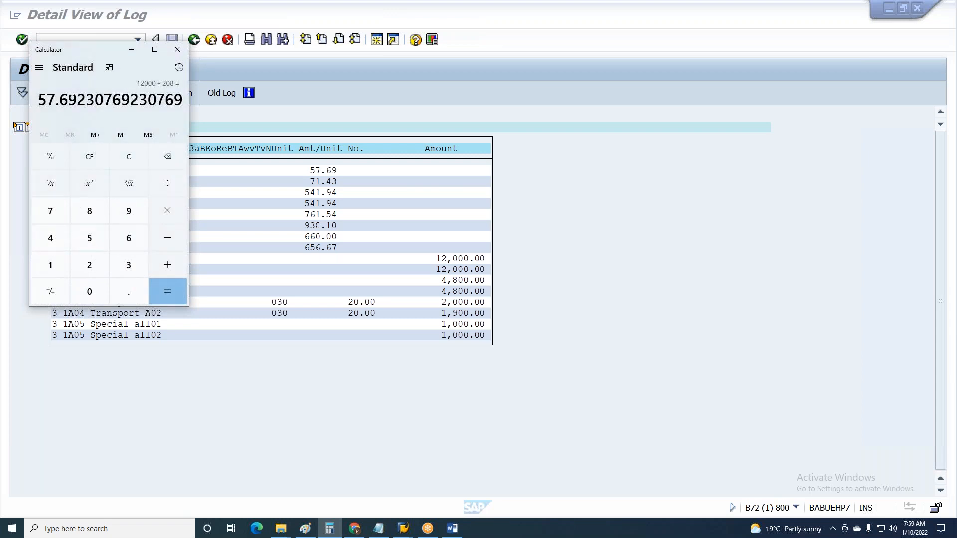
# Step: Divide 12000 by 173 and by 172 to check the second /001 rate
pyautogui.click(128, 155)
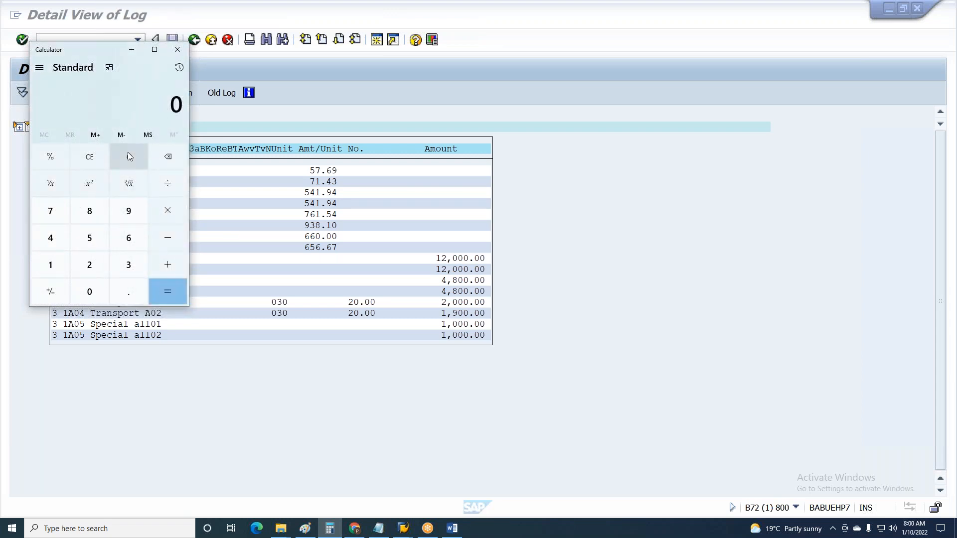
pyautogui.write('120000')
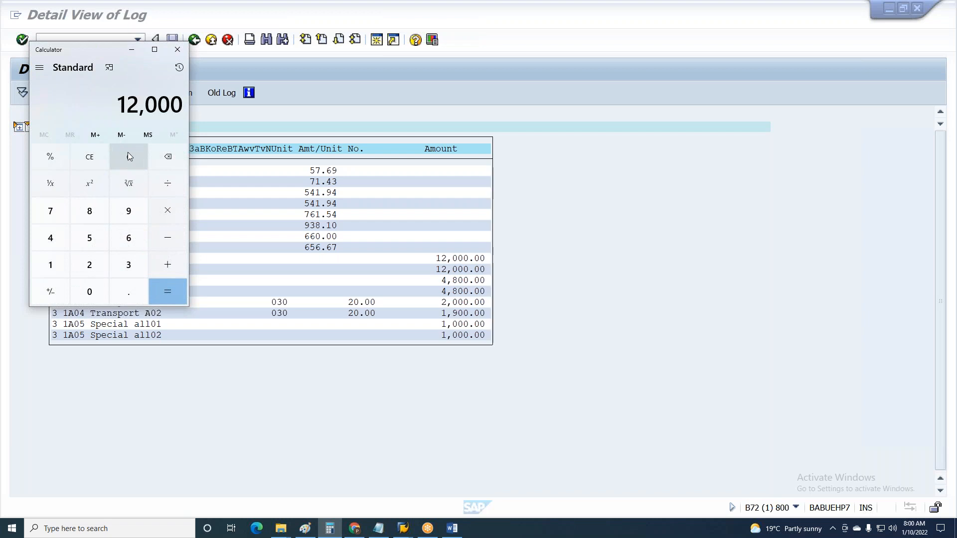
pyautogui.write('/173')
pyautogui.press('Return')
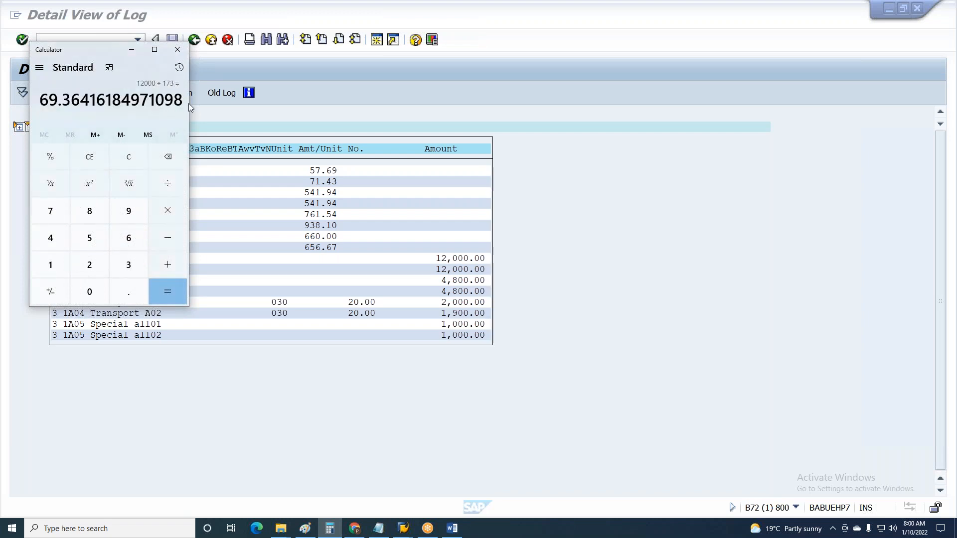
pyautogui.click(132, 153)
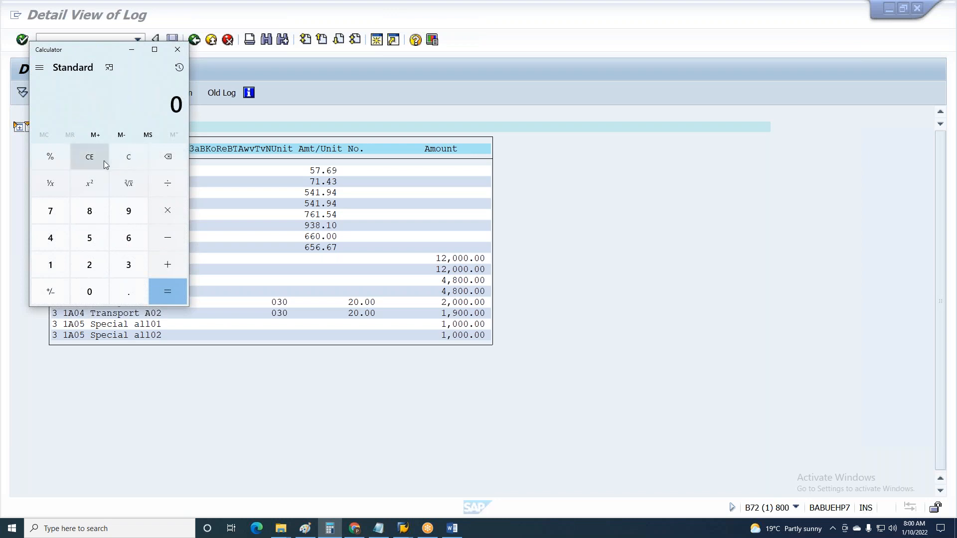
pyautogui.write('12000')
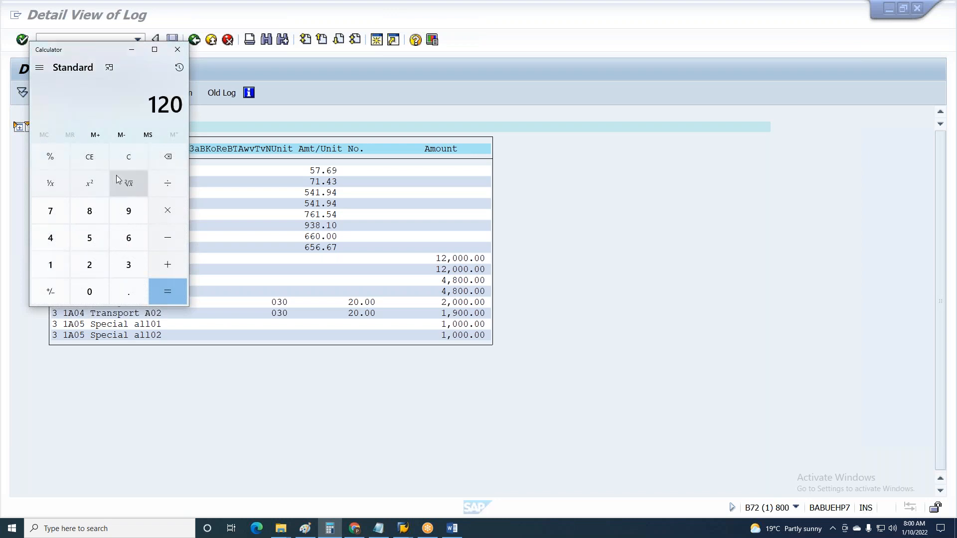
pyautogui.write('/172')
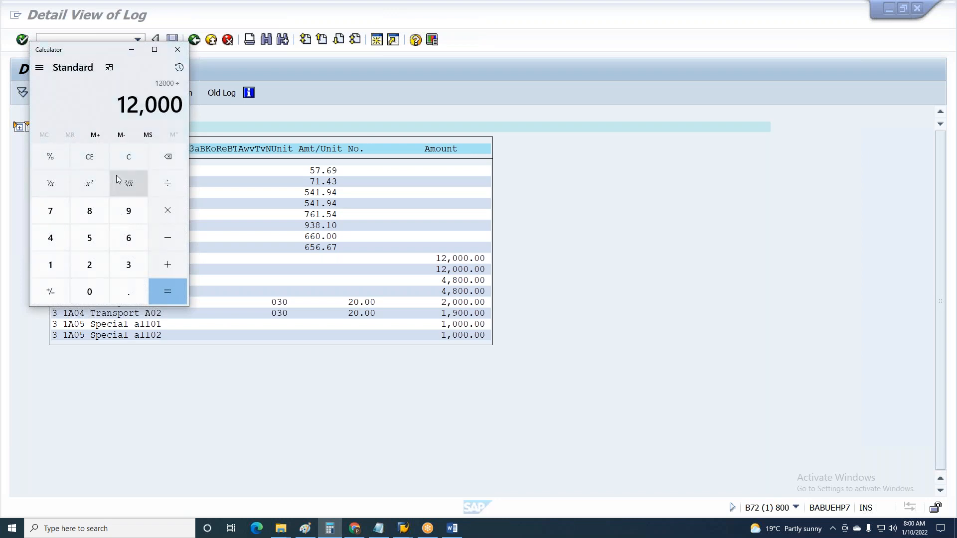
pyautogui.press('Return')
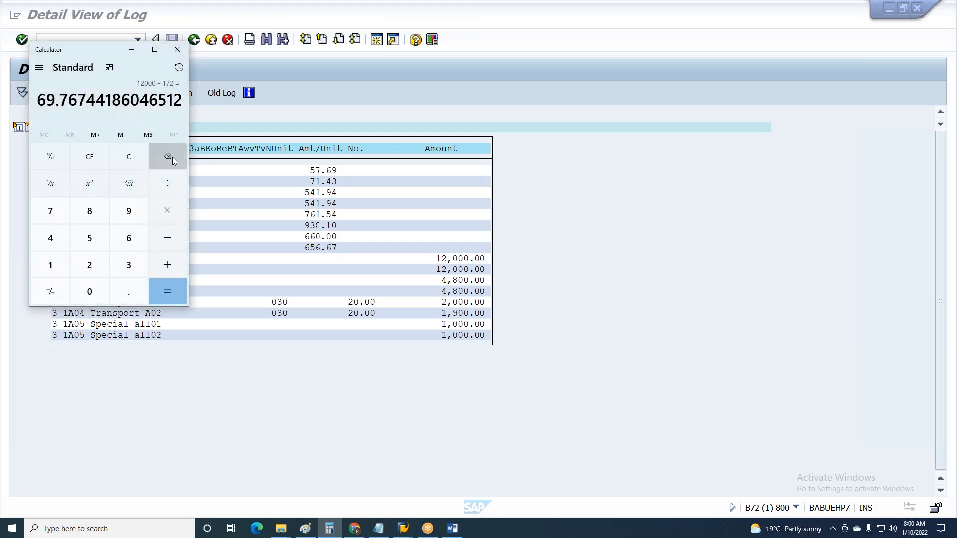
# Step: Minimize Calculator, return to the log tree and display table PARTT from the PRINT PART output
pyautogui.click(131, 49)
pyautogui.click(192, 42)
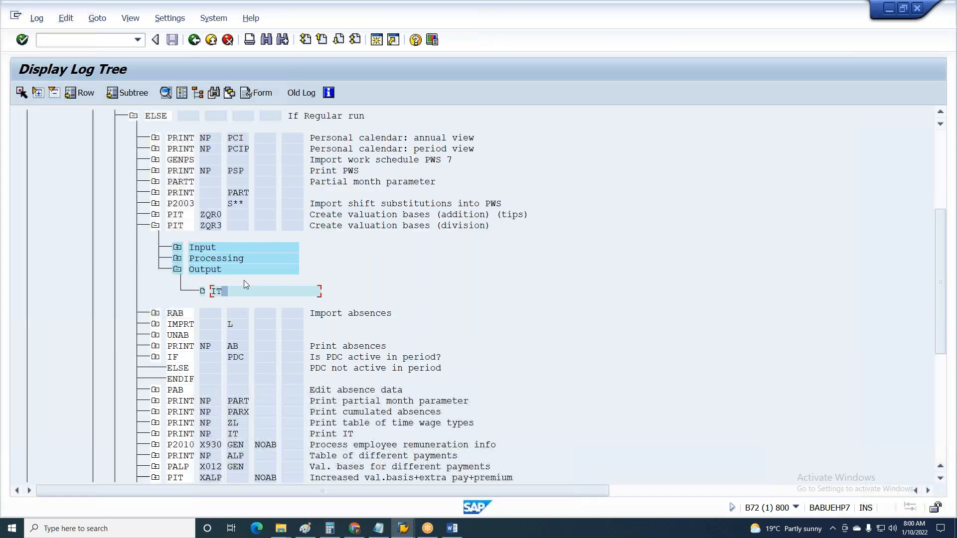
pyautogui.scroll(2, 156, 223)
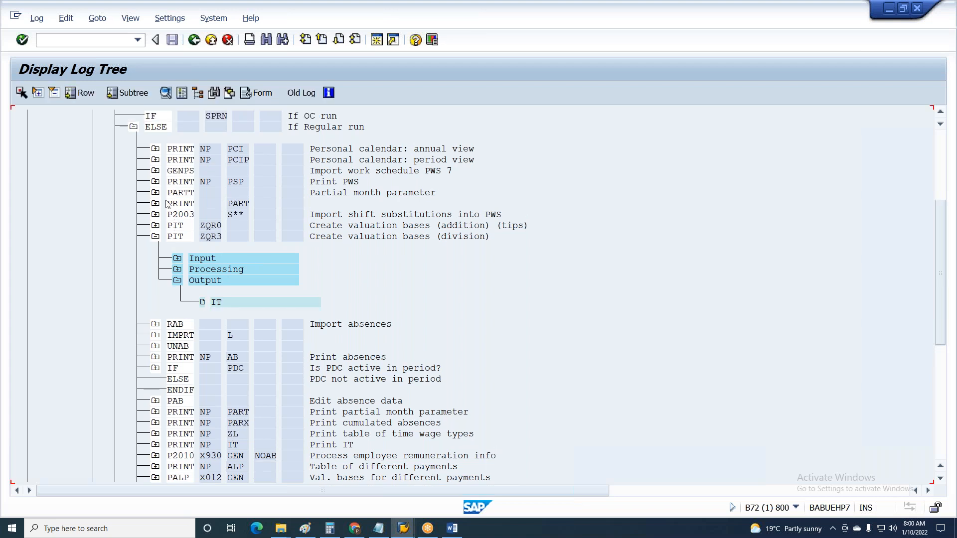
pyautogui.click(155, 215)
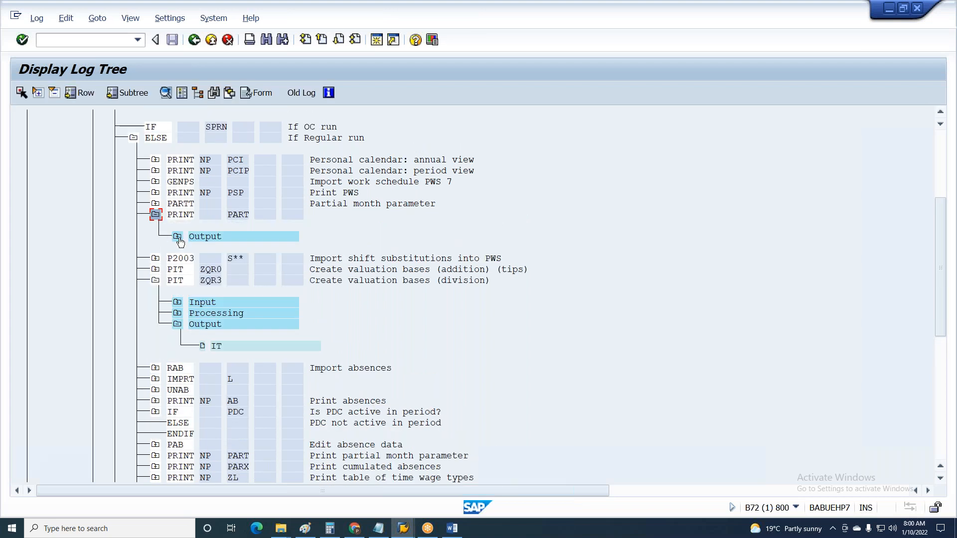
pyautogui.click(178, 236)
pyautogui.doubleClick(244, 259)
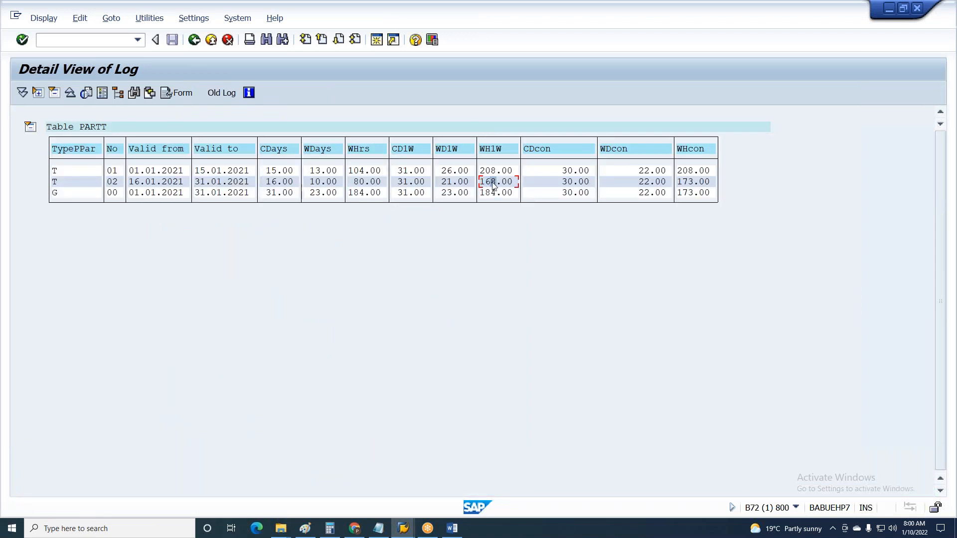
# Step: Divide 12000 by 168 in Calculator to check the second /001 rate against PARTT, and return to the log
pyautogui.hotkey('alt', 'Tab')
pyautogui.hotkey('alt', 'Tab')
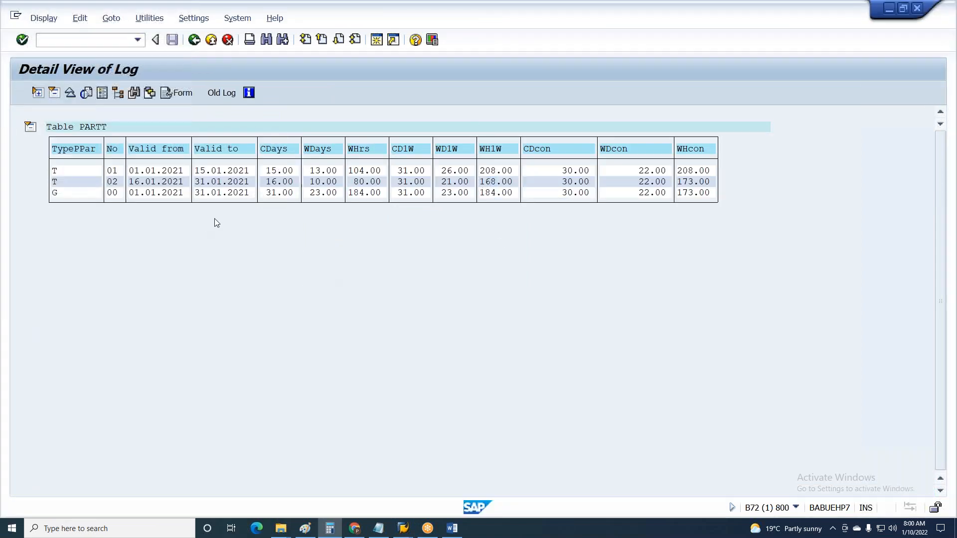
pyautogui.hotkey('alt', 'Tab')
pyautogui.hotkey('alt', 'Tab')
pyautogui.click(129, 152)
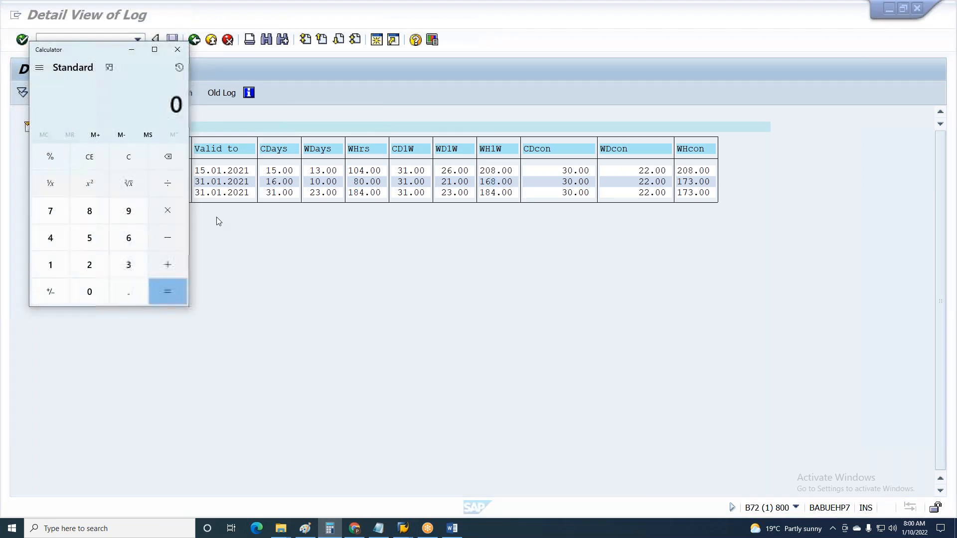
pyautogui.write('12000/')
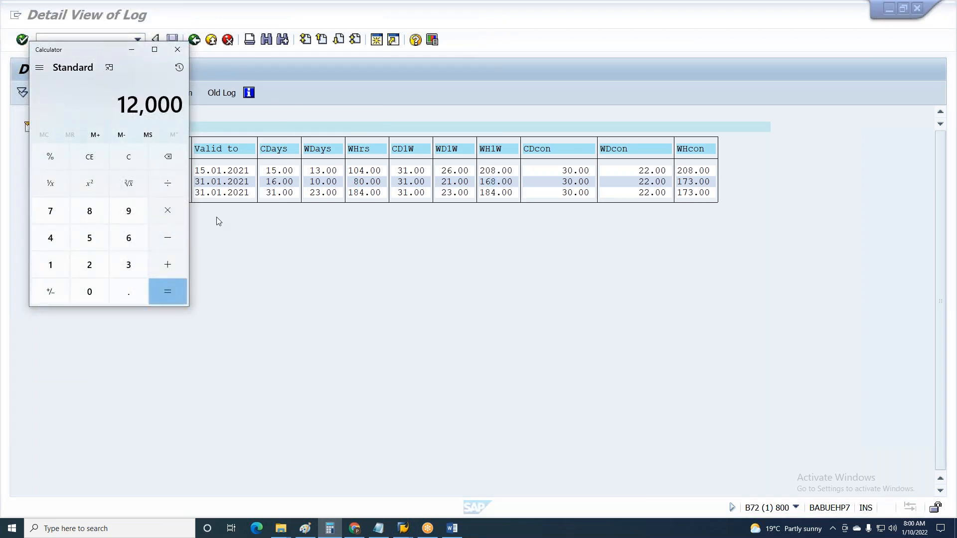
pyautogui.write('168')
pyautogui.press('Return')
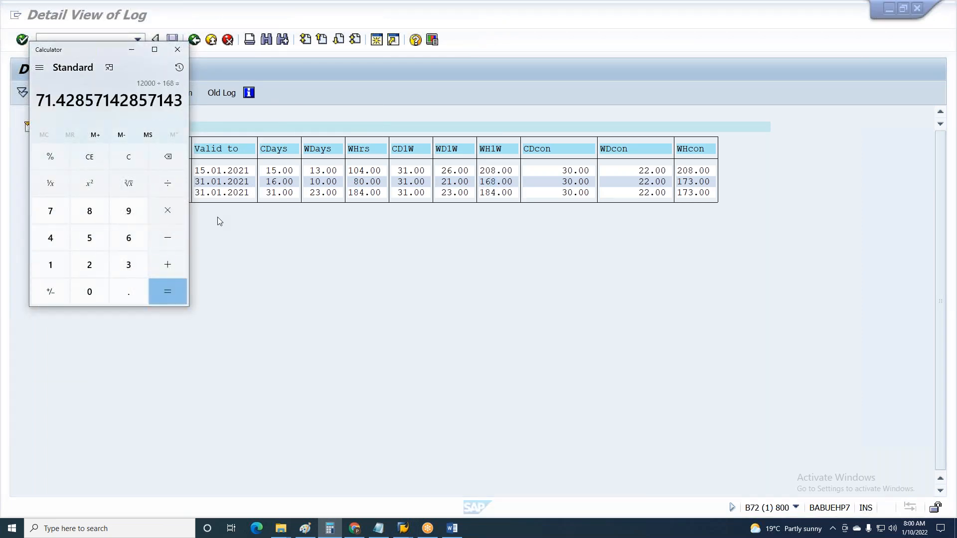
pyautogui.hotkey('alt', 'Tab')
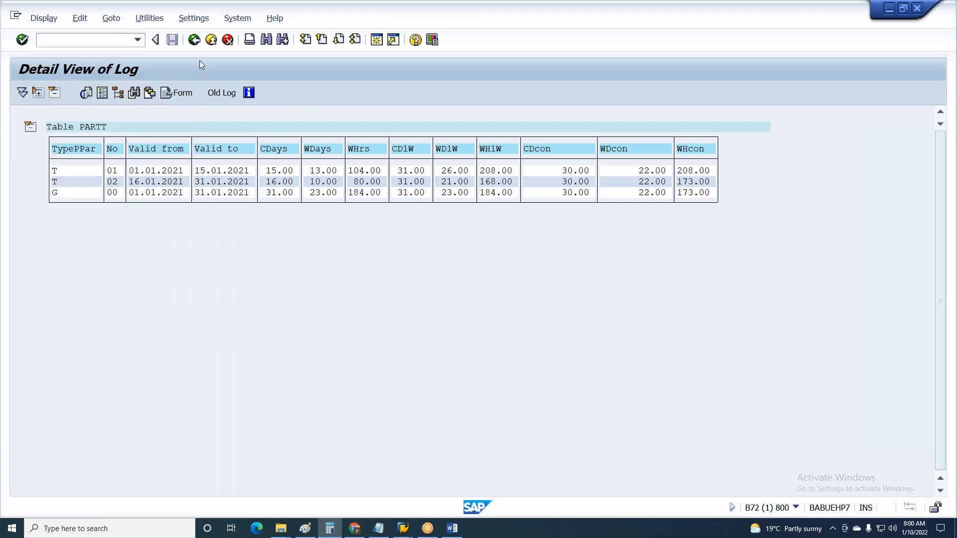
# Step: Return to the log tree, display table IT from the ZQR3 output and place Calculator beside it
pyautogui.click(194, 39)
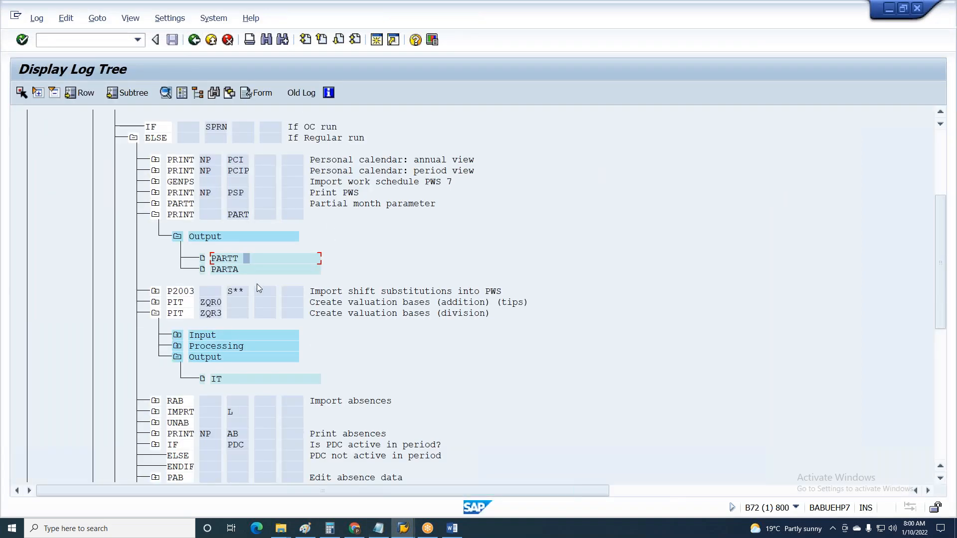
pyautogui.doubleClick(253, 384)
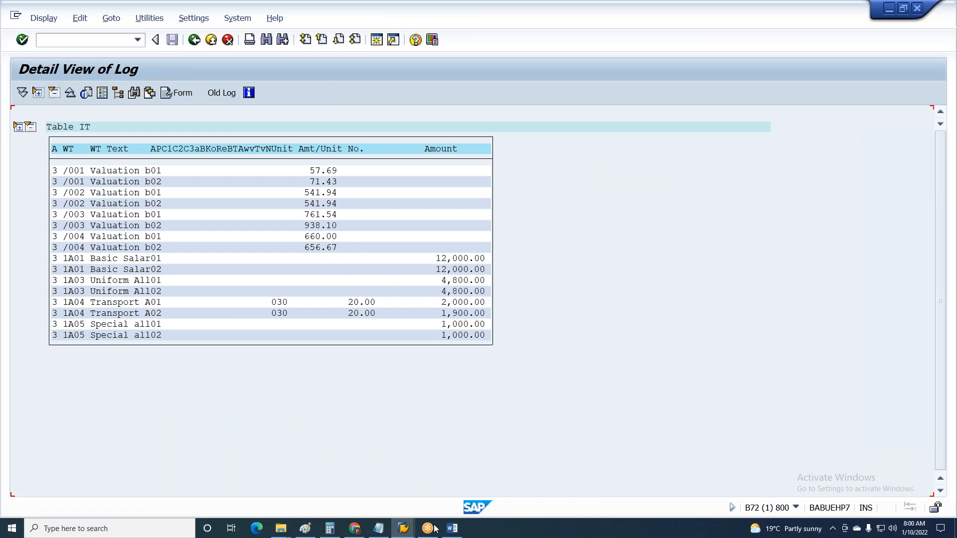
pyautogui.click(328, 532)
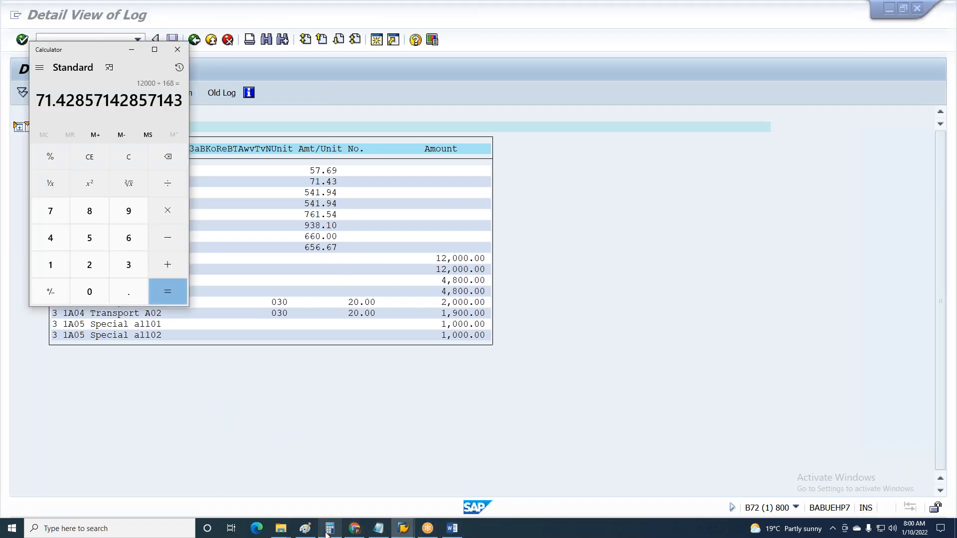
pyautogui.moveTo(82, 50); pyautogui.dragTo(453, 92)
pyautogui.moveTo(631, 109); pyautogui.dragTo(644, 109)
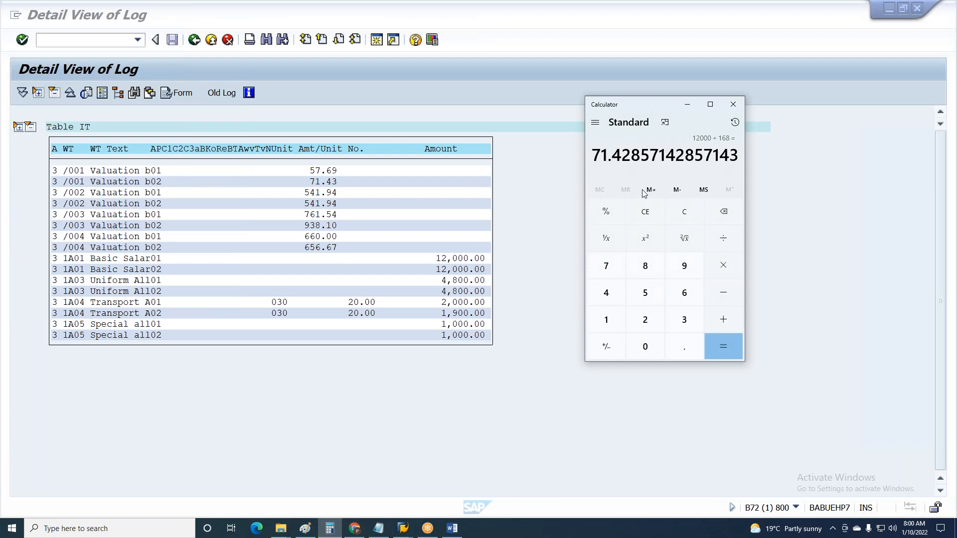
# Step: Divide 16800 by 31 in Calculator to check the /002 rate in table IT
pyautogui.click(648, 220)
pyautogui.write('19')
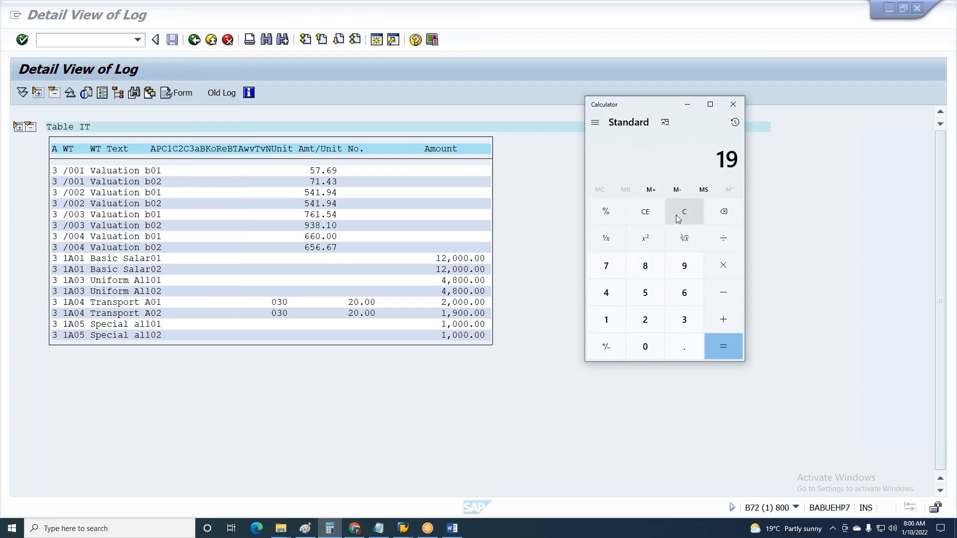
pyautogui.press('BackSpace')
pyautogui.write('6800')
pyautogui.press('/')
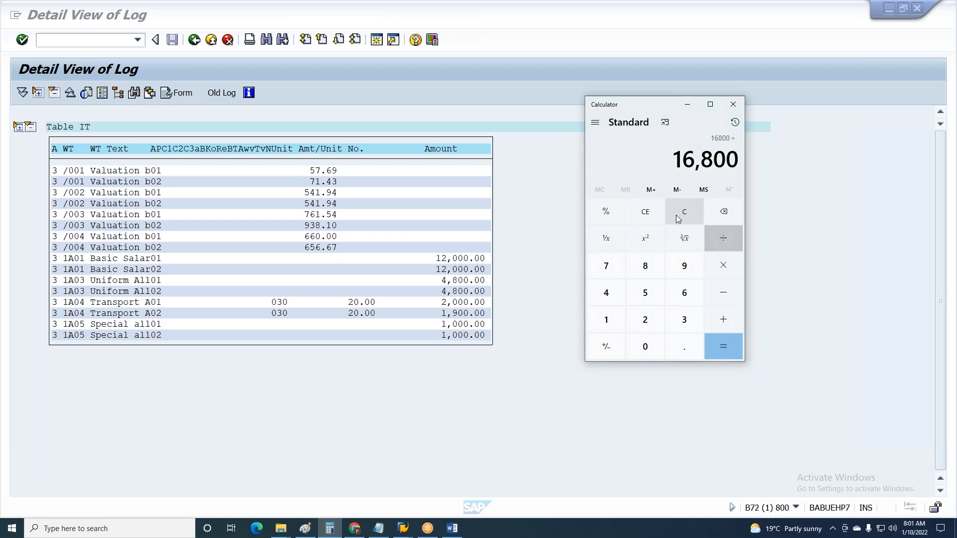
pyautogui.write('31')
pyautogui.press('Return')
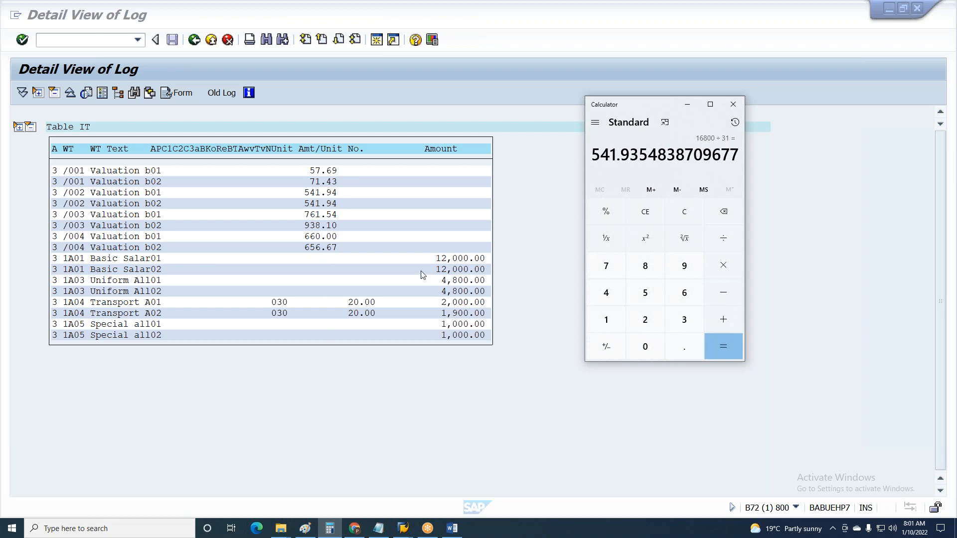
# Step: Review the /003 and /004 rates in table IT and exit the payroll log display
pyautogui.click(318, 223)
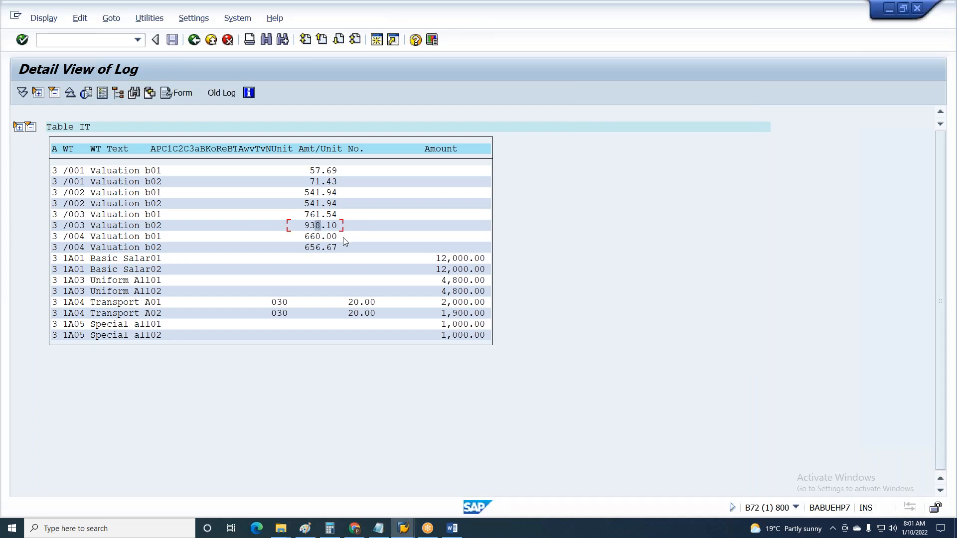
pyautogui.click(328, 237)
pyautogui.click(319, 247)
pyautogui.press('F3')
pyautogui.press('F3')
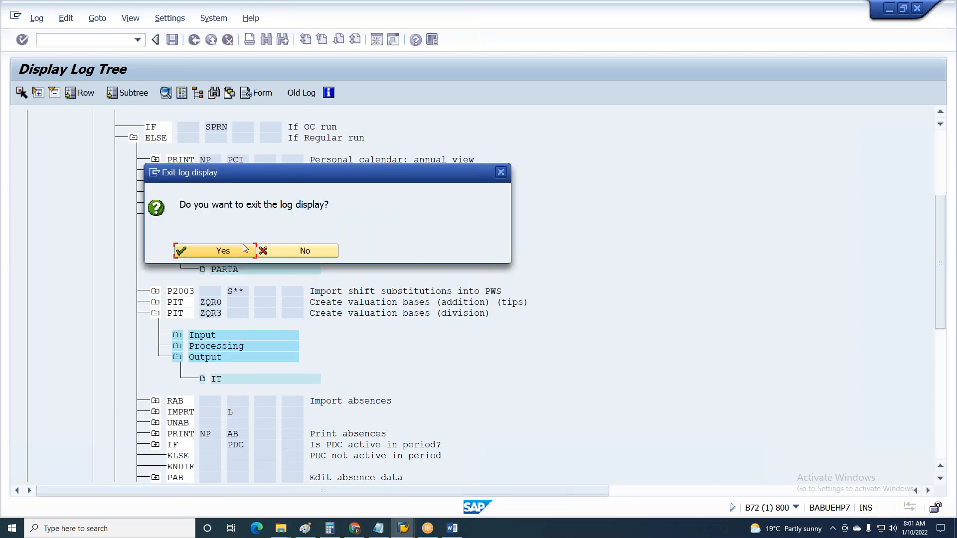
pyautogui.click(236, 249)
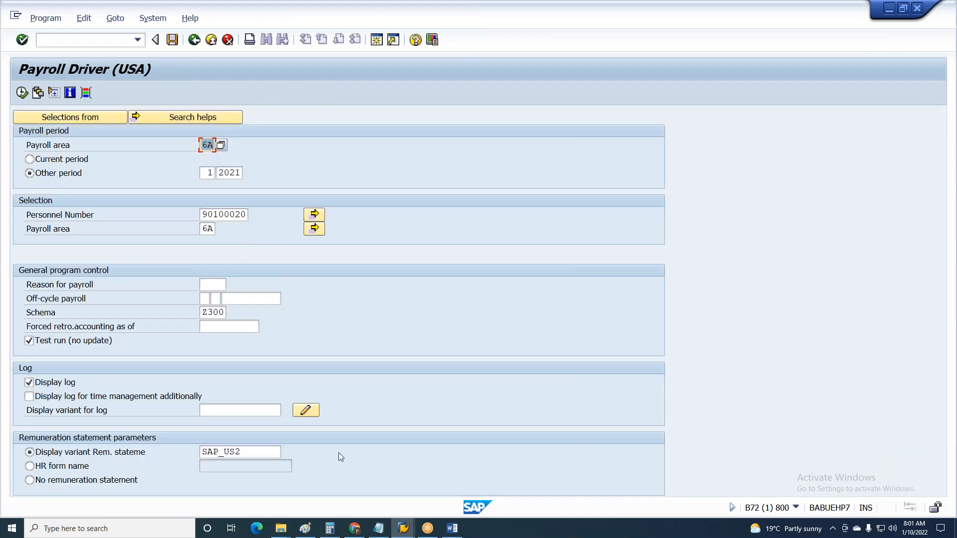
# Step: Switch to the calculation rule ZQR3 session, save the rule and return to the rules initial screen
pyautogui.click(403, 528)
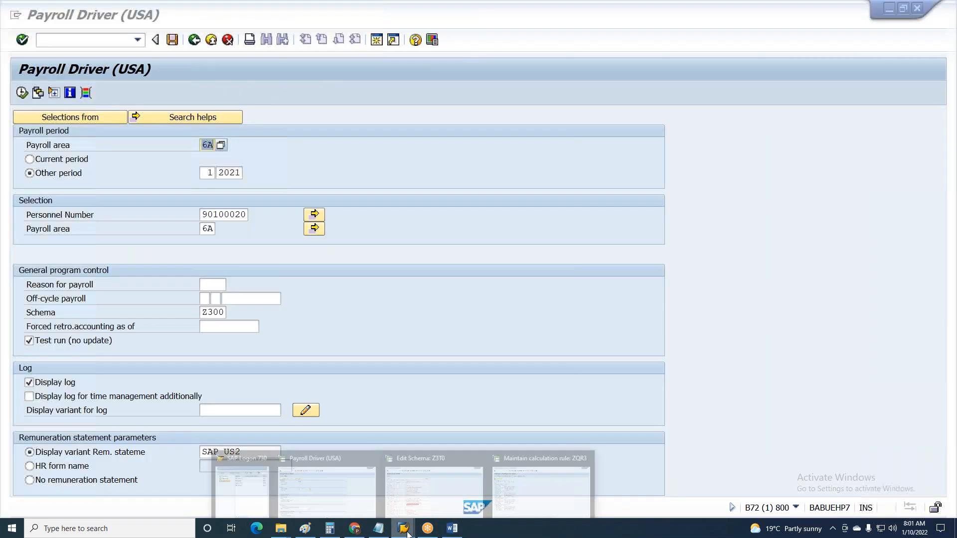
pyautogui.click(513, 490)
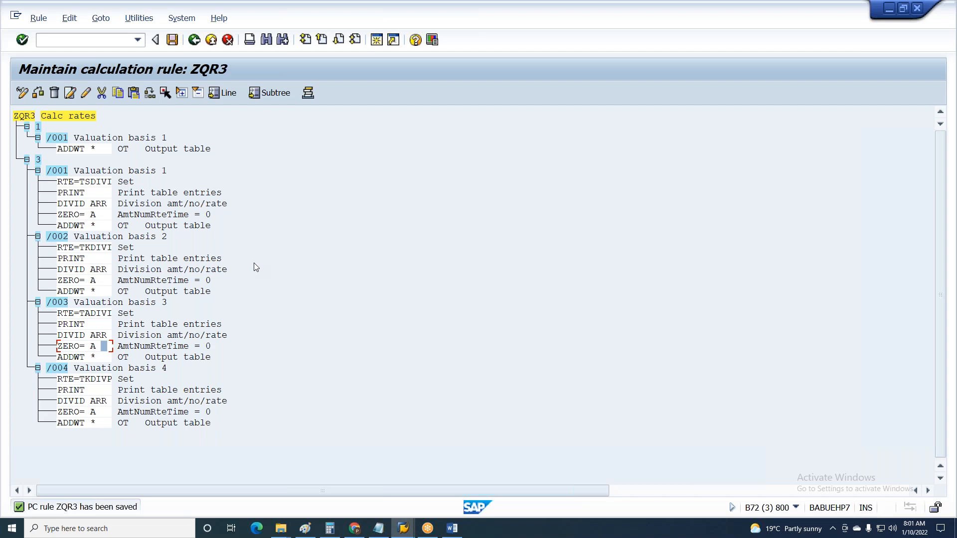
pyautogui.hotkey('ctrl', 's')
pyautogui.click(243, 226)
pyautogui.press('F3')
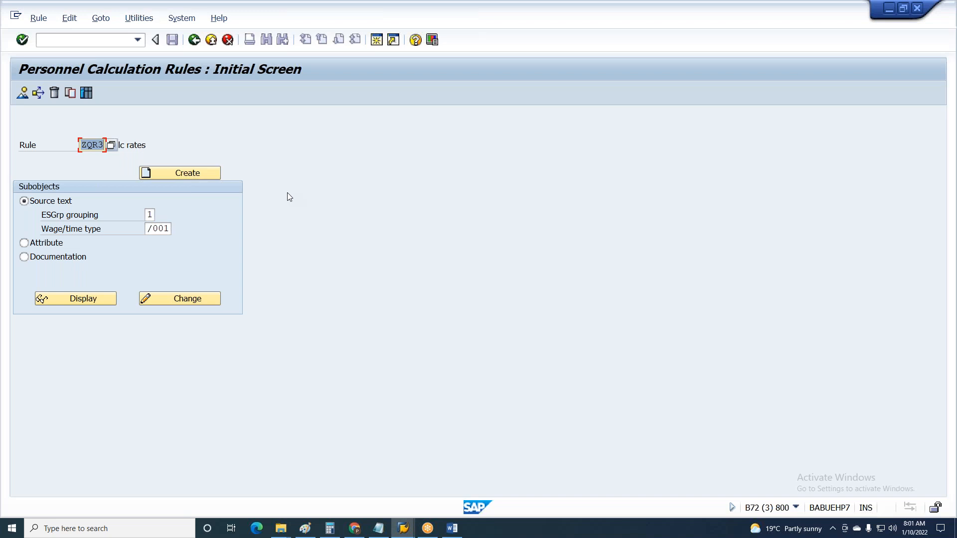
# Step: Switch to Notepad, add four blank lines after the note on dividing amounts, and return to the calculation rules screen
pyautogui.click(378, 528)
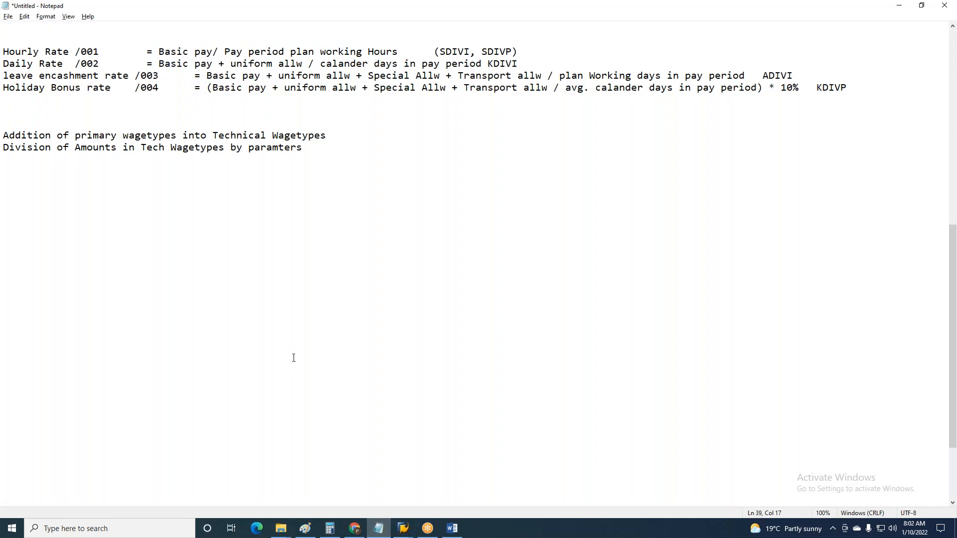
pyautogui.click(319, 147)
pyautogui.press('Return')
pyautogui.press('Return')
pyautogui.press('Return')
pyautogui.press('Return')
pyautogui.hotkey('alt', 'Tab')
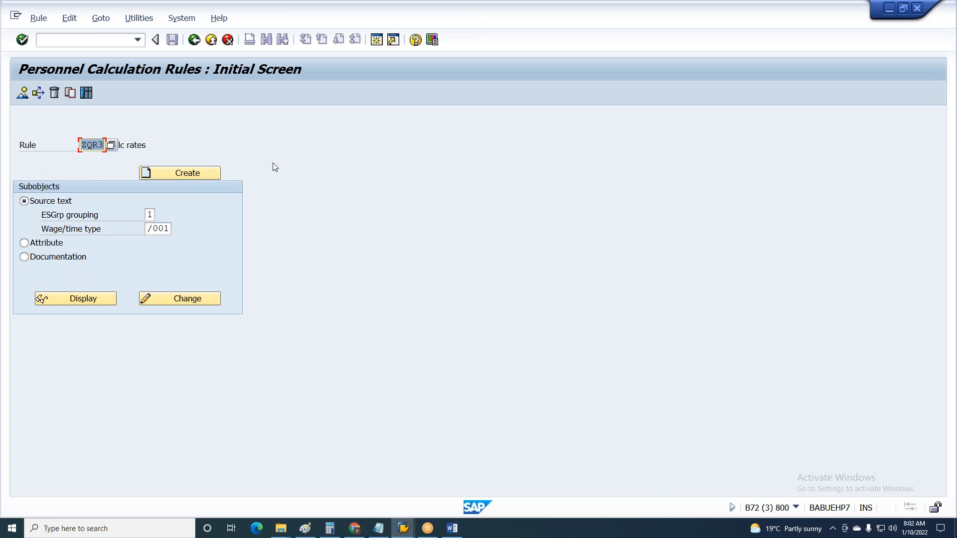
# Step: Open calculation rule U010 and expand the full subtree of employee subgroup grouping 3
pyautogui.write('Uo')
pyautogui.write('010')
pyautogui.press('Return')
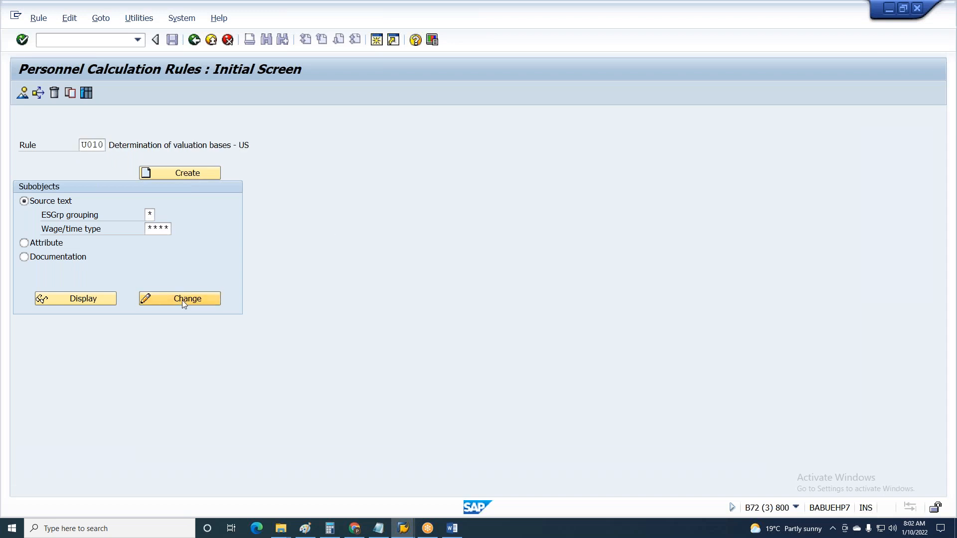
pyautogui.click(182, 302)
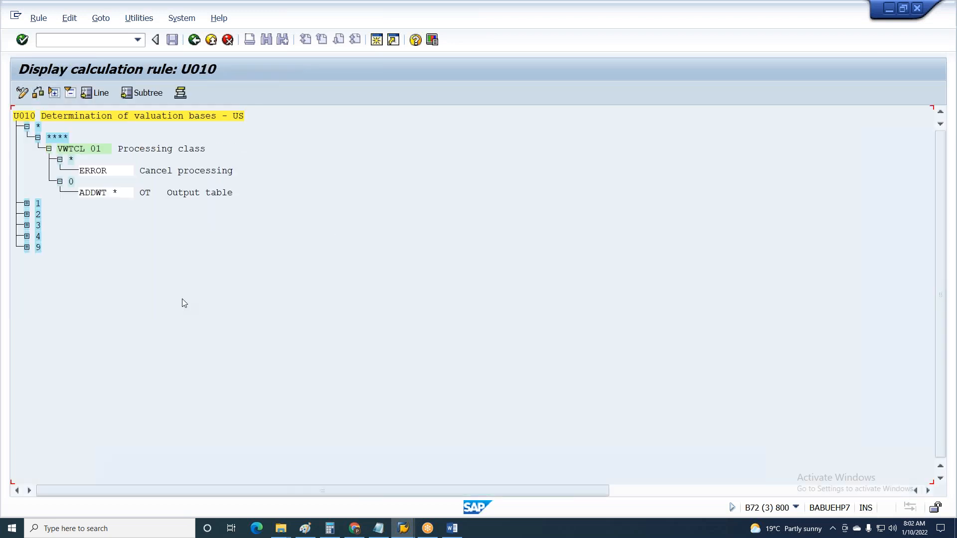
pyautogui.click(27, 127)
pyautogui.click(39, 160)
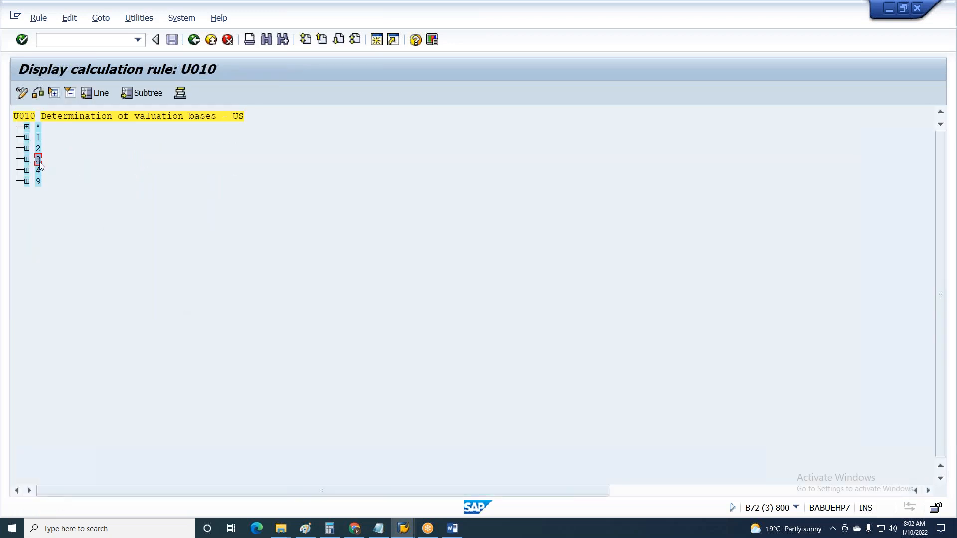
pyautogui.click(55, 94)
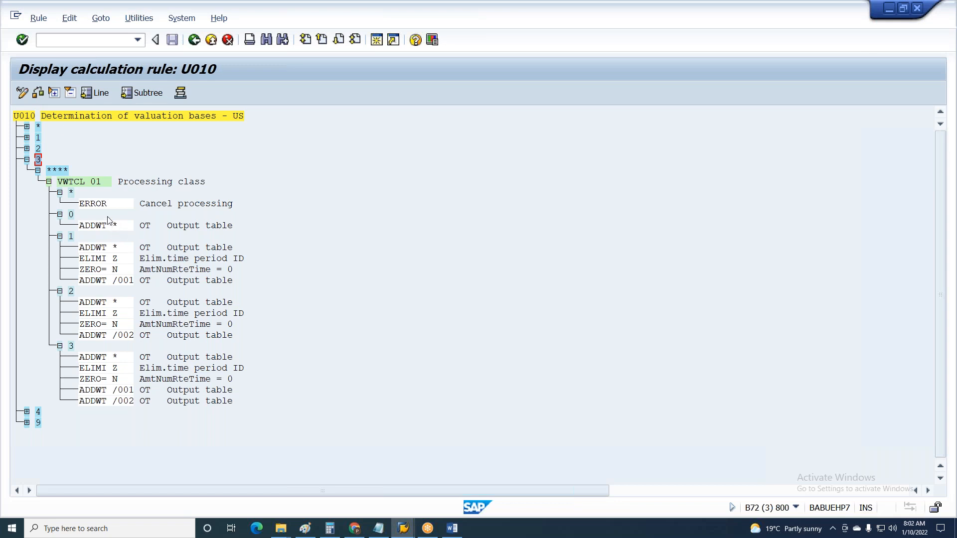
# Step: Examine the processing class 01 branches *, 0, 1, 2 and 3 under grouping 3 of U010, and leave the rule
pyautogui.click(94, 181)
pyautogui.click(38, 160)
pyautogui.click(105, 182)
pyautogui.click(71, 194)
pyautogui.click(104, 208)
pyautogui.click(128, 226)
pyautogui.click(71, 237)
pyautogui.click(67, 238)
pyautogui.click(71, 292)
pyautogui.click(70, 346)
pyautogui.press('F3')
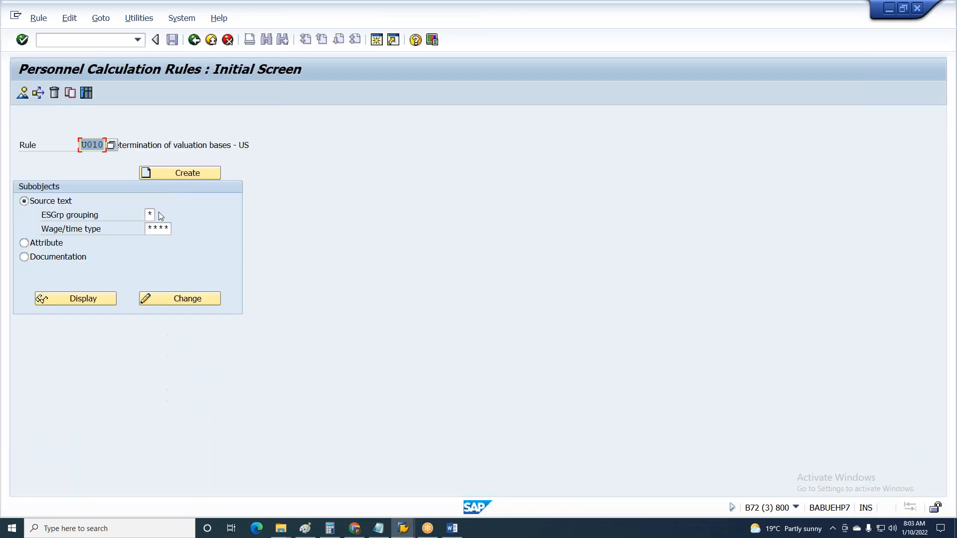
# Step: Switch to schema Z3T0, deactivate the PIT ZQR0 and PIT ZQR3 lines with *, and save the schema
pyautogui.moveTo(403, 528)
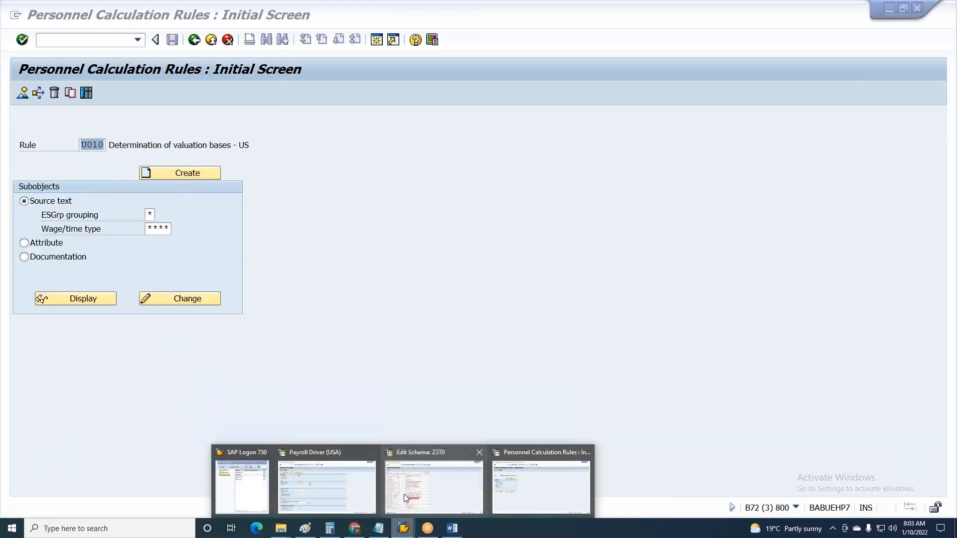
pyautogui.click(405, 497)
pyautogui.click(197, 354)
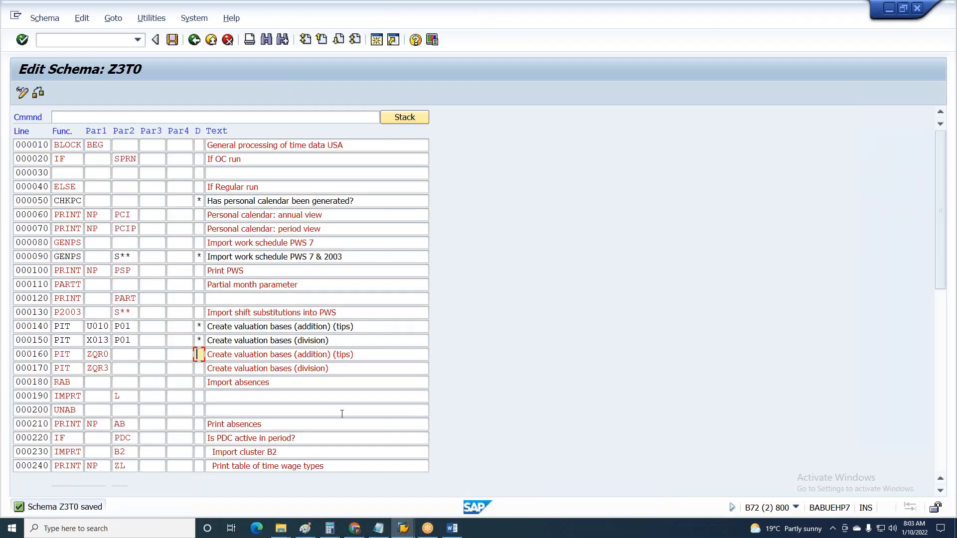
pyautogui.press('Down')
pyautogui.hotkey('ctrl', 's')
pyautogui.press('Return')
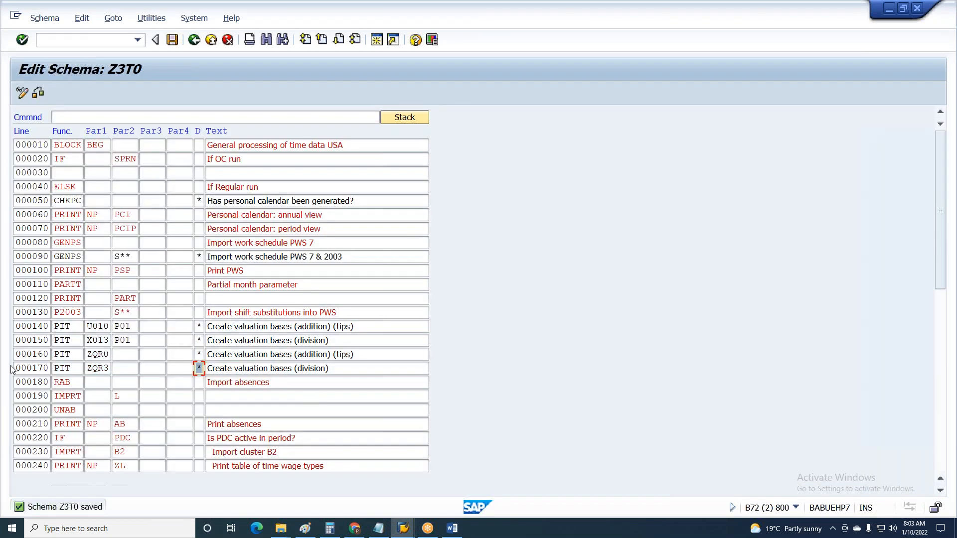
# Step: Insert two lines below the PIT ZQR3 line in schema Z3T0 with the line command i2
pyautogui.moveTo(17, 369); pyautogui.dragTo(212, 346)
pyautogui.write('i3')
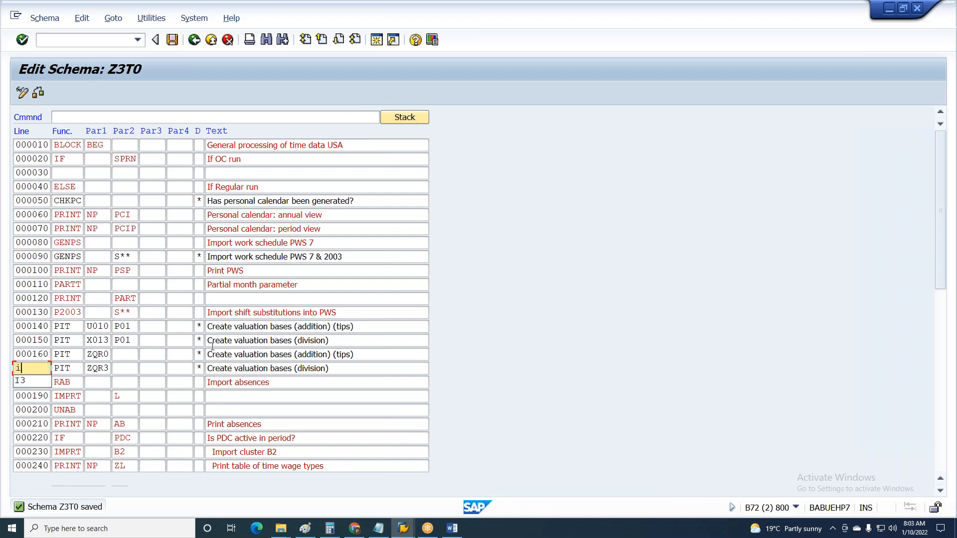
pyautogui.press('Return')
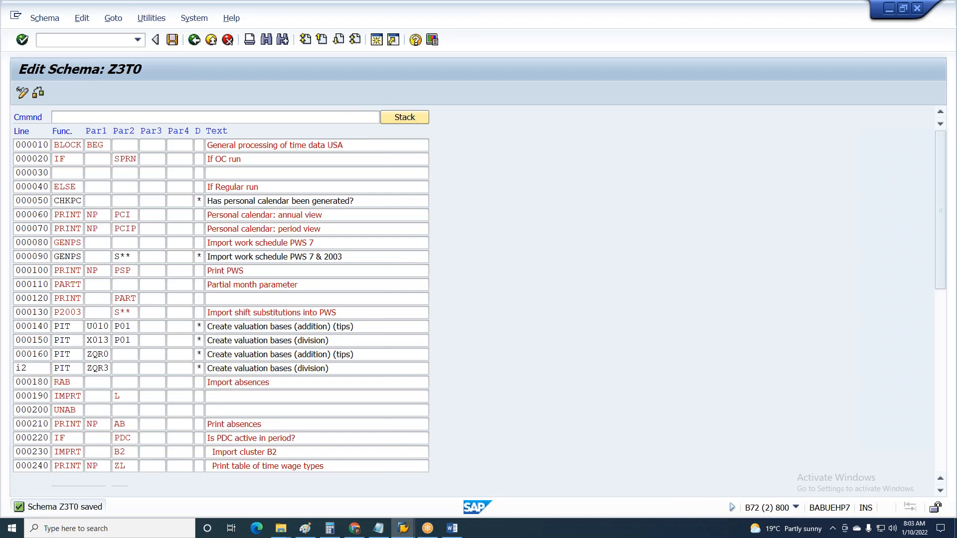
# Step: Return to the calculation rules screen and copy rule U010 to the new rule ZQS0
pyautogui.doubleClick(88, 325)
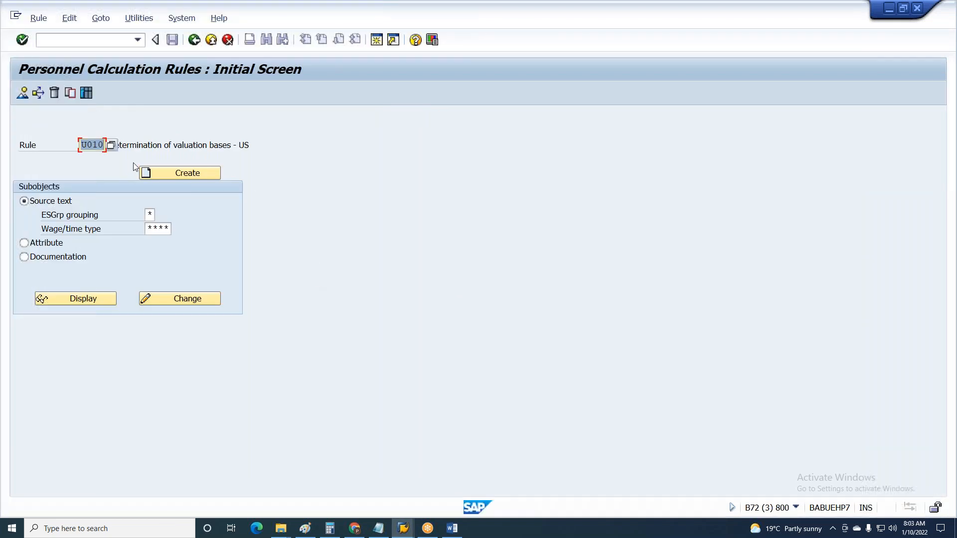
pyautogui.click(69, 93)
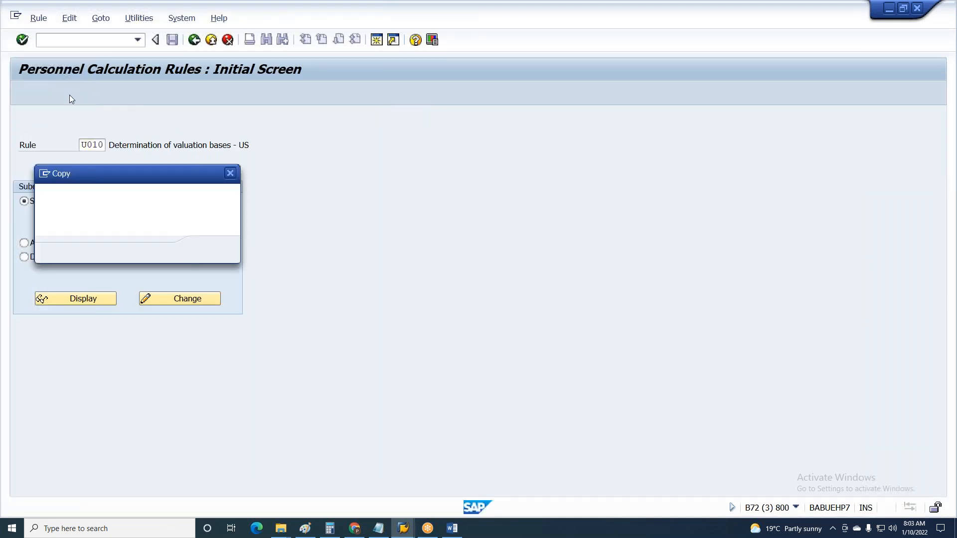
pyautogui.press('Tab')
pyautogui.write('Z')
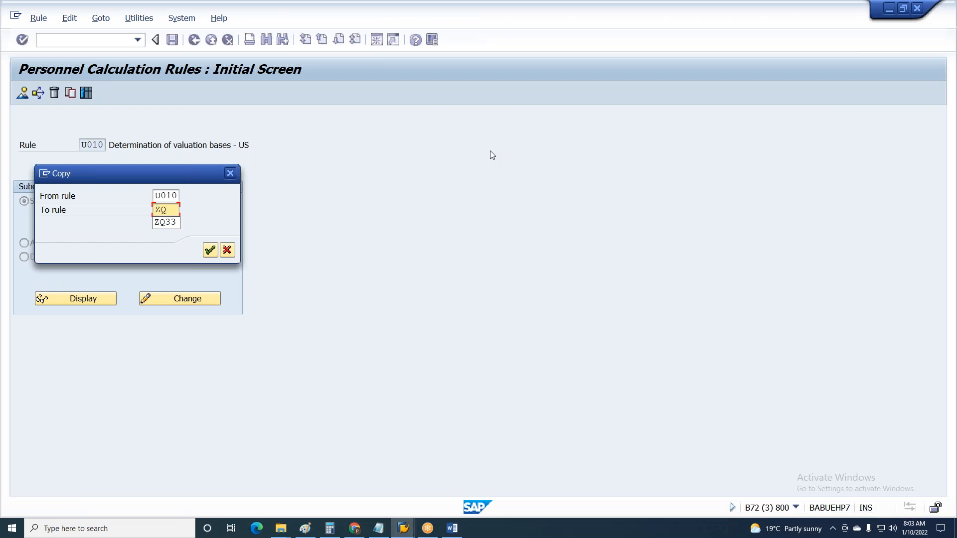
pyautogui.write('QS0')
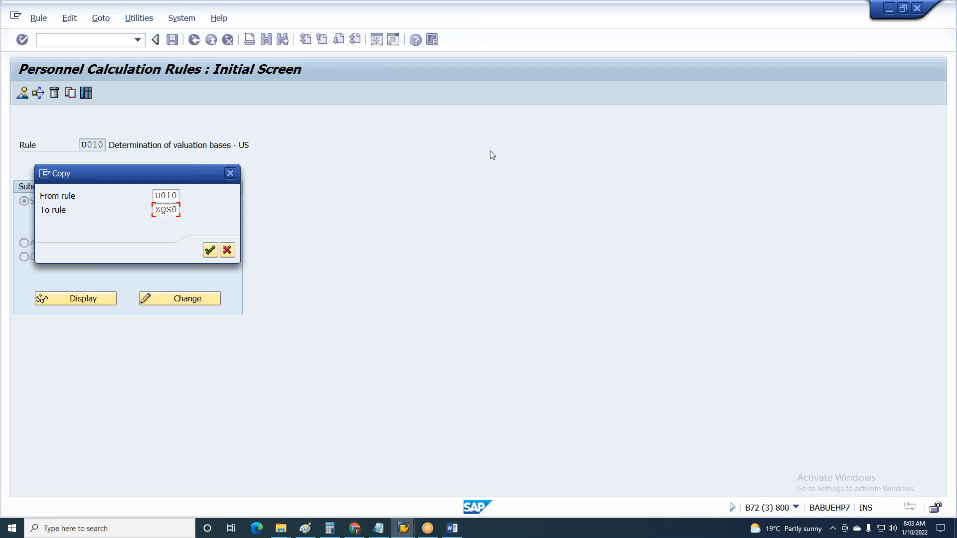
pyautogui.press('Return')
pyautogui.press('Return')
# Step: Open rule ZQS0 for changes, collapse grouping * and expand the full subtree of grouping 3
pyautogui.click(179, 298)
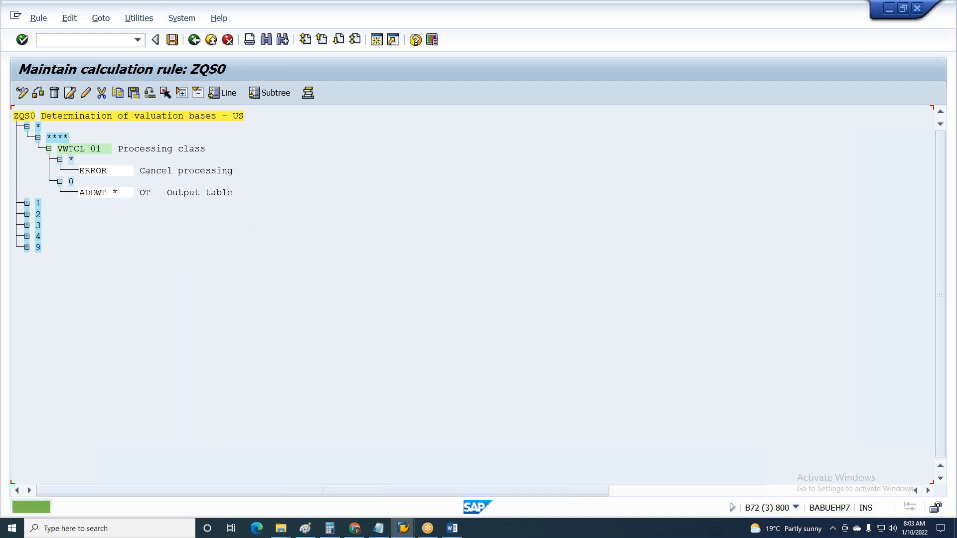
pyautogui.click(26, 126)
pyautogui.click(38, 159)
pyautogui.click(182, 94)
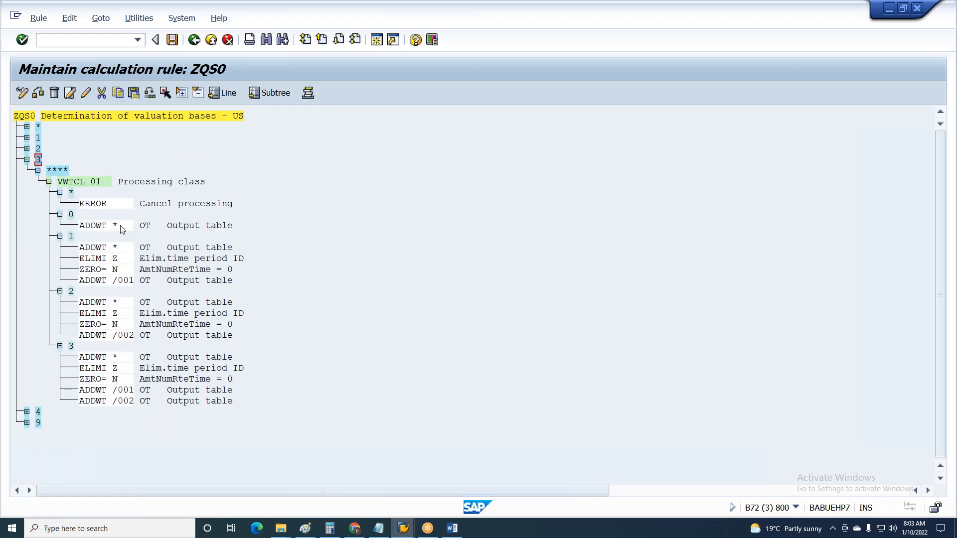
# Step: Add the operations ADDWT /002, ADDWT /003 and ADDWT /004 after ADDWT /001 in processing class 01 branch 1 of grouping 3
pyautogui.click(114, 282)
pyautogui.click(71, 236)
pyautogui.click(98, 280)
pyautogui.click(70, 93)
pyautogui.doubleClick(117, 349)
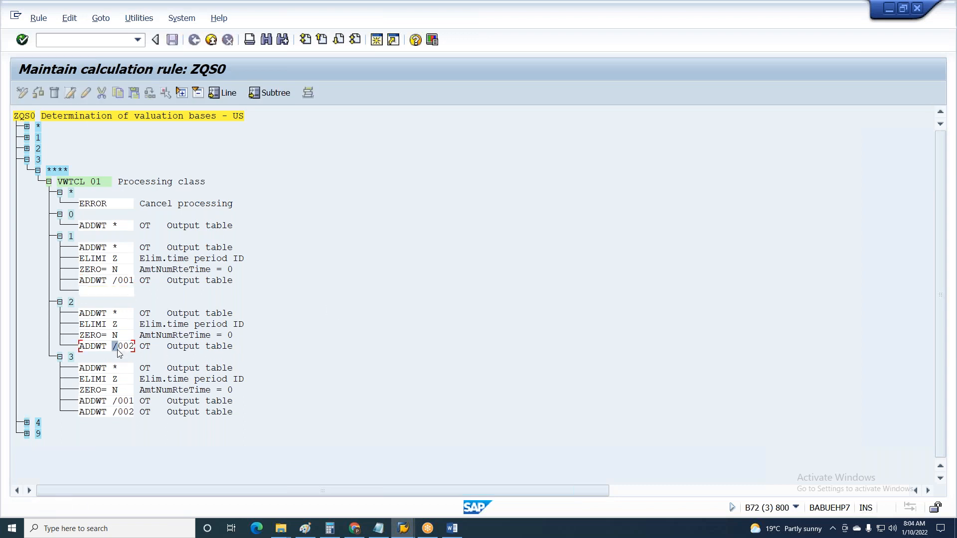
pyautogui.write('a')
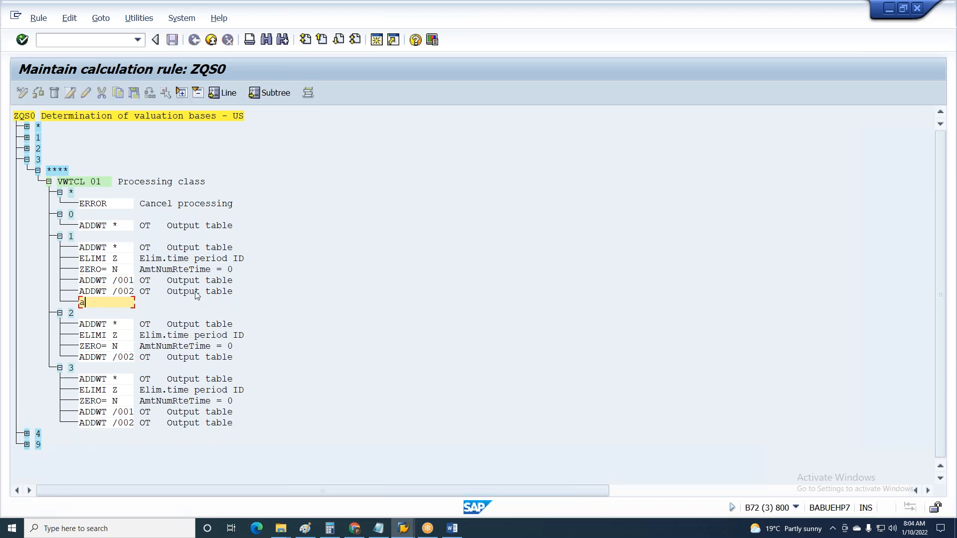
pyautogui.write('ddwt /003')
pyautogui.press('Return')
pyautogui.write('addwt /00')
pyautogui.press('Return')
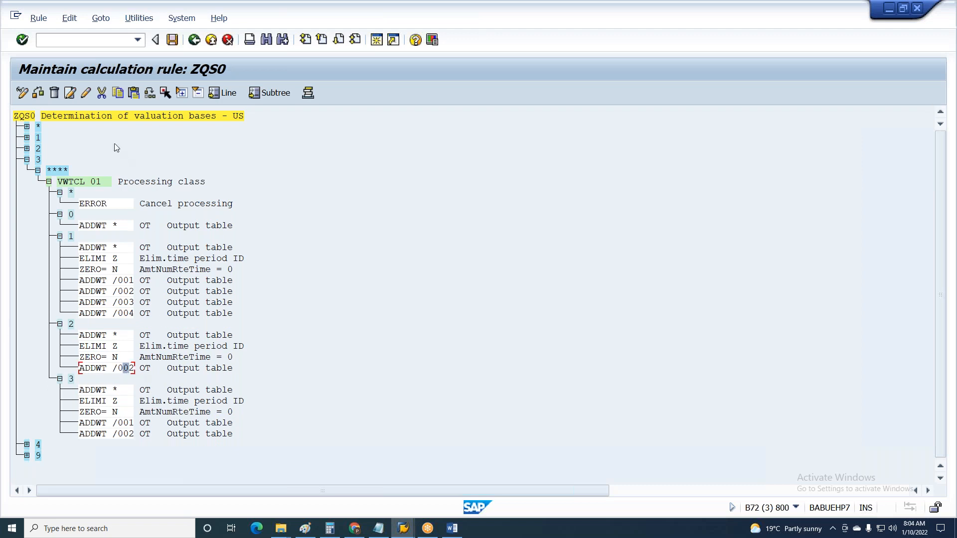
# Step: Add the operations ADDWT /003 and ADDWT /004 after ADDWT /002 in processing class 01 branch 2 of grouping 3
pyautogui.click(70, 93)
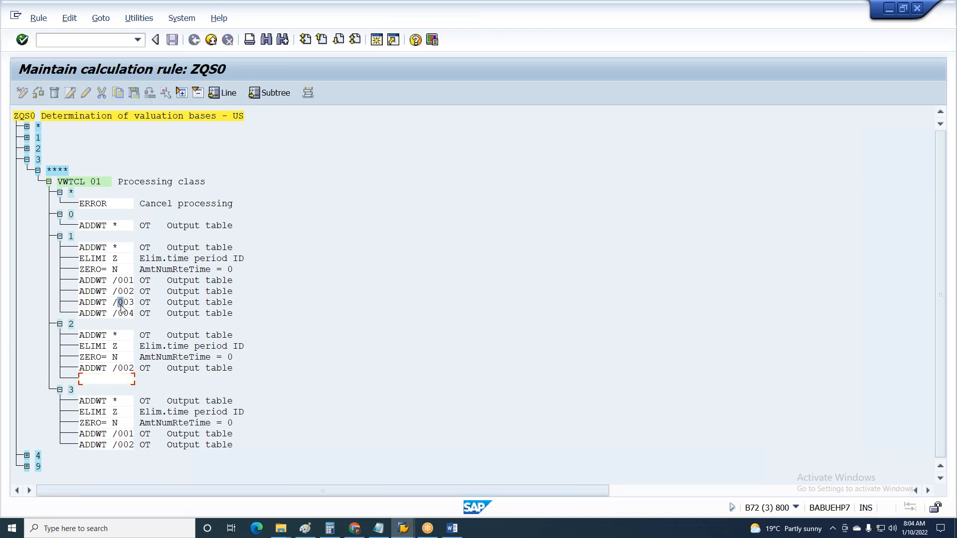
pyautogui.write('addwt /003')
pyautogui.press('Return')
pyautogui.write('addwt /004')
pyautogui.press('Return')
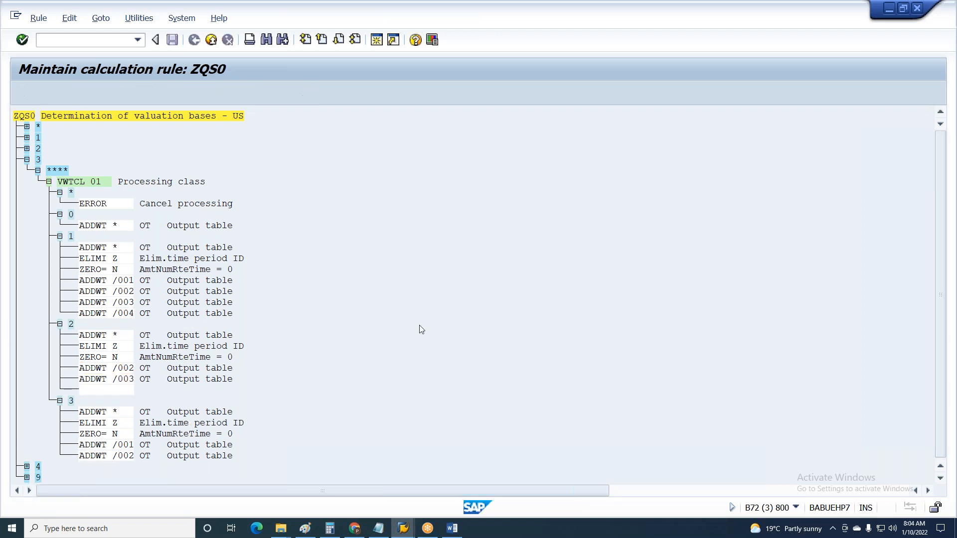
pyautogui.press('Return')
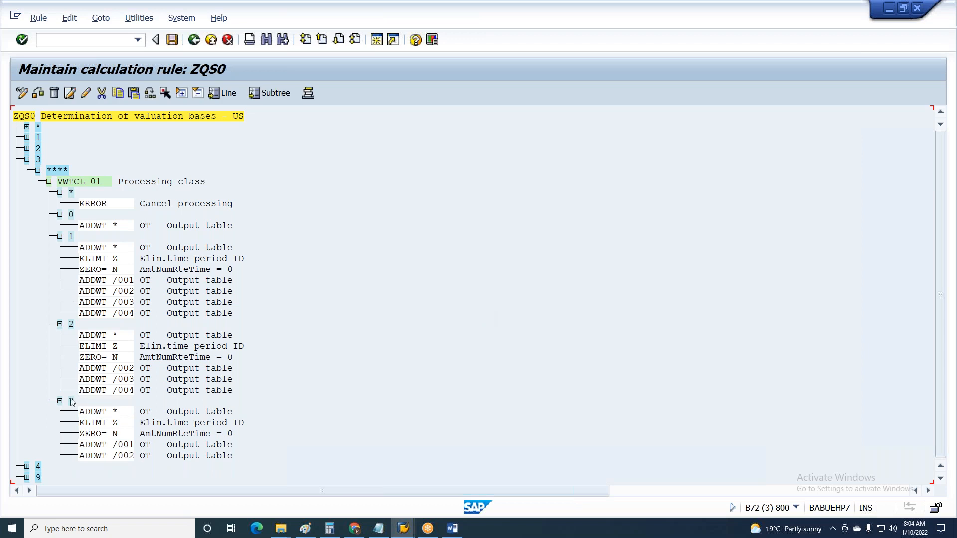
# Step: Change the last two operations in processing class 01 branch 3 to ADDWT /003 and ADDWT /004, and save rule ZQS0
pyautogui.click(128, 447)
pyautogui.click(85, 93)
pyautogui.doubleClick(121, 302)
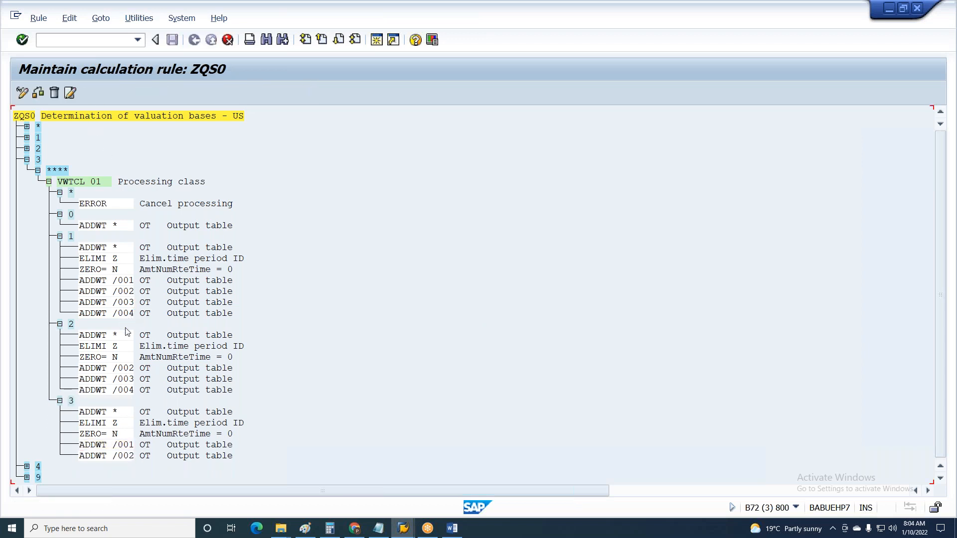
pyautogui.click(121, 455)
pyautogui.click(86, 94)
pyautogui.doubleClick(124, 390)
pyautogui.hotkey('ctrl', 's')
pyautogui.press('Return')
pyautogui.click(128, 445)
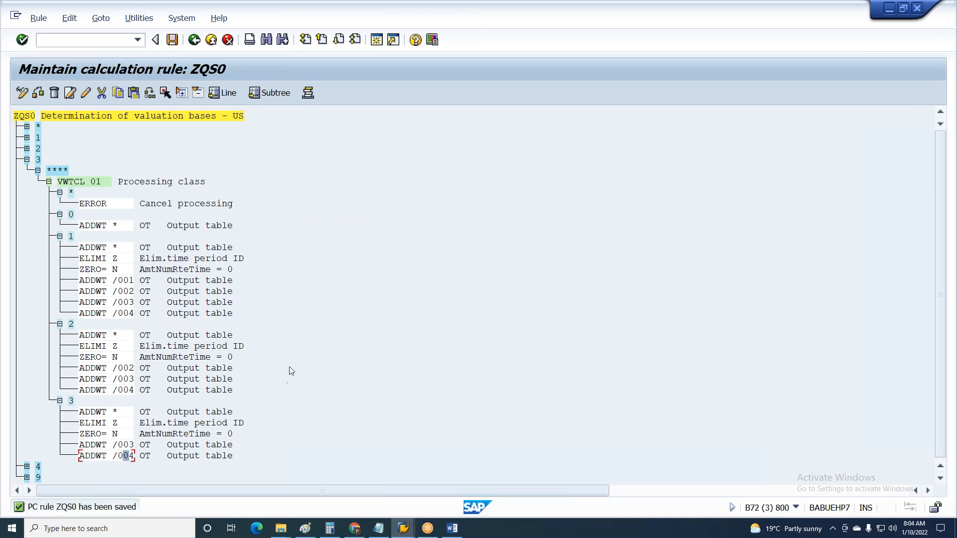
pyautogui.hotkey('ctrl', 's')
pyautogui.press('Return')
# Step: Review the processing class 01 query and its branches 1, 2 and 3 in rule ZQS0
pyautogui.click(94, 183)
pyautogui.click(70, 237)
pyautogui.click(71, 324)
pyautogui.click(71, 401)
pyautogui.click(391, 533)
pyautogui.click(534, 474)
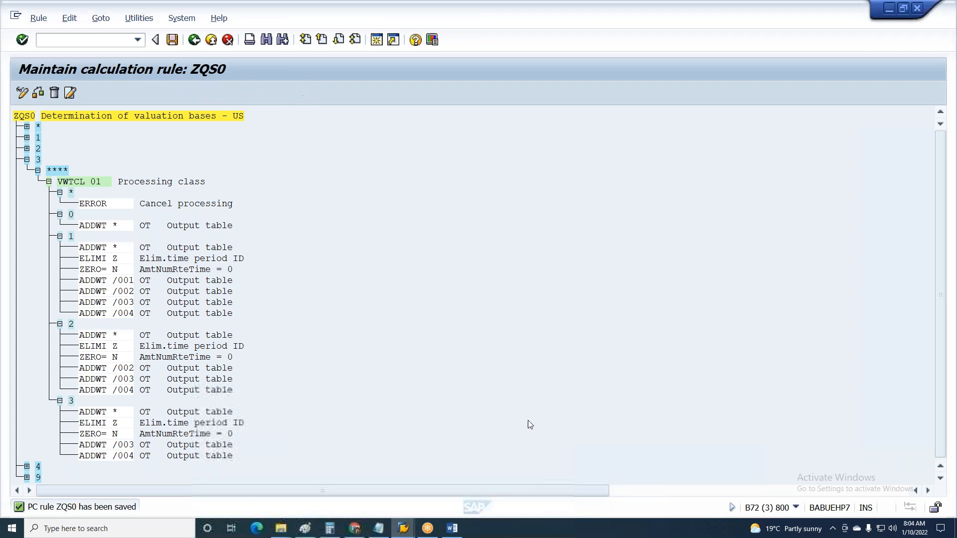
# Step: Start transaction SM30 in a new session and open view V_512W_D for maintenance with country grouping 10
pyautogui.click(378, 40)
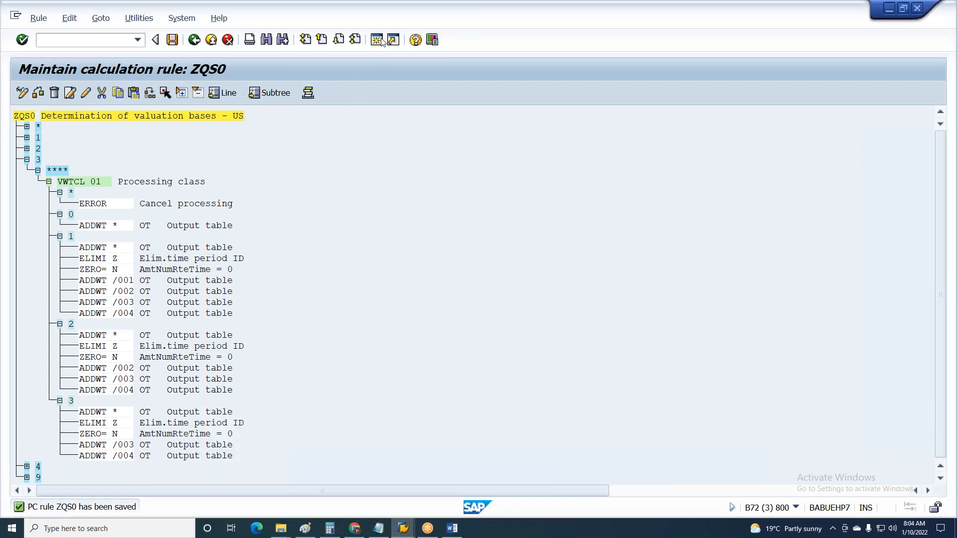
pyautogui.write('Sm30')
pyautogui.press('Return')
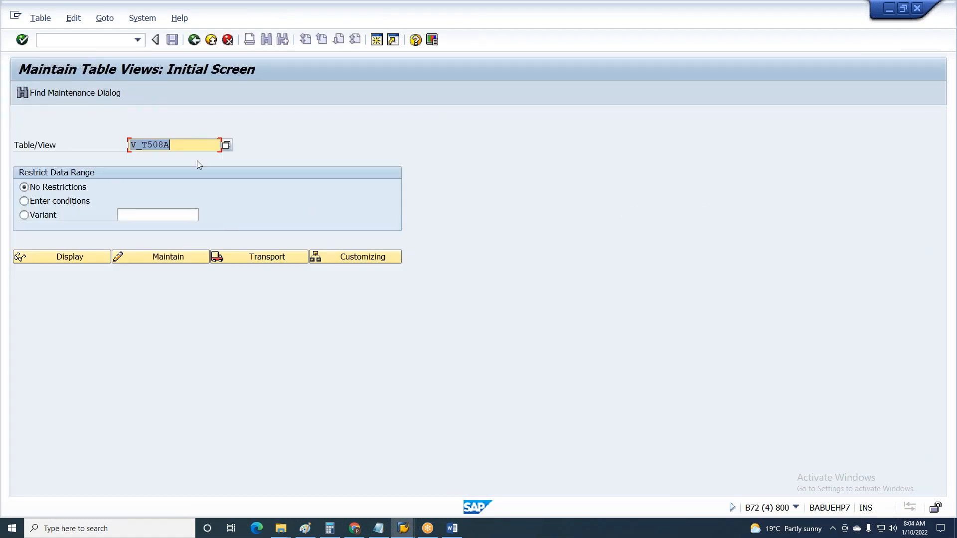
pyautogui.press('BackSpace')
pyautogui.click(170, 187)
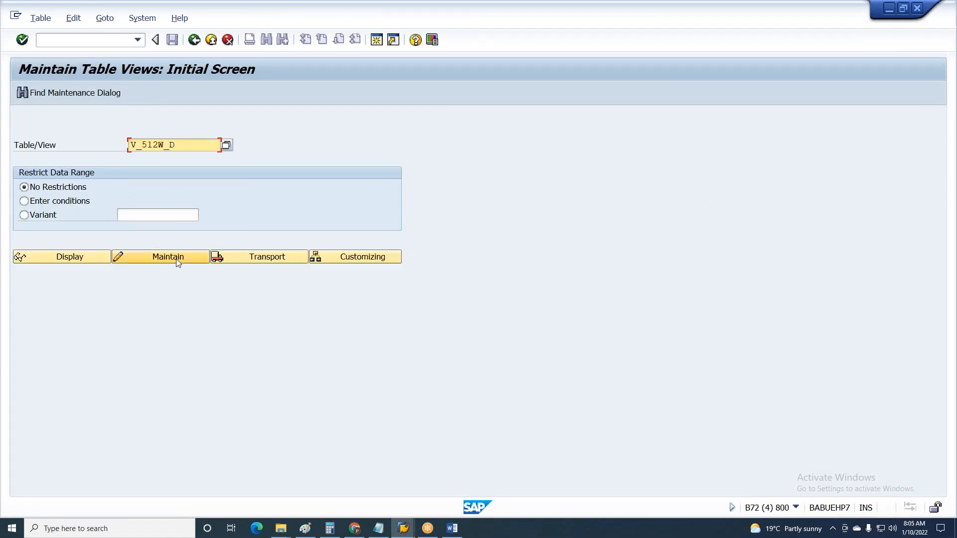
pyautogui.click(175, 259)
pyautogui.click(155, 236)
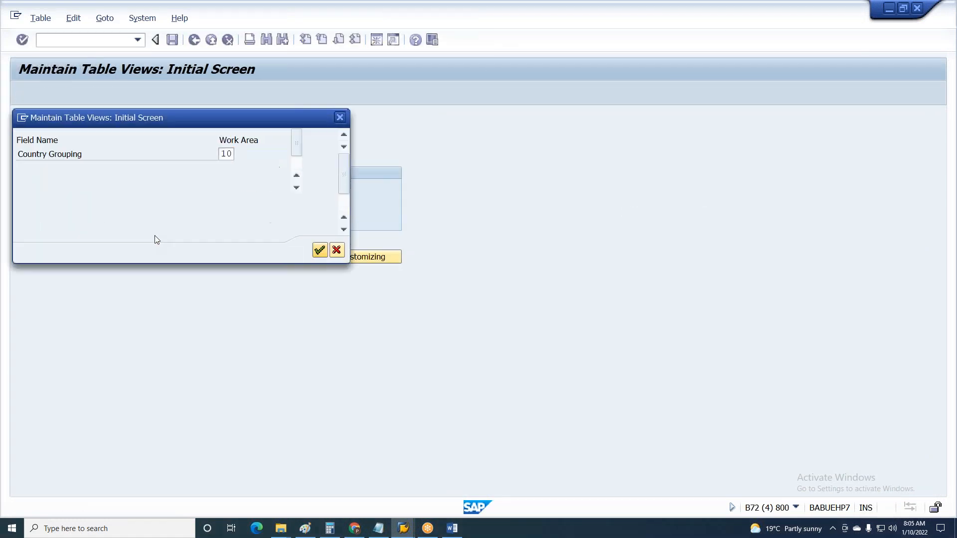
pyautogui.click(326, 251)
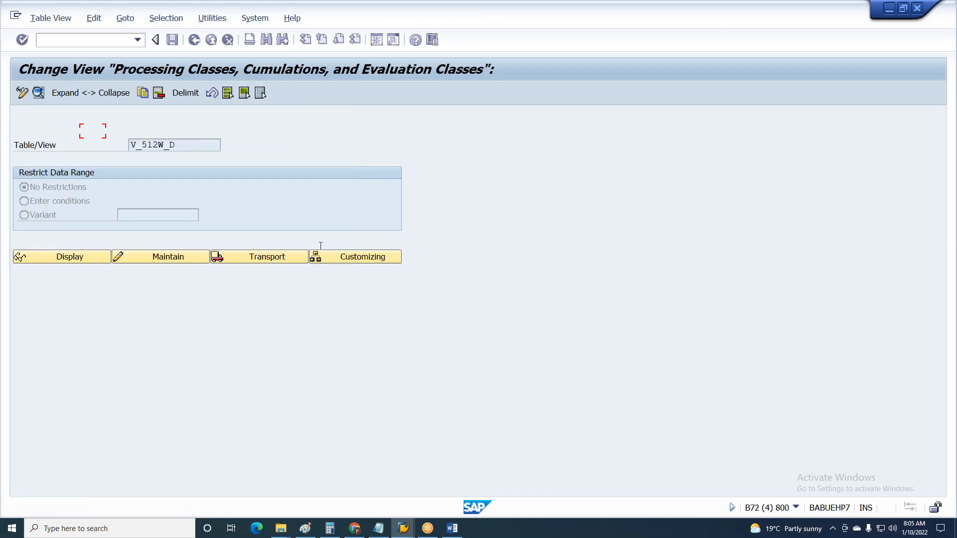
# Step: Position the wage type list at 1A00, open Hourly Rate and check its processing class 1 specification
pyautogui.click(230, 475)
pyautogui.write('1A10')
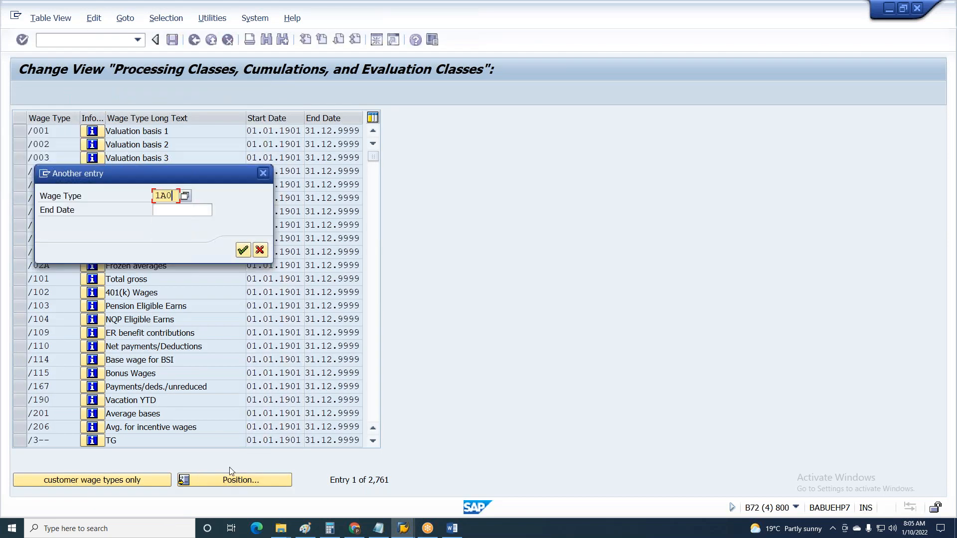
pyautogui.press('Return')
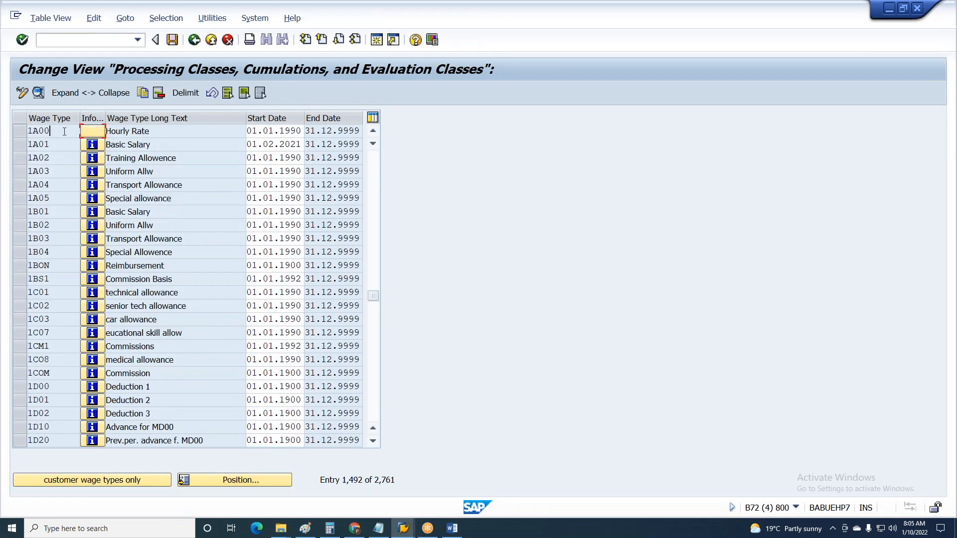
pyautogui.doubleClick(62, 130)
pyautogui.click(232, 257)
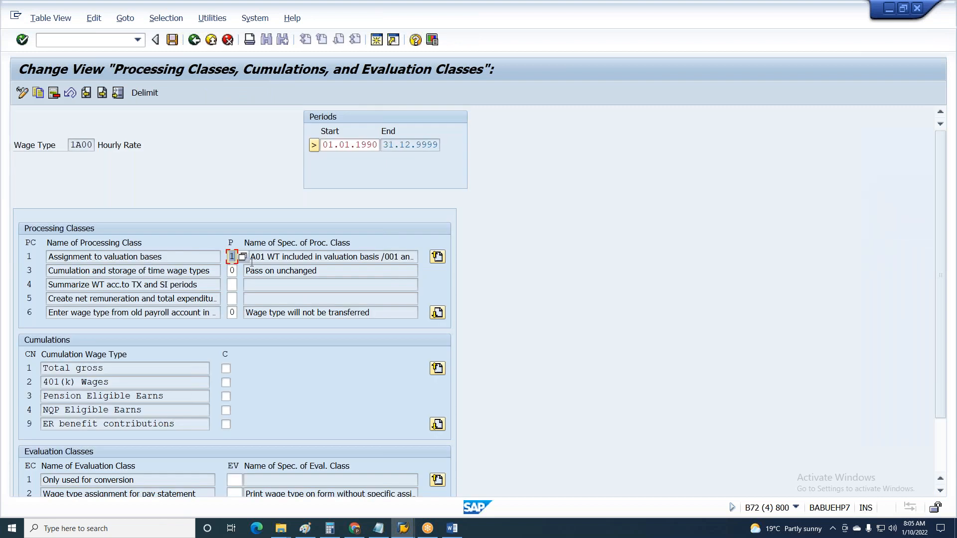
# Step: Check processing class 1 for wage type 1A01 in each of its periods and for wage type 1A02 Training Allowence
pyautogui.click(23, 257)
pyautogui.click(100, 96)
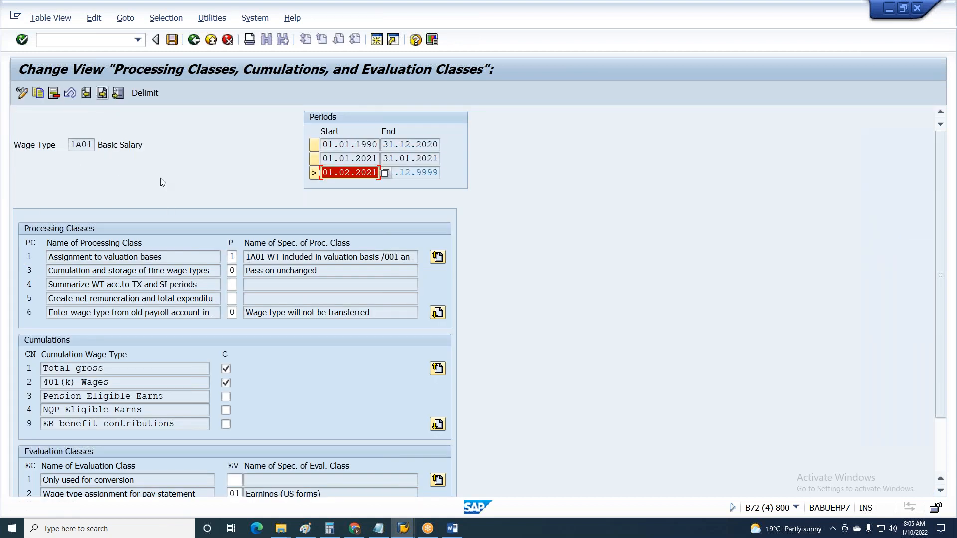
pyautogui.click(314, 158)
pyautogui.click(315, 146)
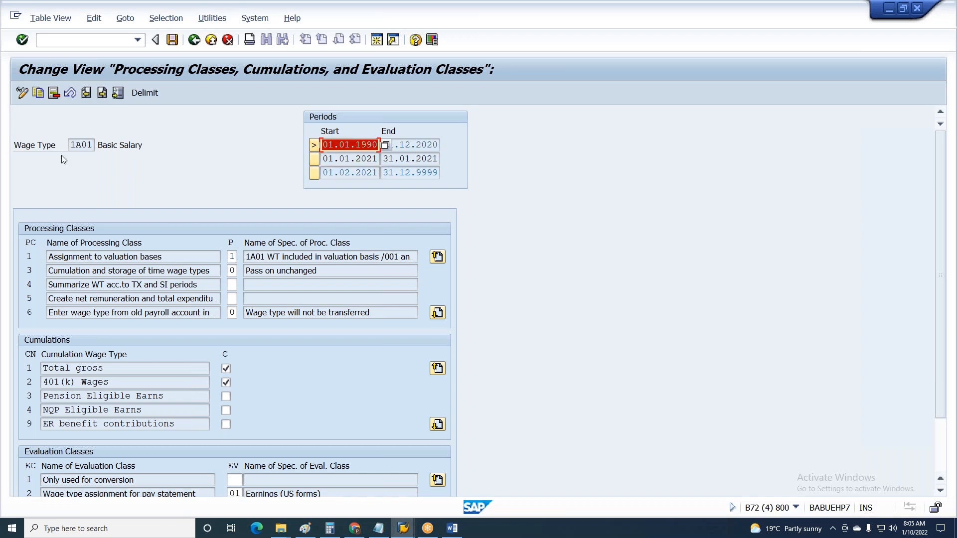
pyautogui.click(102, 93)
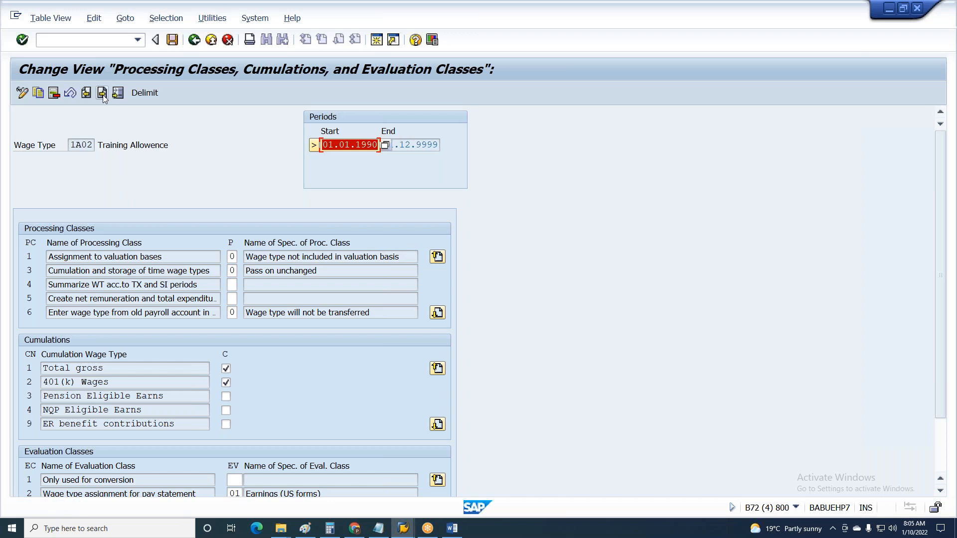
pyautogui.click(231, 257)
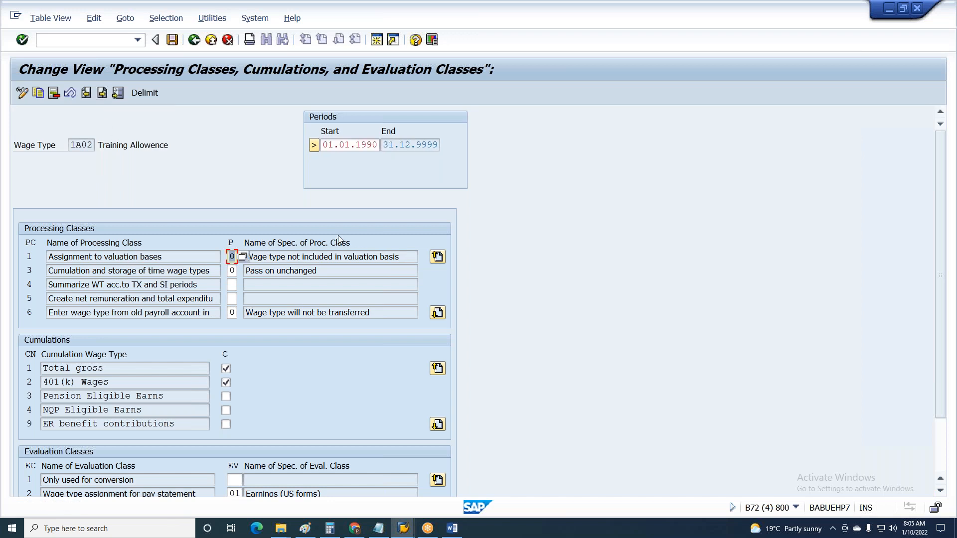
pyautogui.moveTo(177, 148); pyautogui.dragTo(96, 146)
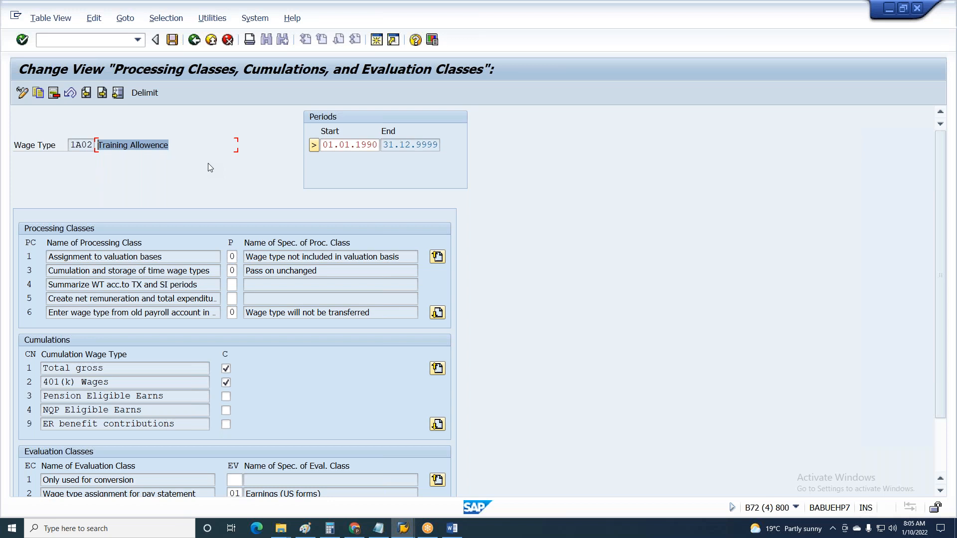
pyautogui.click(231, 256)
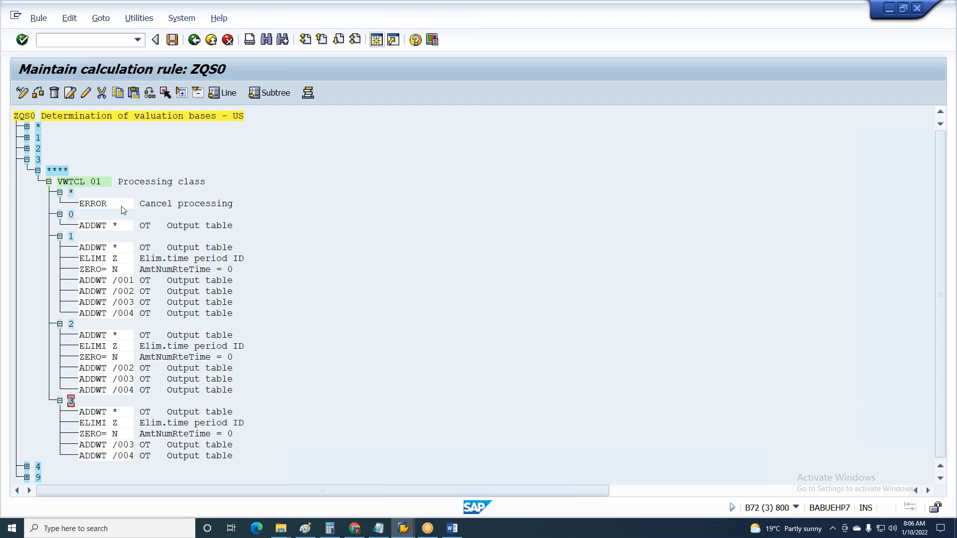
# Step: Compare with the processing class 01 branch 0 operation in rule ZQS0, and return to the wage type view
pyautogui.click(99, 185)
pyautogui.click(70, 214)
pyautogui.click(82, 227)
pyautogui.click(115, 227)
pyautogui.hotkey('alt', 'Tab')
# Step: Check the processing class 1 assignments of wage types 1A03, 1A04 and 1A05
pyautogui.click(104, 97)
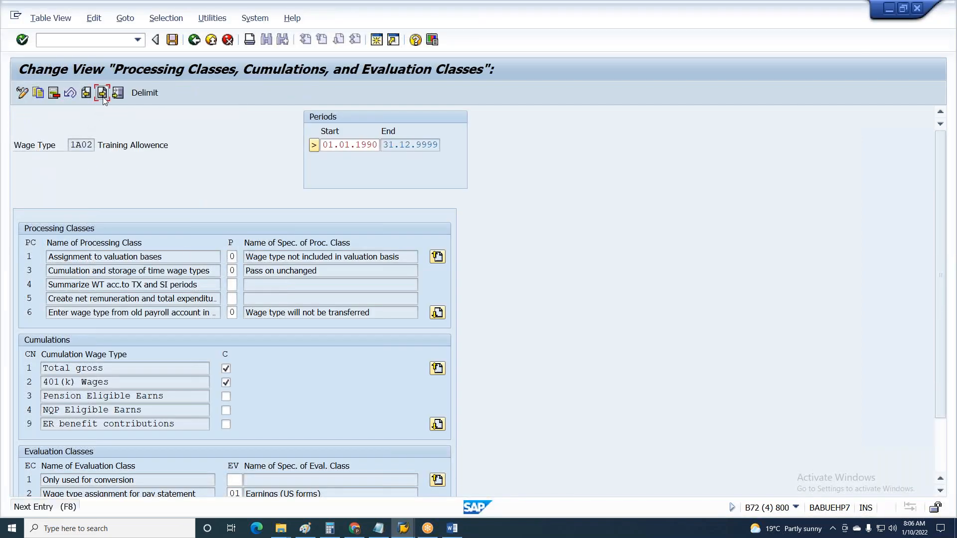
pyautogui.click(232, 256)
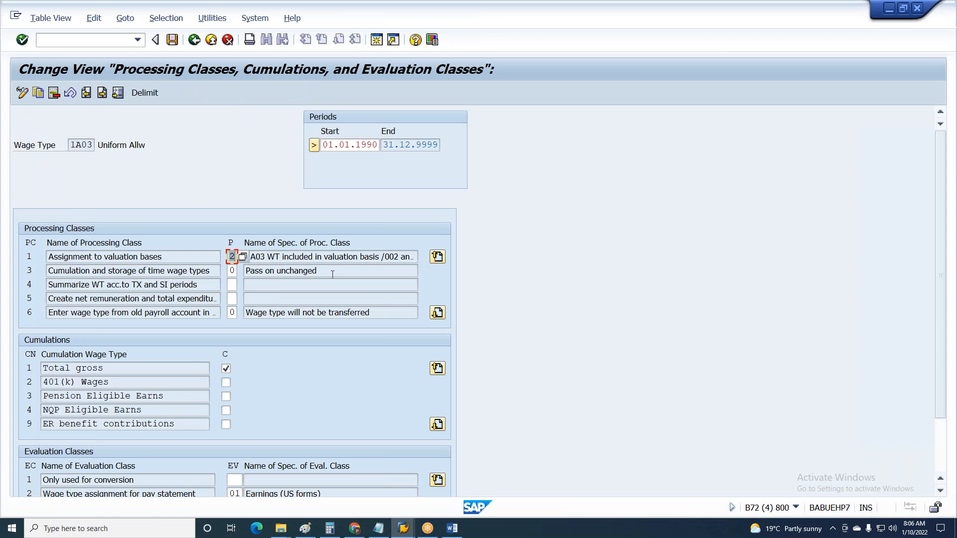
pyautogui.click(103, 93)
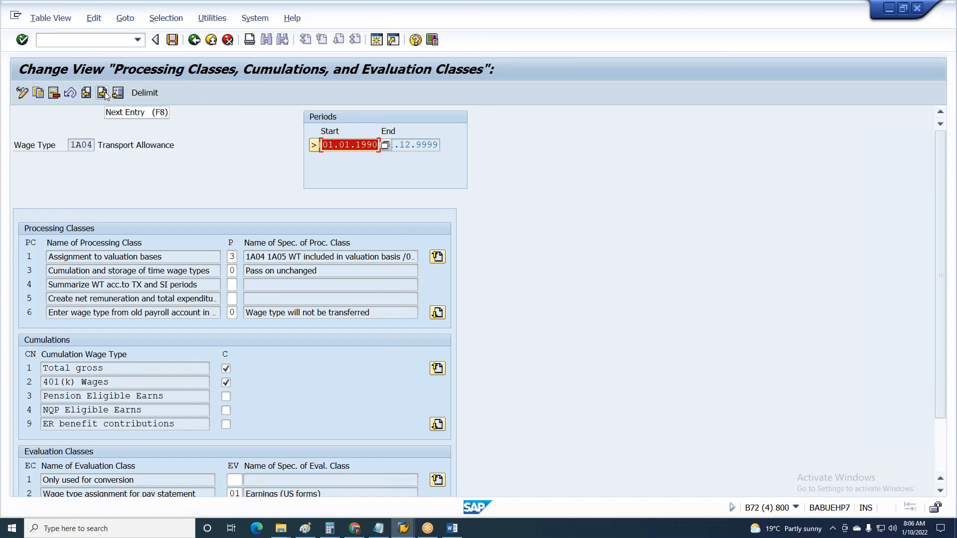
pyautogui.click(232, 256)
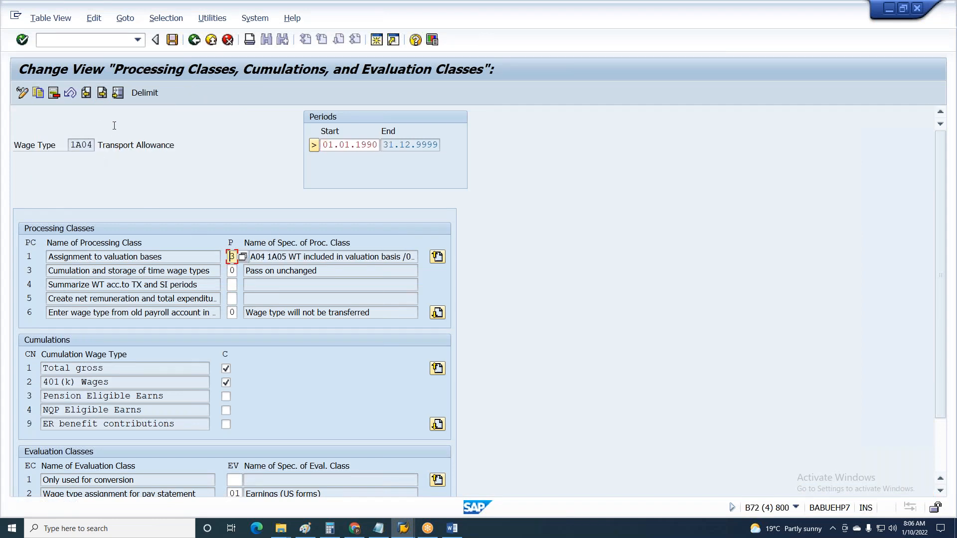
pyautogui.click(103, 93)
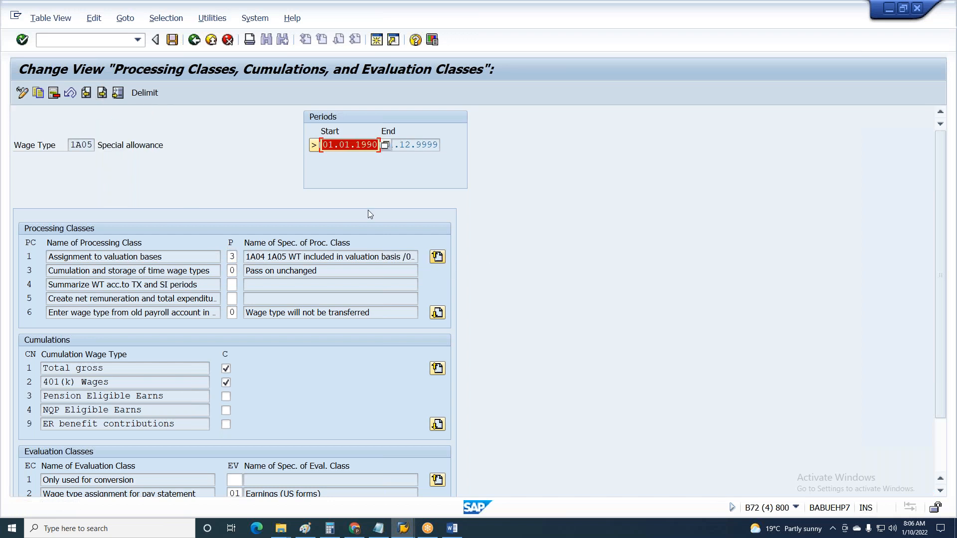
# Step: Set processing class 1 of wage type 1B01 Basic Salary to 0 and save the entry
pyautogui.click(103, 94)
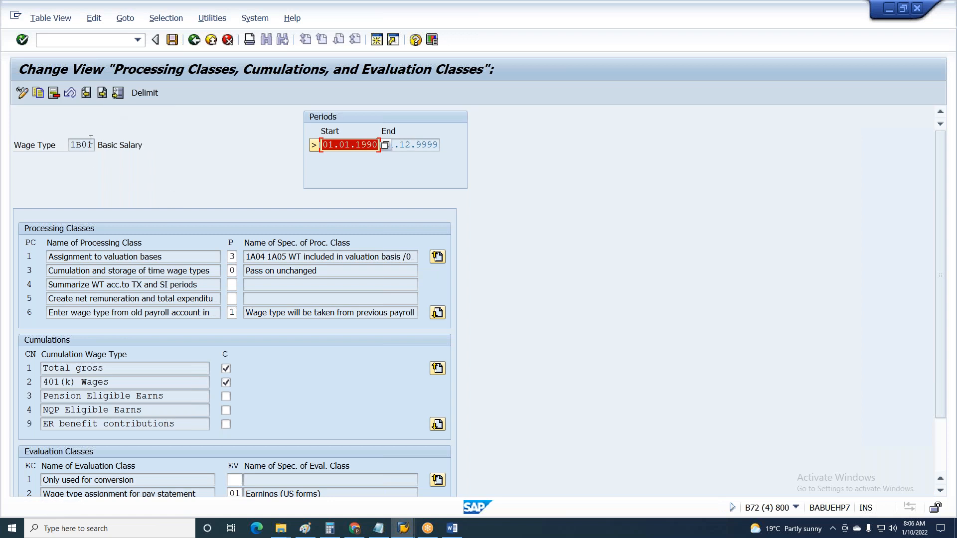
pyautogui.hotkey('ctrl', 's')
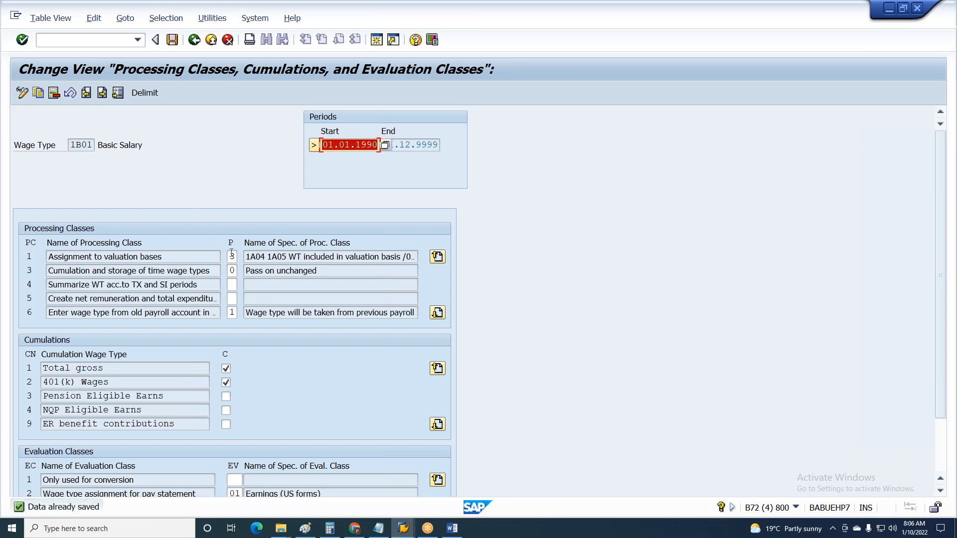
pyautogui.write('0')
pyautogui.hotkey('ctrl', 's')
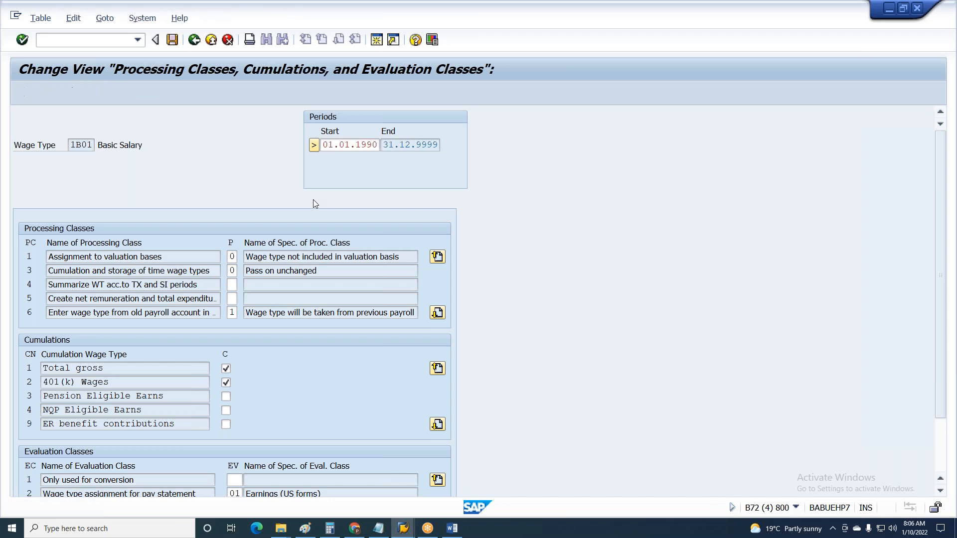
pyautogui.press('Return')
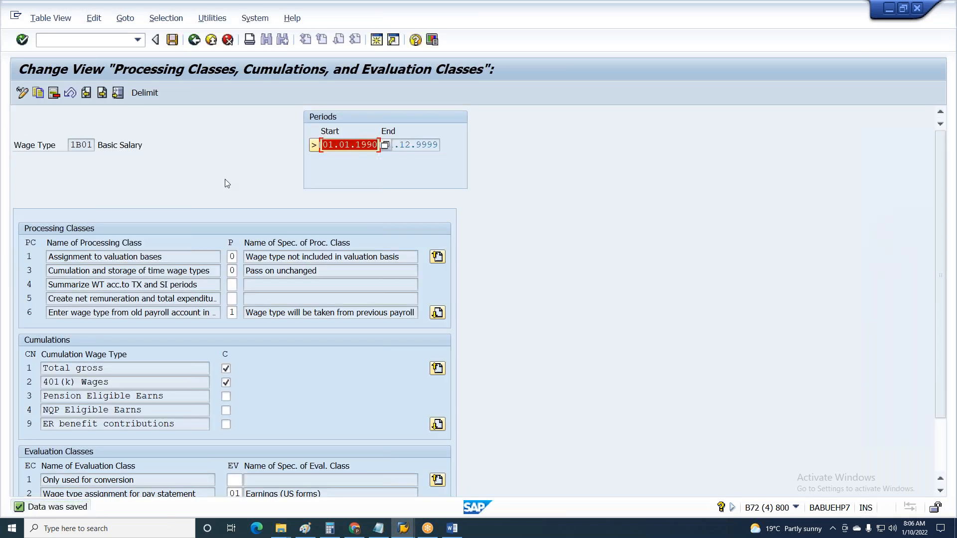
# Step: Leave the wage type details, switch to schema Z3T0 and insert one line below the PIT U010 line
pyautogui.press('F3')
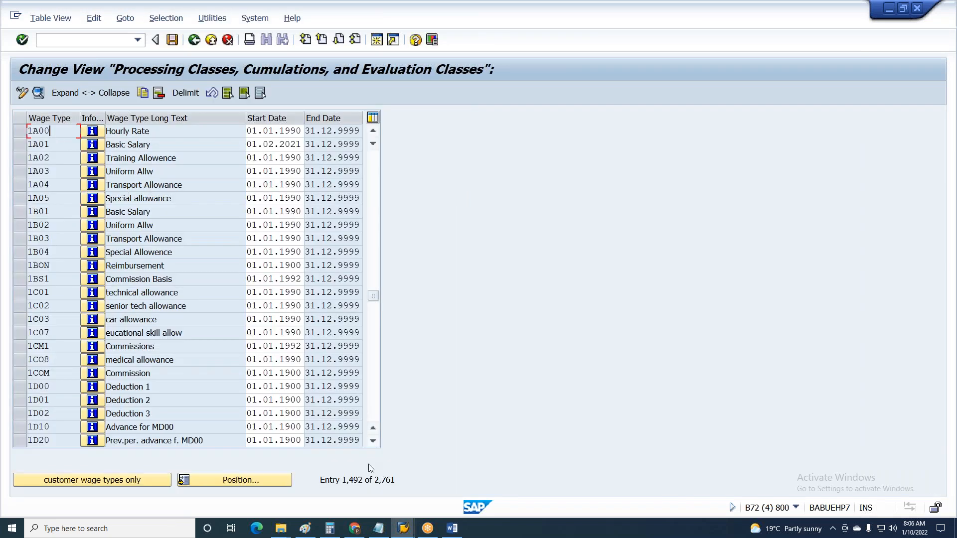
pyautogui.moveTo(404, 527)
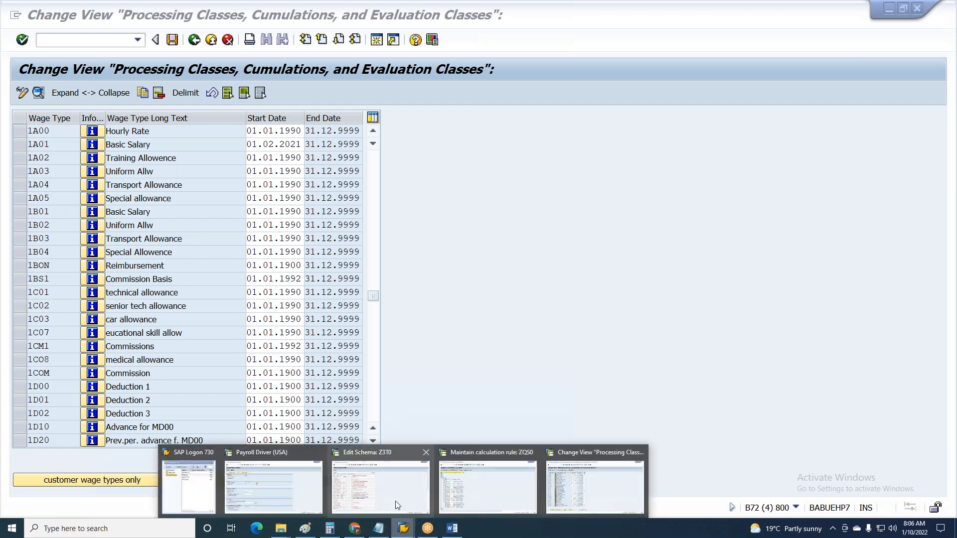
pyautogui.click(380, 495)
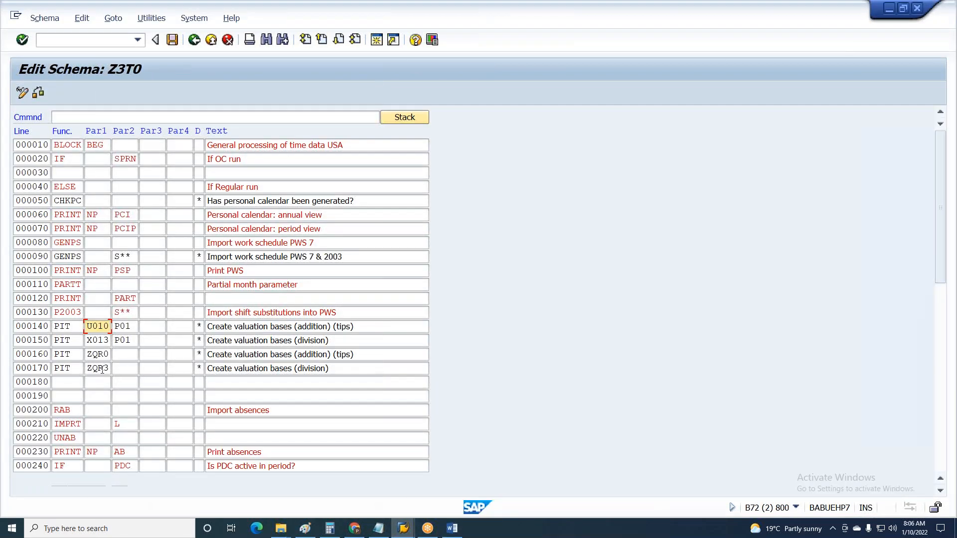
pyautogui.click(71, 382)
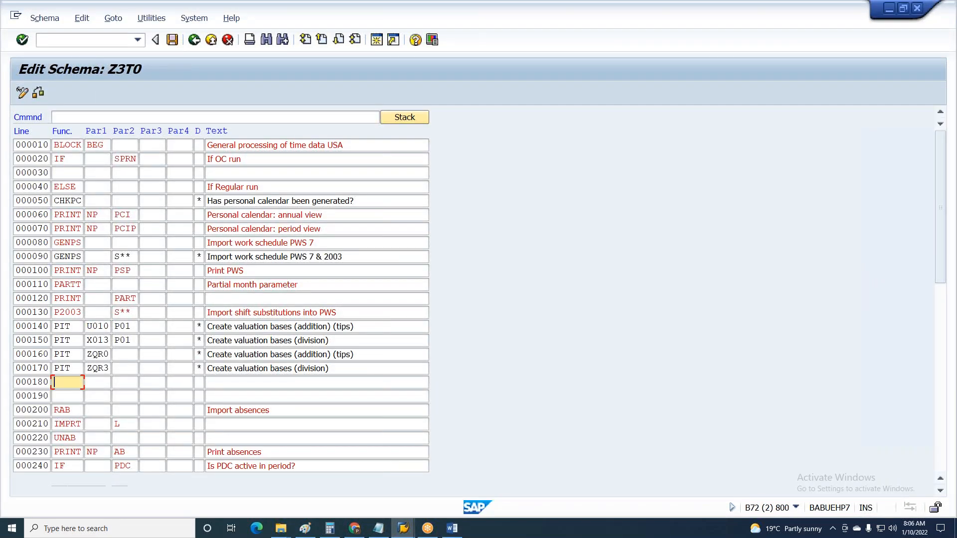
pyautogui.moveTo(20, 326); pyautogui.dragTo(158, 325)
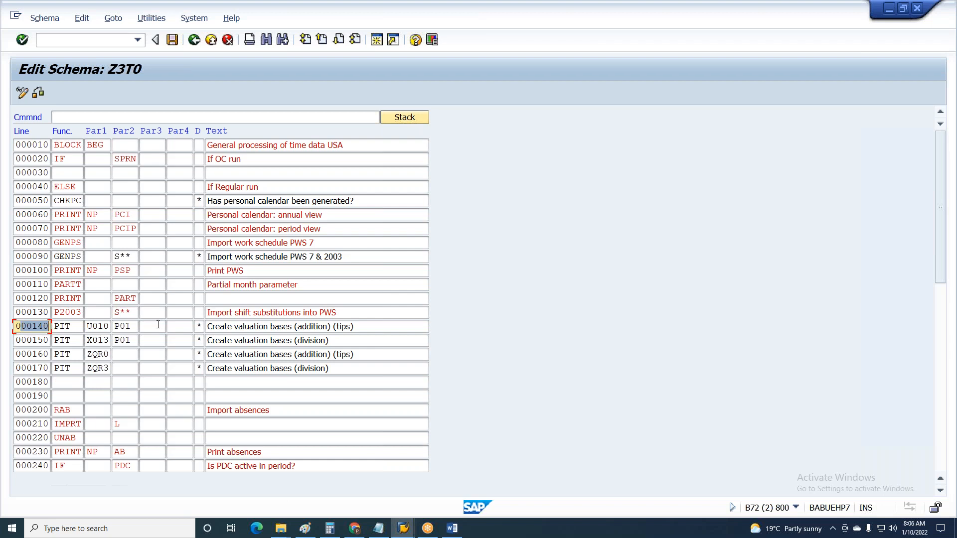
pyautogui.write('i')
pyautogui.press('Return')
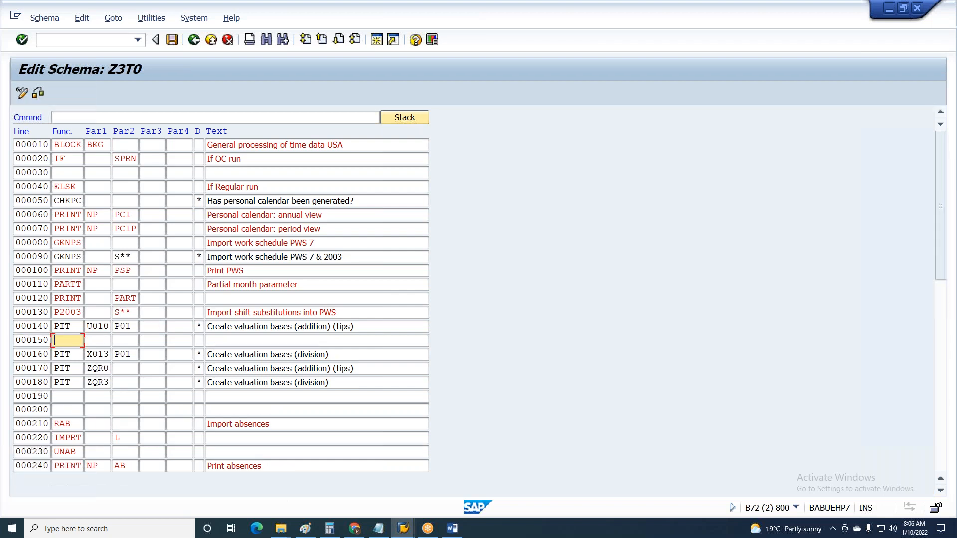
# Step: Fill the new line of schema Z3T0 with function PIT, rule ZQS0 and parameter P01
pyautogui.write('PIT')
pyautogui.press('Tab')
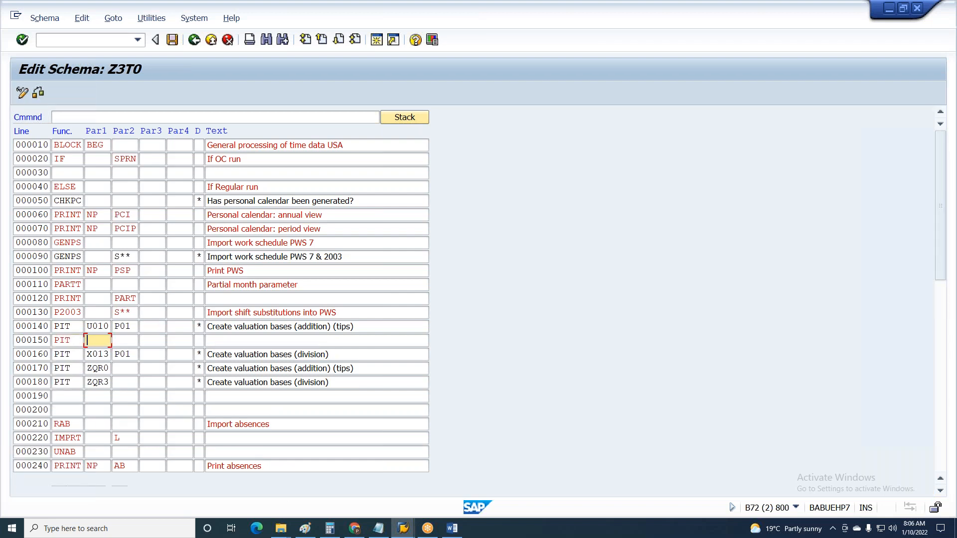
pyautogui.write('ZQ')
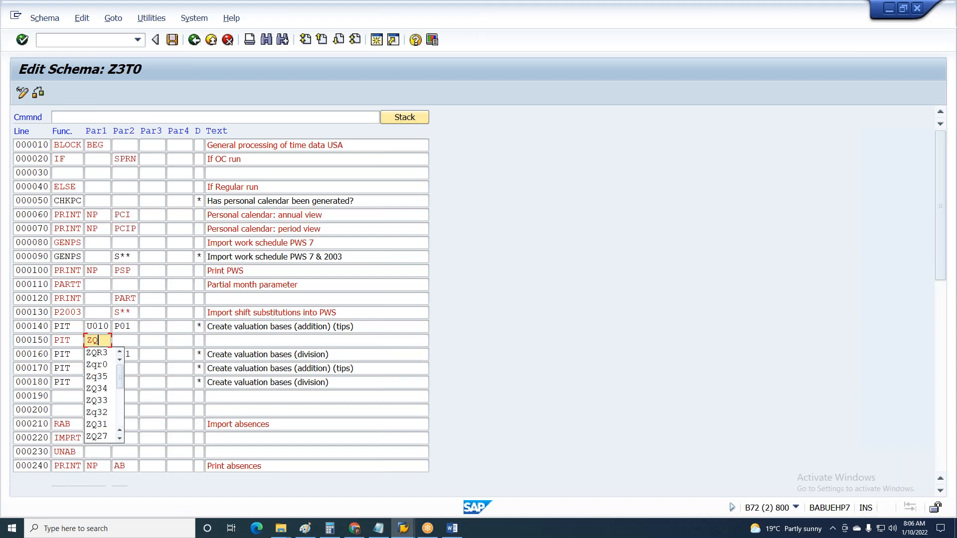
pyautogui.write('S0')
pyautogui.press('Tab')
pyautogui.write('P01')
pyautogui.press('Return')
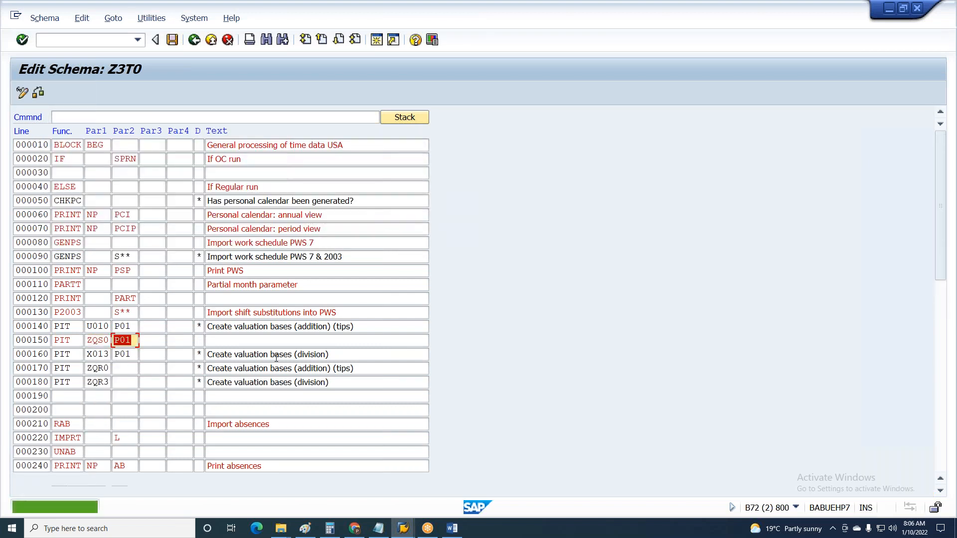
# Step: Copy the description from the PIT U010 line to the PIT ZQS0 line and save the schema
pyautogui.moveTo(365, 327); pyautogui.dragTo(208, 330)
pyautogui.hotkey('ctrl', 'c')
pyautogui.click(229, 338)
pyautogui.hotkey('ctrl', 'v')
pyautogui.hotkey('ctrl', 's')
pyautogui.press('Return')
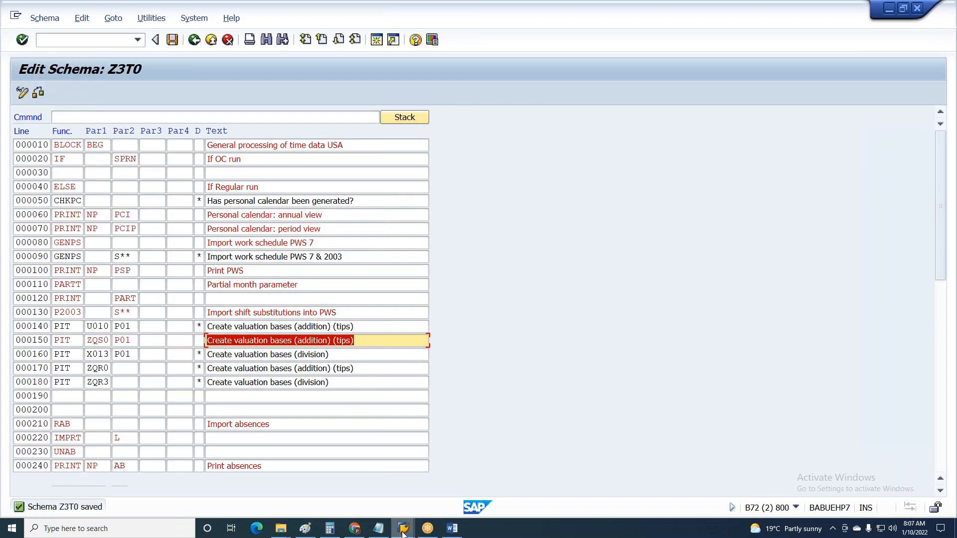
# Step: Switch to the Payroll Driver, execute the test run and expand the successful employee's log to the time data ELSE branch
pyautogui.moveTo(403, 530)
pyautogui.click(274, 483)
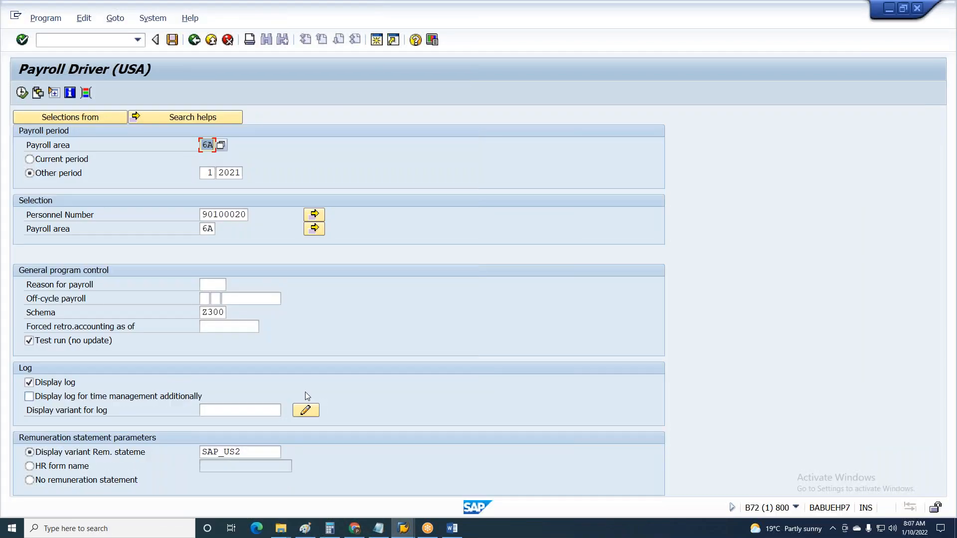
pyautogui.press('F8')
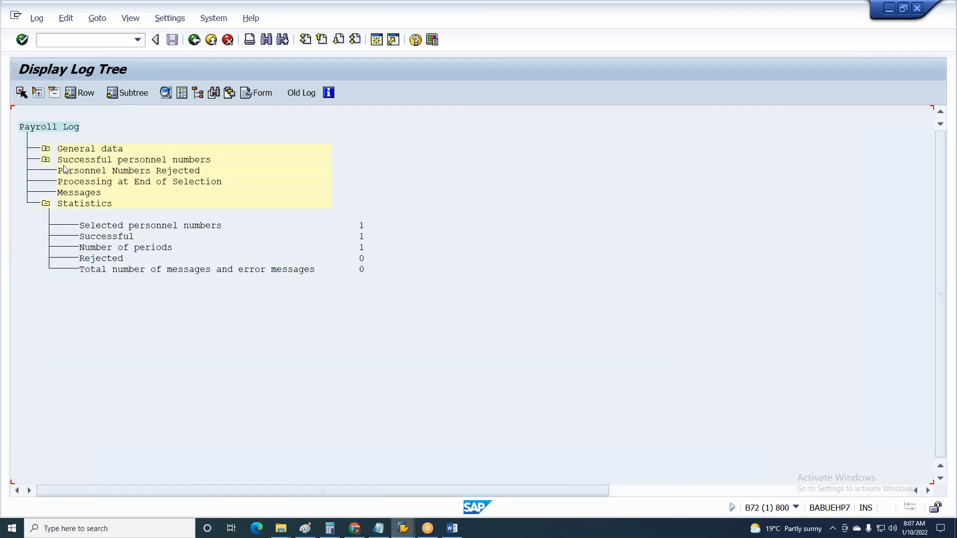
pyautogui.click(47, 160)
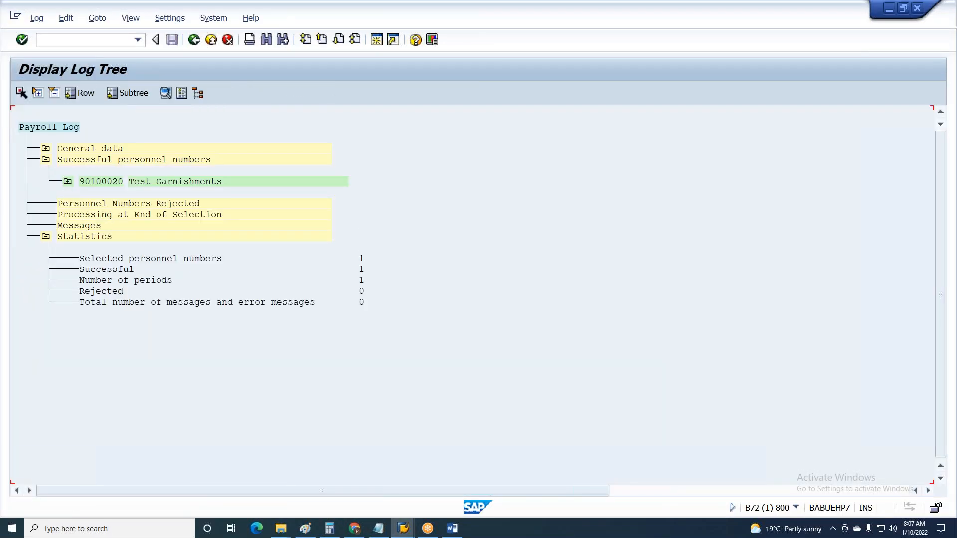
pyautogui.click(67, 181)
pyautogui.click(89, 204)
pyautogui.click(111, 281)
pyautogui.click(133, 313)
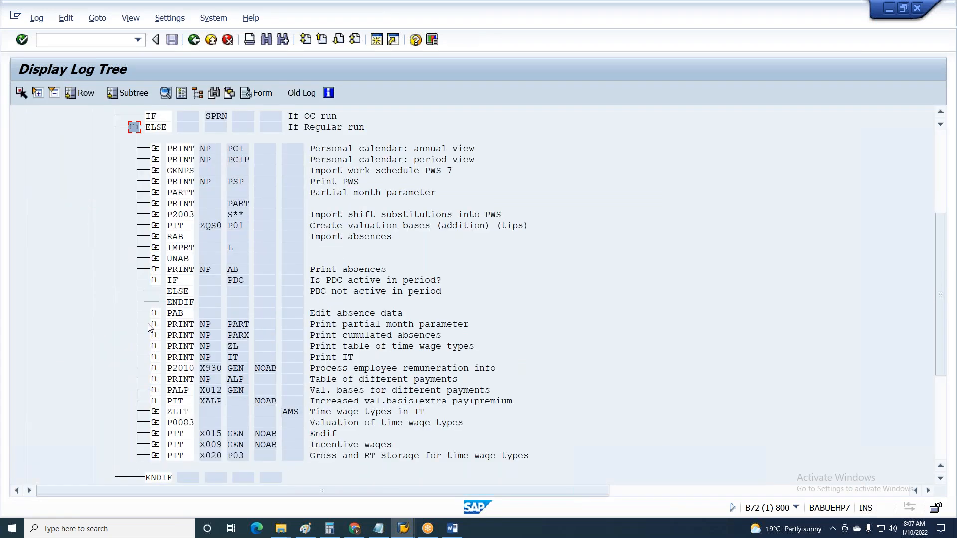
# Step: Examine the output table IT of the PIT ZQS0 line in the log, and return to the Payroll Driver selection screen
pyautogui.click(156, 236)
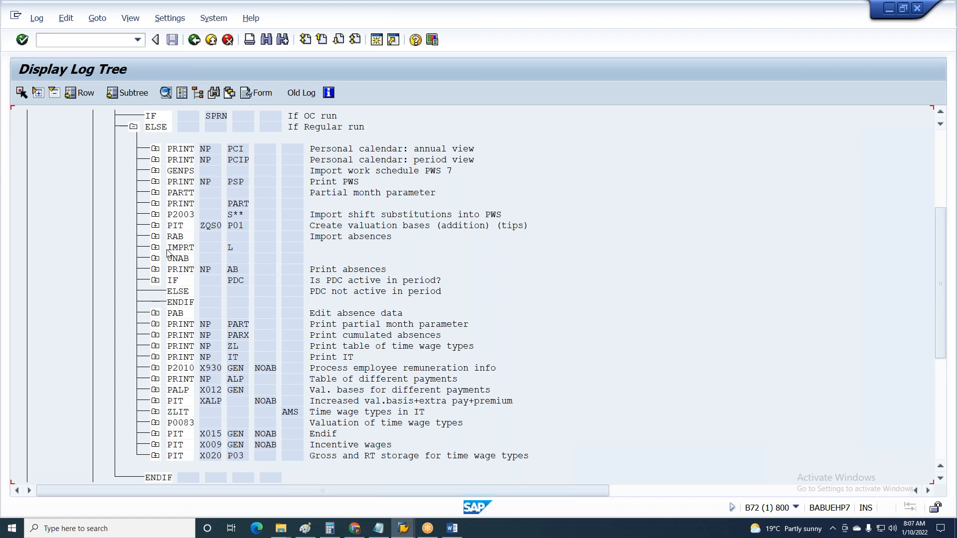
pyautogui.click(177, 270)
pyautogui.doubleClick(229, 293)
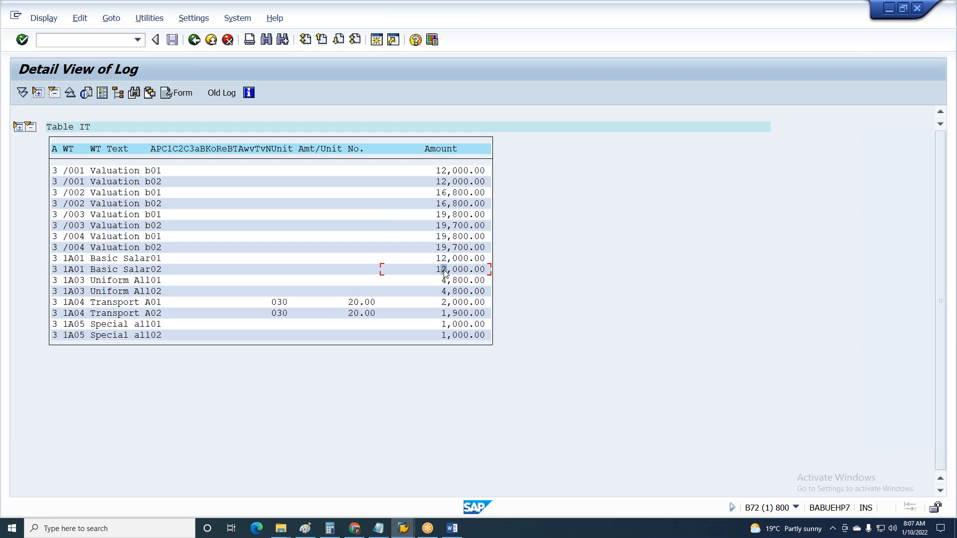
pyautogui.press('F3')
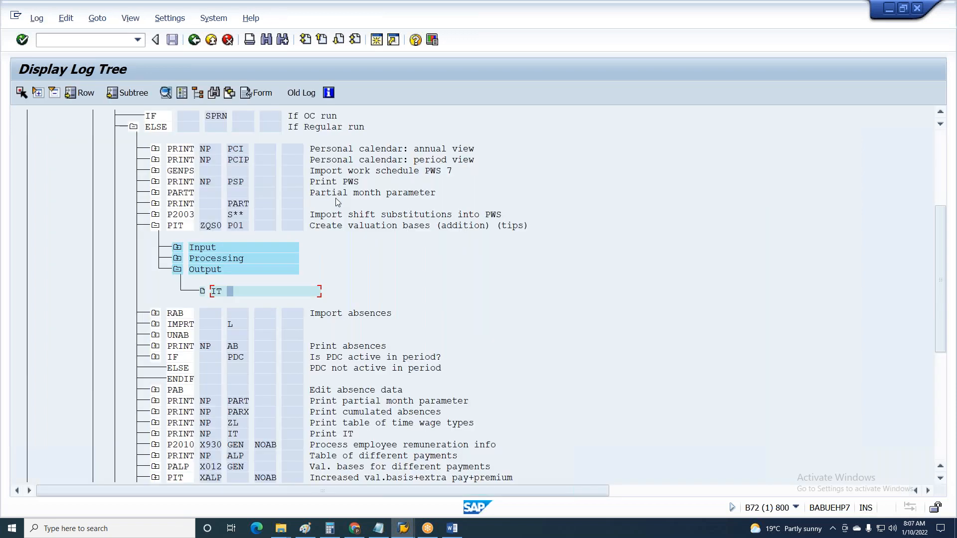
pyautogui.press('F3')
pyautogui.click(208, 252)
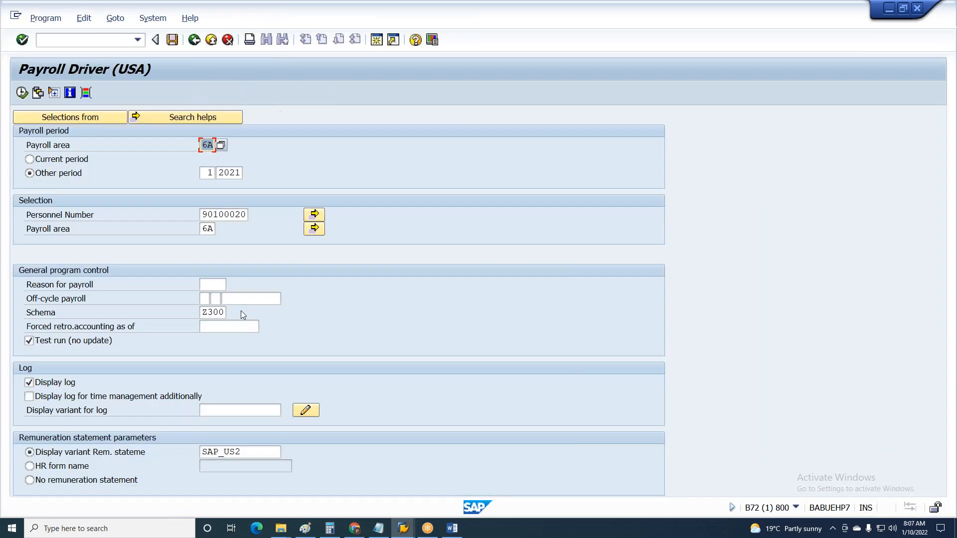
# Step: Locate rule X013 in schema Z3T0, then leave rule ZQS0 and enter X013 on the calculation rules initial screen
pyautogui.hotkey('alt', 'Tab')
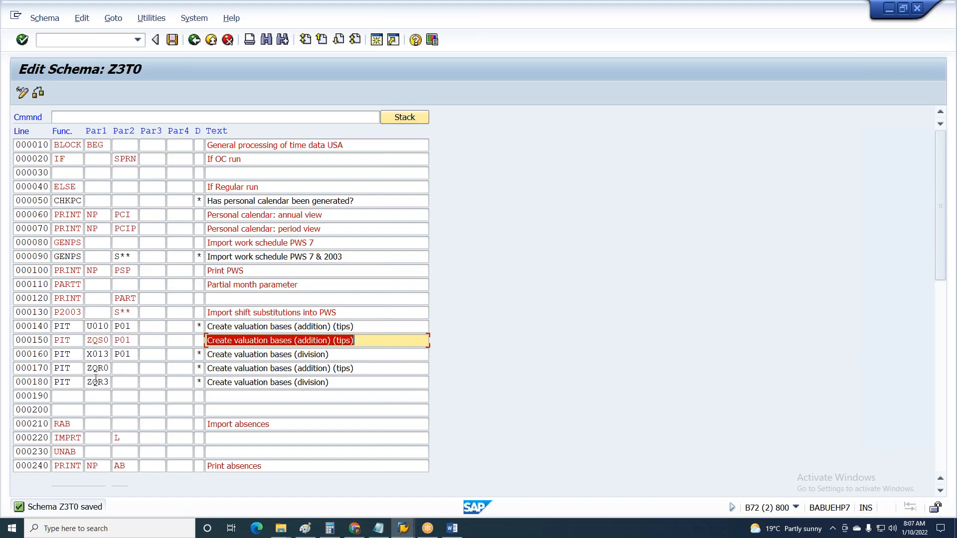
pyautogui.click(88, 352)
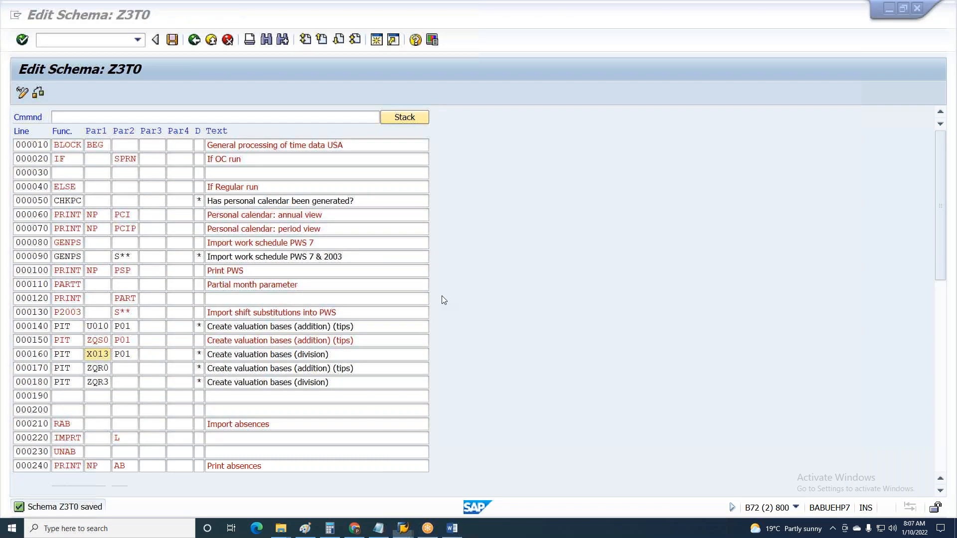
pyautogui.hotkey('alt', 'Tab')
pyautogui.moveTo(410, 531)
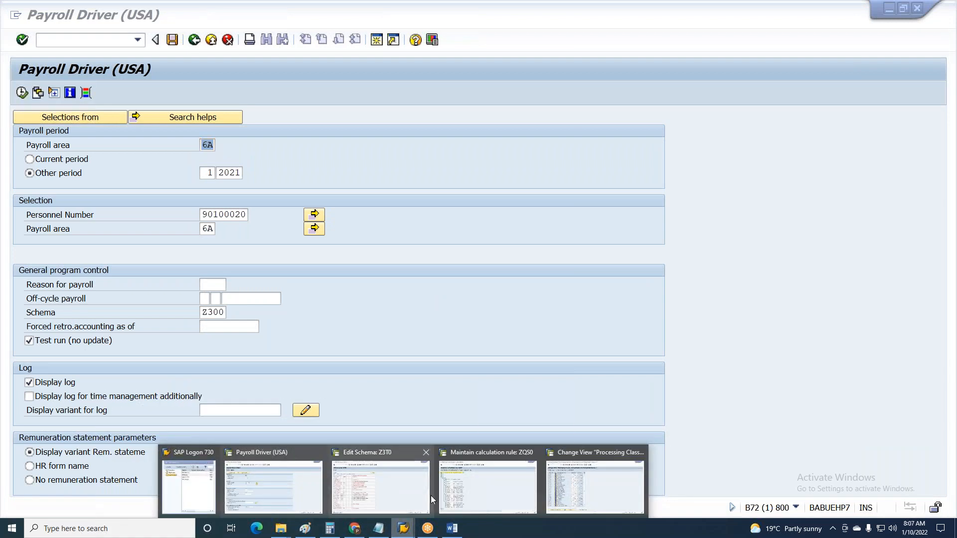
pyautogui.click(465, 487)
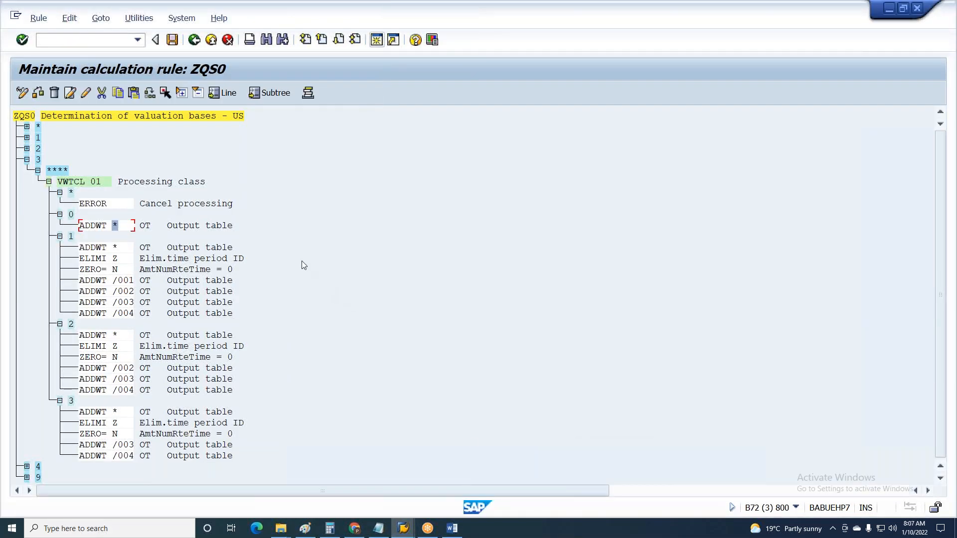
pyautogui.press('F3')
pyautogui.write('X013')
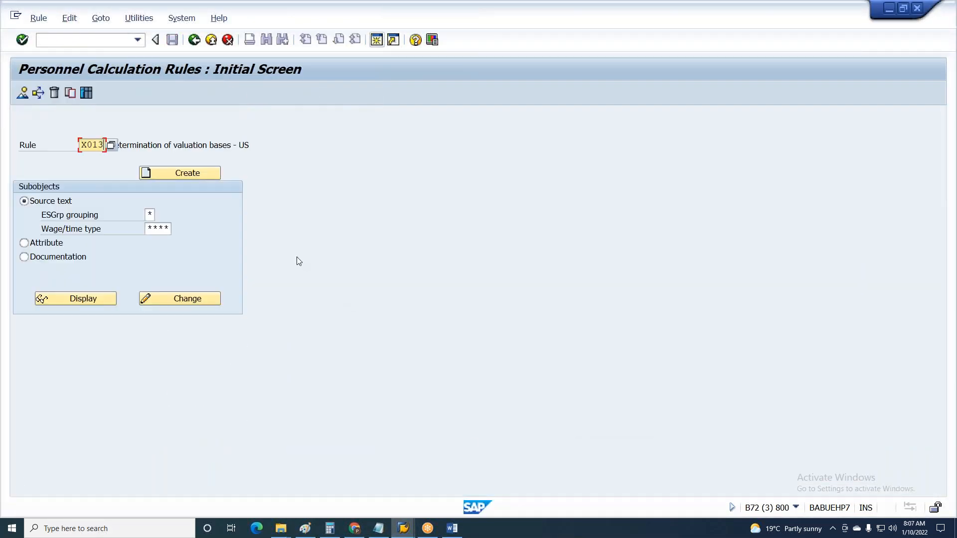
# Step: Copy rule X013 to a new rule named ZQS3
pyautogui.click(70, 94)
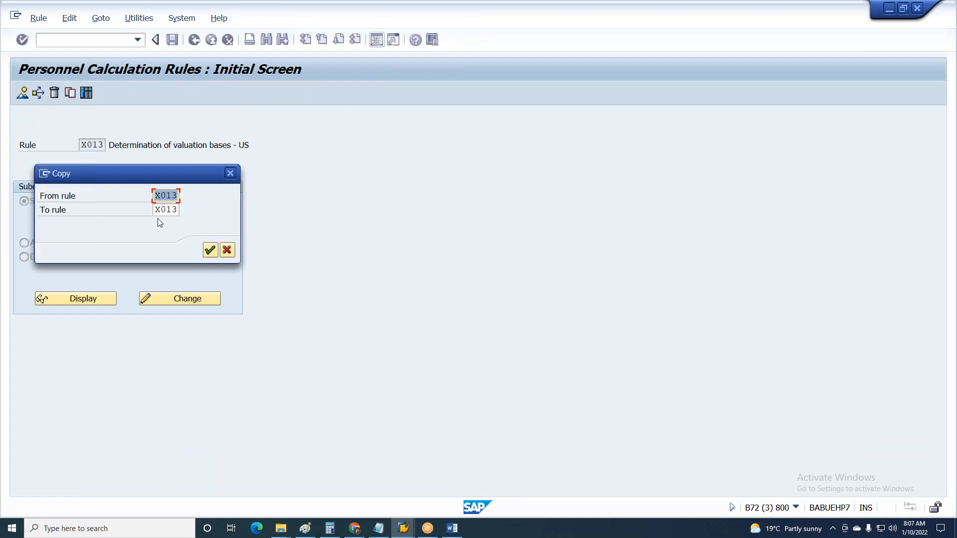
pyautogui.write('ZQ')
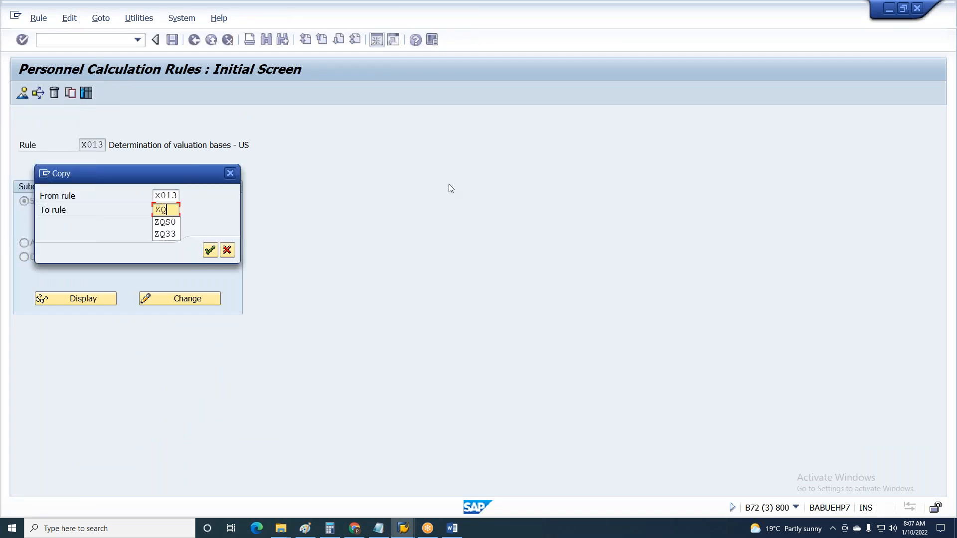
pyautogui.write('S3')
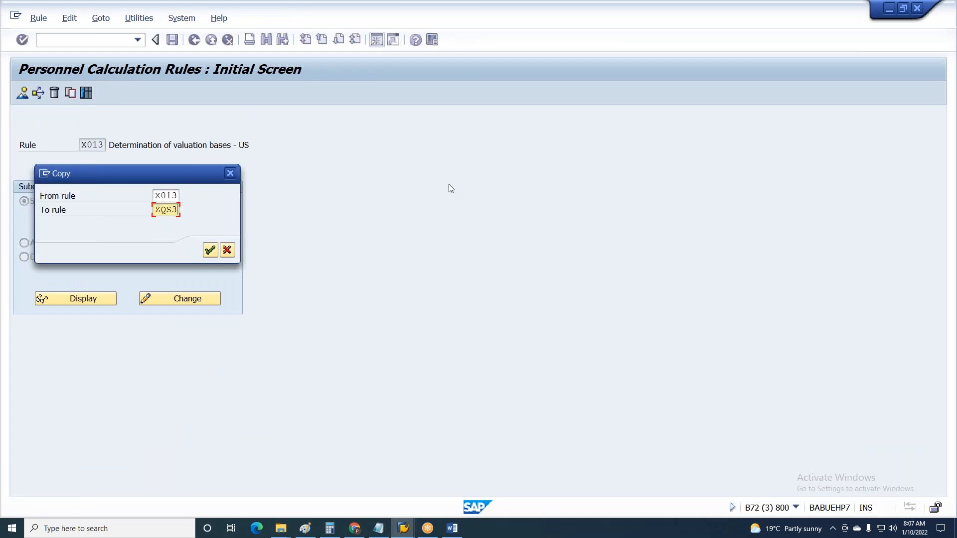
pyautogui.press('Return')
pyautogui.press('Return')
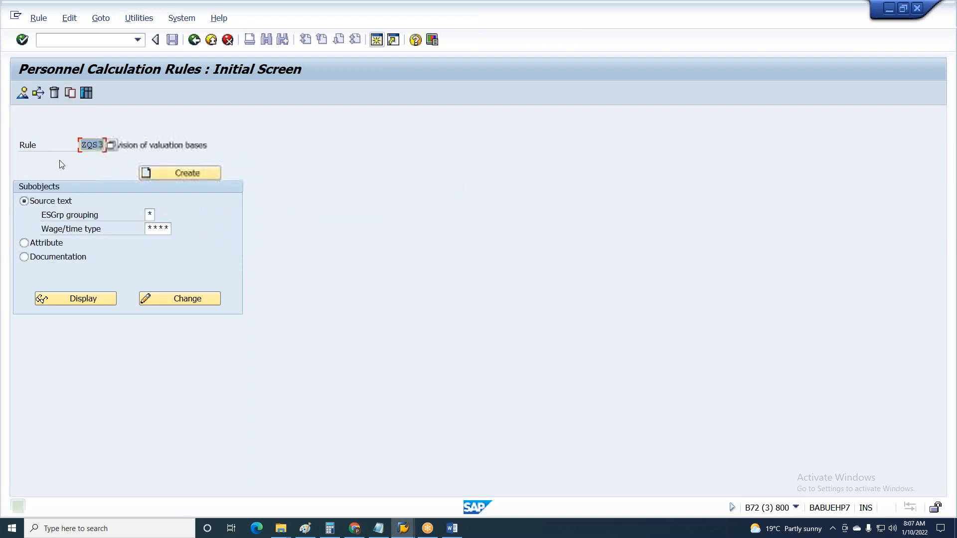
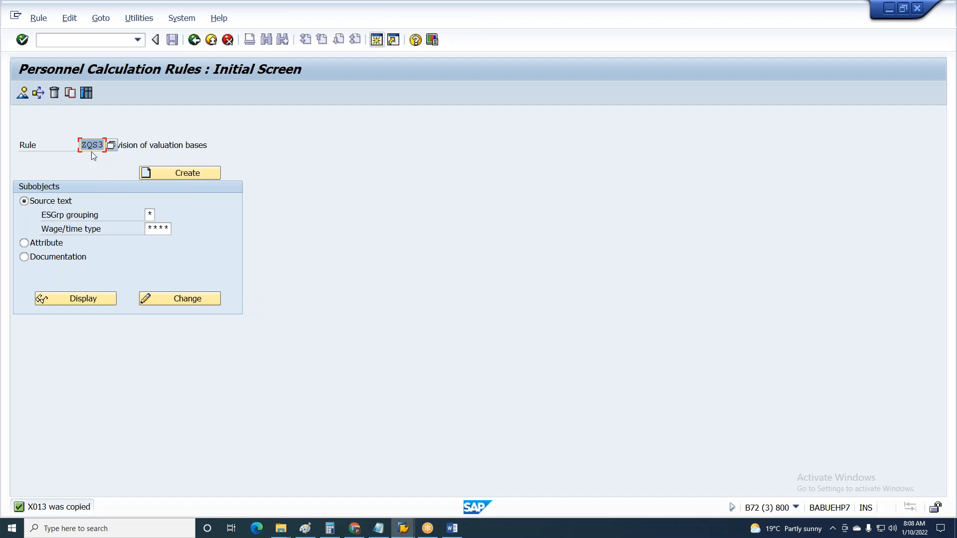
# Step: Review the PIT X013 and PIT ZQS0 lines in schema Z3T0
pyautogui.hotkey('alt', 'Tab')
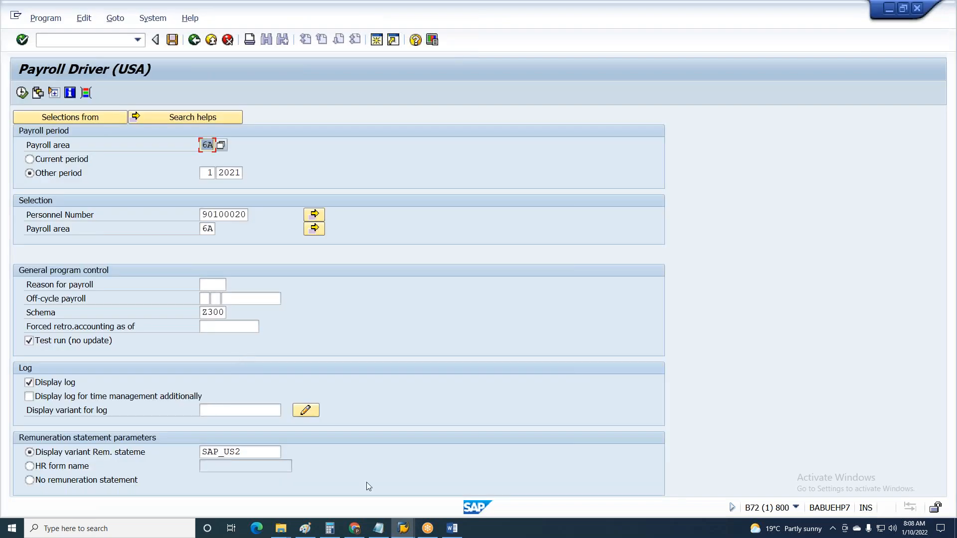
pyautogui.moveTo(403, 529)
pyautogui.click(390, 499)
pyautogui.doubleClick(97, 354)
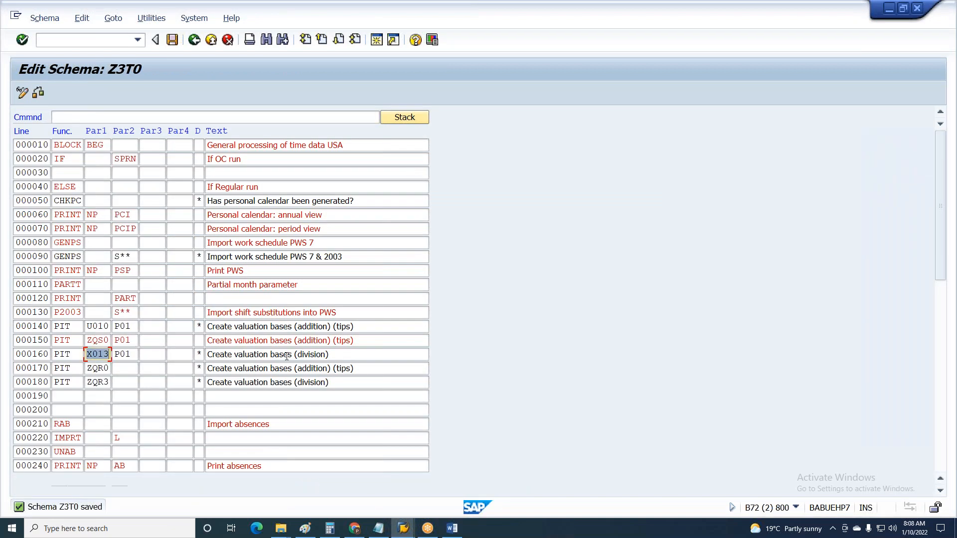
pyautogui.hotkey('alt', 'Tab')
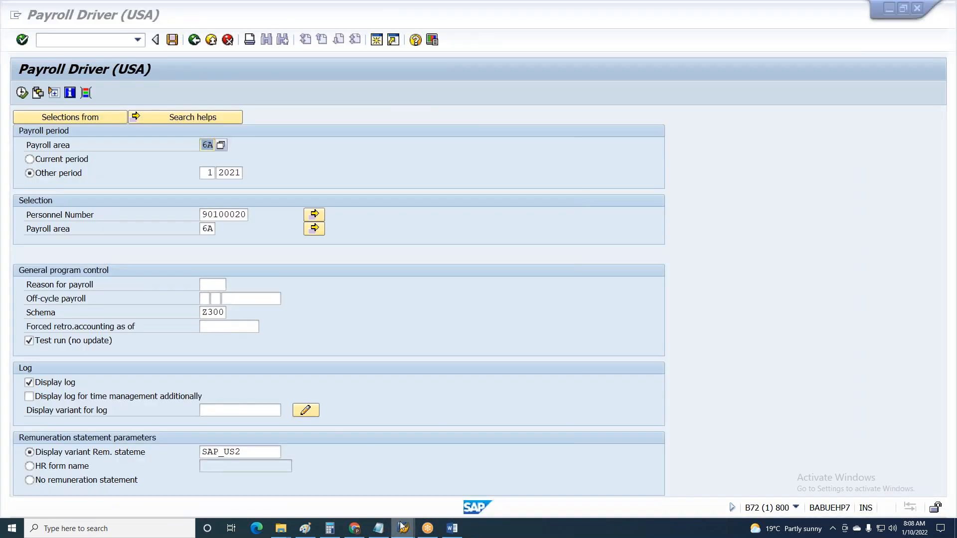
pyautogui.moveTo(403, 529)
pyautogui.click(363, 484)
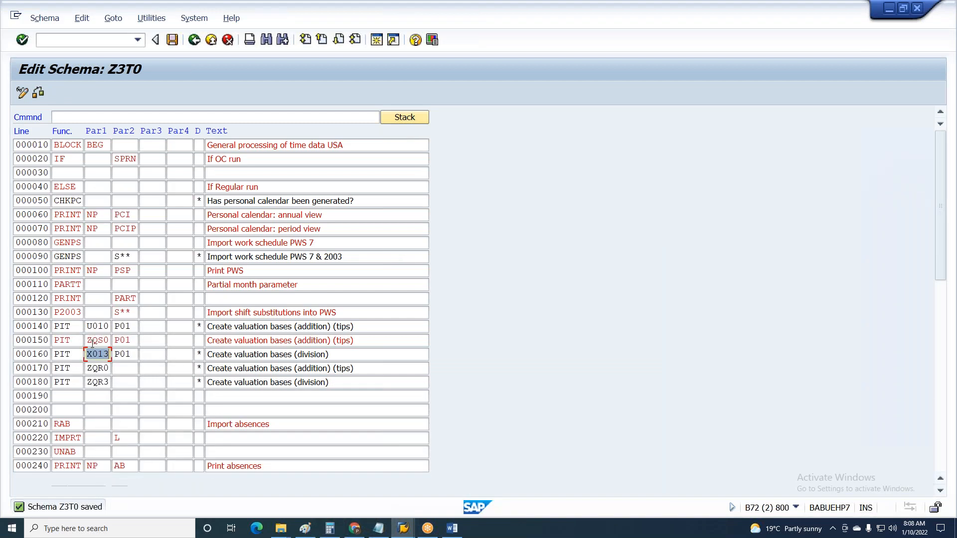
pyautogui.moveTo(92, 340); pyautogui.dragTo(332, 340)
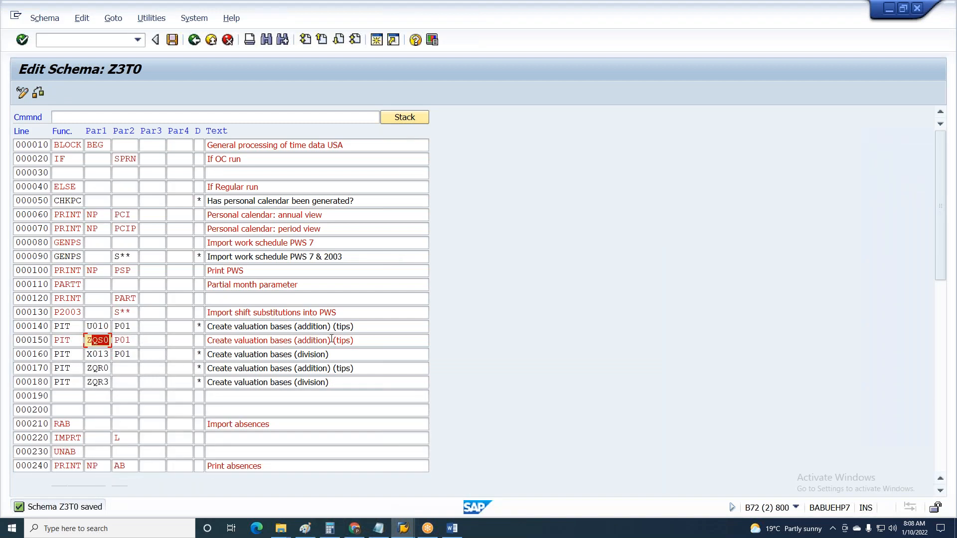
pyautogui.hotkey('alt', 'Tab')
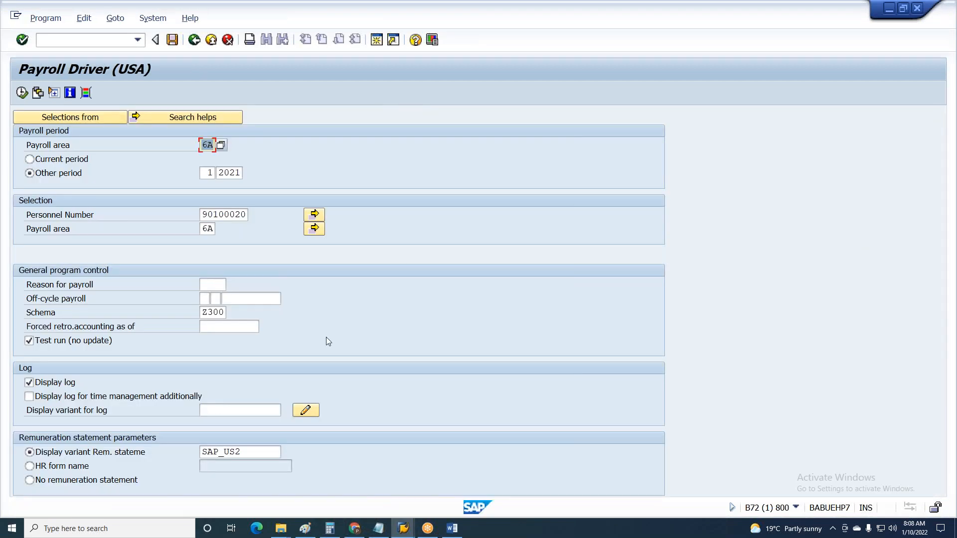
# Step: Switch to schema Z3T0 and duplicate the PIT X013 P01 line
pyautogui.click(400, 527)
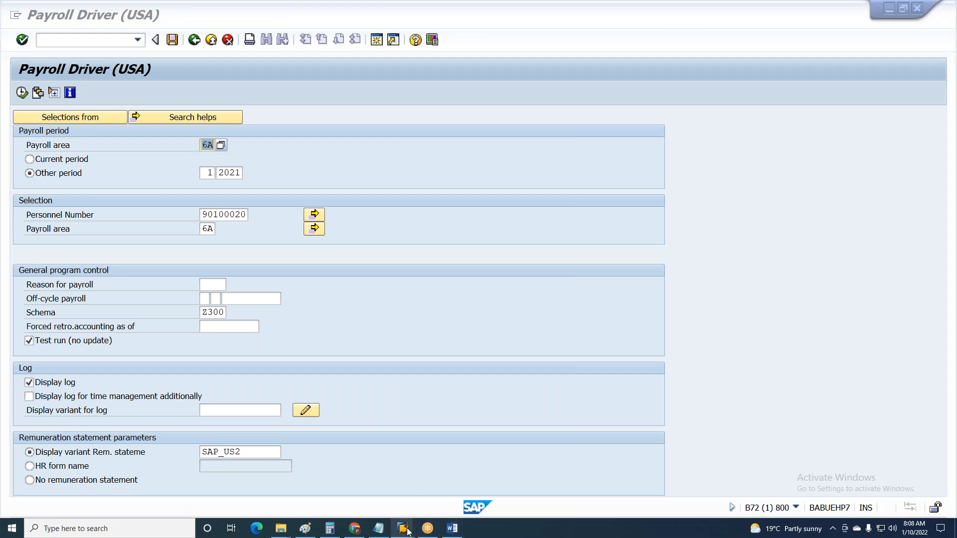
pyautogui.click(384, 495)
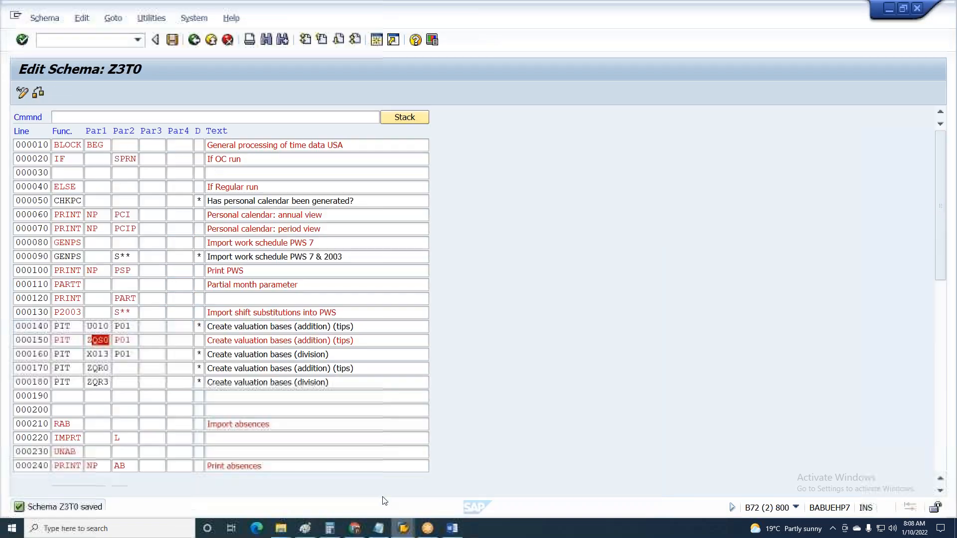
pyautogui.moveTo(38, 355); pyautogui.dragTo(89, 355)
pyautogui.write('r')
pyautogui.press('Return')
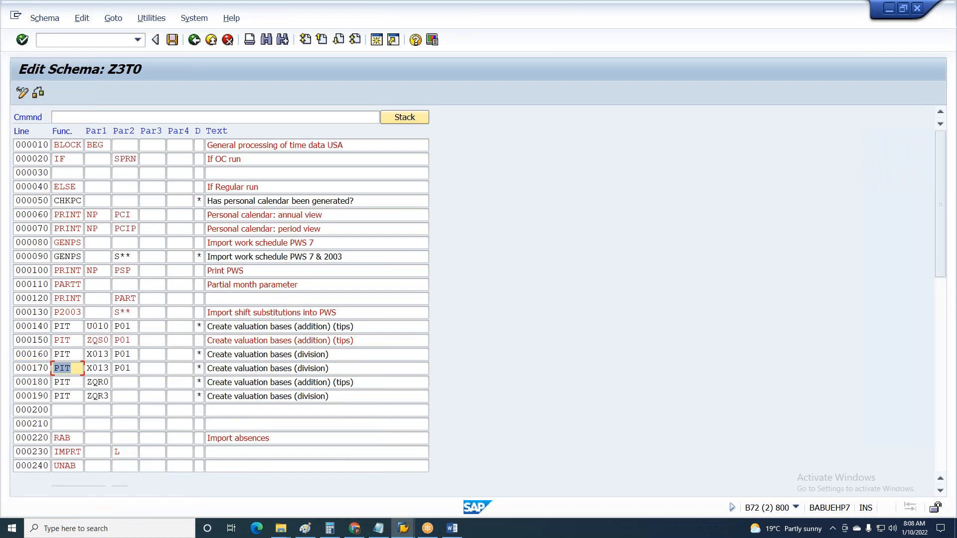
# Step: Activate the duplicated PIT X013 line by removing its asterisk from the D column
pyautogui.click(180, 368)
pyautogui.click(198, 368)
pyautogui.moveTo(197, 368); pyautogui.dragTo(375, 357)
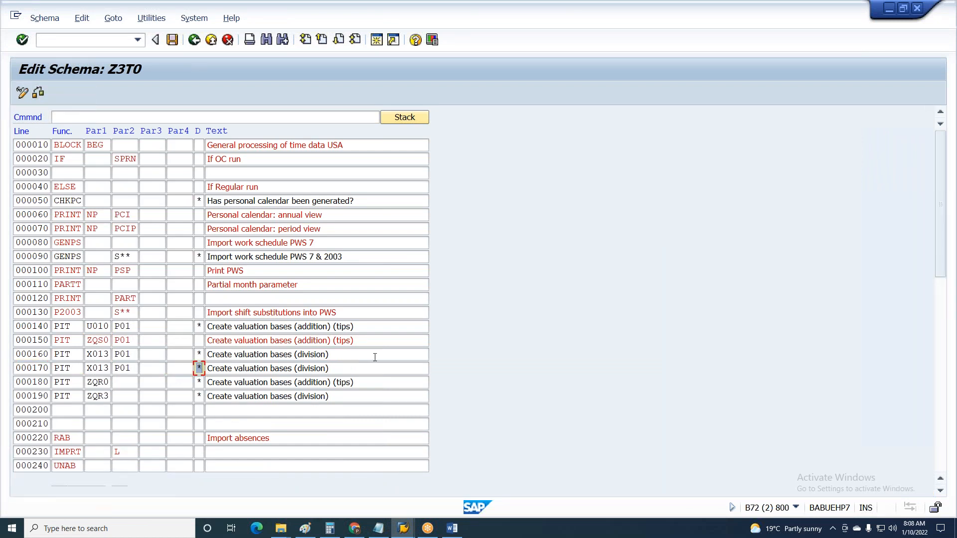
pyautogui.press('Delete')
pyautogui.press('Return')
# Step: Set the rule of the activated duplicate PIT line to ZQS3 and save schema Z3T0
pyautogui.doubleClick(89, 367)
pyautogui.write('Z')
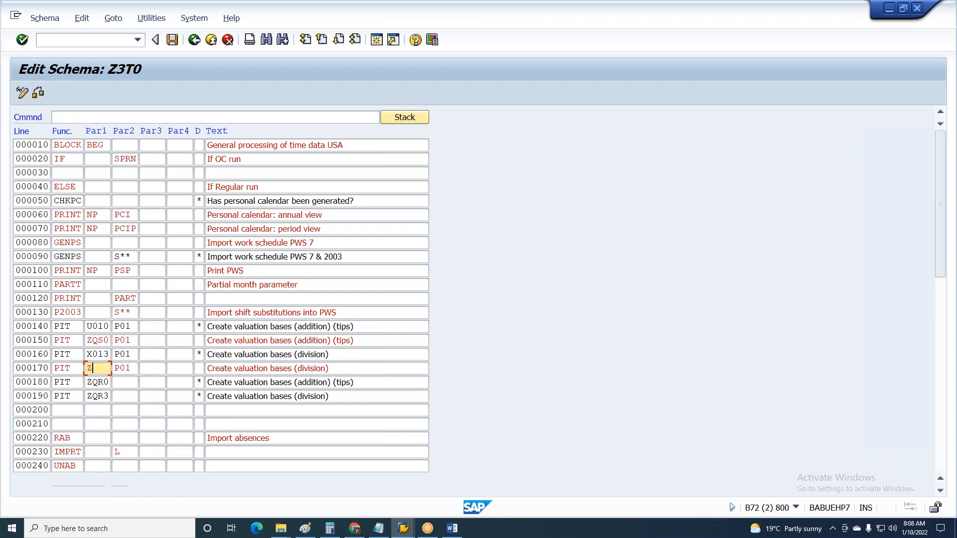
pyautogui.write('QS3')
pyautogui.hotkey('ctrl', 's')
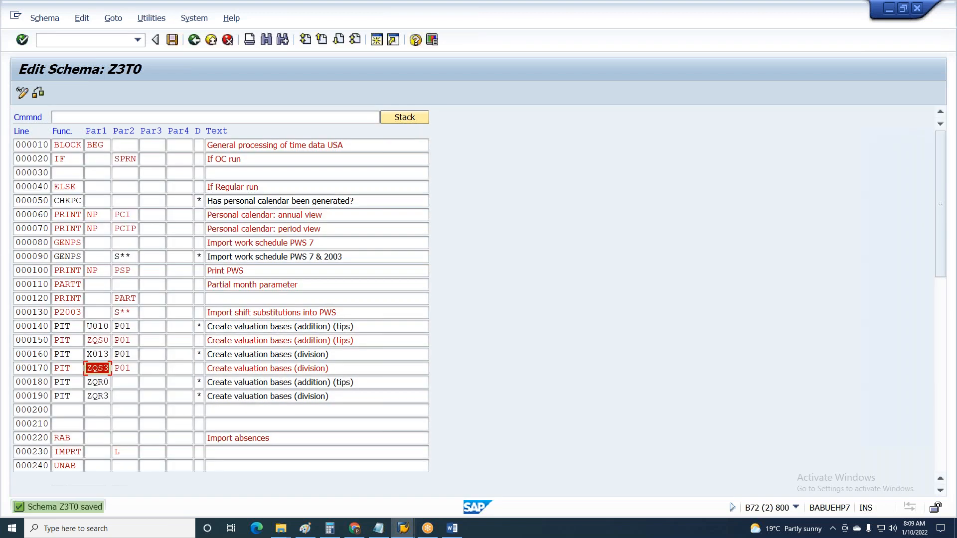
# Step: Switch to the personnel calculation rules window, open rule ZQS3 for editing, and expand grouping 1 down to its ADDWT operation
pyautogui.hotkey('alt', 'Tab')
pyautogui.moveTo(398, 530)
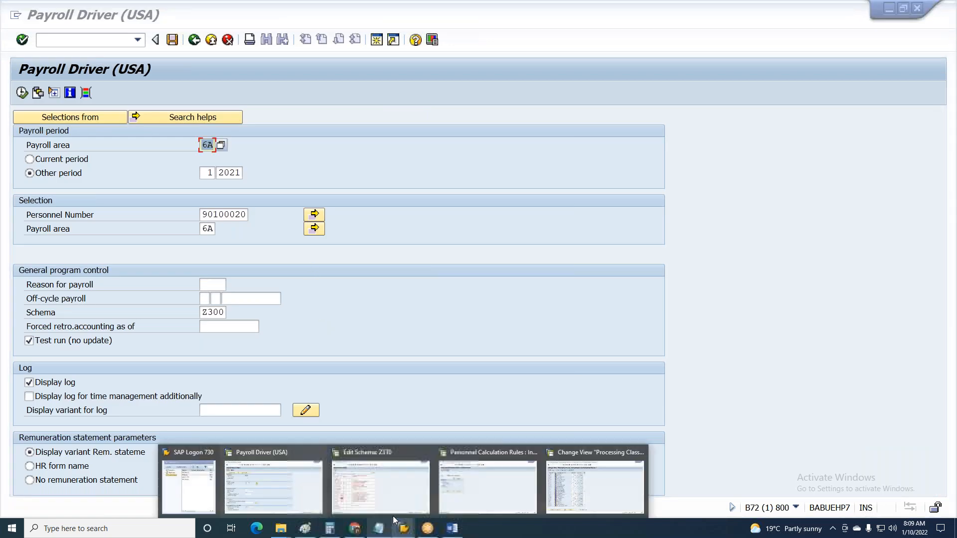
pyautogui.click(453, 491)
pyautogui.click(183, 301)
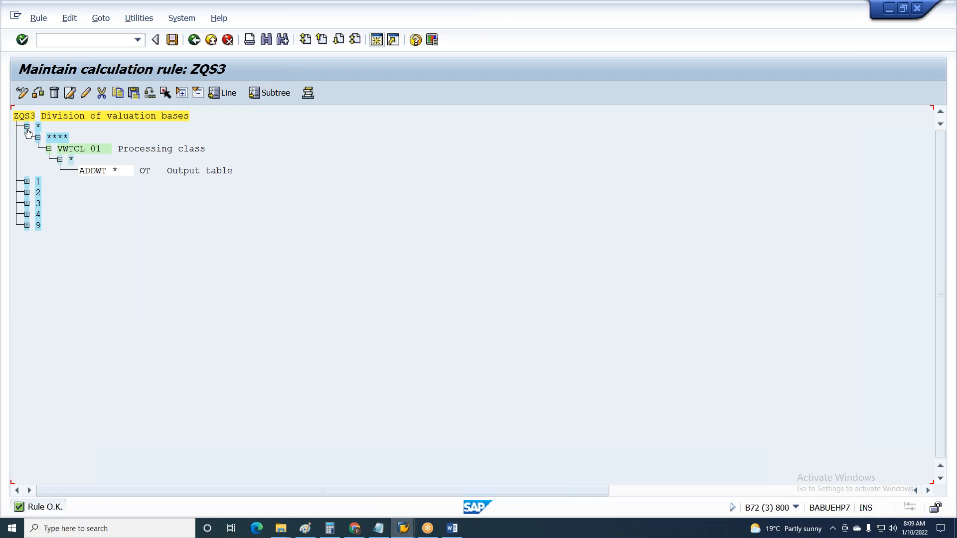
pyautogui.click(27, 126)
pyautogui.click(27, 138)
pyautogui.click(38, 148)
pyautogui.click(49, 160)
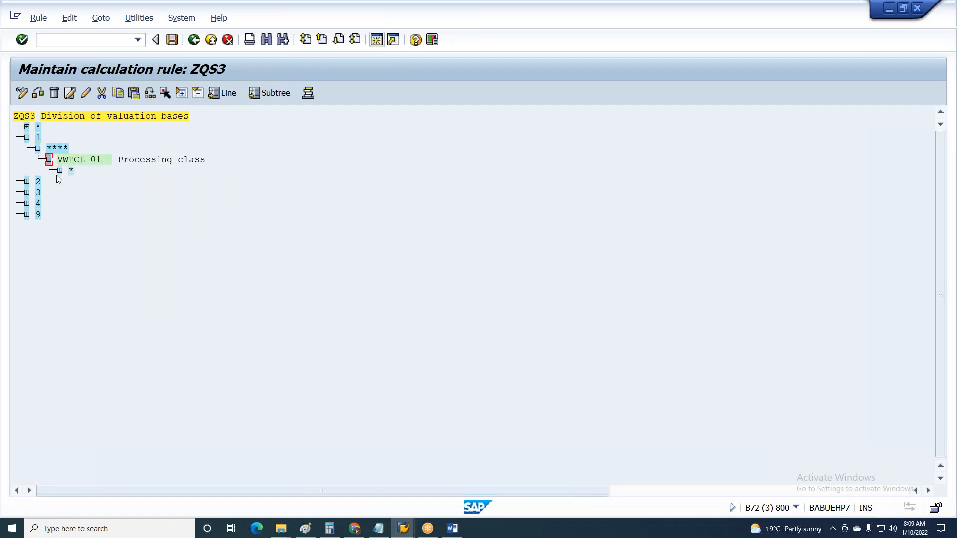
pyautogui.click(59, 172)
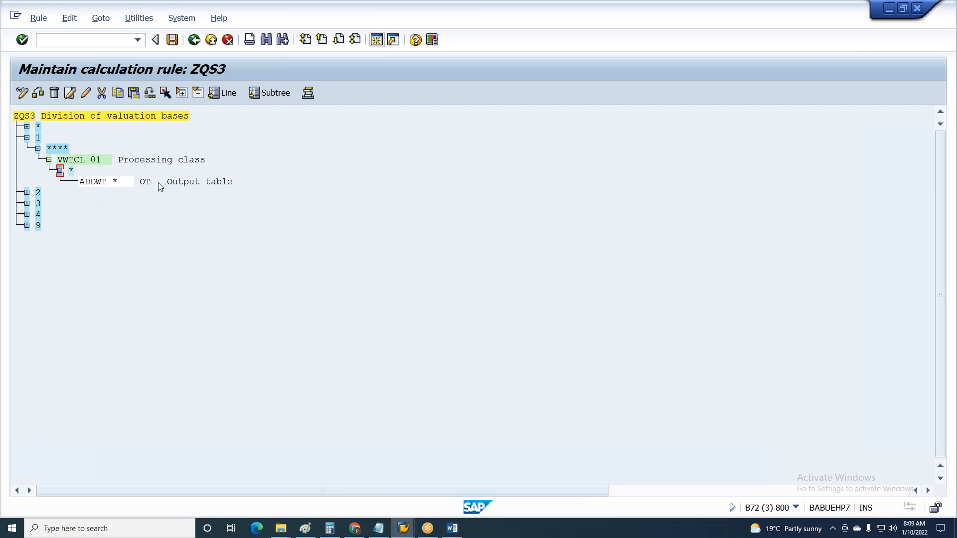
# Step: Expand grouping 3 of rule ZQS3 down to the operations under VWTCL 01 values * and 5
pyautogui.click(27, 204)
pyautogui.click(38, 214)
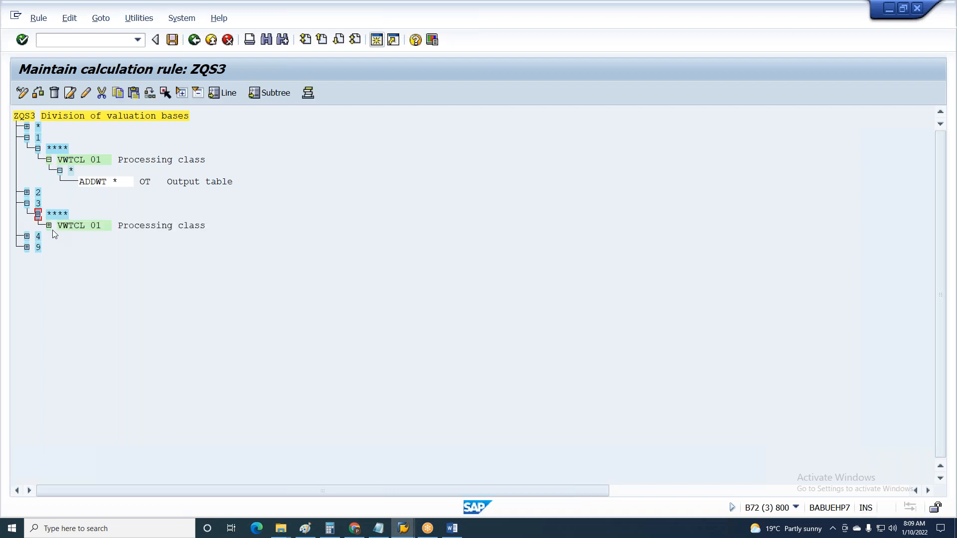
pyautogui.click(49, 225)
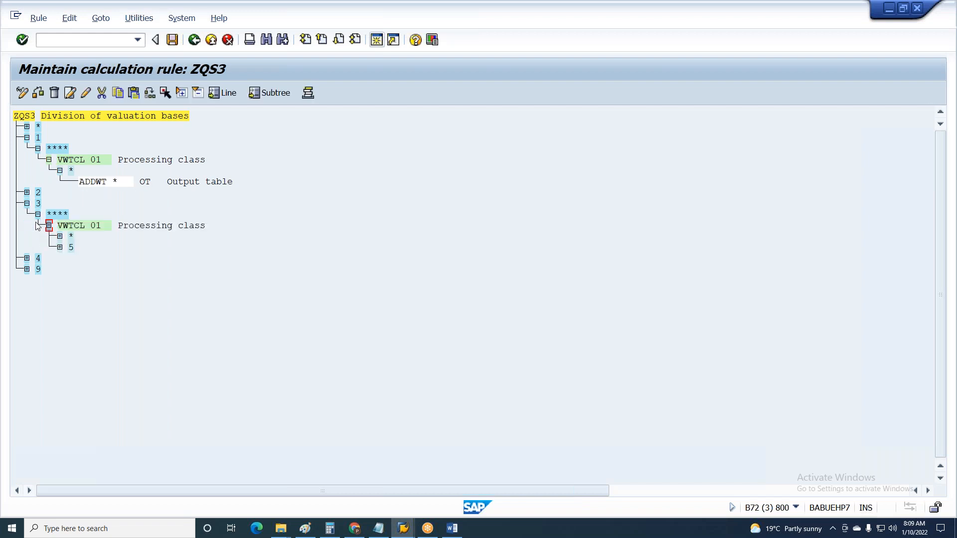
pyautogui.click(60, 236)
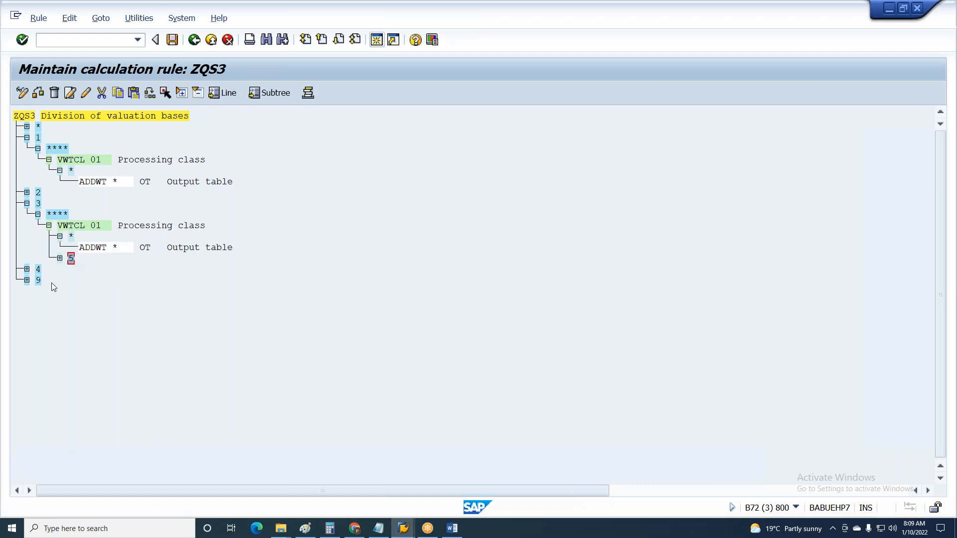
pyautogui.click(60, 259)
# Step: Change the VWTCL 01 value 5 under grouping 3 to A and set its rate operation to RTE=TSDIVI
pyautogui.click(71, 259)
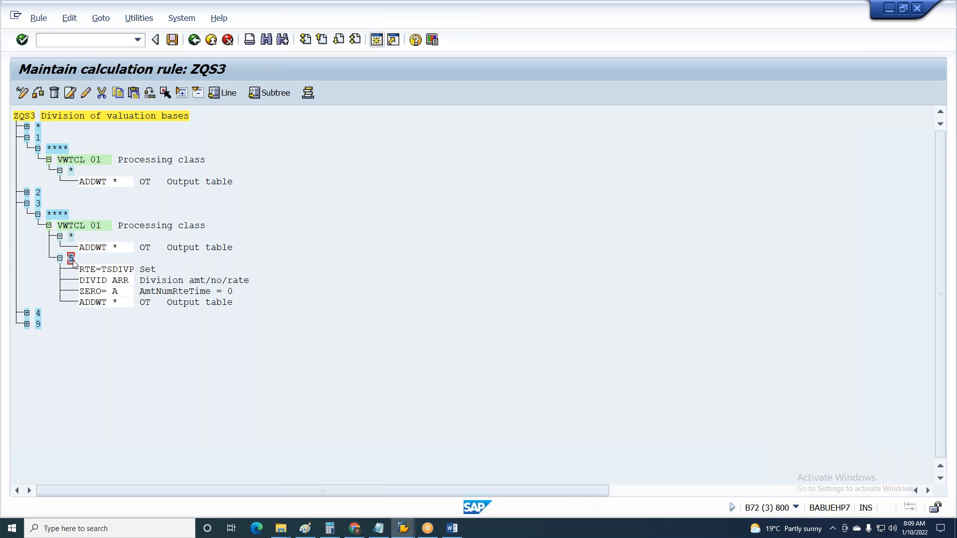
pyautogui.click(85, 92)
pyautogui.write('A')
pyautogui.press('Return')
pyautogui.click(120, 269)
pyautogui.click(83, 95)
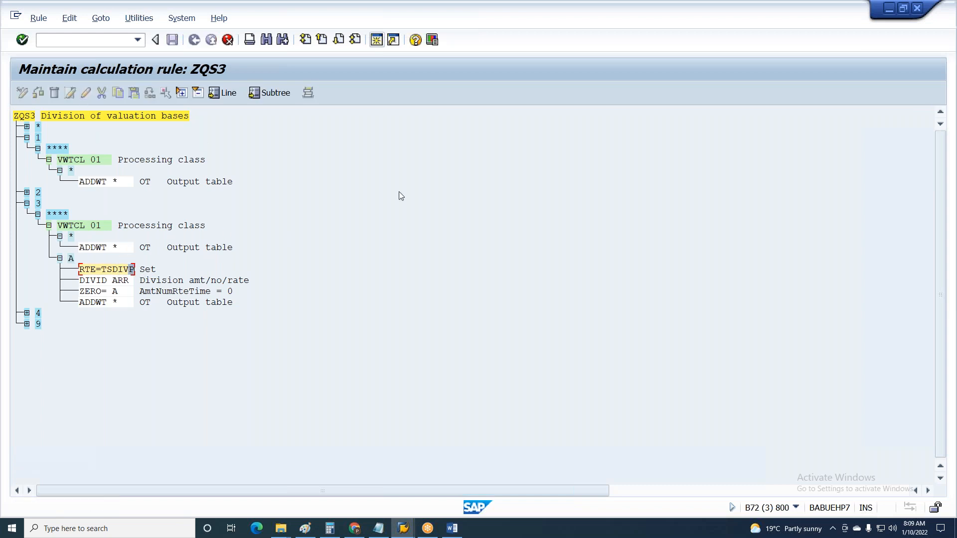
pyautogui.write('I')
pyautogui.press('Return')
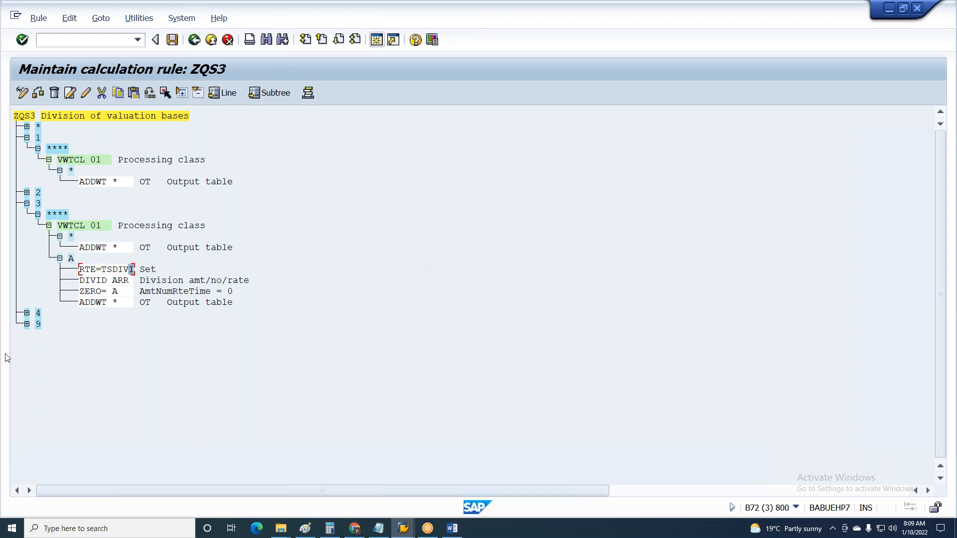
# Step: Create the values B and C under VWTCL 01 in grouping 3
pyautogui.click(73, 228)
pyautogui.click(73, 95)
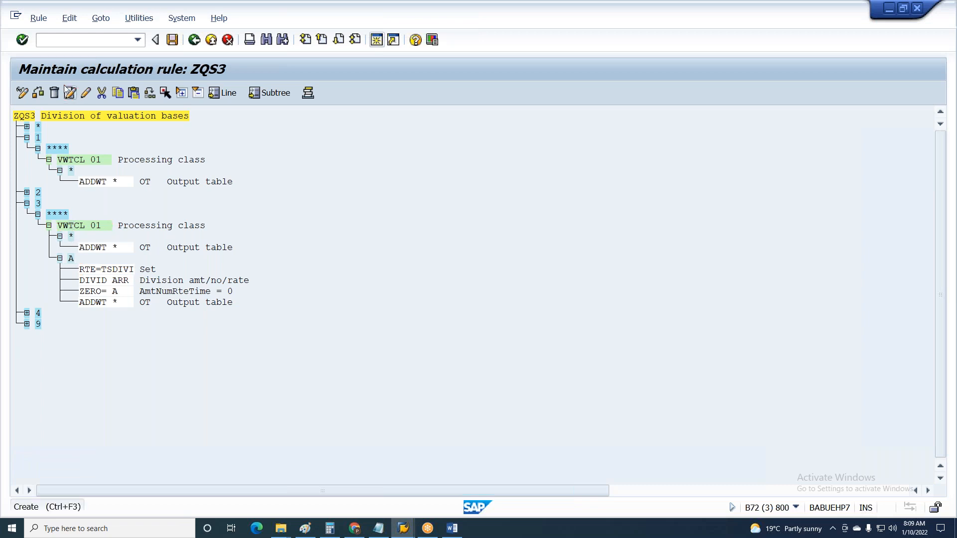
pyautogui.write('B')
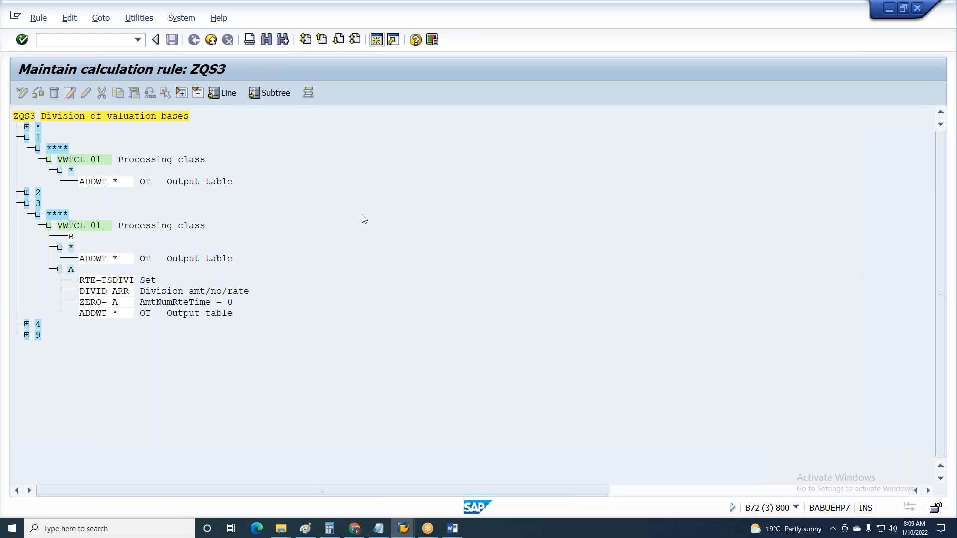
pyautogui.press('Return')
pyautogui.write('C')
pyautogui.press('Return')
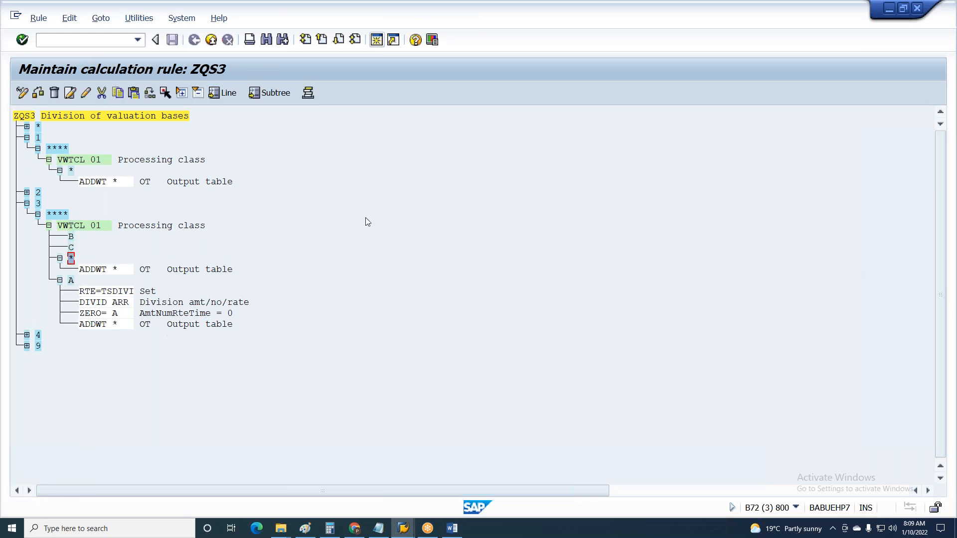
# Step: Select the block of operations under value A from RTE=TSDIVI to ADDWT * and copy it to the buffer
pyautogui.click(85, 289)
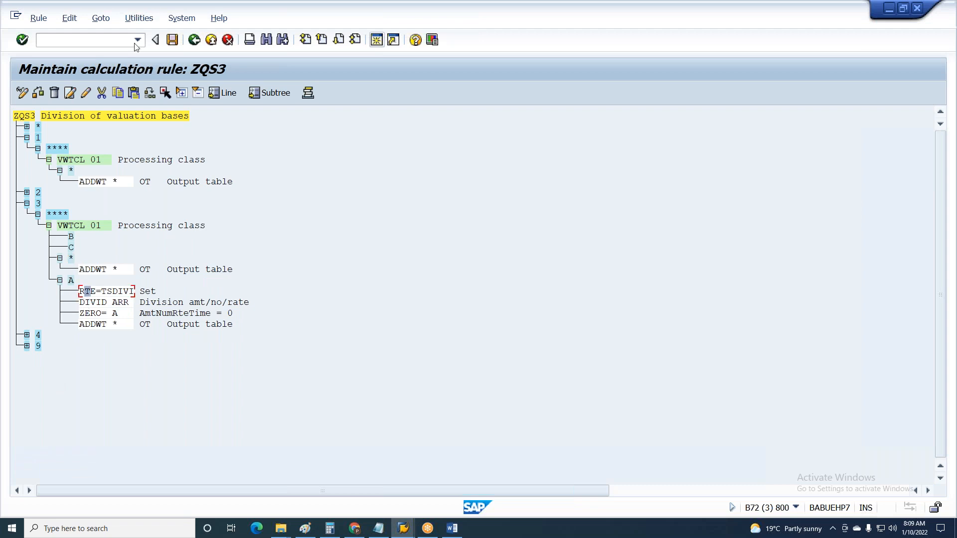
pyautogui.click(75, 19)
pyautogui.moveTo(188, 84)
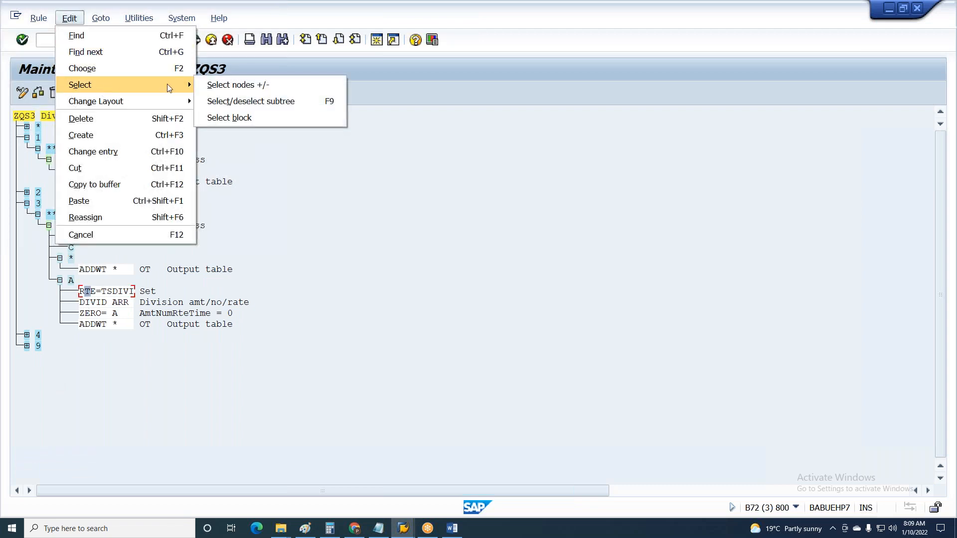
pyautogui.click(224, 116)
pyautogui.click(97, 324)
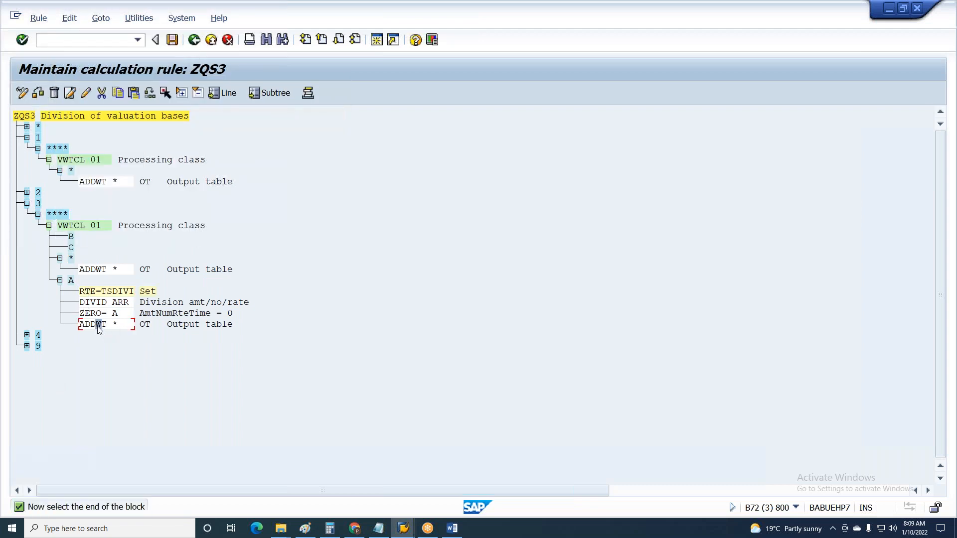
pyautogui.click(65, 21)
pyautogui.moveTo(100, 84)
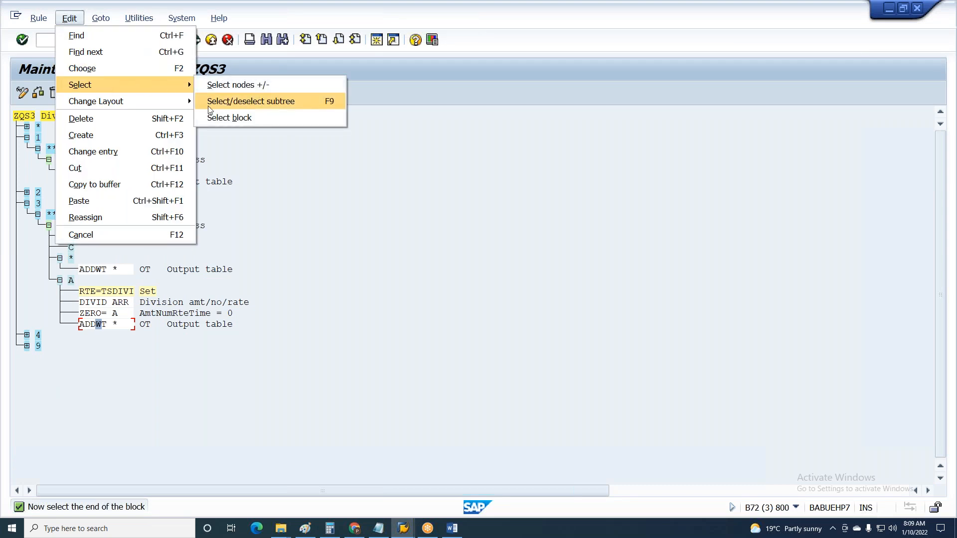
pyautogui.click(212, 119)
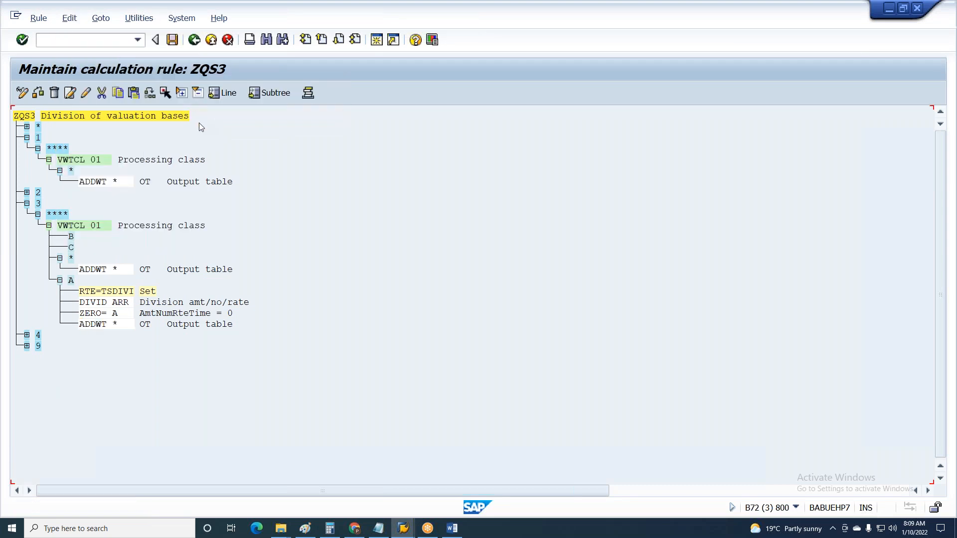
pyautogui.click(118, 94)
# Step: Paste the copied operation block under the values B and C
pyautogui.click(86, 233)
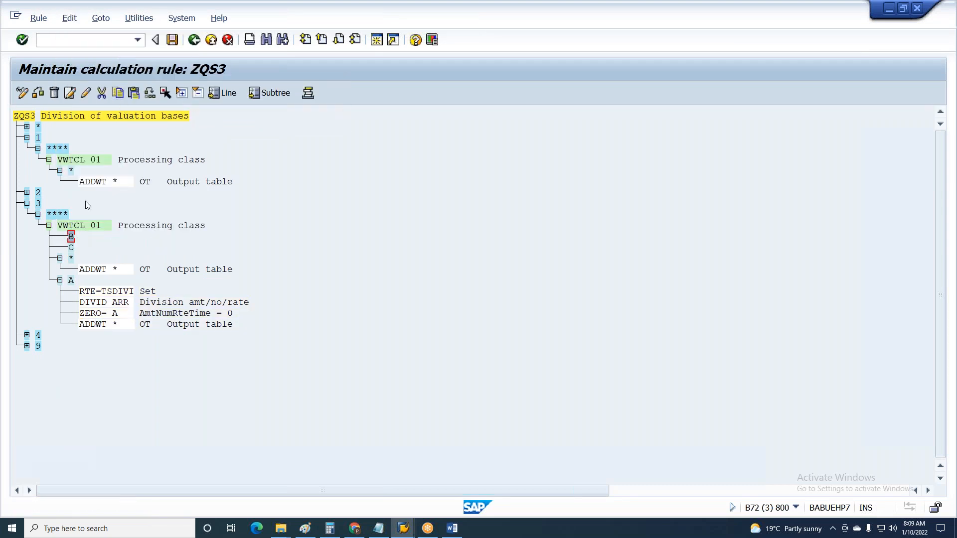
pyautogui.click(132, 94)
pyautogui.click(135, 97)
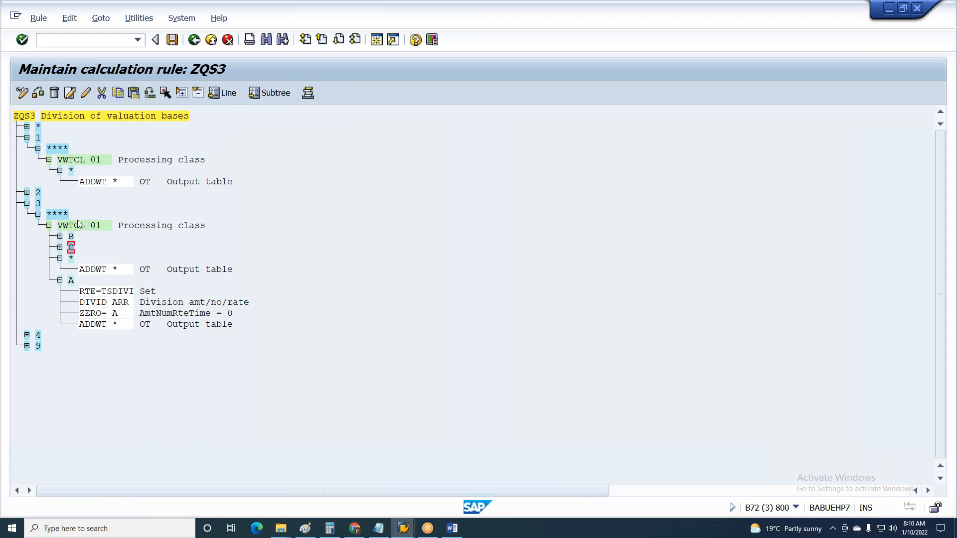
# Step: Create the value D under VWTCL 01 in grouping 3 and paste the copied operation block into it
pyautogui.click(70, 94)
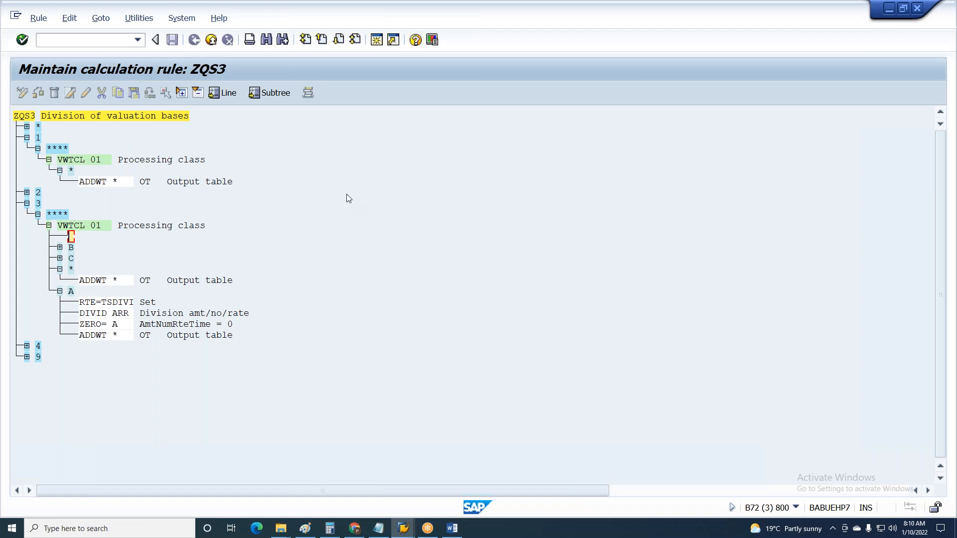
pyautogui.press('capslock')
pyautogui.write('D')
pyautogui.press('Return')
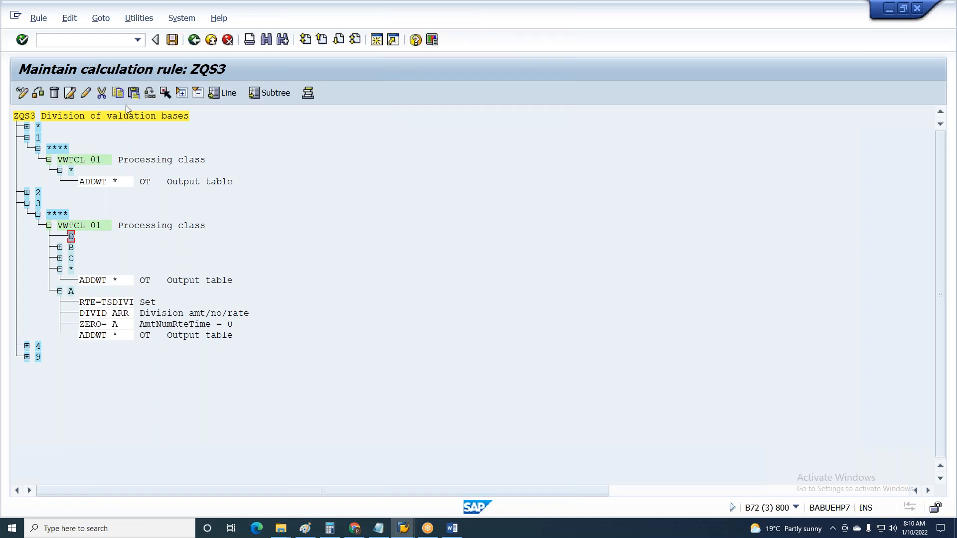
pyautogui.click(133, 94)
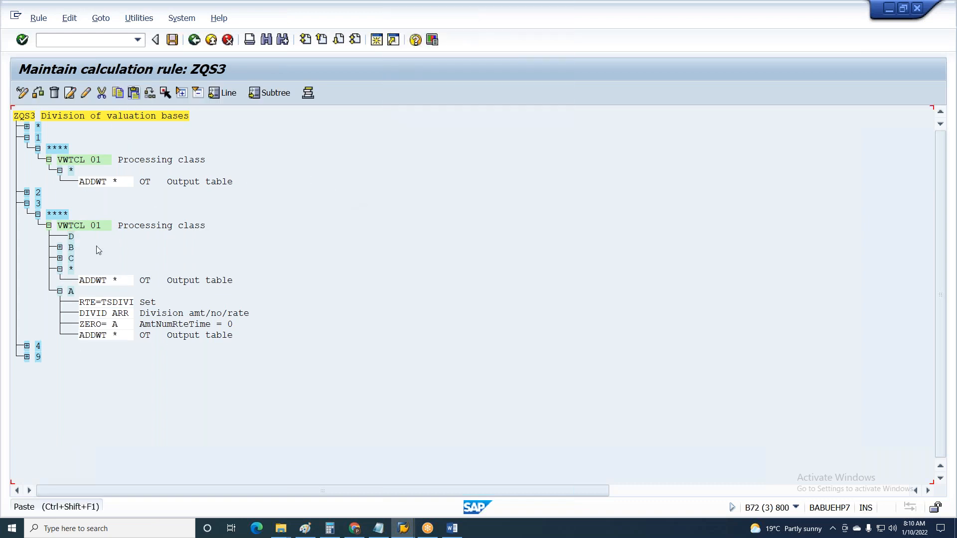
# Step: Expand value B and set its rate operation to RTE=TKDIVI
pyautogui.click(70, 248)
pyautogui.click(181, 97)
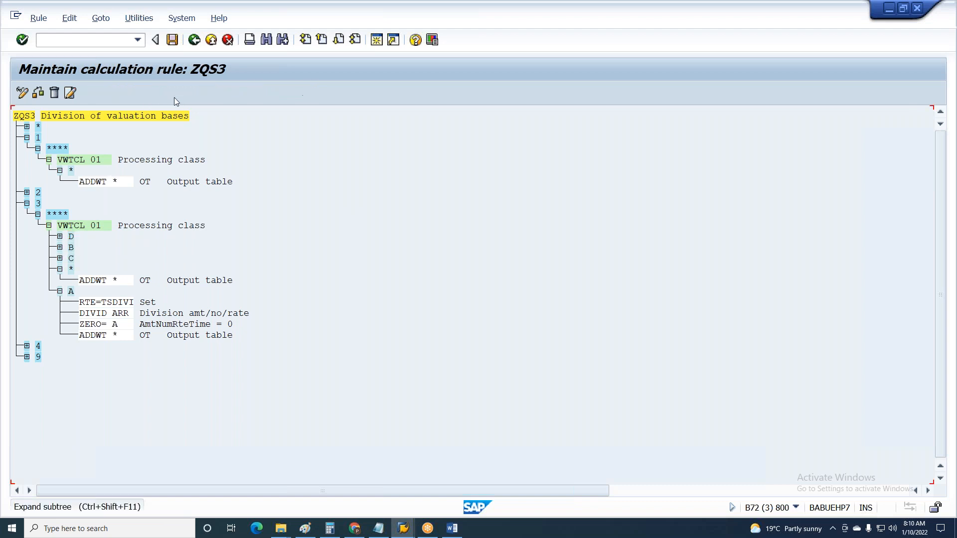
pyautogui.click(85, 93)
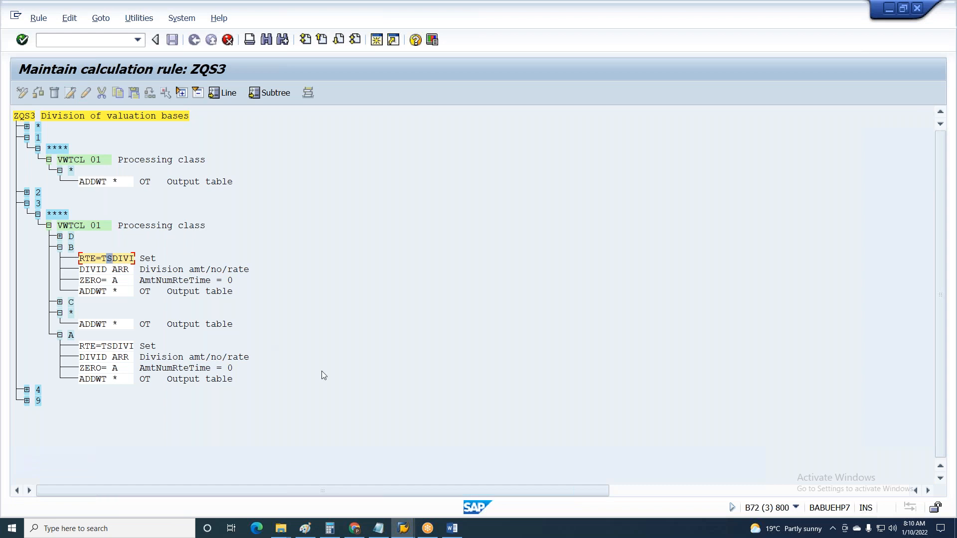
pyautogui.write('k')
pyautogui.press('Return')
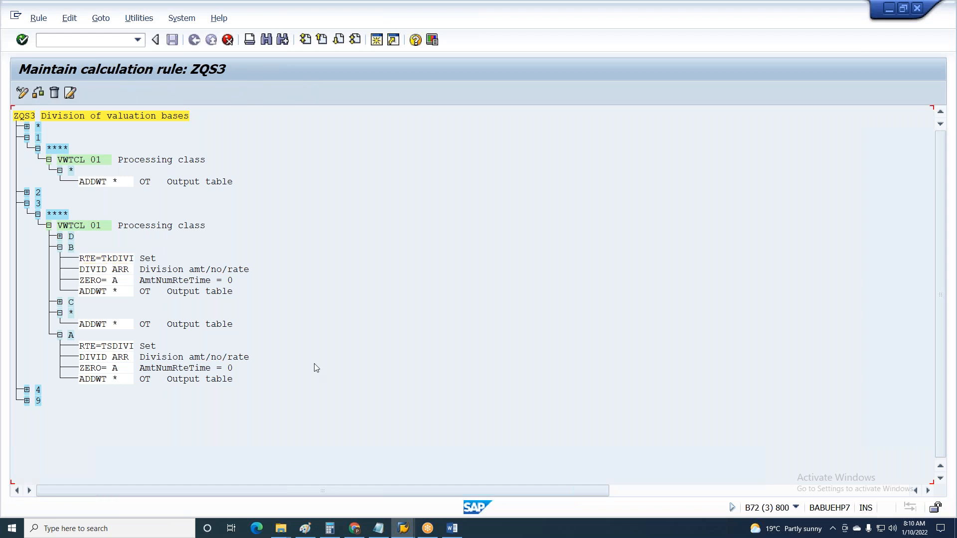
# Step: Expand value C and set its rate operation to RTE=TADIVI
pyautogui.click(70, 301)
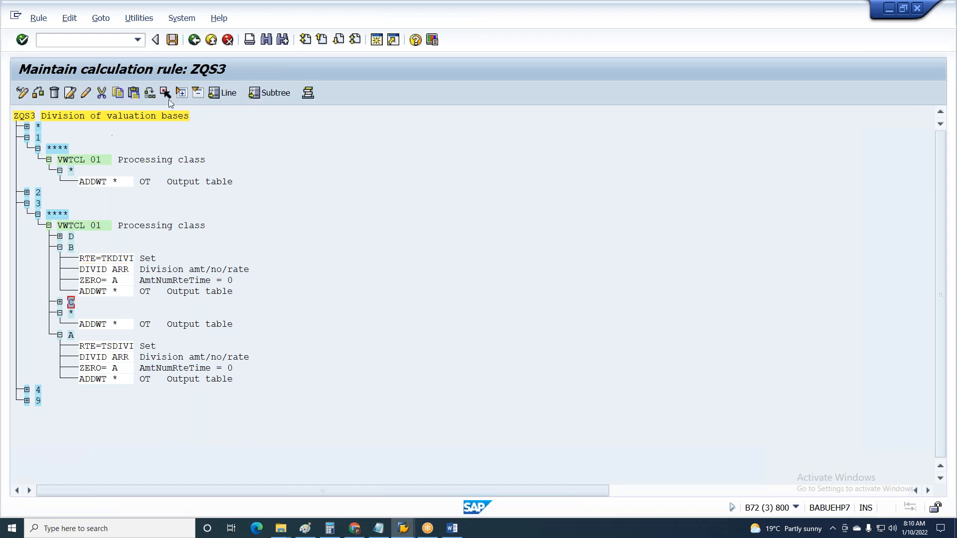
pyautogui.click(181, 93)
pyautogui.click(109, 313)
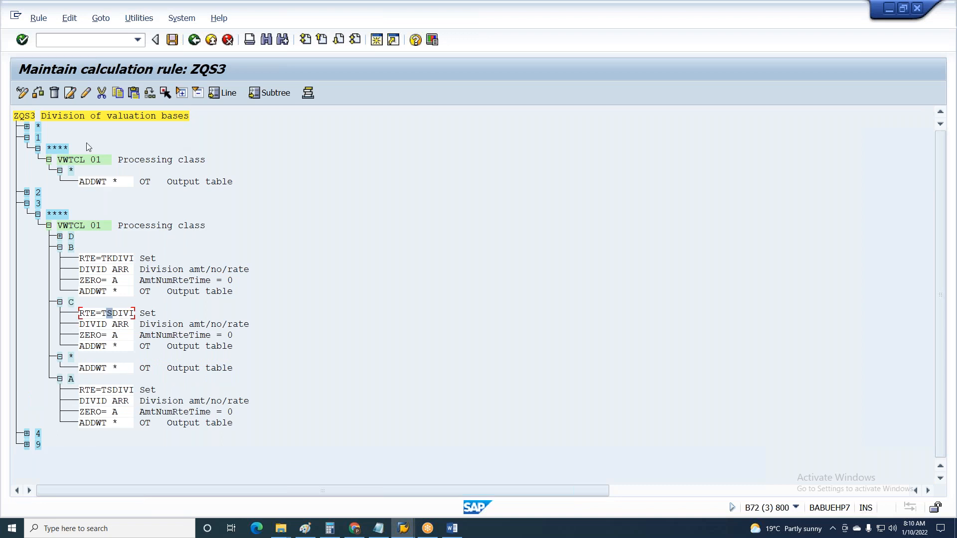
pyautogui.click(87, 93)
pyautogui.hotkey('shift', 'End')
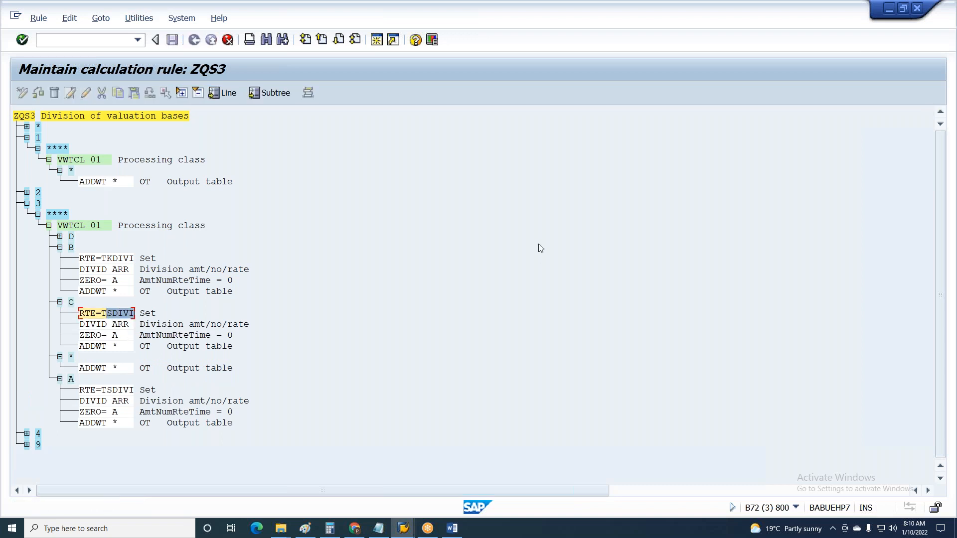
pyautogui.write('adivi')
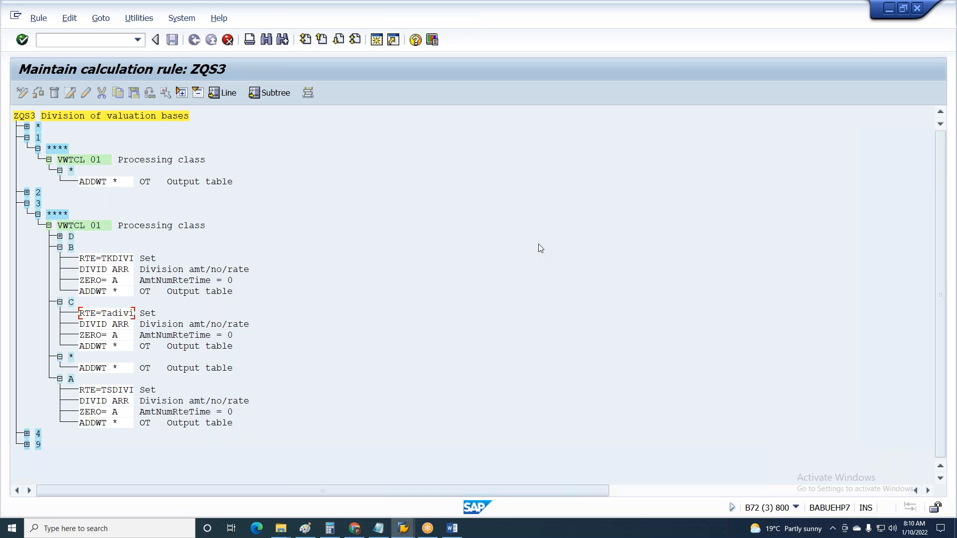
pyautogui.press('Return')
# Step: Expand value D and set its rate operation to RTE=TKDIVP
pyautogui.doubleClick(74, 236)
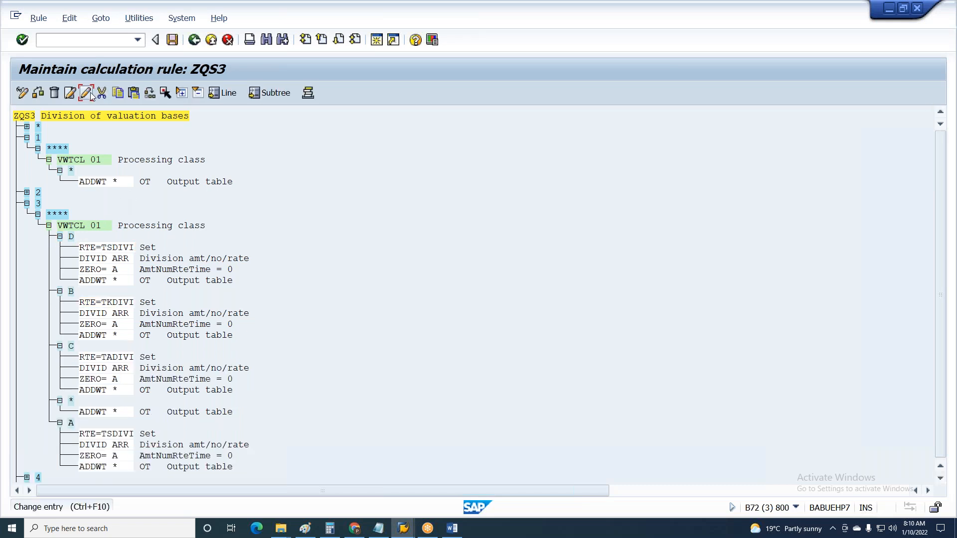
pyautogui.click(87, 93)
pyautogui.hotkey('shift', 'End')
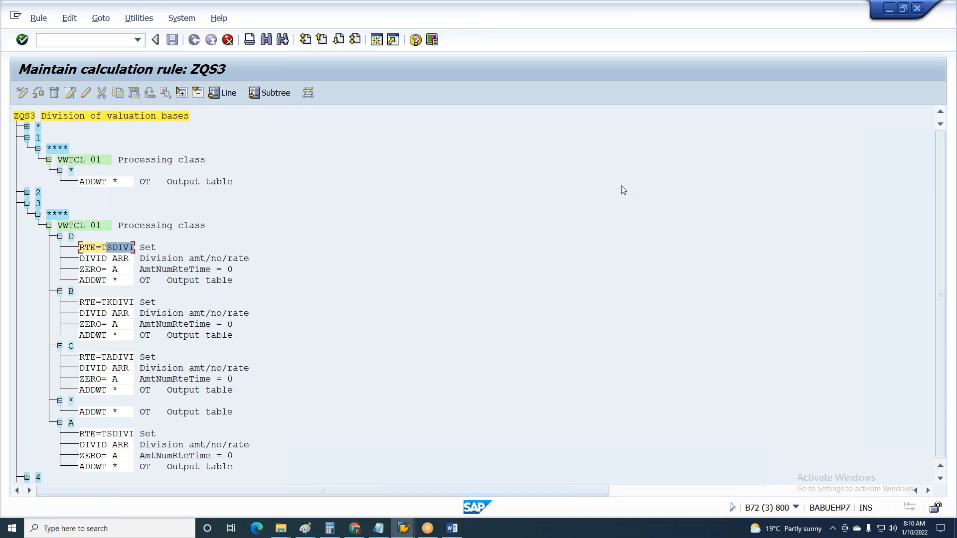
pyautogui.write('kdivp')
pyautogui.press('Return')
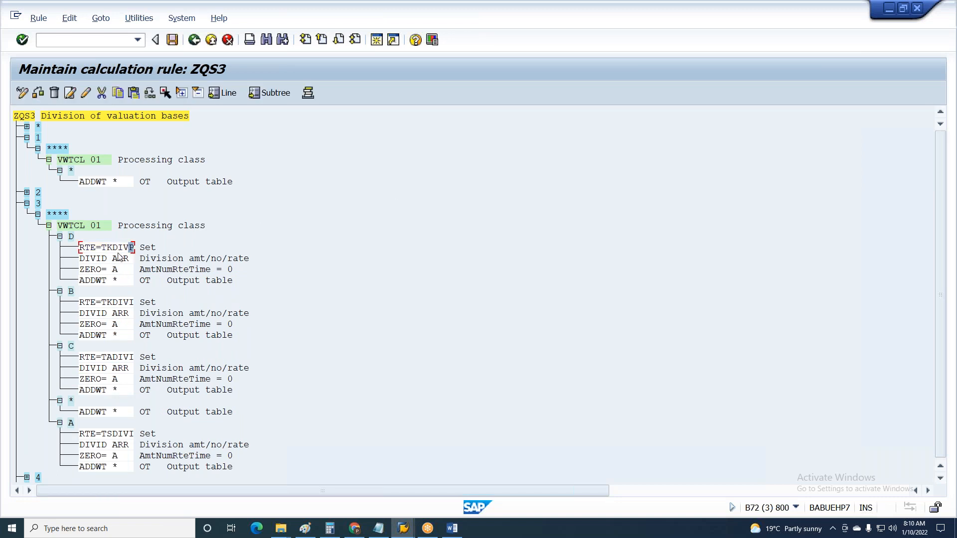
# Step: Insert the operation RTE%10 after DIVID ARR under value D
pyautogui.click(115, 259)
pyautogui.click(87, 258)
pyautogui.click(69, 93)
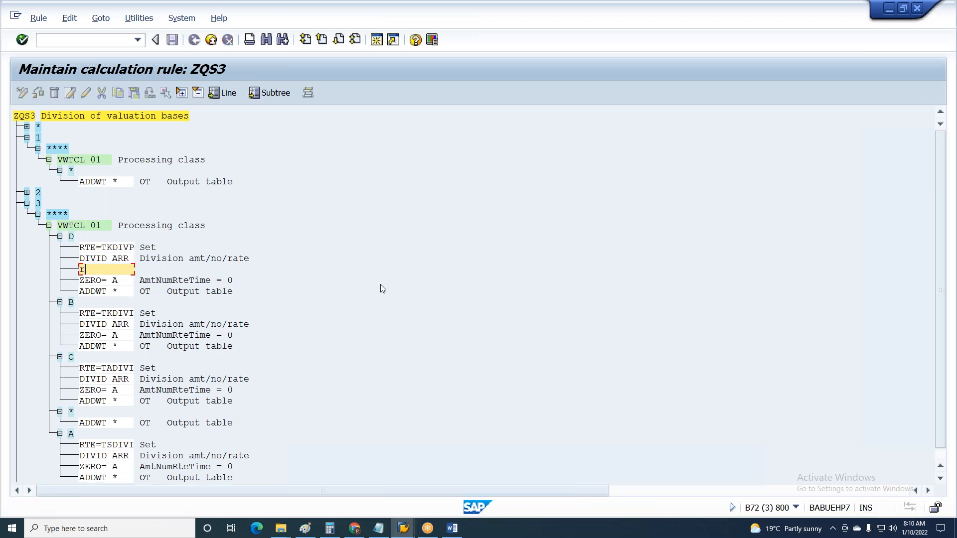
pyautogui.write('rte%10')
pyautogui.press('Return')
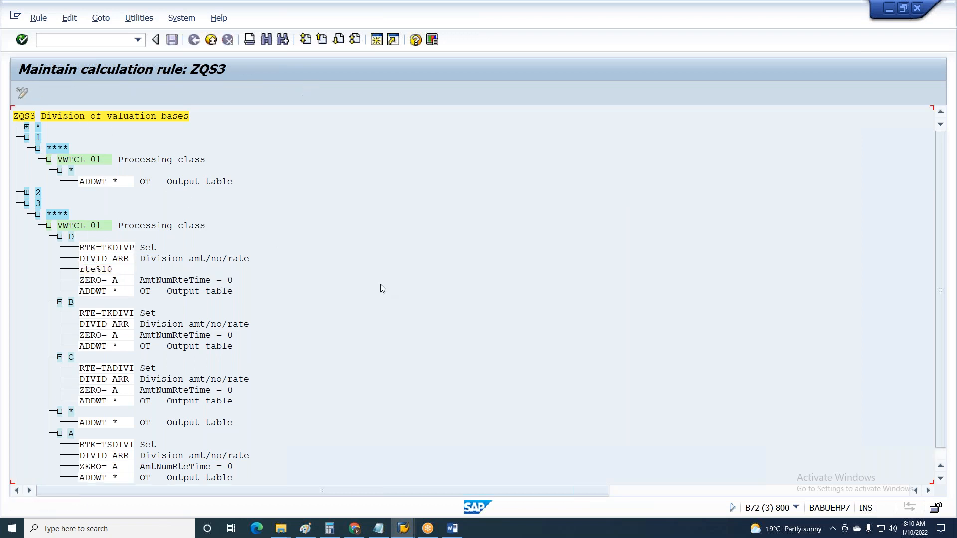
# Step: Confirm the new RTE%10 line and save rule ZQS3 under the proposed customizing request
pyautogui.hotkey('ctrl', 's')
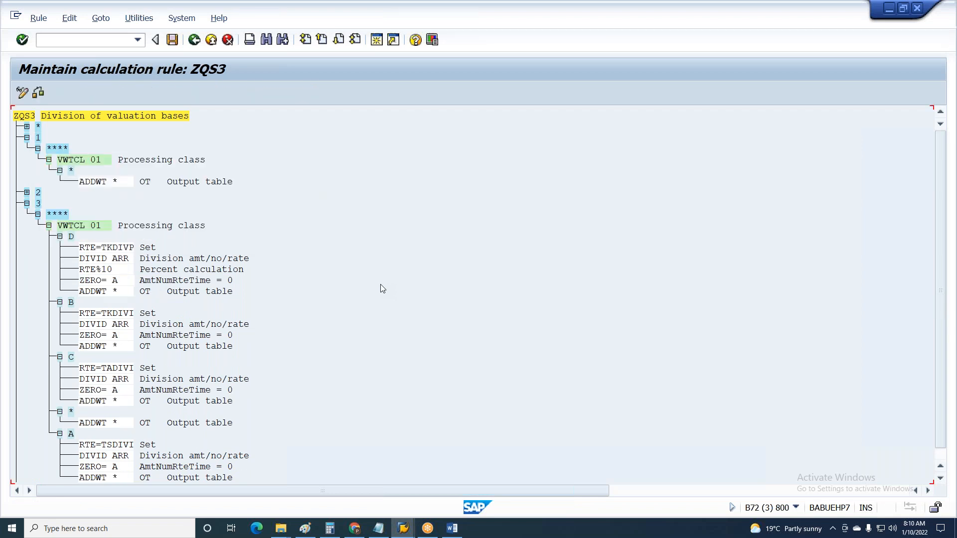
pyautogui.scroll(-1, 195, 279)
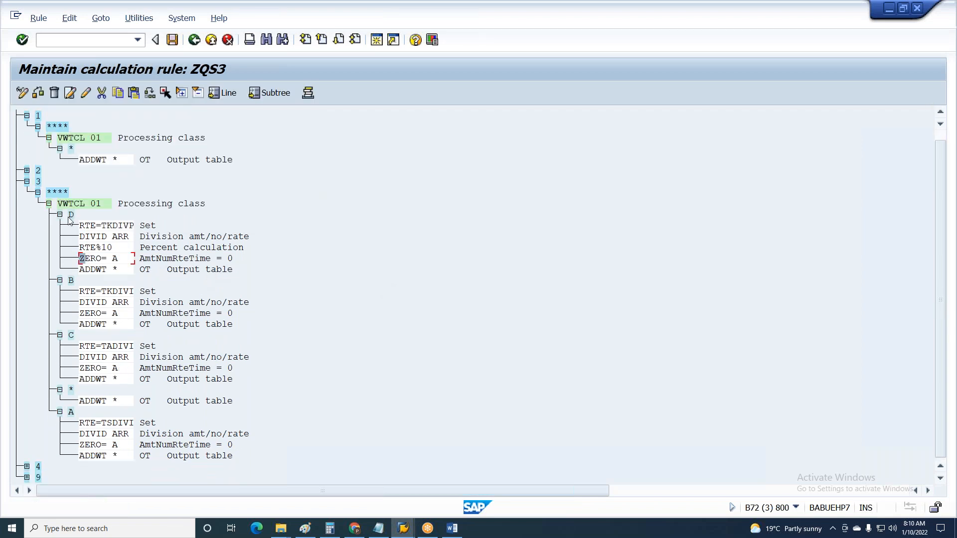
pyautogui.click(69, 279)
pyautogui.click(71, 335)
pyautogui.click(71, 411)
pyautogui.hotkey('ctrl', 's')
pyautogui.press('Return')
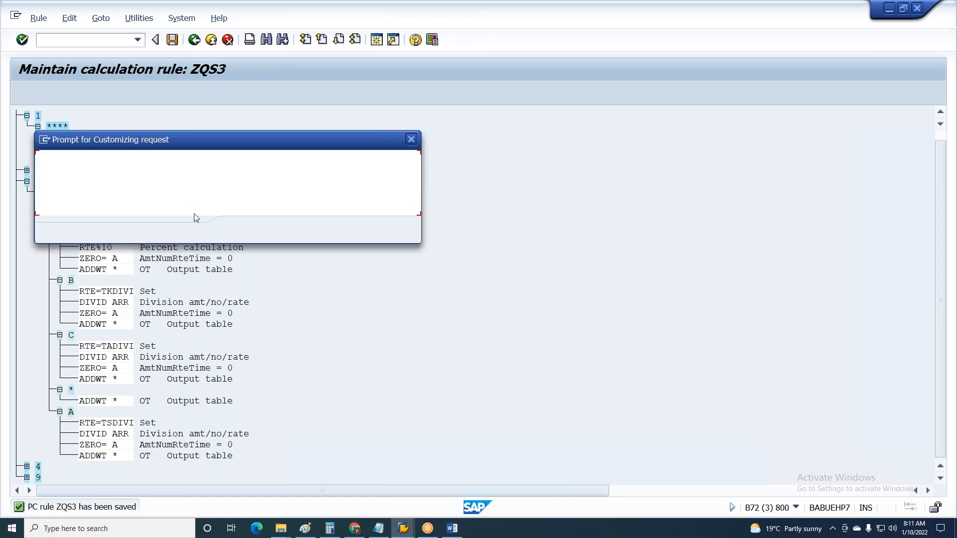
# Step: Switch to the processing classes session, leave the wage type list and enter V_T52D2 as the table view
pyautogui.click(403, 526)
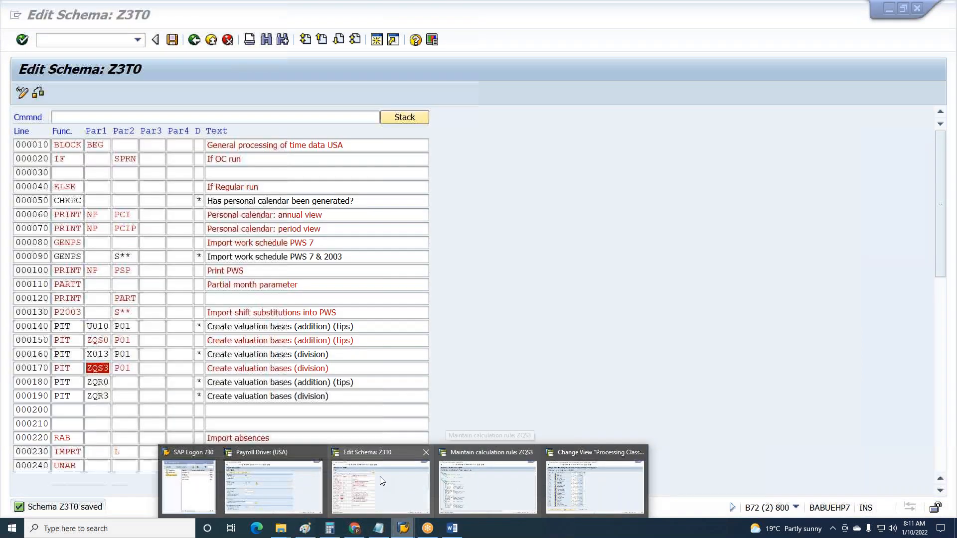
pyautogui.click(561, 490)
pyautogui.press('F3')
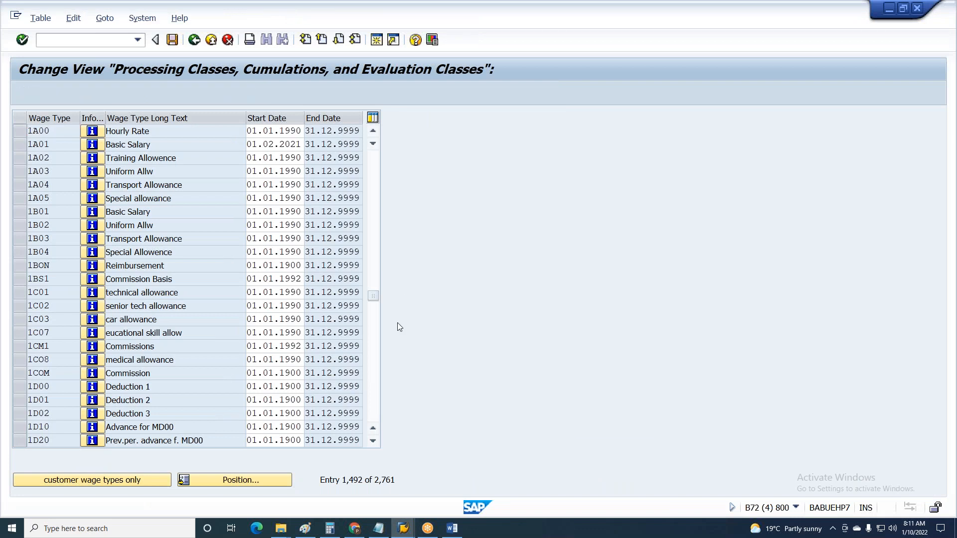
pyautogui.click(144, 143)
pyautogui.hotkey('shift', 'End')
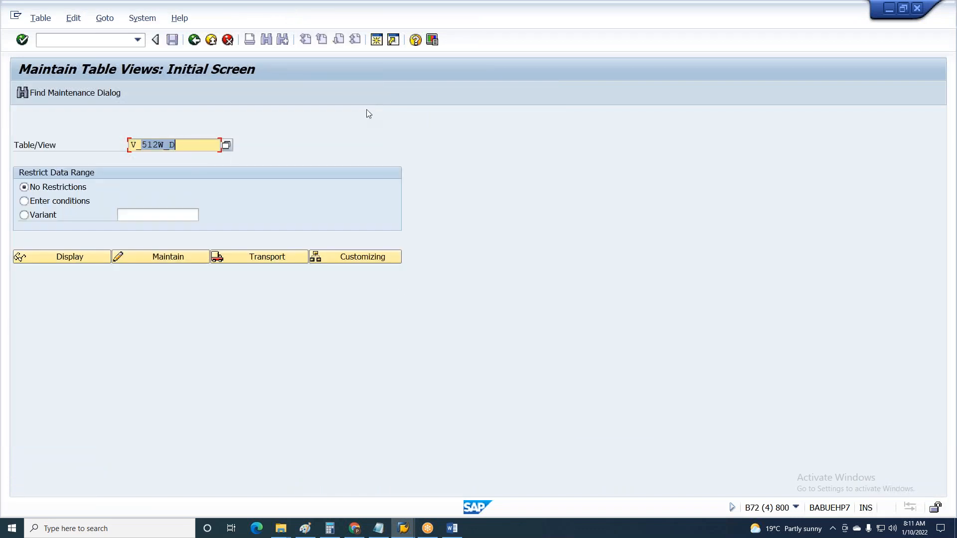
pyautogui.write('t52dz')
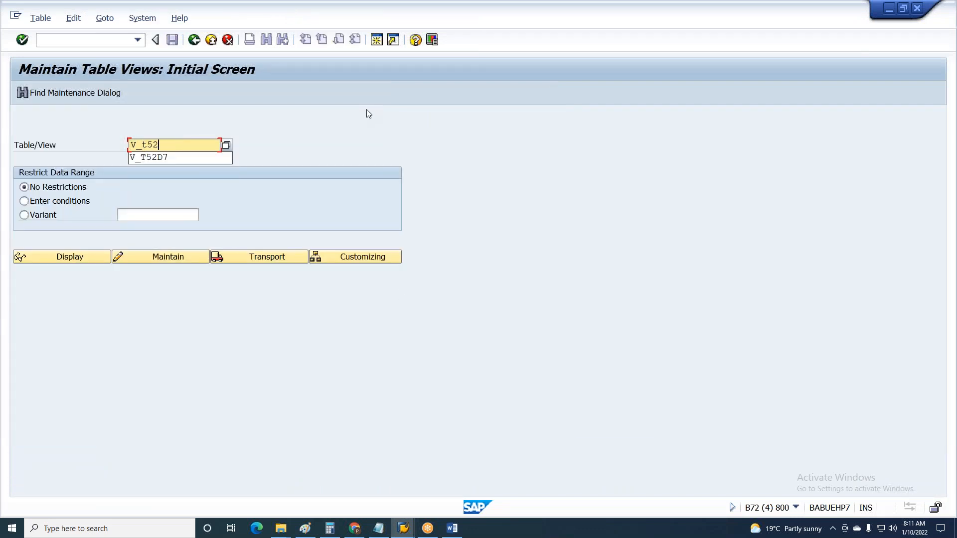
# Step: Open view V_T52D2 for maintenance with country grouping 10 and processing class 01
pyautogui.press('Return')
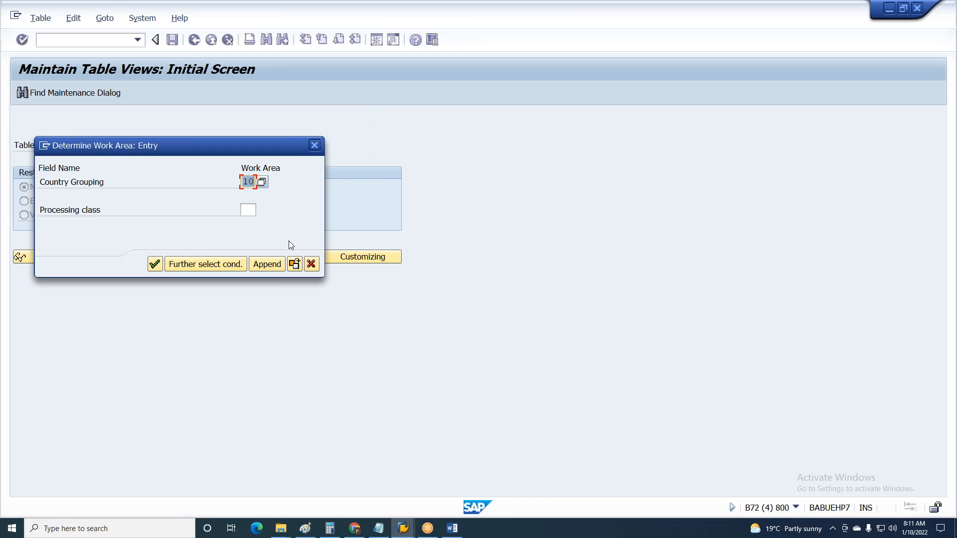
pyautogui.click(311, 265)
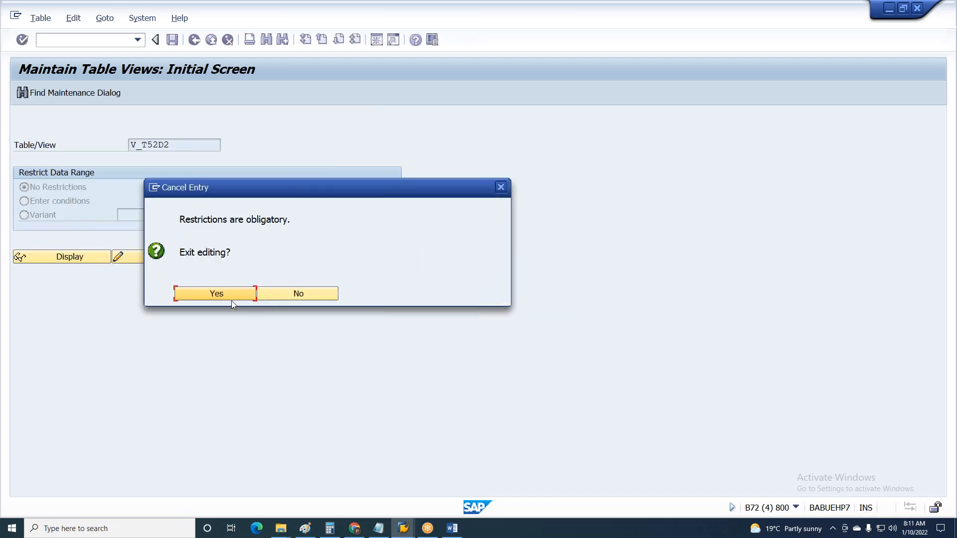
pyautogui.click(230, 292)
pyautogui.click(180, 257)
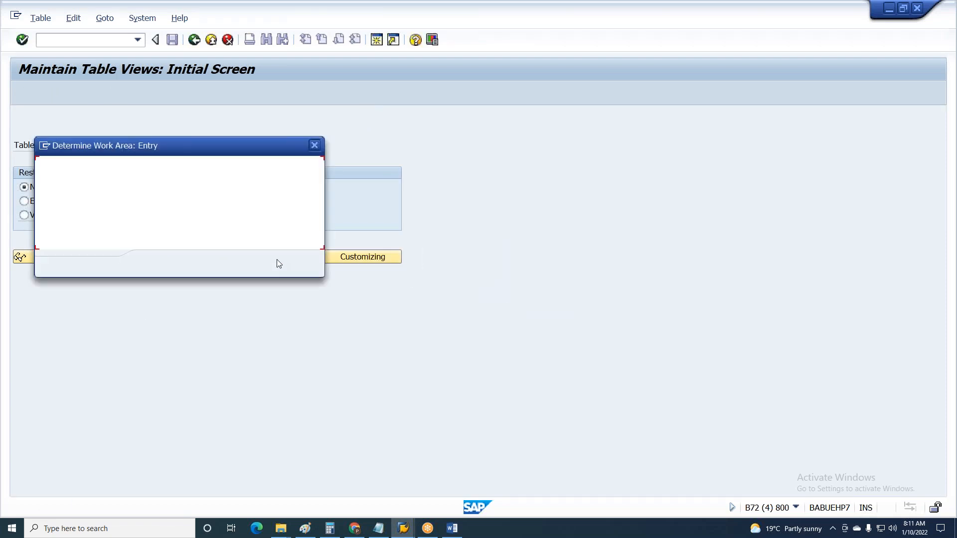
pyautogui.press('Tab')
pyautogui.write('03')
pyautogui.press('Return')
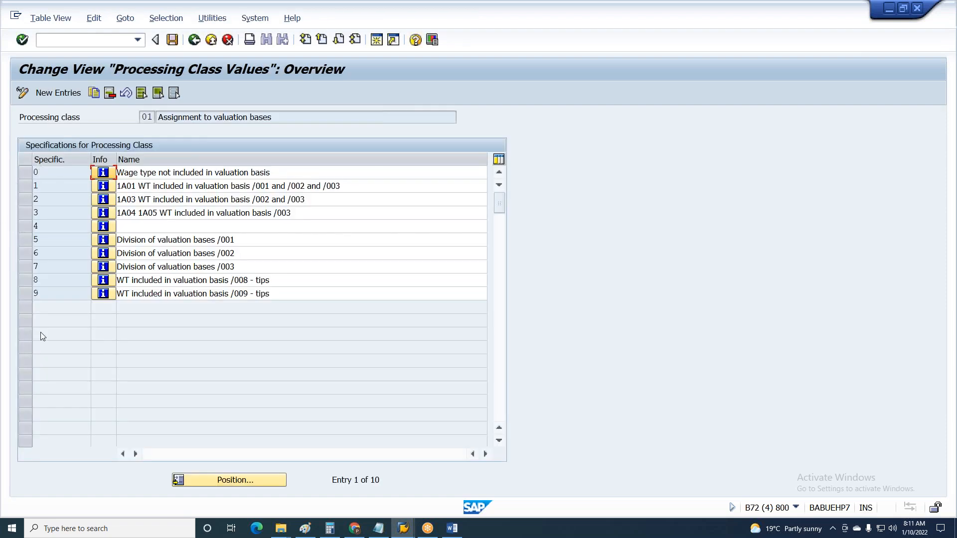
# Step: Examine the specifications of processing class 01, comparing values 1 to 4 with the division values 5 to 8
pyautogui.click(24, 241)
pyautogui.moveTo(24, 252); pyautogui.dragTo(25, 280)
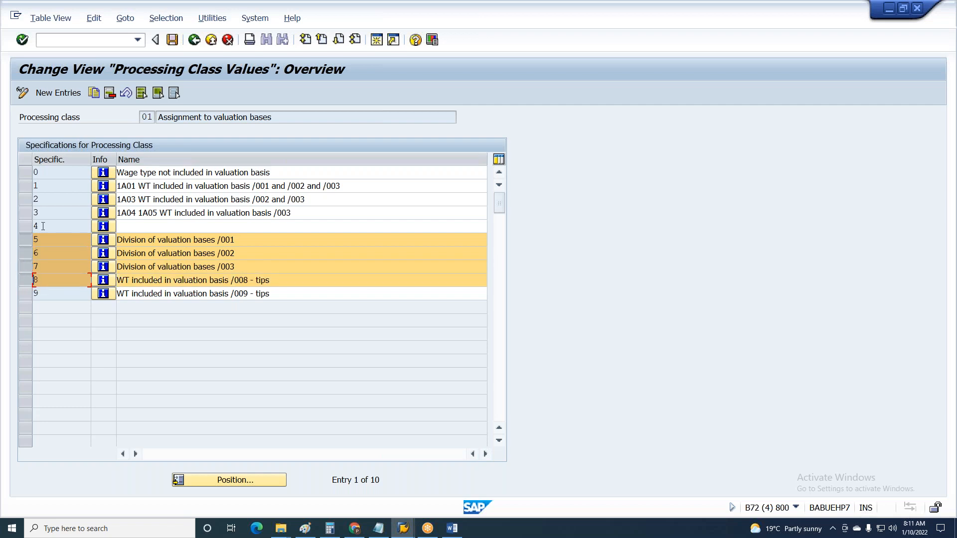
pyautogui.click(41, 187)
pyautogui.click(43, 204)
pyautogui.click(43, 213)
pyautogui.click(43, 227)
pyautogui.click(44, 240)
pyautogui.click(44, 253)
pyautogui.click(44, 267)
pyautogui.click(146, 118)
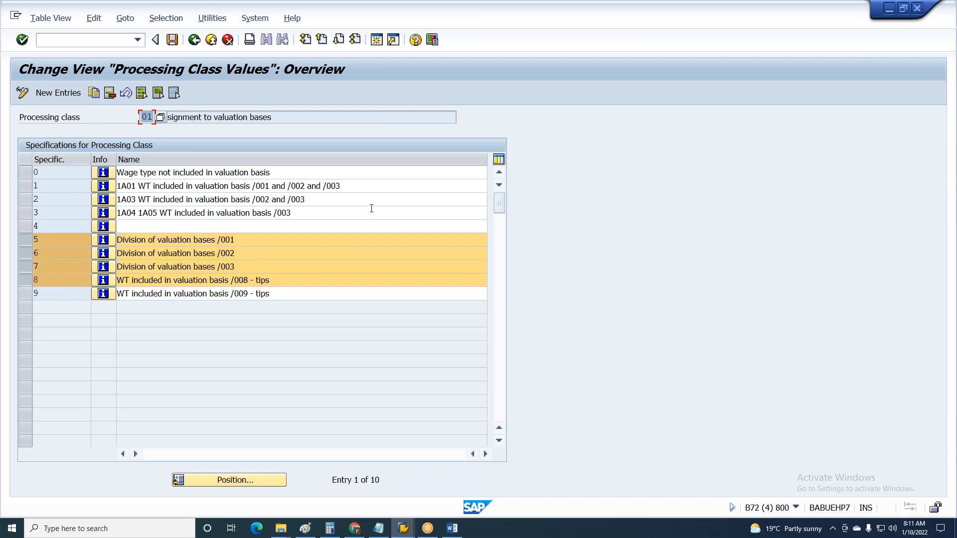
# Step: Switch back to rule ZQS3 and change value B under grouping 3 to 5
pyautogui.hotkey('alt', 'Tab')
pyautogui.click(70, 280)
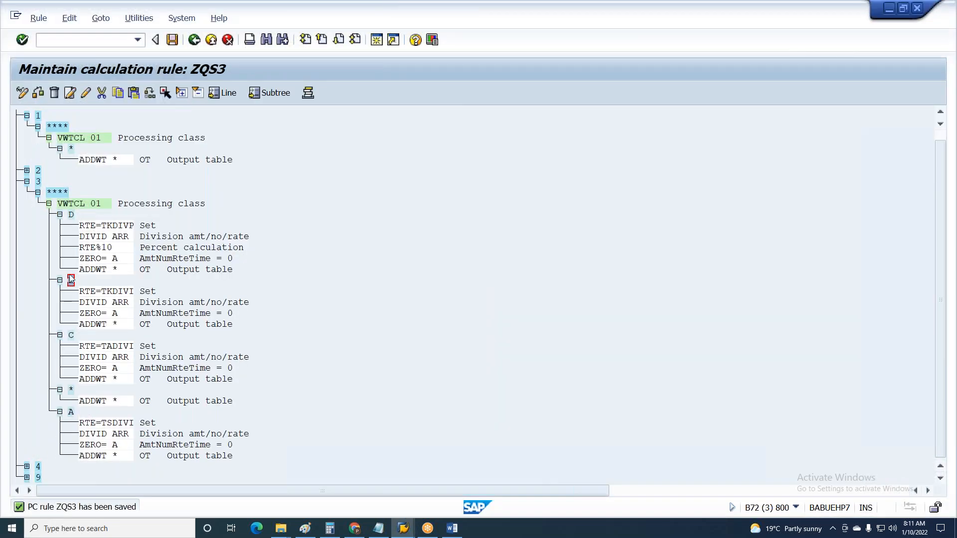
pyautogui.click(82, 95)
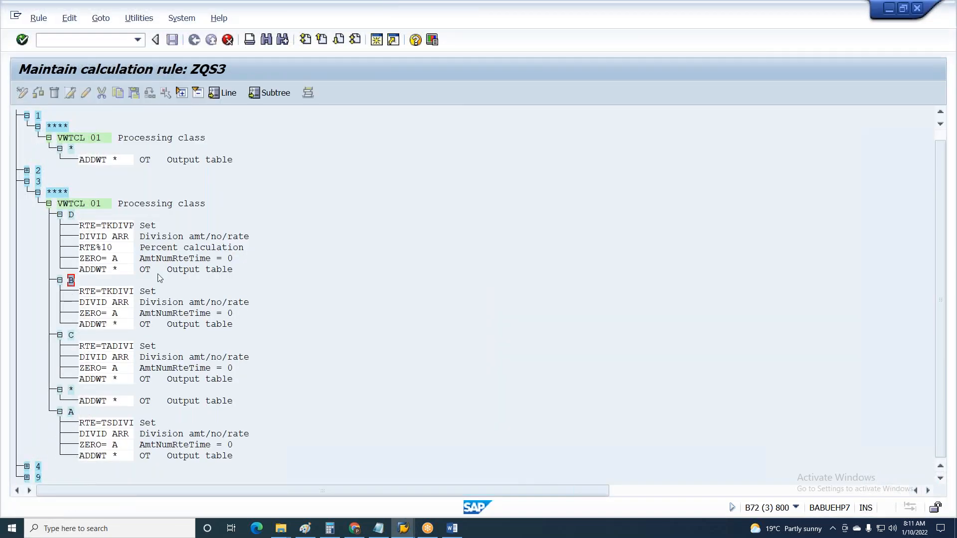
pyautogui.click(71, 336)
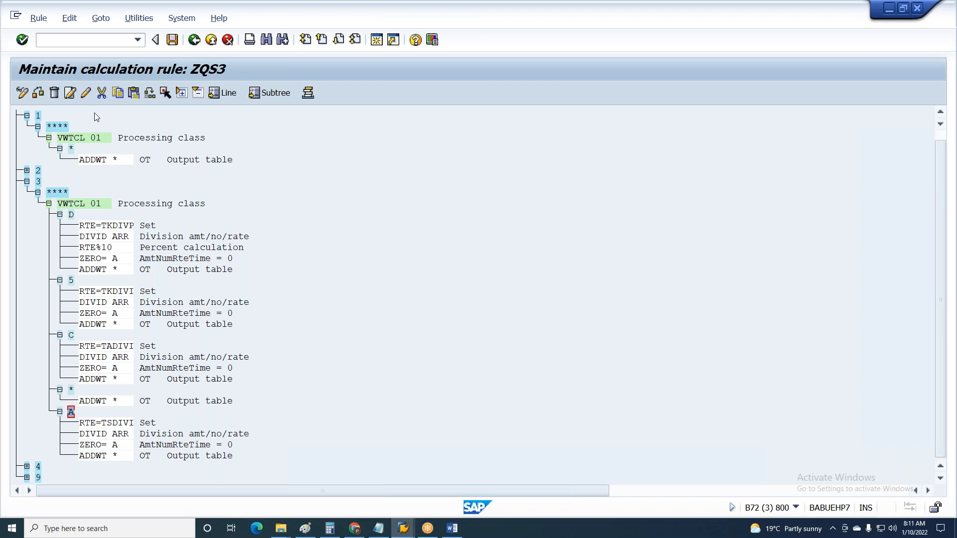
pyautogui.click(85, 91)
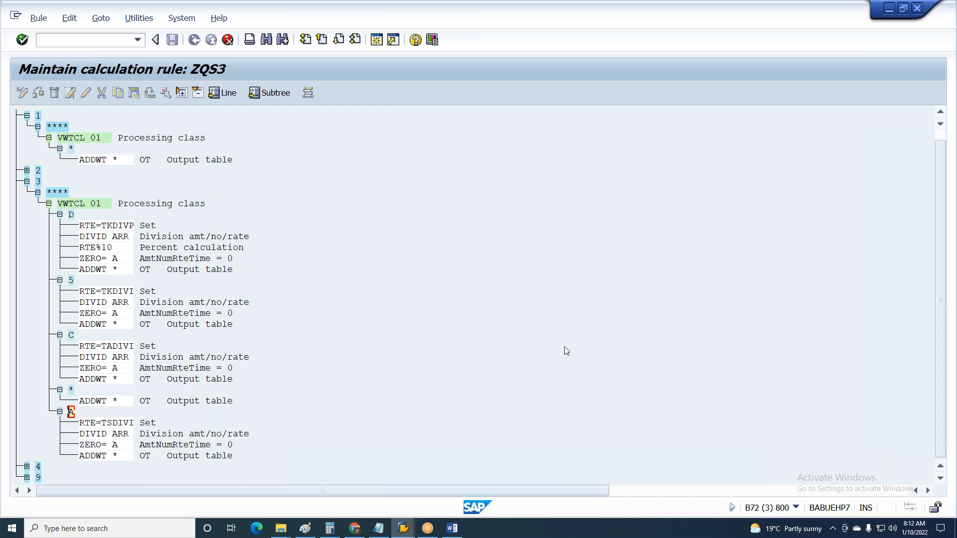
# Step: Change the value of the RTE=TKDIVI branch to 6
pyautogui.click(71, 280)
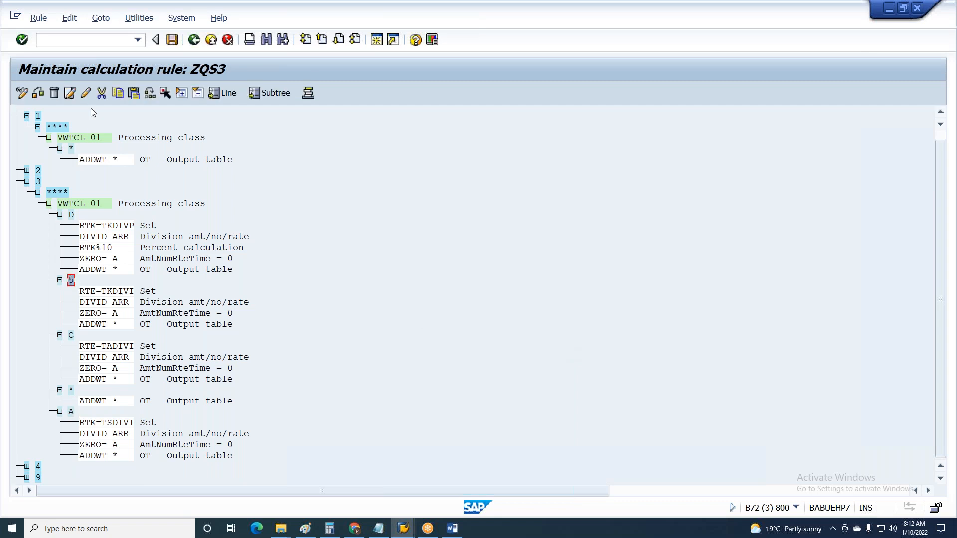
pyautogui.click(85, 92)
pyautogui.write('6')
pyautogui.press('Return')
# Step: Change value A, the RTE=TSDIVI branch, to 5
pyautogui.click(72, 412)
pyautogui.click(85, 92)
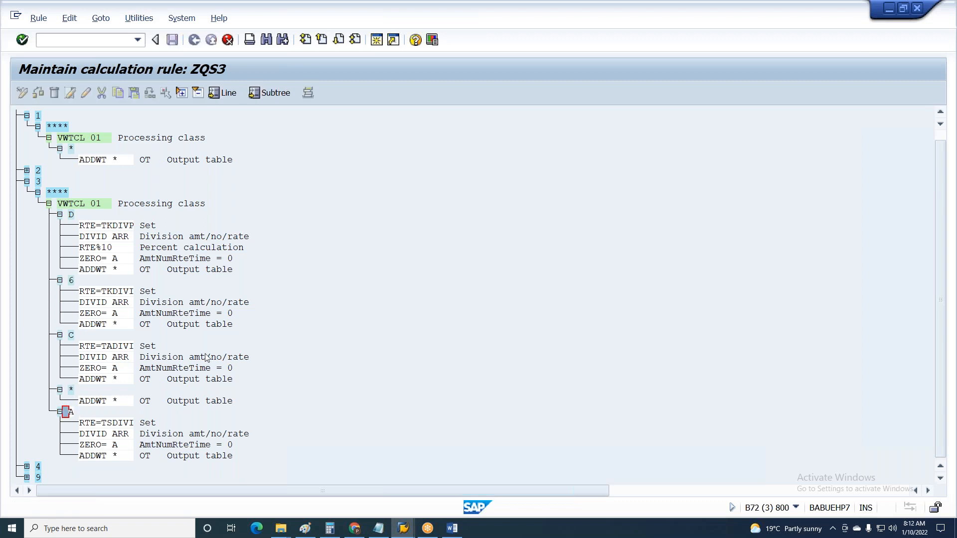
pyautogui.click(72, 414)
pyautogui.write('5')
pyautogui.press('Return')
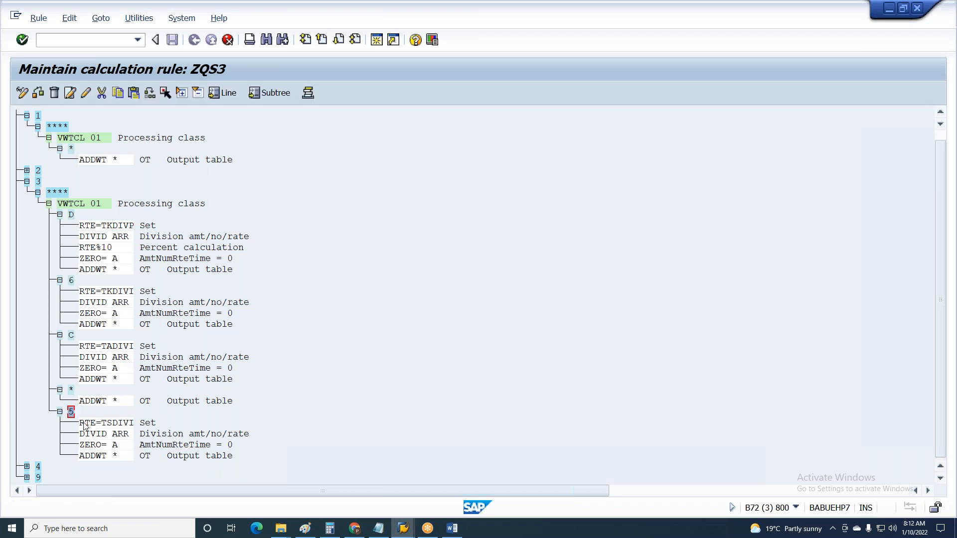
# Step: Change value C to 7 and value D to 8 under grouping 3
pyautogui.doubleClick(71, 335)
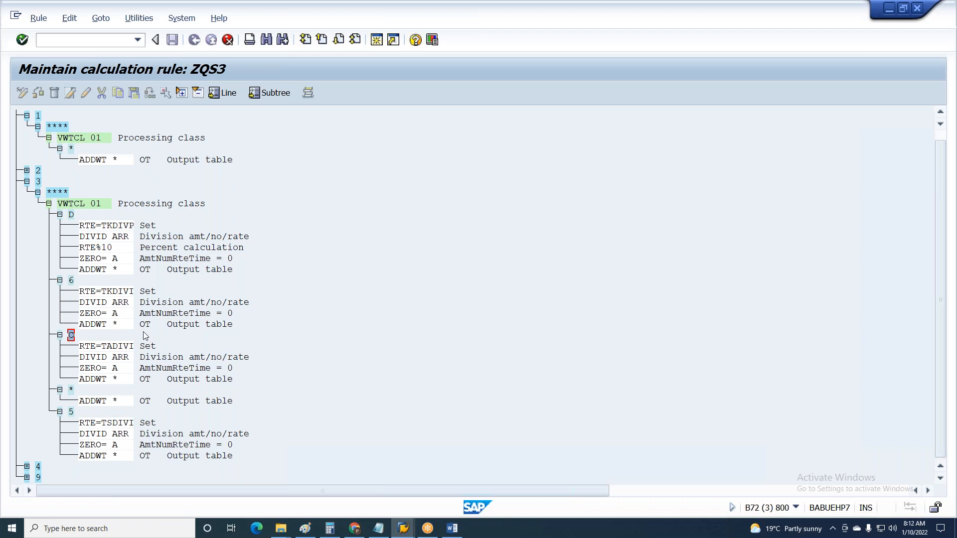
pyautogui.write('7')
pyautogui.press('Return')
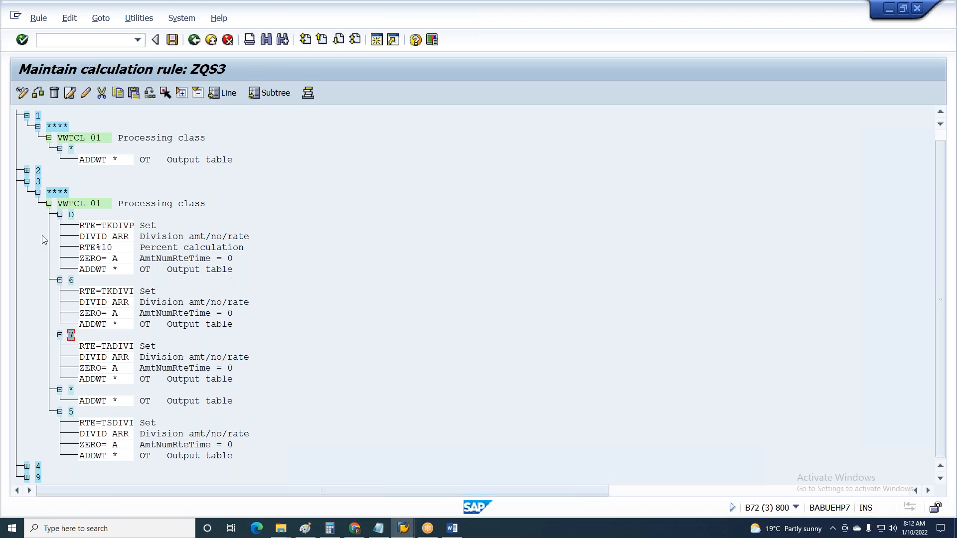
pyautogui.click(72, 215)
pyautogui.click(86, 93)
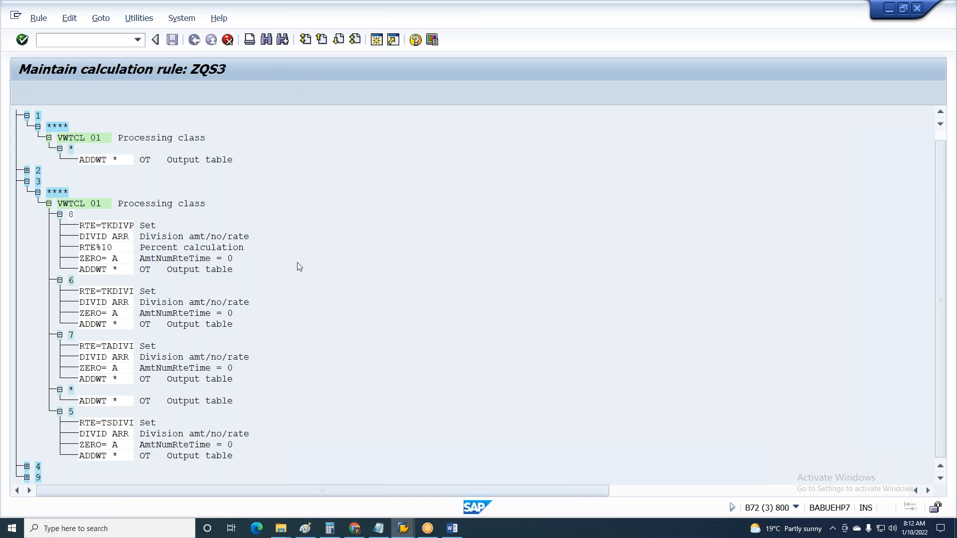
pyautogui.press('Return')
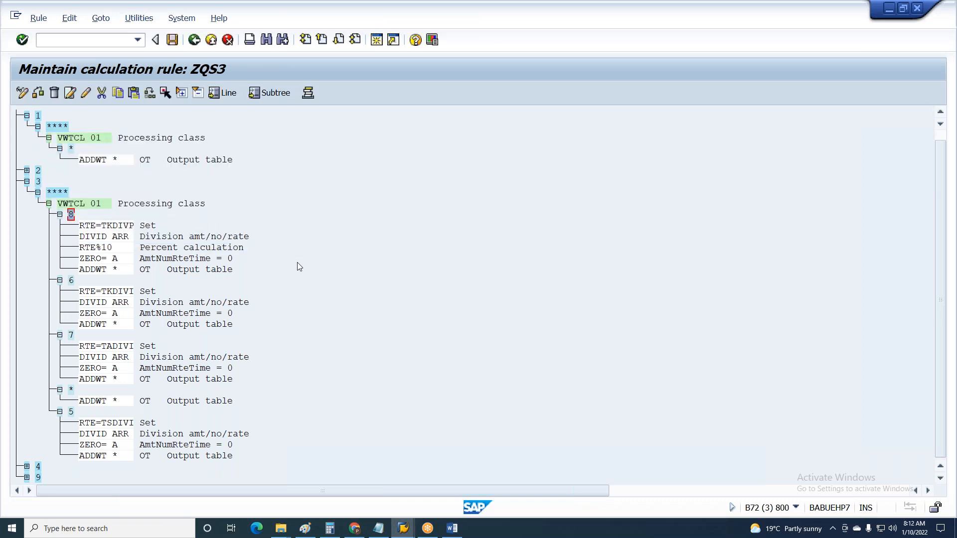
# Step: Save rule ZQS3, reopen it for editing and expand the whole subtree of grouping 3
pyautogui.hotkey('ctrl', 's')
pyautogui.press('Return')
pyautogui.press('F3')
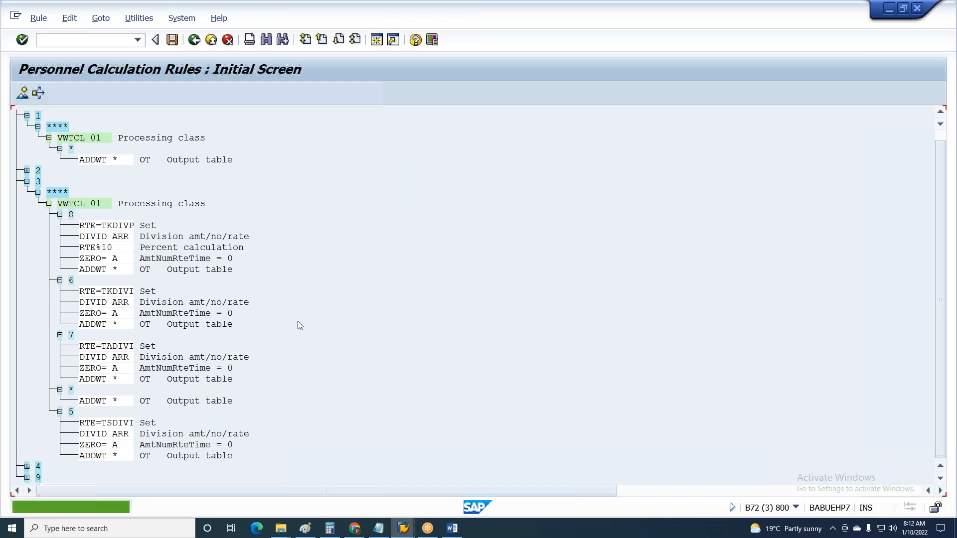
pyautogui.click(175, 297)
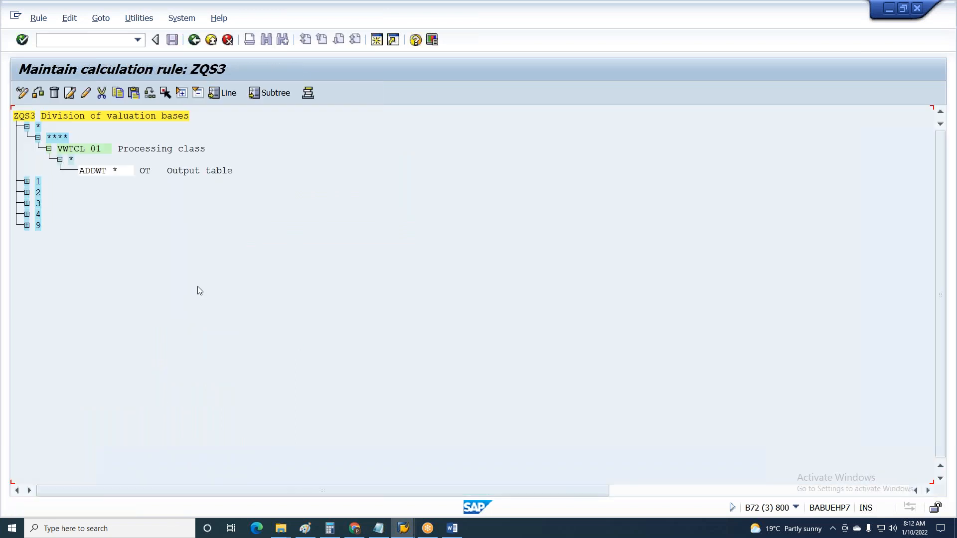
pyautogui.click(26, 127)
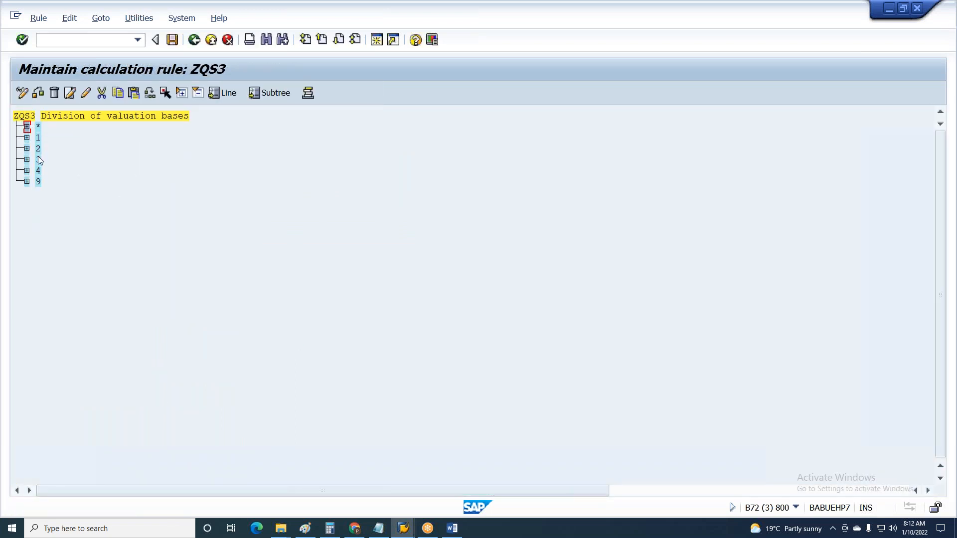
pyautogui.click(181, 95)
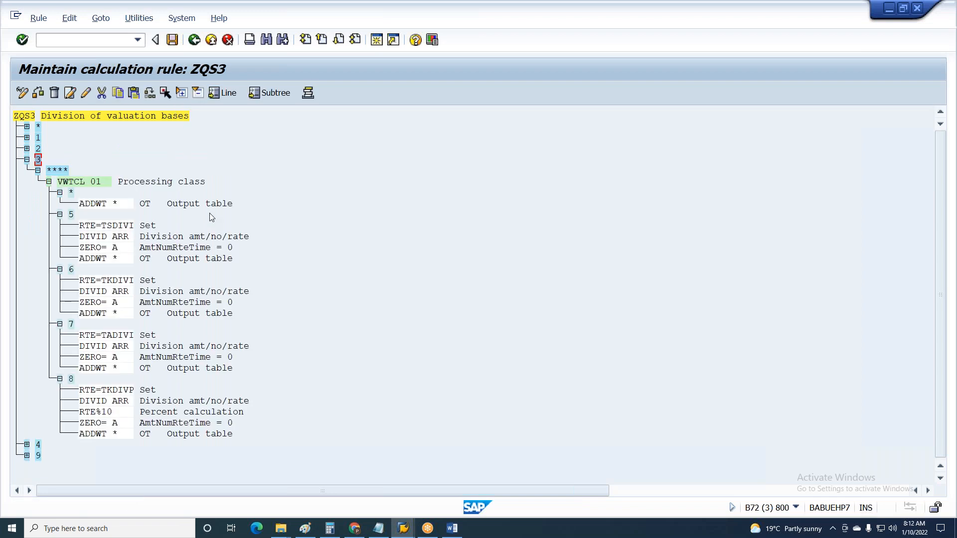
# Step: Save rule ZQS3 again under the proposed customizing request and check its division values 6 and 7
pyautogui.hotkey('ctrl', 's')
pyautogui.press('Return')
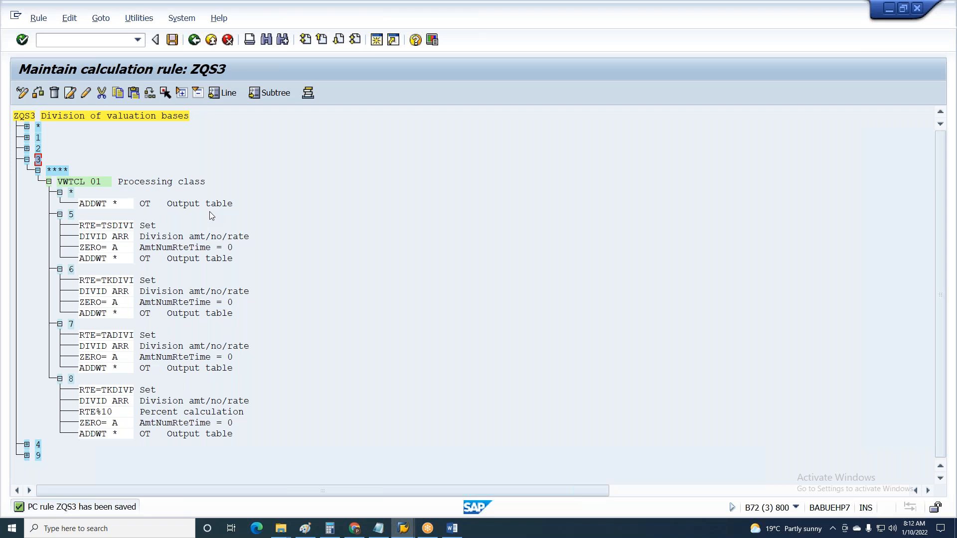
pyautogui.hotkey('ctrl', 's')
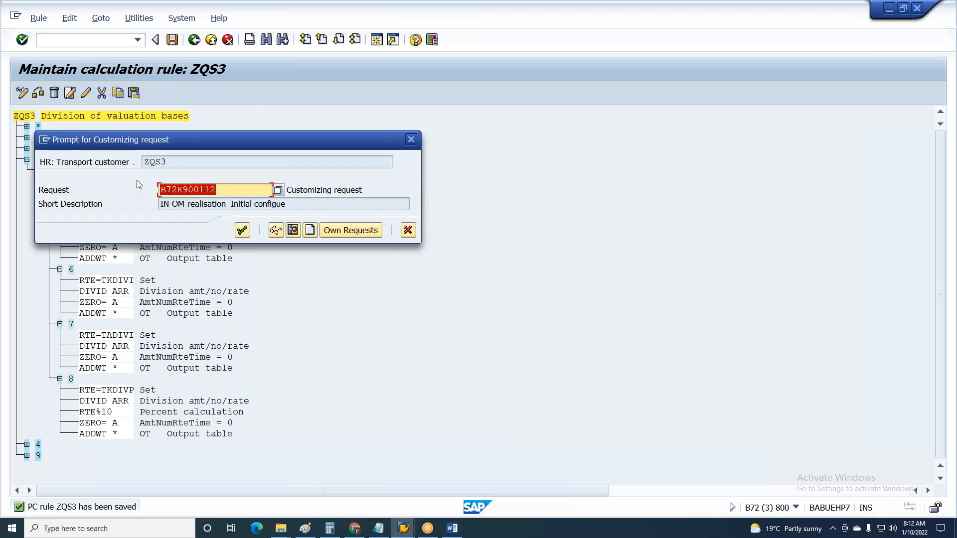
pyautogui.click(244, 230)
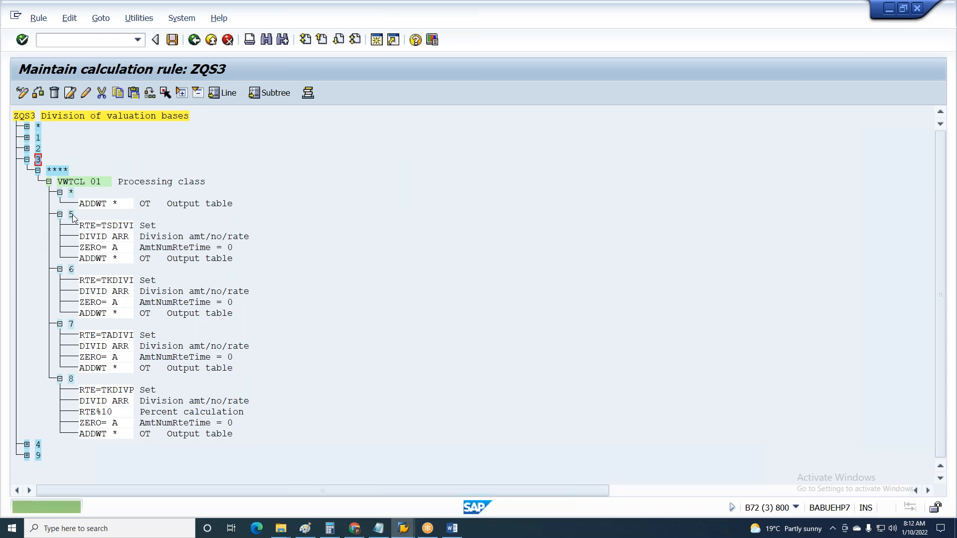
pyautogui.click(71, 269)
pyautogui.click(71, 324)
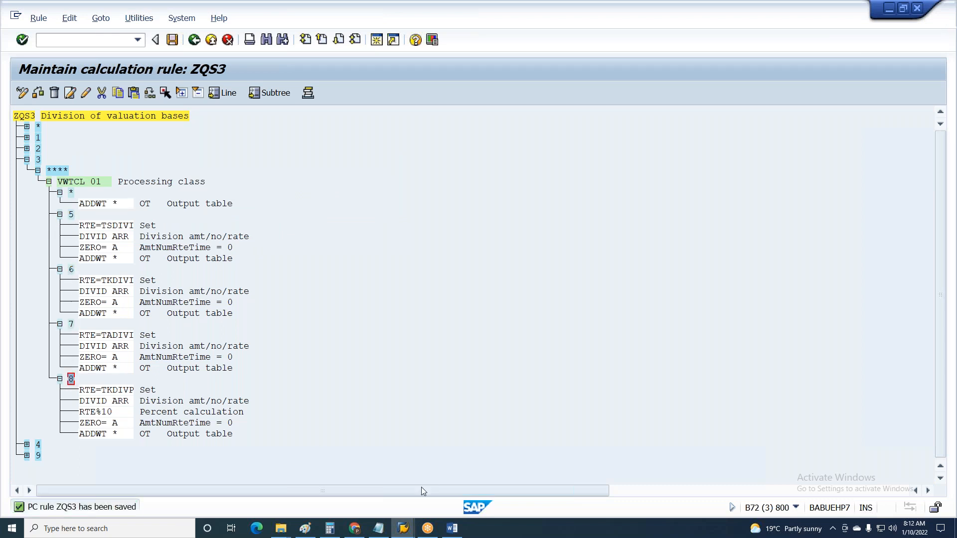
# Step: Switch to the processing class session, leave the values overview and open a recently used view for maintenance with country grouping 10
pyautogui.click(403, 528)
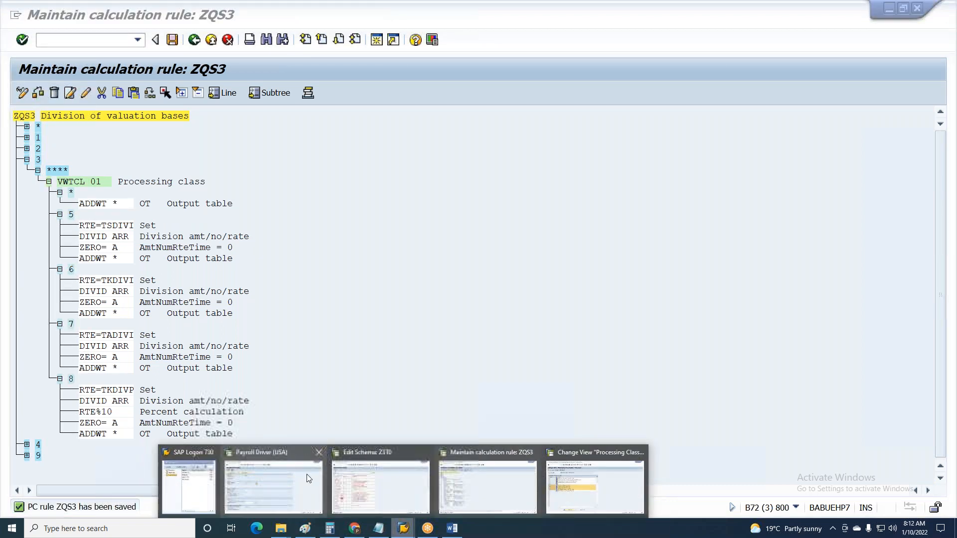
pyautogui.click(570, 484)
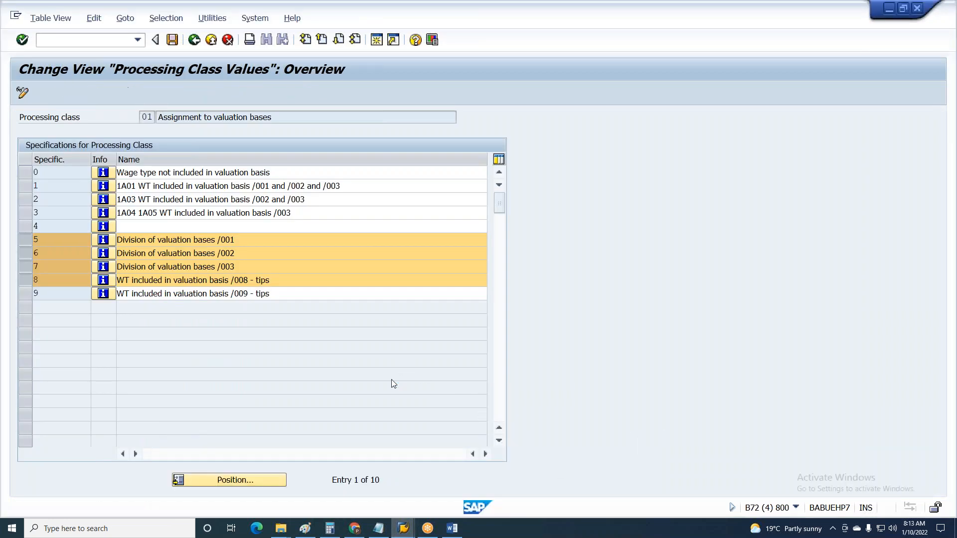
pyautogui.press('F3')
pyautogui.click(175, 169)
pyautogui.click(169, 256)
pyautogui.click(155, 236)
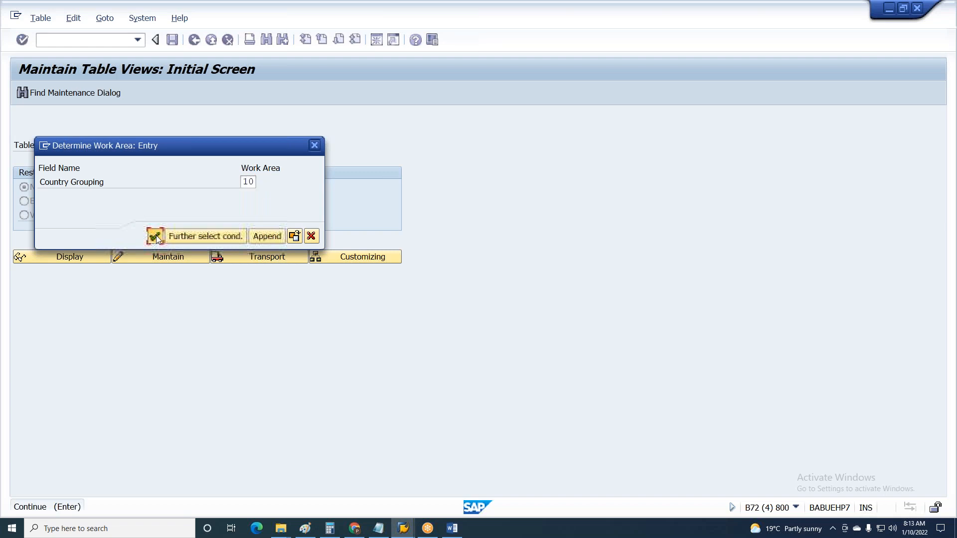
# Step: Open the processing classes view and check the processing class 1 value of wage types /001 through /004
pyautogui.click(317, 256)
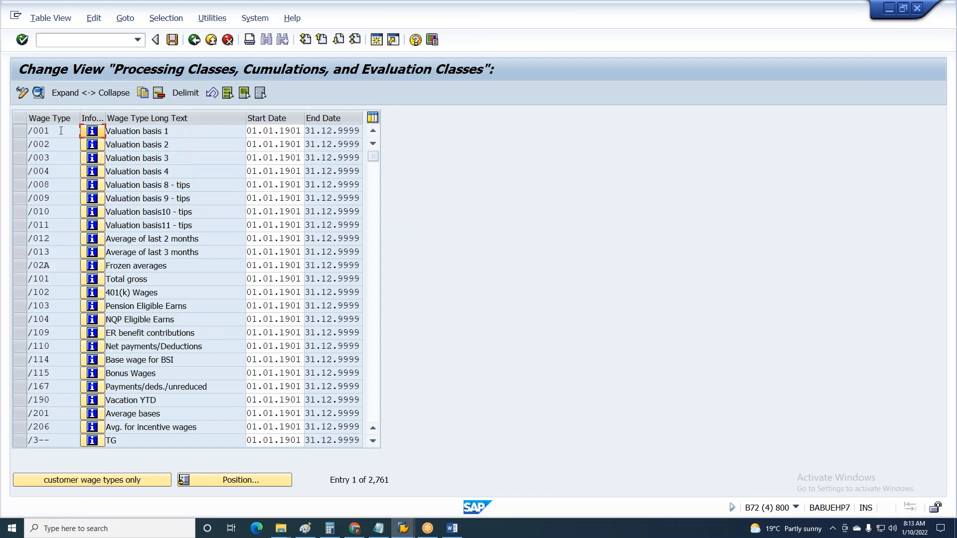
pyautogui.doubleClick(59, 130)
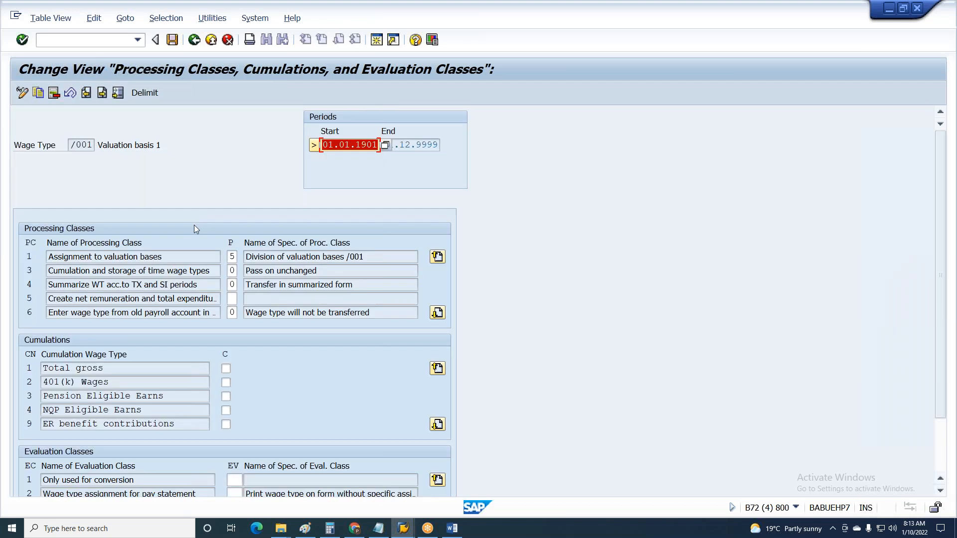
pyautogui.click(102, 93)
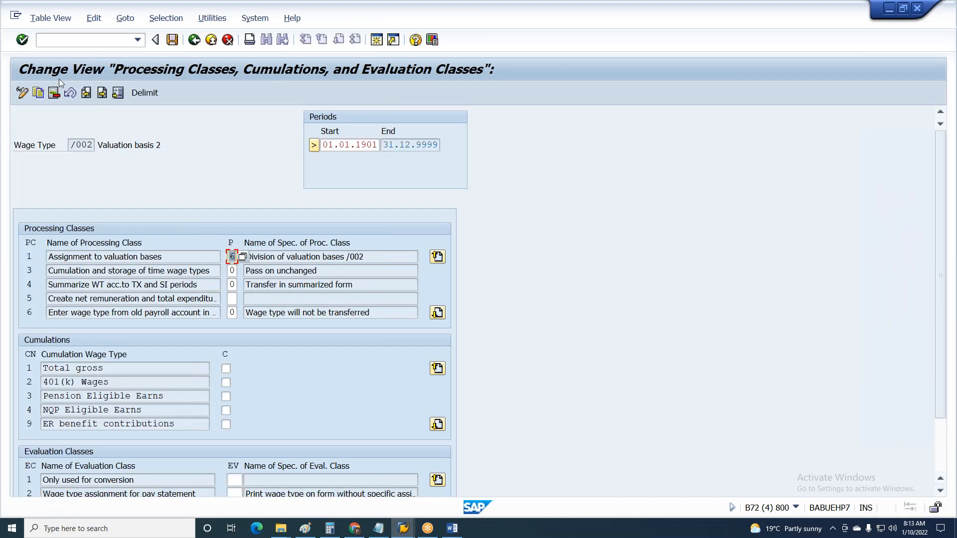
pyautogui.click(101, 93)
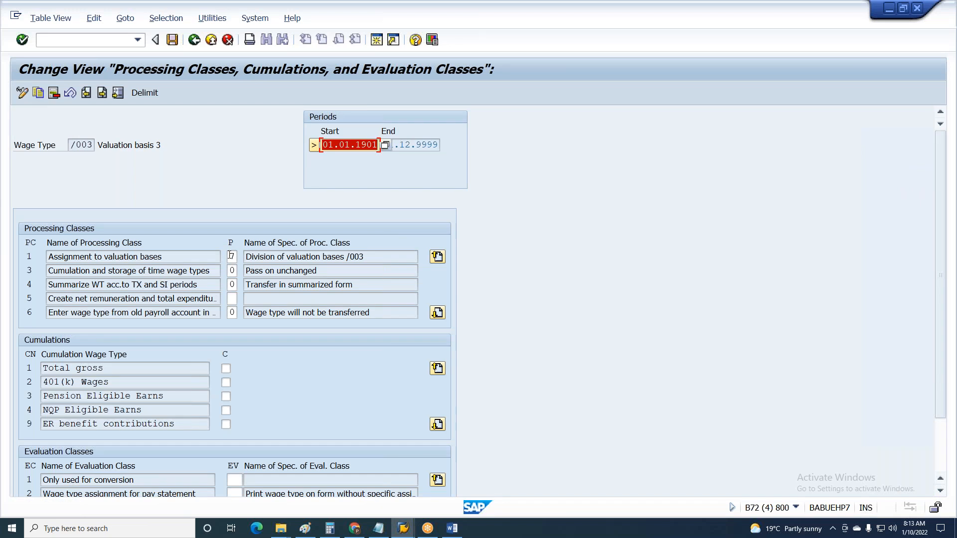
pyautogui.click(102, 93)
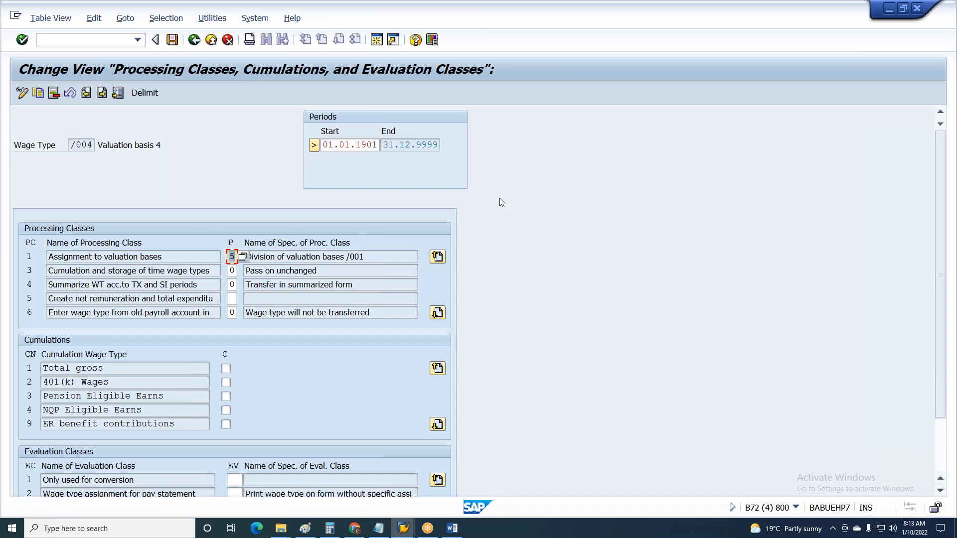
# Step: Set processing class 1 of wage type /004 to 8 and save the entry despite the SAP entry warning
pyautogui.write('8')
pyautogui.press('Return')
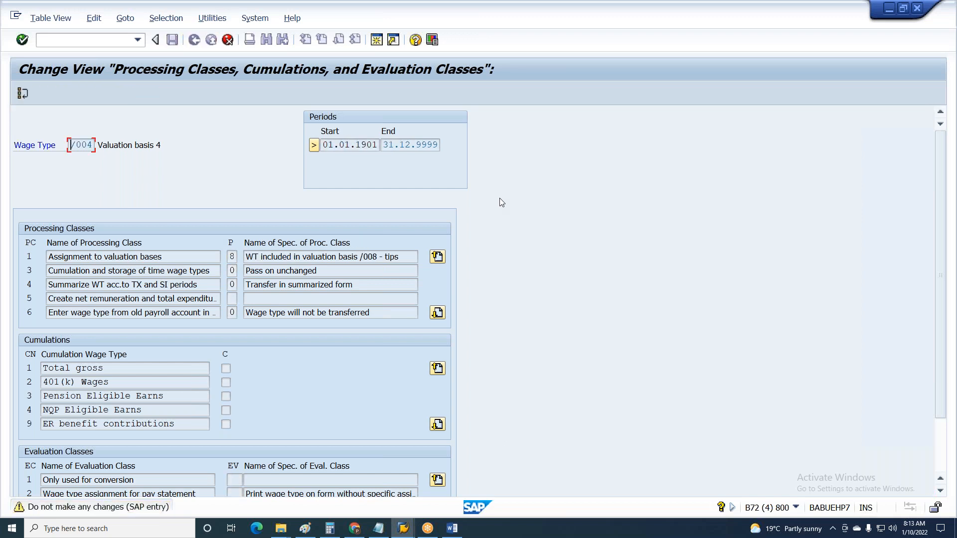
pyautogui.press('Return')
pyautogui.press('Return')
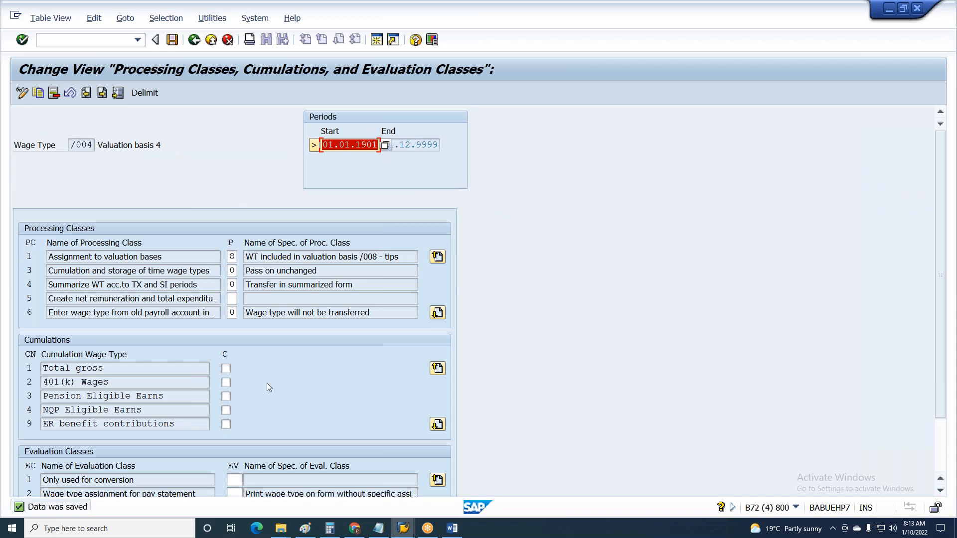
# Step: Switch to the ZQS3 rule session, review branches * and 5 to 8 under grouping 3, and save the rule
pyautogui.click(404, 530)
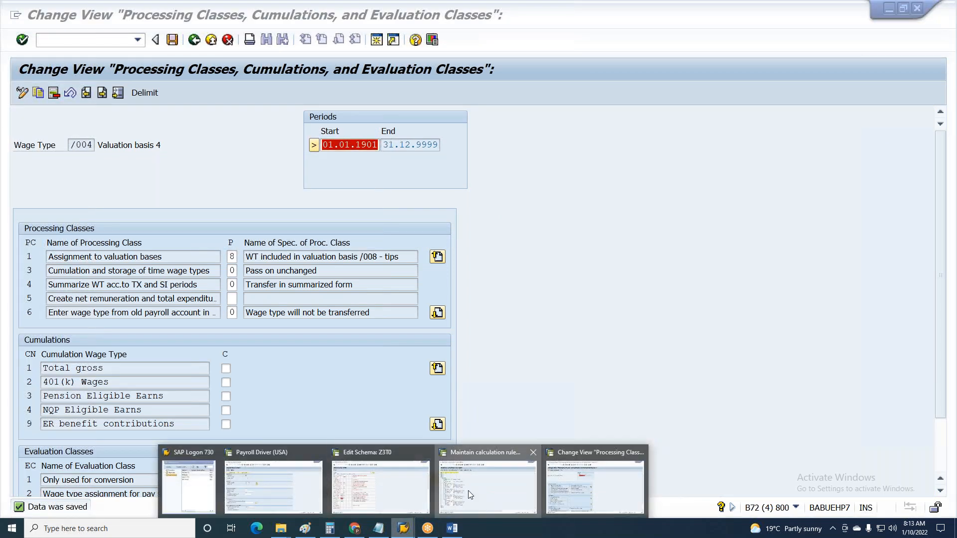
pyautogui.click(488, 483)
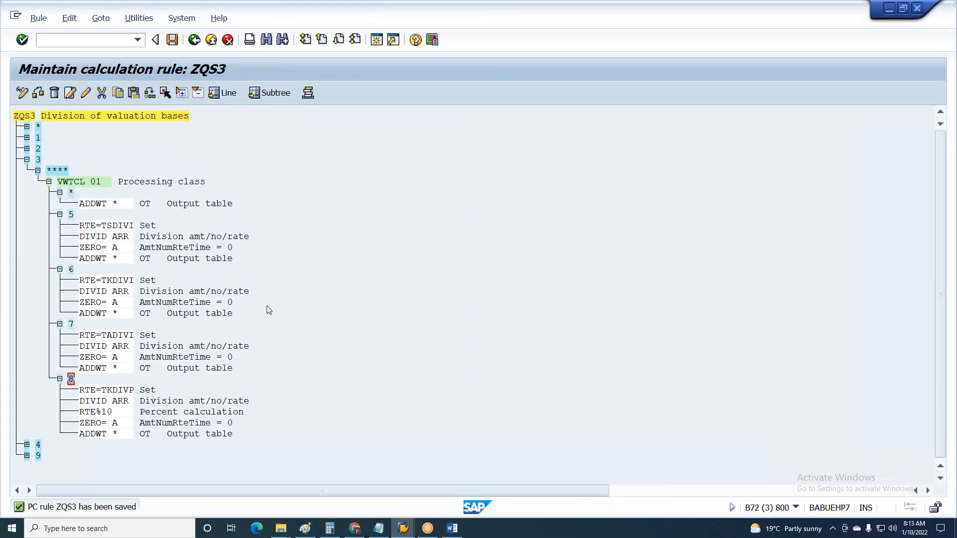
pyautogui.click(71, 192)
pyautogui.click(91, 207)
pyautogui.click(72, 216)
pyautogui.click(72, 269)
pyautogui.click(71, 325)
pyautogui.click(71, 379)
pyautogui.hotkey('ctrl', 's')
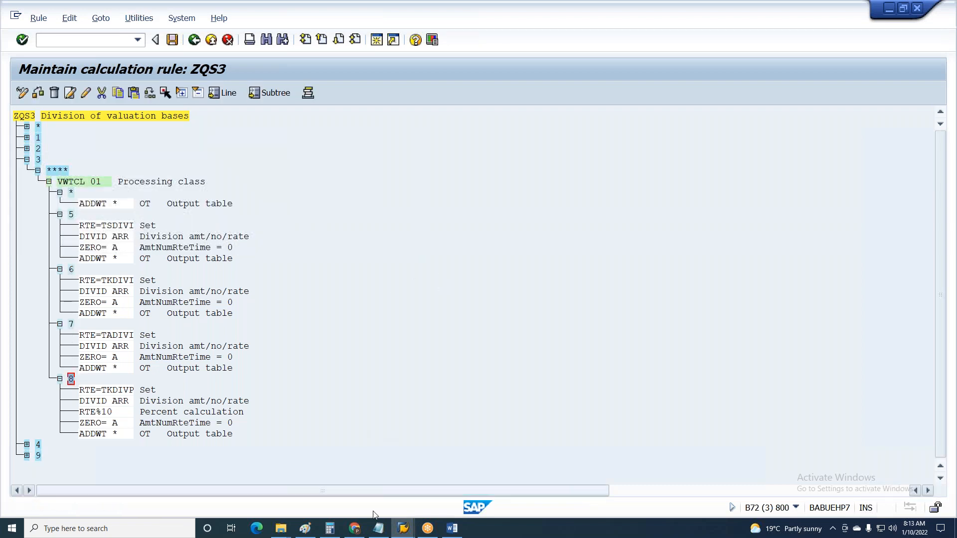
# Step: Switch to the schema Z3T0 session, check parameter P01 on the PIT ZQS3 line, and save the schema
pyautogui.click(403, 529)
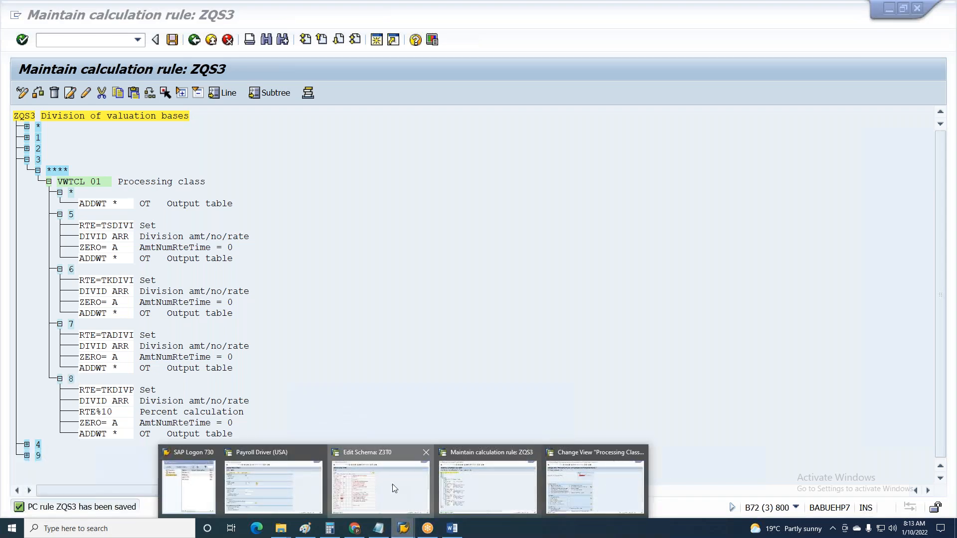
pyautogui.click(393, 483)
pyautogui.moveTo(114, 369); pyautogui.dragTo(137, 368)
pyautogui.hotkey('ctrl', 's')
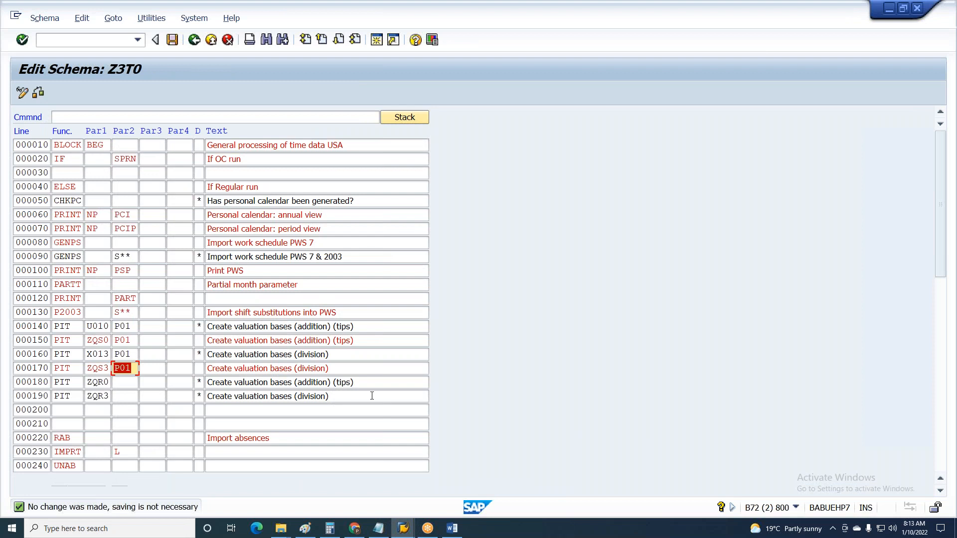
# Step: Switch to the payroll driver session and execute the test run with schema Z300
pyautogui.click(403, 528)
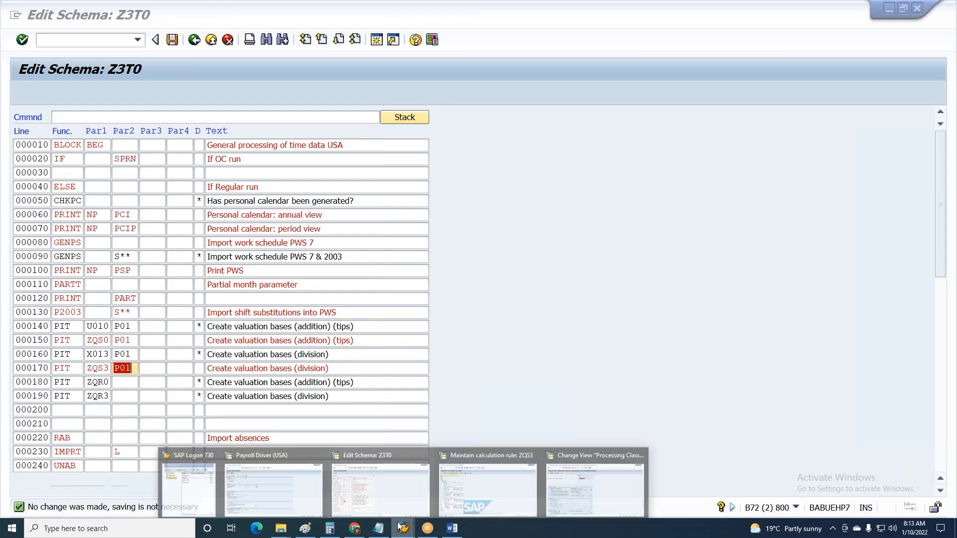
pyautogui.click(279, 496)
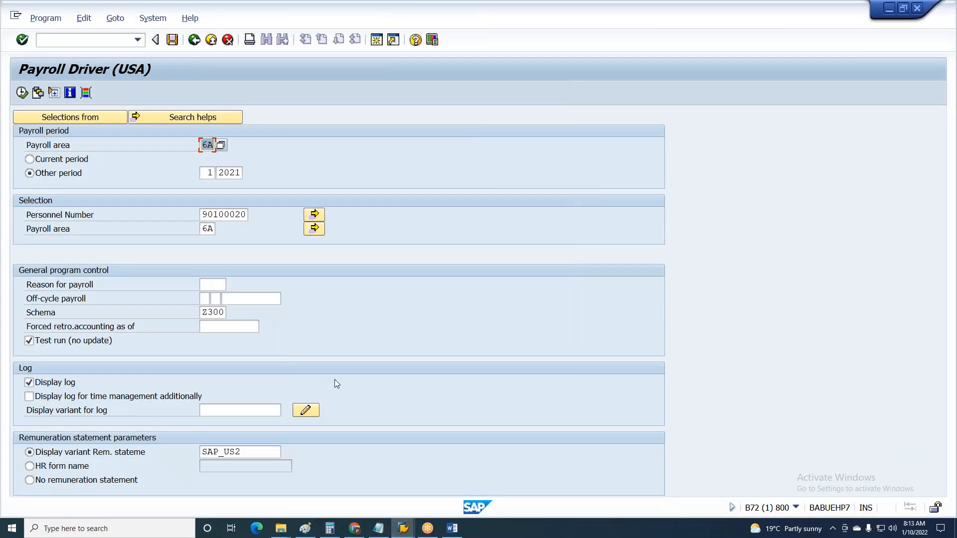
pyautogui.press('F8')
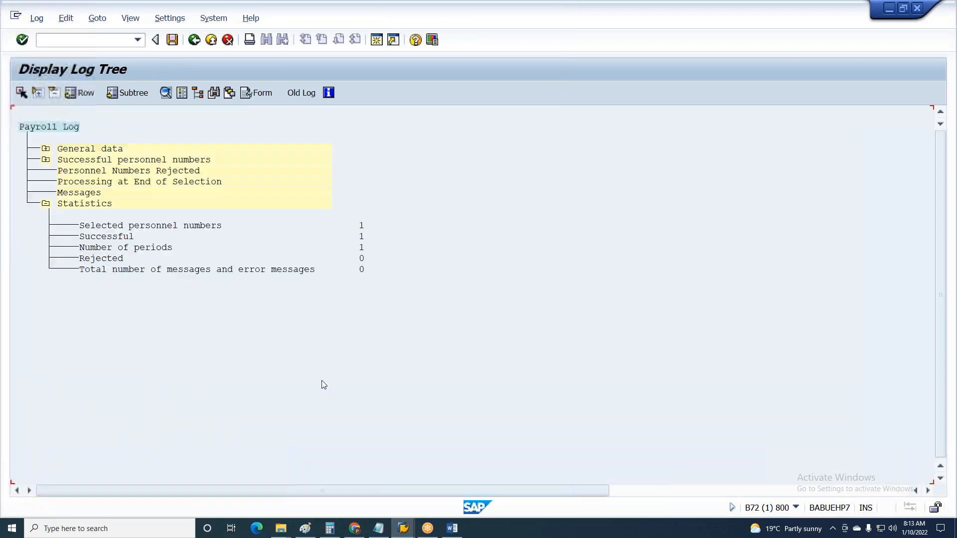
# Step: Expand the payroll log to the PIT ZQS3 division function and examine table IT in its output
pyautogui.click(46, 160)
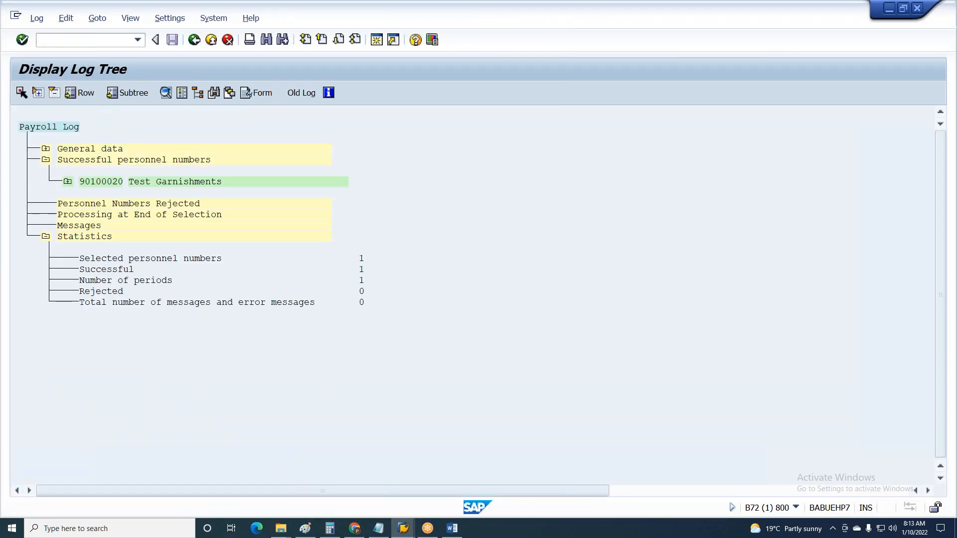
pyautogui.click(69, 182)
pyautogui.click(90, 203)
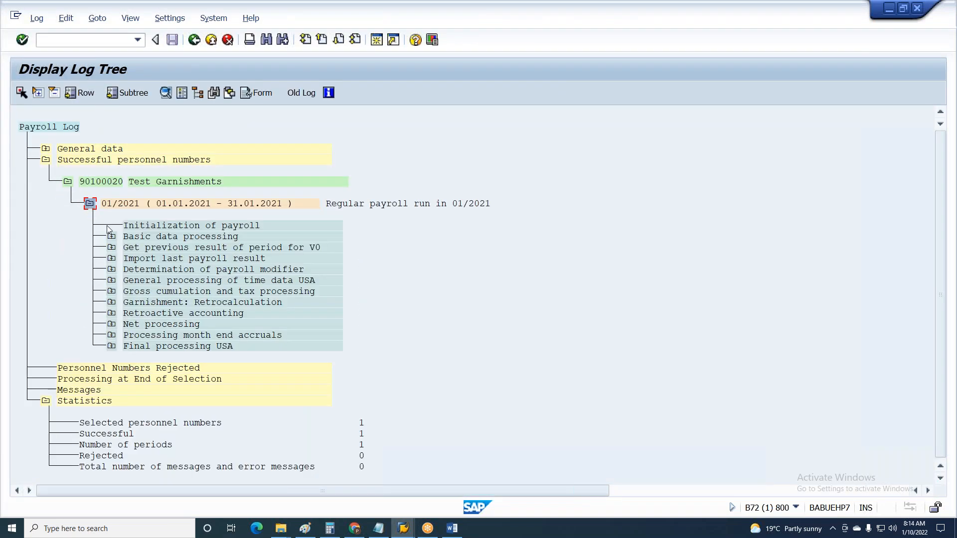
pyautogui.click(112, 280)
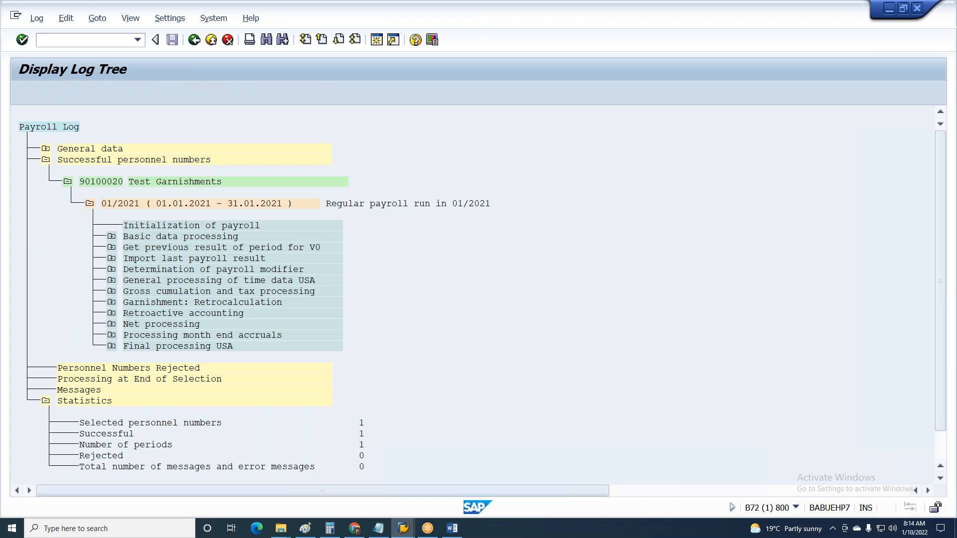
pyautogui.click(133, 313)
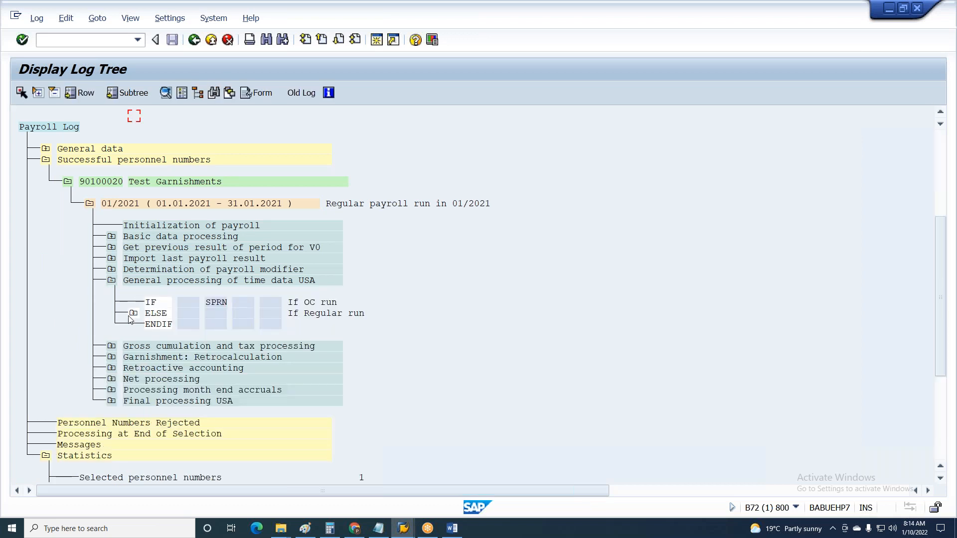
pyautogui.click(156, 226)
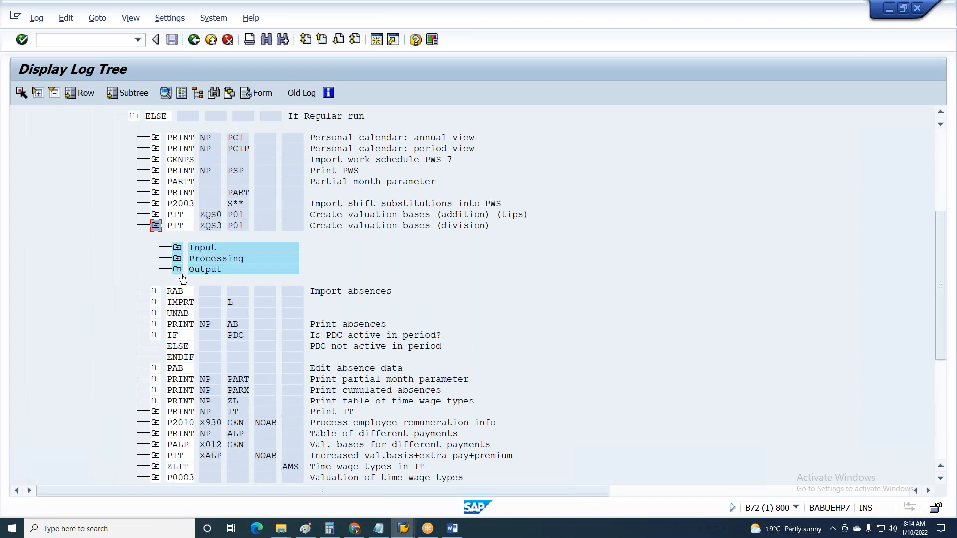
pyautogui.click(177, 269)
pyautogui.doubleClick(233, 294)
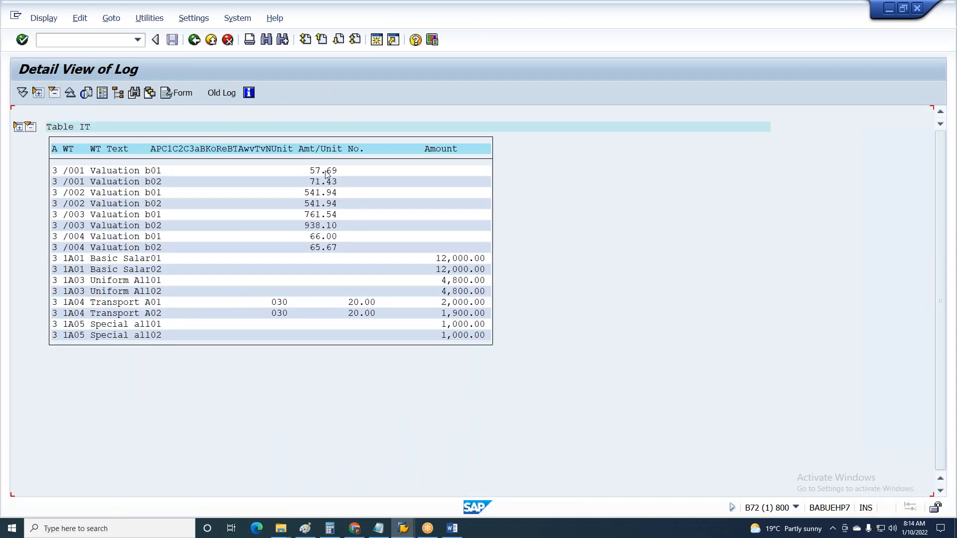
pyautogui.press('F3')
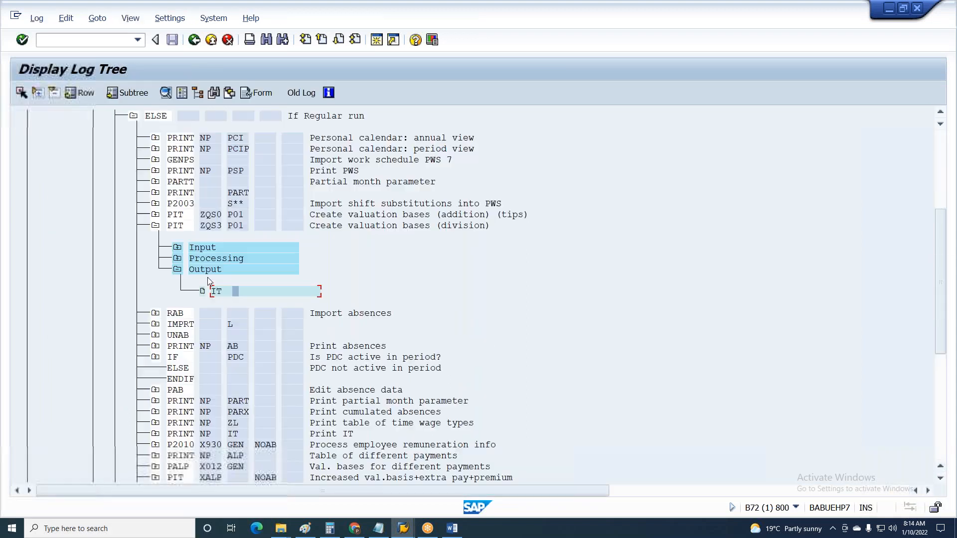
# Step: Inspect the ZQS3 processing details of the valuation bases /001 to /004 in the log
pyautogui.click(177, 259)
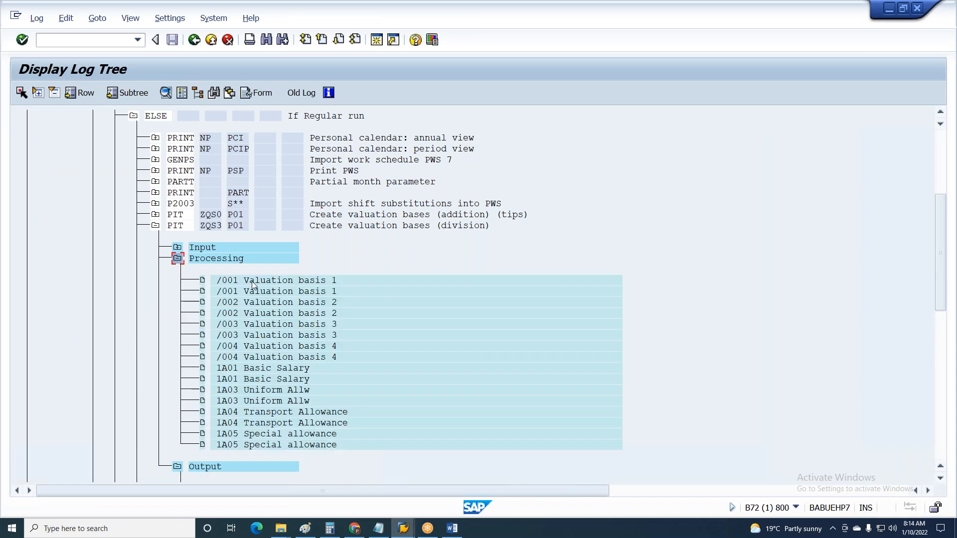
pyautogui.doubleClick(252, 280)
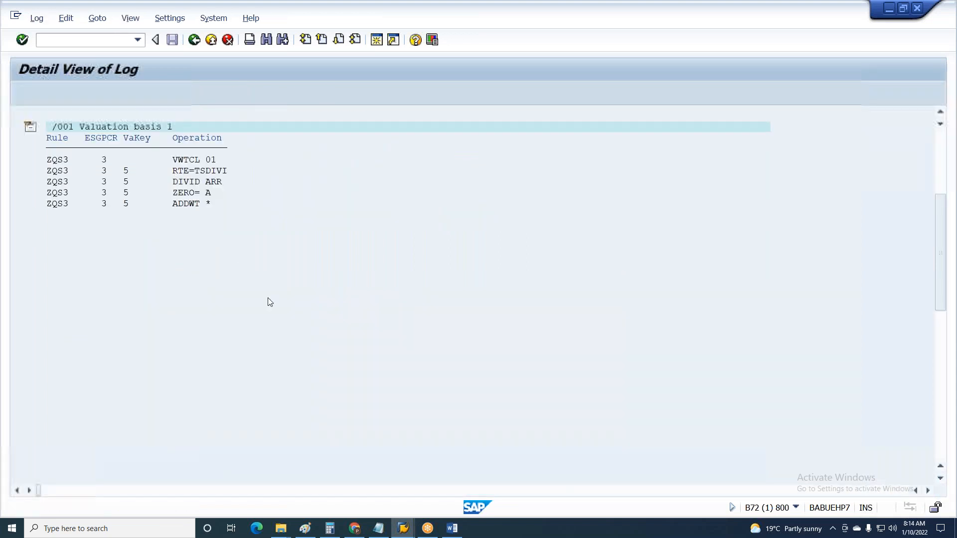
pyautogui.press('F3')
pyautogui.click(244, 316)
pyautogui.doubleClick(243, 316)
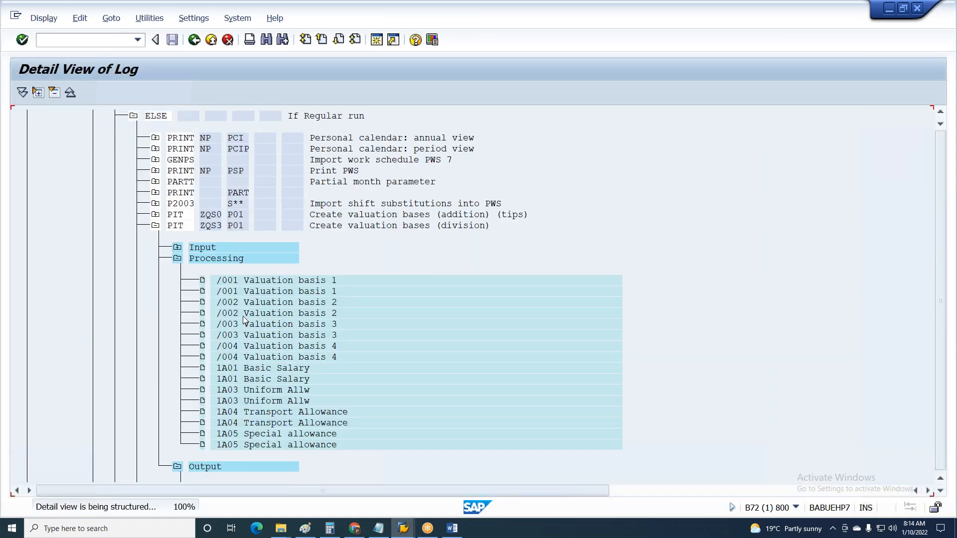
pyautogui.press('F3')
pyautogui.doubleClick(253, 336)
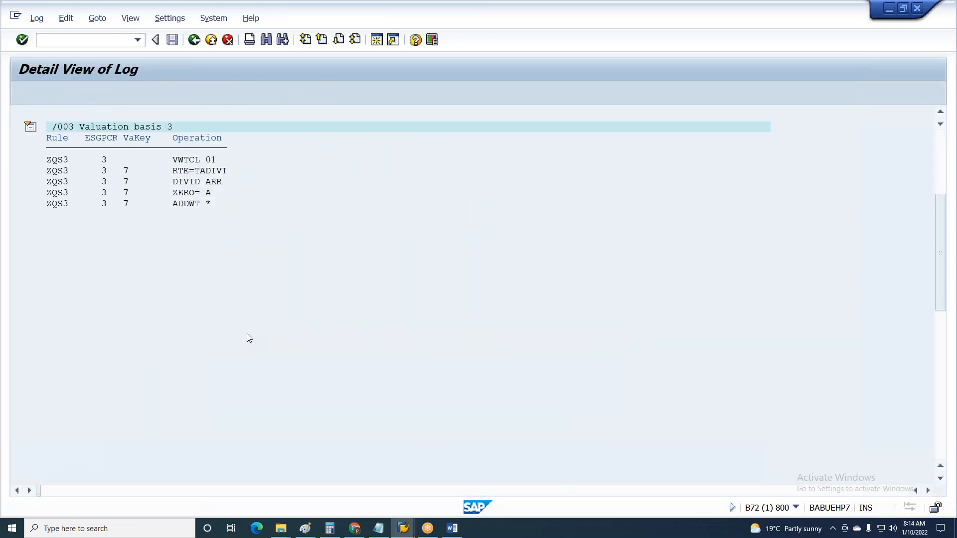
pyautogui.press('F3')
pyautogui.doubleClick(250, 352)
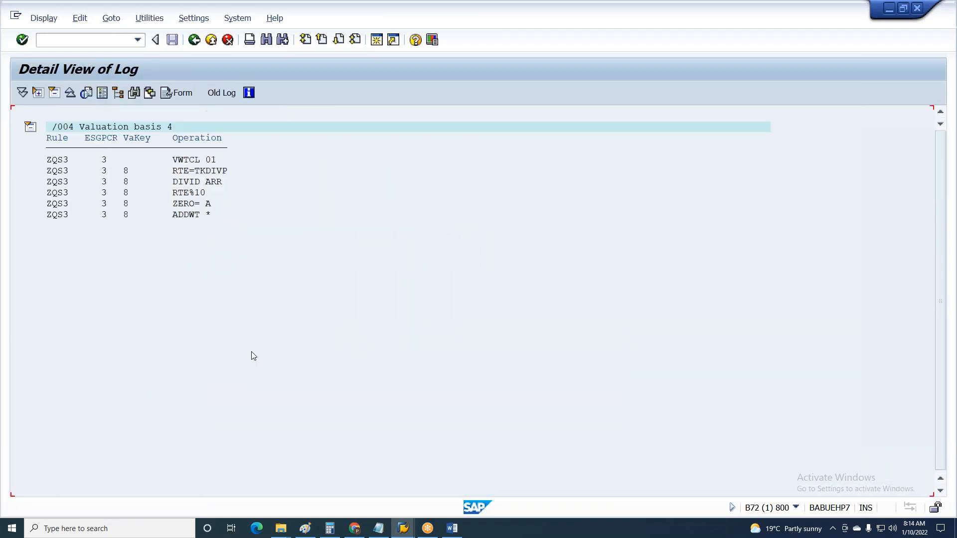
pyautogui.press('F3')
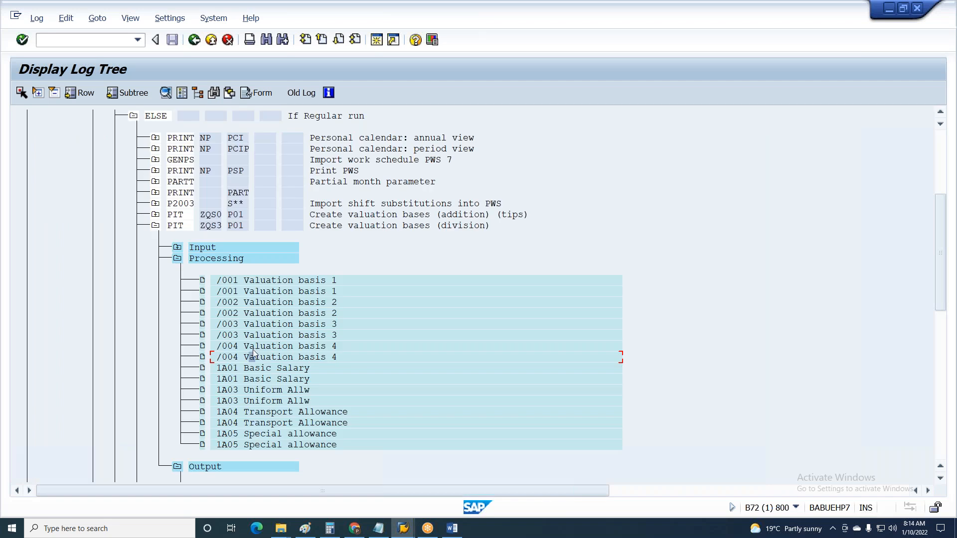
# Step: Open the processing details of 1A01 Basic Salary and examine the * branch it follows in rule ZQS3
pyautogui.click(245, 379)
pyautogui.click(241, 369)
pyautogui.doubleClick(241, 369)
pyautogui.doubleClick(150, 130)
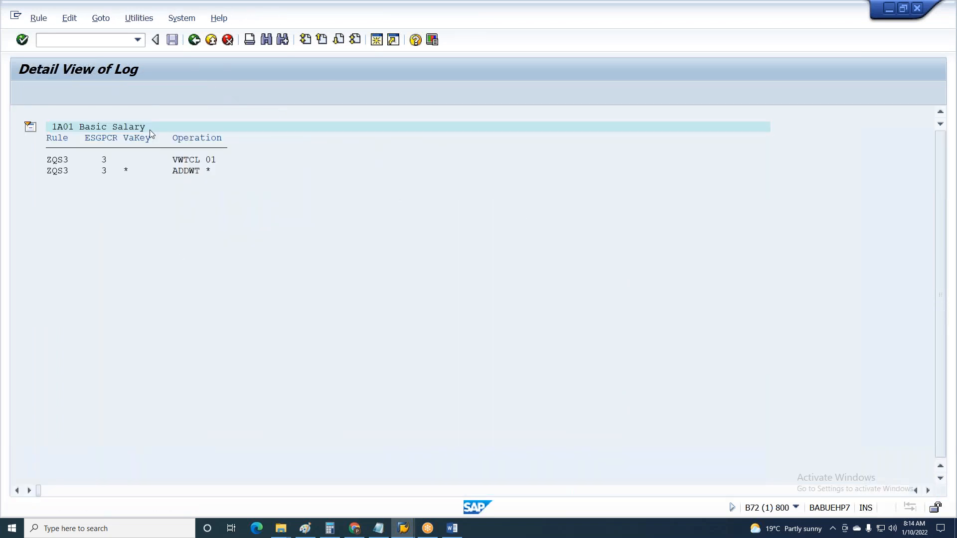
pyautogui.click(75, 193)
pyautogui.click(98, 204)
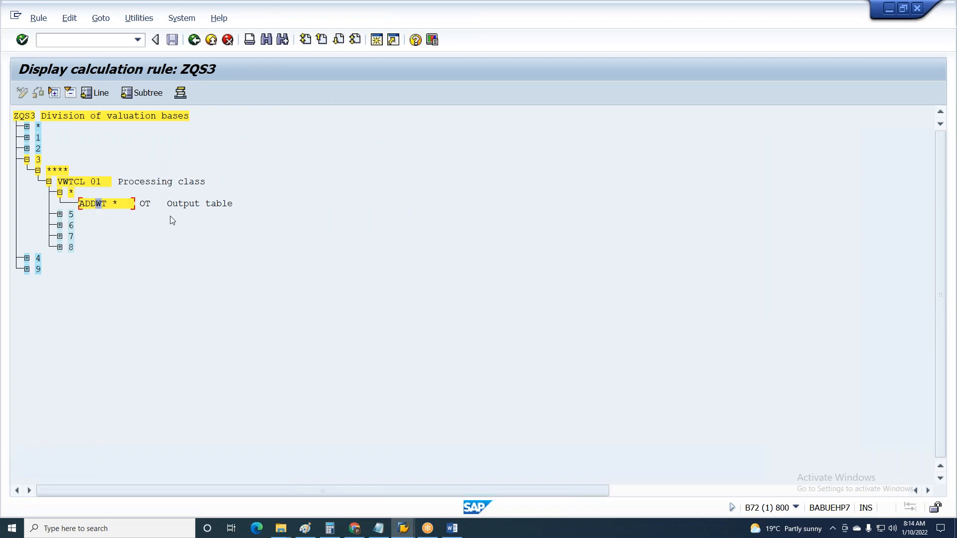
# Step: Leave the rule display and exit the payroll log back to the payroll driver selection screen
pyautogui.press('F3')
pyautogui.press('F3')
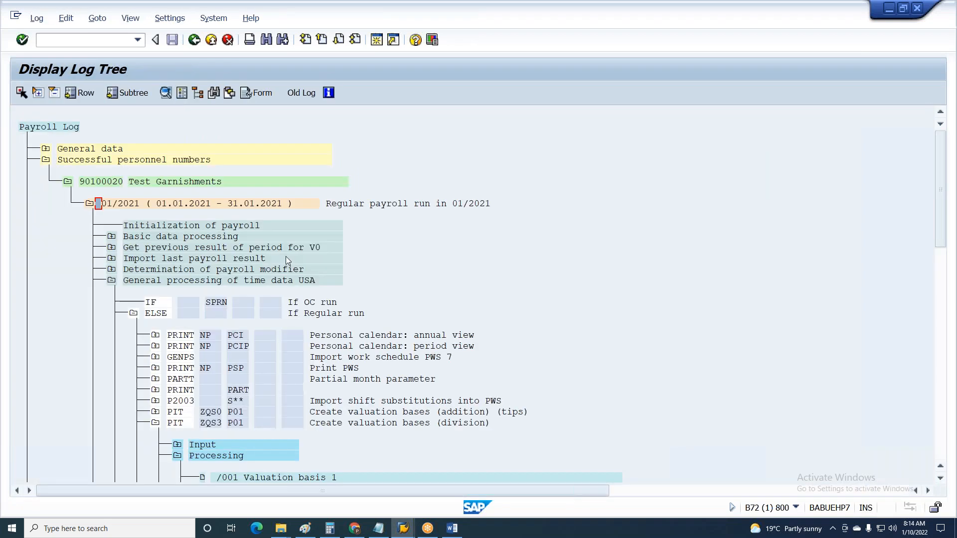
pyautogui.press('F3')
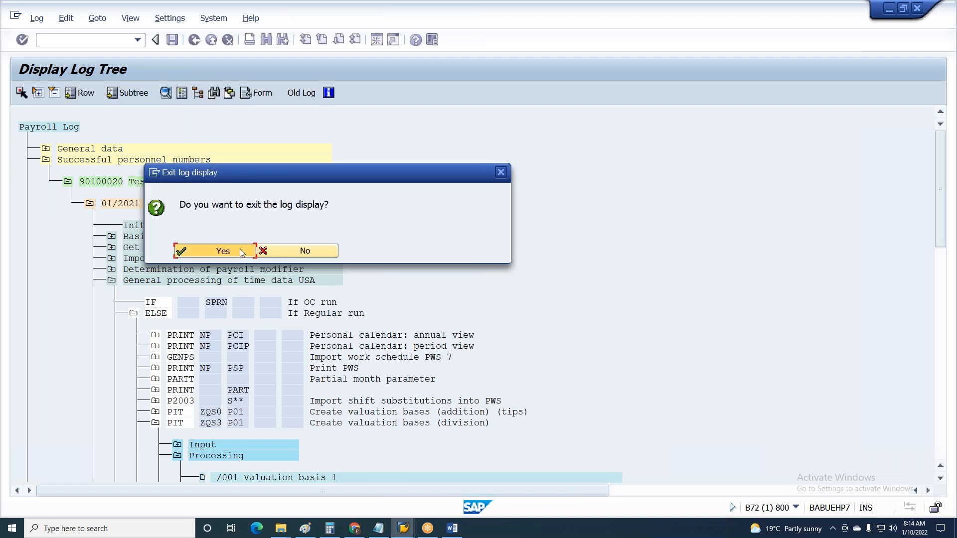
pyautogui.click(242, 252)
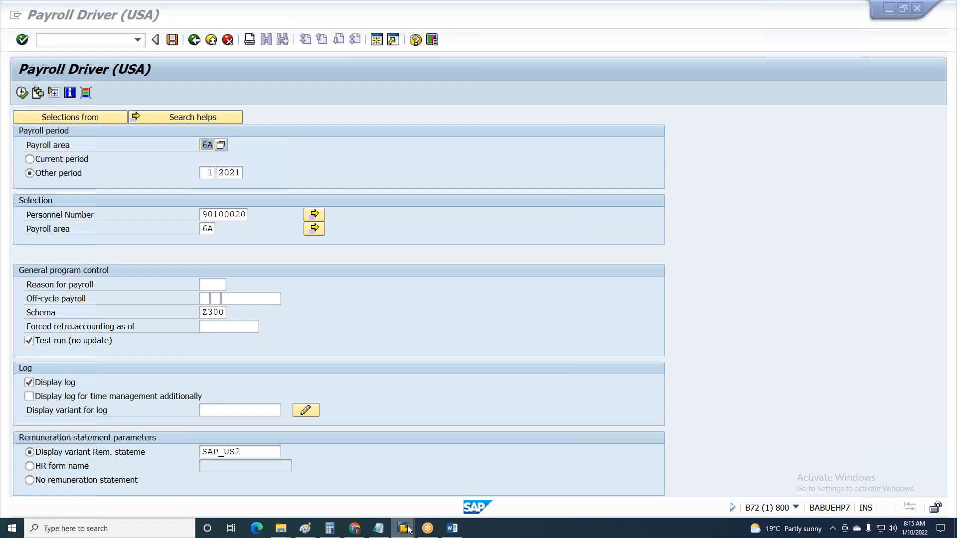
# Step: Switch to schema Z3T0 and review the PIT lines for the ZQR0, ZQS0, ZQS3, U010 and X013 rules
pyautogui.moveTo(404, 530)
pyautogui.click(381, 481)
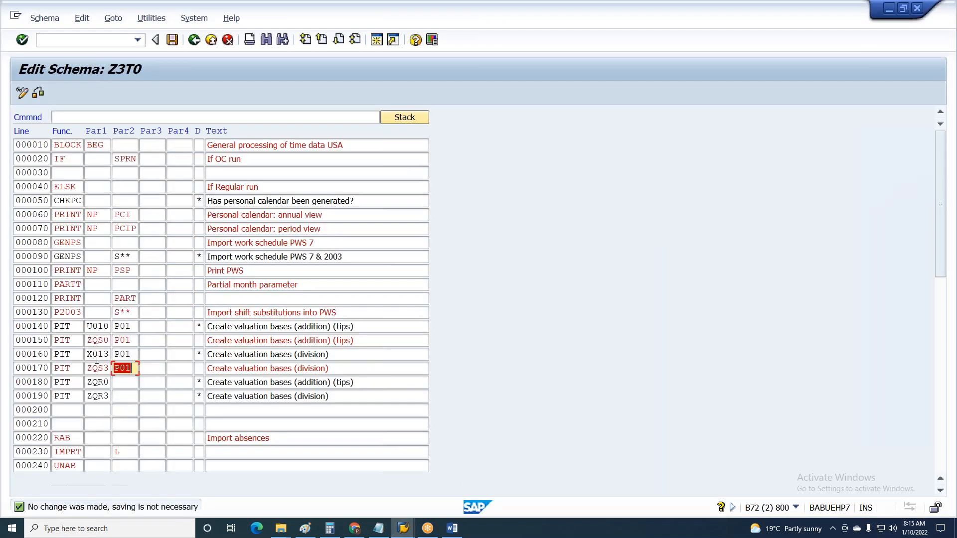
pyautogui.moveTo(90, 384); pyautogui.dragTo(190, 382)
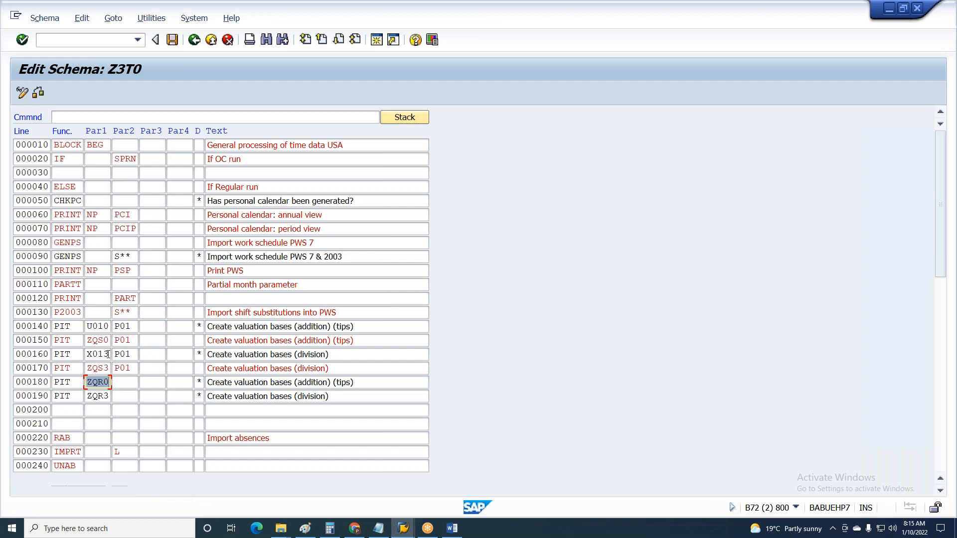
pyautogui.click(129, 341)
pyautogui.click(131, 369)
pyautogui.click(131, 341)
pyautogui.doubleClick(95, 330)
pyautogui.doubleClick(89, 356)
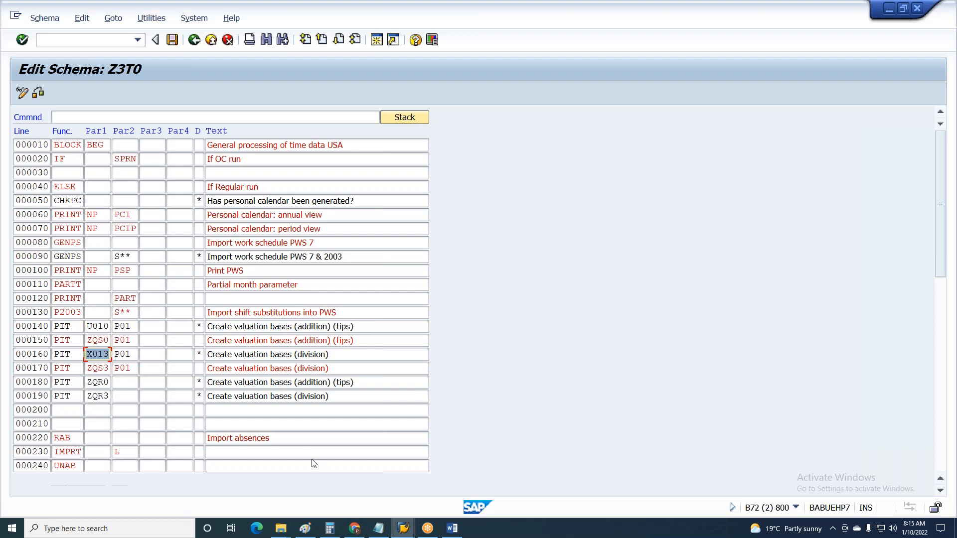
# Step: Close the processing class, rule ZQS3, schema Z3T0 and payroll driver sessions to log off the system
pyautogui.click(403, 528)
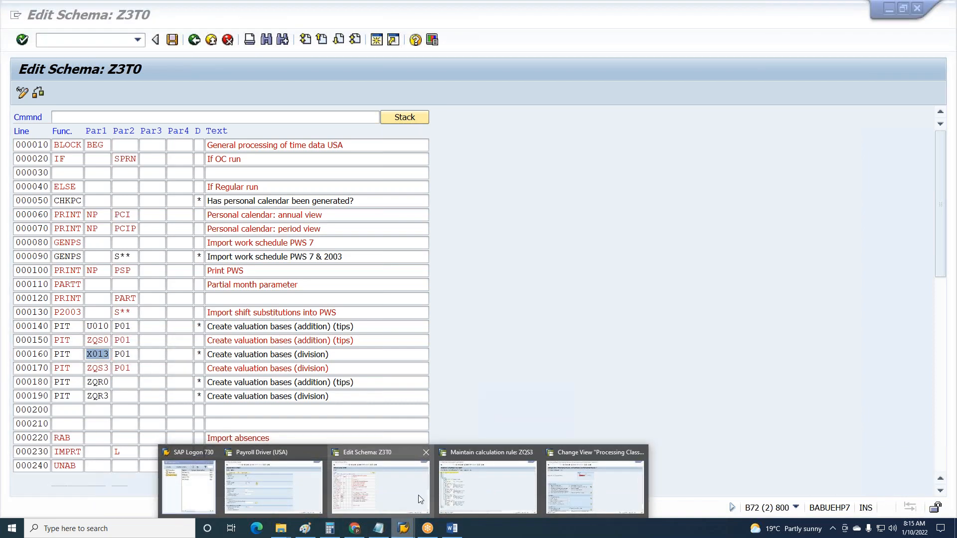
pyautogui.click(641, 454)
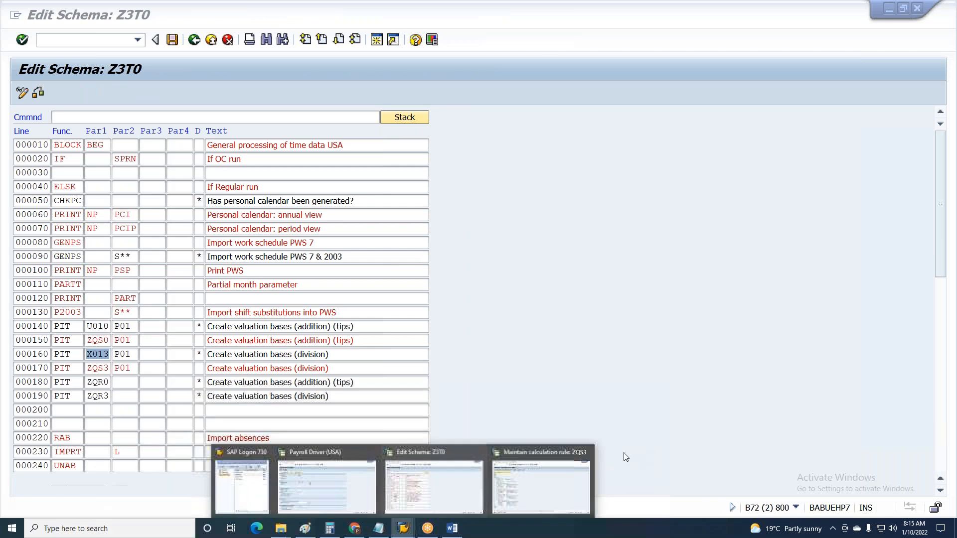
pyautogui.click(585, 454)
pyautogui.click(534, 456)
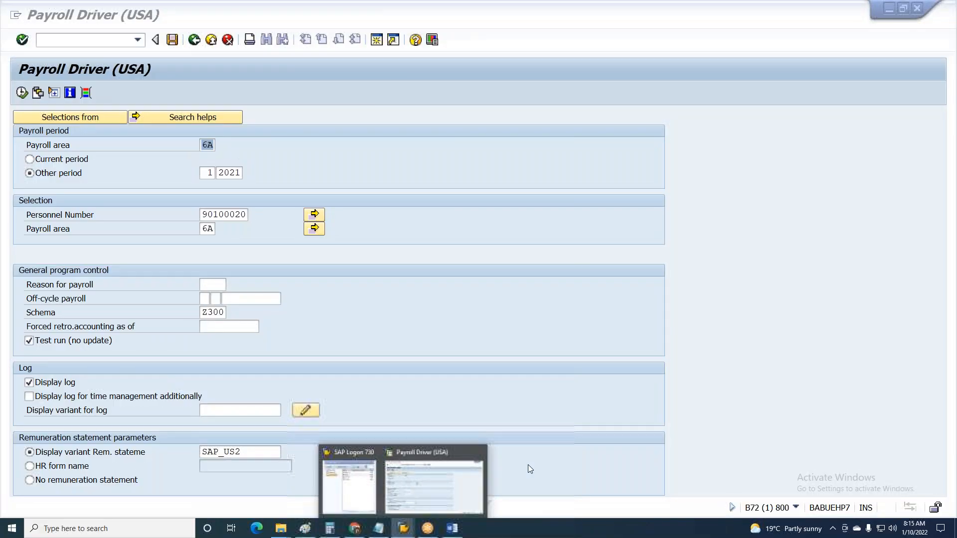
pyautogui.click(478, 454)
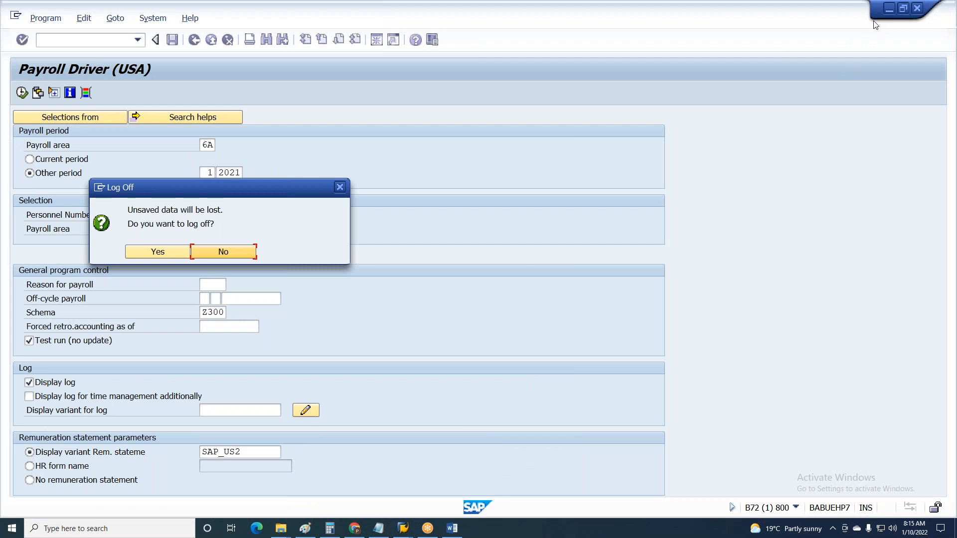